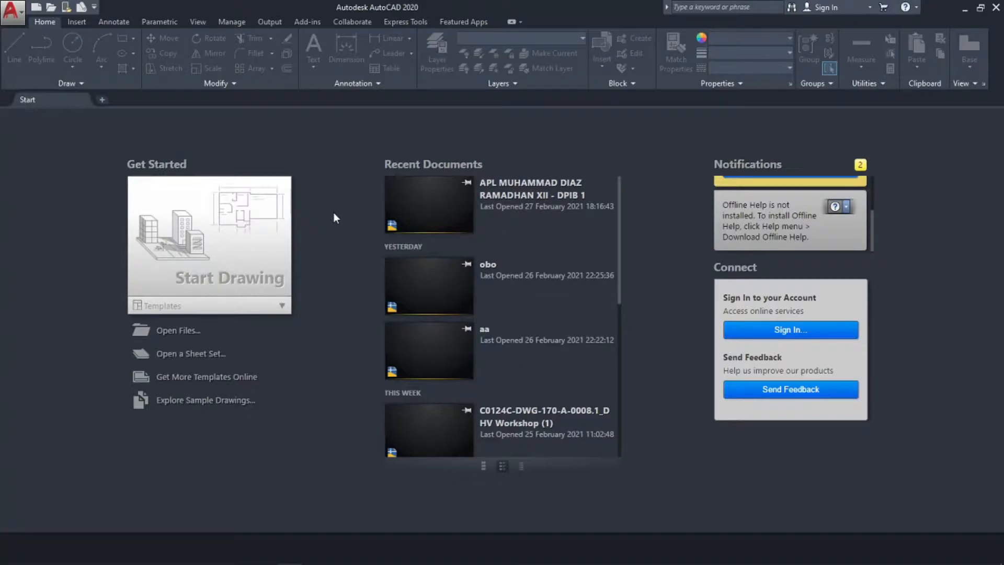
- Start a new drawing and set the default save format to AutoCAD 2000/LT2000 Drawing (*.dwg) in the program options
left_click(276, 248)
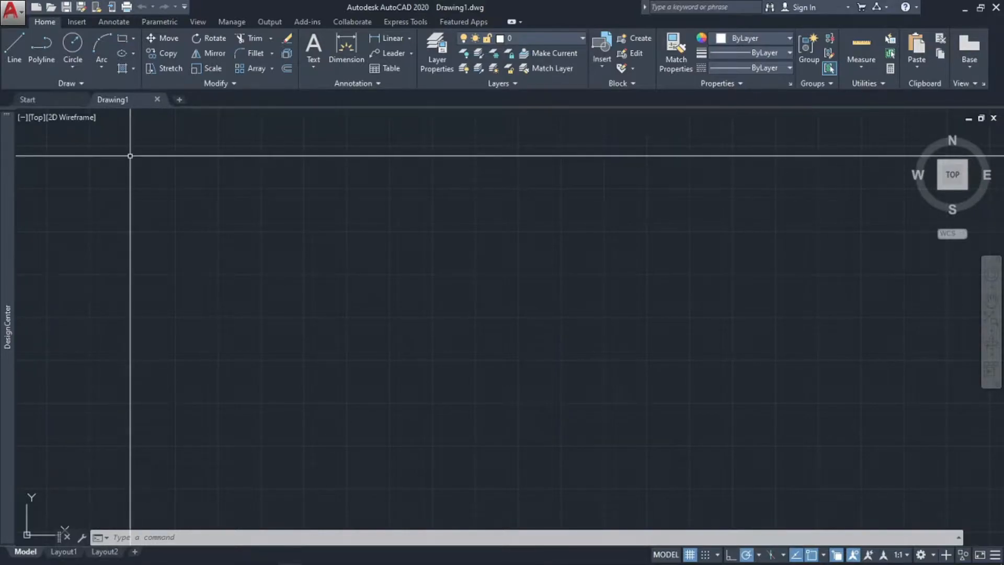
left_click(11, 13)
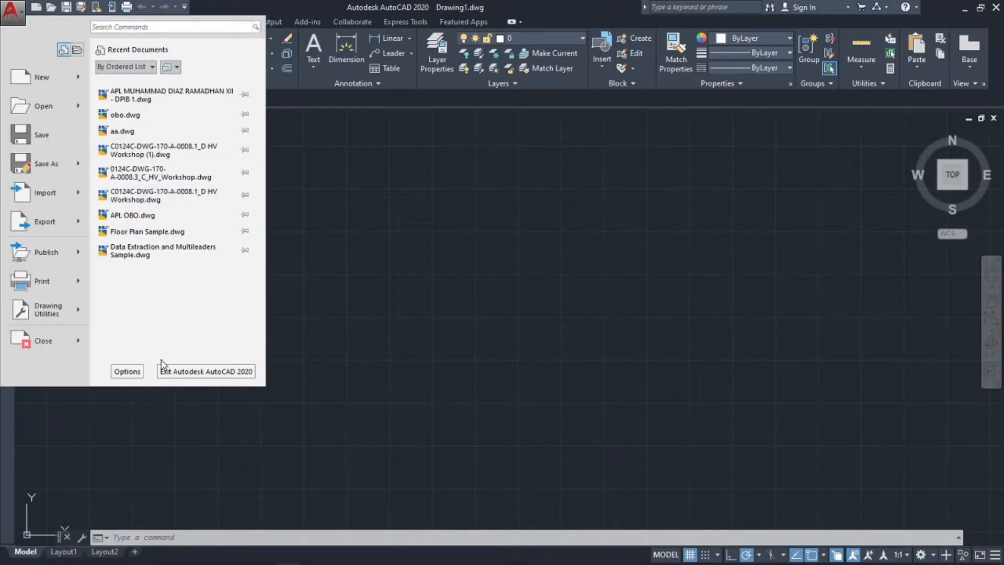
left_click(127, 371)
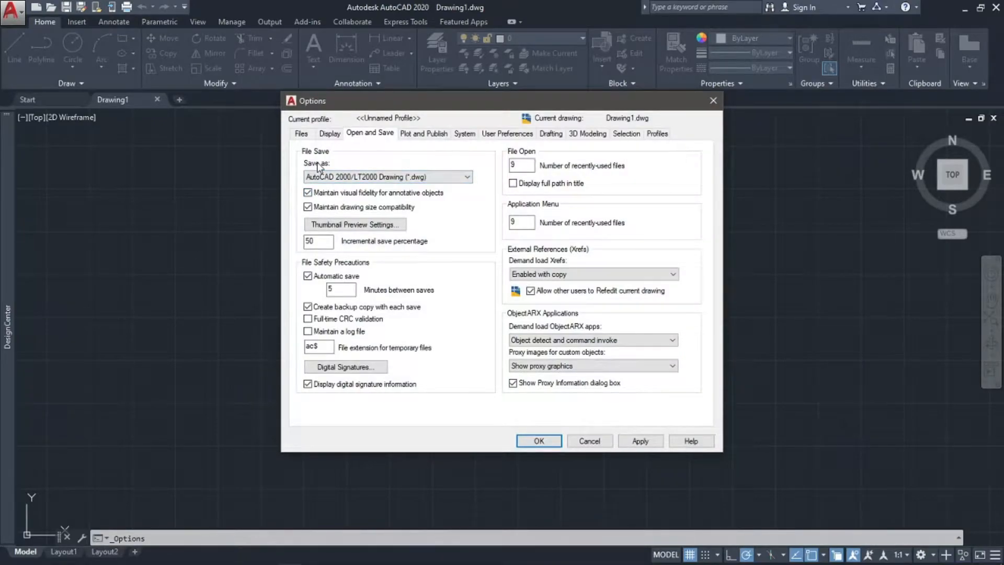
left_click(467, 177)
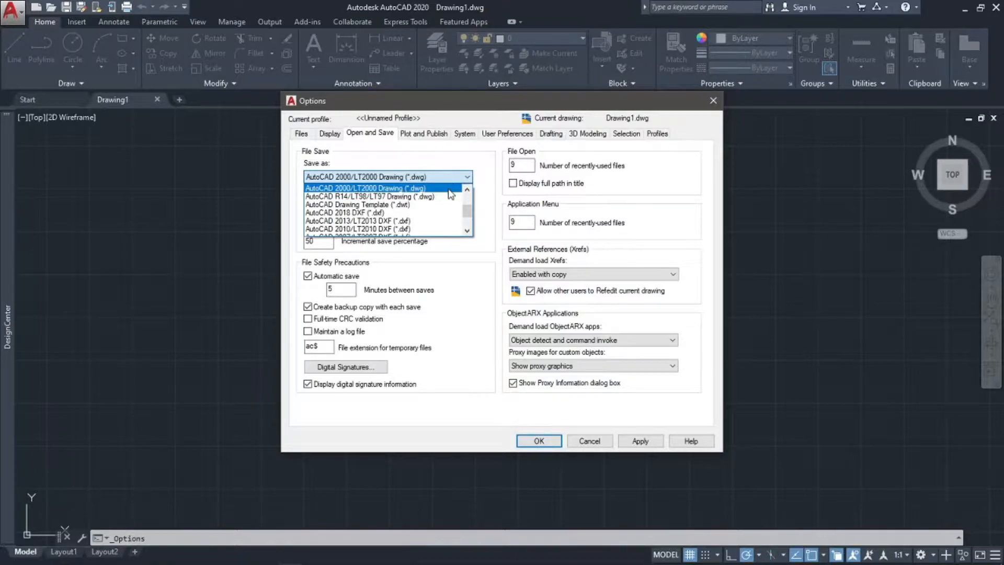
left_click(457, 188)
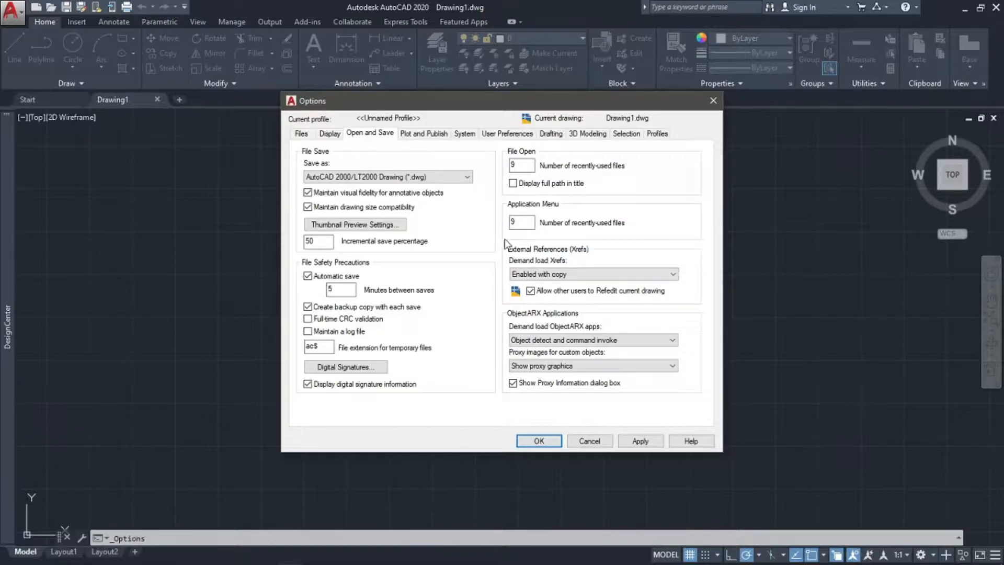
left_click(654, 443)
left_click(539, 440)
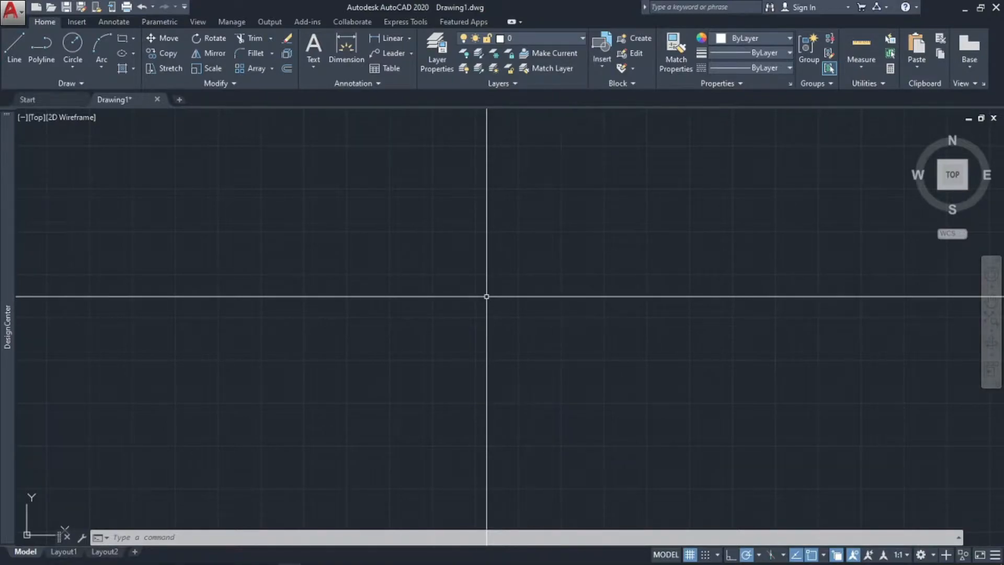
- Configure the drawing units with a length precision of 0.00 and an insertion scale in centimeters
type("UN")
key("Return")
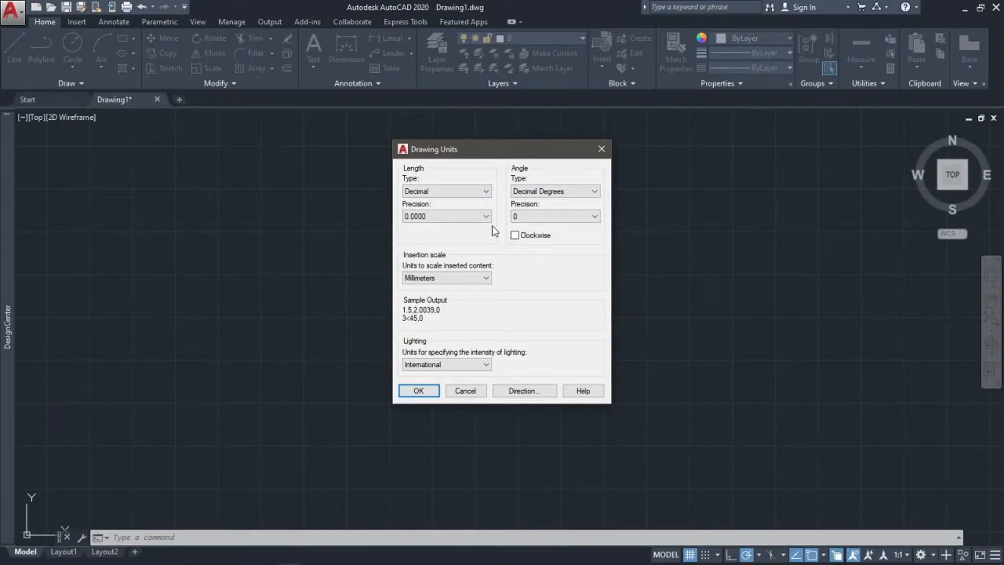
left_click(453, 216)
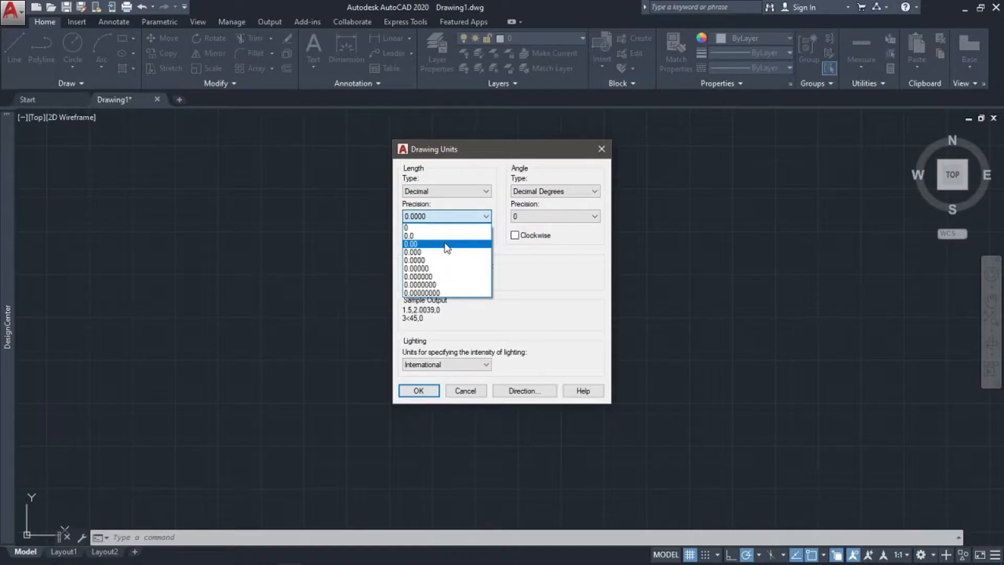
left_click(446, 244)
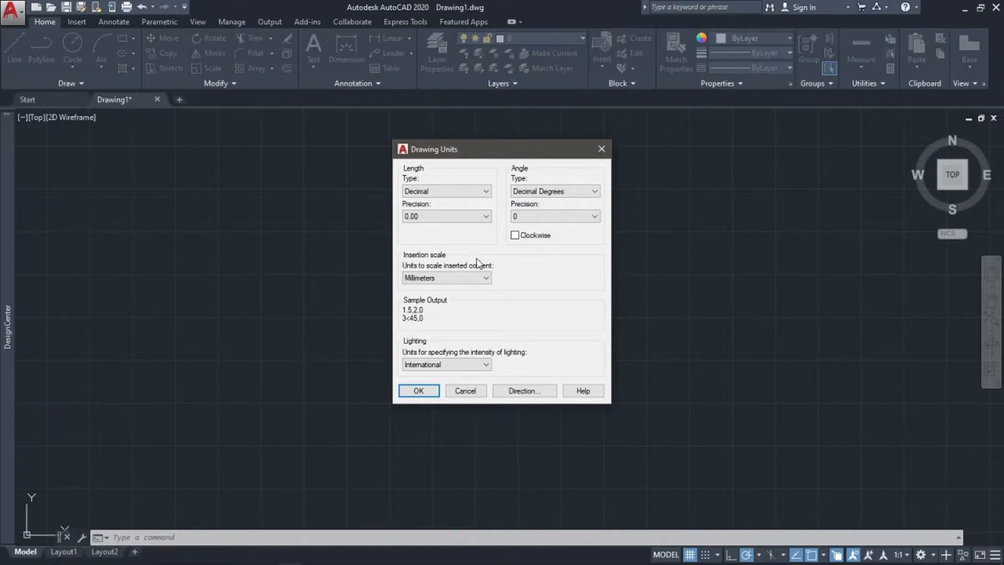
left_click(485, 279)
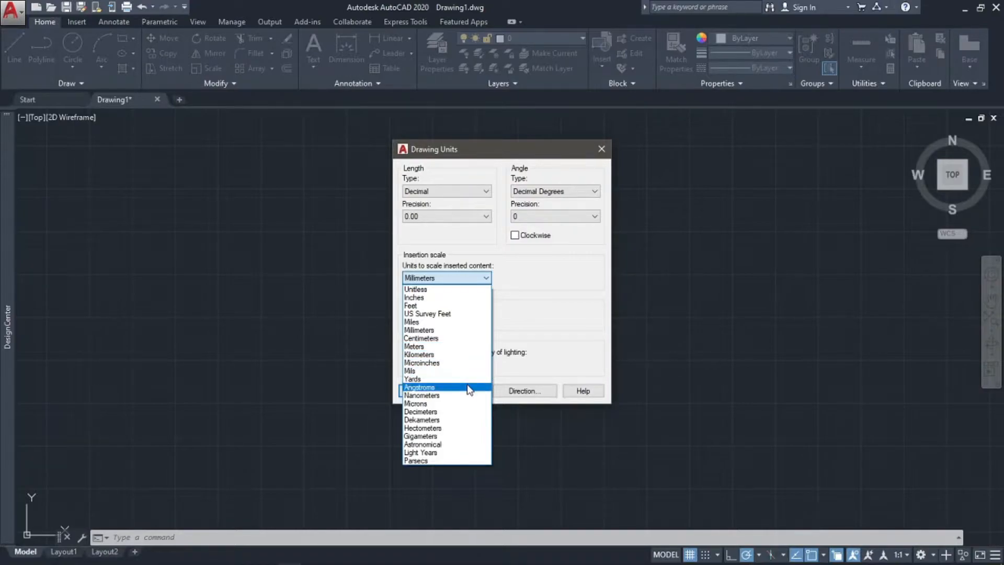
left_click(467, 339)
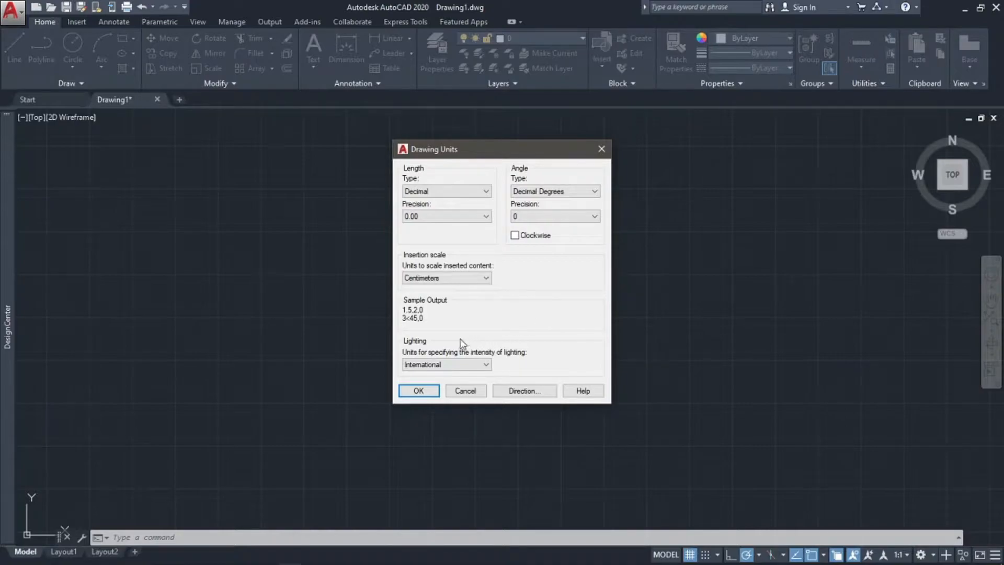
left_click(428, 394)
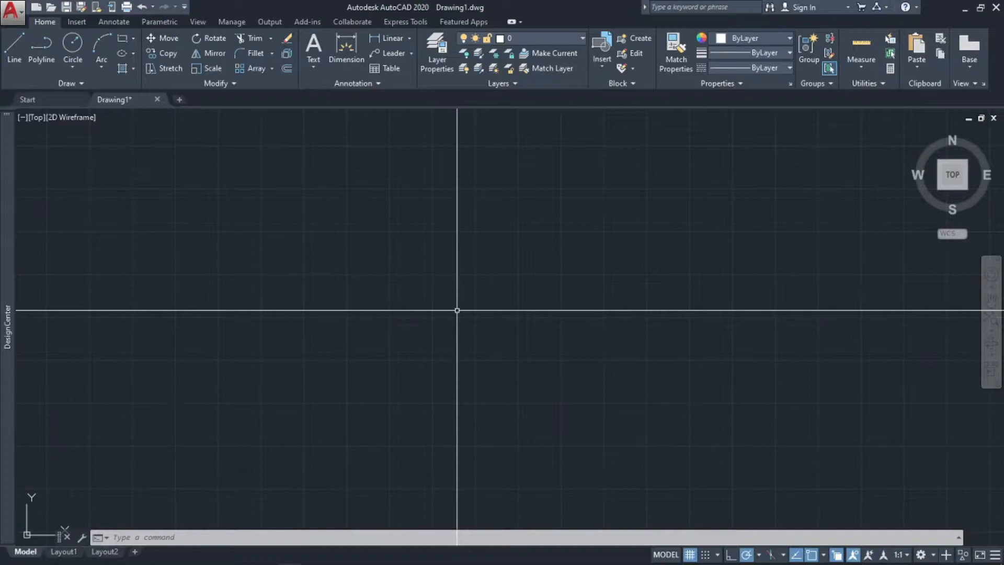
- Open the layer properties manager and create a new layer named AS
type("LA")
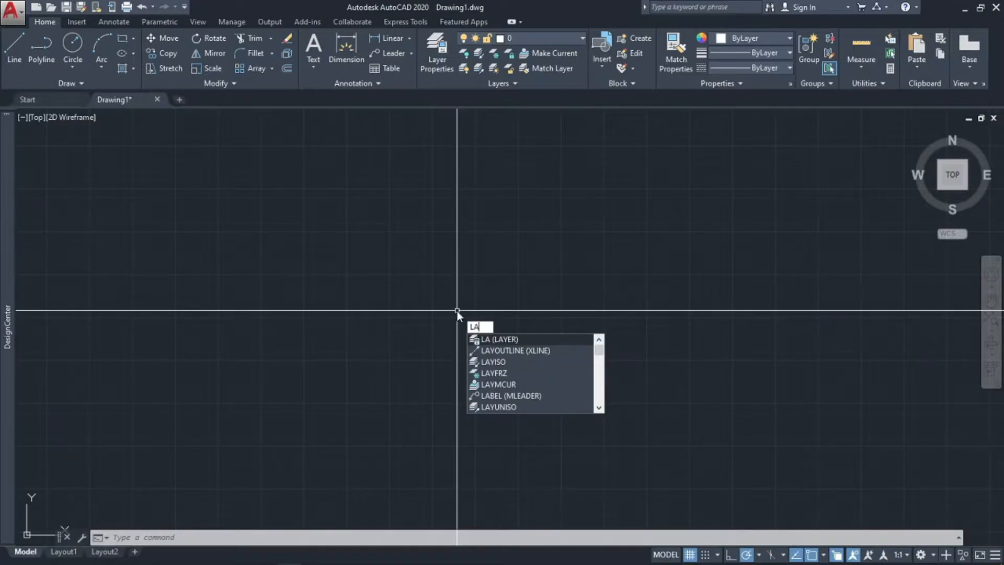
key("Return")
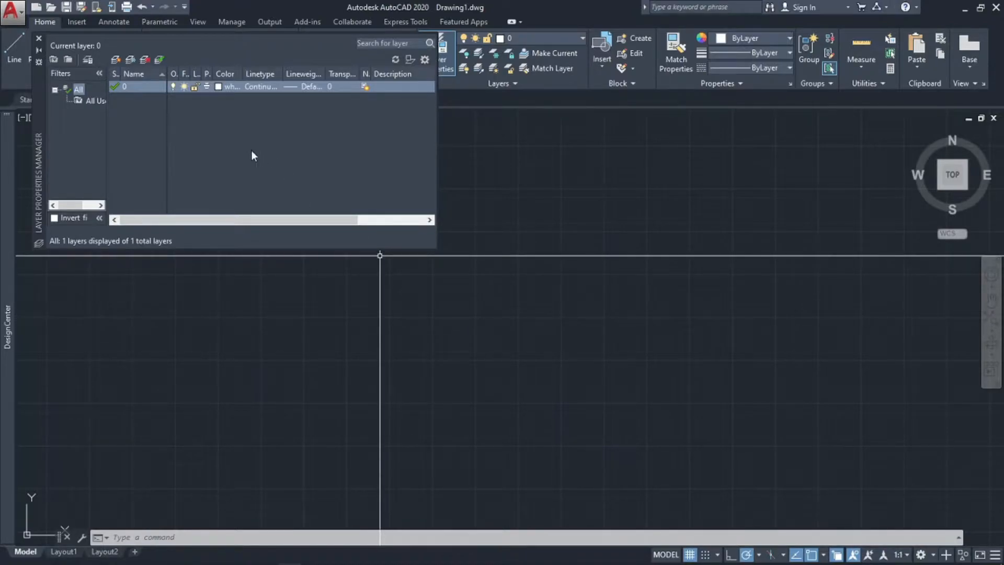
left_click(151, 124)
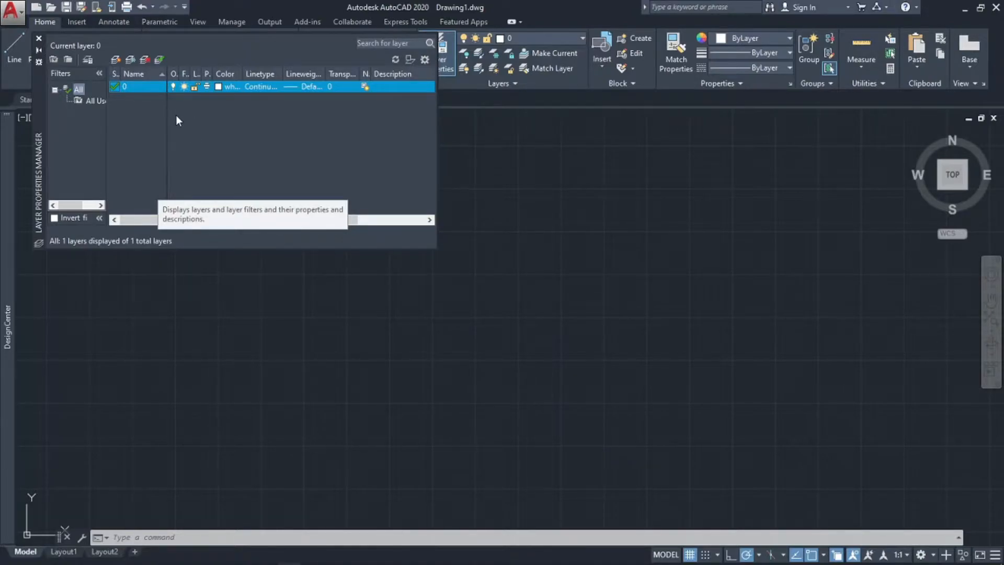
left_click(118, 61)
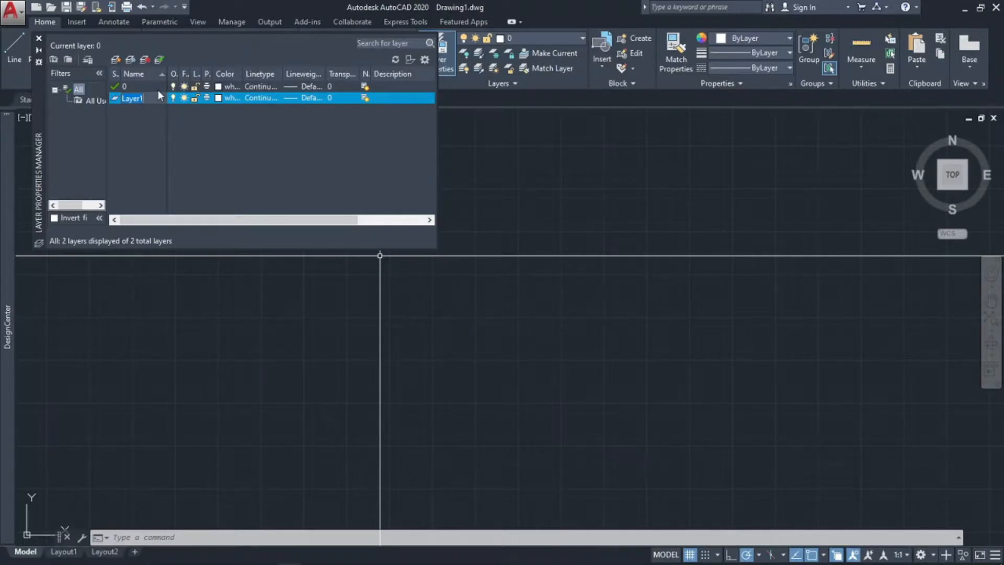
type("AS")
key("Return")
- Add two wall layers named DINDING LUAR and DINDING DALAM
key("alt+n")
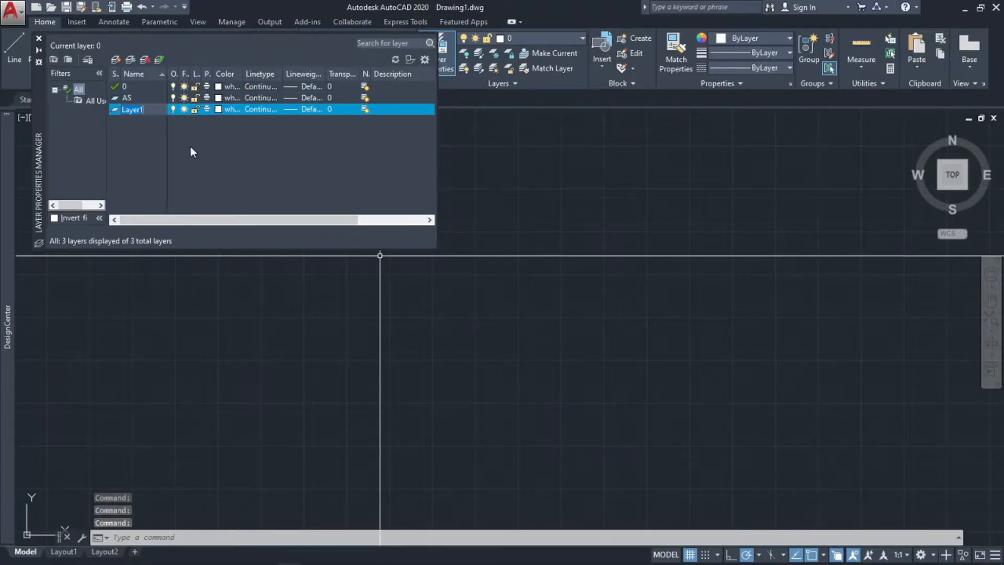
type("DINDING LUAR")
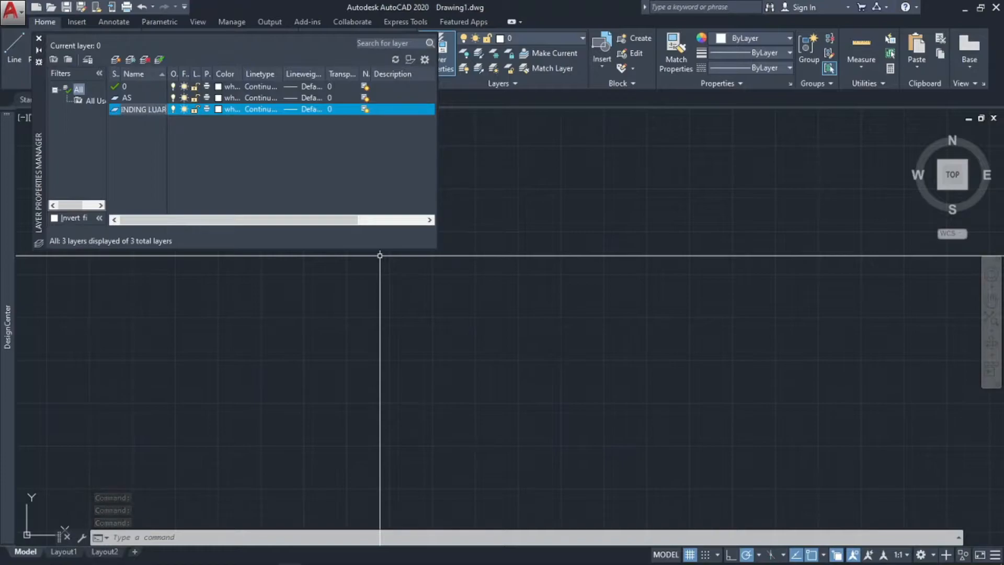
key("Return")
key("alt+n")
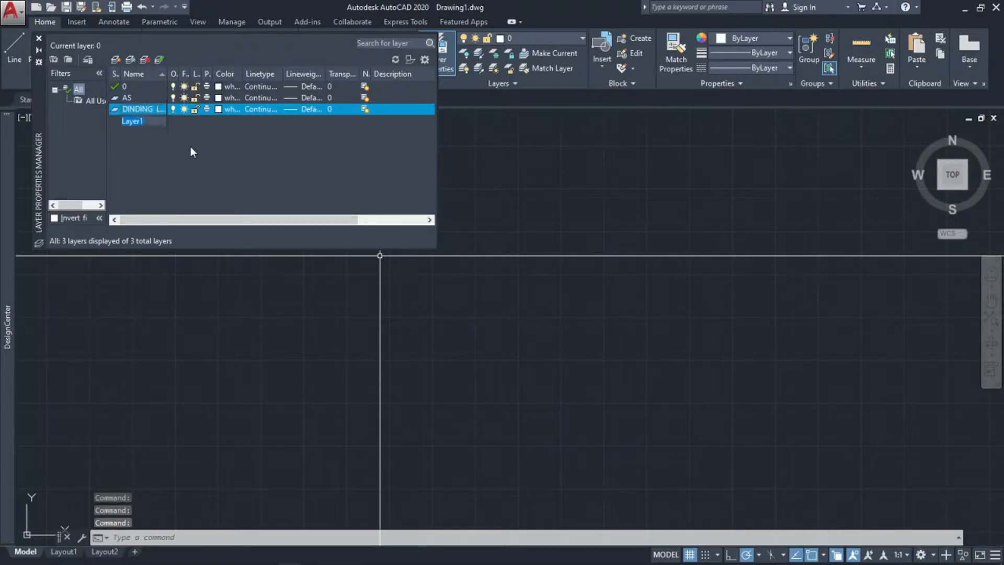
type("DINDIN")
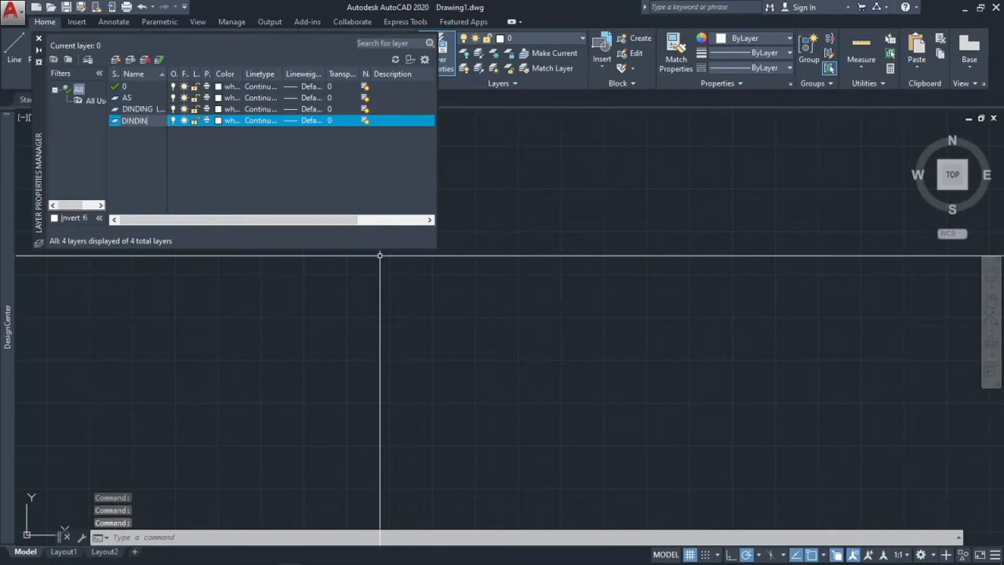
type("G DALAM")
key("Return")
- Add two more layers named KOLOM and KUSEN
key("alt+n")
type("KOLOM")
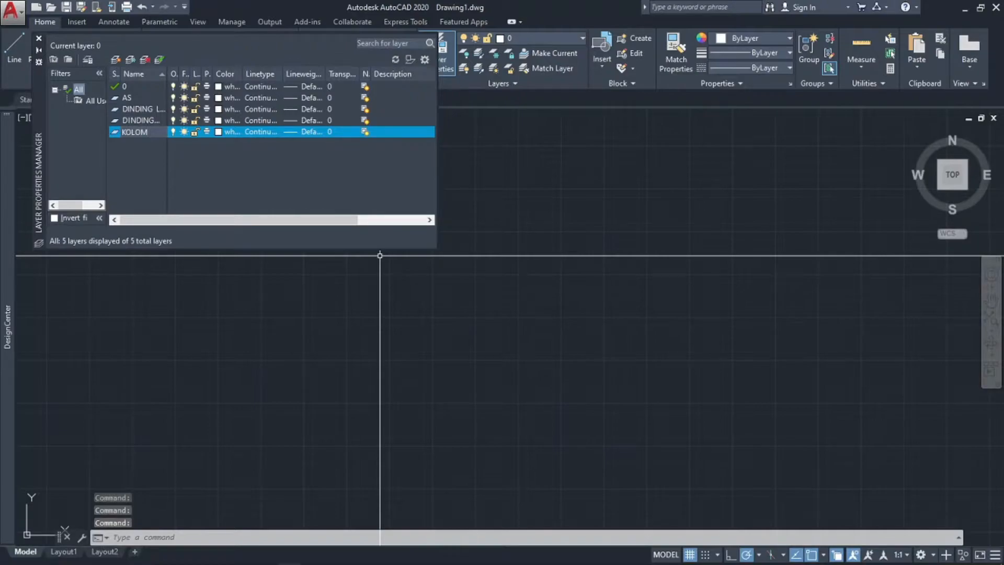
key("Return")
key("alt+n")
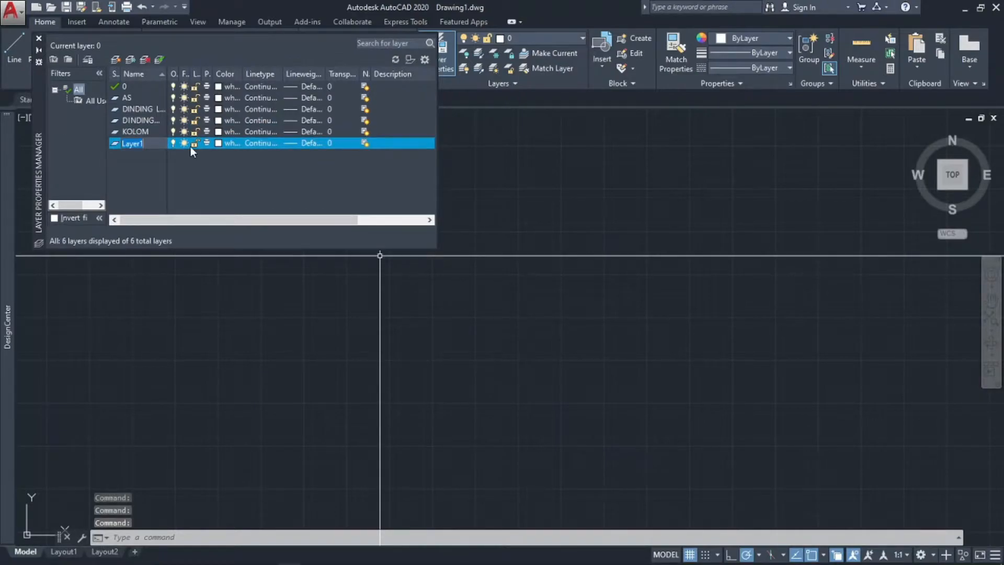
type("KUSEN")
key("Return")
- Add two more layers named TANGGA and TEKS
key("alt+n")
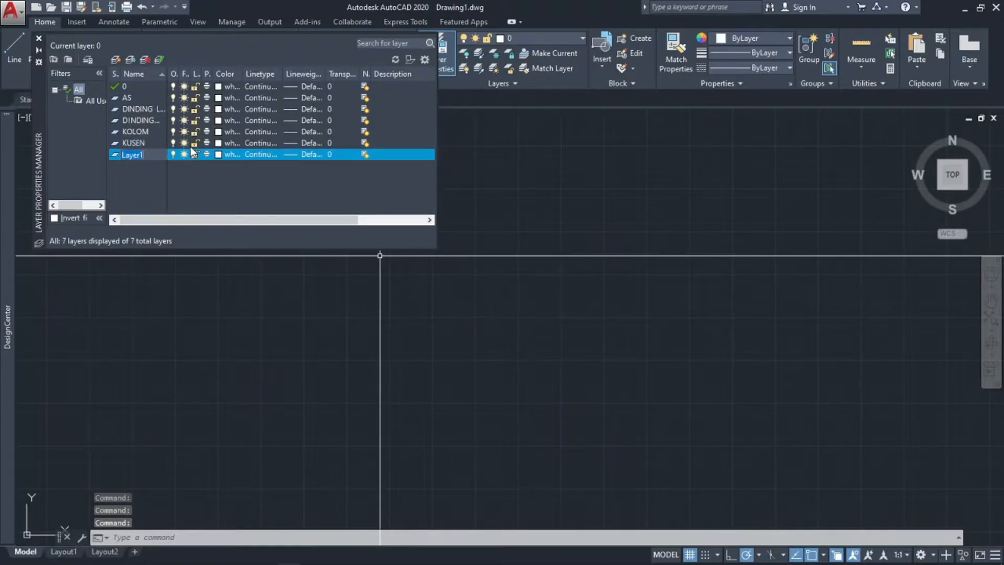
type("TANGGA")
key("Return")
key("alt+n")
type("TEKS")
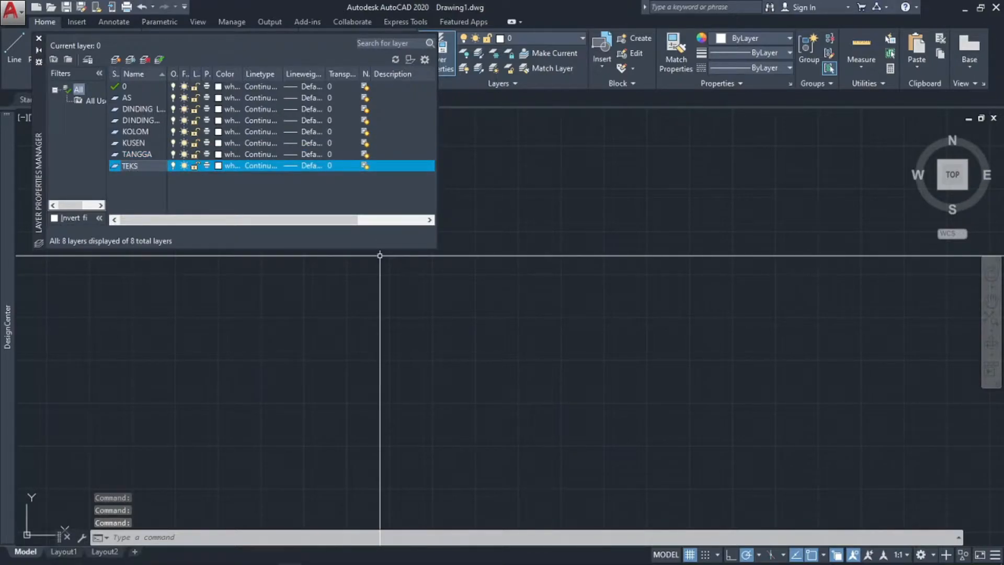
key("Return")
- Add a new layer named DIMENSI below the TEKS layer
key("alt+n")
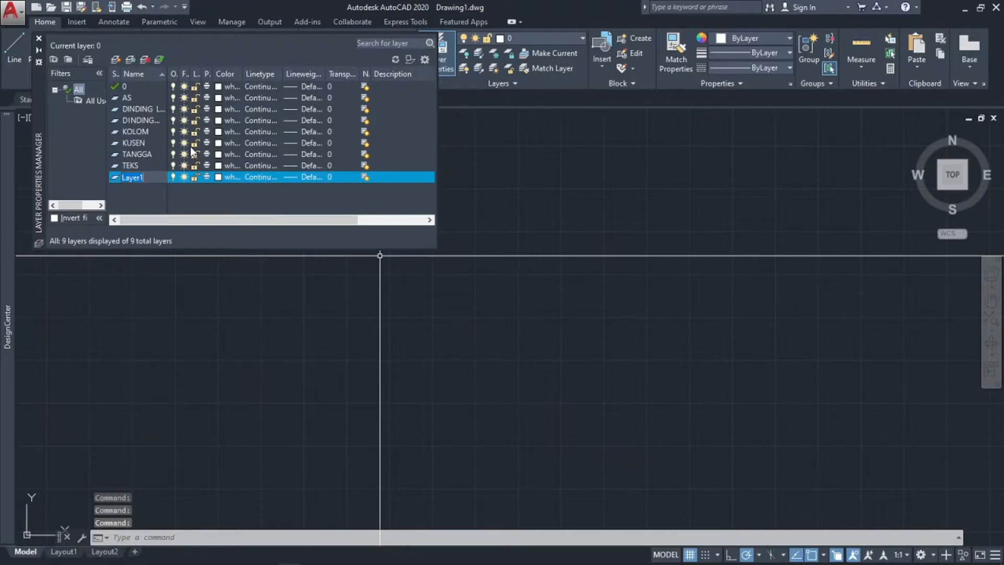
type("D")
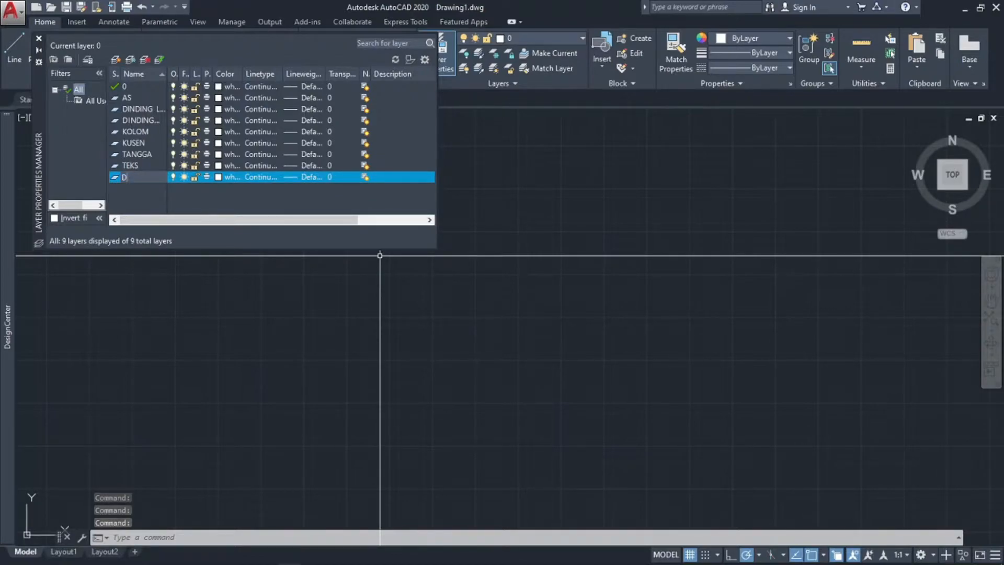
type("IMENDI")
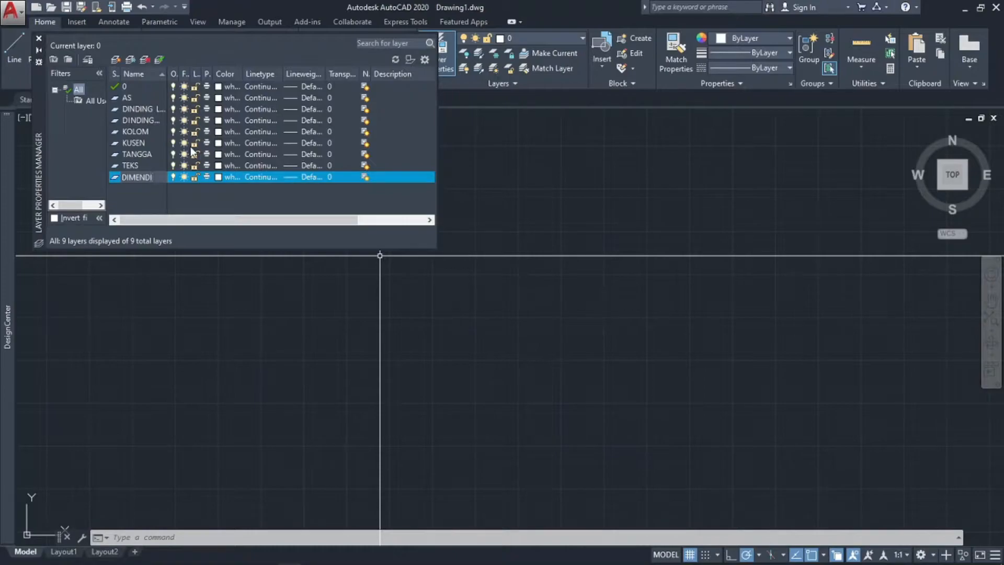
key("BackSpace")
key("BackSpace")
type("SI")
key("Return")
- Add a new layer named GARIS POTONGAN at the end of the layer list
key("alt+n")
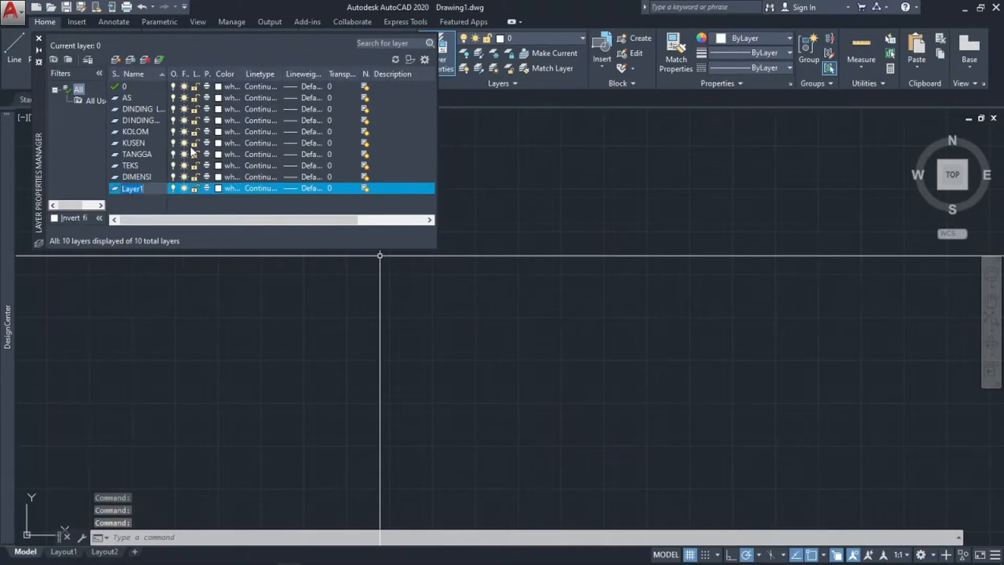
type("GARIS")
type(" POTONGAN")
key("Return")
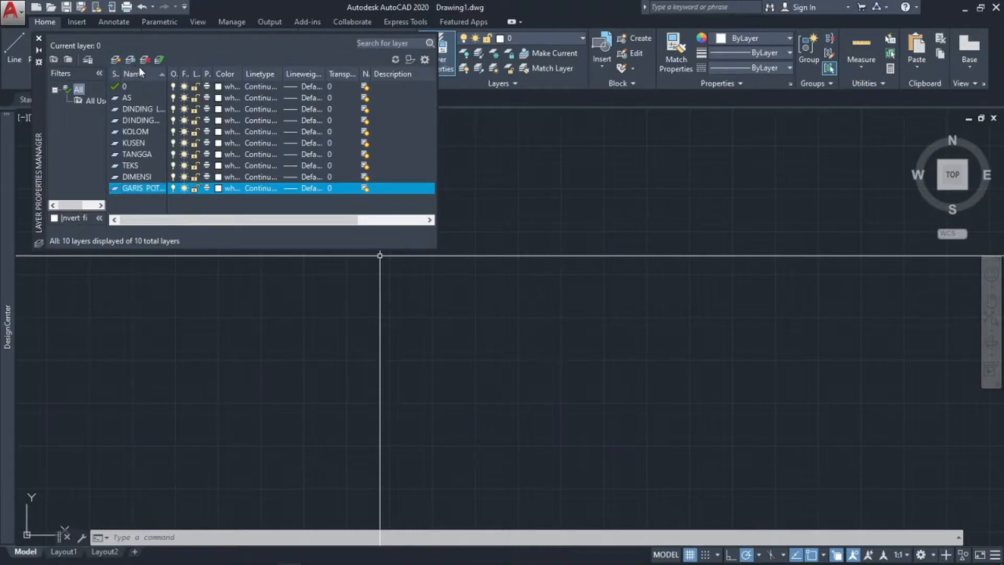
- Set the AS layer's color to gray index color 252
left_click(218, 97)
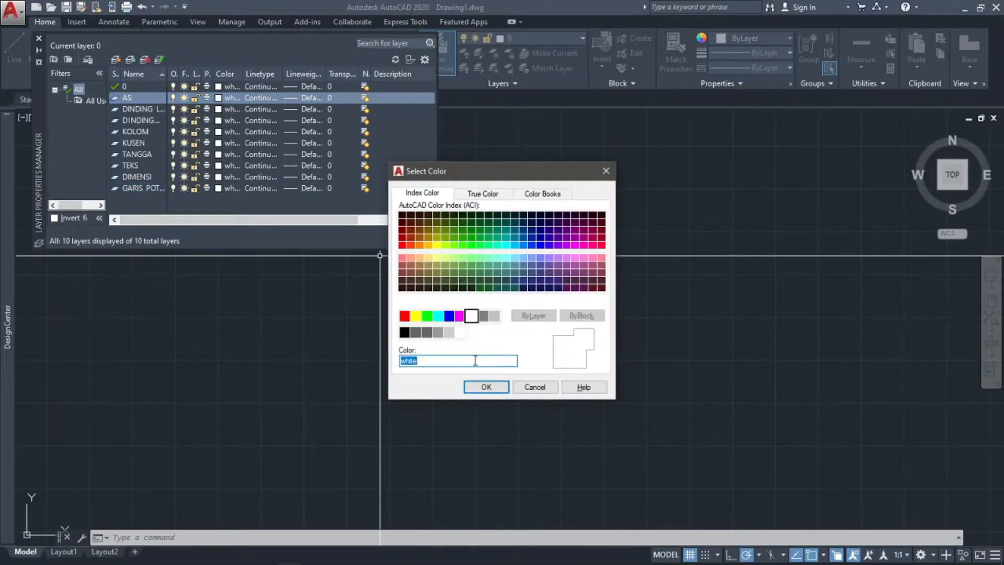
left_click(427, 333)
left_click(485, 387)
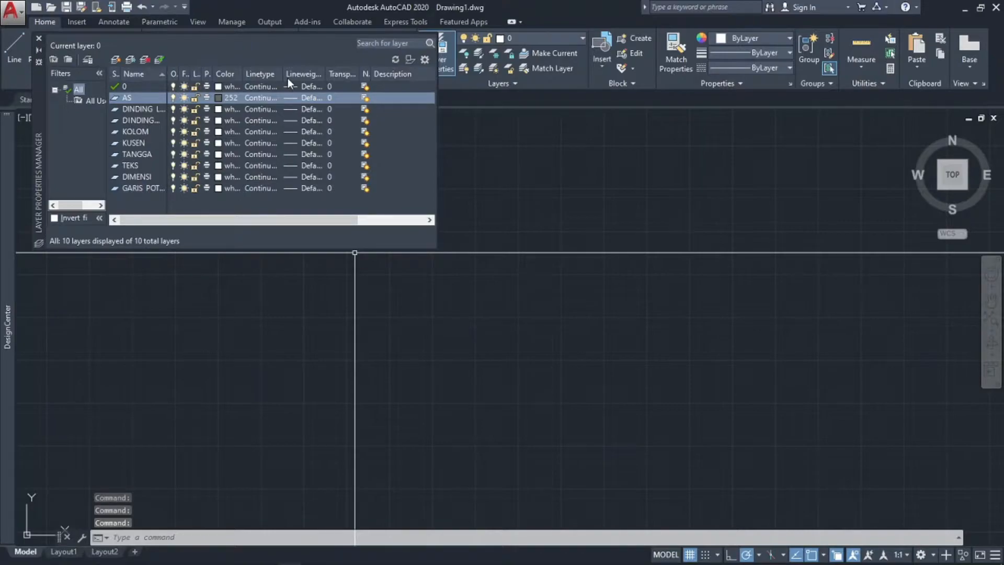
- Load the ACAD_ISO02W100 ISO dash linetype, assign it to the AS layer, and keep that layer's lineweight at Default
left_click(259, 97)
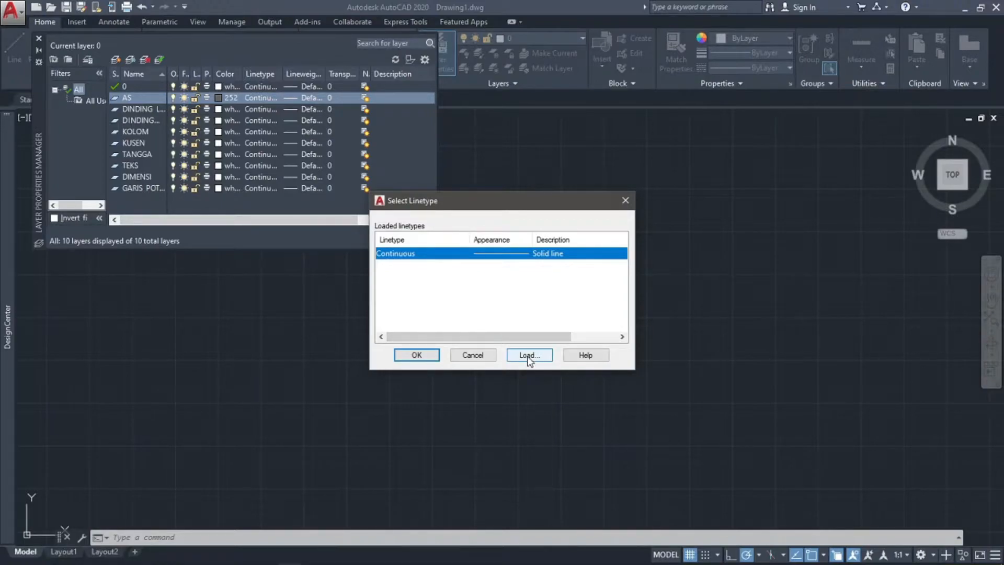
left_click(528, 357)
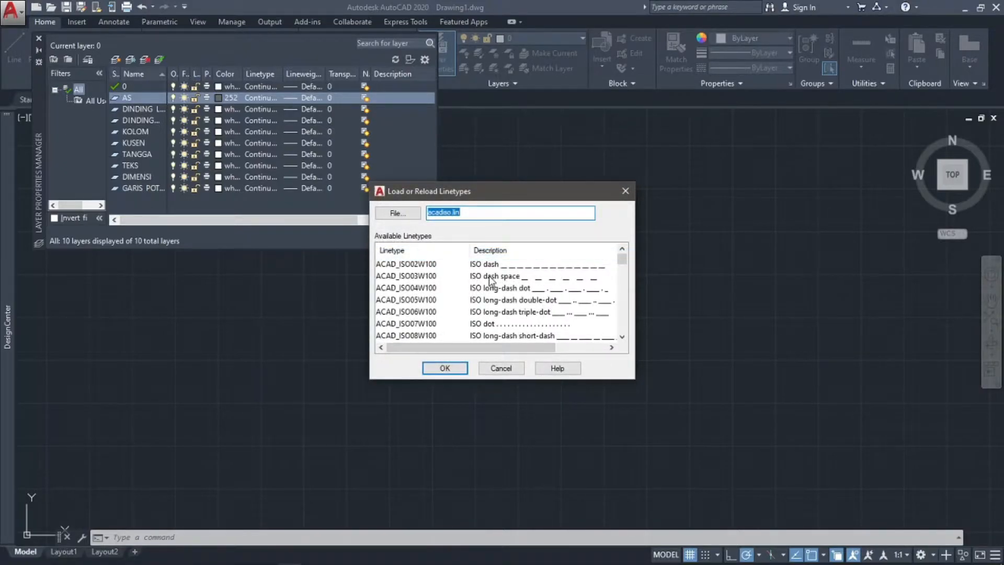
left_click(529, 269)
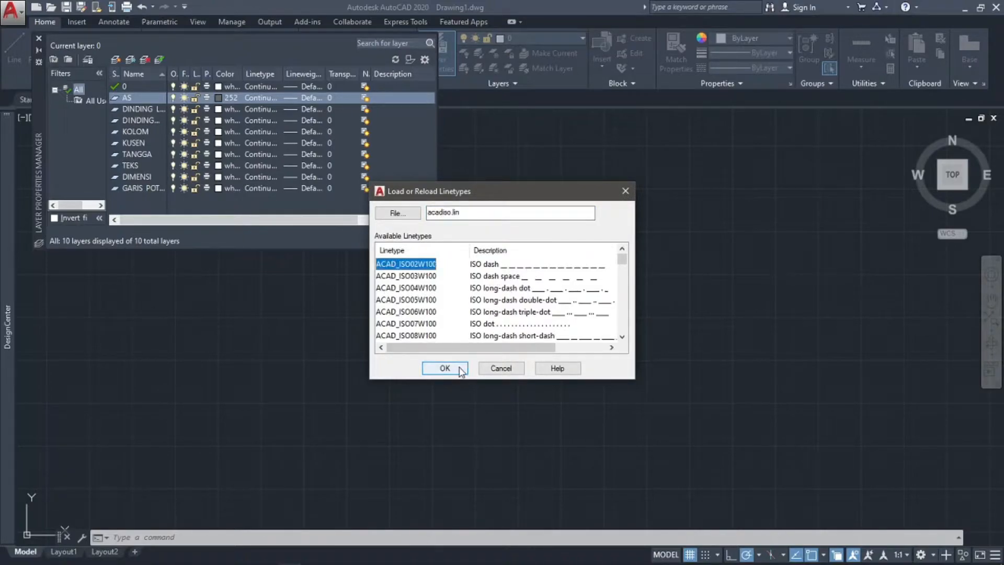
scroll(501, 302, "down", 2)
scroll(549, 287, "down", 2)
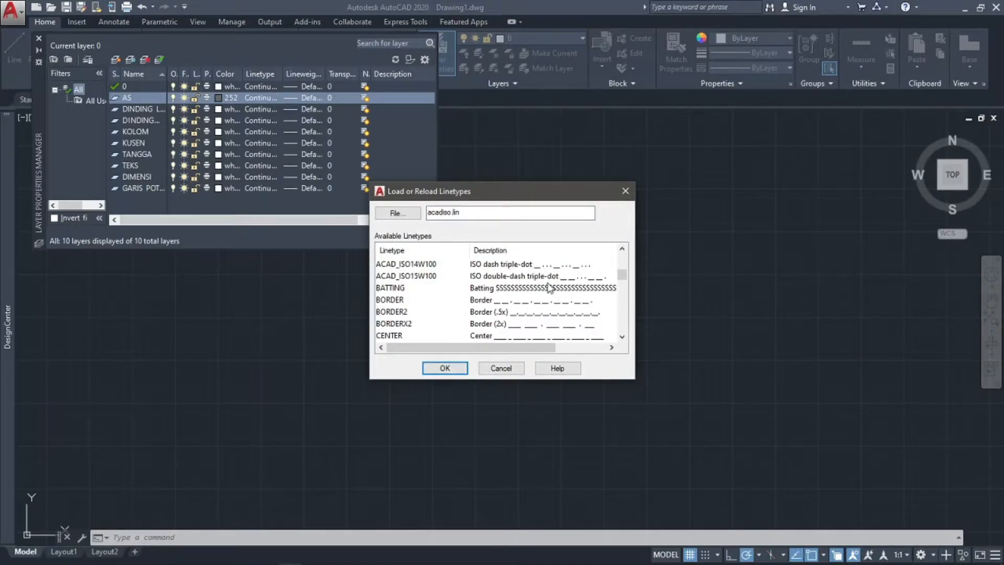
scroll(542, 306, "up", 4)
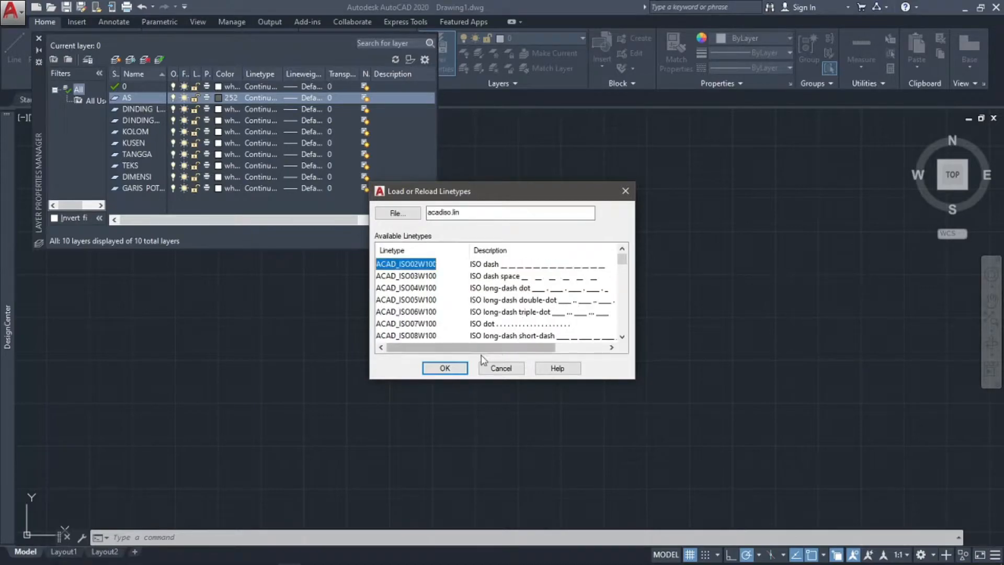
left_click(445, 367)
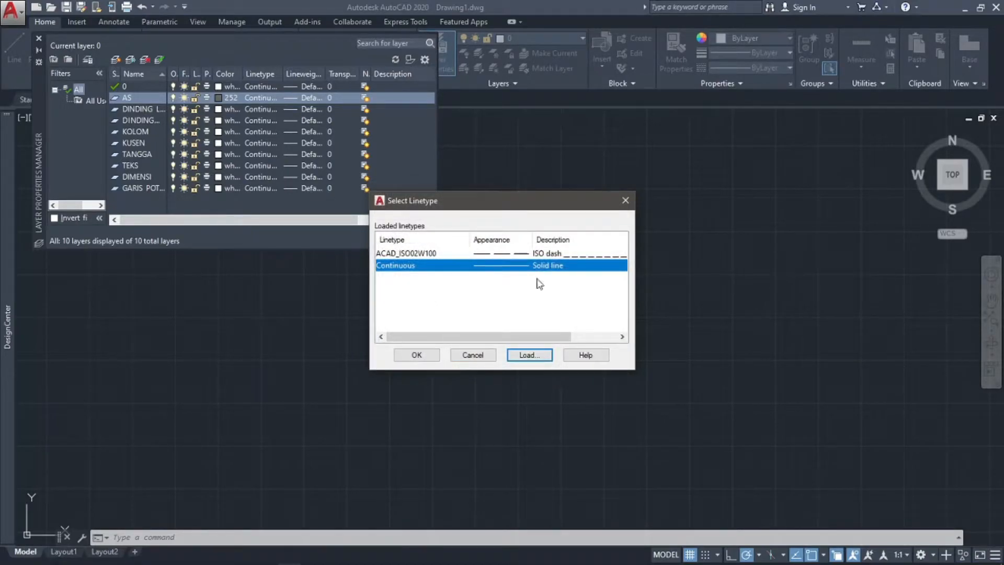
left_click(479, 254)
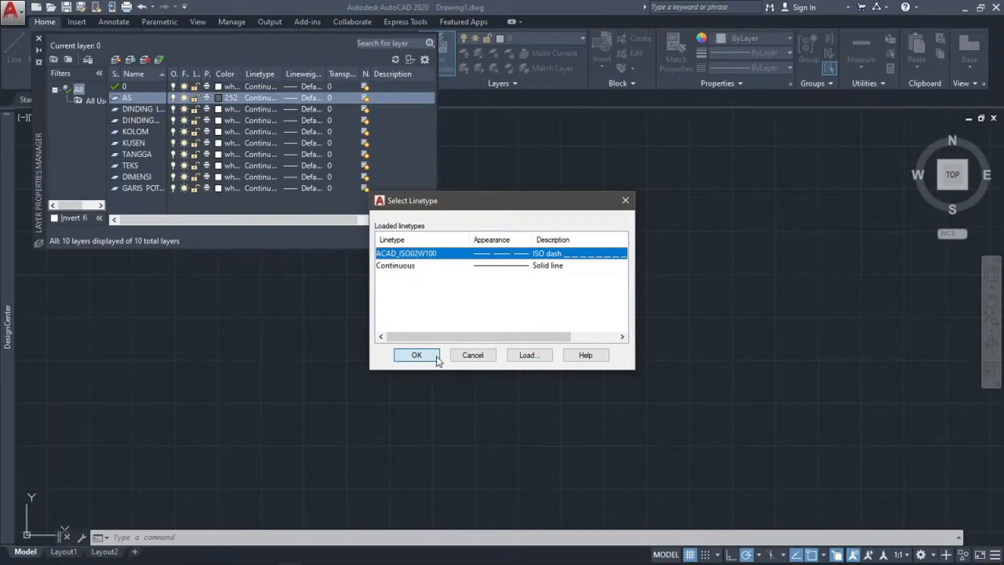
left_click(416, 355)
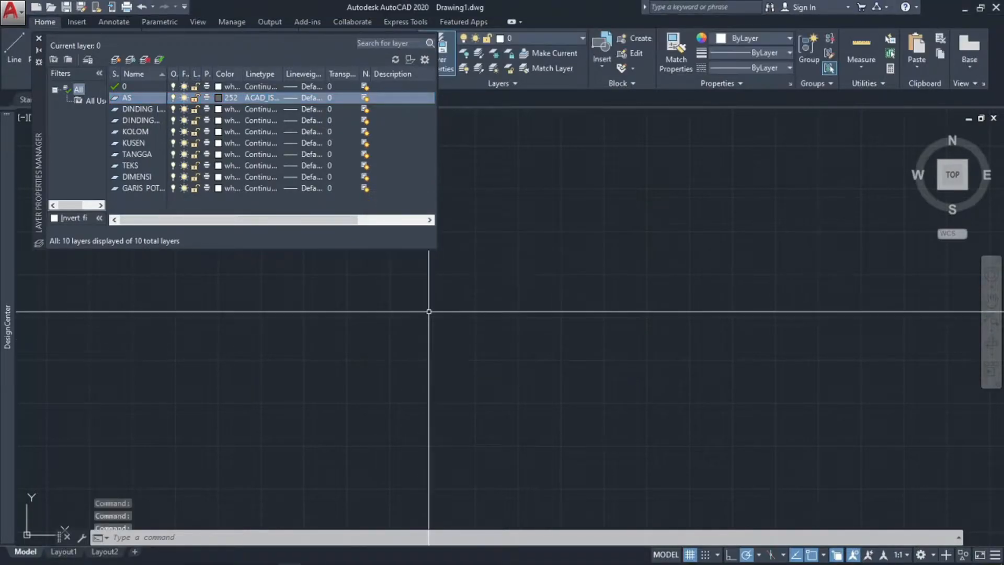
left_click(308, 101)
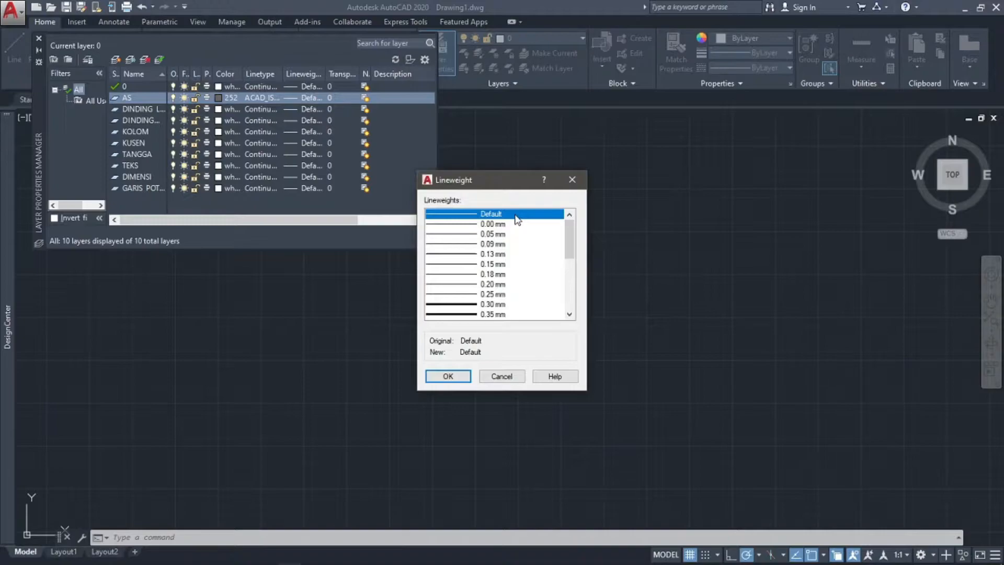
left_click(462, 376)
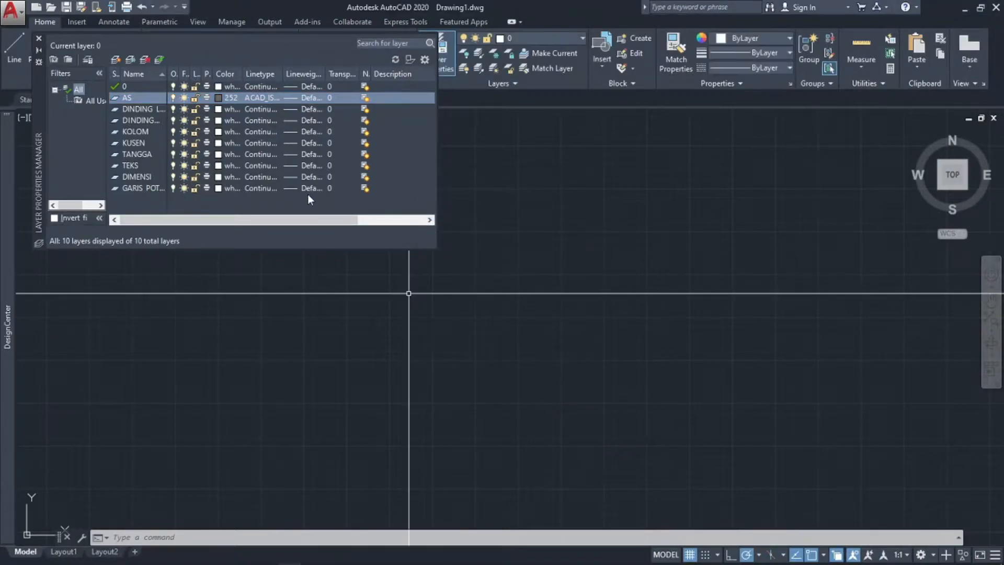
- Set the color of the DINDING L... layer to index color 70 and close the layer manager
left_click(219, 110)
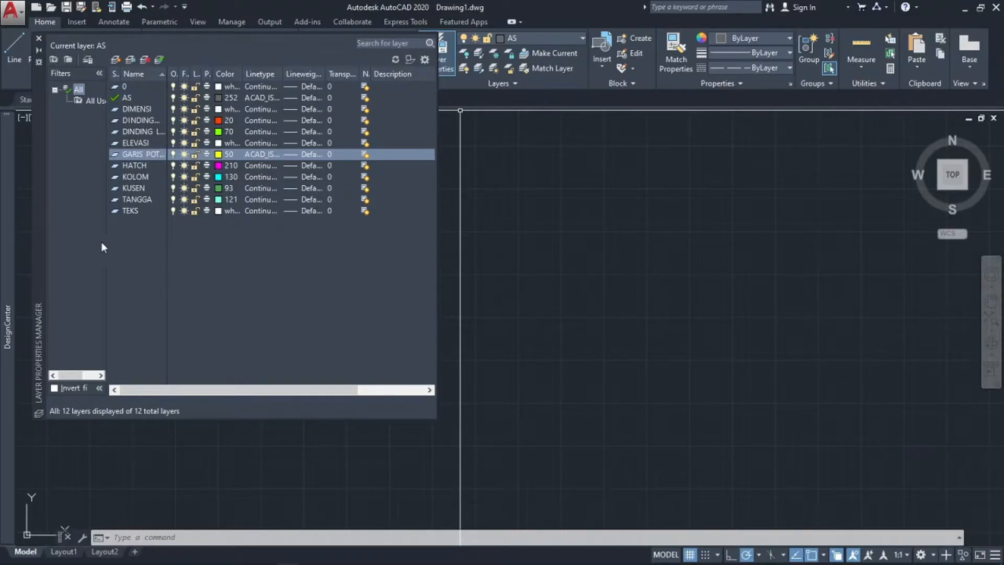
left_click(39, 39)
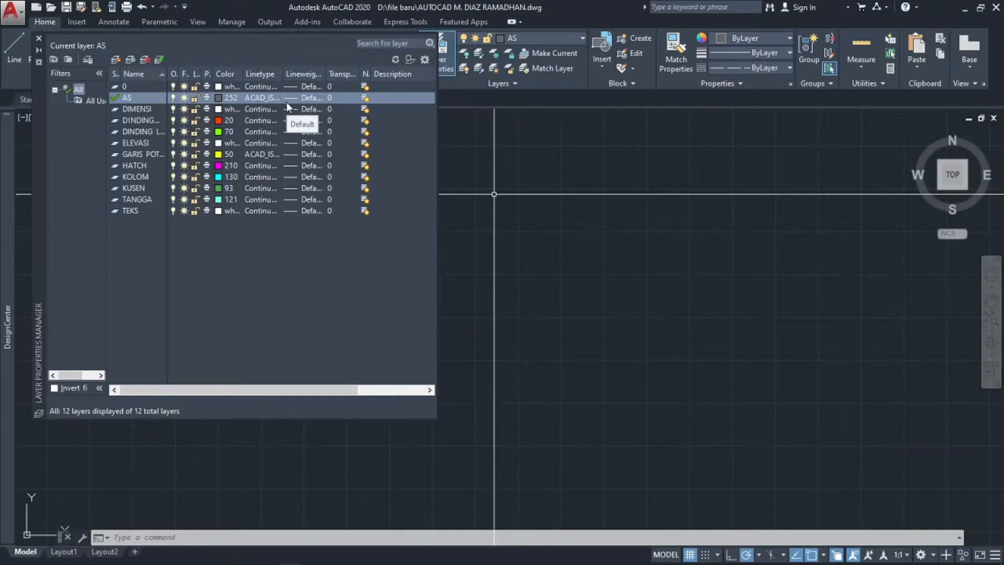
left_click(42, 42)
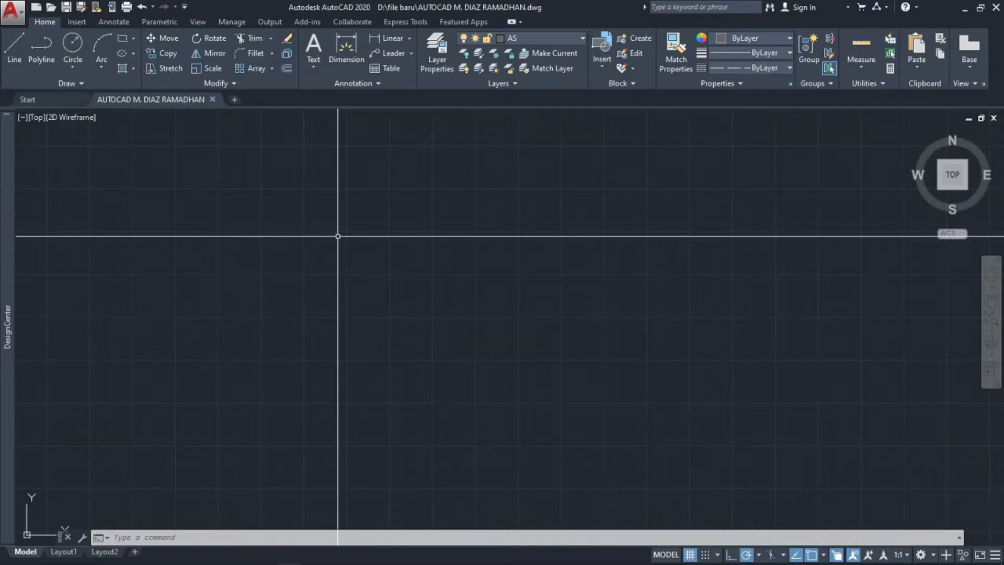
- Save the drawing in the file baru folder in AutoCAD 2000/LT2000 Drawing format, replacing the existing file of the same name
left_click(81, 8)
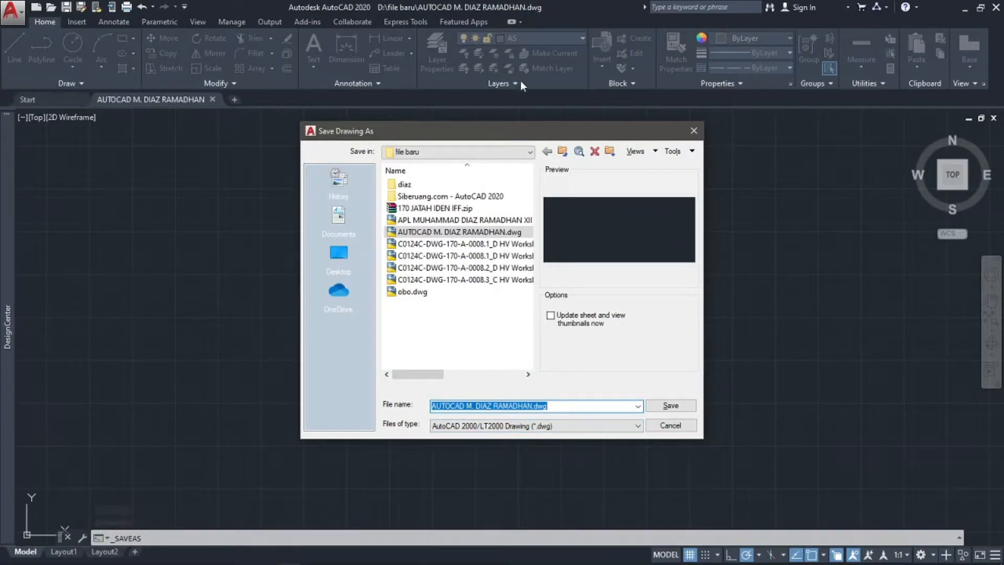
left_click(518, 157)
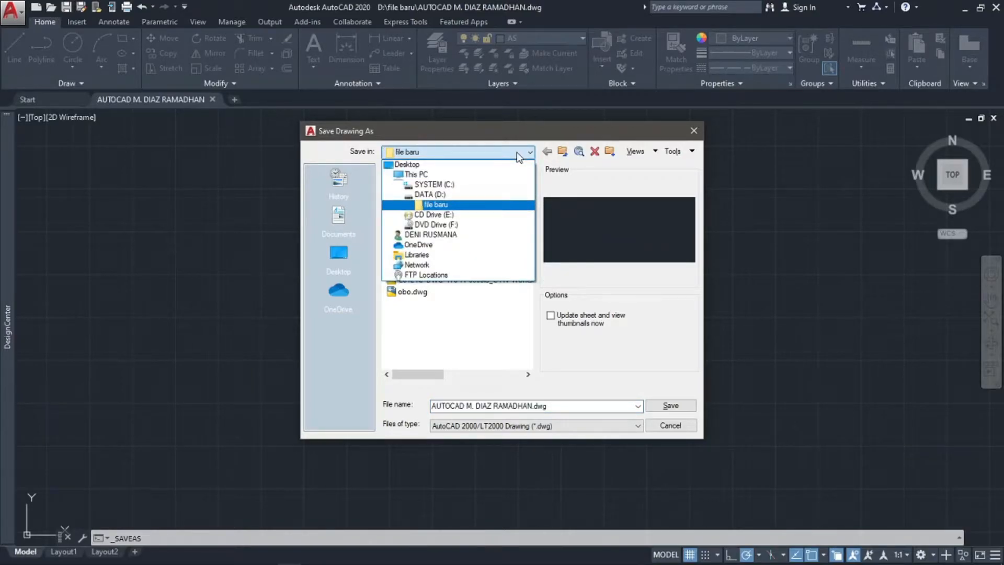
left_click(518, 156)
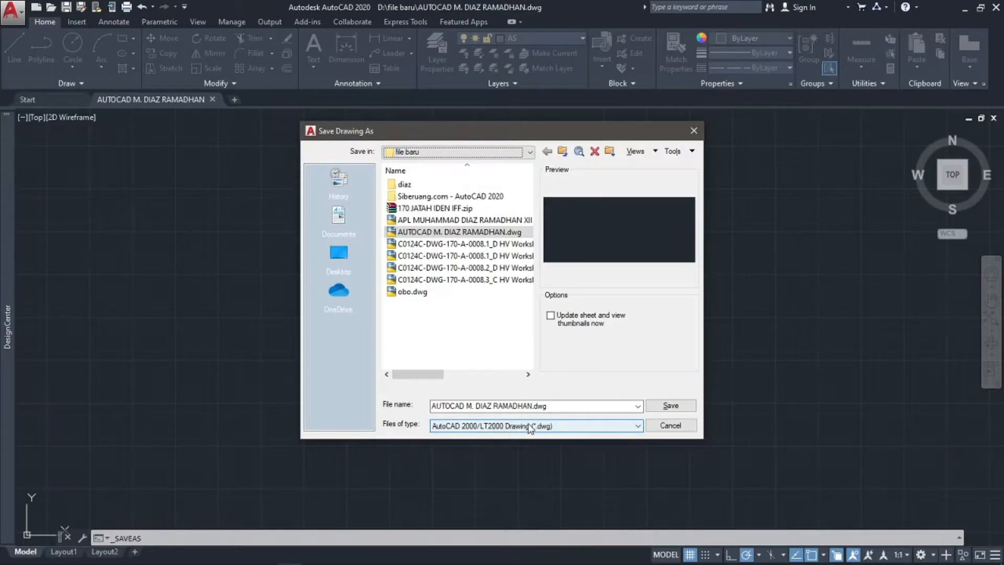
left_click(563, 433)
scroll(567, 444, "up", 2)
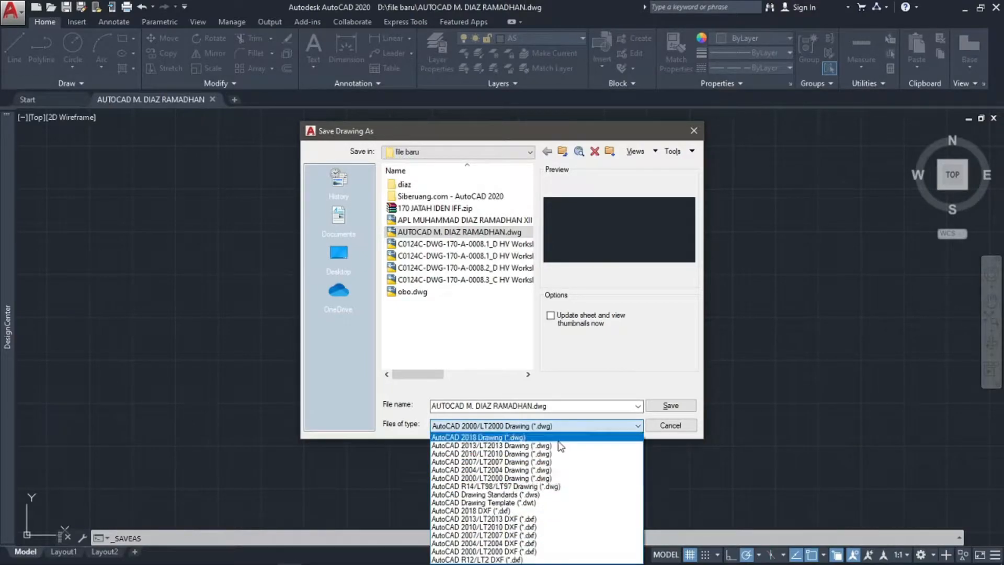
left_click(544, 478)
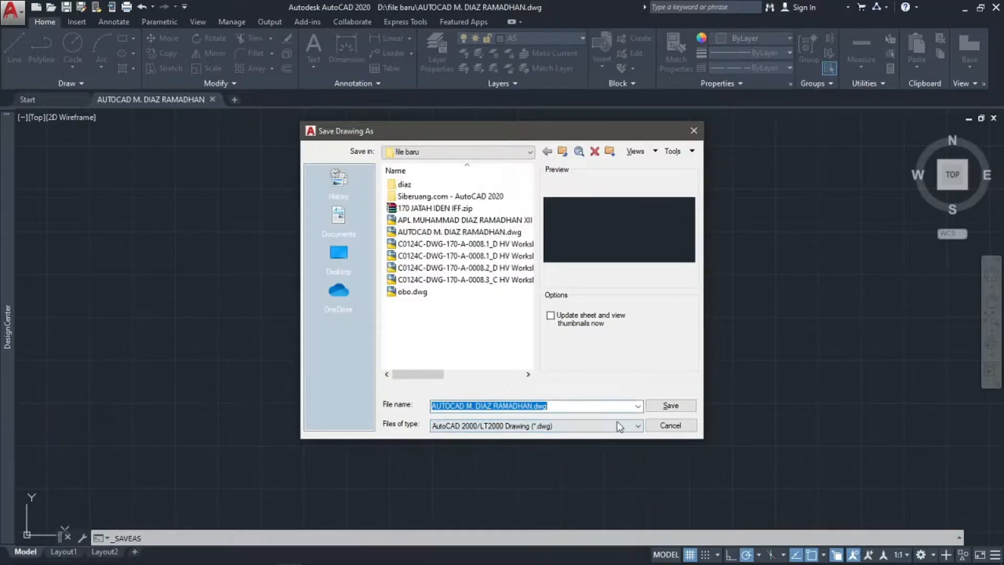
left_click(666, 411)
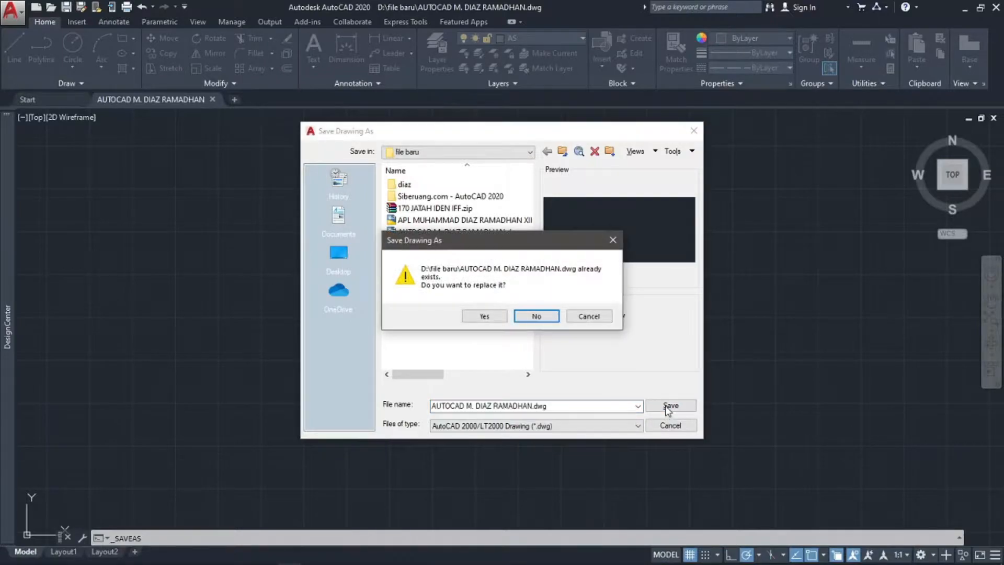
left_click(484, 316)
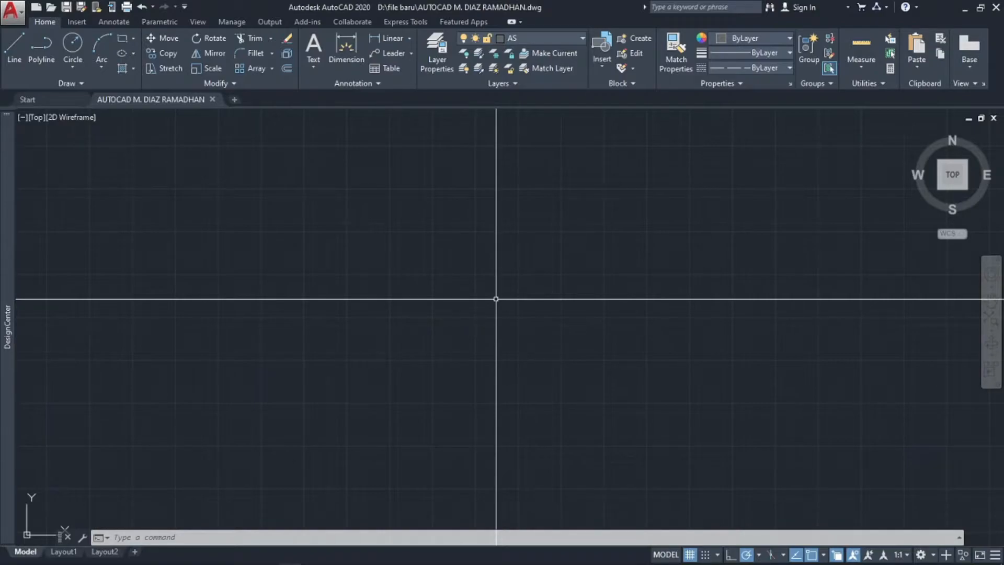
- Draw a rectangle 1000 wide and 1600 high in the empty drawing area on the AS layer
type("R")
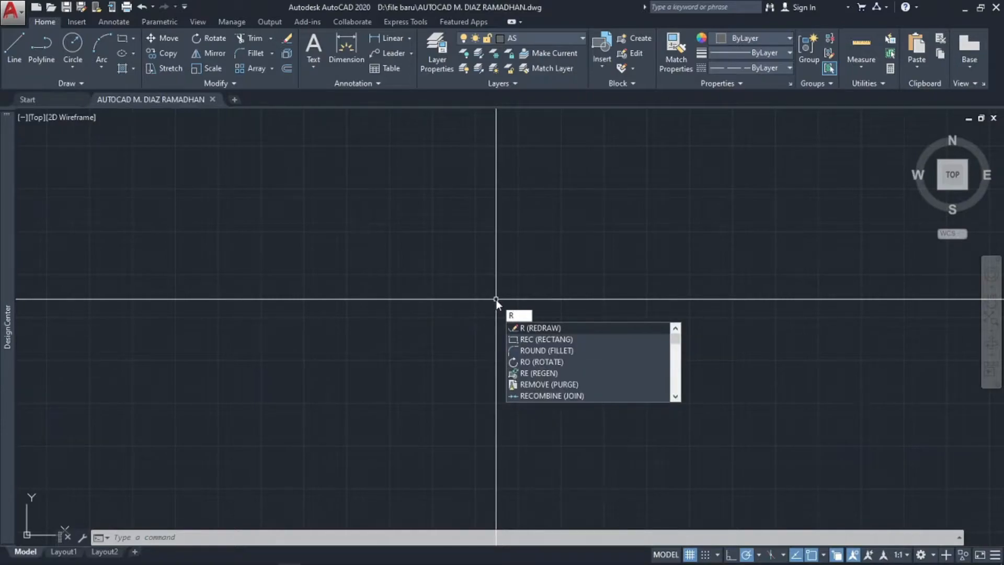
key("BackSpace")
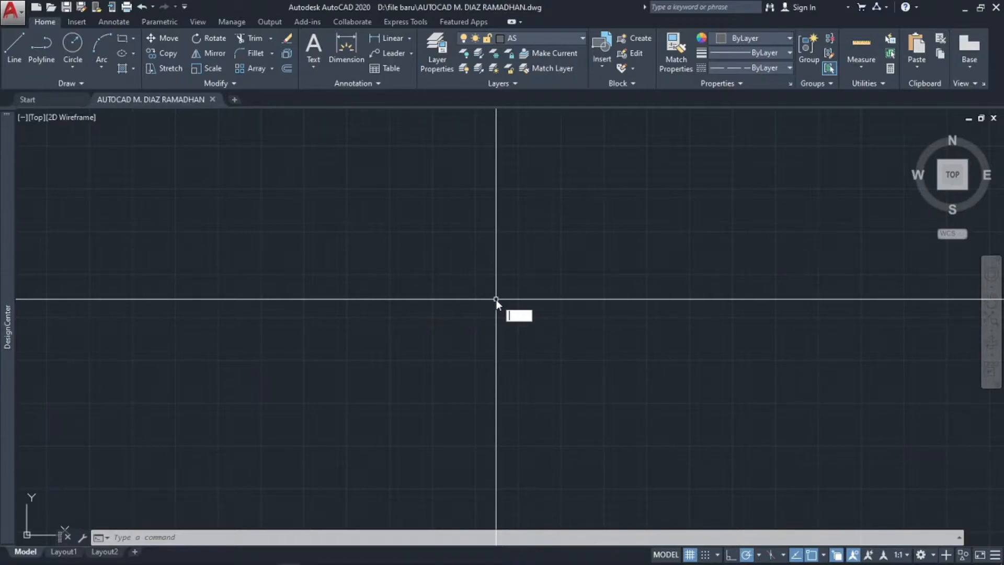
type("REC")
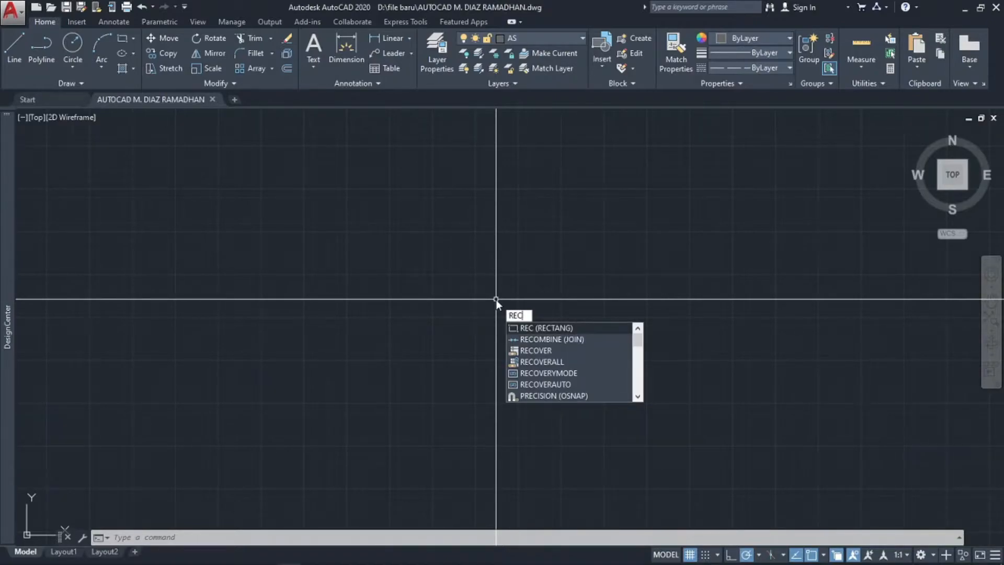
key("Return")
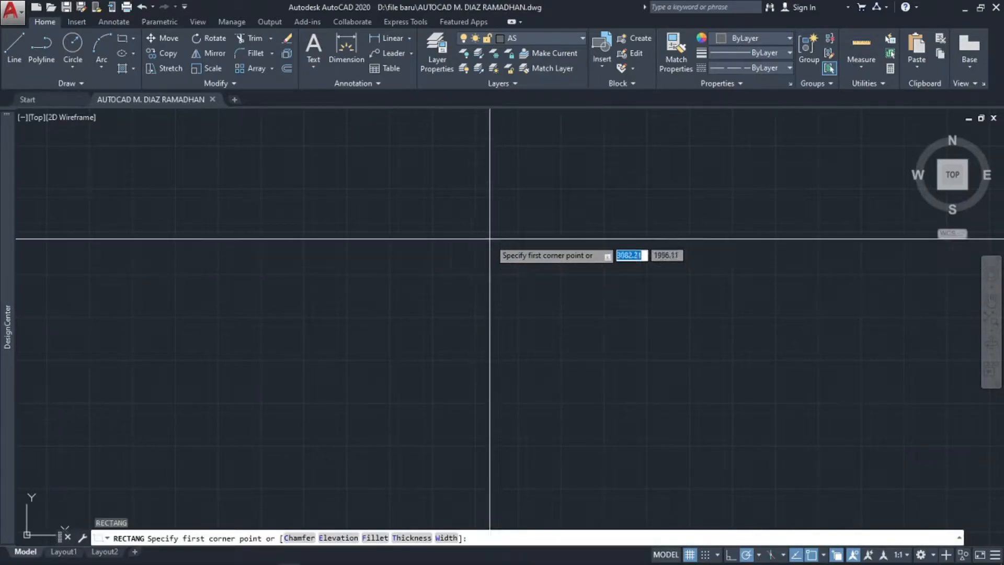
left_click(437, 189)
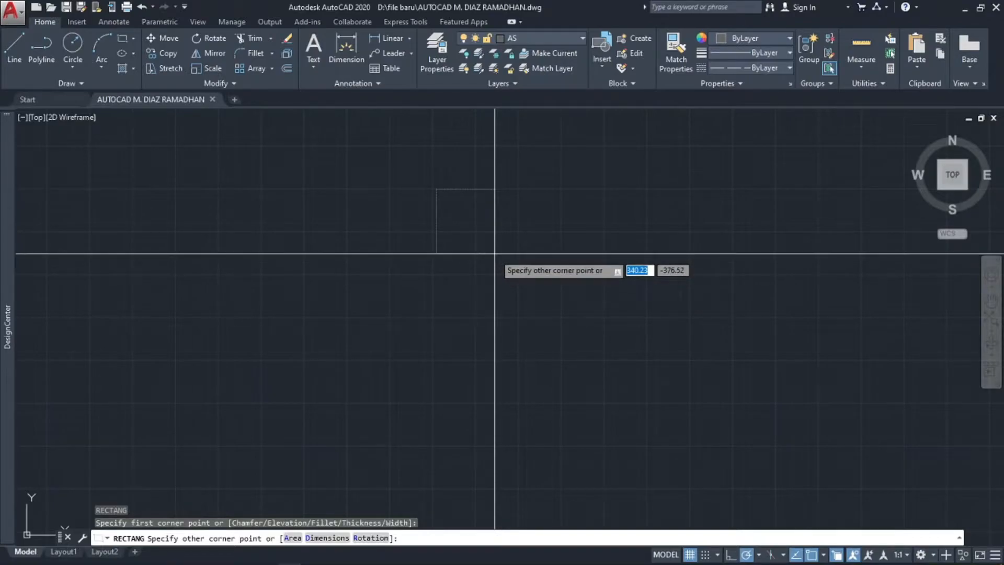
type("1000")
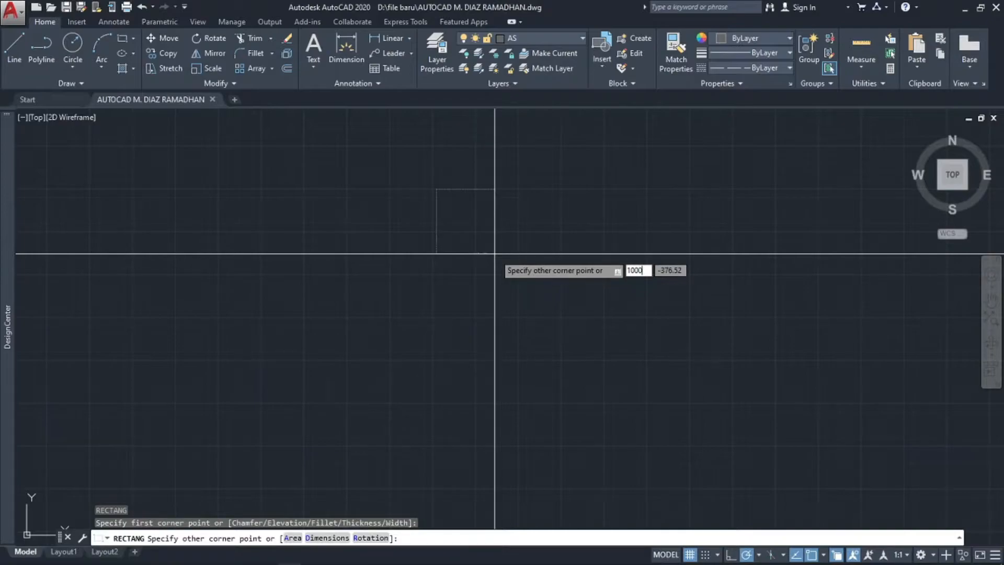
key("Tab")
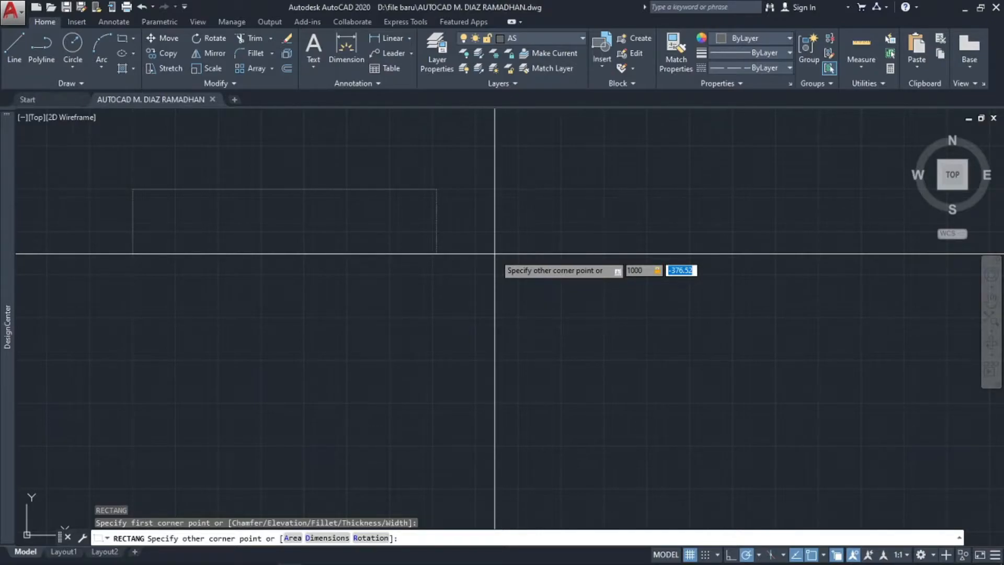
type("1600")
key("Return")
- Explode the 1000 by 1600 rectangle into separate lines
mouse_move(520, 213)
middle_mouse_down()
mouse_move(491, 337)
mouse_move(432, 432)
middle_mouse_up()
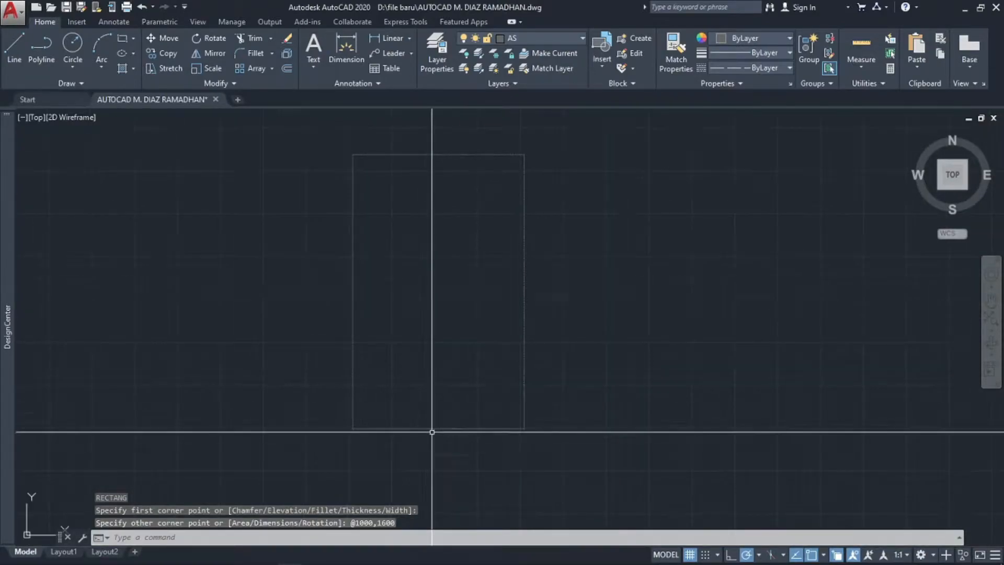
left_click(562, 133)
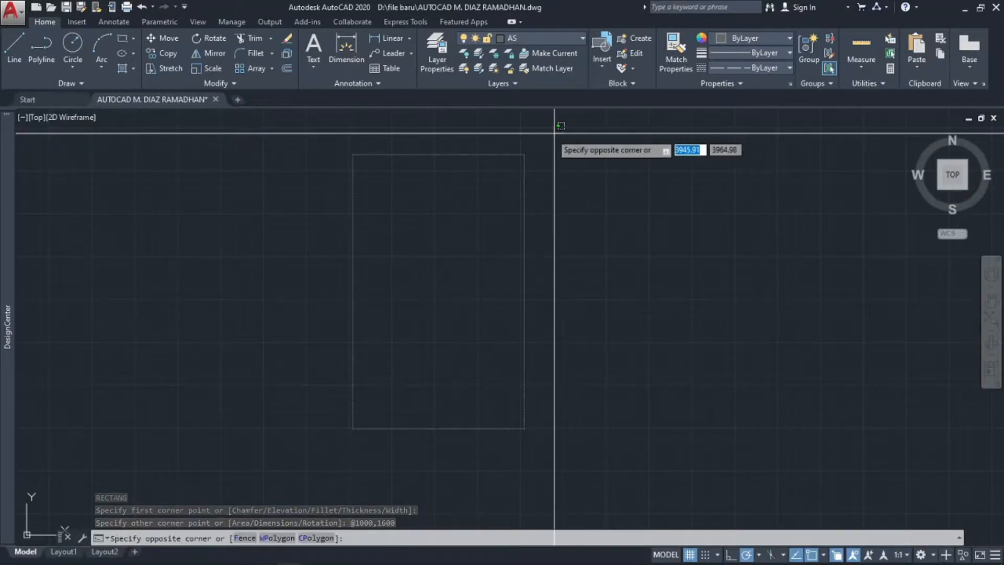
left_click(417, 209)
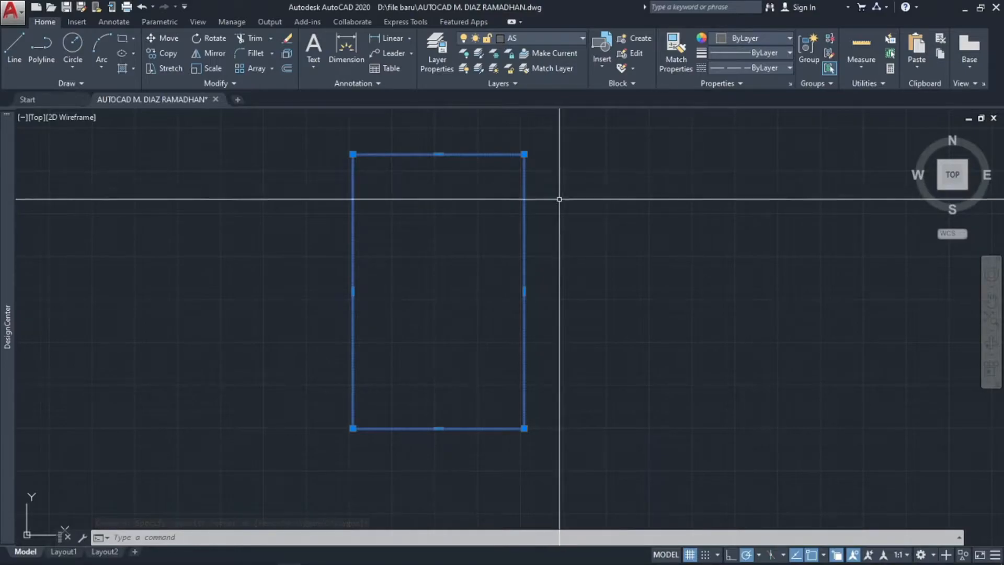
type("X")
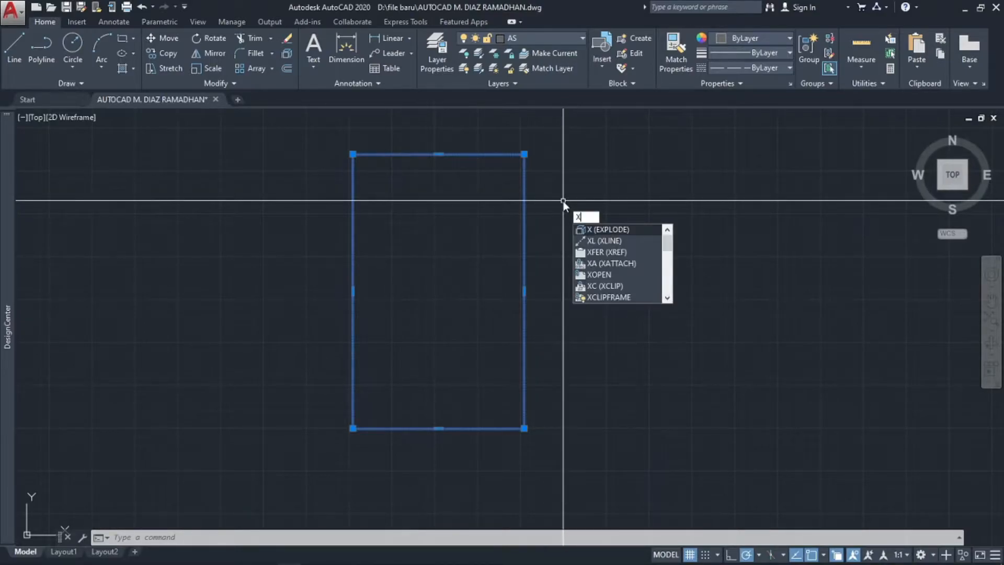
key("Return")
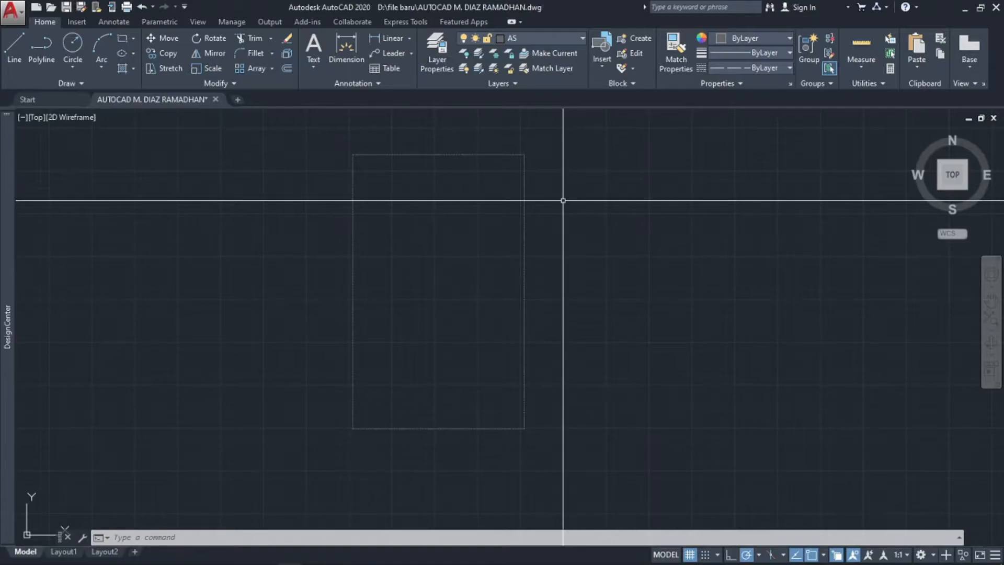
- Offset the rectangle's right edge 100 inward
type("O")
key("Return")
type("100")
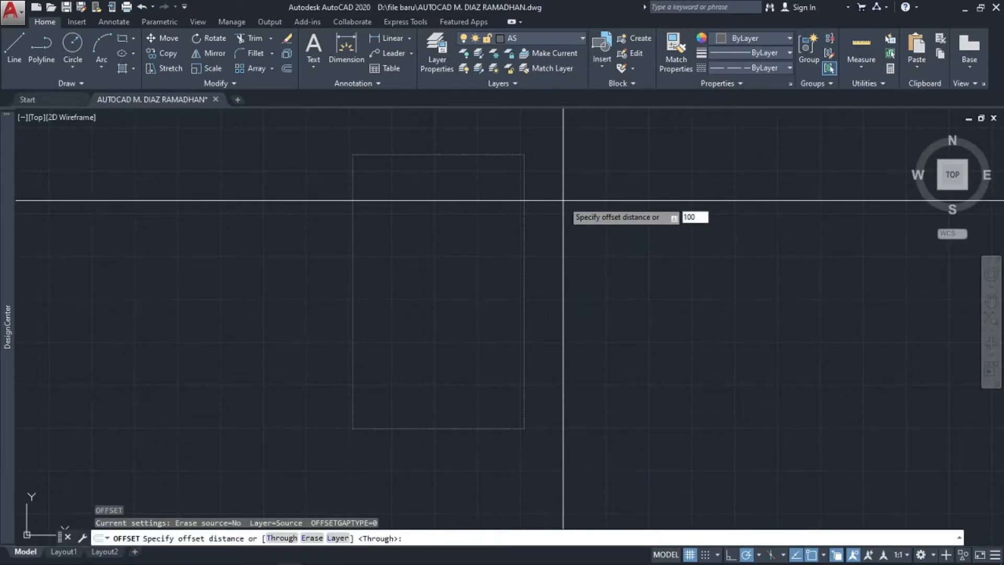
key("Return")
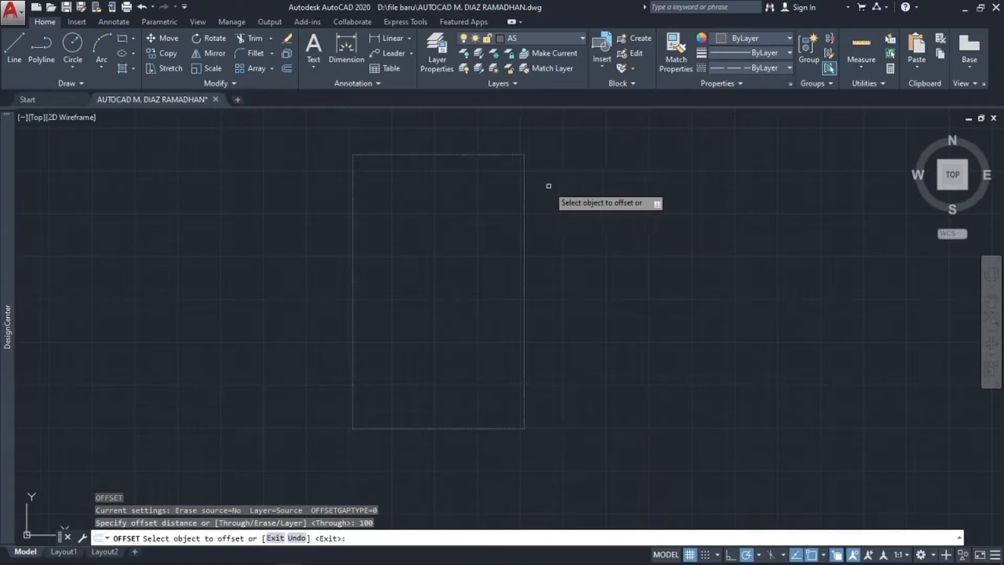
left_click(524, 189)
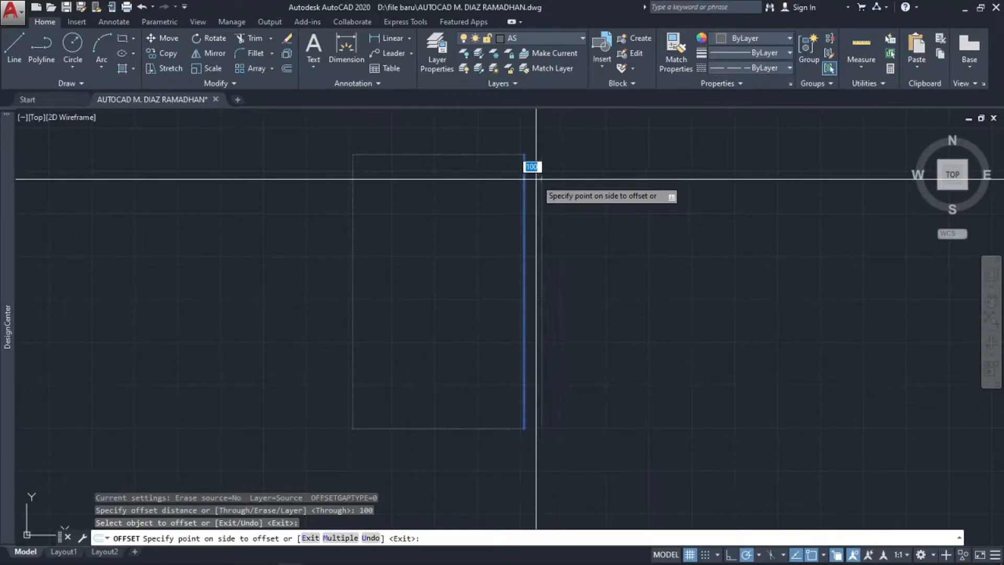
left_click(500, 180)
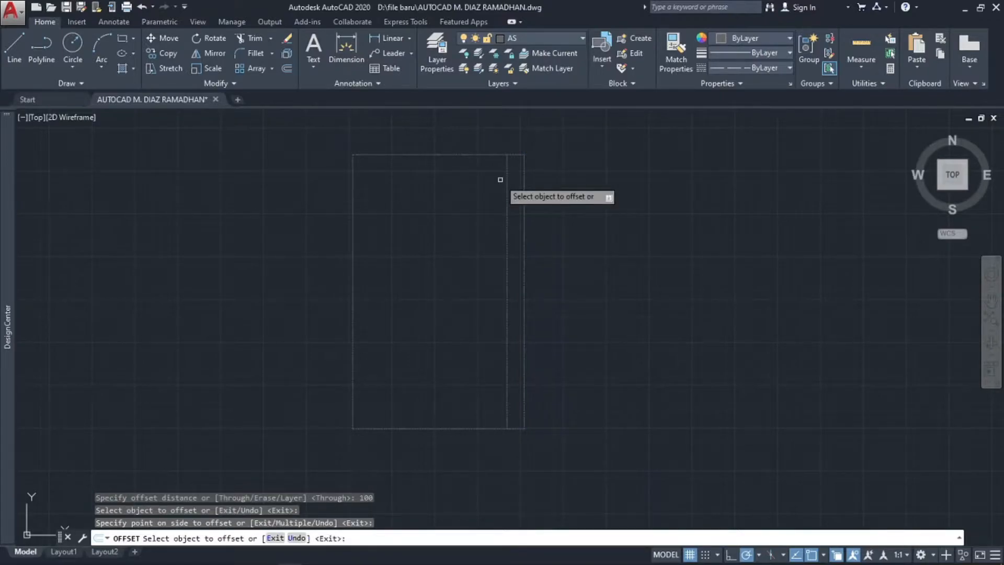
key("Escape")
- Offset the new inner vertical line 300 toward the rectangle's left edge
type("o")
key("Return")
type("300")
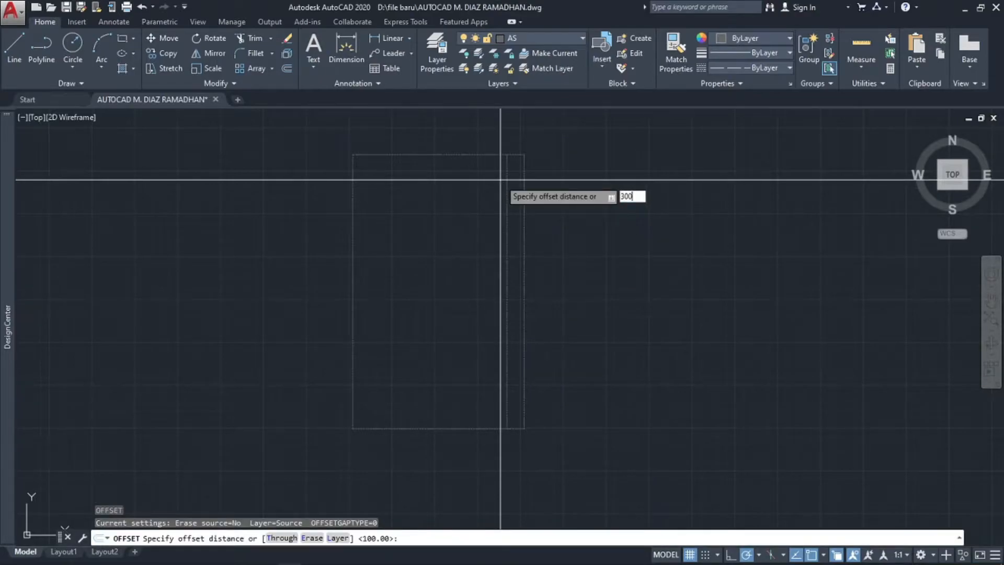
key("Return")
left_click(506, 195)
left_click(474, 199)
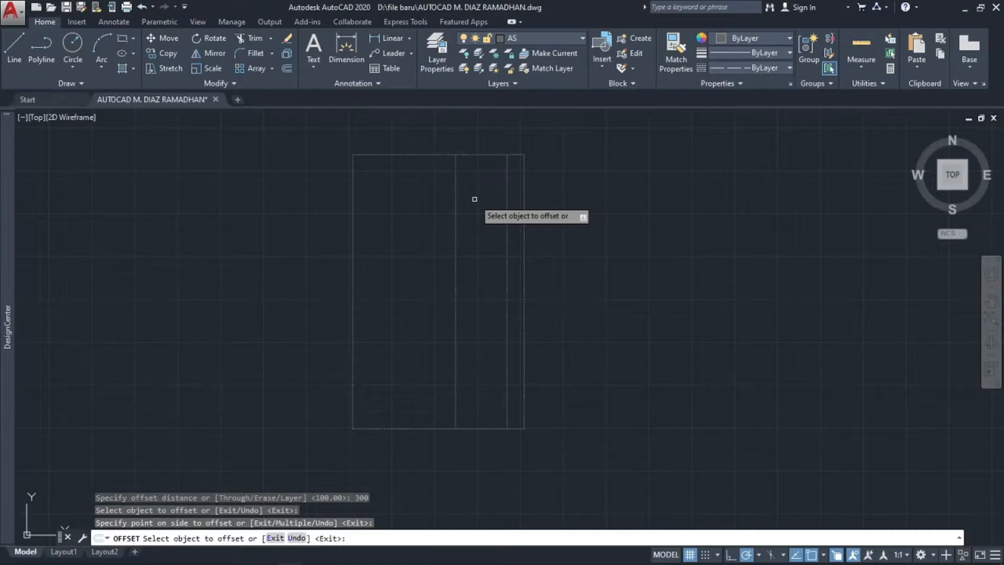
key("Escape")
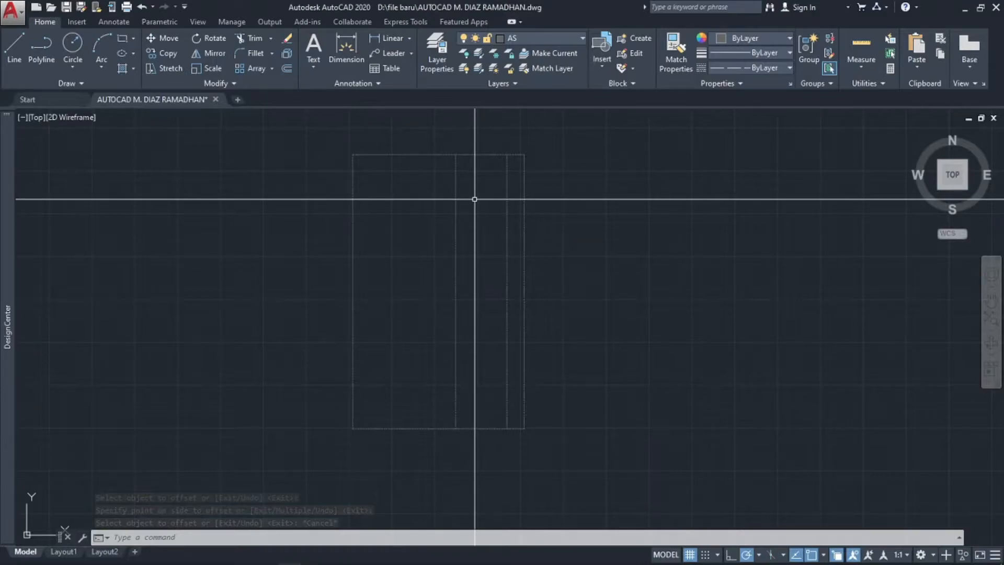
- Measure with the DIST command from the rectangle's upper-right corner along its top edge
type("DI")
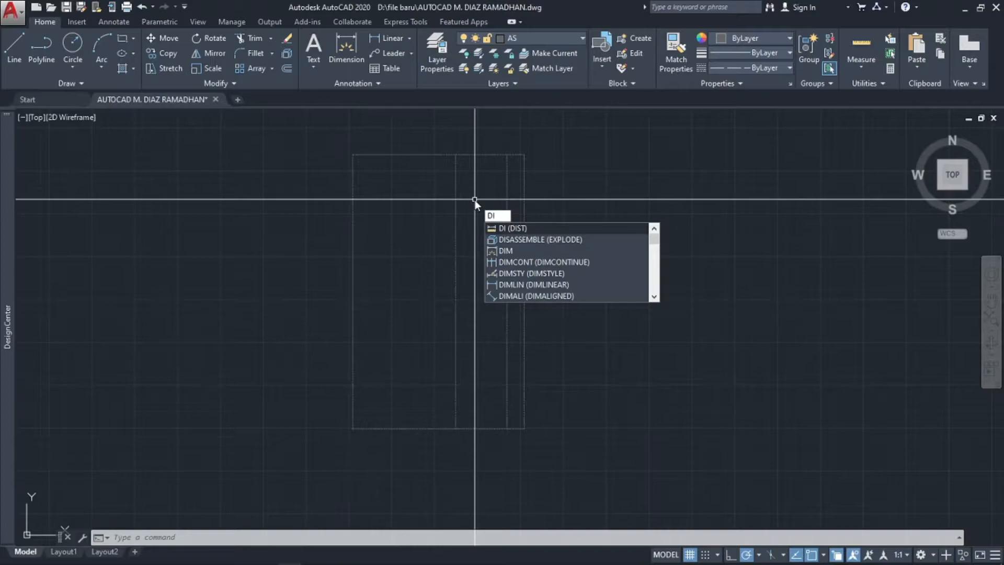
key("Return")
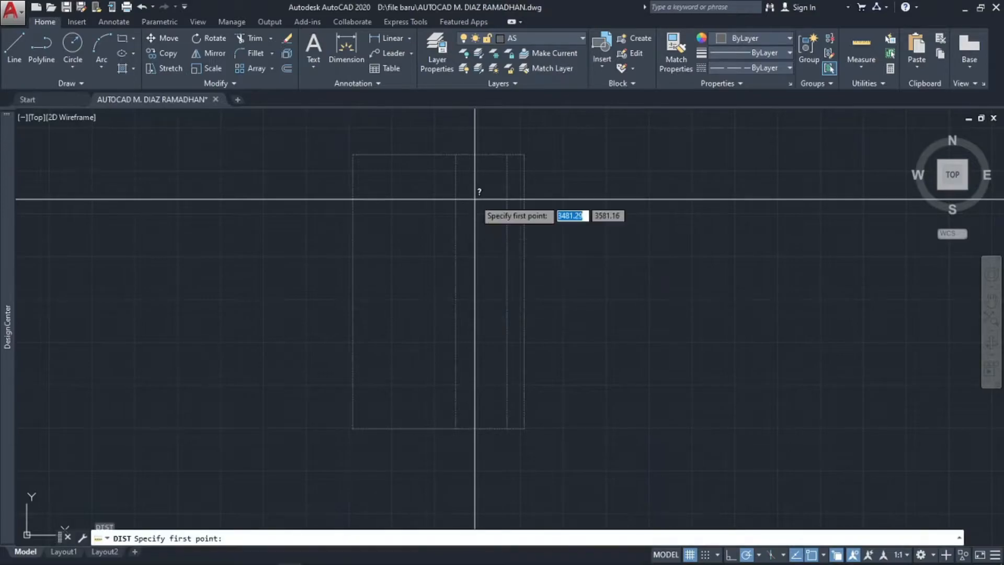
left_click(524, 154)
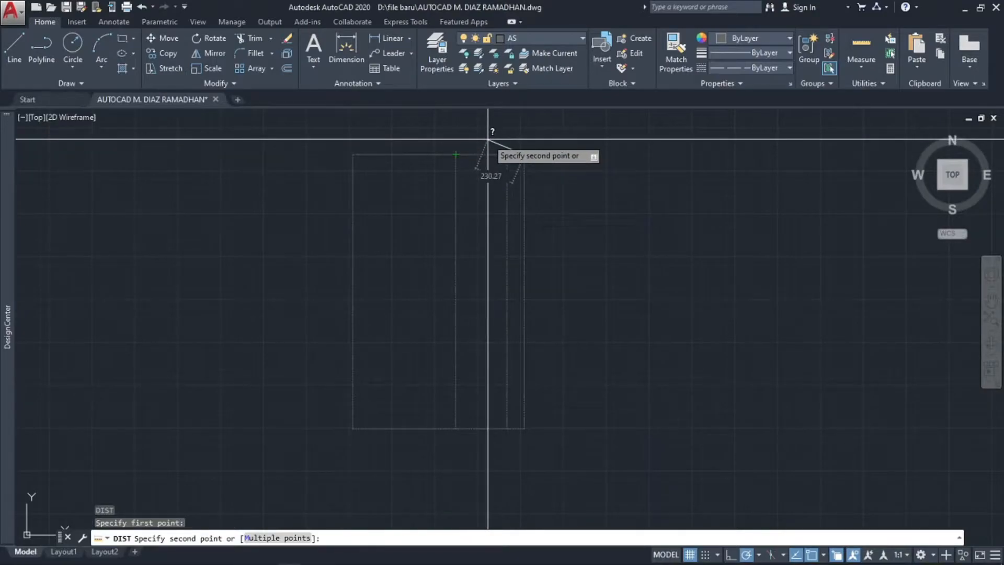
key("Escape")
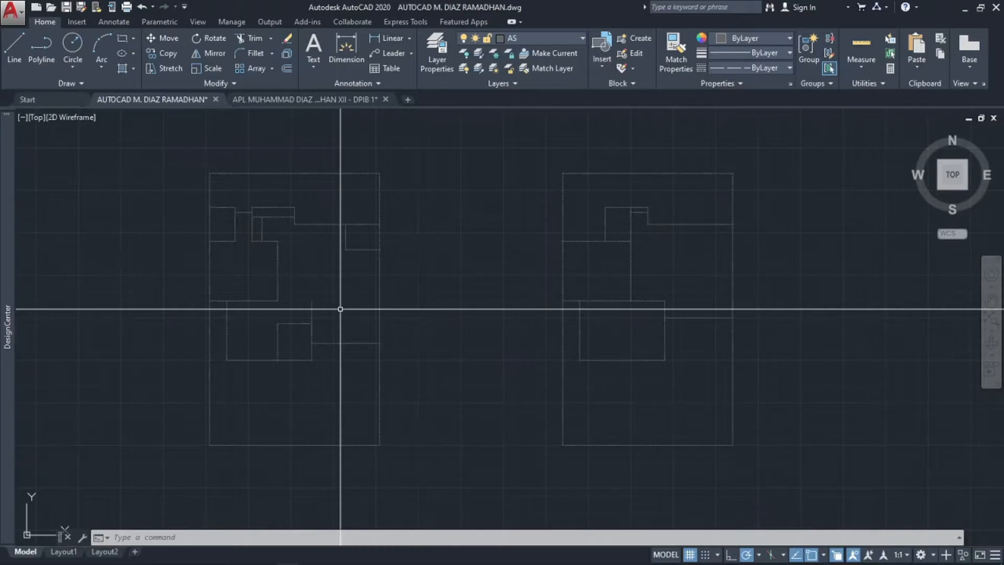
- Offset the right outline line of the left floor plan 15 inward
type("O")
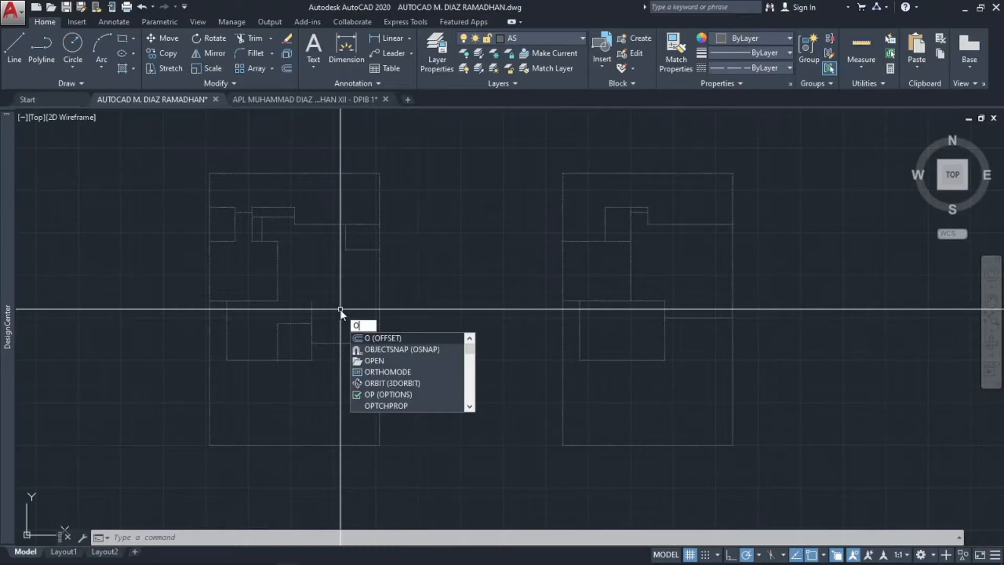
key("Return")
scroll(362, 296, "up", 2)
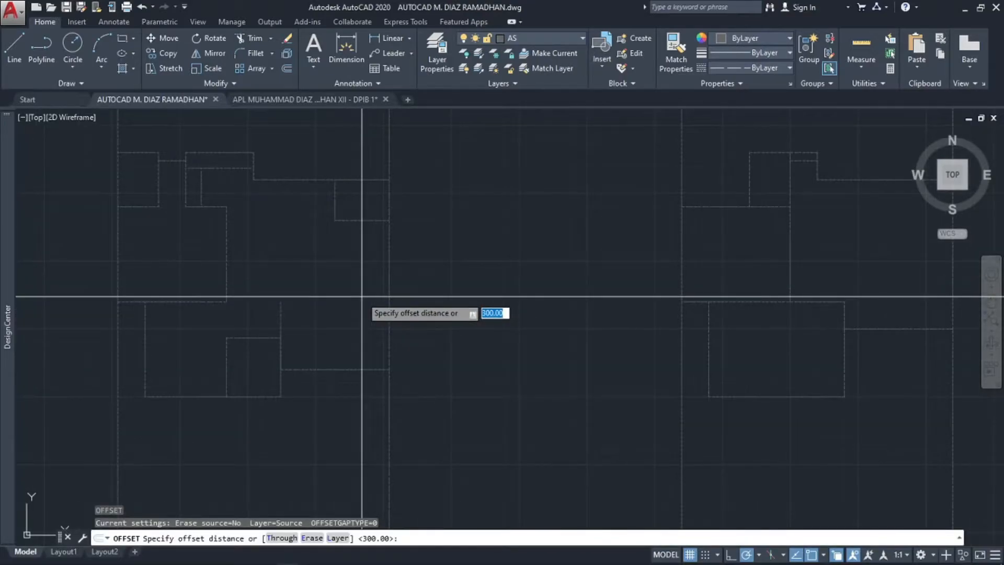
type("15")
key("Return")
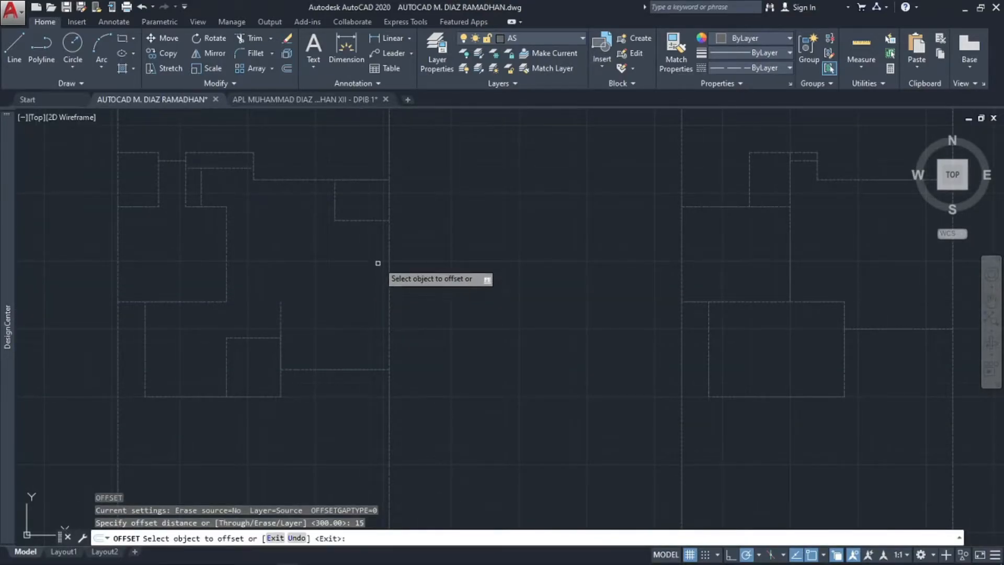
left_click(388, 253)
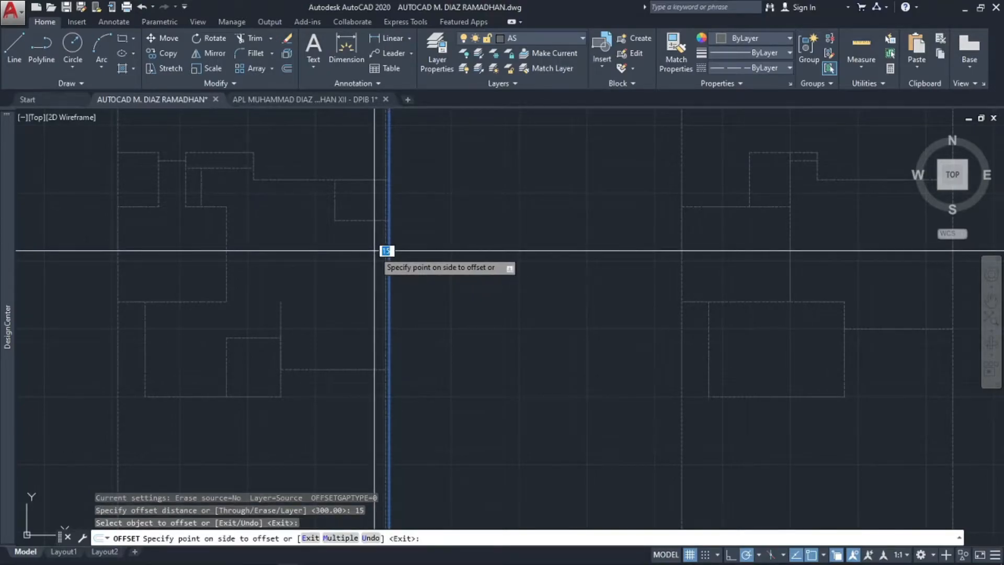
left_click(376, 248)
key("Escape")
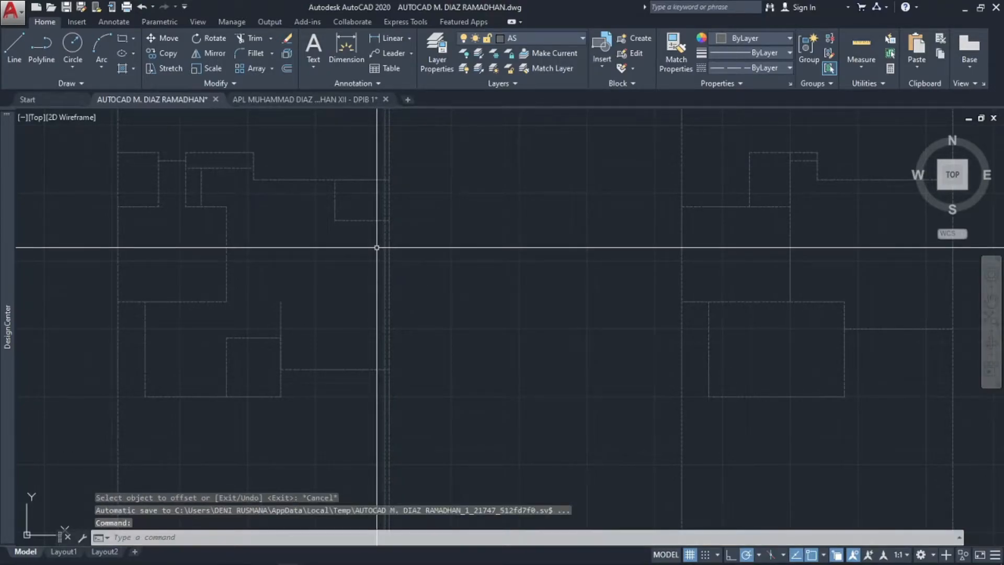
- Delete the line offset by 15 beside the left floor plan's right edge
scroll(378, 248, "up", 6)
left_click(412, 211)
left_click(370, 239)
key("Delete")
scroll(380, 266, "down", 6)
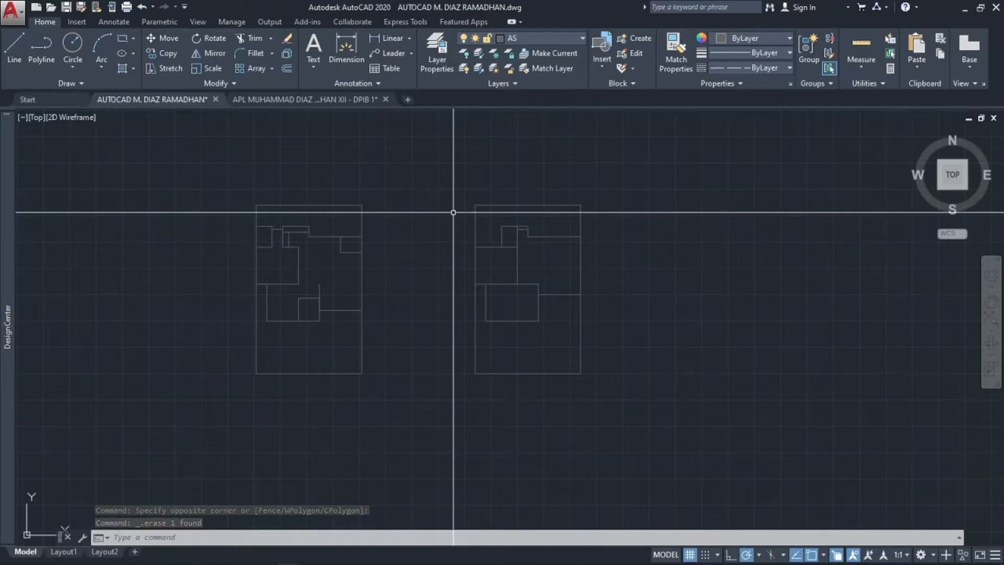
- Make DINDING DALAM the current layer
left_click(580, 42)
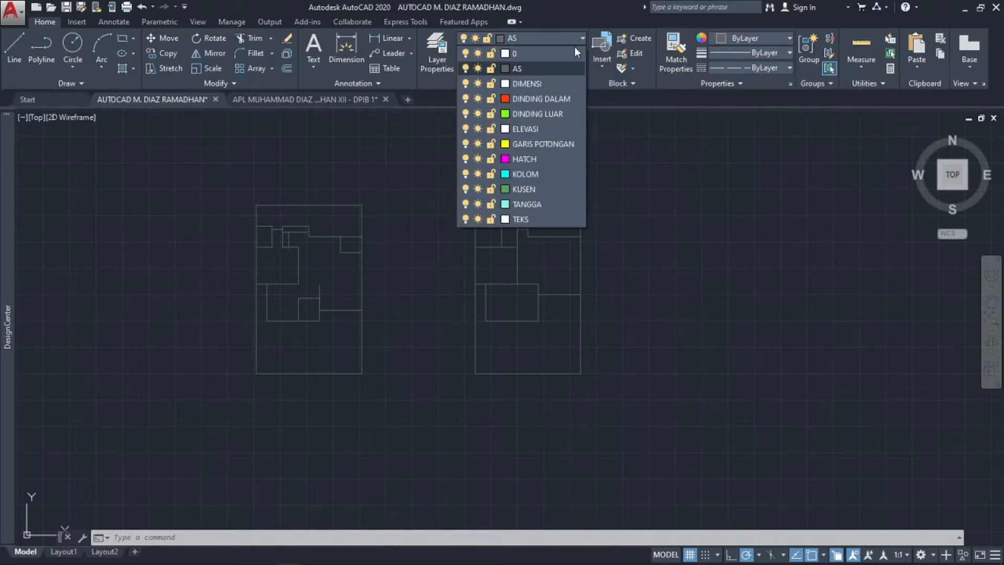
left_click(566, 99)
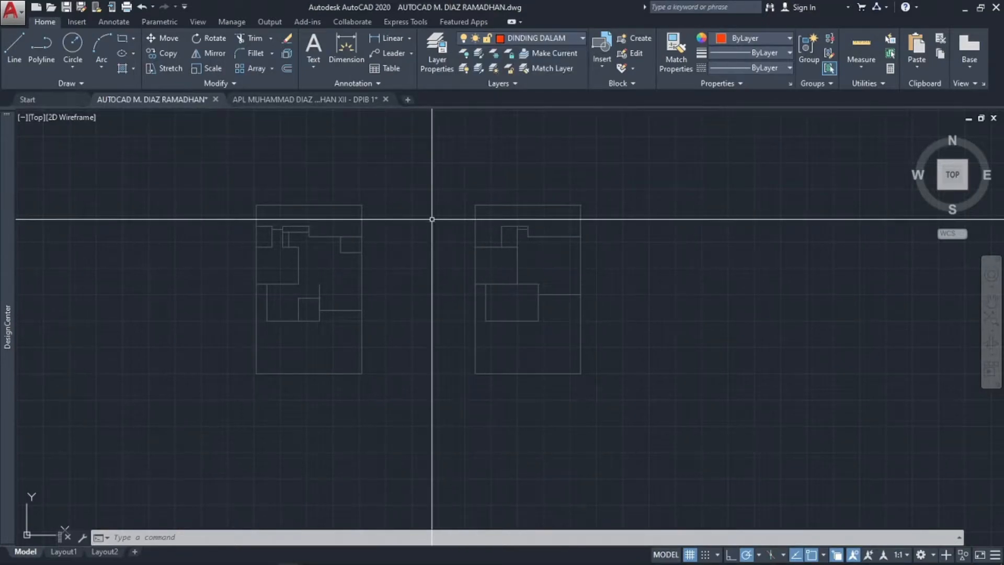
key("Escape")
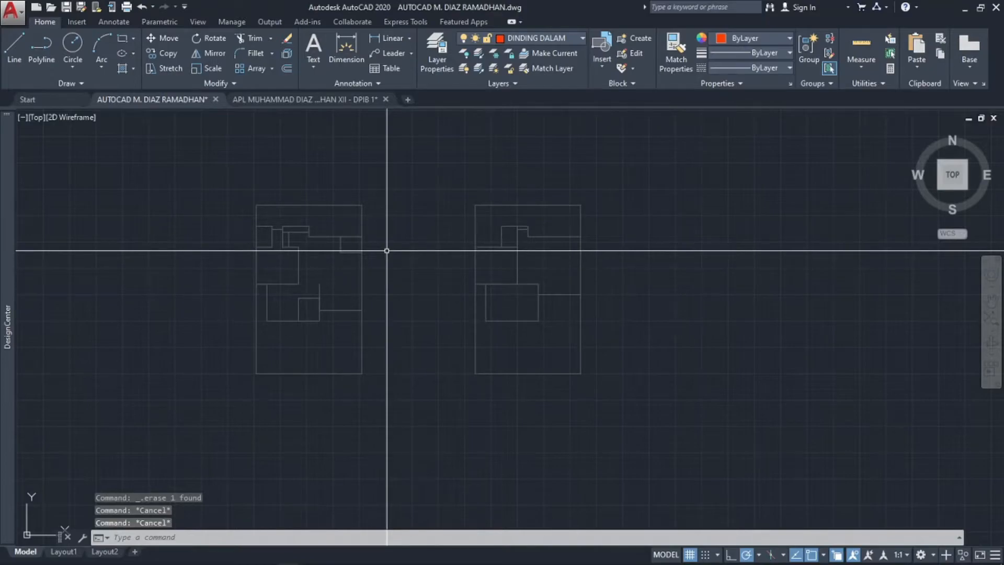
- Configure the multiline (MLINE) with Zero justification and a scale of 12
type("mline")
key("Return")
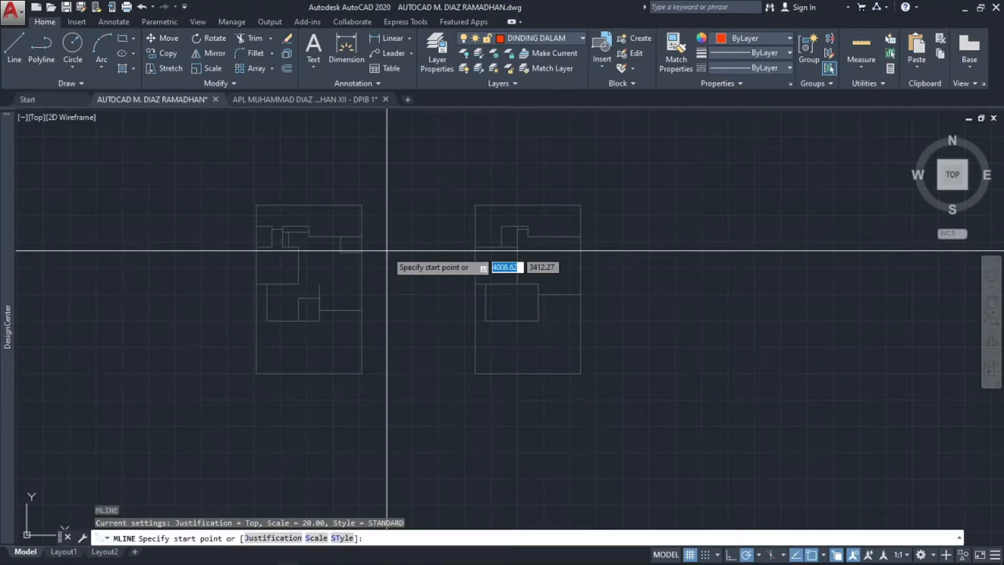
type("J")
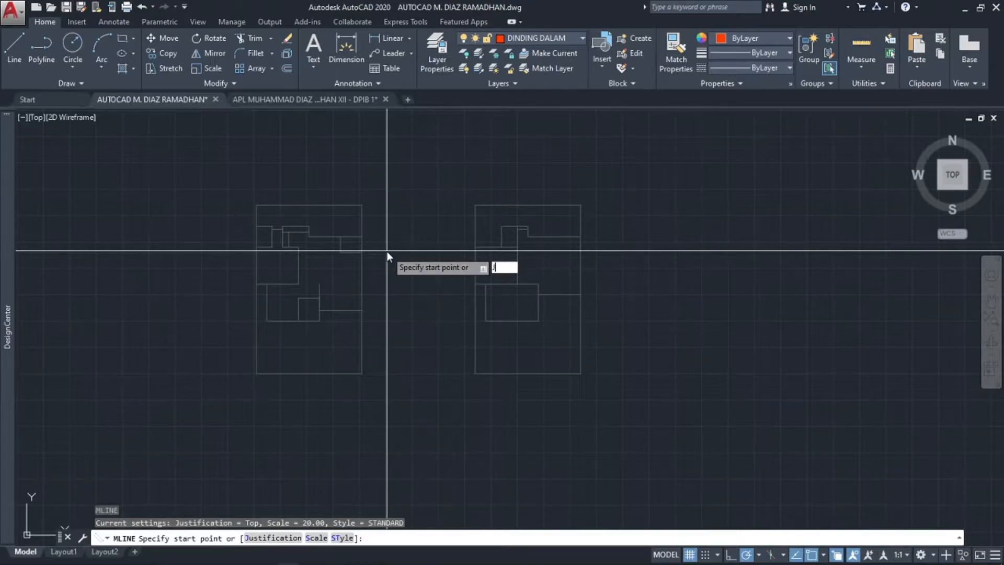
key("Return")
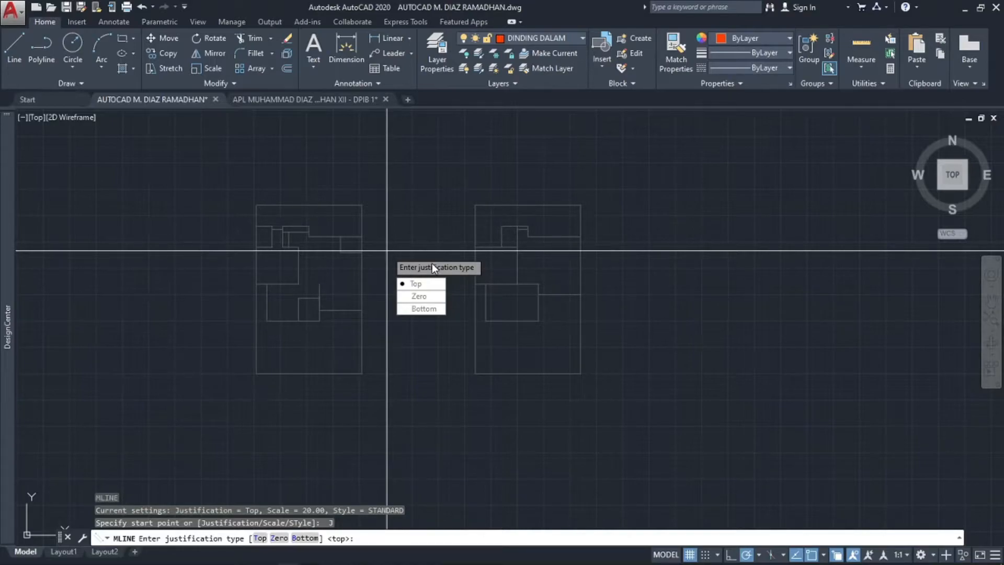
left_click(436, 300)
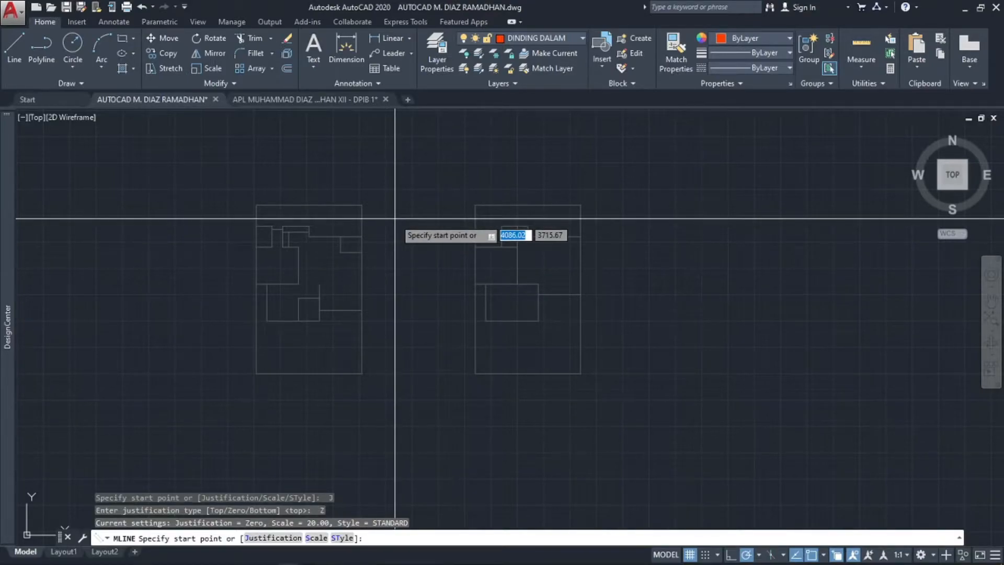
type("S")
key("Return")
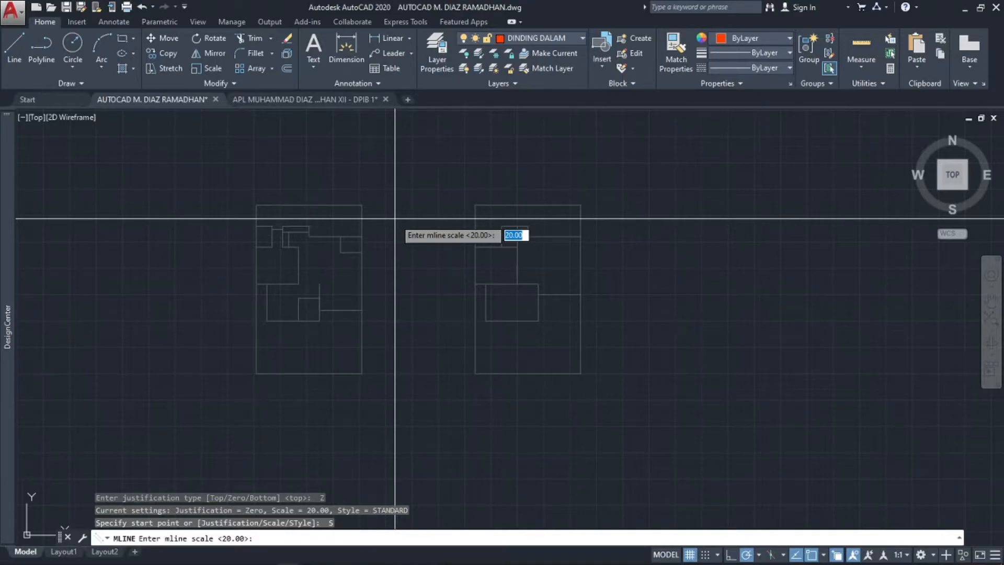
type("12")
type("1")
key("BackSpace")
key("Return")
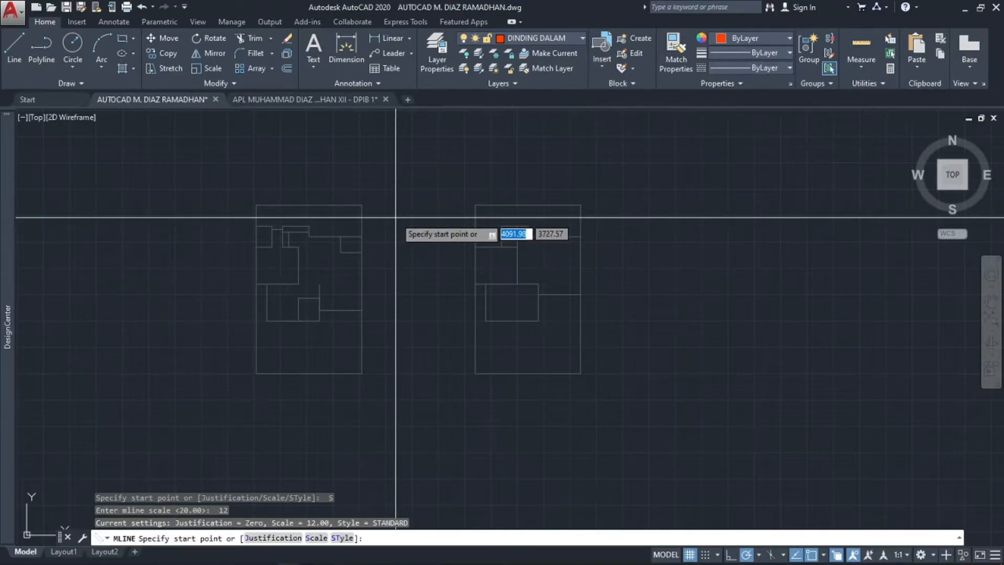
- Draw the multiline wall up the left floor plan's right edge, from its lower-right to its upper-right corner
scroll(362, 385, "up", 2)
scroll(363, 384, "up", 3)
scroll(450, 413, "up", 2)
left_click(430, 381)
scroll(467, 367, "down", 5)
scroll(448, 267, "up", 5)
scroll(419, 269, "up", 2)
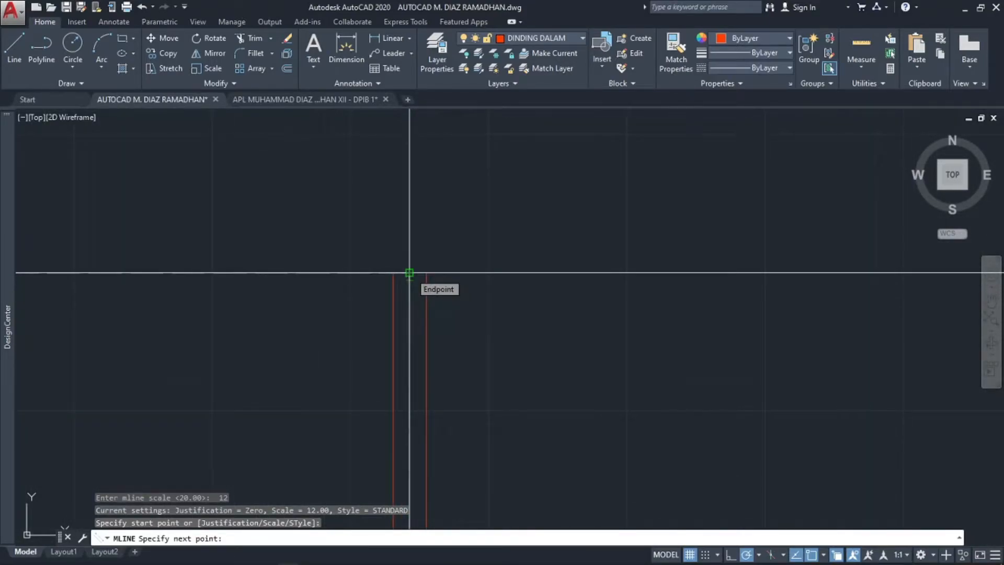
left_click(410, 273)
- Continue the multiline wall along the left plan's top edge and down its left edge, ending at the lower-left corner
scroll(382, 335, "down", 6)
scroll(366, 293, "up", 5)
left_click(356, 291)
scroll(374, 327, "down", 6)
scroll(371, 304, "up", 8)
scroll(370, 328, "up", 2)
left_click(365, 314)
scroll(452, 318, "down", 2)
middle_click_drag(504, 319, 344, 343)
scroll(370, 354, "down", 4)
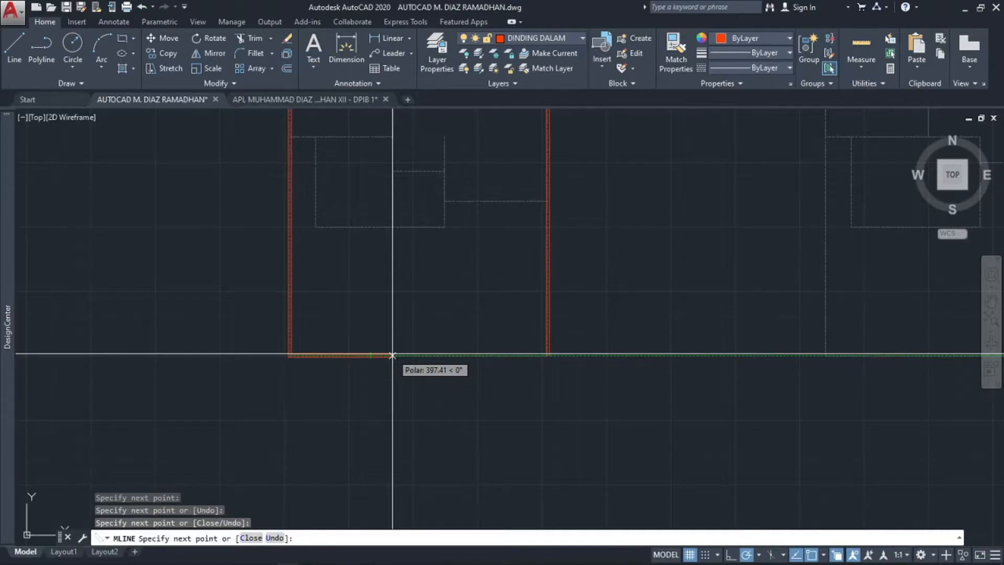
key("Return")
- Select all walls and lines of both floor plans and explode them
scroll(459, 206, "down", 6)
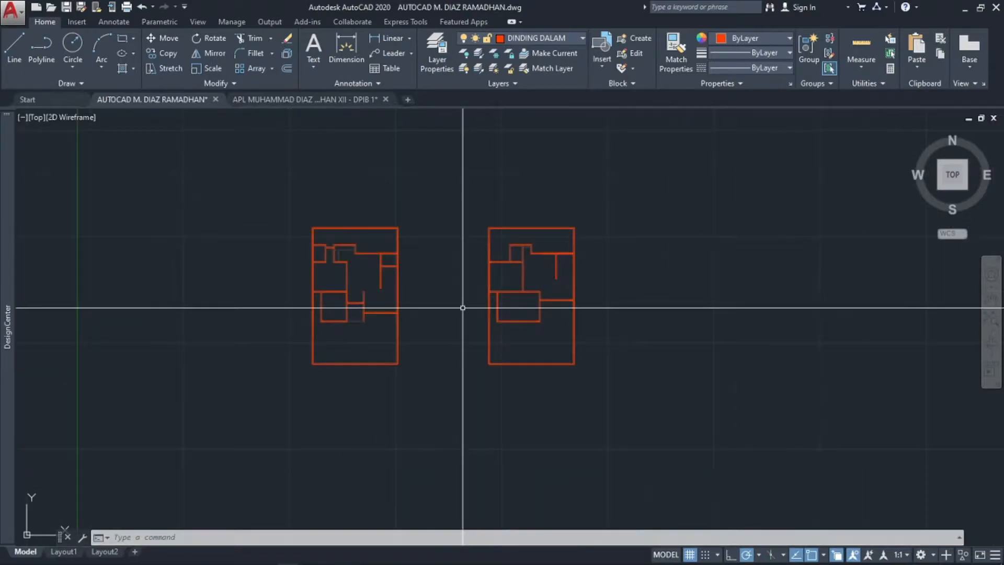
scroll(392, 251, "up", 3)
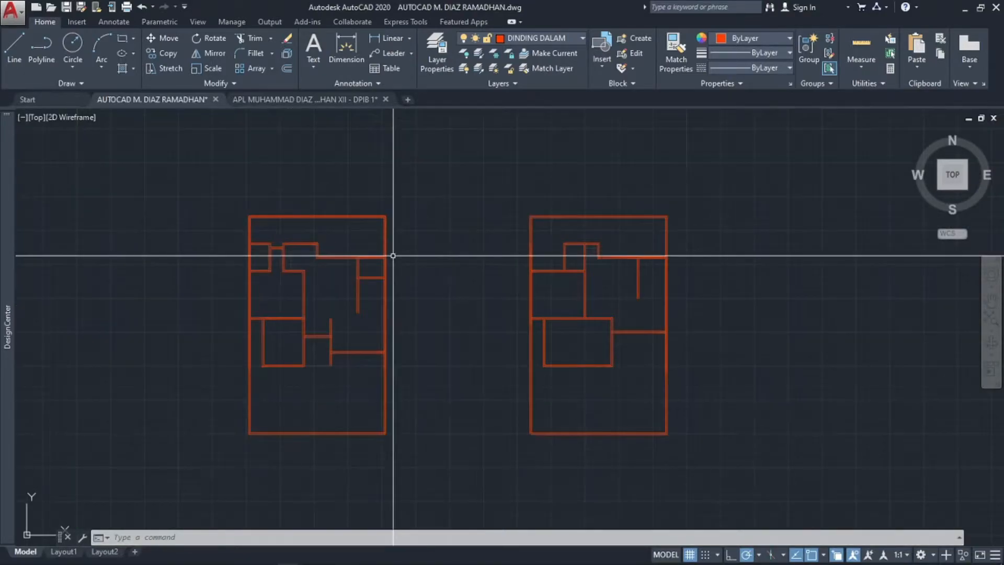
scroll(399, 251, "down", 2)
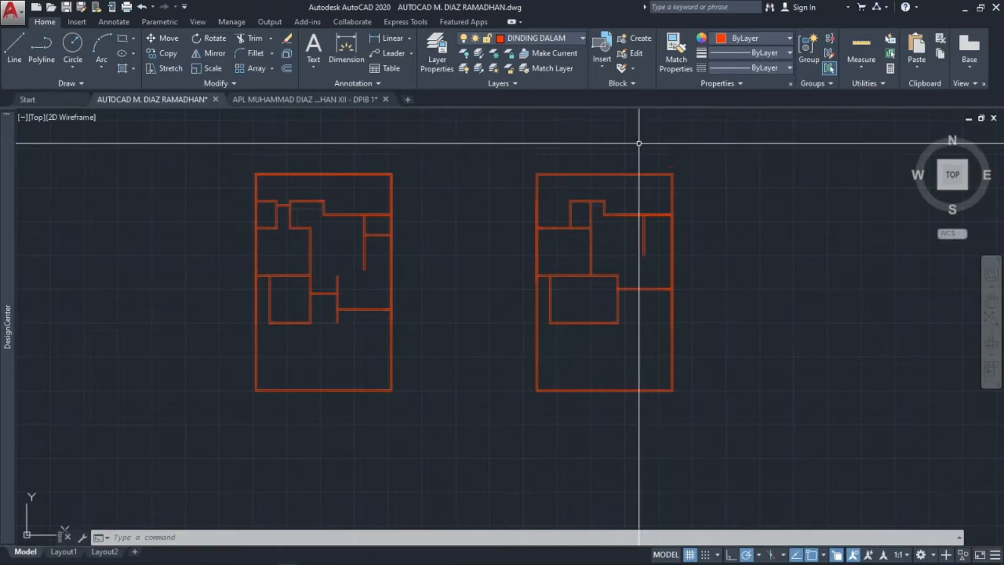
left_click(739, 121)
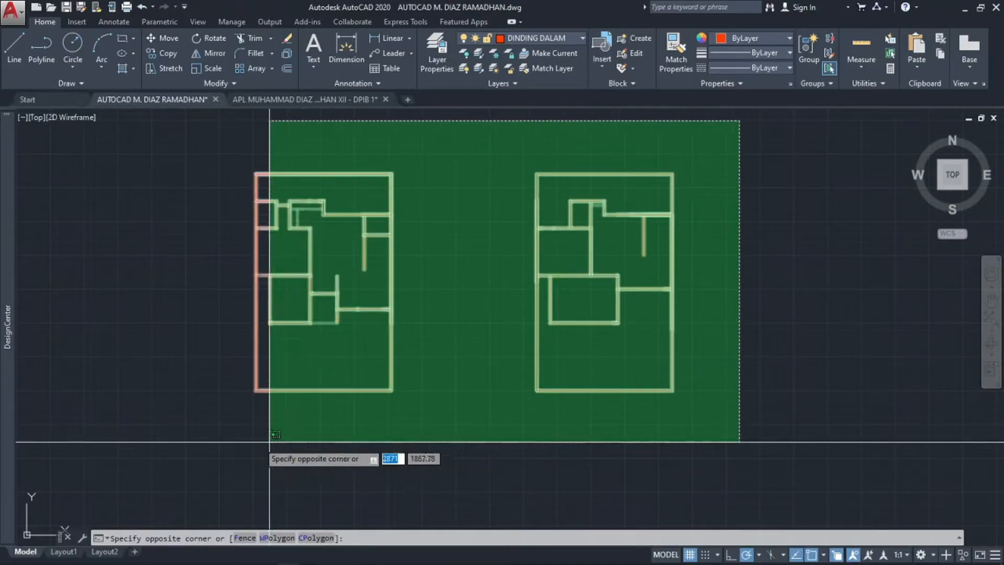
left_click(207, 448)
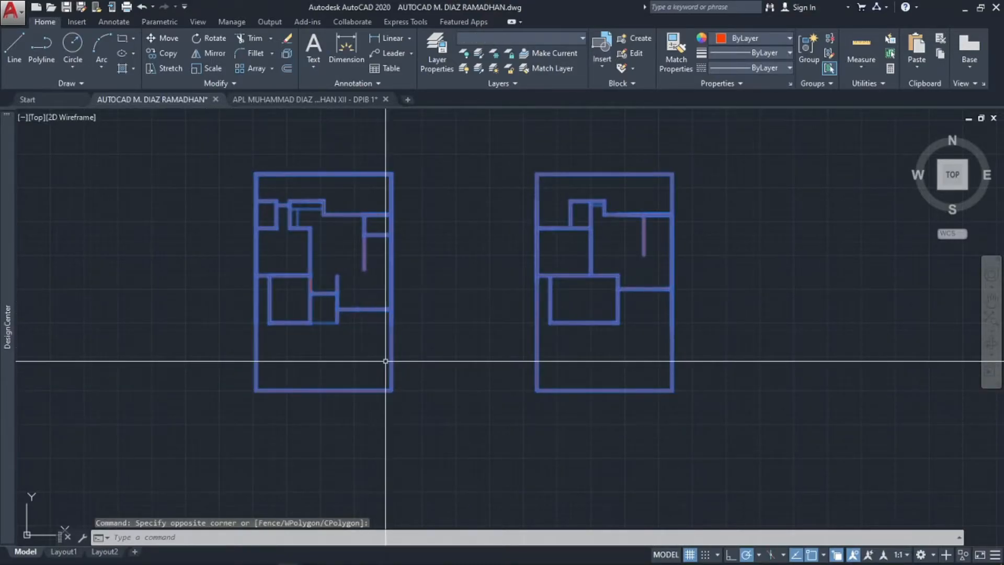
type("x")
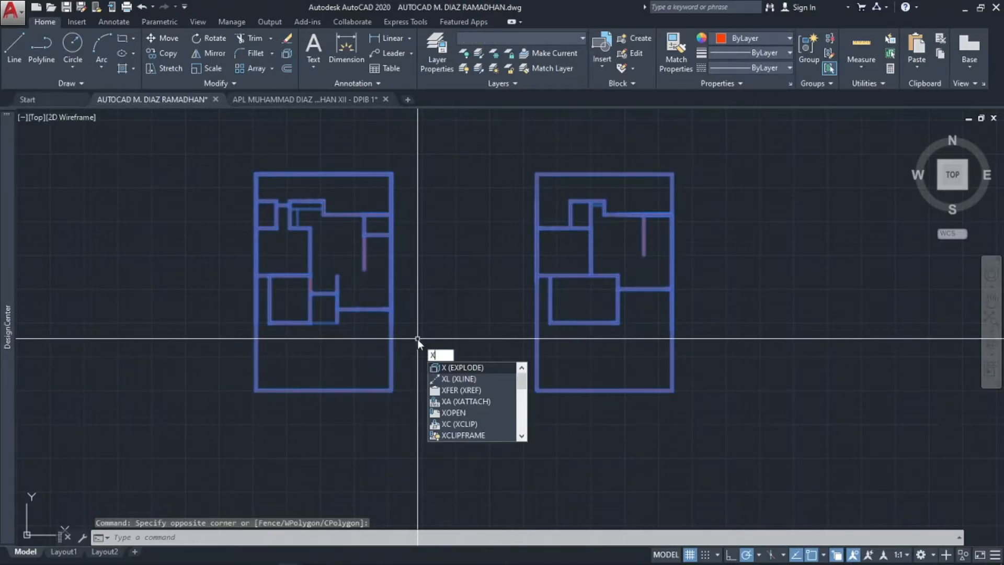
key("Return")
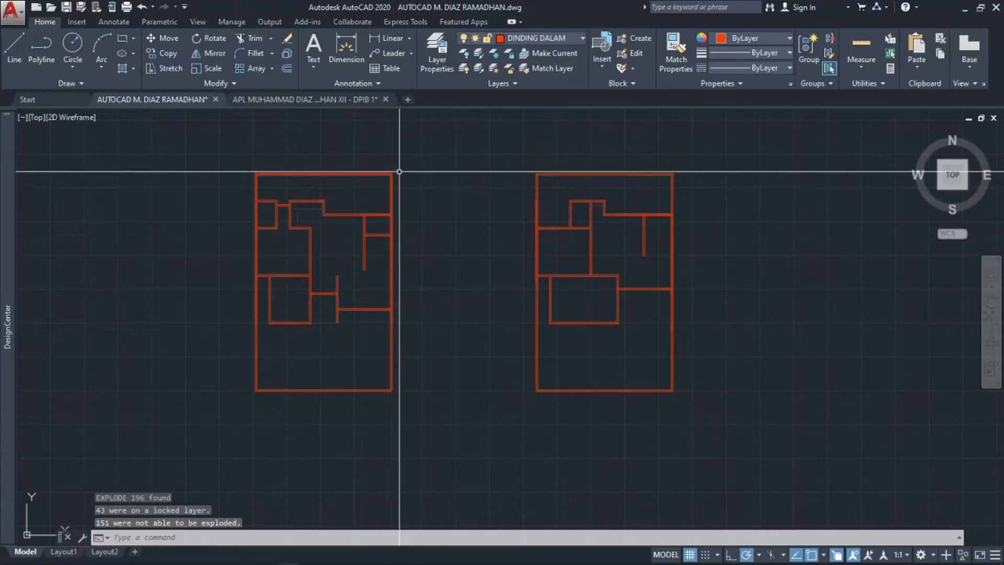
- Check a wall line at the left plan's upper-right corner and turn off selection cycling
scroll(352, 164, "up", 8)
scroll(387, 203, "up", 5)
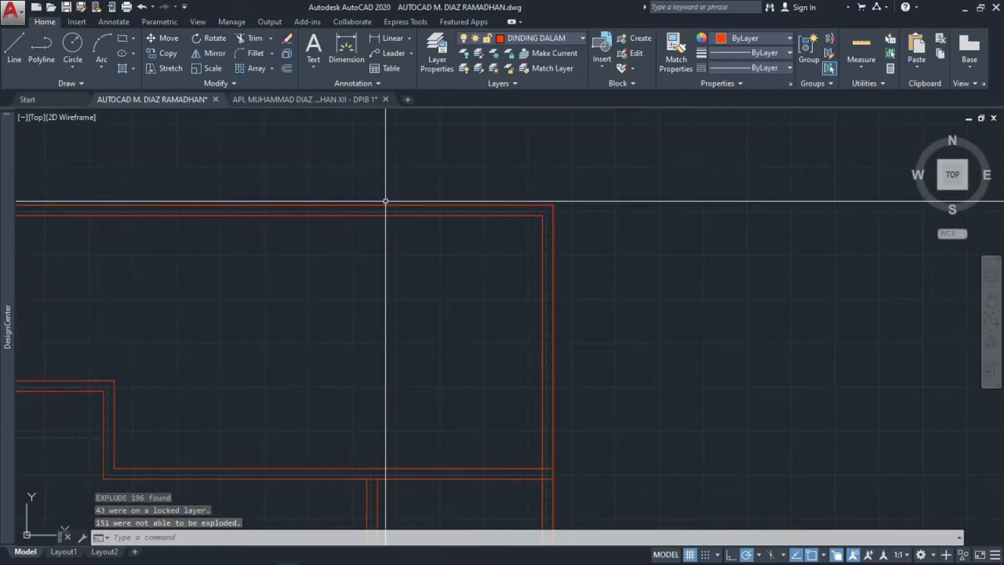
left_click(392, 205)
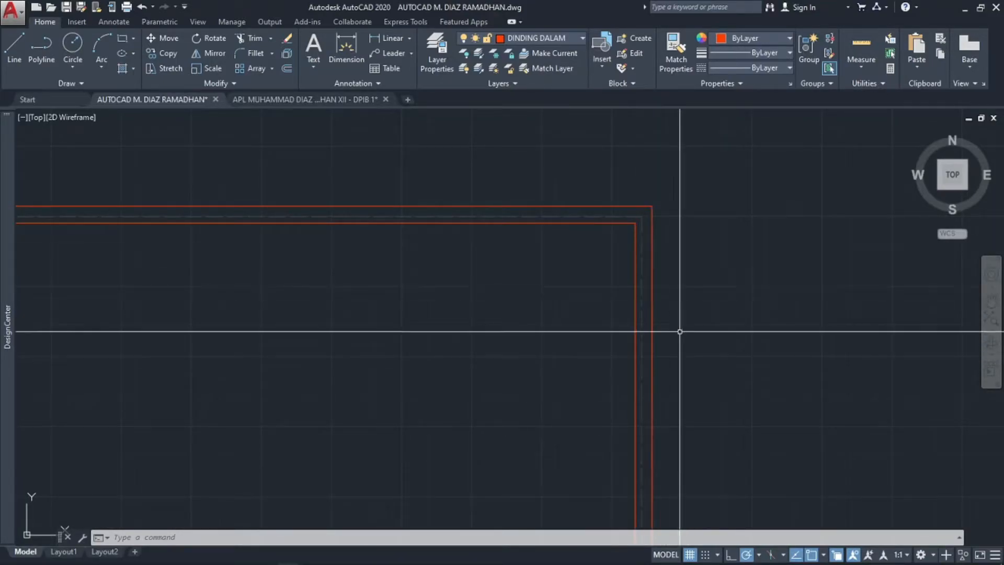
left_click(839, 559)
scroll(599, 271, "down", 4)
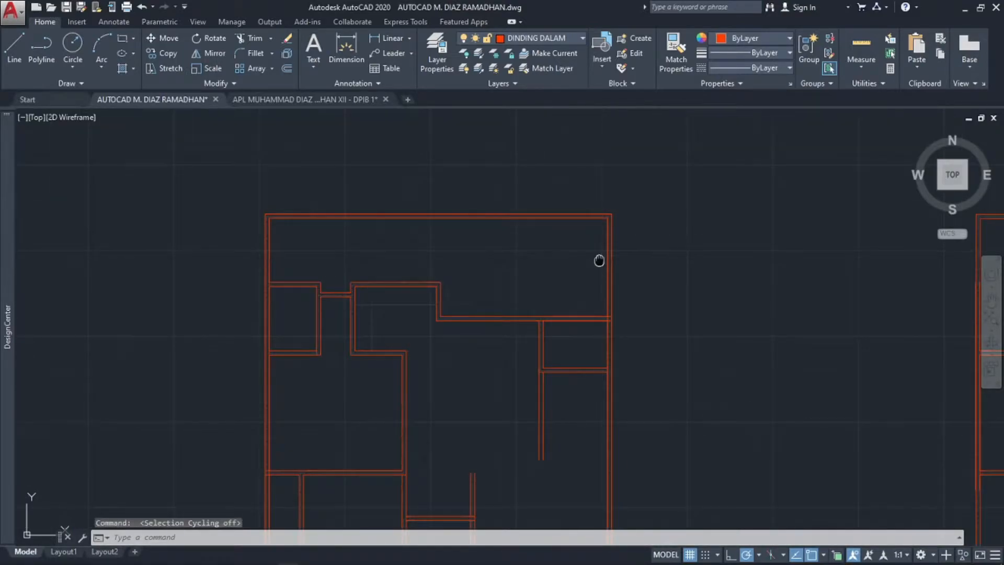
scroll(497, 242, "down", 6)
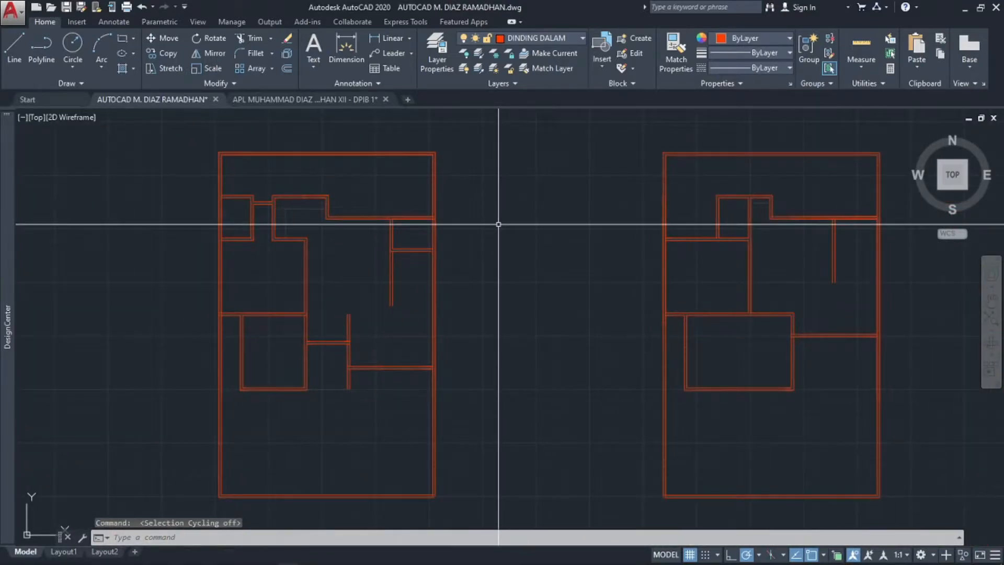
- Make DINDING LUAR the current layer and start a multiline with its scale set to 15
left_click(576, 37)
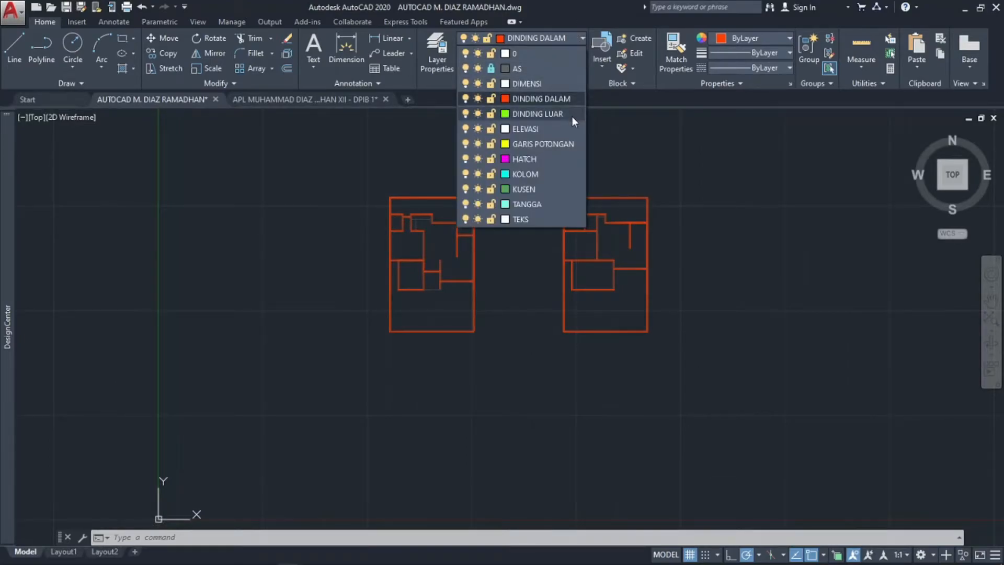
left_click(572, 117)
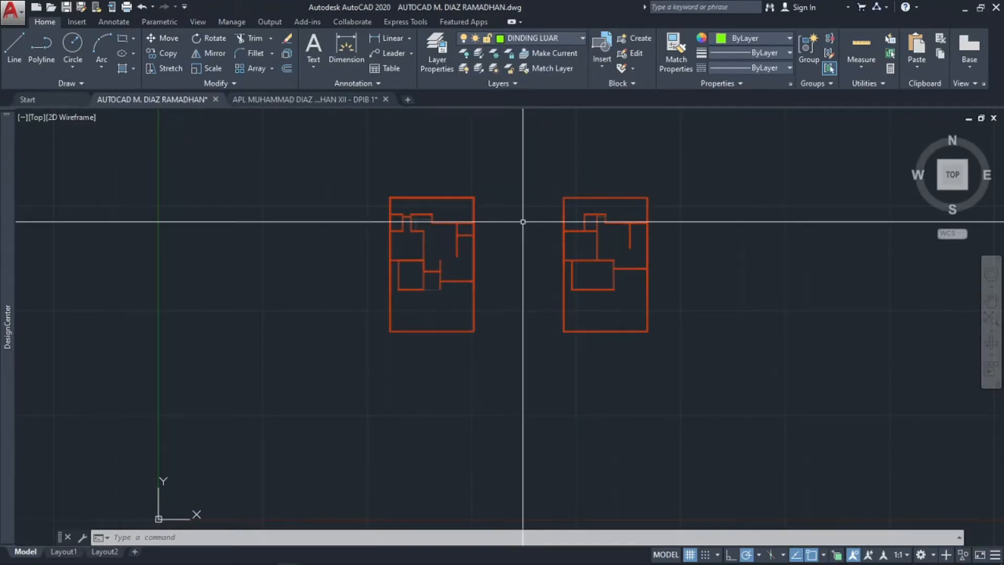
type("ML")
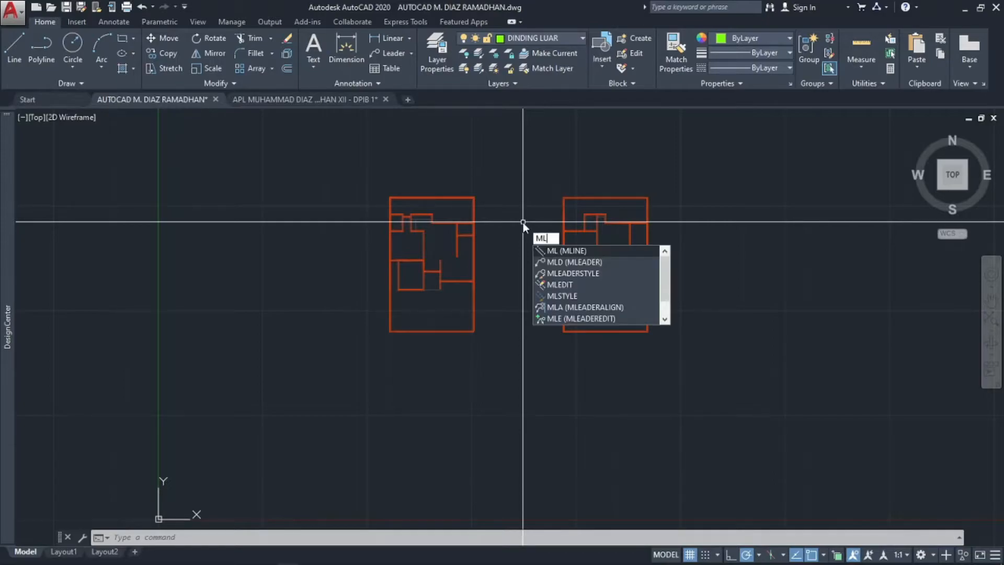
key("Return")
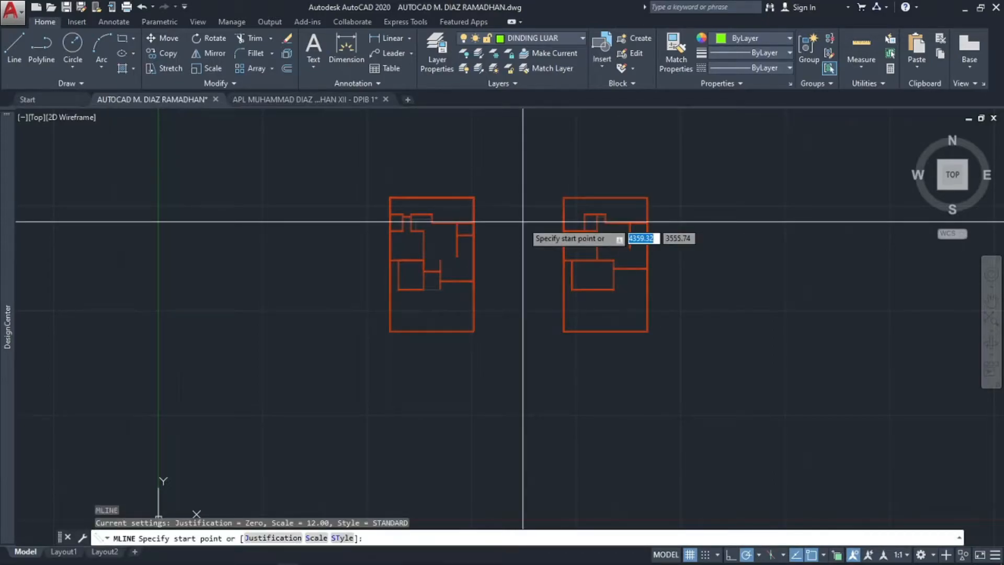
type("s")
key("Return")
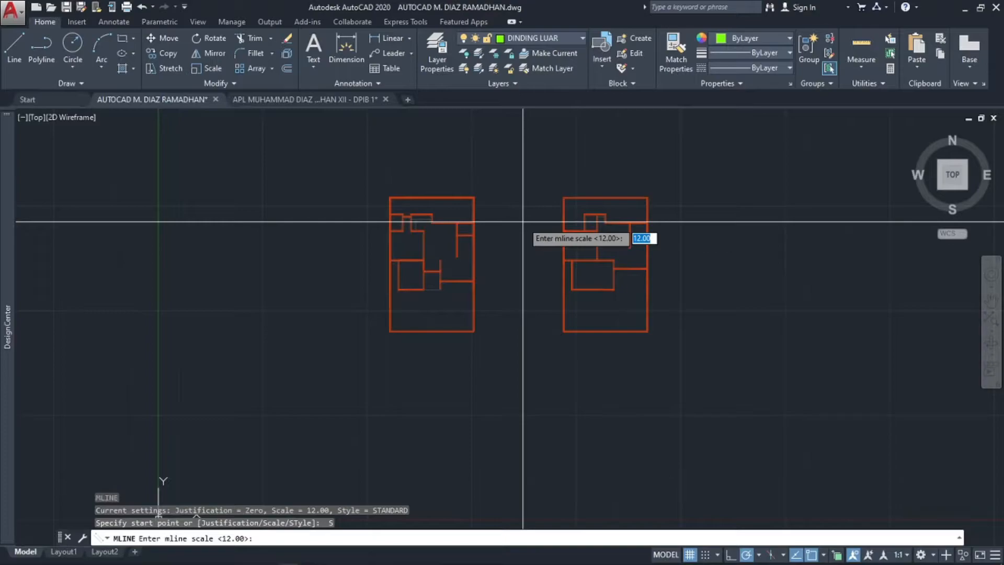
type("15")
key("Return")
- Draw the outer-wall multiline up the left plan's right edge, from its lower-right to its upper-right corner
scroll(486, 336, "up", 3)
scroll(452, 293, "up", 5)
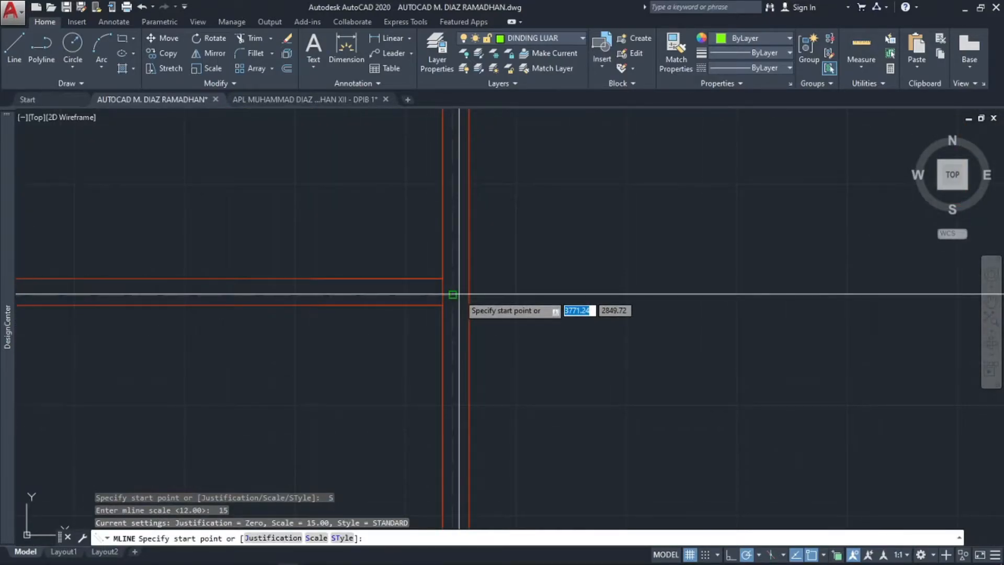
scroll(465, 155, "down", 3)
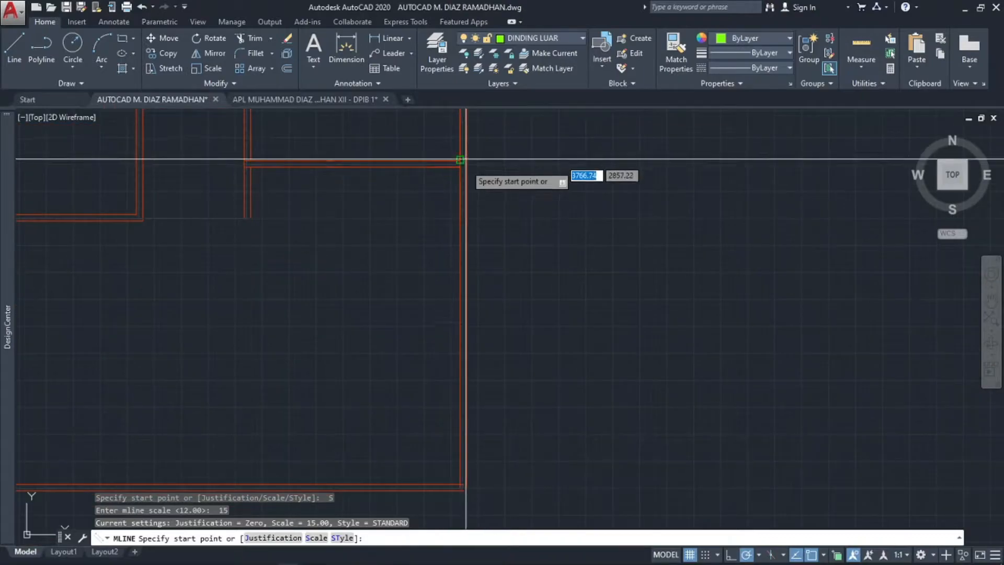
scroll(463, 488, "up", 6)
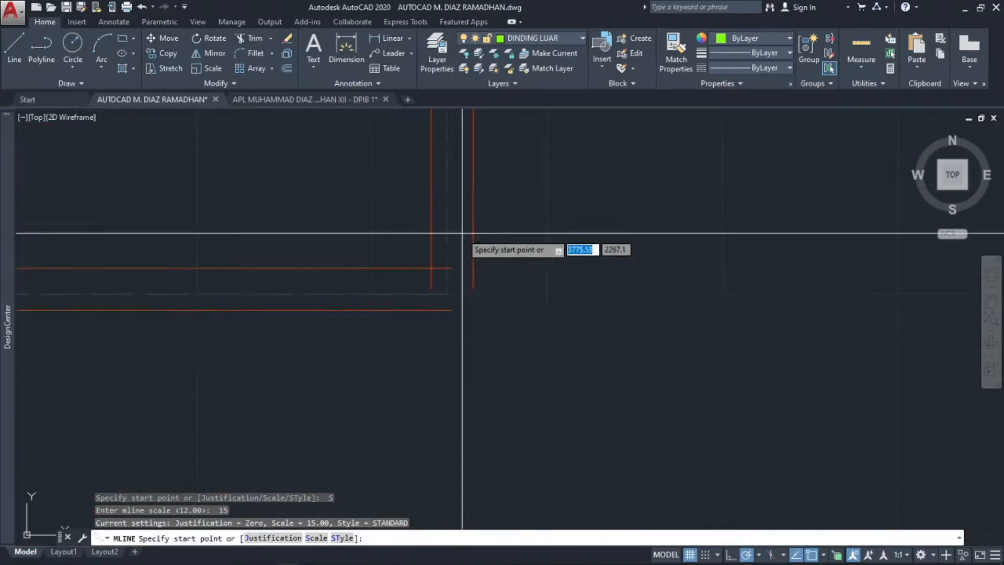
left_click(447, 293)
scroll(447, 294, "down", 5)
scroll(456, 180, "up", 8)
left_click(477, 280)
scroll(460, 314, "down", 5)
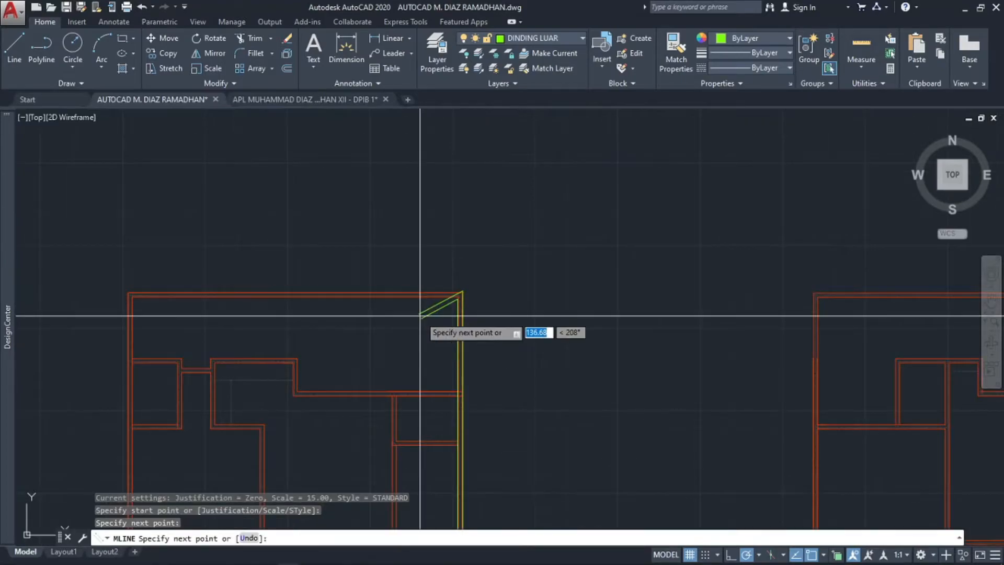
- Continue the outer-wall multiline along the left plan's top edge and down its left edge to the lower-left corner
scroll(285, 269, "up", 8)
left_click(240, 256)
scroll(240, 255, "down", 5)
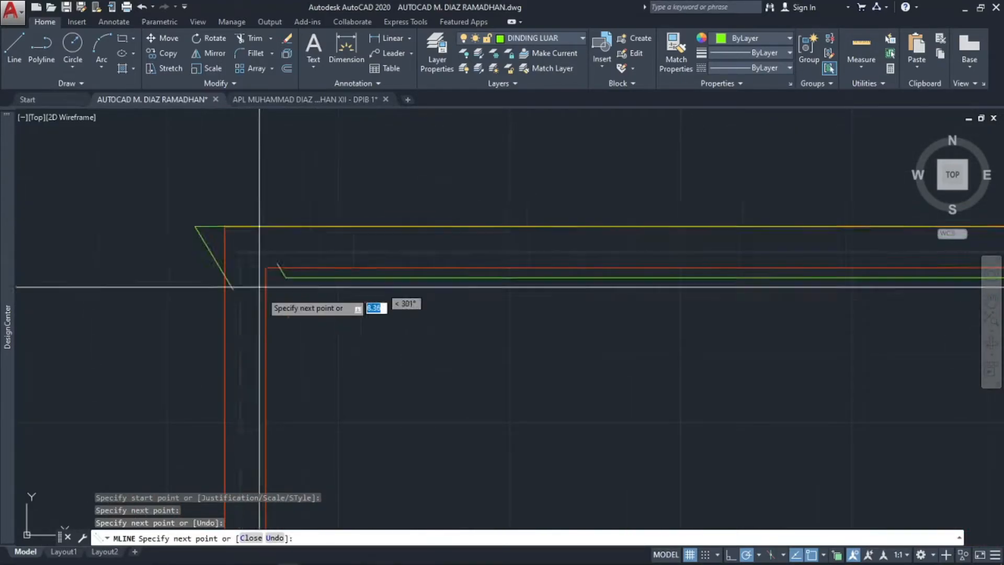
scroll(293, 430, "up", 8)
scroll(293, 429, "up", 8)
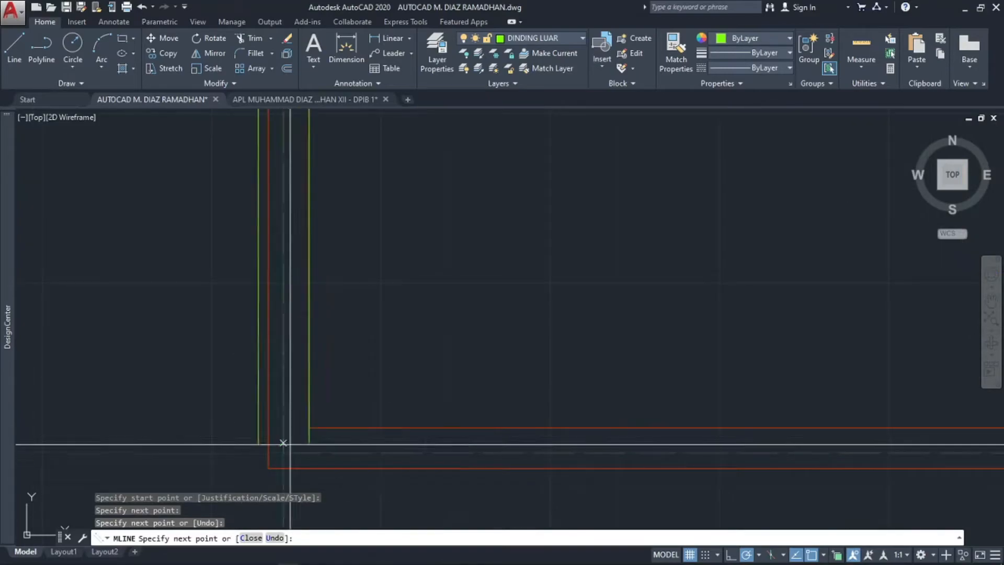
left_click(309, 414)
scroll(373, 413, "down", 6)
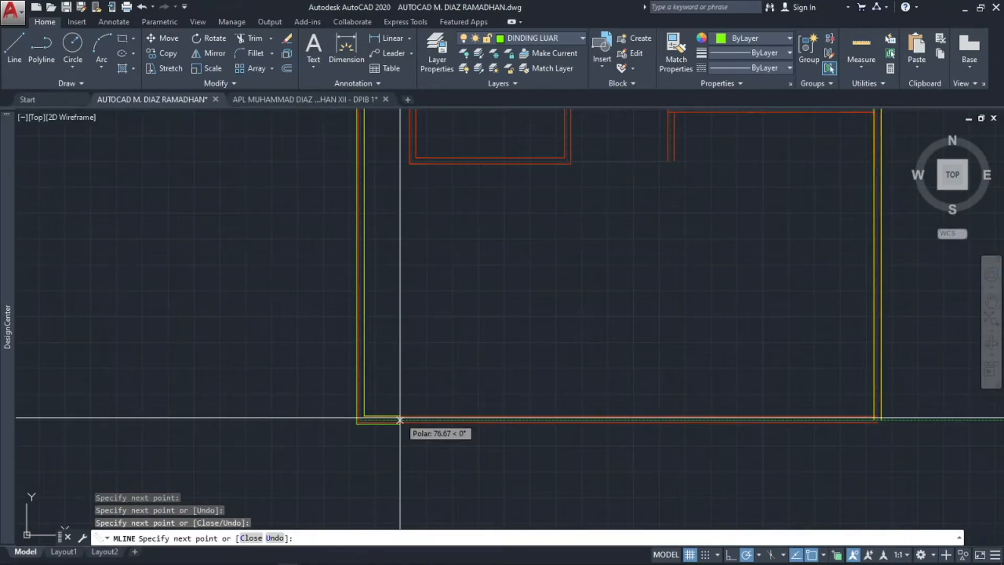
key("Escape")
- Try to measure the gap between the red and green lines of the left plan's right wall
middle_click_drag(378, 333, 334, 389)
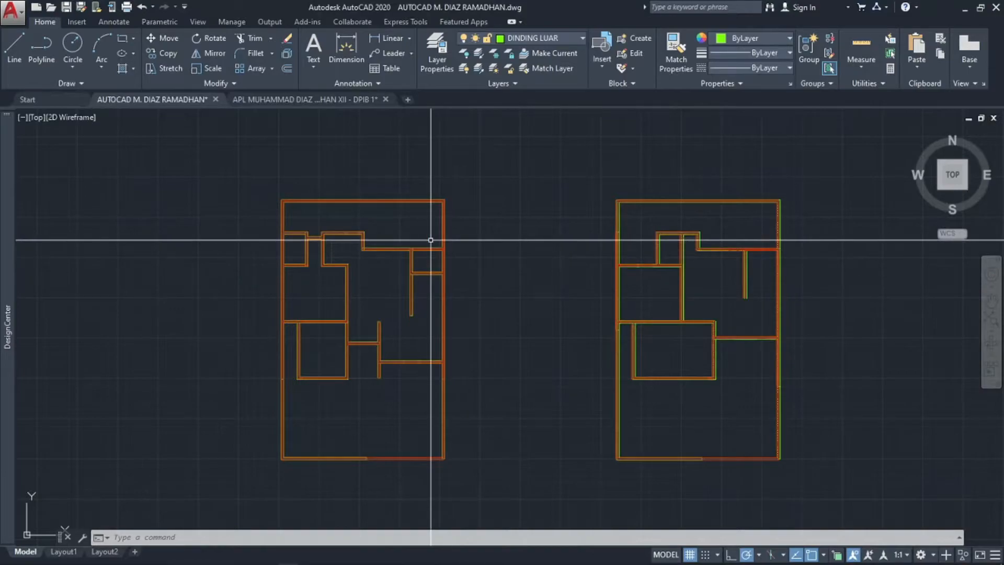
scroll(437, 204, "up", 10)
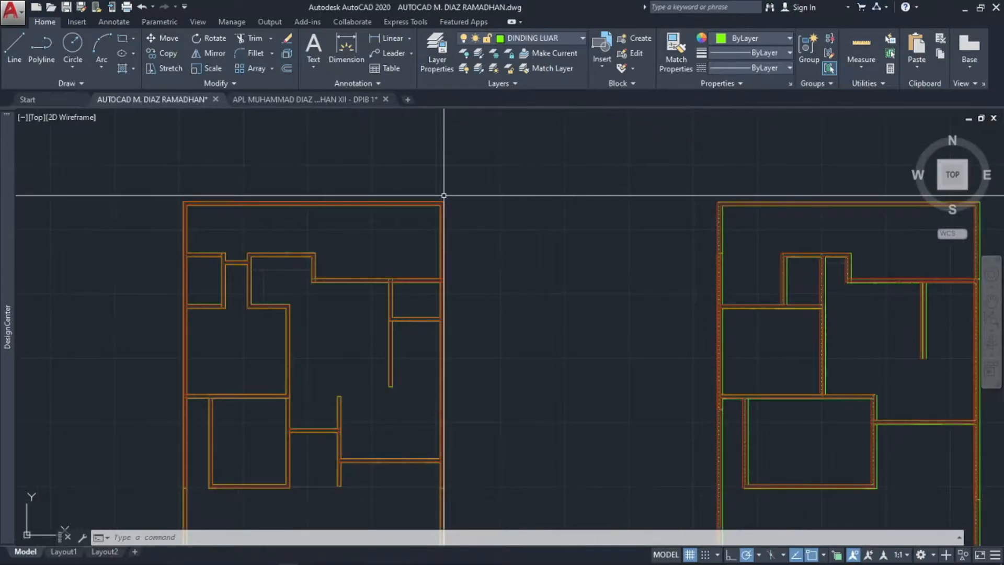
scroll(449, 217, "up", 4)
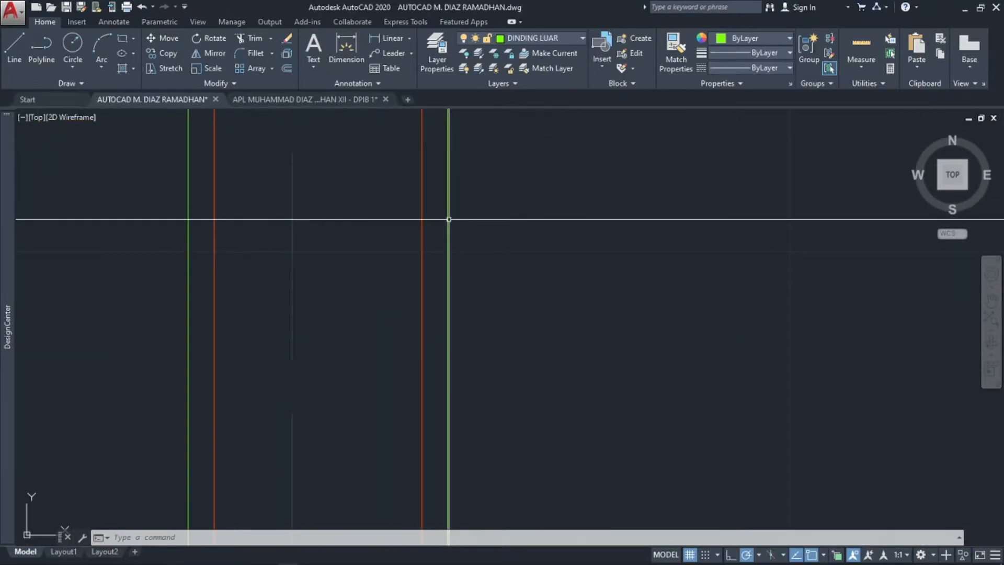
mouse_move(423, 226)
type("di")
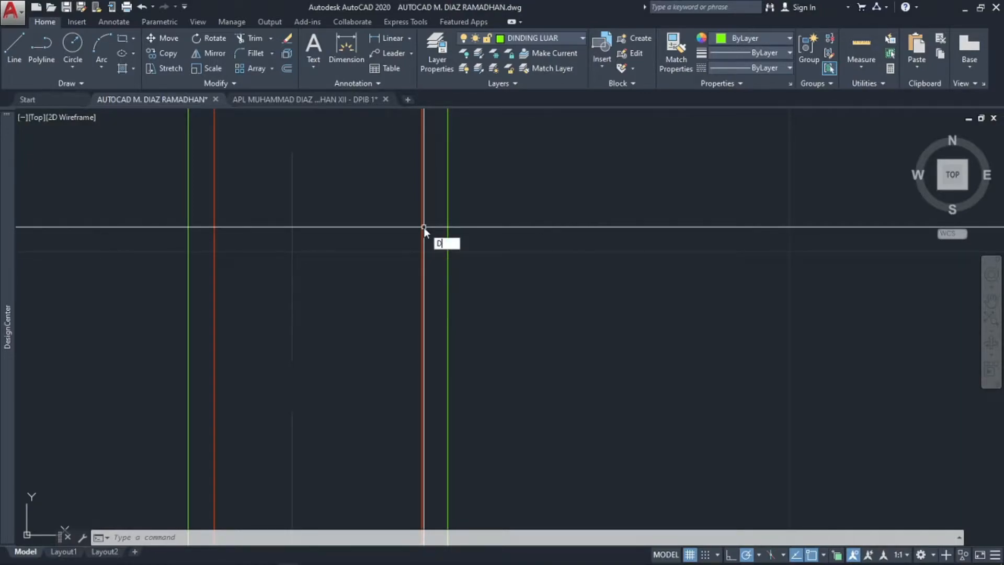
key("Return")
left_click(423, 209)
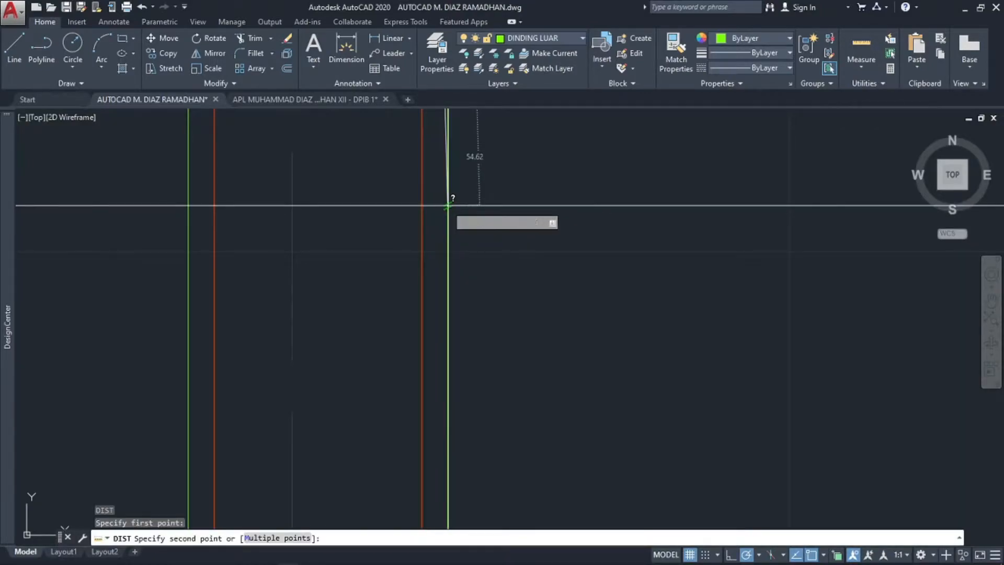
key("Escape")
scroll(449, 204, "down", 3)
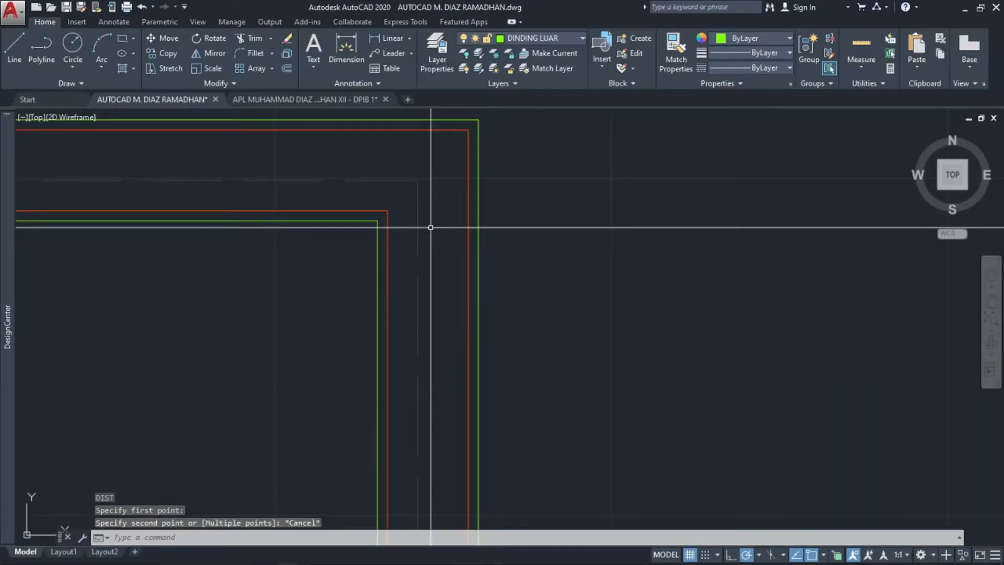
- Enable the Nearest object snap mode in the drafting settings
type("osna")
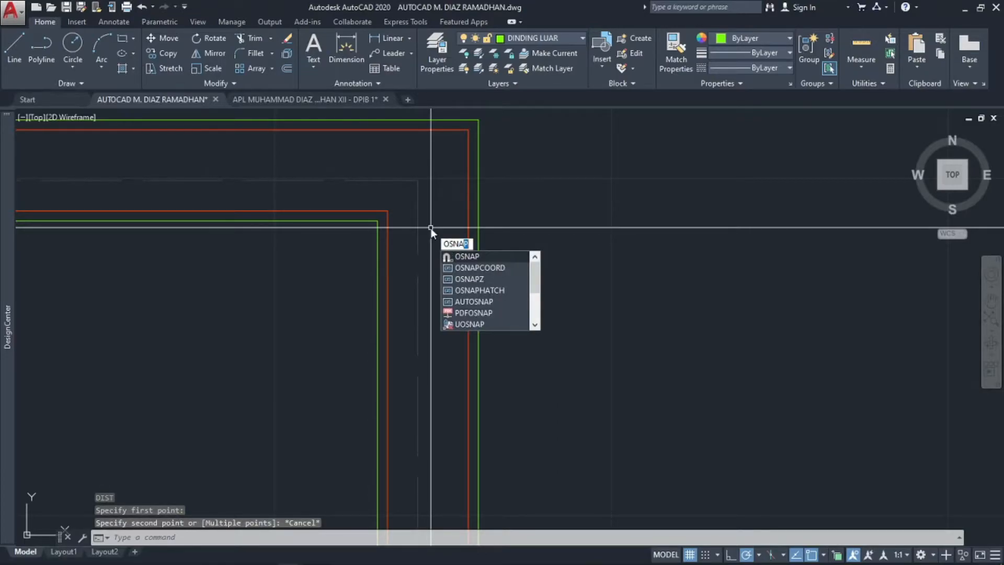
type("p")
key("Return")
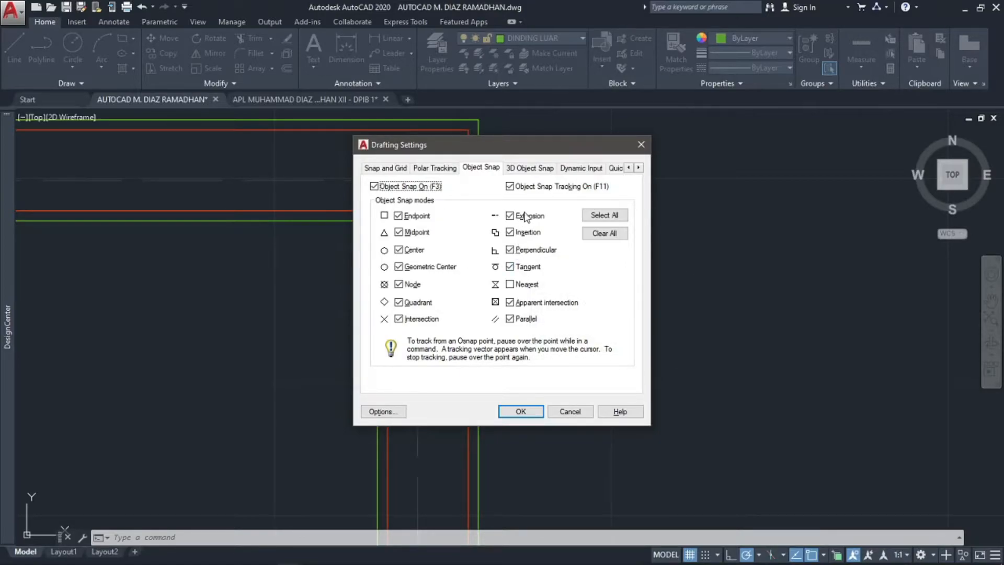
left_click(512, 285)
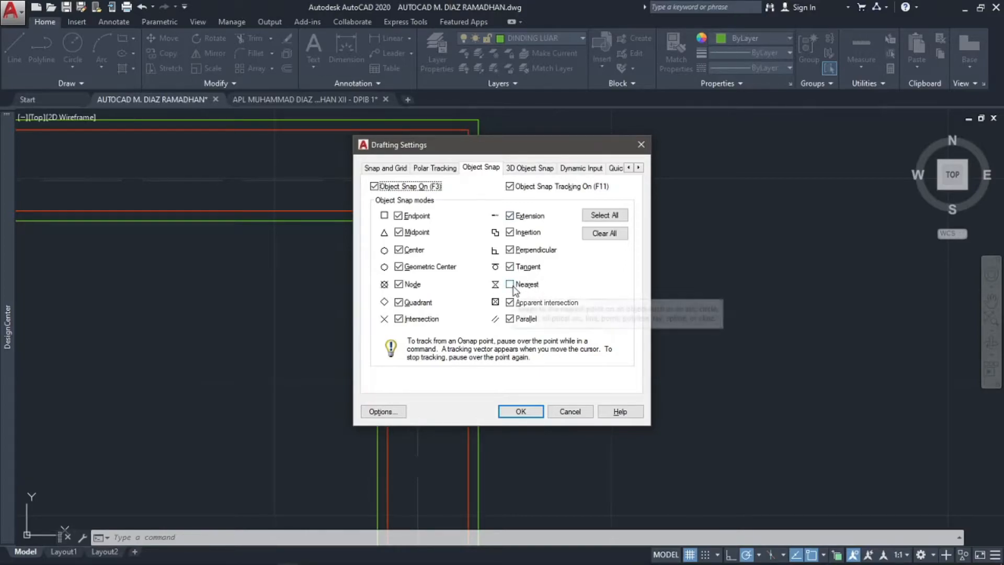
left_click(515, 412)
- Measure the gap between the red and green wall lines on the outer and inner faces of the right wall
middle_click_drag(521, 392, 505, 348)
type("DI")
key("Return")
left_click(458, 327)
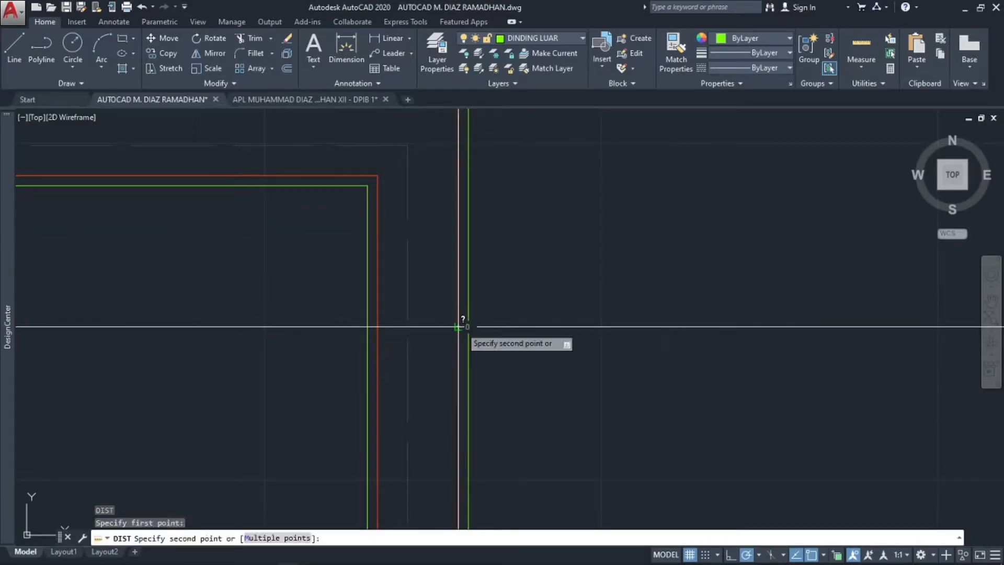
key("Escape")
key("Return")
left_click(370, 340)
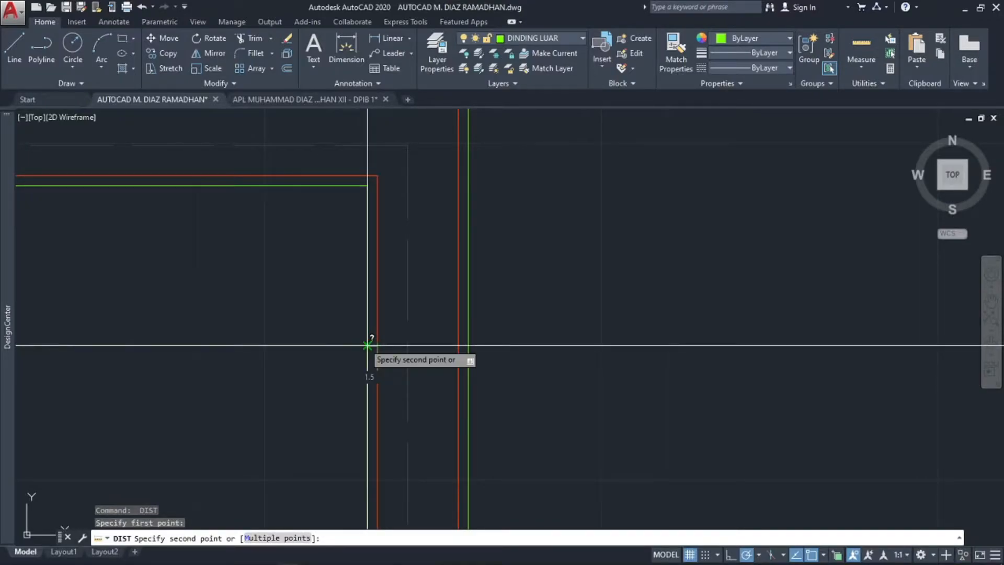
key("Escape")
- Draw a 15 by 15 rectangle in the empty space between the two floor plans
scroll(409, 329, "down", 6)
middle_click_drag(412, 335, 421, 267)
scroll(421, 266, "down", 4)
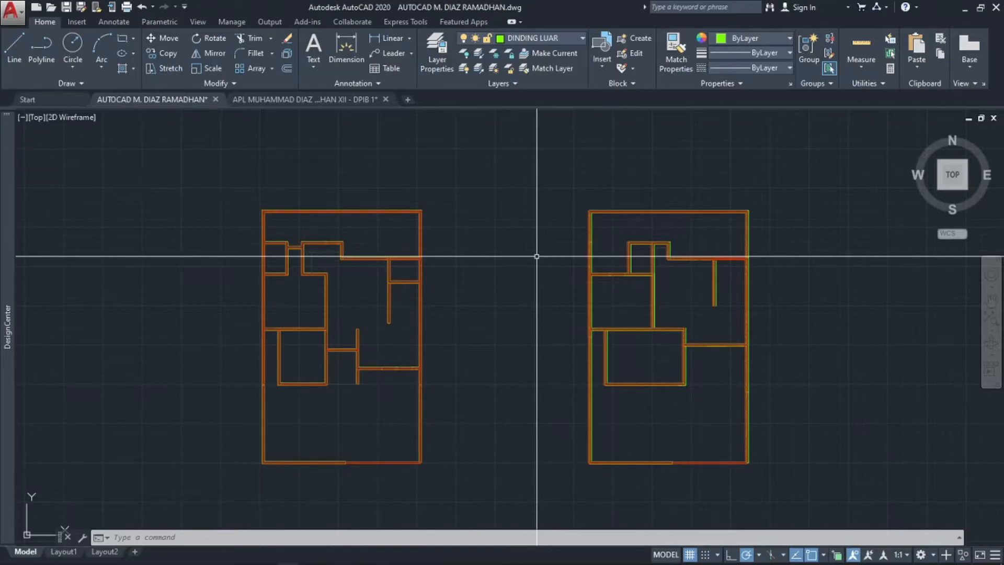
type("r")
key("BackSpace")
type("rec")
key("Return")
scroll(472, 261, "up", 6)
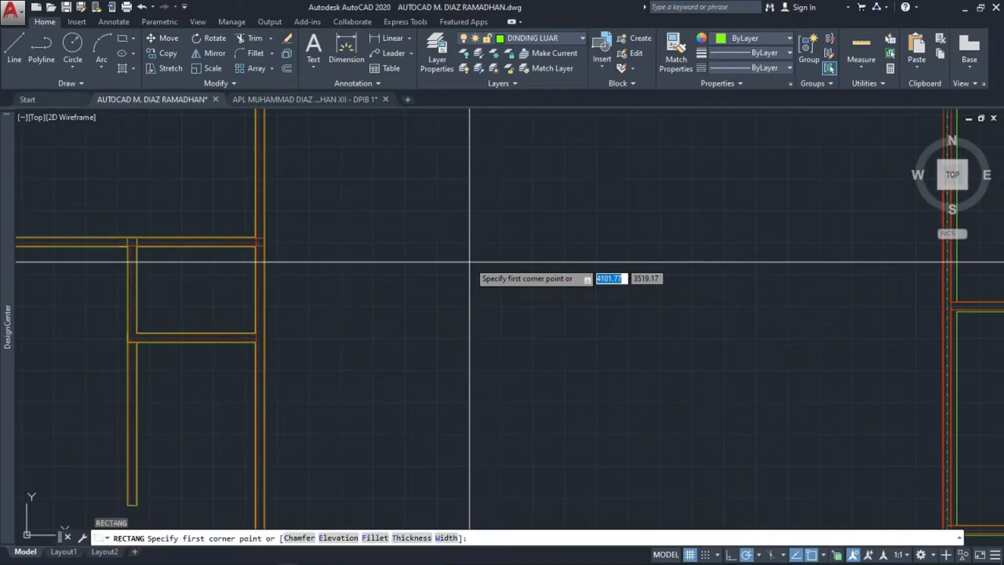
left_click(441, 249)
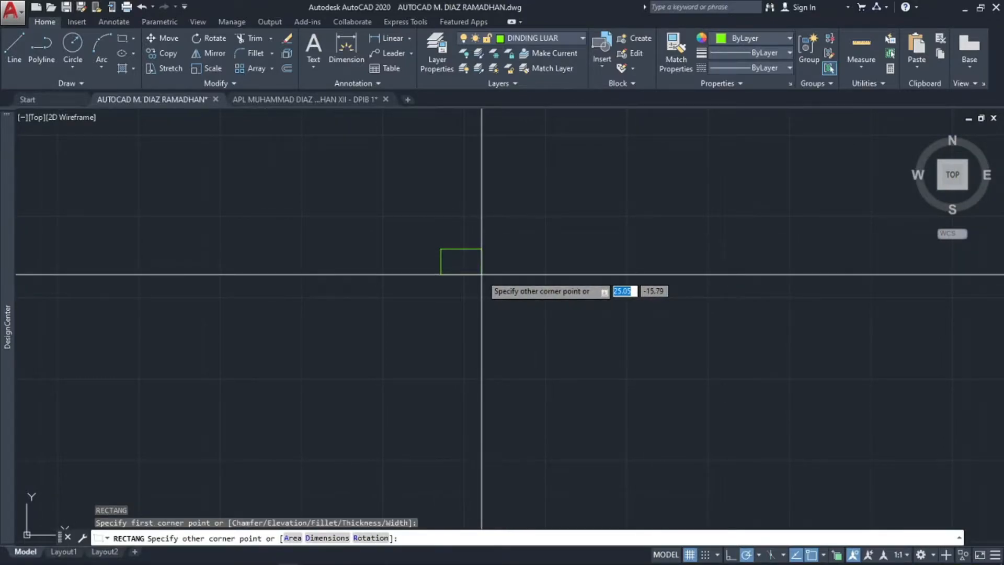
type("15")
key("Tab")
type("15")
key("Return")
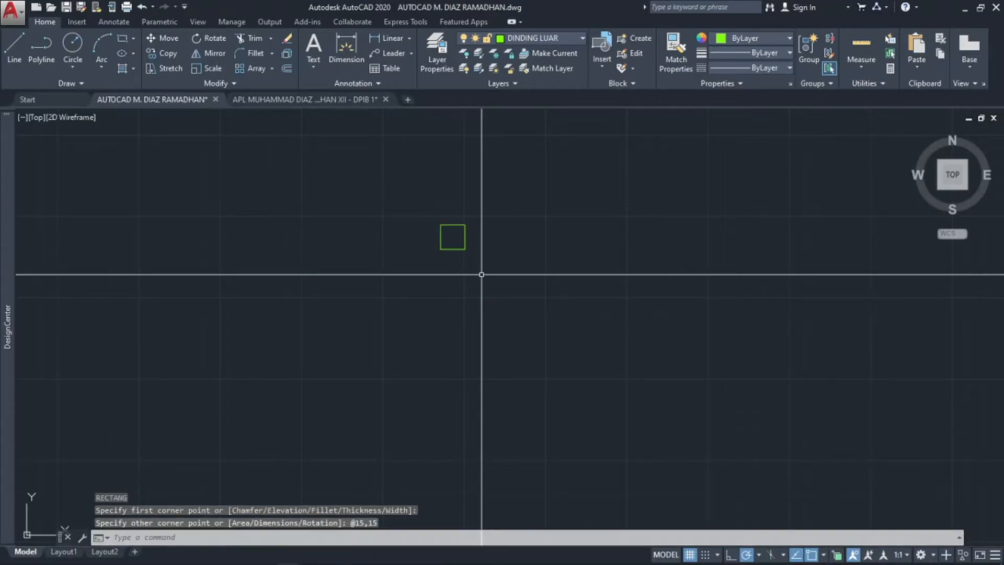
- Draw a 30 by 30 rectangle just right of the 15 by 15 square
type("RE")
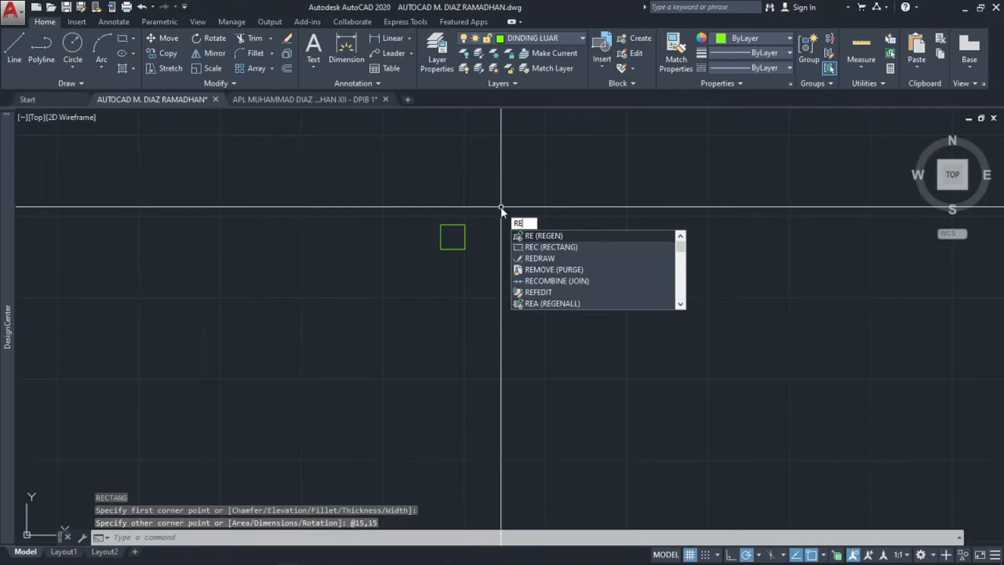
type("C")
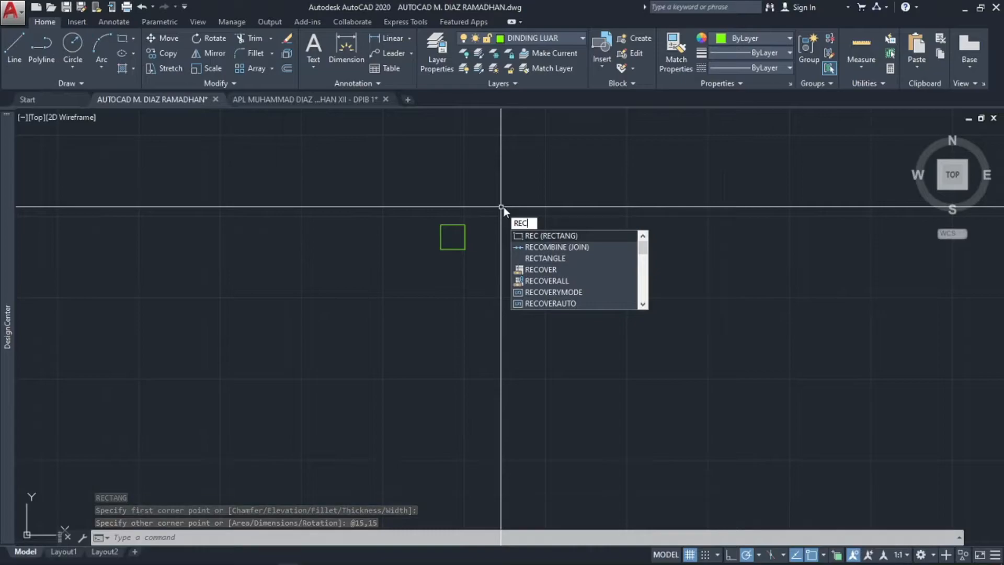
key("Return")
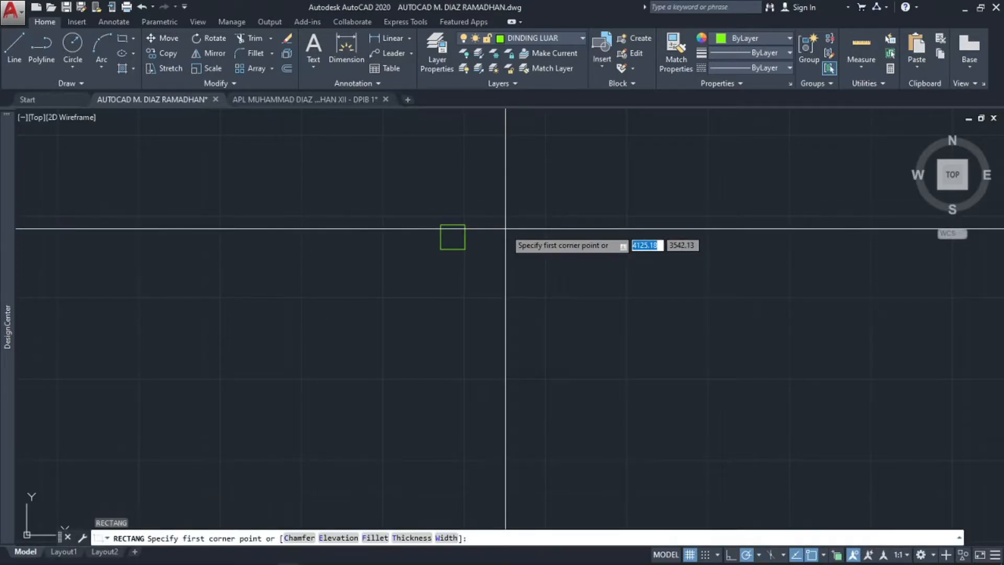
left_click(505, 229)
type("30")
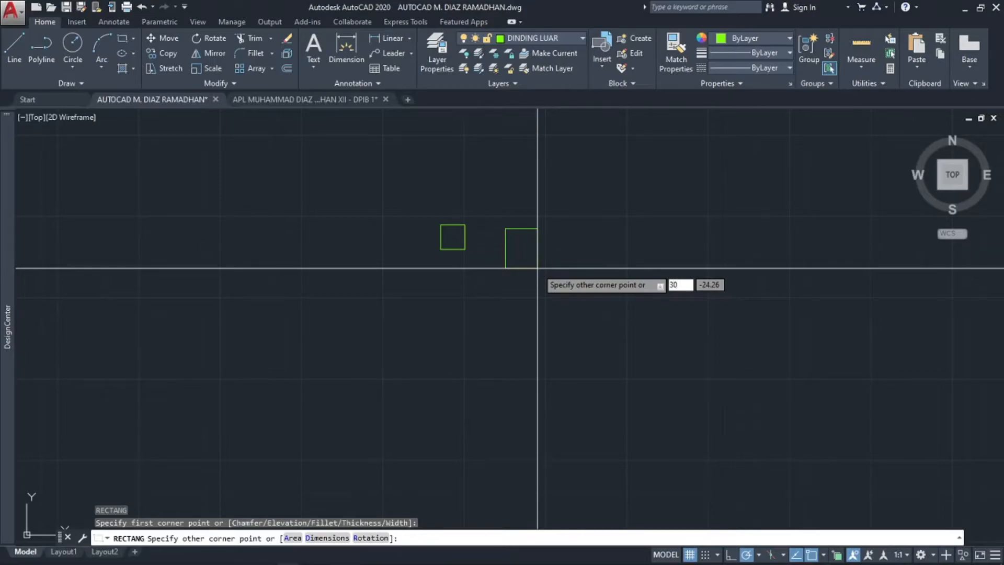
key("Tab")
type("30")
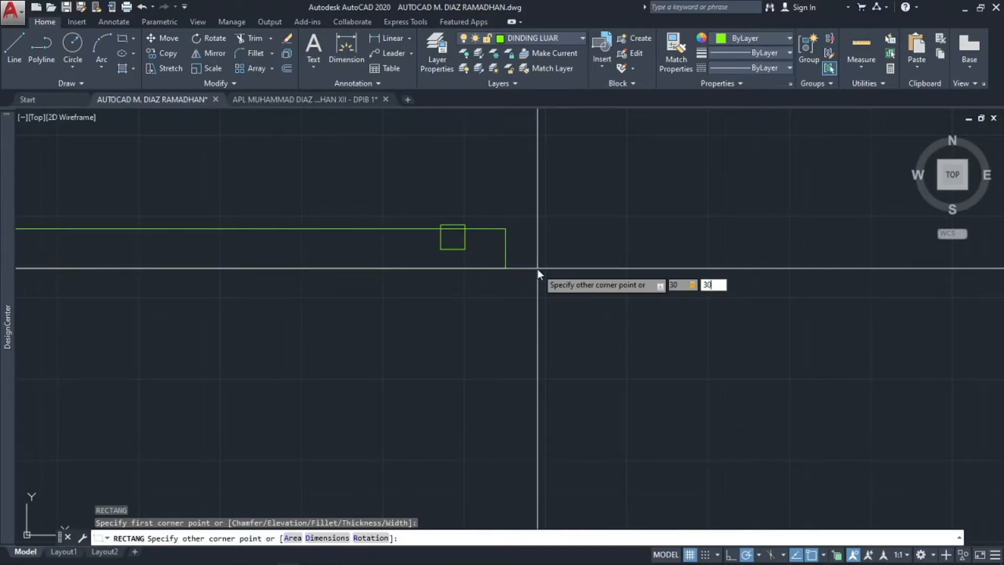
key("Return")
key("Escape")
key("Escape")
key("Escape")
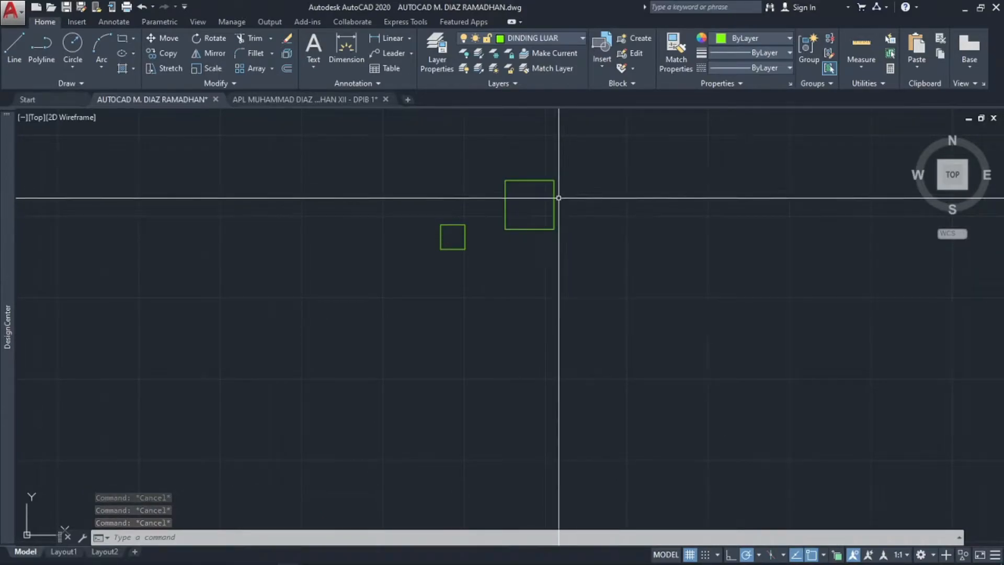
- Offset both the large and the small square inward by 1.5
scroll(557, 194, "up", 2)
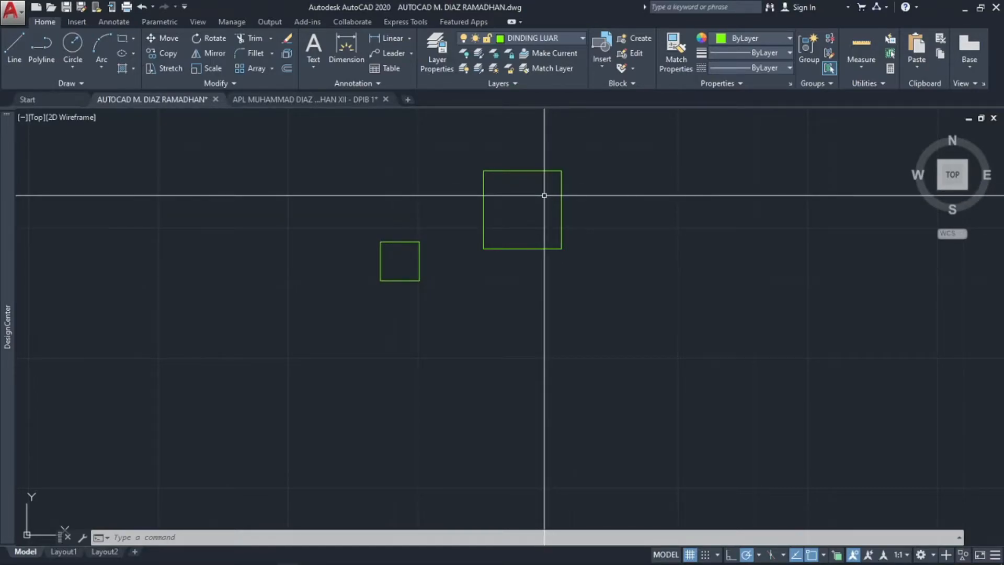
type("o")
key("Return")
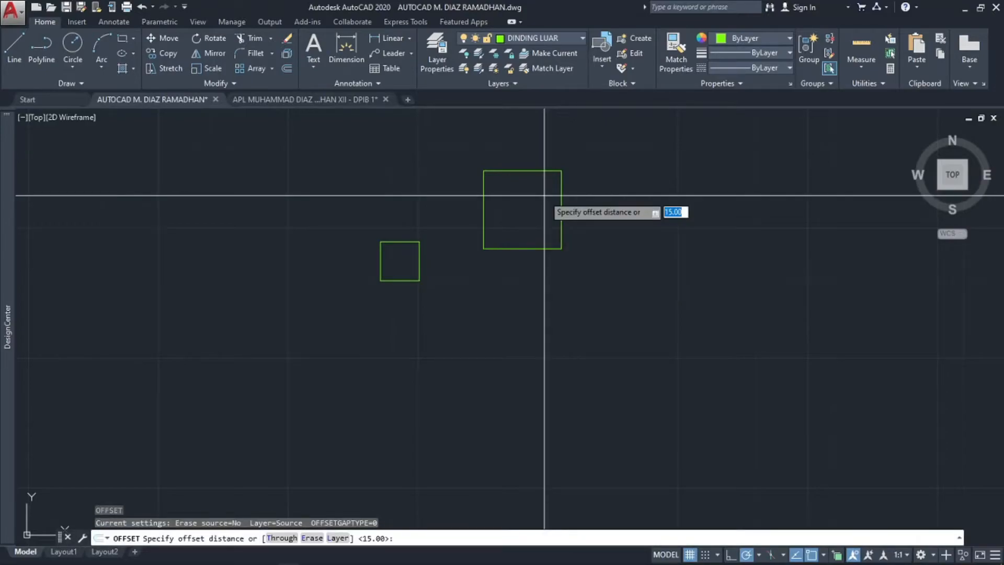
type("1.5")
key("Return")
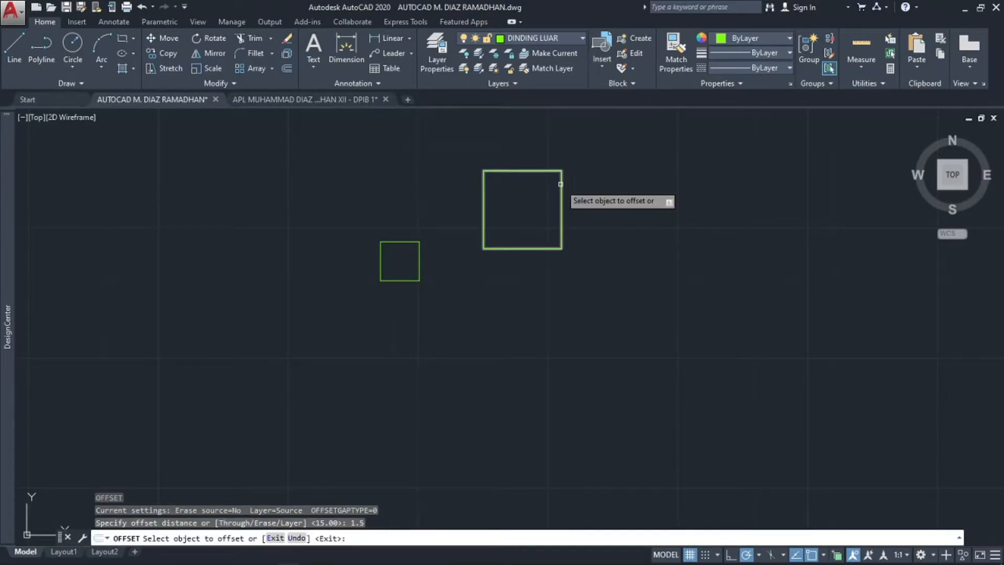
left_click(560, 184)
left_click(548, 208)
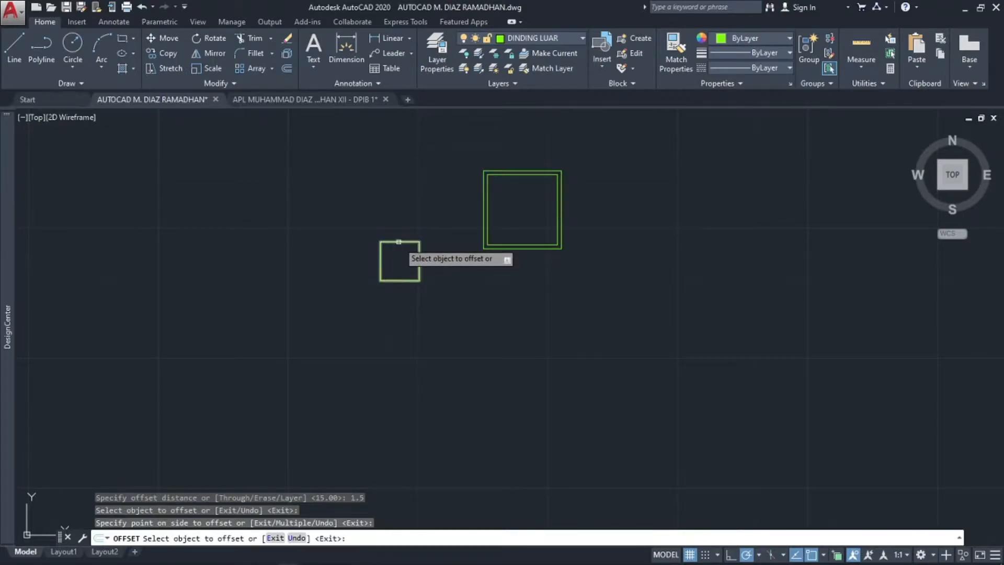
left_click(398, 242)
left_click(399, 260)
key("Escape")
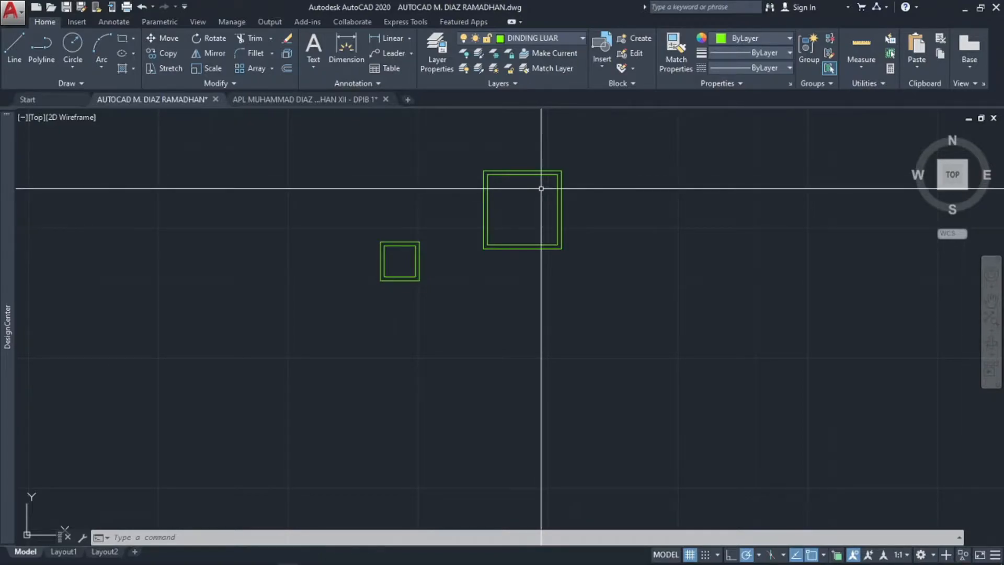
- Draw a tall freehand rectangle to the right of the two double-lined squares
type("rec")
key("Return")
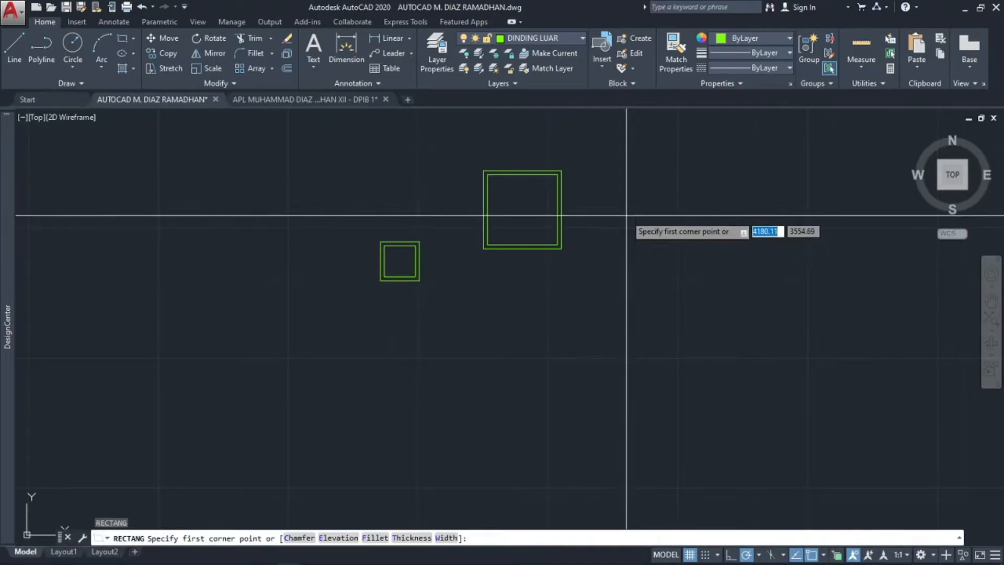
left_click(607, 206)
left_click(741, 407)
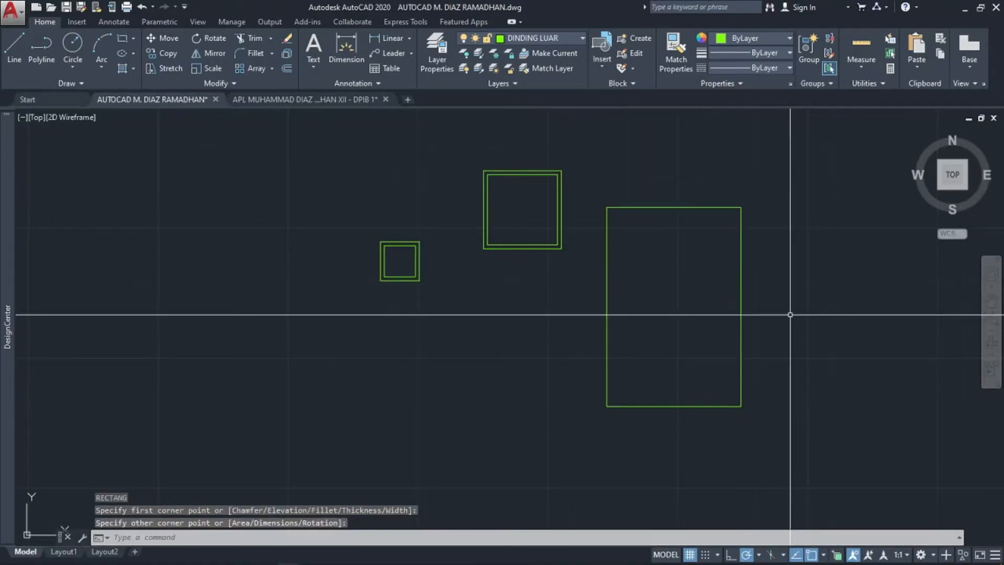
key("Escape")
- Offset the tall rectangle inward by 5
key("Return")
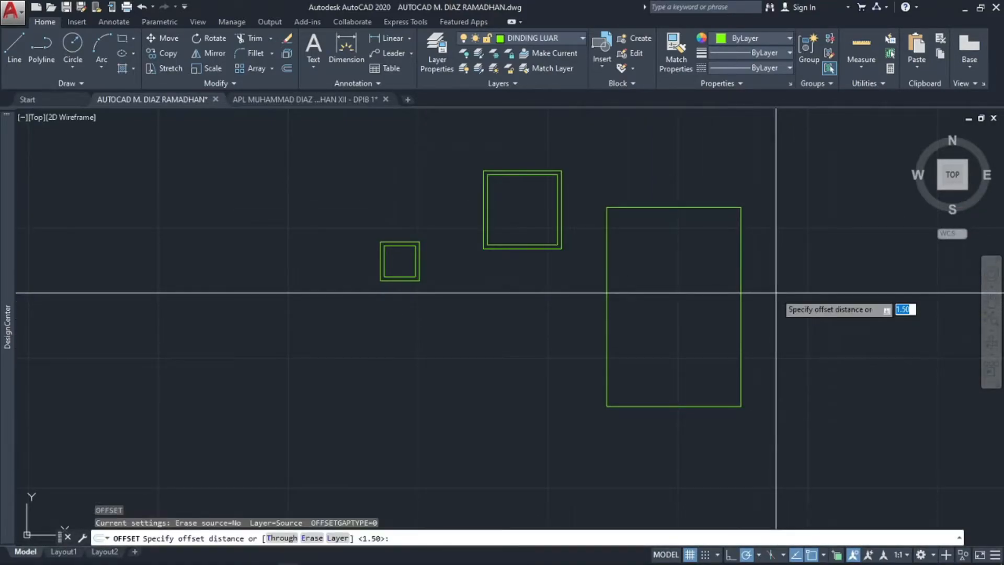
type("5")
key("Return")
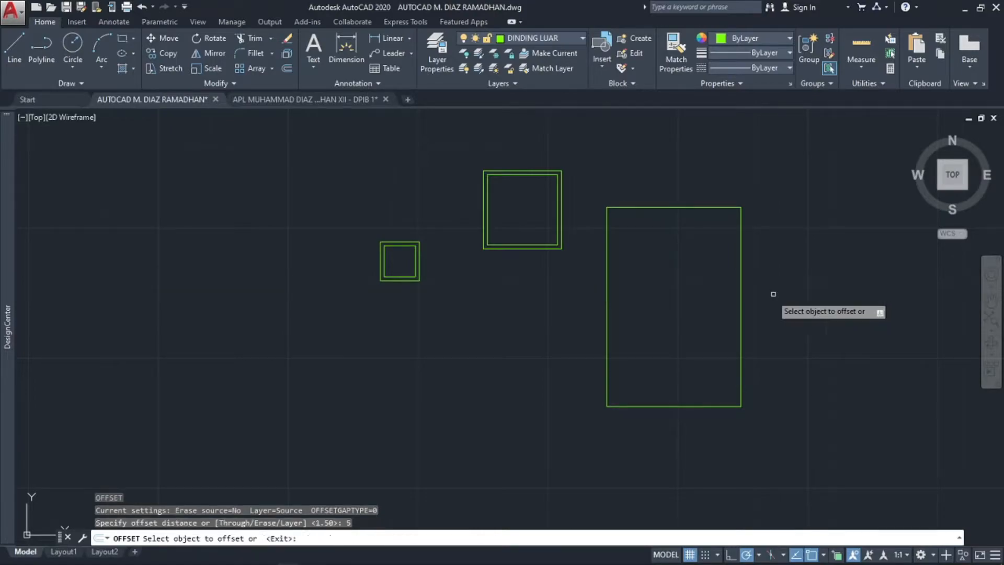
left_click(740, 283)
left_click(705, 282)
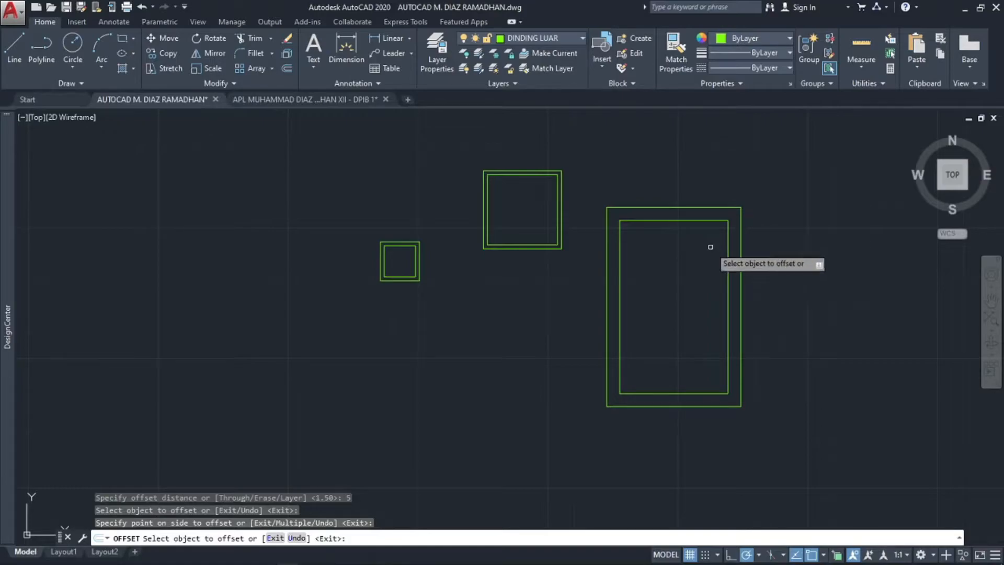
key("Escape")
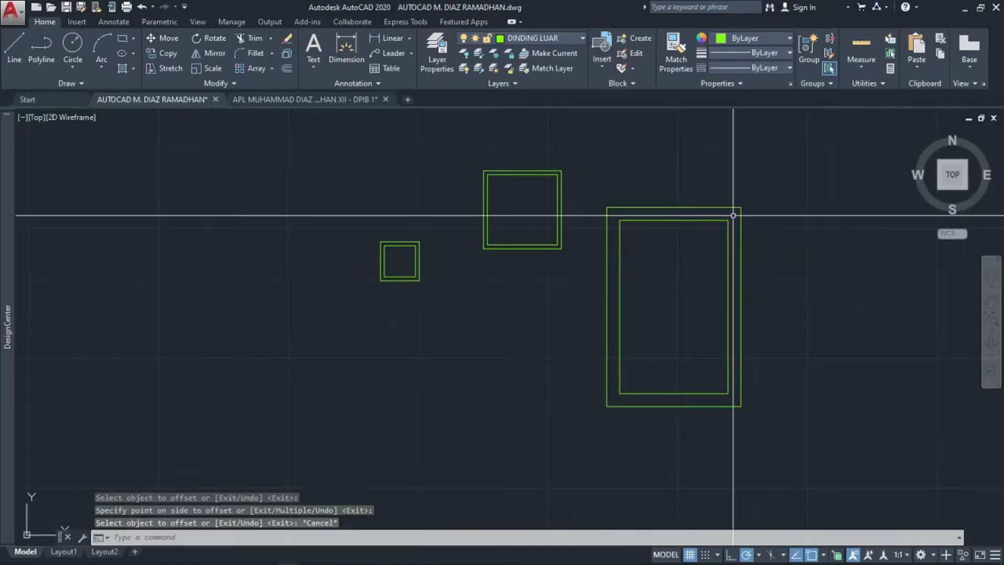
- Undo the last offset and explode the tall rectangle into separate lines
key("ctrl+z")
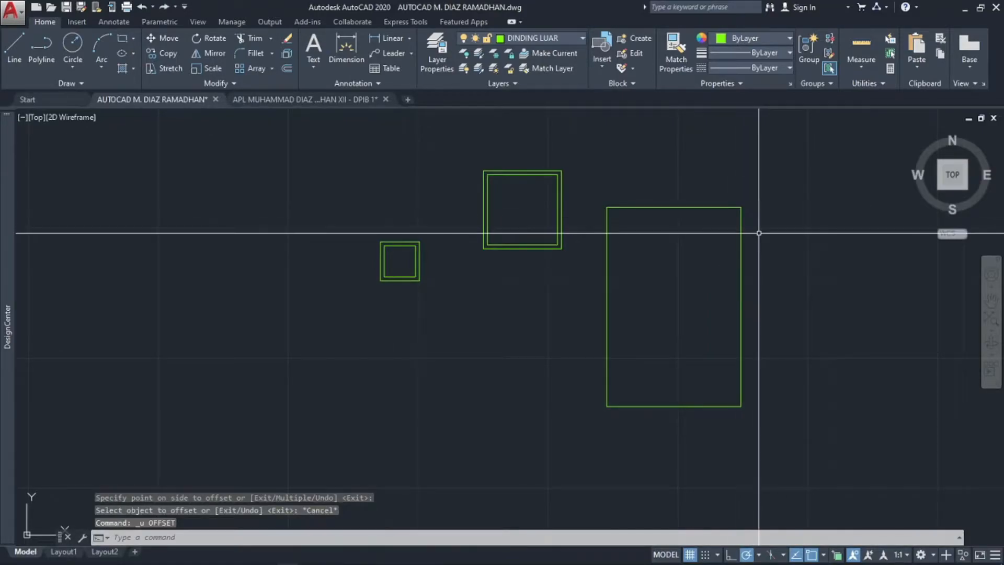
left_click(759, 233)
left_click(646, 264)
type("x")
key("Return")
- Offset the exploded rectangle's right and top edges inward by 5
type("o")
key("Return")
type("5")
key("Return")
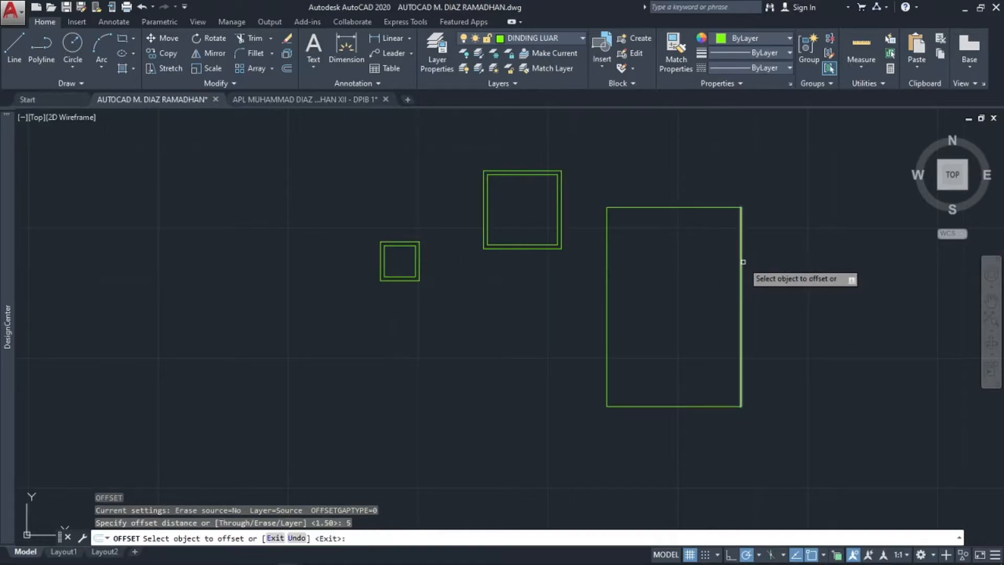
left_click(741, 262)
left_click(735, 262)
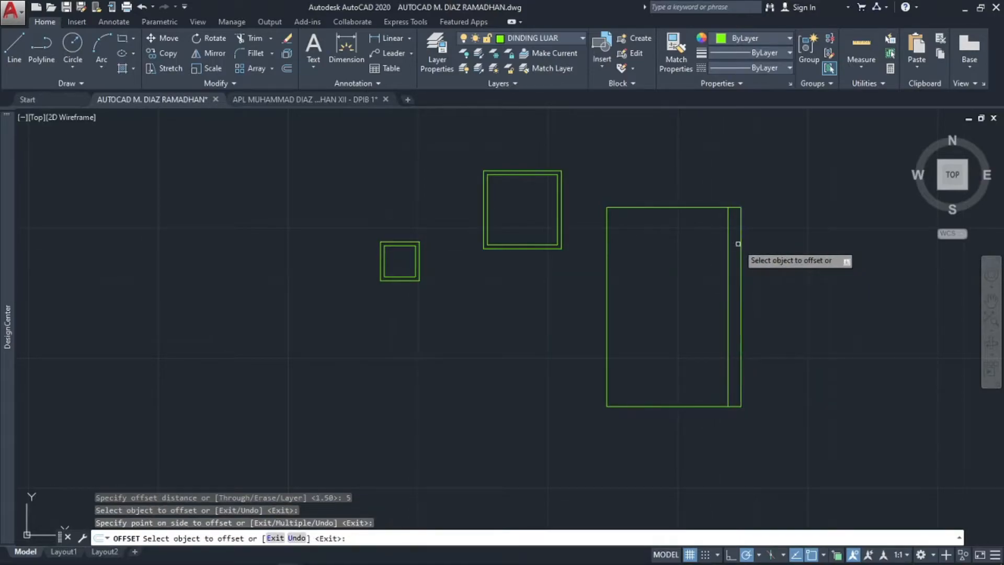
left_click(688, 214)
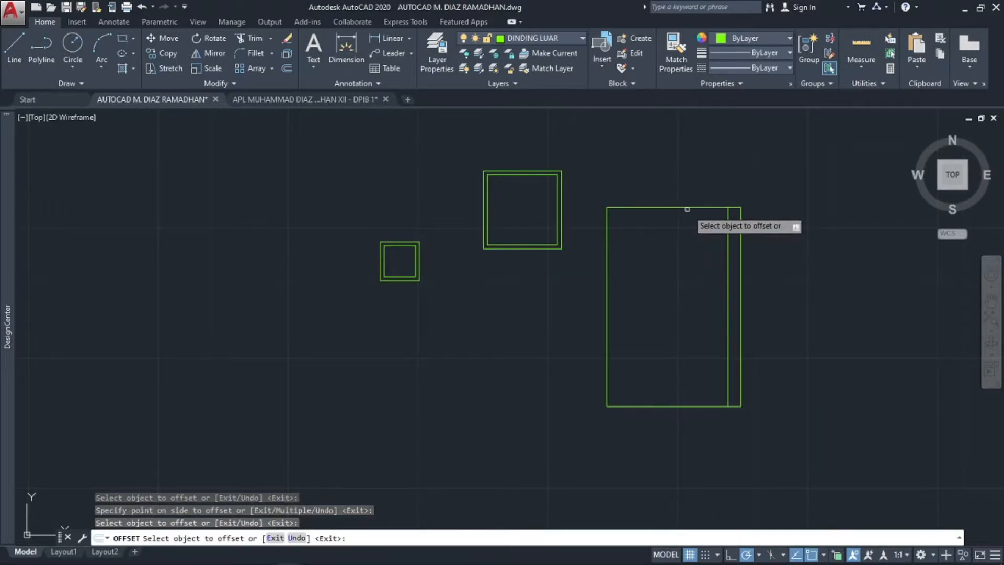
left_click(687, 210)
left_click(690, 258)
key("Escape")
key("Escape")
- Delete the exploded rectangle together with its offset lines
left_click(788, 194)
left_click(633, 411)
key("Delete")
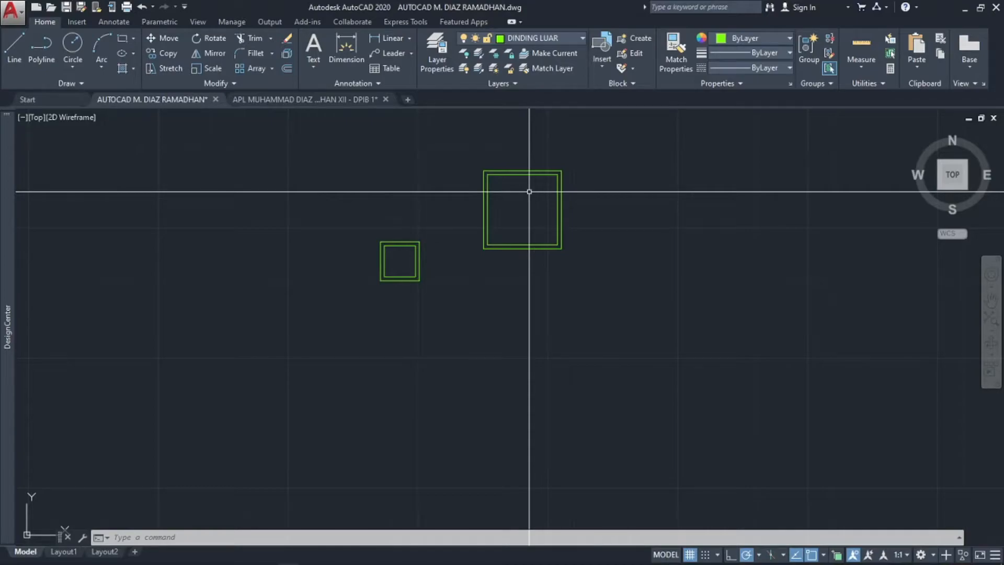
- Start a hatch with the AR-CONC pattern and set its origin at the larger square's centre
type("H")
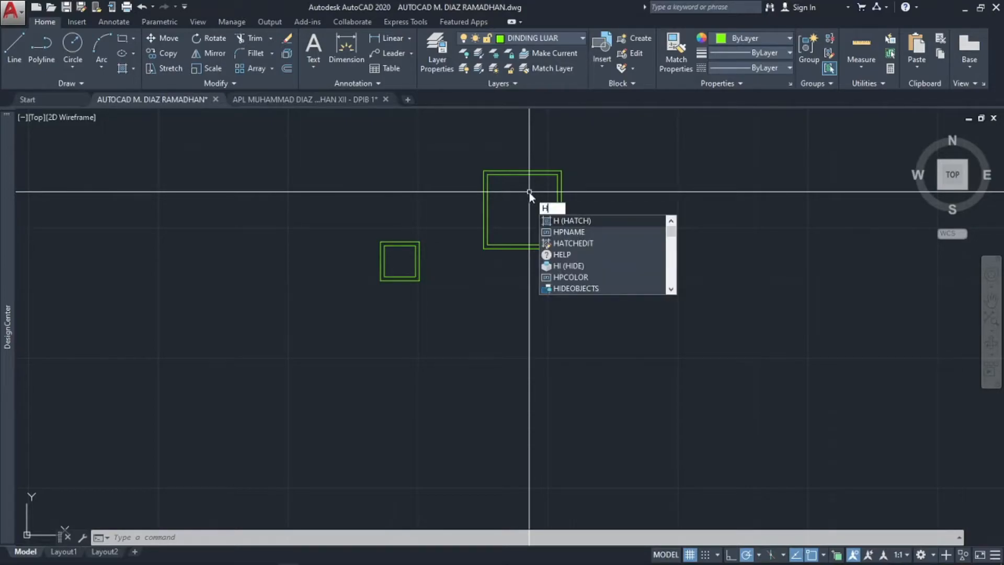
left_click(591, 221)
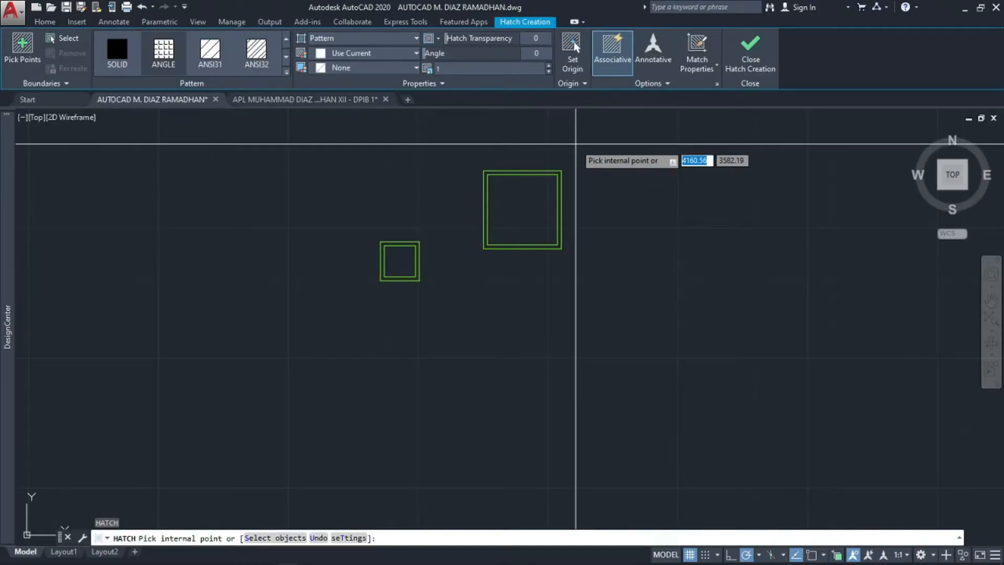
left_click(286, 74)
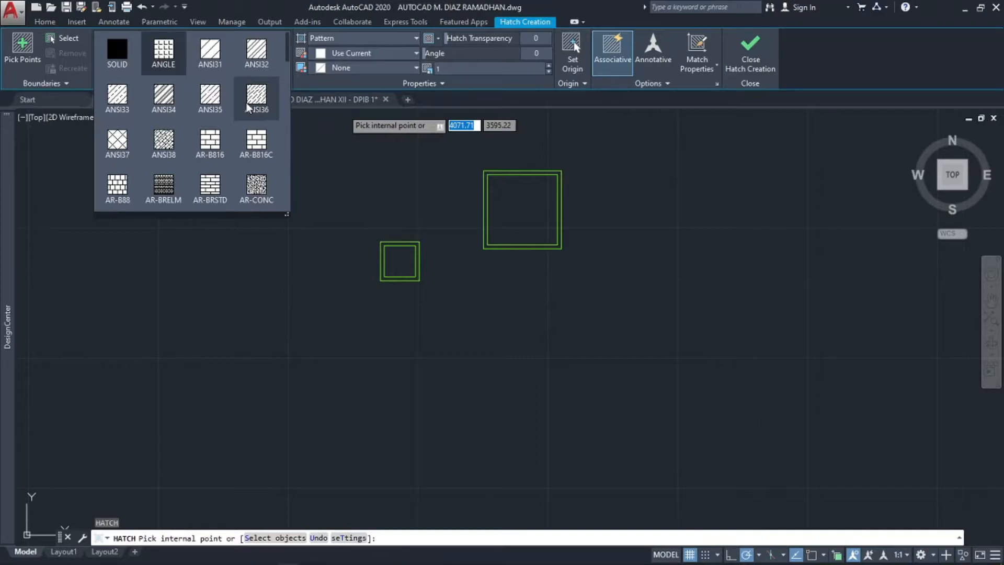
left_click(258, 199)
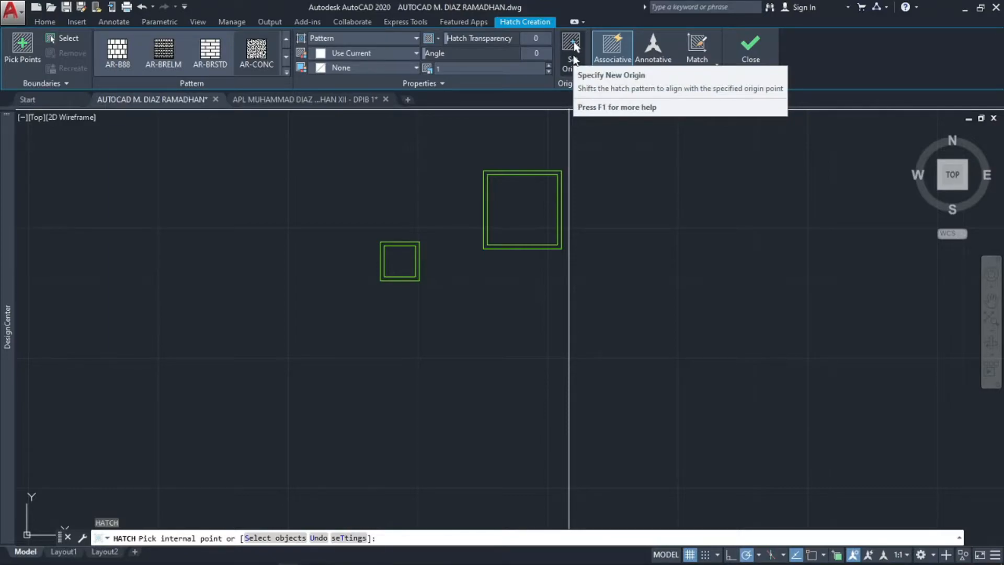
left_click(573, 46)
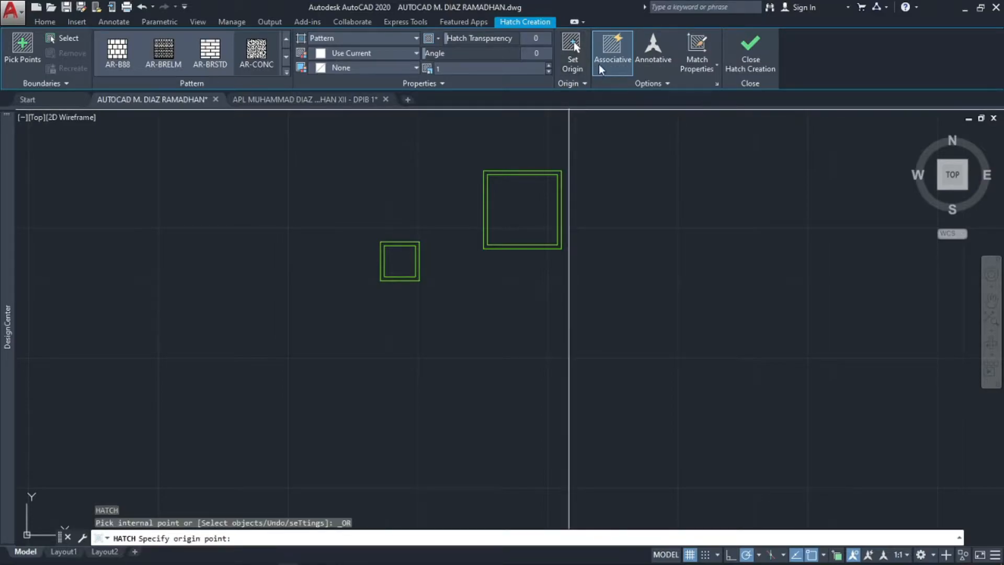
left_click(523, 209)
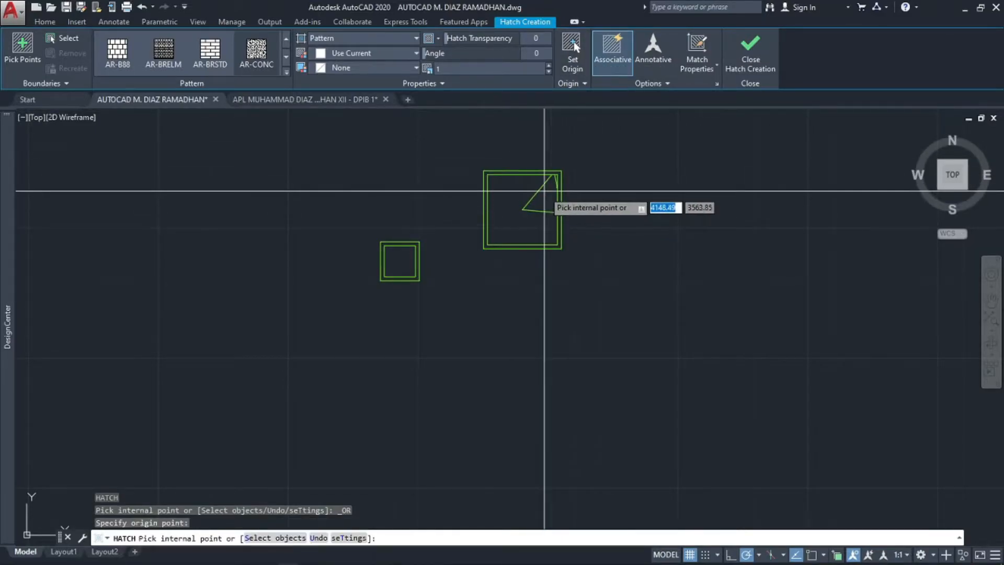
- Specify the hatch origin inside the larger square again and pick the inner square's area as the hatch boundary
left_click(483, 71)
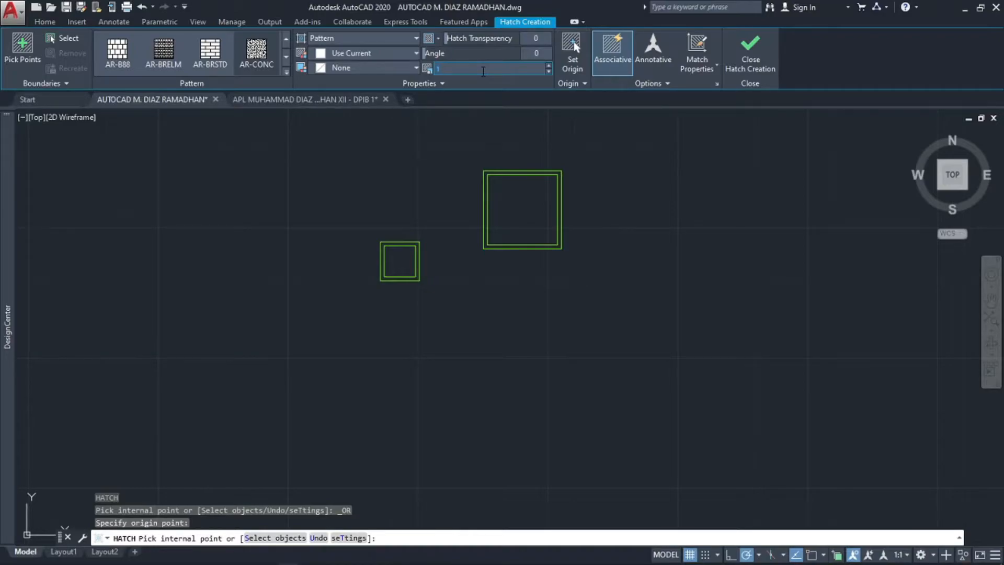
type("5")
left_click(572, 54)
left_click(524, 206)
left_click(524, 206)
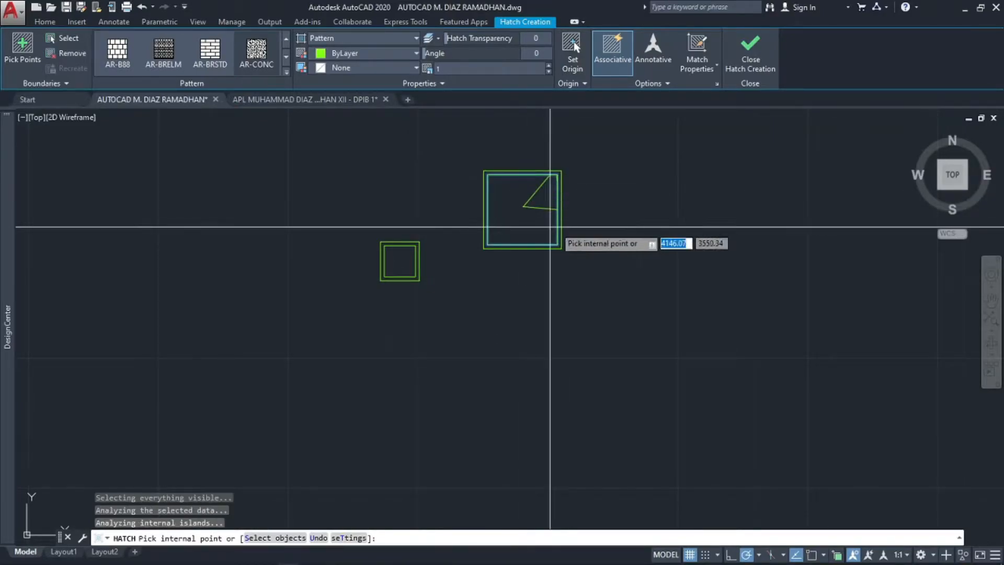
- Set the hatch pattern scale to 2 and its angle to 45
type("5")
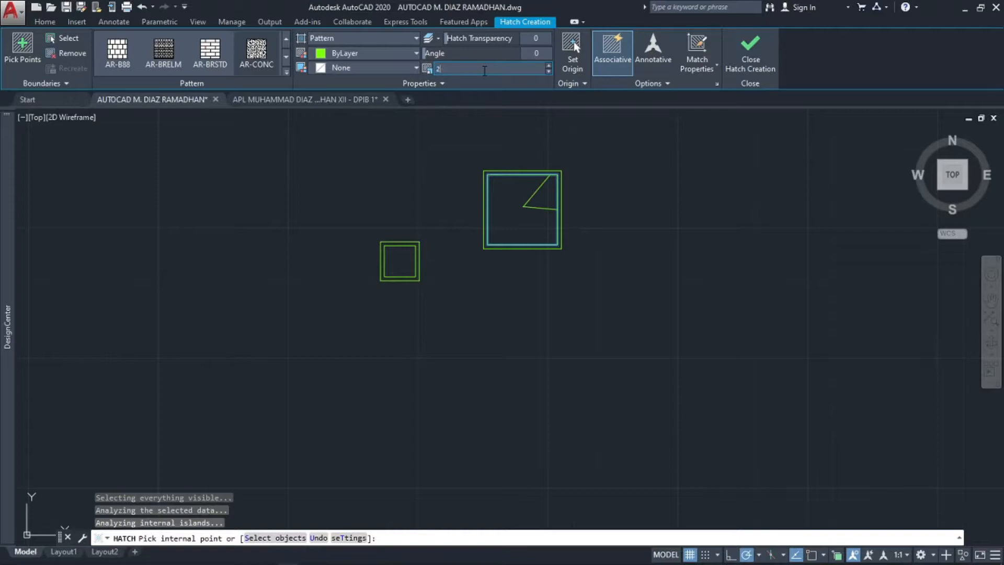
key("Return")
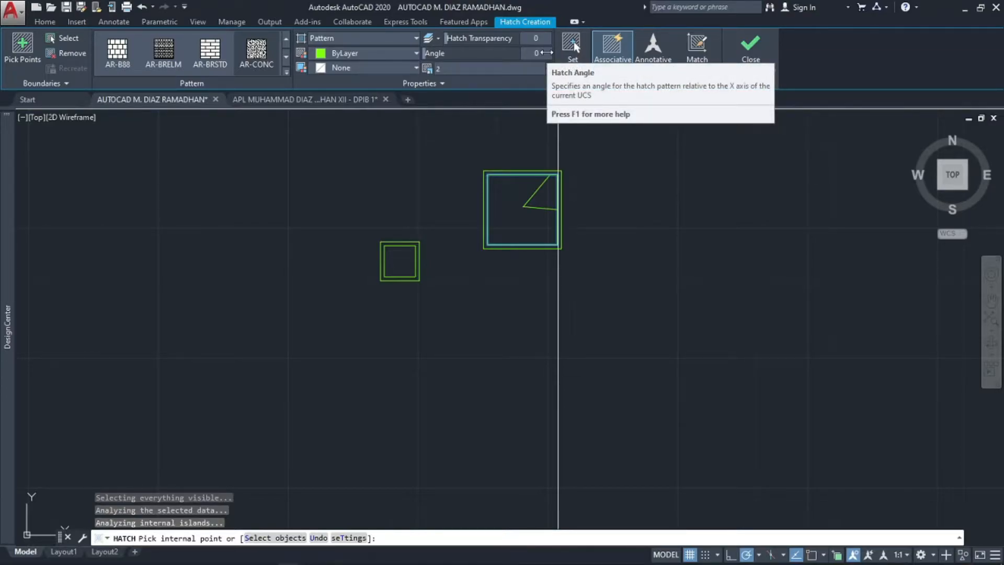
type("45")
key("Return")
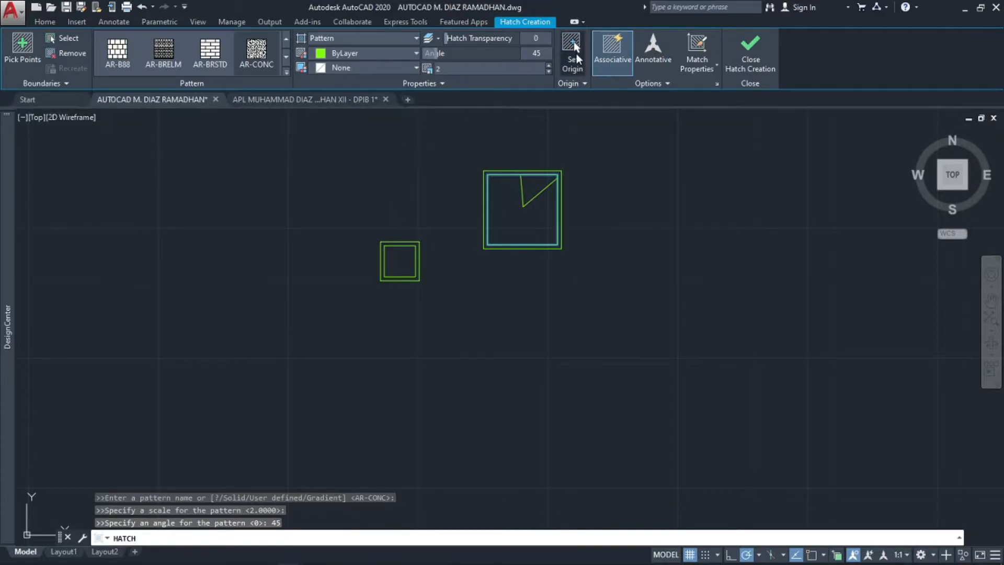
- Move the hatch origin to the smaller square's centre, include its inner area, and finish the hatch
left_click(572, 50)
left_click(399, 262)
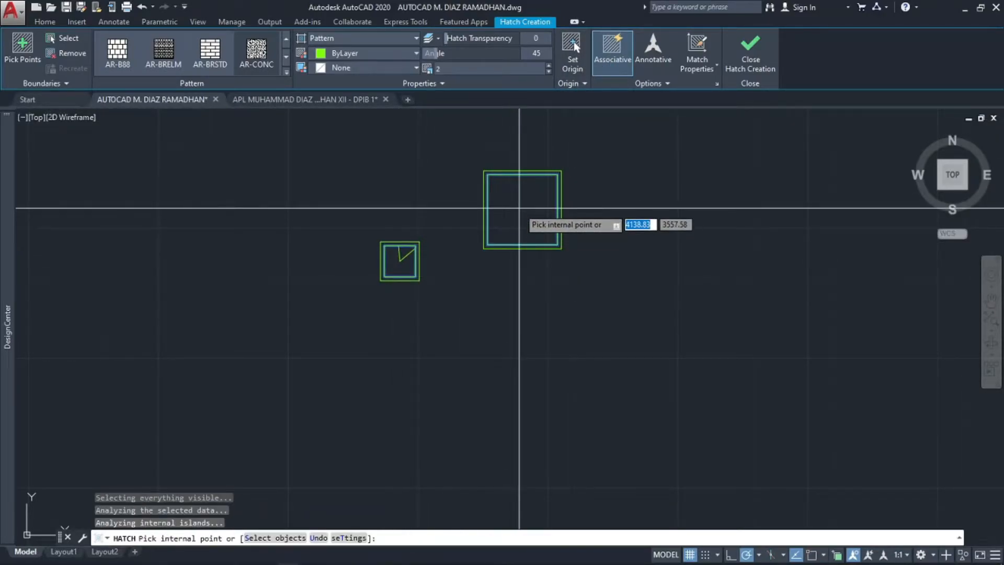
left_click(738, 58)
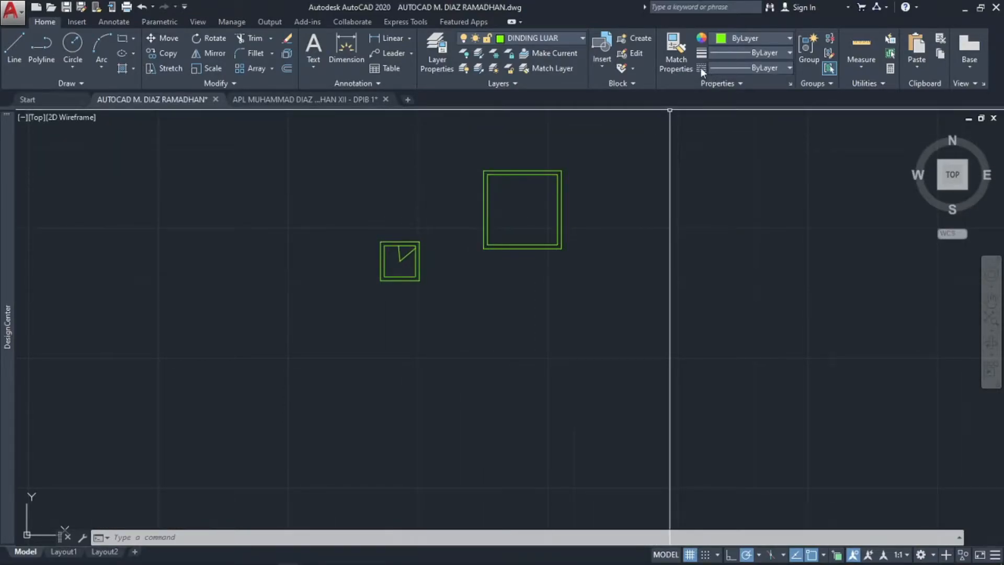
- Try filling the larger square's inner area with a 2D Solid on the DINDING LUAR layer, using its four inner corners
scroll(524, 192, "down", 2)
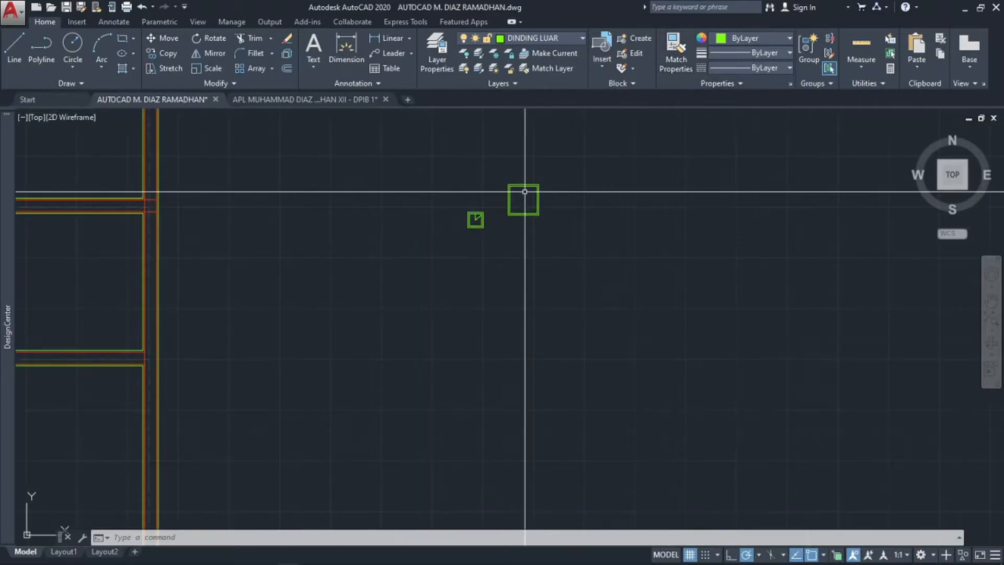
scroll(462, 202, "up", 8)
scroll(387, 305, "down", 4)
scroll(499, 236, "up", 3)
scroll(528, 218, "up", 8)
middle_click_drag(497, 217, 481, 216)
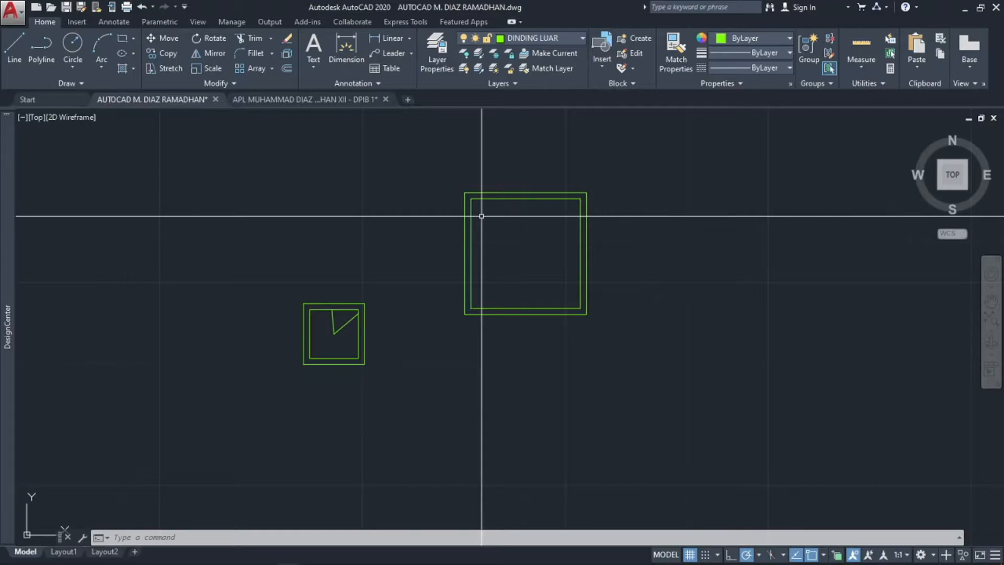
type("SO")
key("Return")
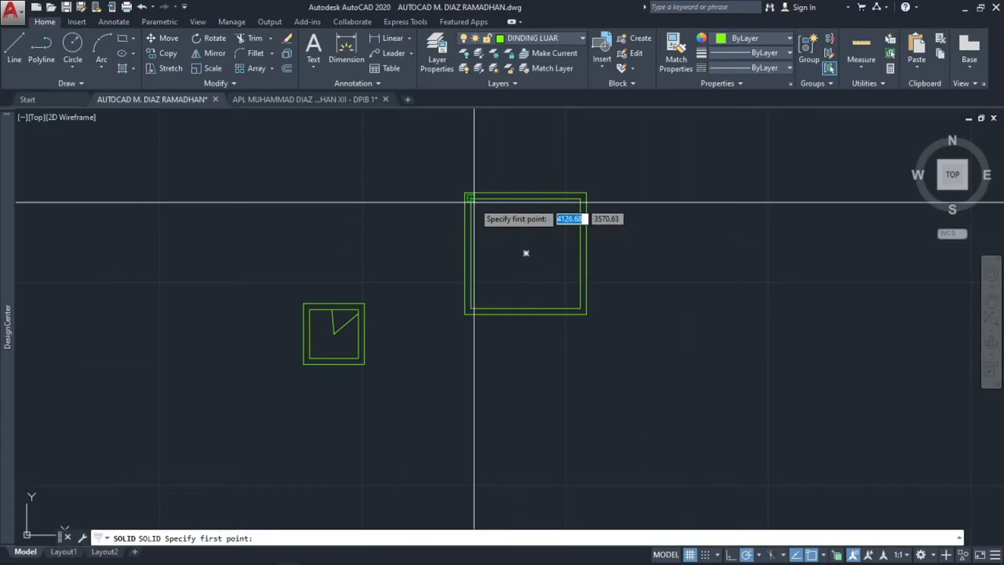
left_click(474, 202)
left_click(580, 198)
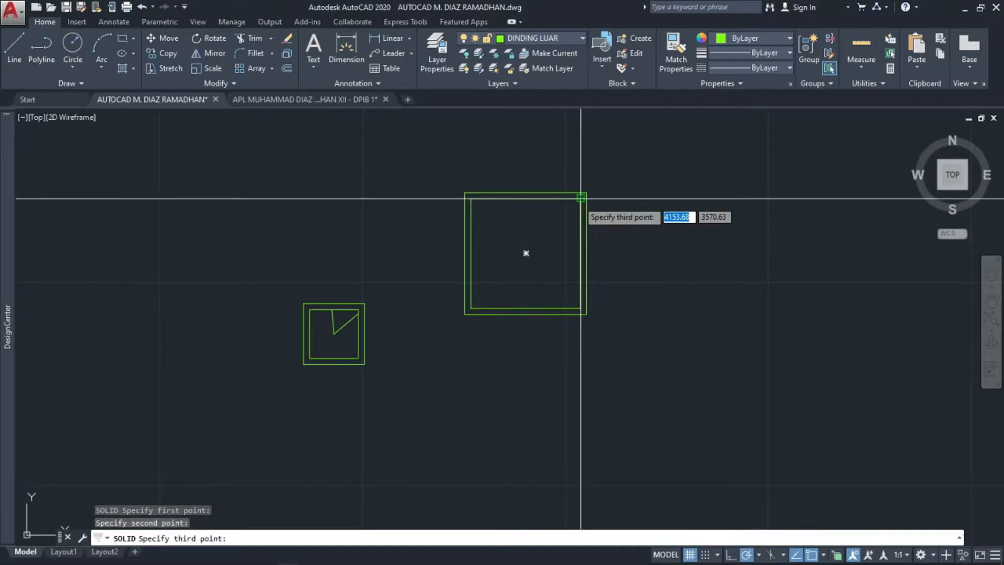
left_click(471, 308)
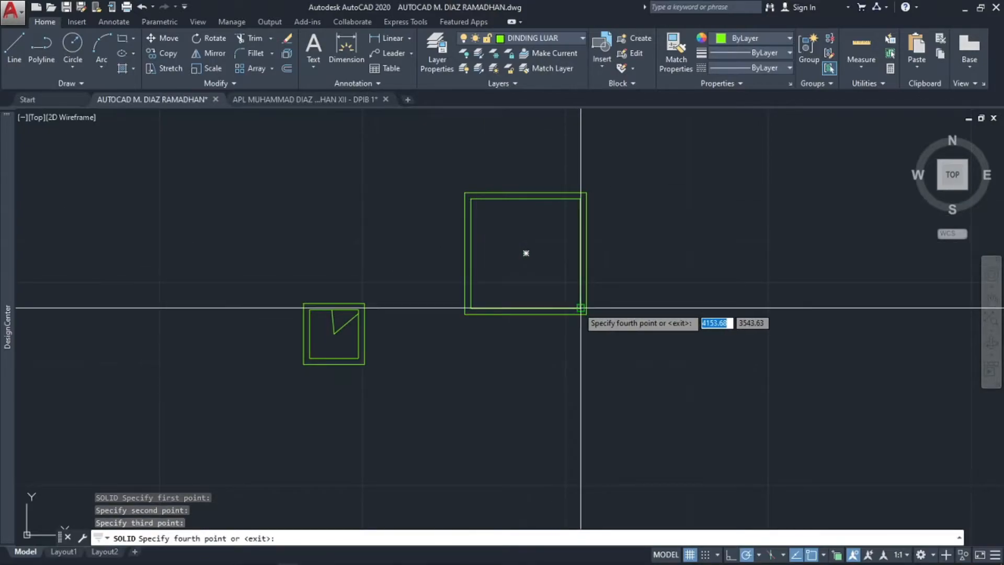
left_click(581, 308)
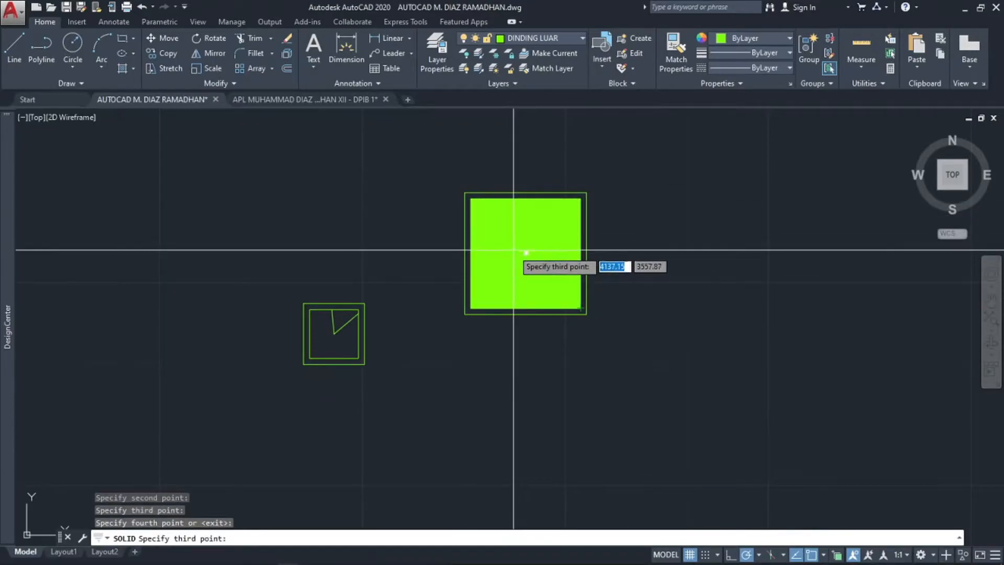
key("Escape")
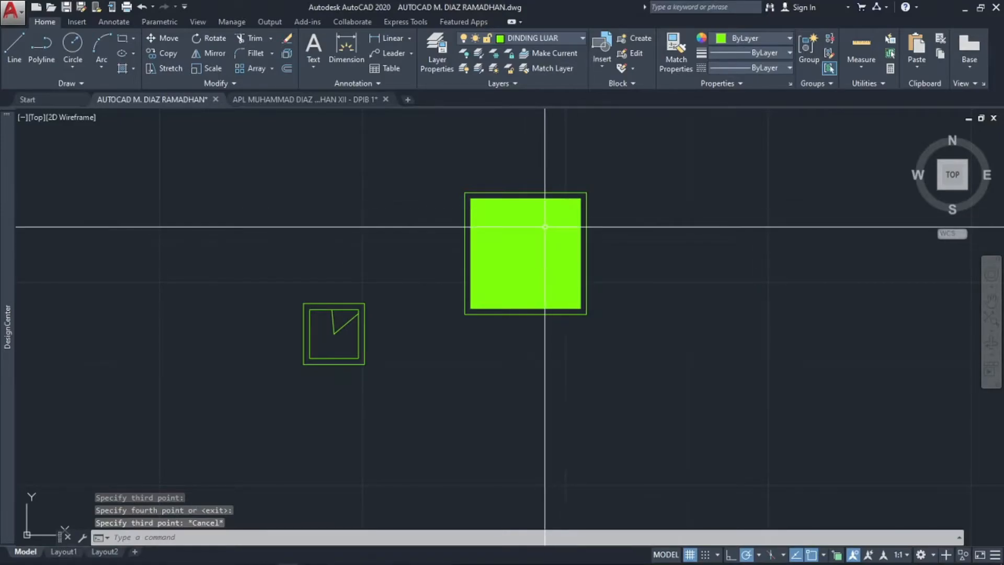
- Undo the green solid fill inside the larger square
left_click(543, 244)
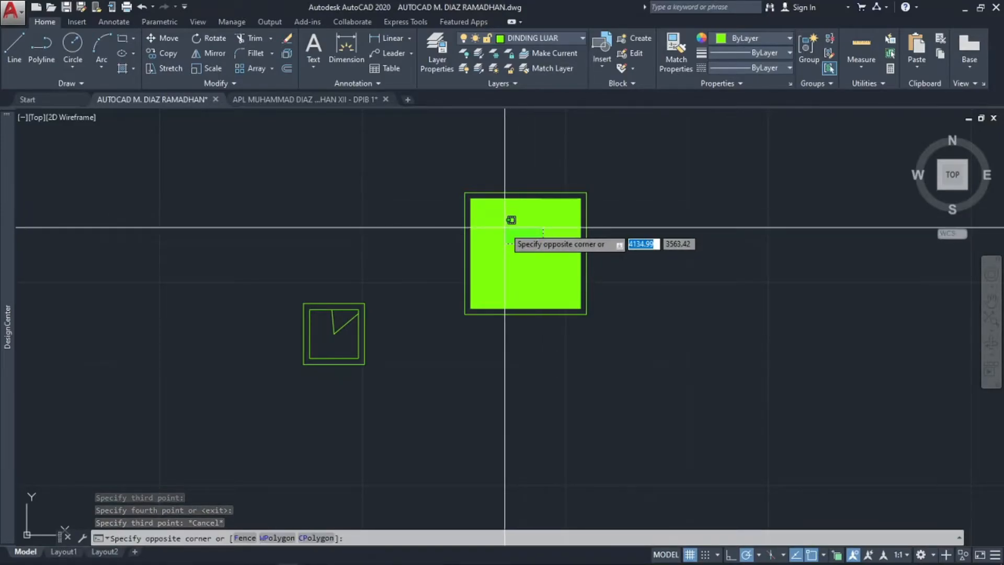
left_click(505, 227)
left_click(508, 240)
left_click(493, 256)
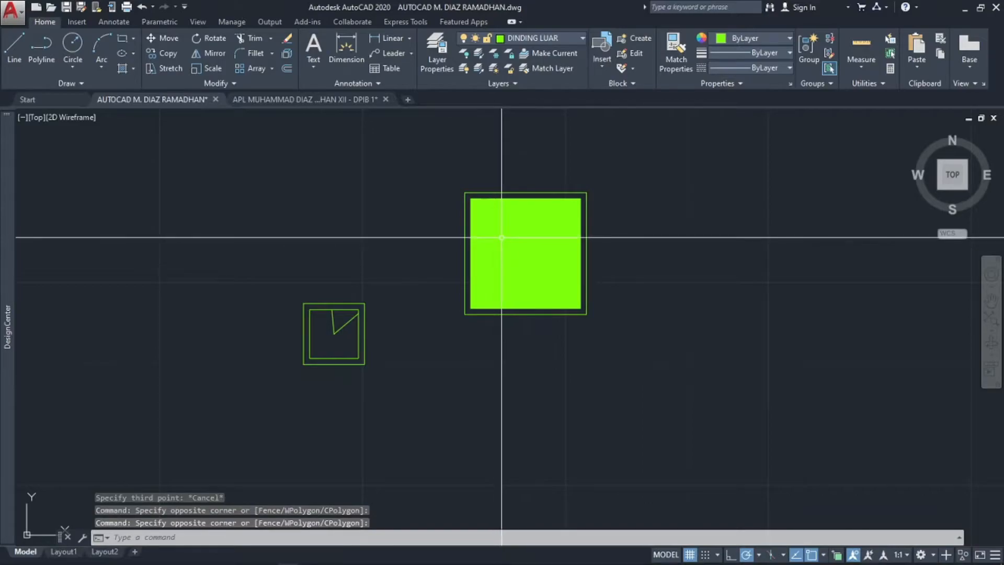
key("ctrl+z")
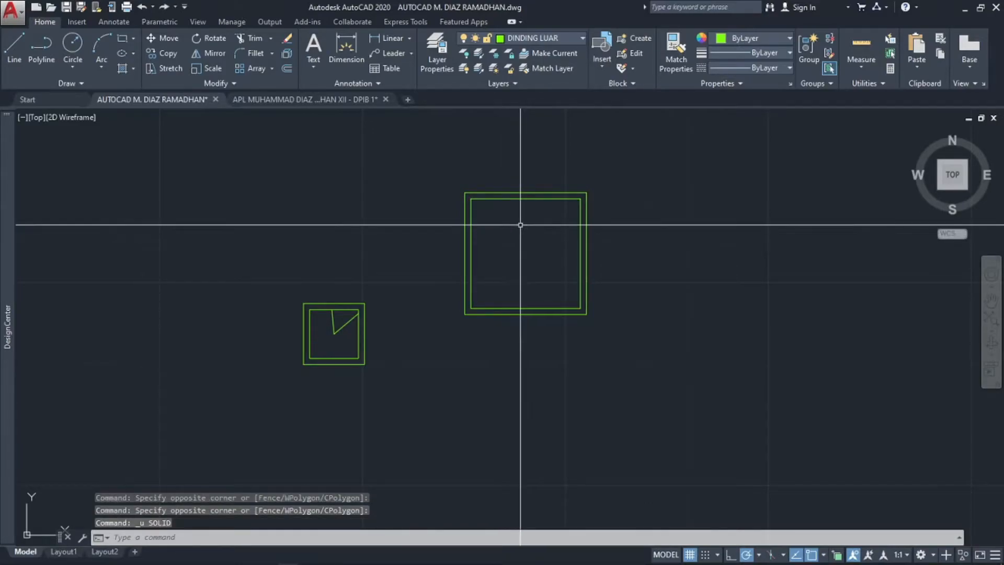
- Make HATCH the current layer and fill the larger square's inner area with a 2D Solid through its four inner corners
left_click(557, 39)
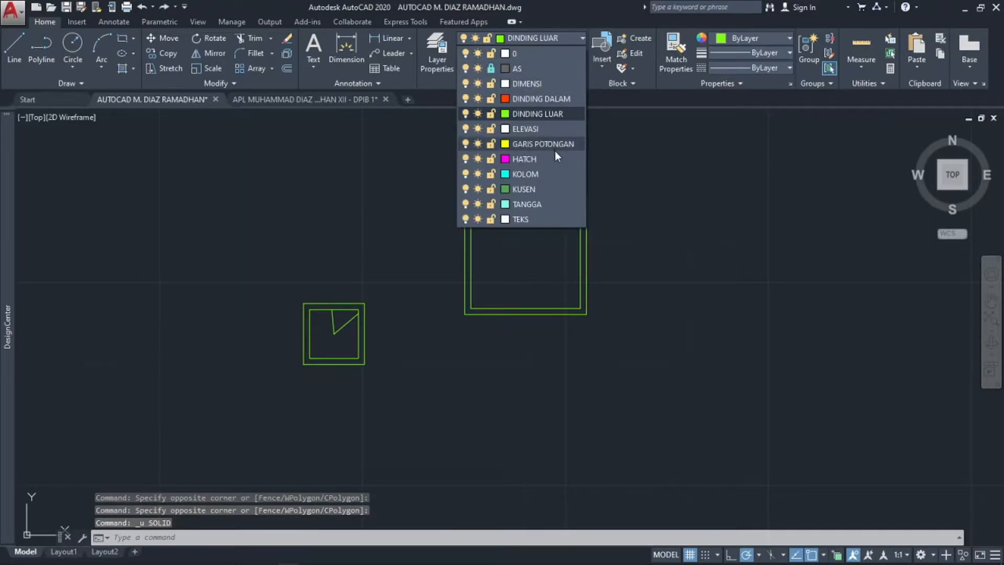
left_click(557, 163)
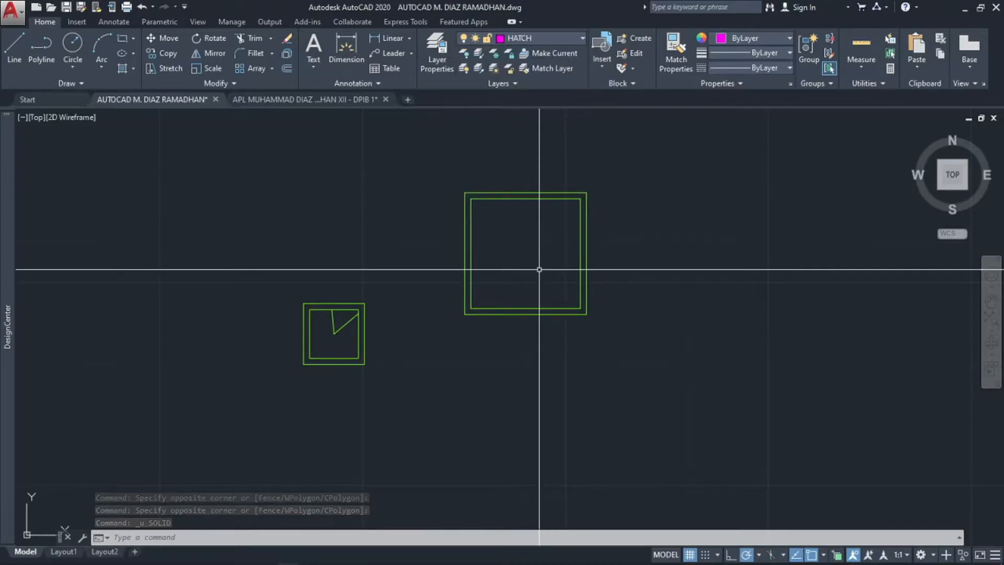
type("so")
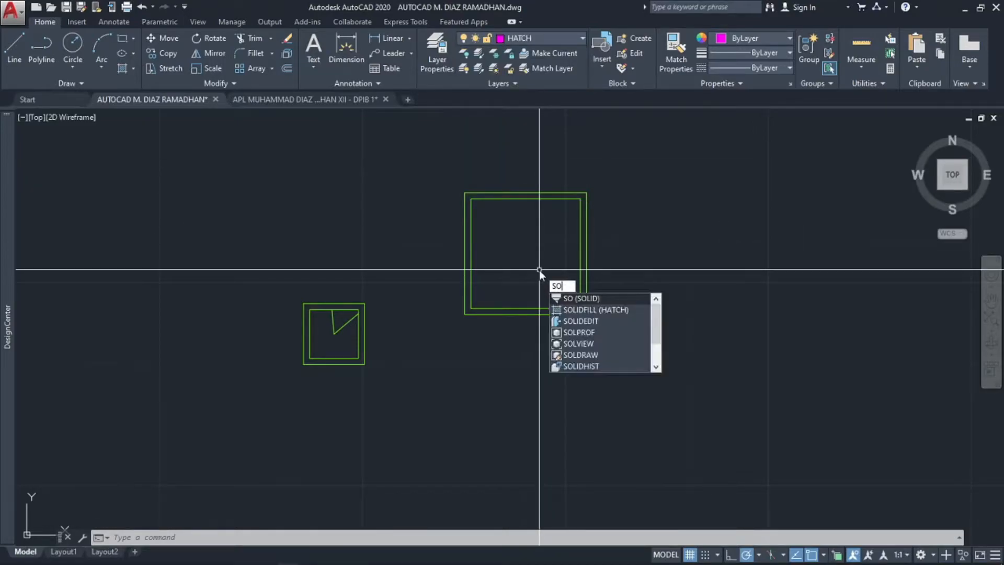
key("Return")
left_click(466, 211)
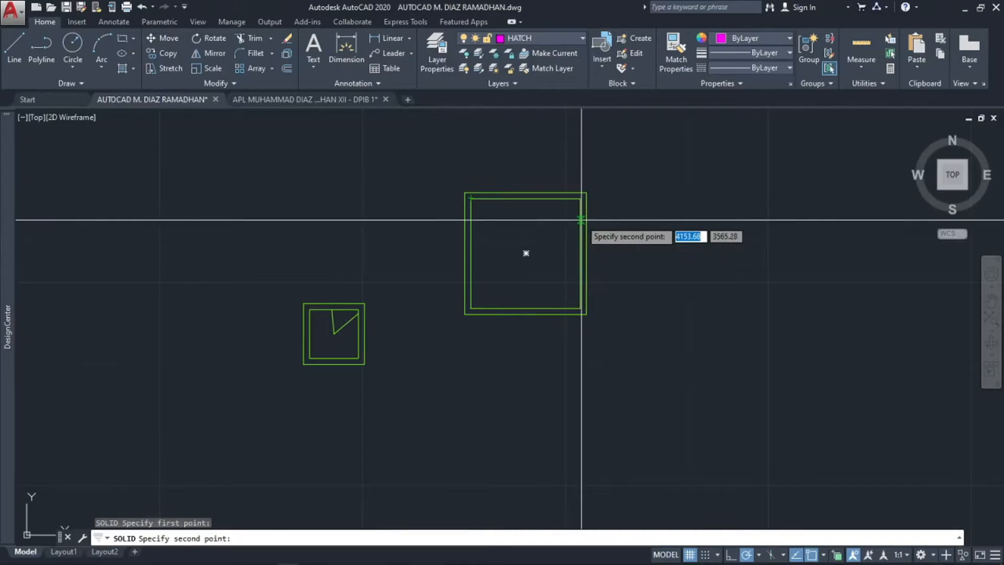
left_click(586, 212)
left_click(470, 308)
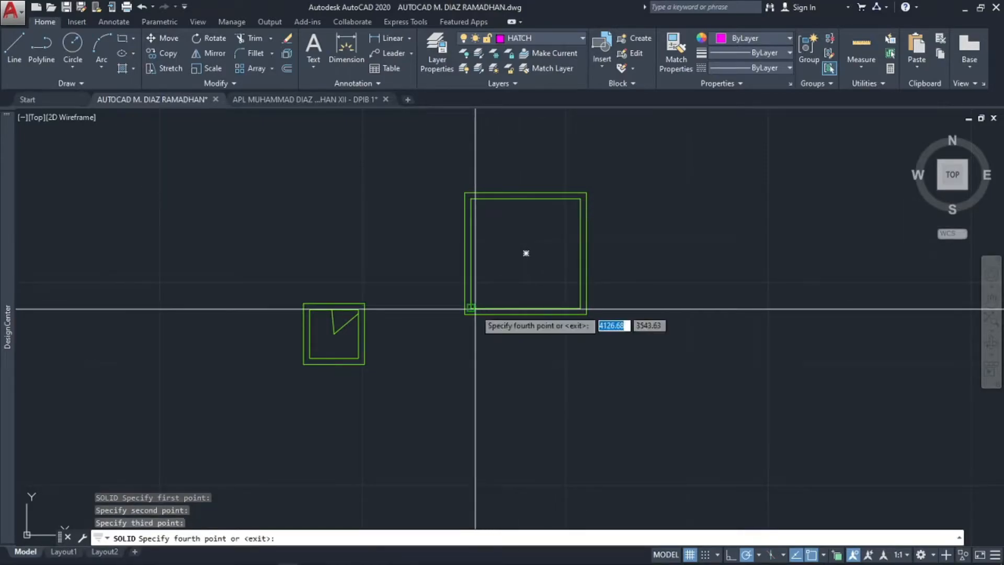
left_click(580, 308)
key("Escape")
key("Return")
key("Escape")
- Delete the leftover hatch lines inside the smaller square
left_click(345, 329)
key("Delete")
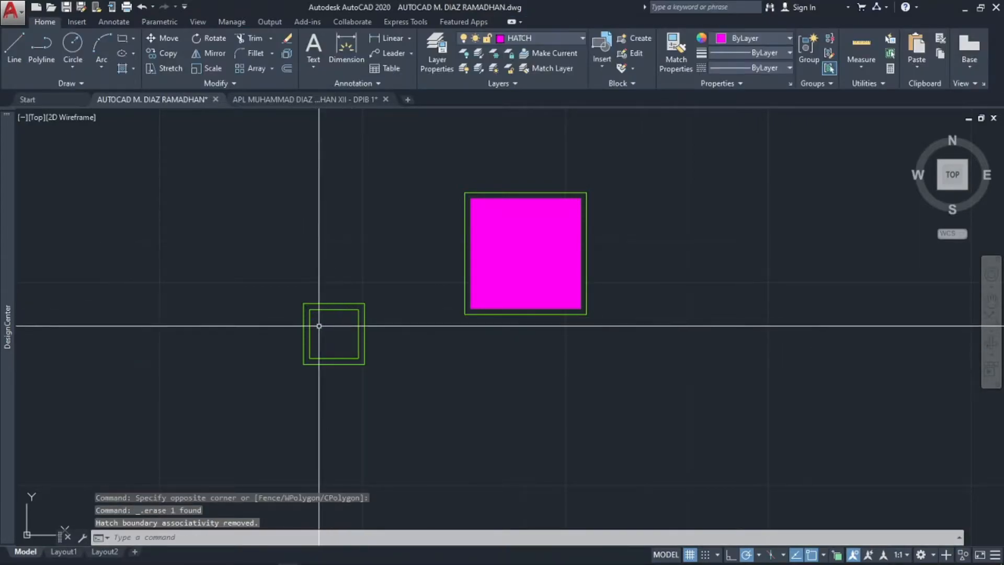
key("Return")
key("Escape")
- Fill the smaller square's inner area with a 2D Solid through its four inner corners on the HATCH layer
type("so")
key("Return")
left_click(310, 309)
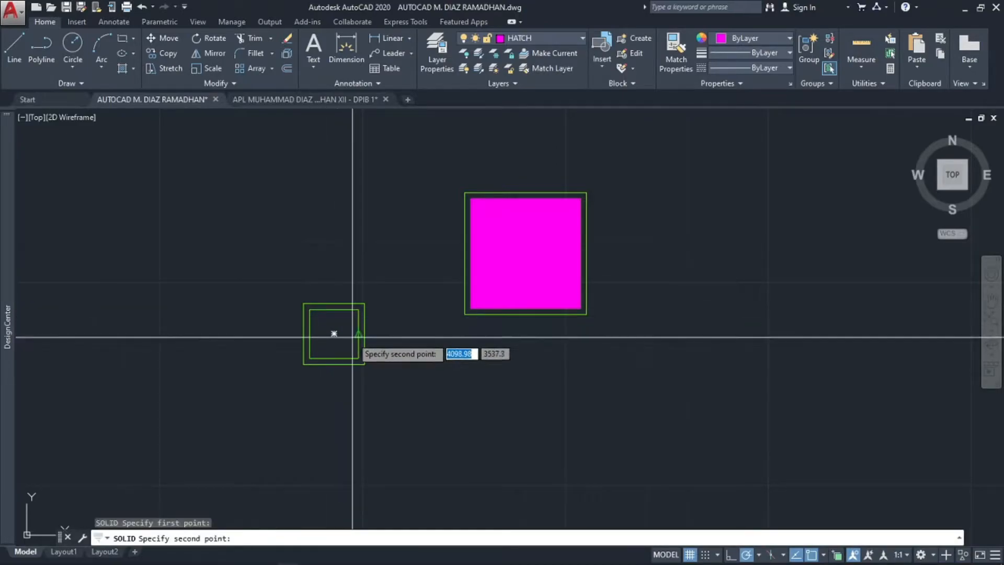
left_click(358, 309)
left_click(310, 358)
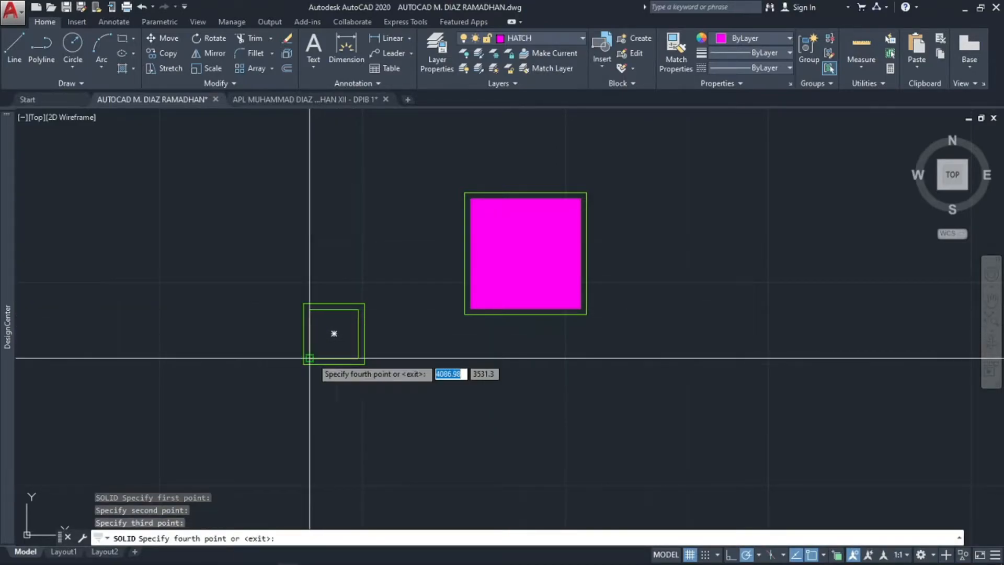
left_click(358, 359)
key("Escape")
key("Escape")
- Examine the filled column squares beside the plans and the column positions along the walls of both floor plans
scroll(417, 312, "down", 5)
scroll(428, 289, "down", 5)
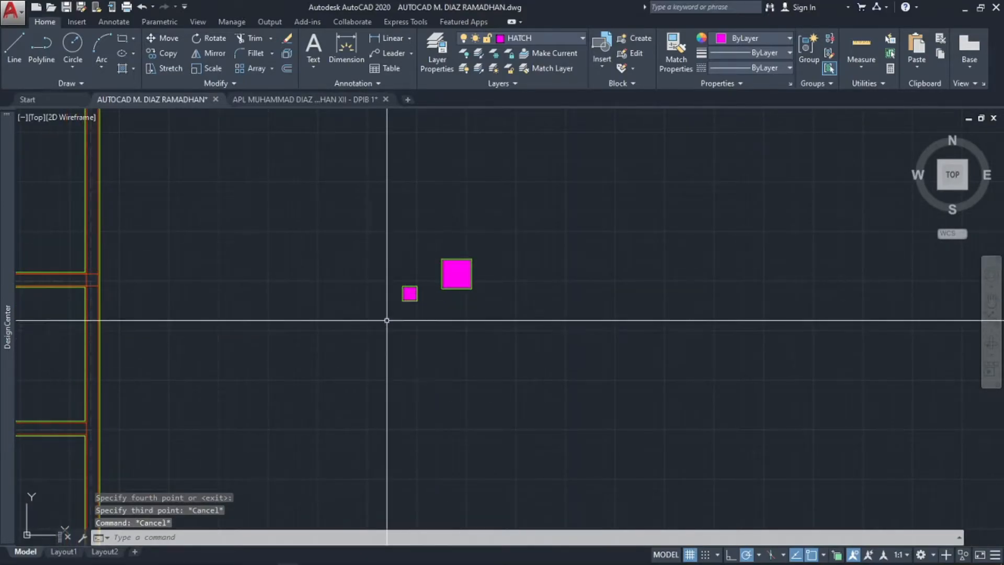
scroll(528, 259, "down", 6)
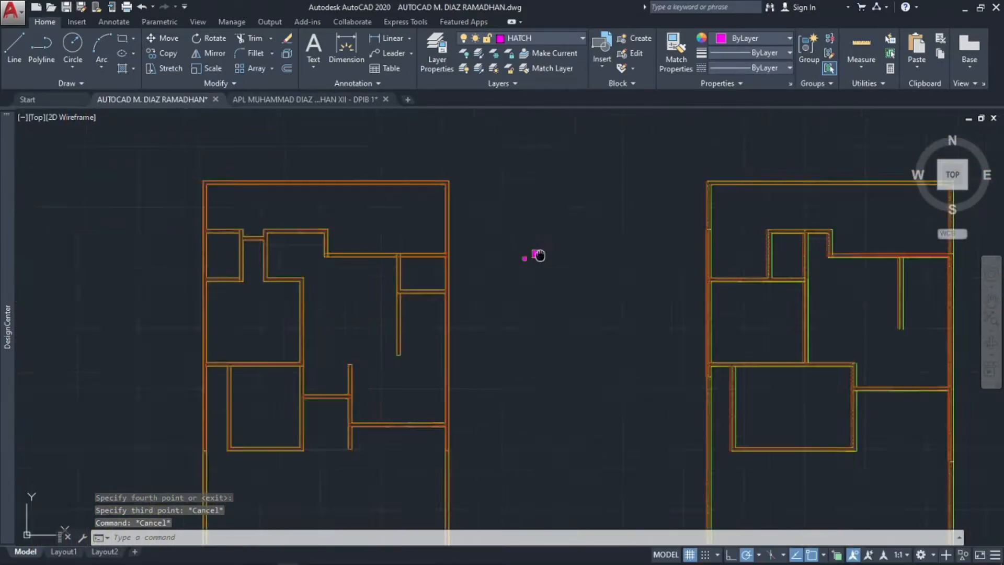
scroll(544, 246, "up", 2)
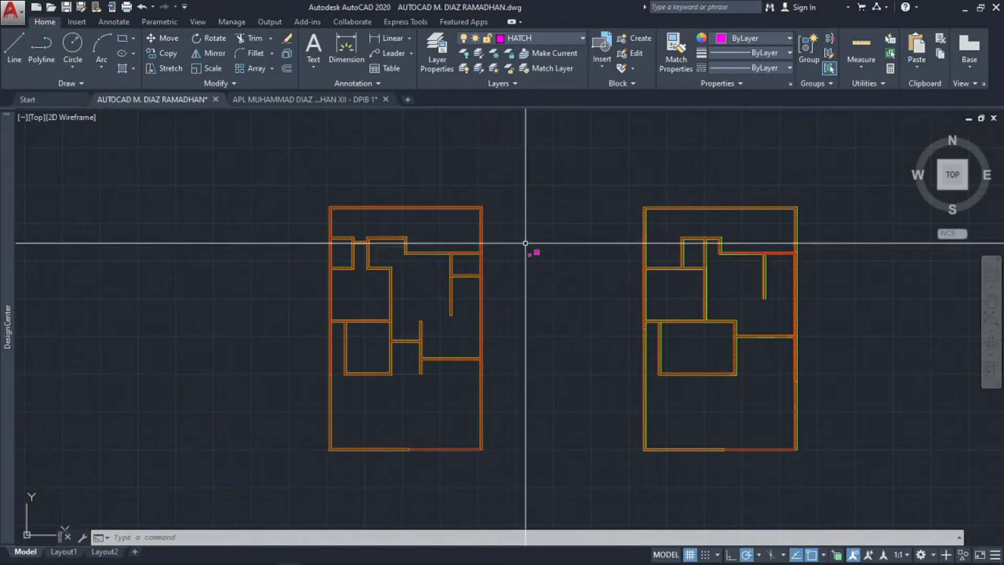
scroll(531, 259, "up", 5)
scroll(538, 244, "down", 5)
middle_click_drag(538, 243, 539, 238)
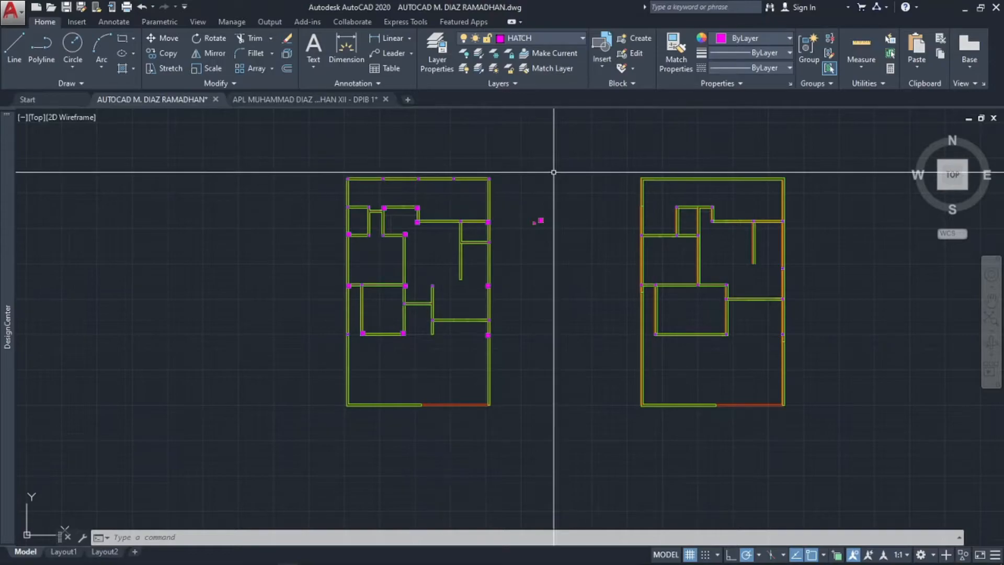
scroll(440, 206, "up", 2)
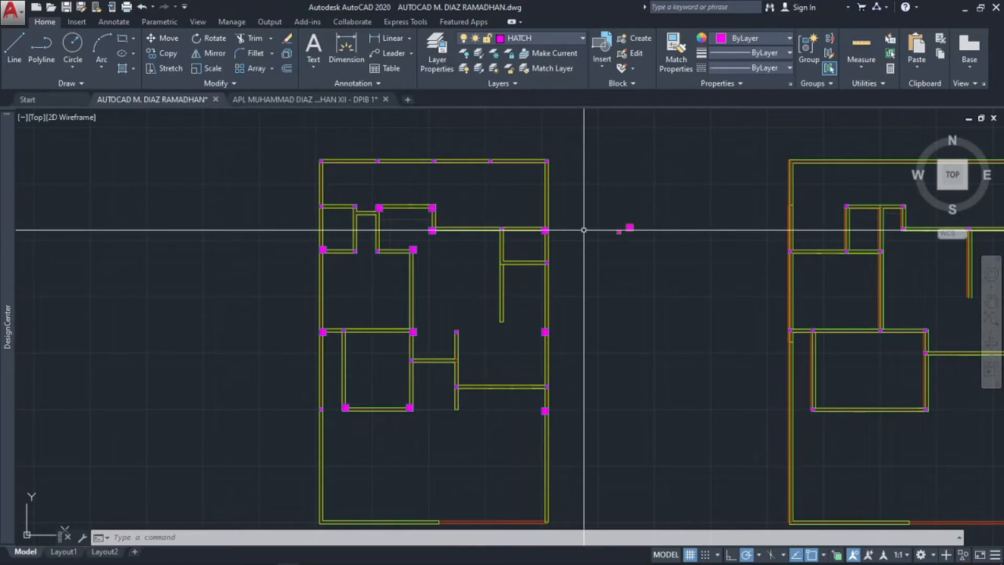
middle_click_drag(567, 264, 560, 222)
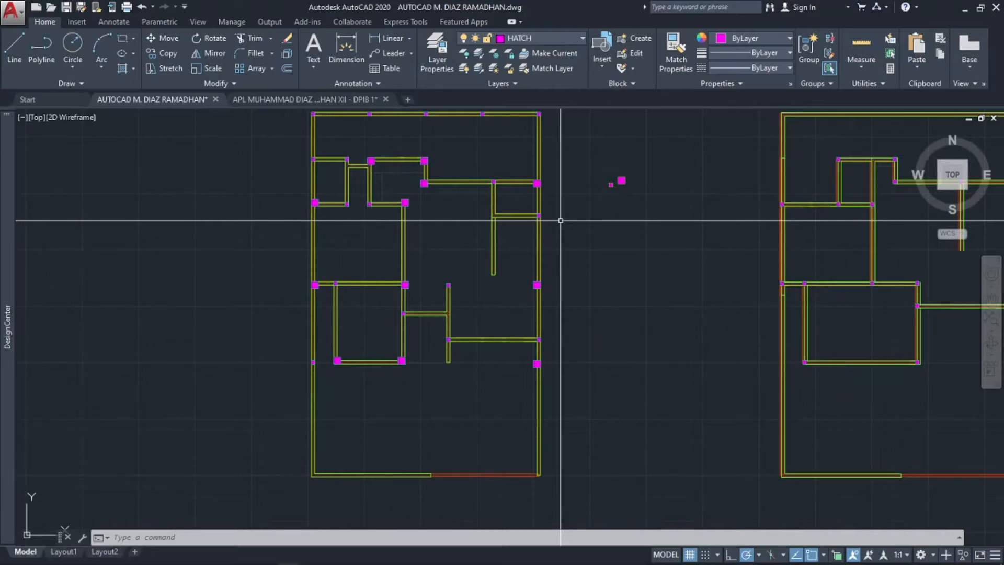
scroll(560, 221, "down", 3)
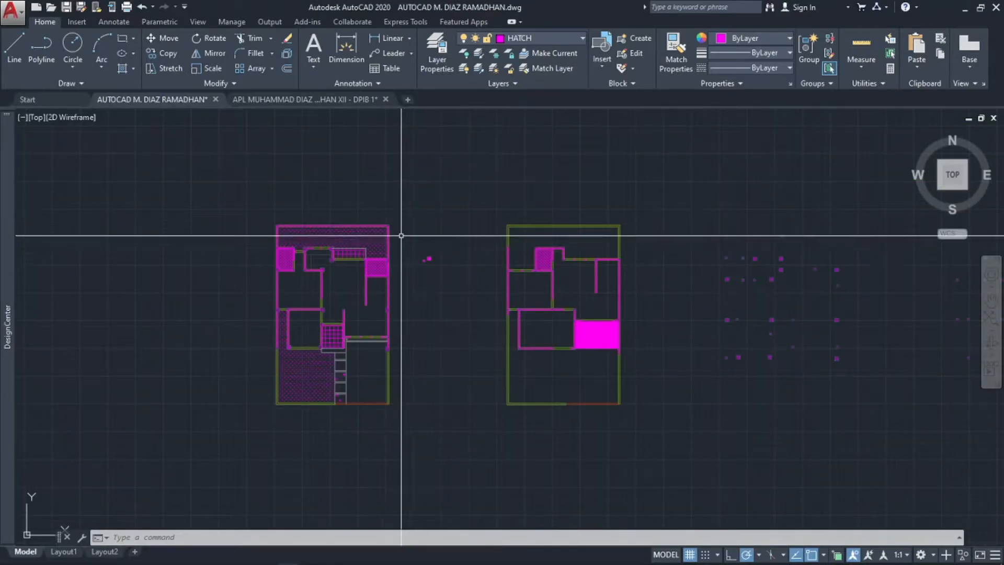
- Examine the hatching of the walls, columns, tiled floor and planted area around the upper-left room of the first plan
scroll(374, 261, "up", 3)
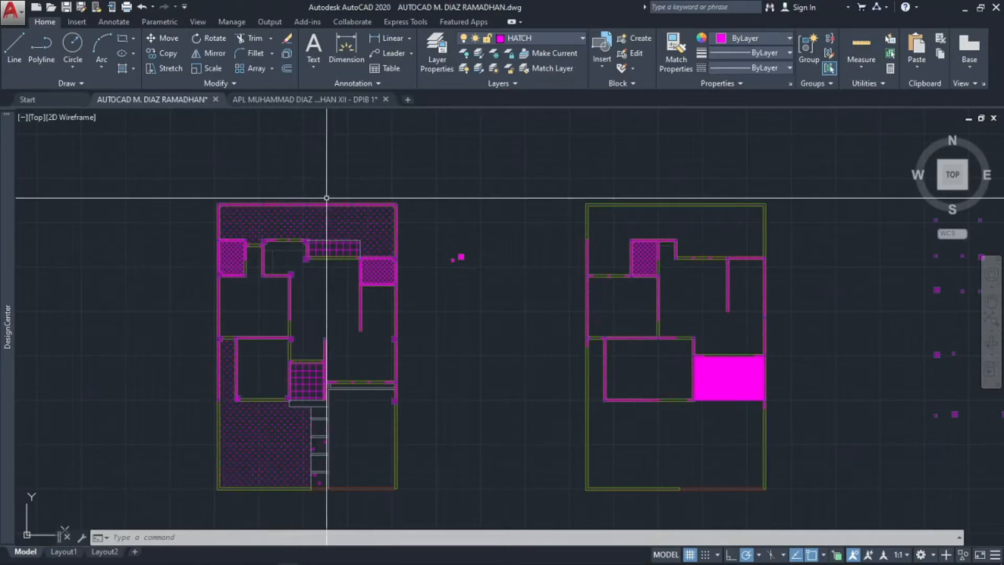
scroll(215, 193, "up", 6)
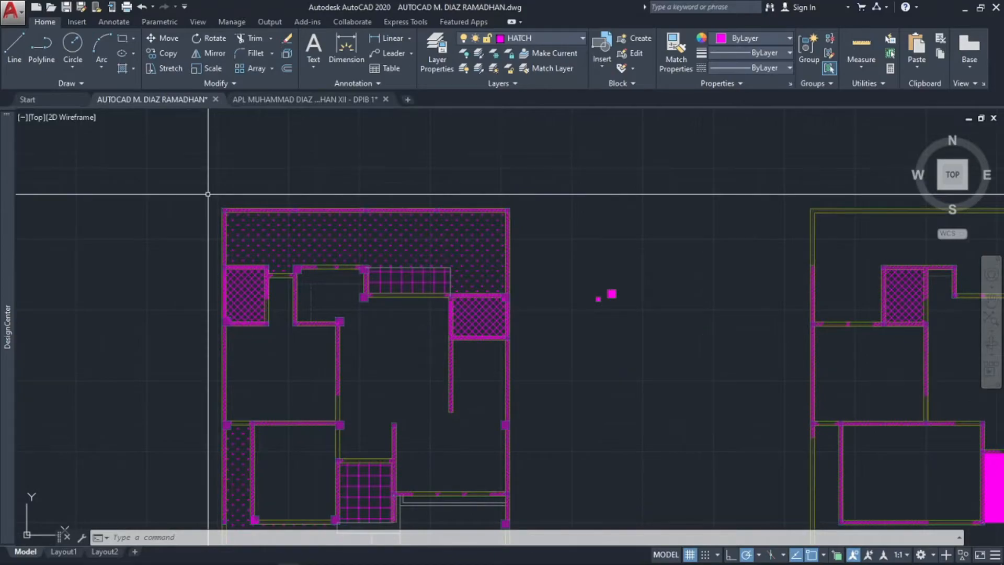
scroll(340, 222, "up", 2)
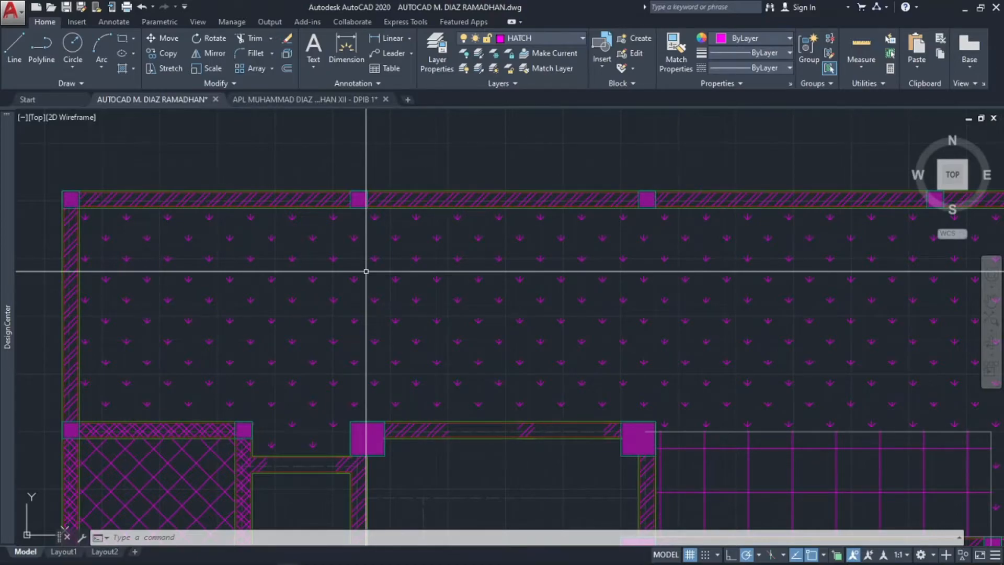
scroll(366, 271, "down", 5)
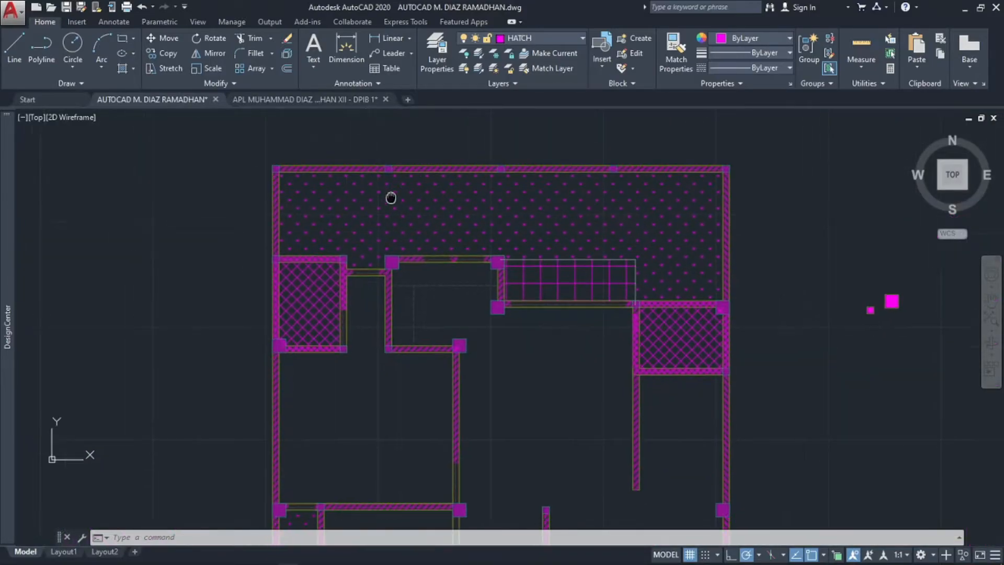
scroll(390, 197, "up", 10)
middle_click_drag(324, 219, 340, 197)
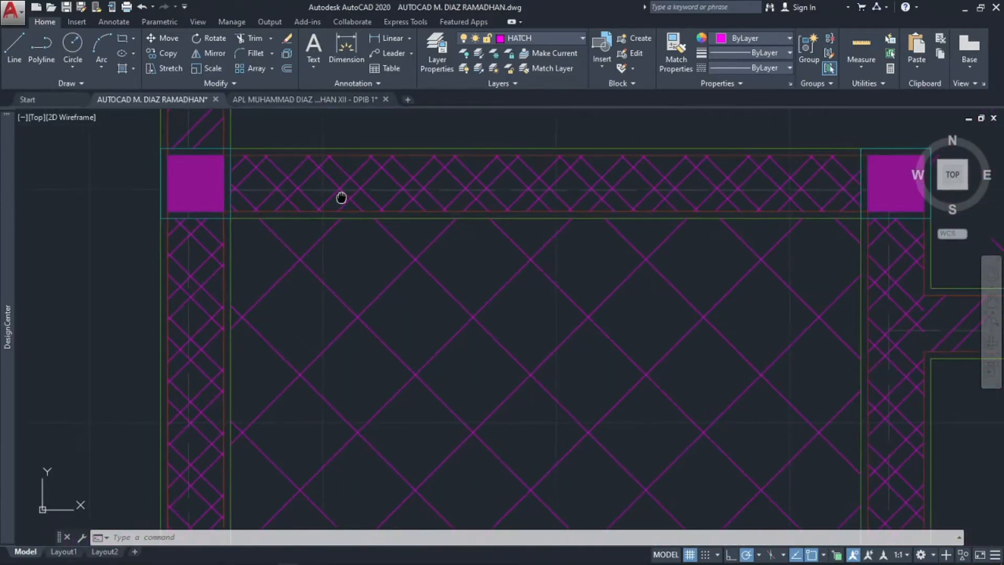
scroll(340, 197, "down", 2)
scroll(348, 187, "up", 2)
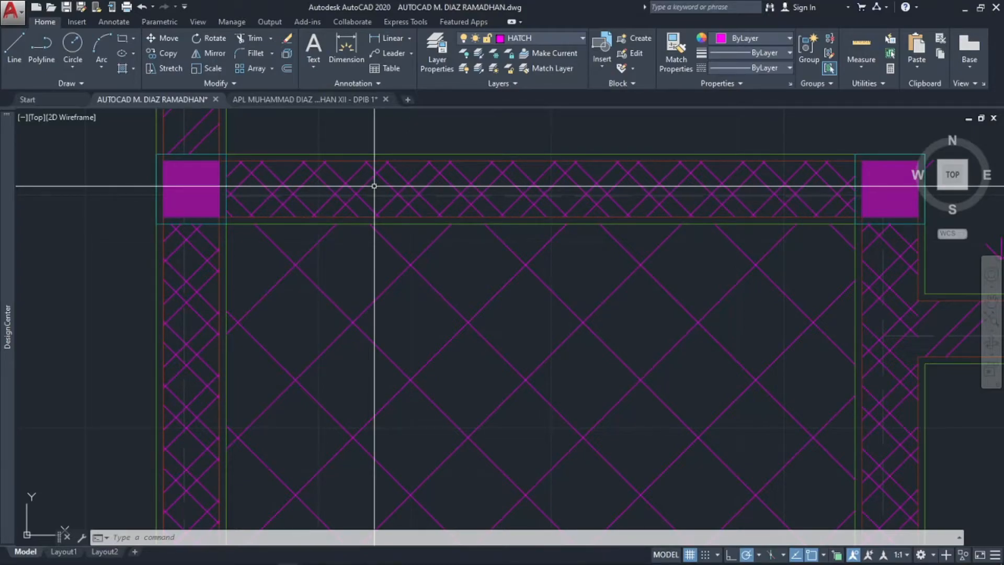
scroll(389, 190, "down", 5)
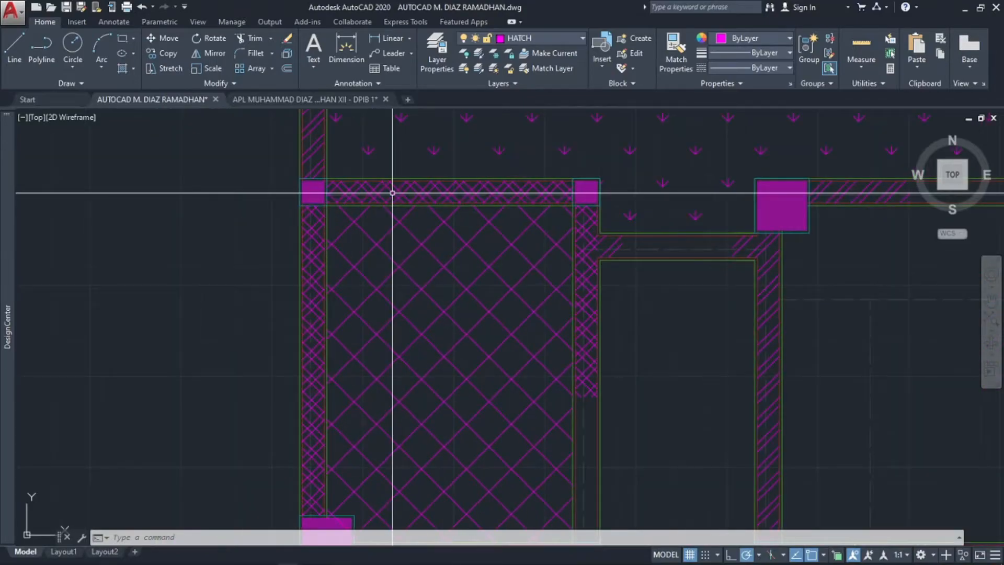
- Look over the hatching in the first plan's remaining rooms and compare it with the second plan
middle_click_drag(504, 325, 463, 243)
middle_click_drag(517, 348, 518, 194)
middle_click_drag(664, 259, 539, 205)
middle_click_drag(591, 237, 530, 397)
middle_click_drag(538, 322, 526, 373)
scroll(527, 374, "down", 4)
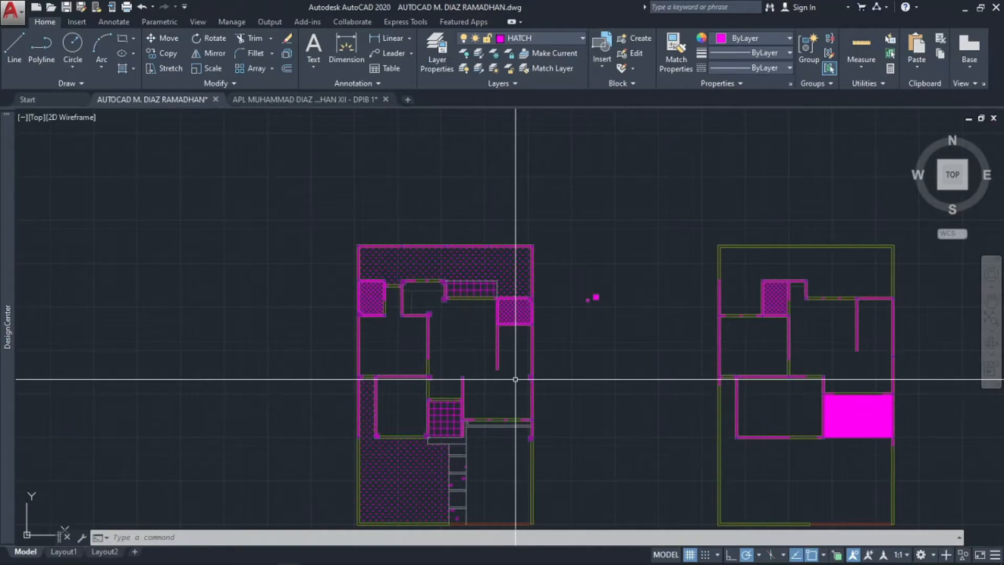
mouse_move(573, 375)
middle_mouse_down()
mouse_move(407, 304)
mouse_move(373, 422)
middle_mouse_up()
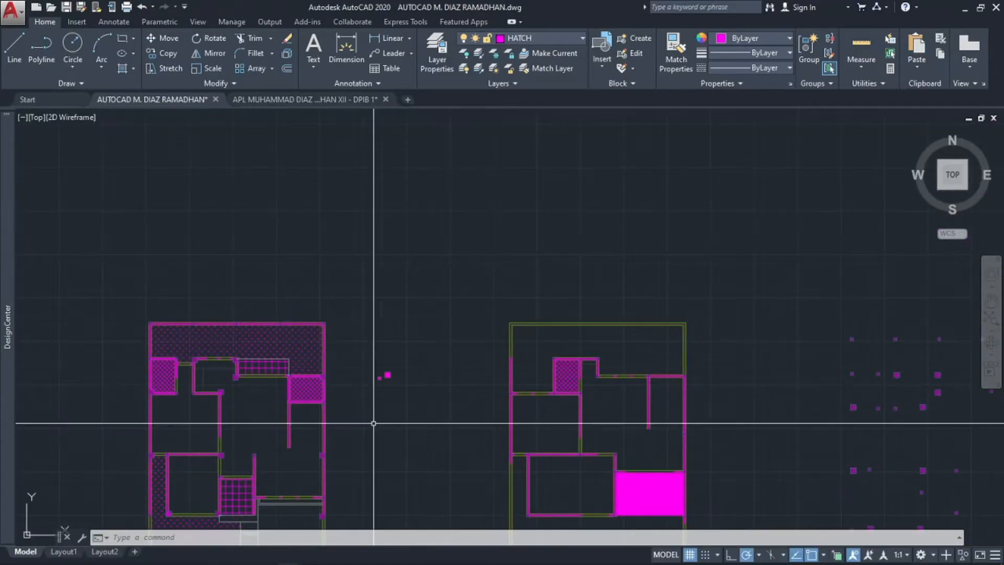
middle_click_drag(406, 305, 437, 402)
scroll(424, 327, "up", 6)
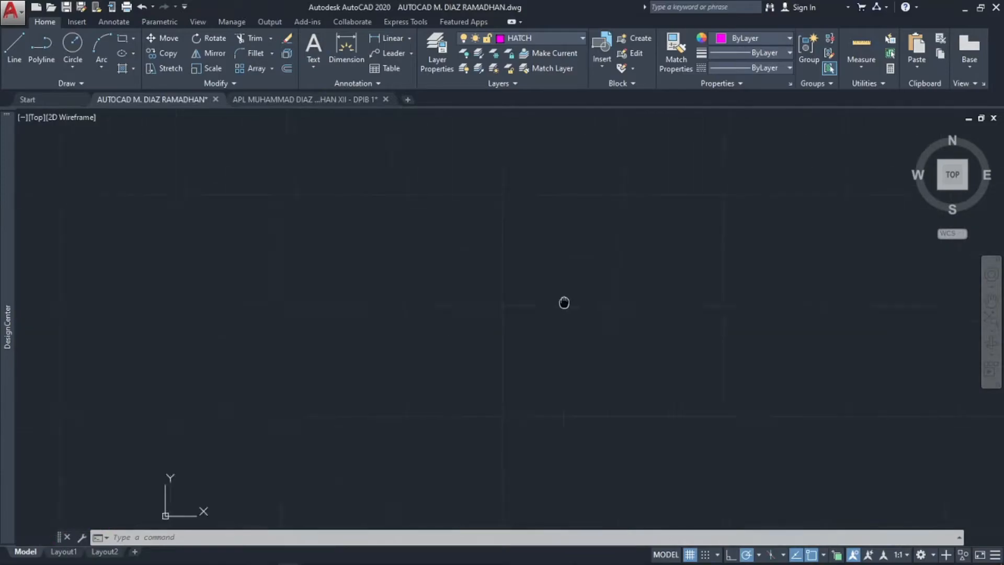
- Make KUSEN the current layer
scroll(523, 298, "down", 3)
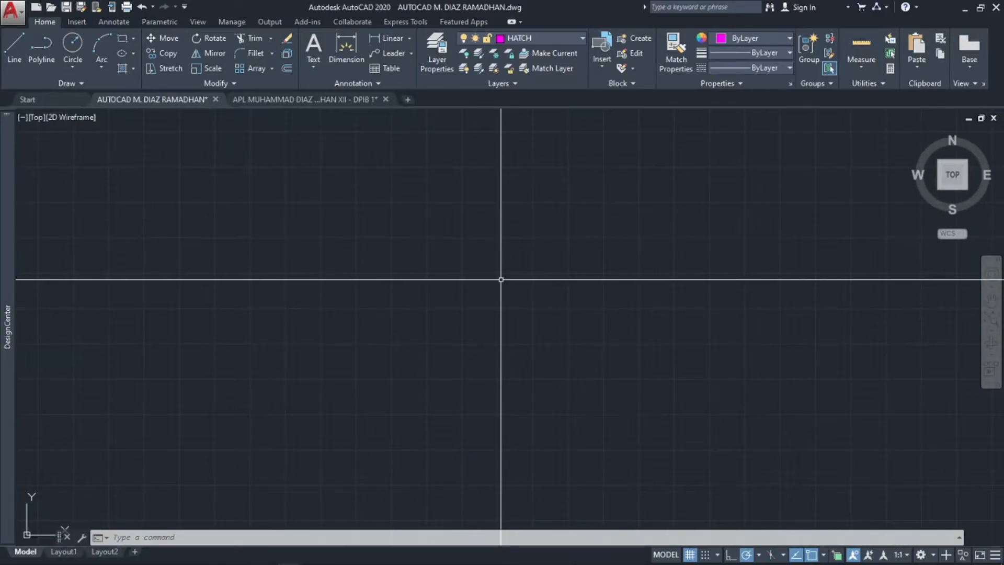
left_click(578, 37)
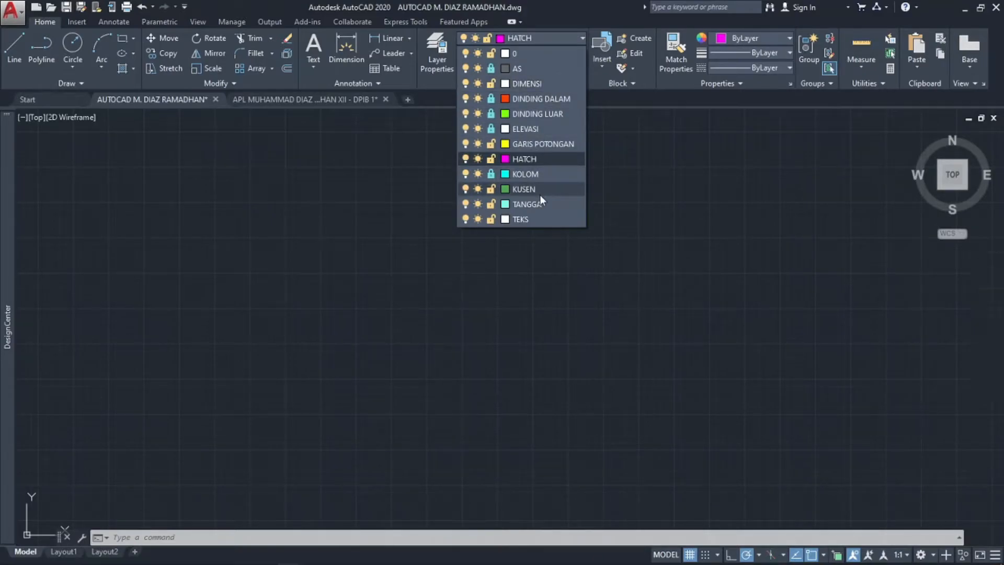
left_click(539, 193)
key("Escape")
key("Escape")
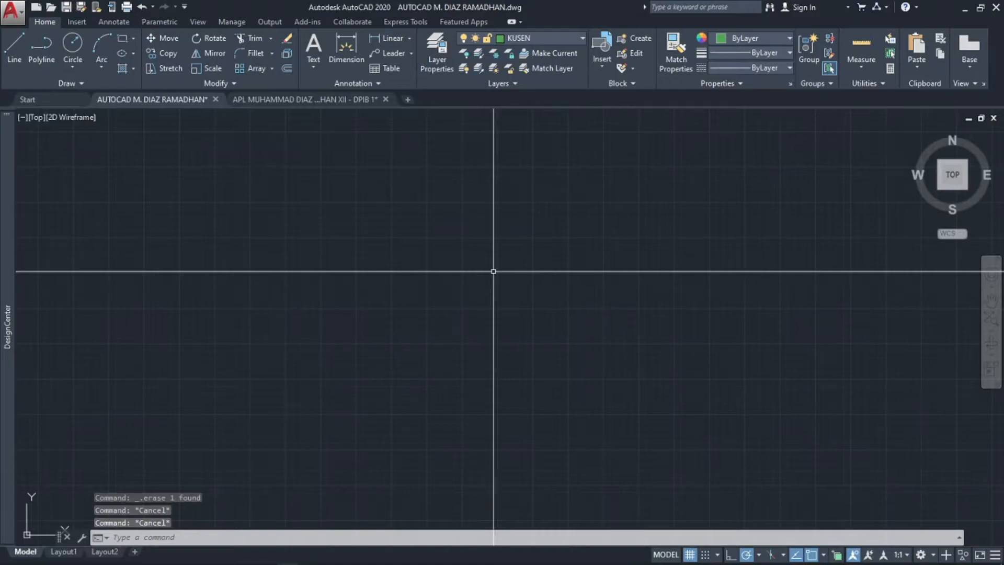
- Draw a rectangle 5 wide and 15 high in the empty area of the drawing
type("C")
key("Return")
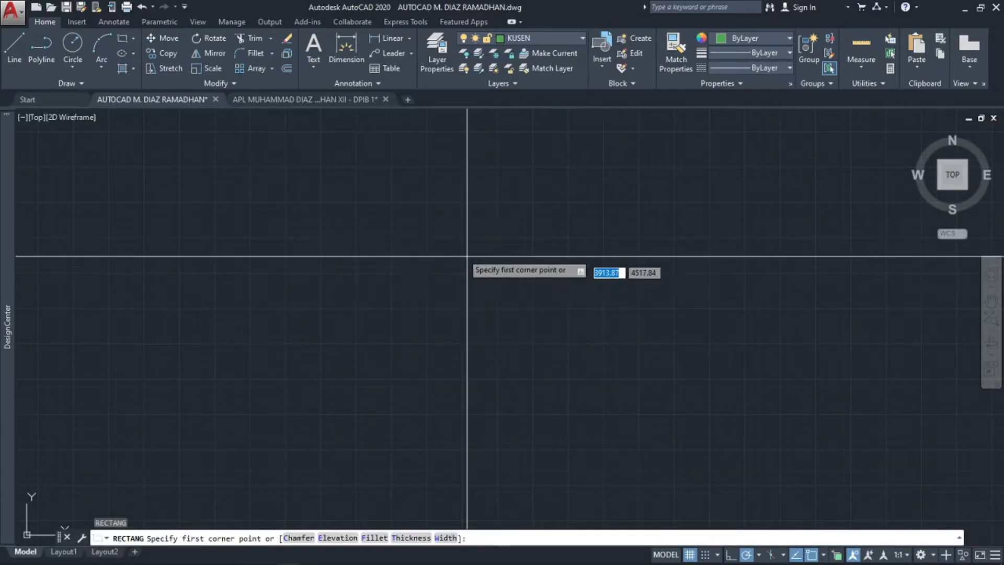
left_click(429, 234)
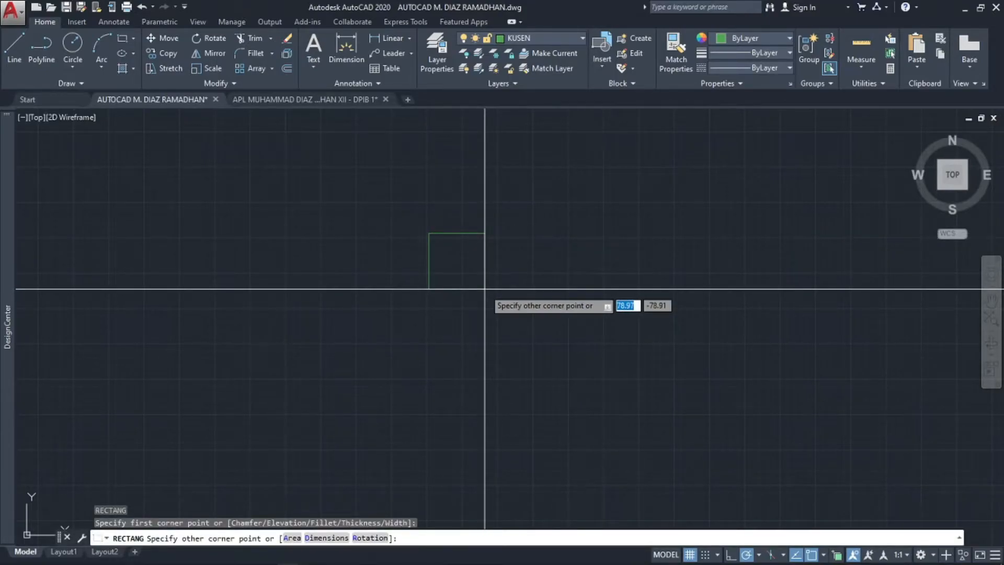
key("Tab")
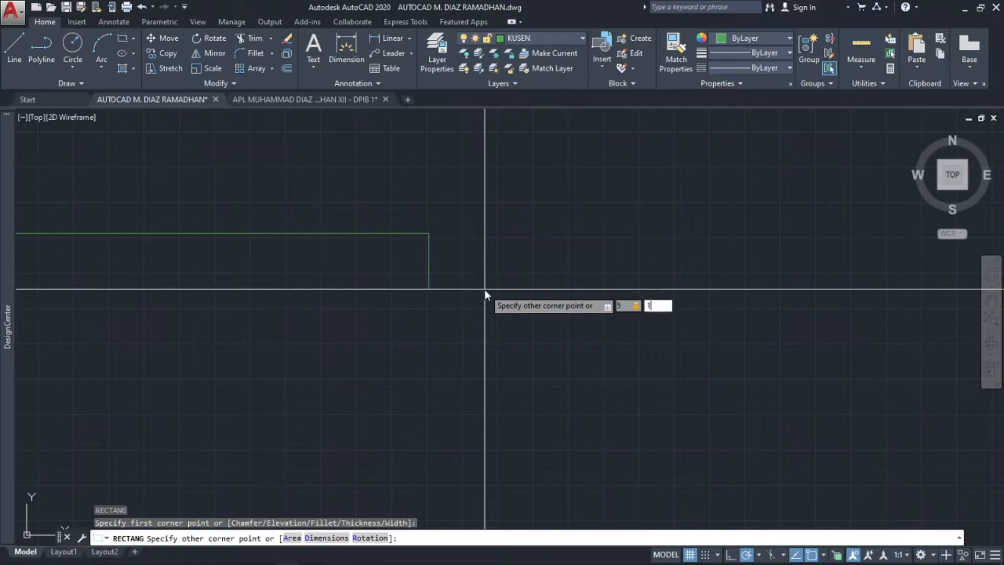
key("Return")
scroll(435, 250, "up", 4)
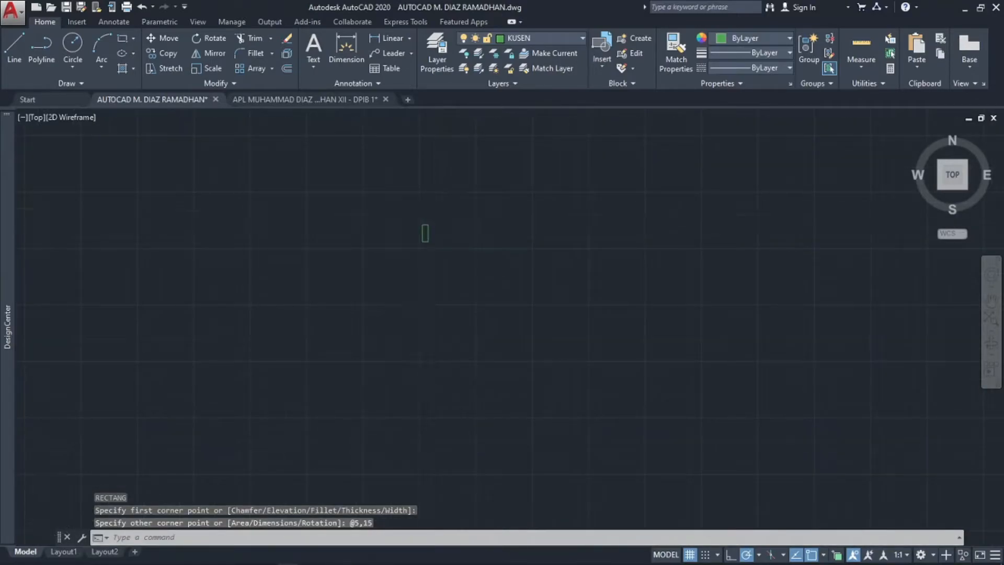
- Draw a second rectangle 4 wide and 1 high just beside the upper part of the 5 by 15 rectangle
scroll(435, 250, "up", 2)
type("REC")
key("Return")
left_click(428, 245)
type("4,1")
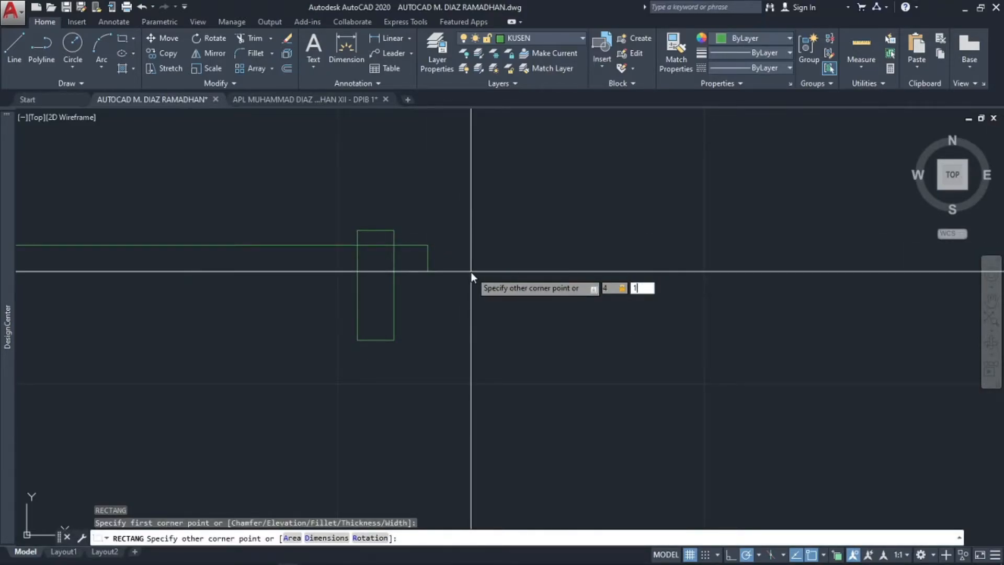
key("Return")
- Rotate the small rectangle so that its long side stands vertical
left_click(467, 222)
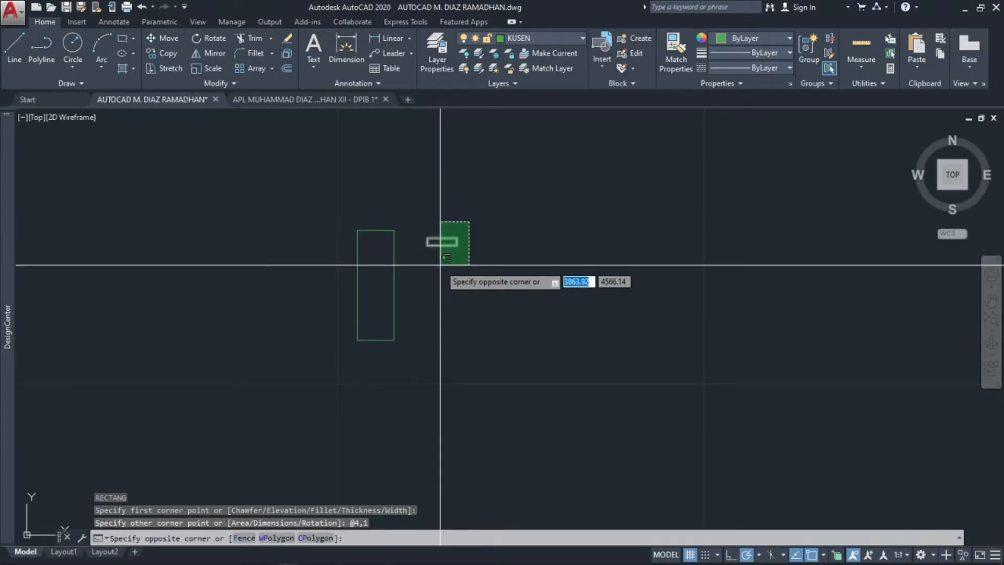
left_click(440, 265)
type("RO")
key("Return")
left_click(483, 265)
left_click(484, 244)
- Move the small rectangle by its upper-right corner onto the upper-right corner of the large rectangle
middle_click_drag(477, 290, 505, 251)
left_click(514, 233)
left_click(475, 314)
type("M")
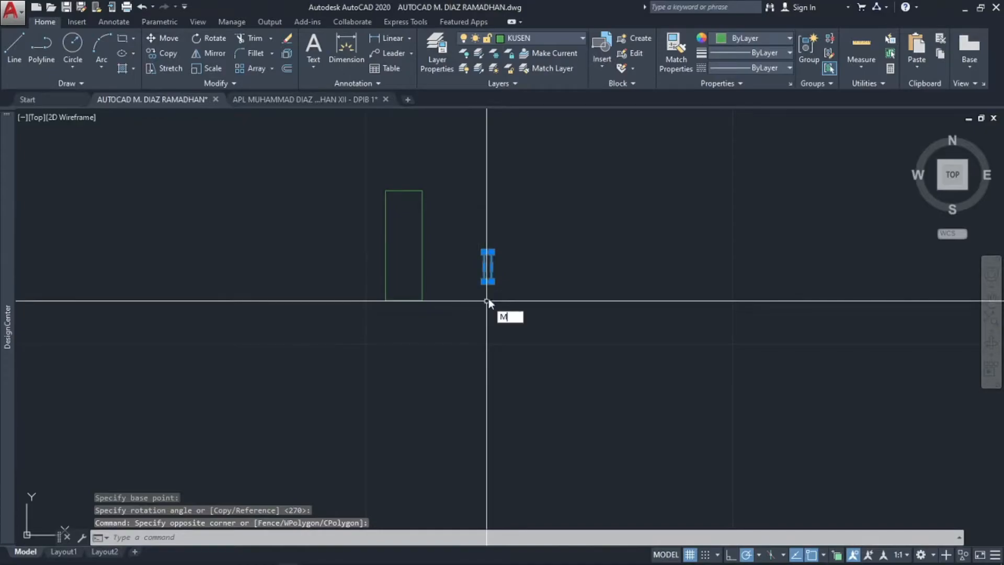
key("Return")
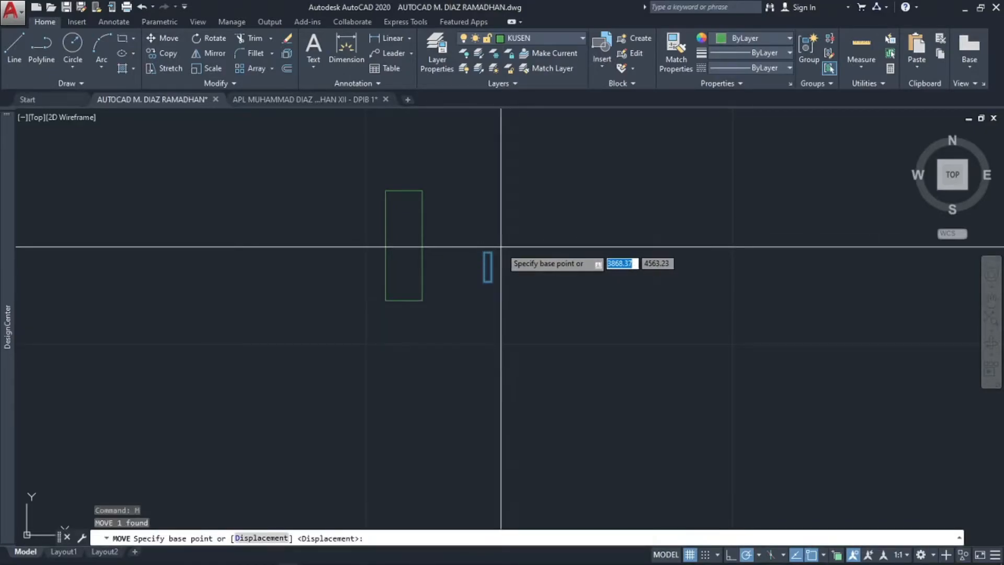
left_click(492, 252)
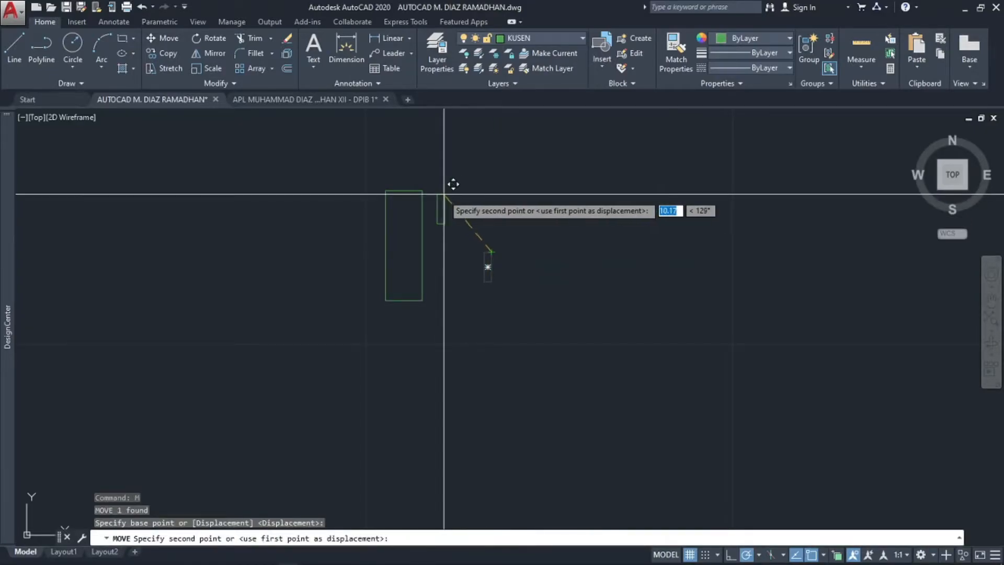
left_click(423, 191)
- Explode both rectangles into separate lines
left_click(459, 163)
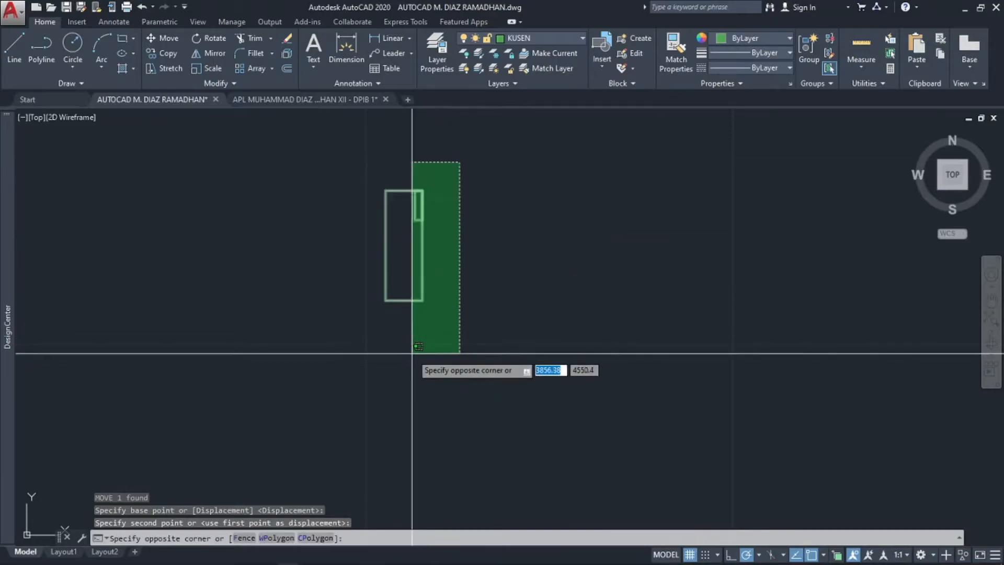
left_click(372, 385)
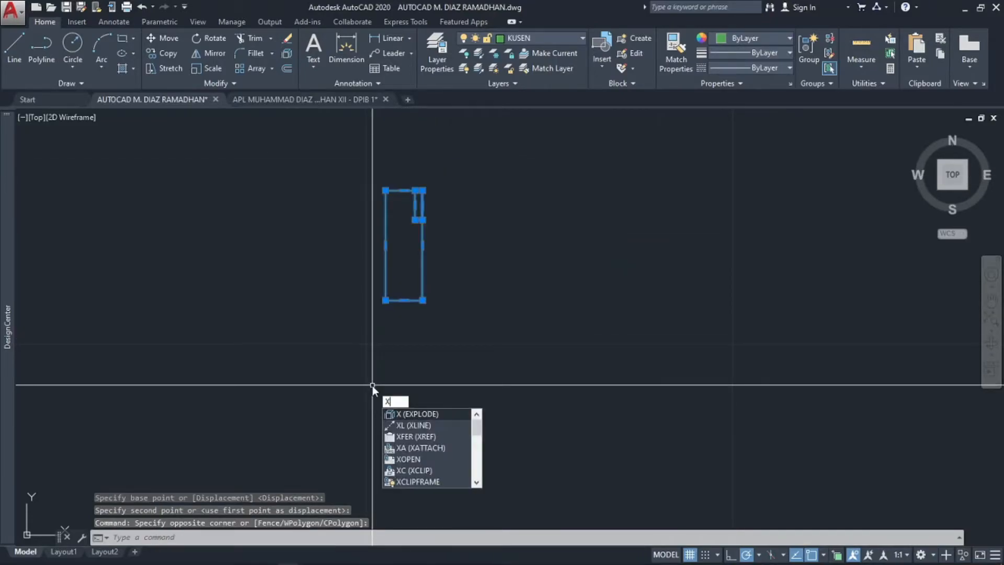
key("Return")
type("TR")
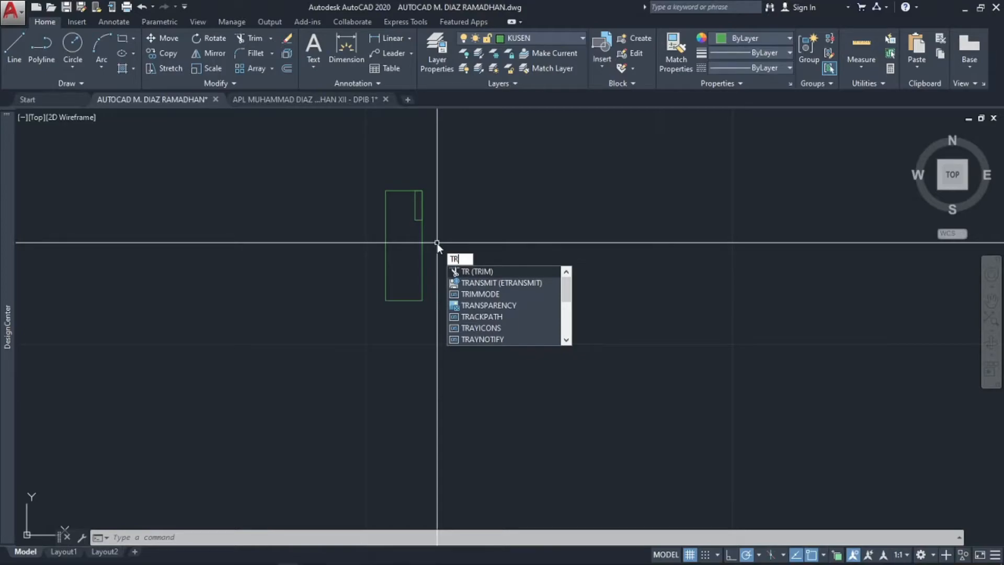
key("Return")
scroll(434, 219, "up", 4)
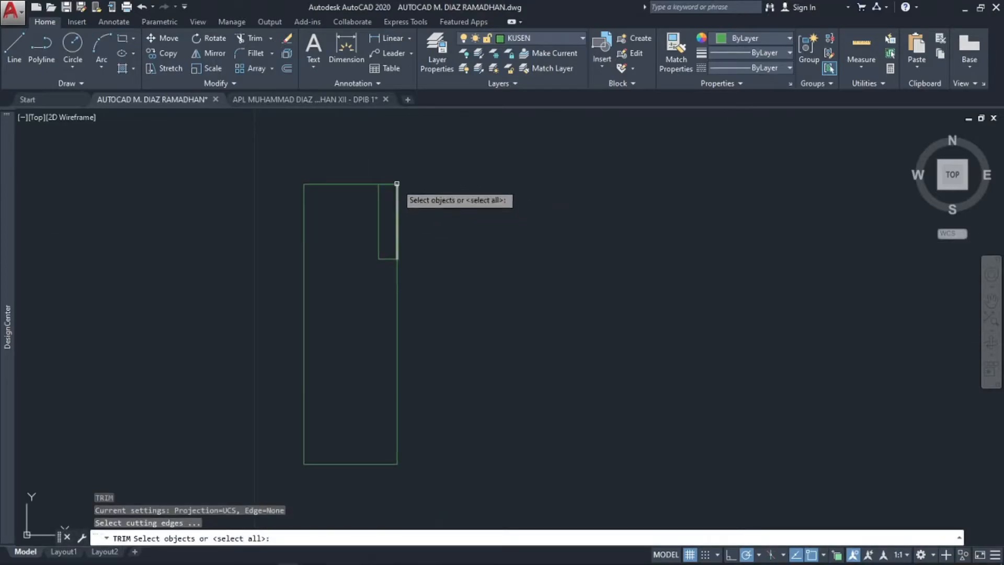
left_click(416, 240)
left_click(389, 170)
key("Escape")
key("Escape")
key("Escape")
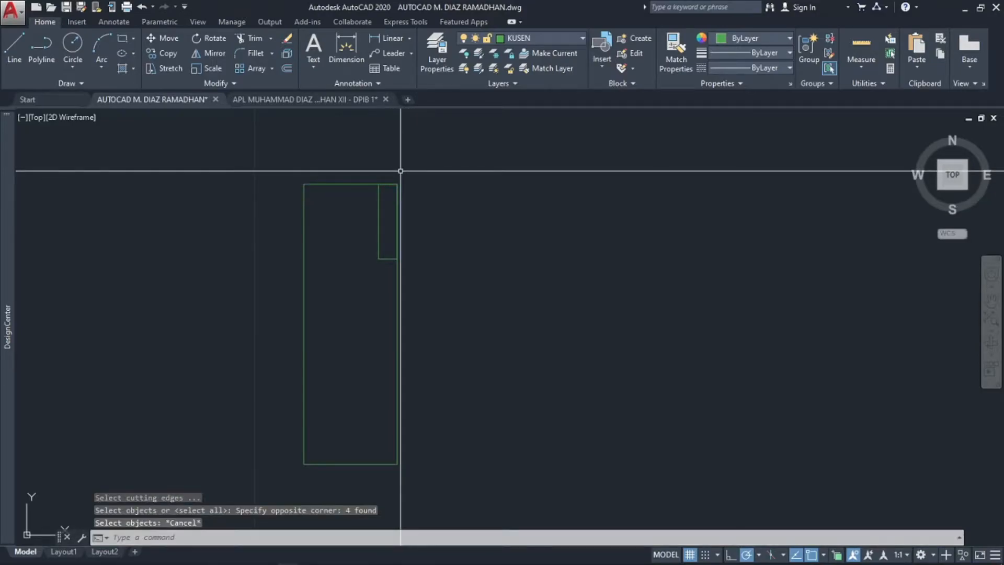
- Trim the large rectangle's edges where they overlap the small rectangle at the upper-right corner, using all objects as cutting edges
type("TR")
key("Return")
key("Return")
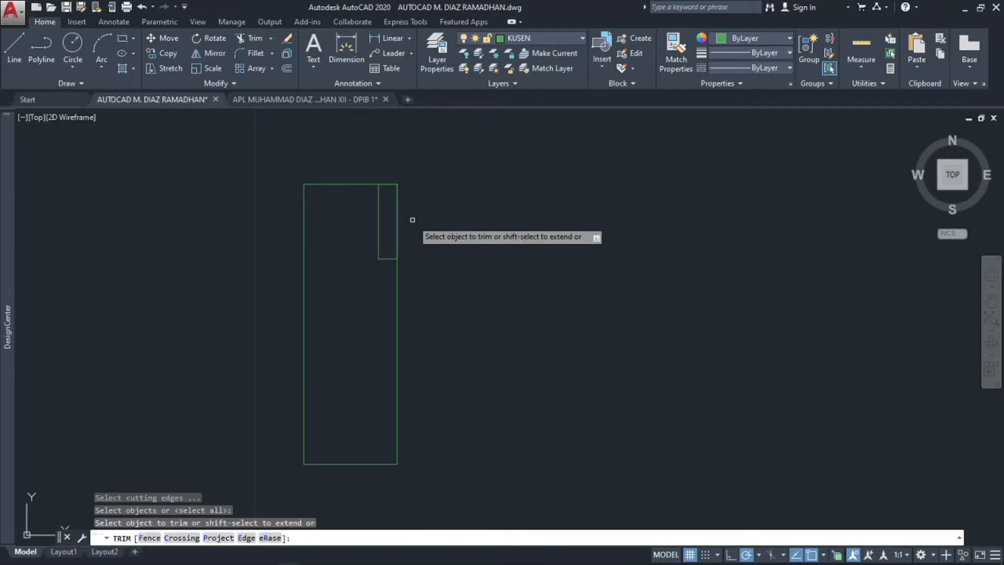
left_click(415, 218)
left_click(389, 167)
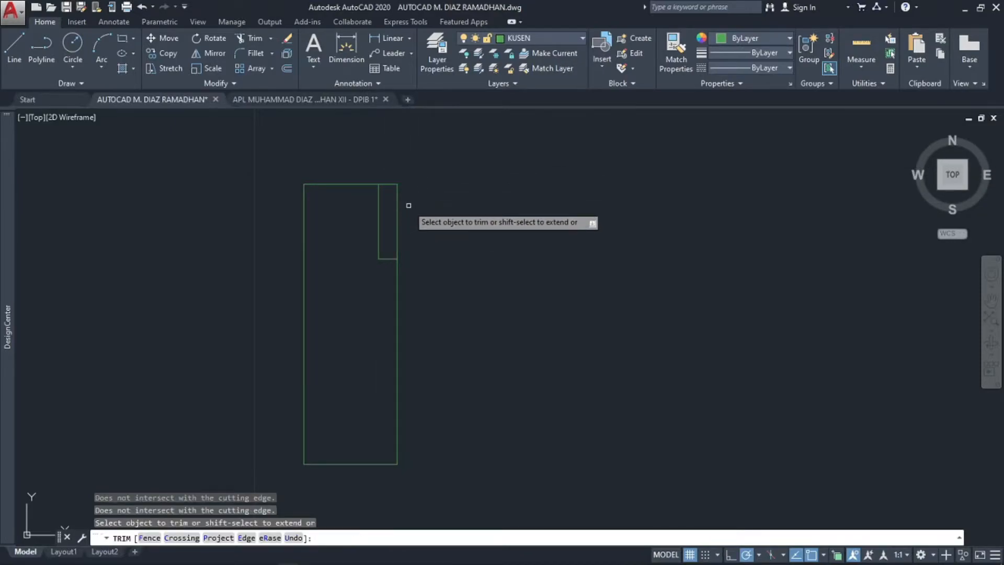
- Erase the small rectangle's top and right edges to open a notch in the frame profile's upper-right corner
left_click(412, 189)
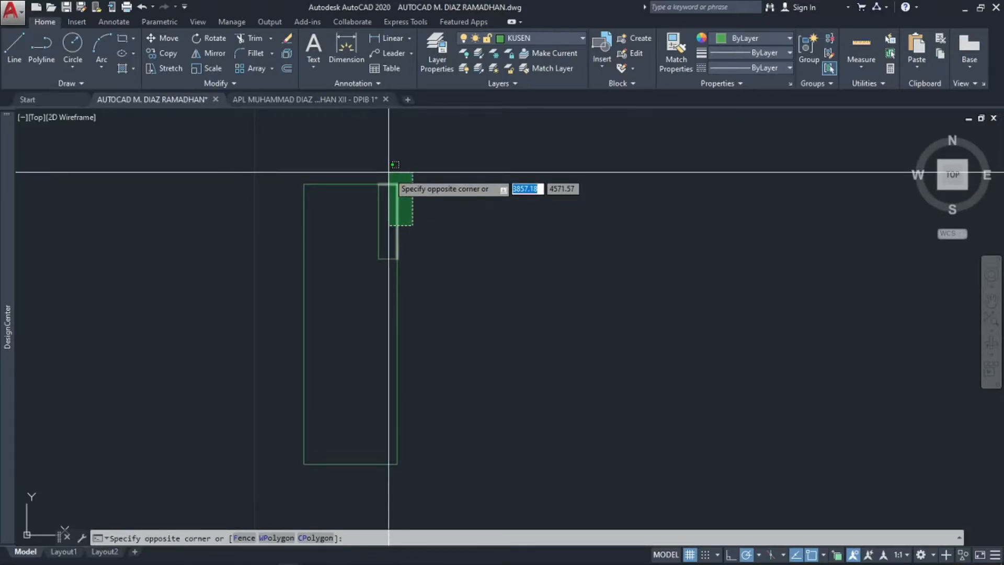
left_click(389, 172)
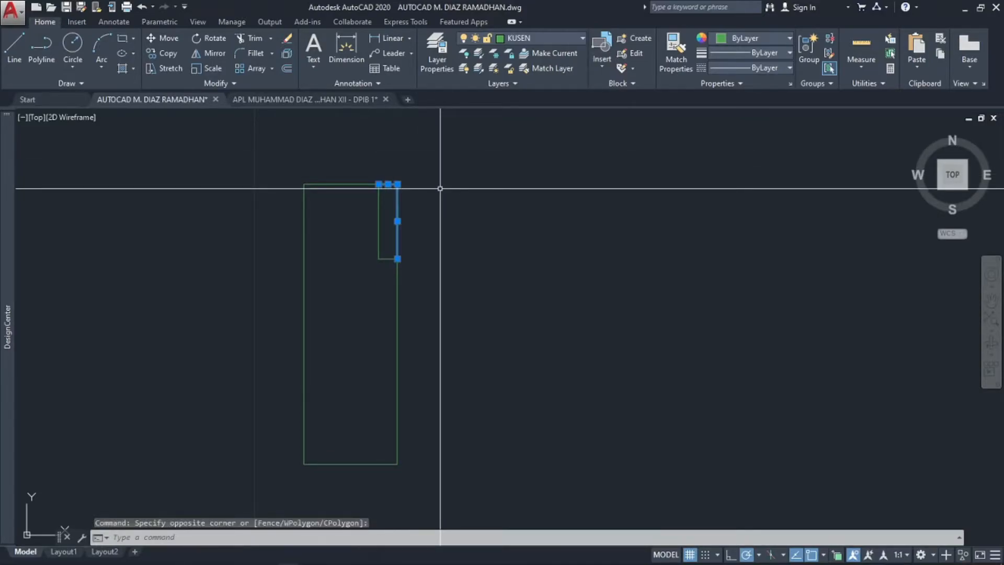
key("Delete")
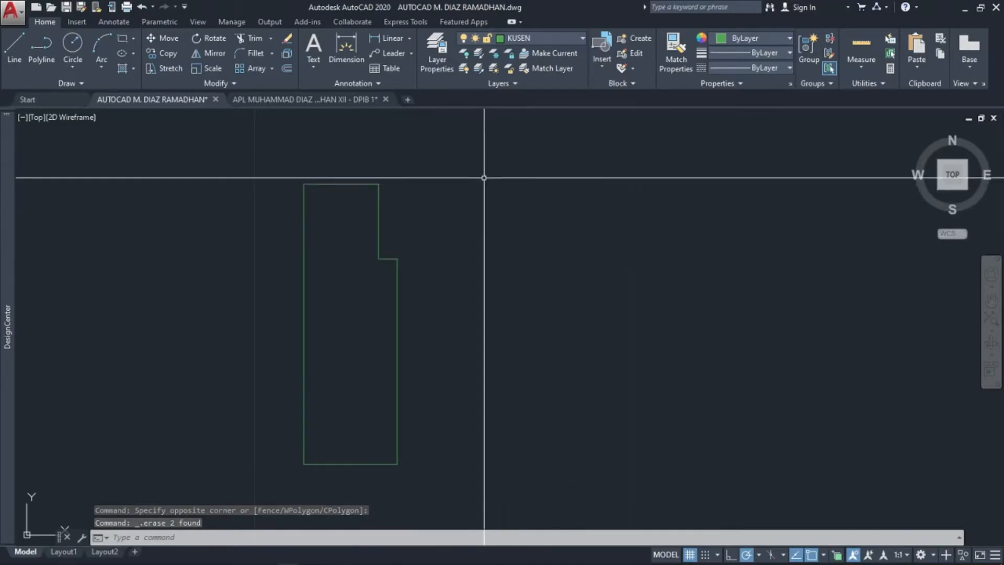
left_click(450, 183)
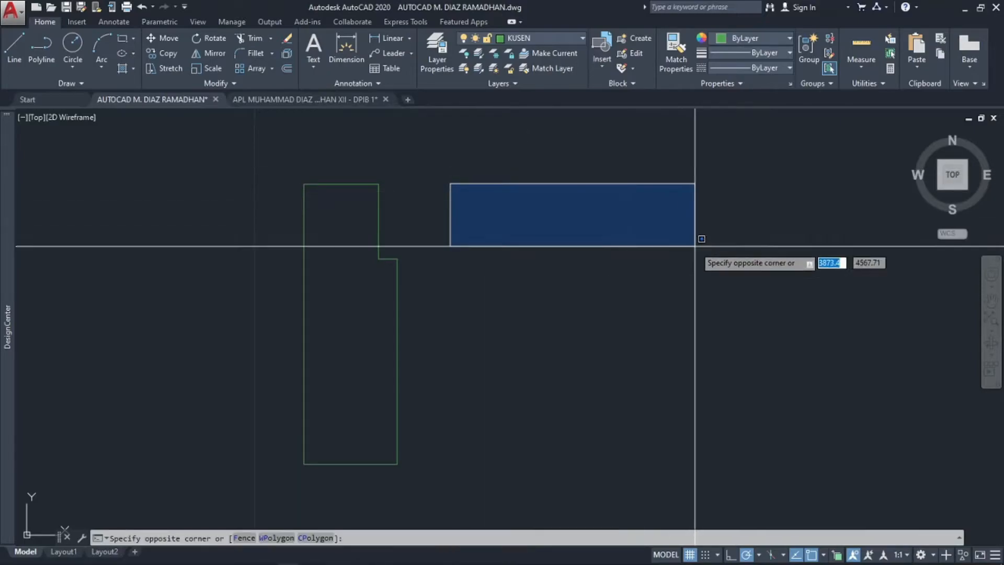
left_click(756, 286)
left_click(646, 176)
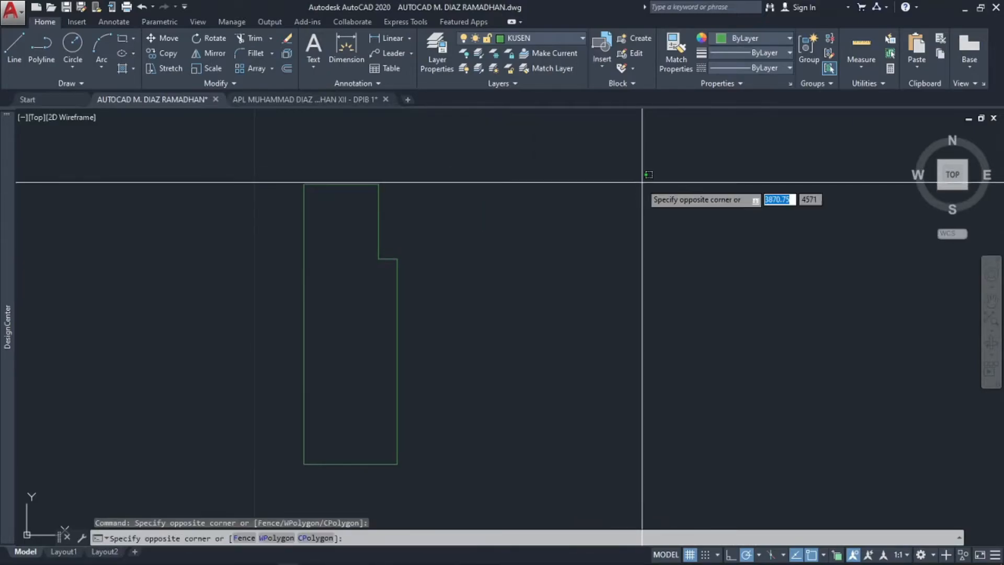
left_click(515, 275)
middle_click_drag(438, 187, 460, 176)
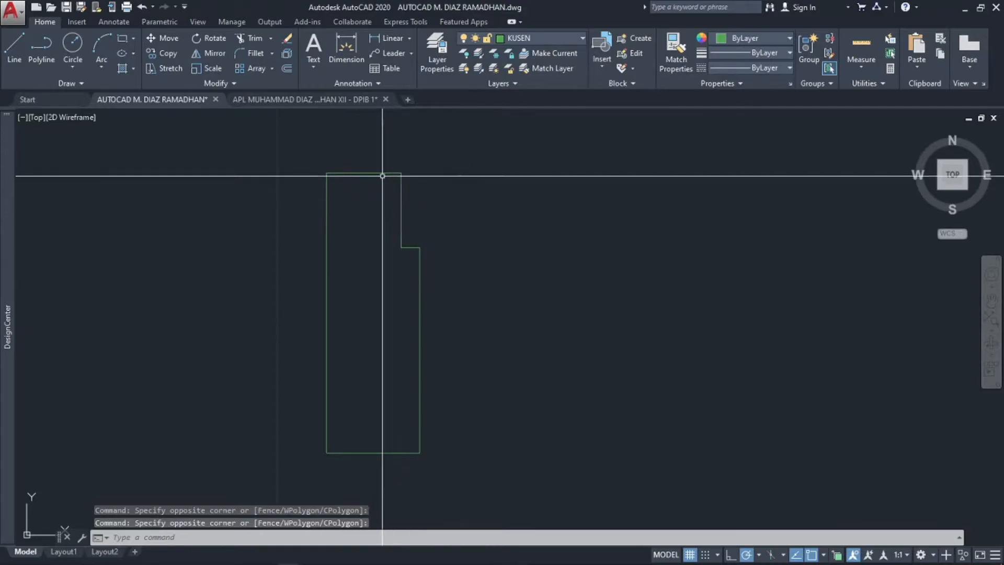
- Try to move the notched profile's long left edge separately from its other lines
left_click(250, 143)
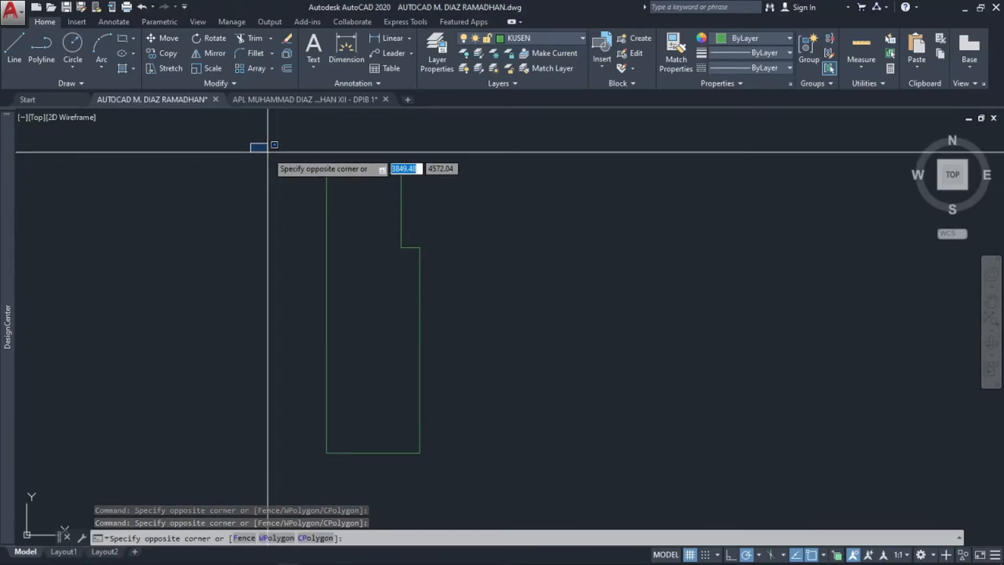
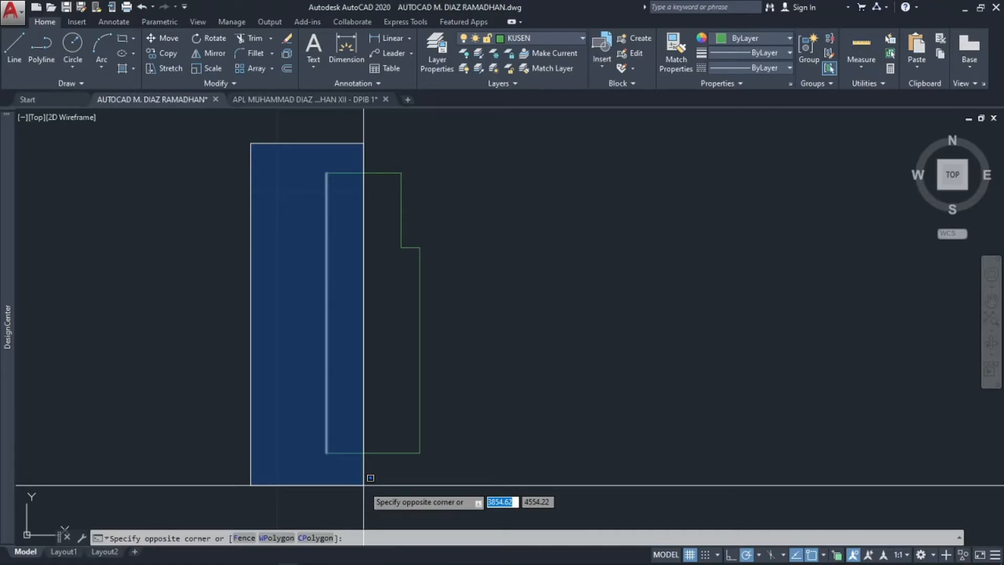
left_click(363, 486)
type("m")
key("Return")
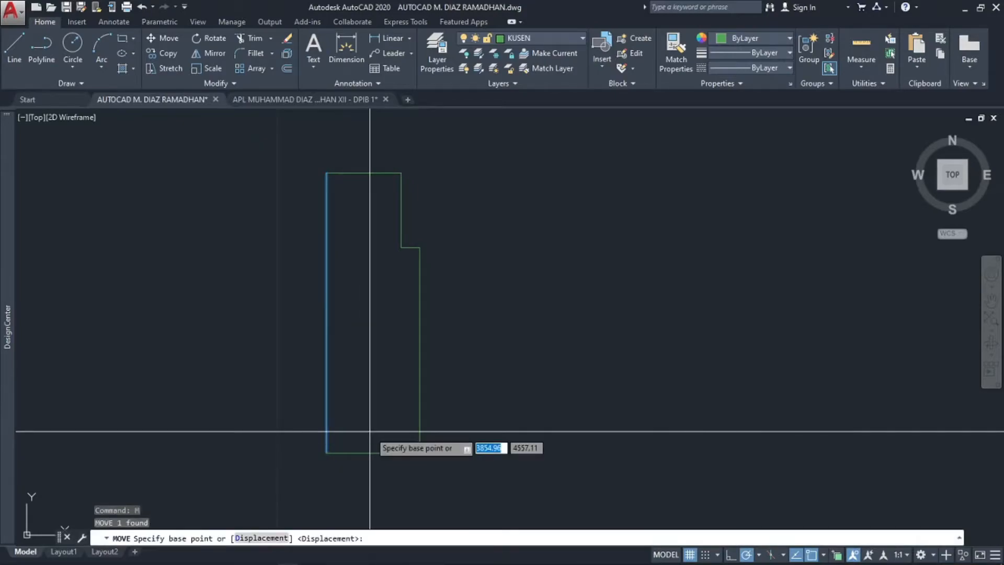
left_click(370, 412)
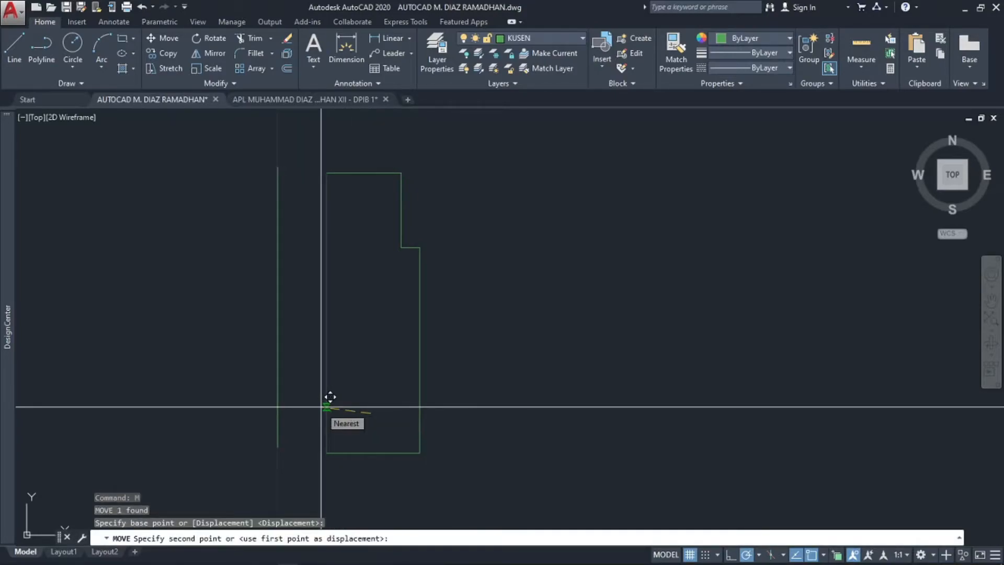
key("Escape")
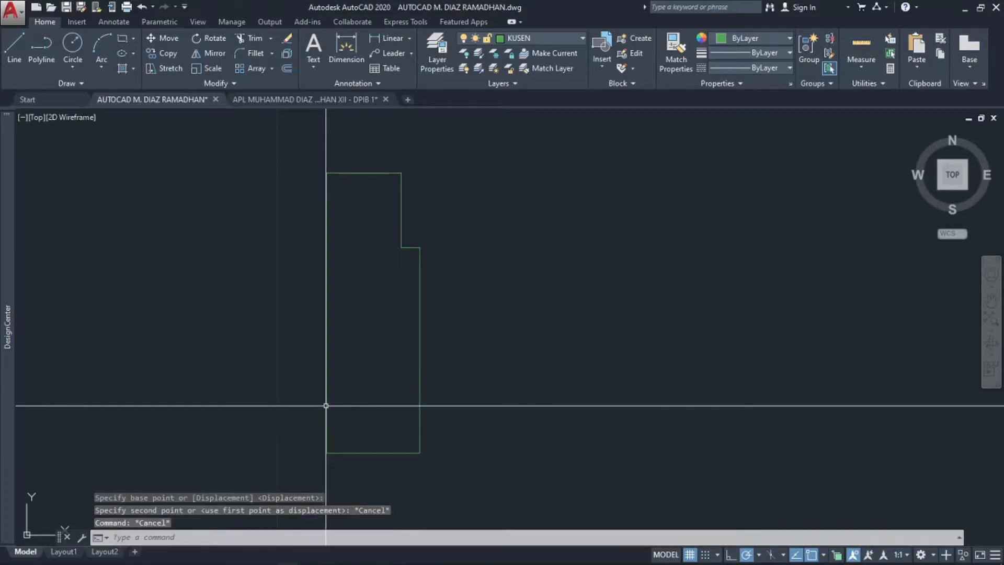
left_click(501, 150)
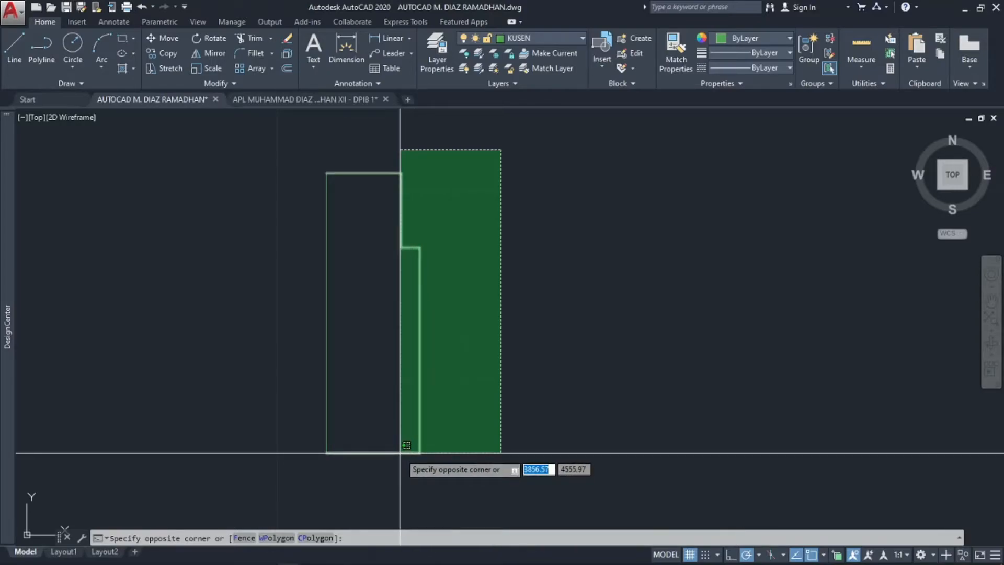
key("Escape")
key("Escape")
key("Escape")
- Draw a horizontal line in the empty space to the right of the notched profile
middle_click_drag(513, 403, 457, 422)
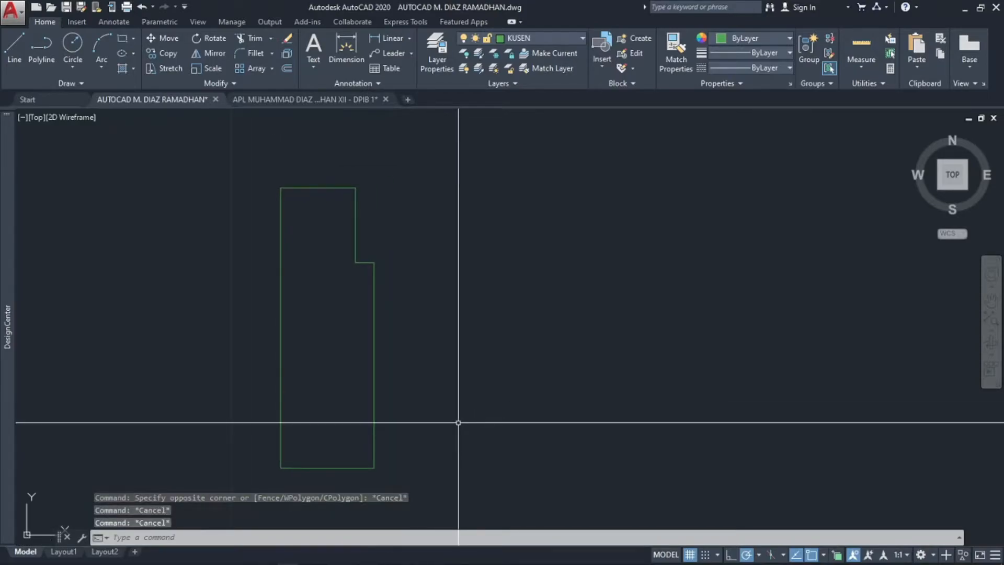
type("l")
key("space")
left_click(498, 234)
left_click(669, 234)
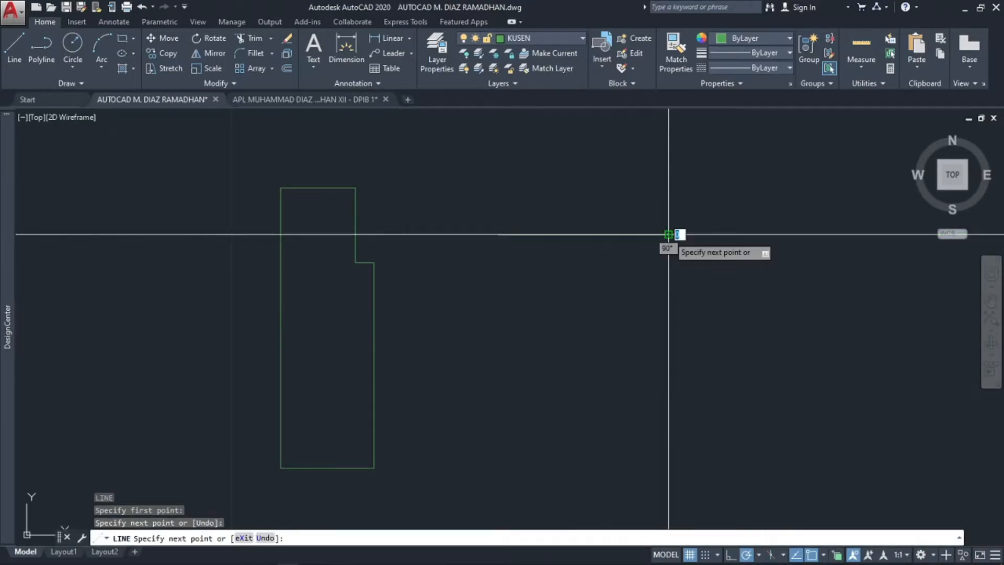
key("Escape")
- Draw a second horizontal line about 4.57 units long just below the first line beside the notched profile
type("l")
key("space")
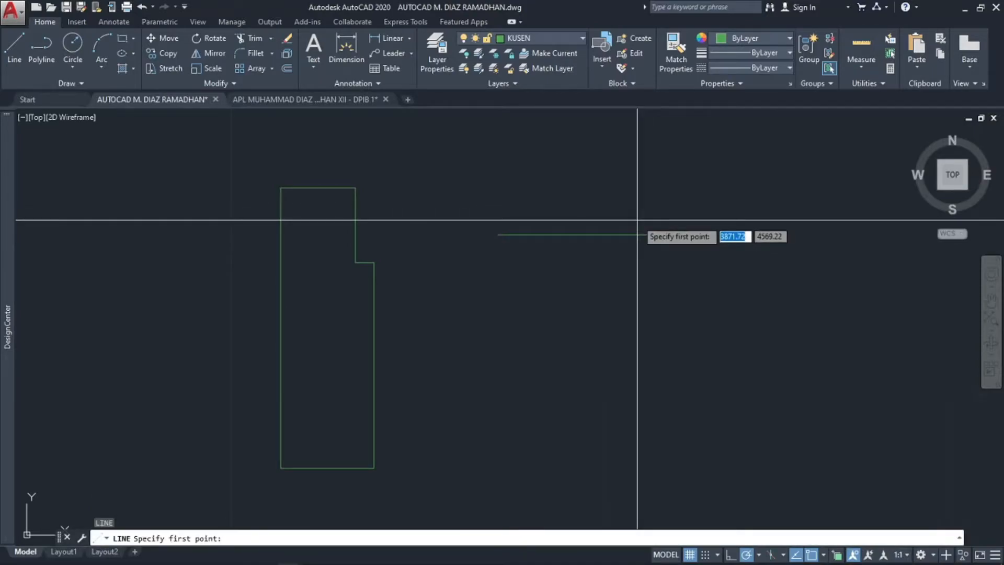
left_click(563, 247)
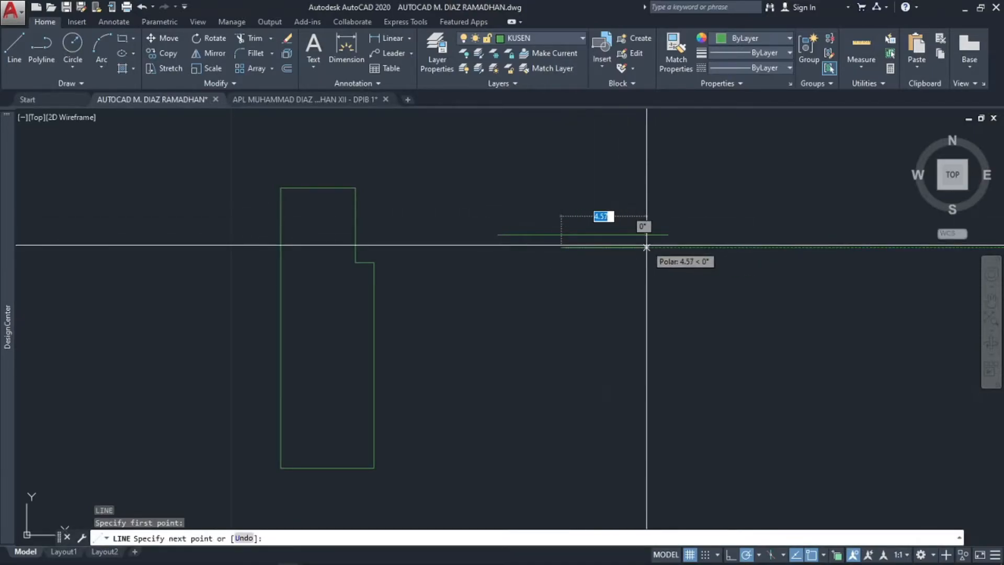
left_click(646, 247)
key("Escape")
key("Escape")
key("Escape")
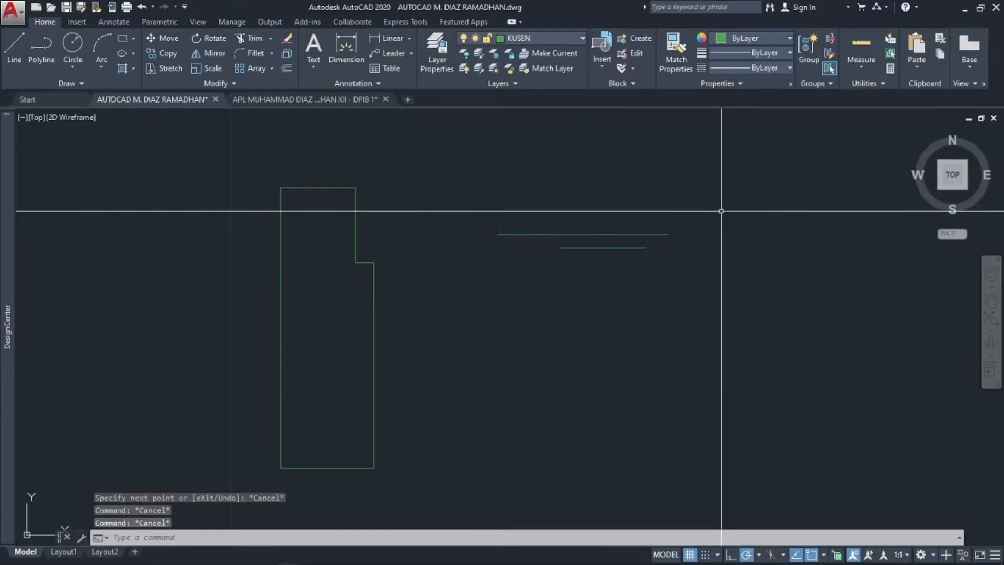
- Try crossing and window selections that only partly cover the two horizontal lines beside the profile
left_click(730, 146)
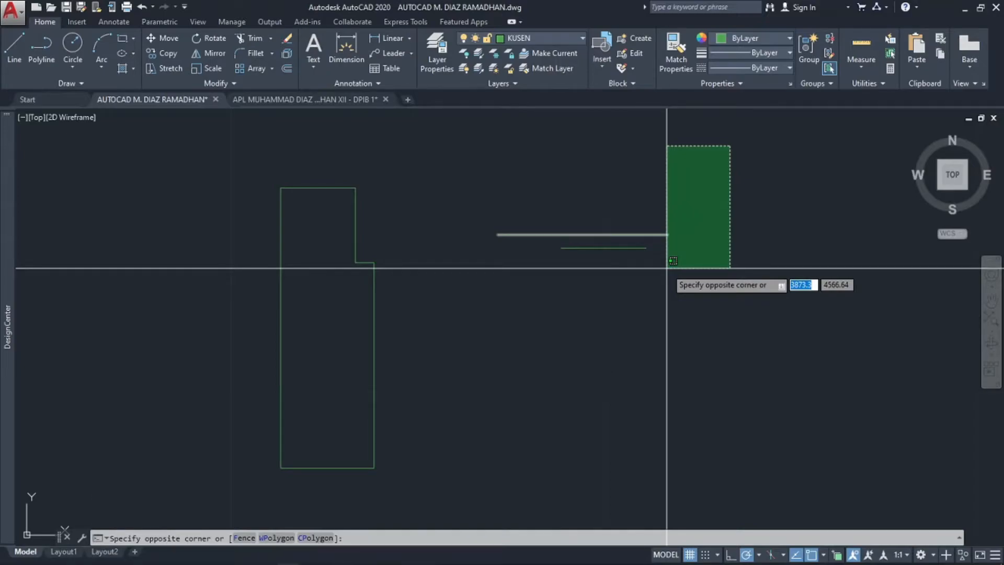
key("Escape")
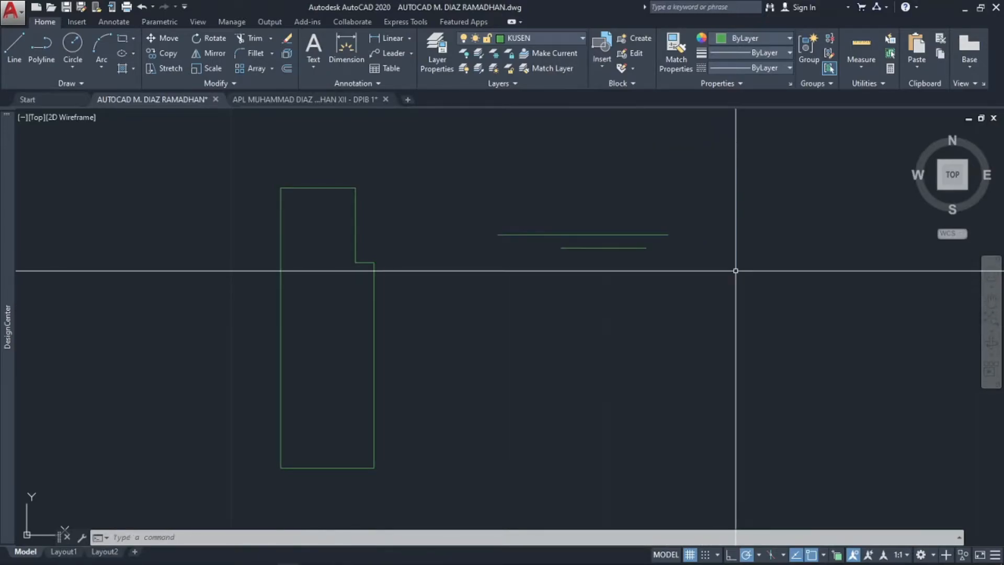
left_click(461, 142)
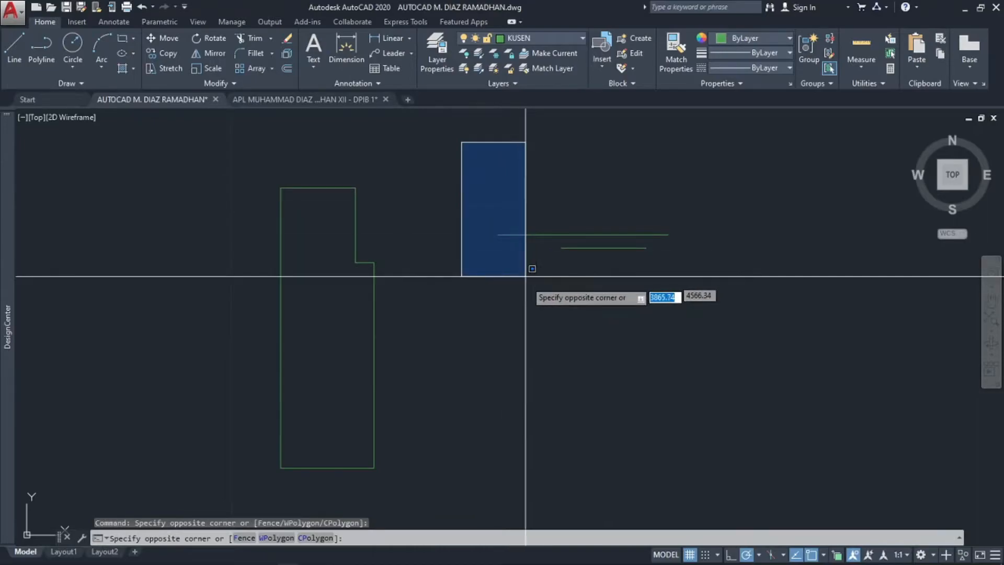
left_click(529, 298)
left_click(474, 180)
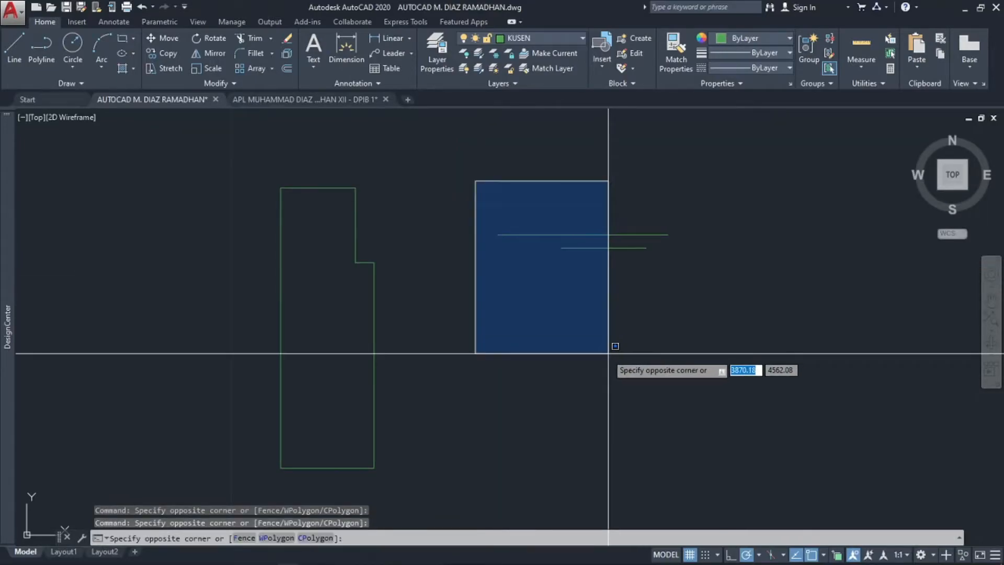
left_click(609, 354)
- Erase both horizontal lines beside the notched profile using a window selection that fully encloses them
left_click(476, 178)
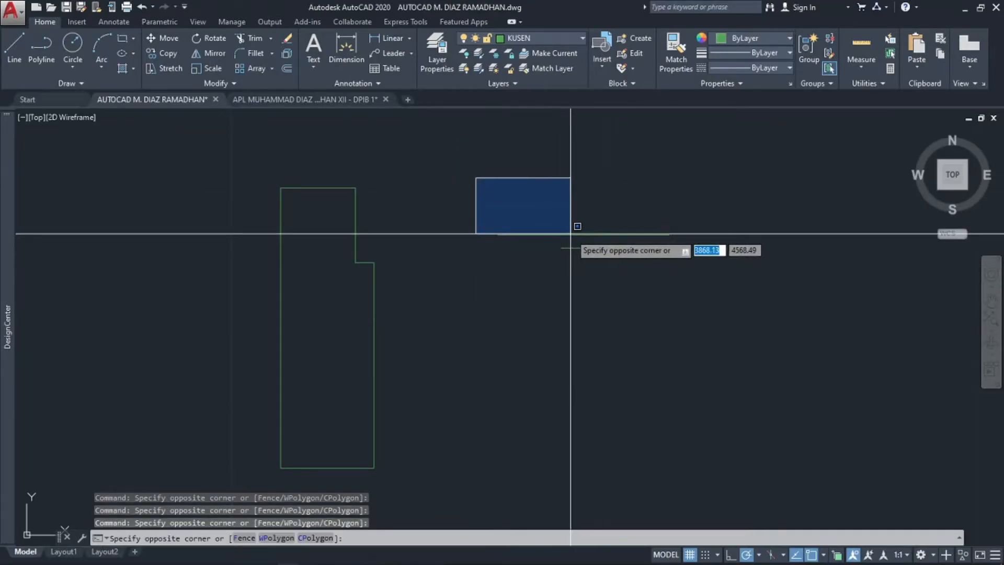
left_click(747, 302)
key("Delete")
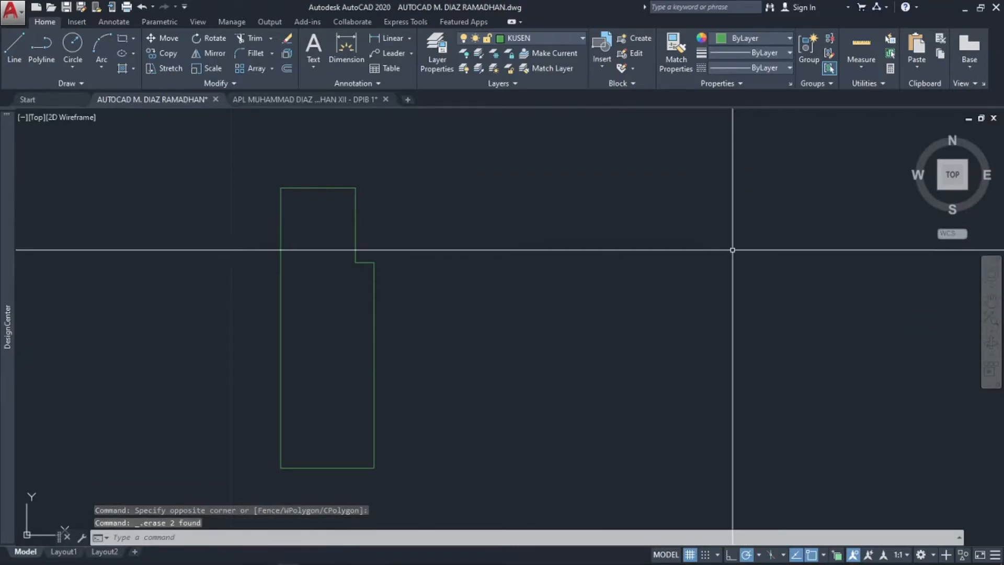
- Draw an 80-unit horizontal line to the right from the notched profile's lower-right corner
scroll(373, 281, "down", 2)
middle_click_drag(377, 283, 352, 291)
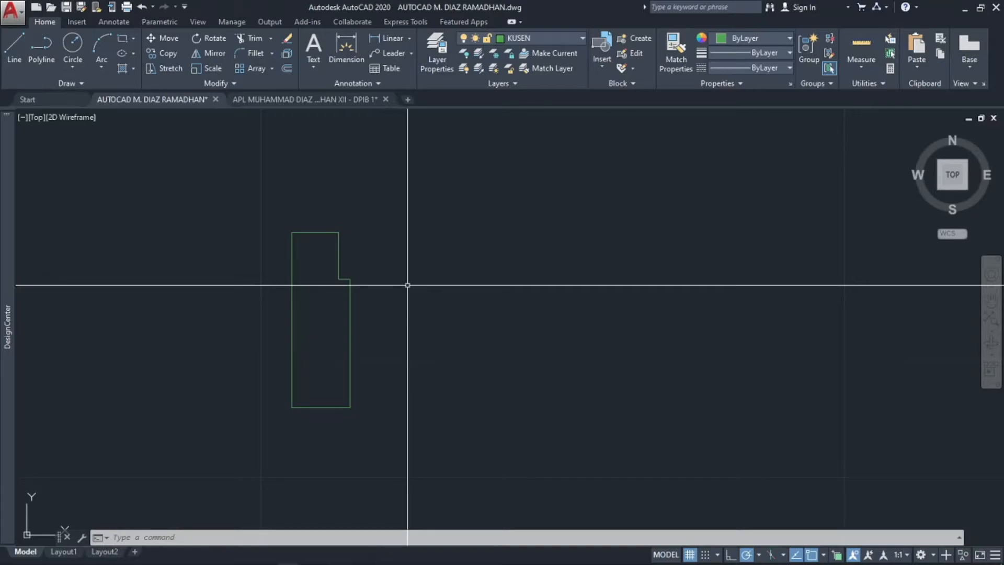
type("L")
key("Return")
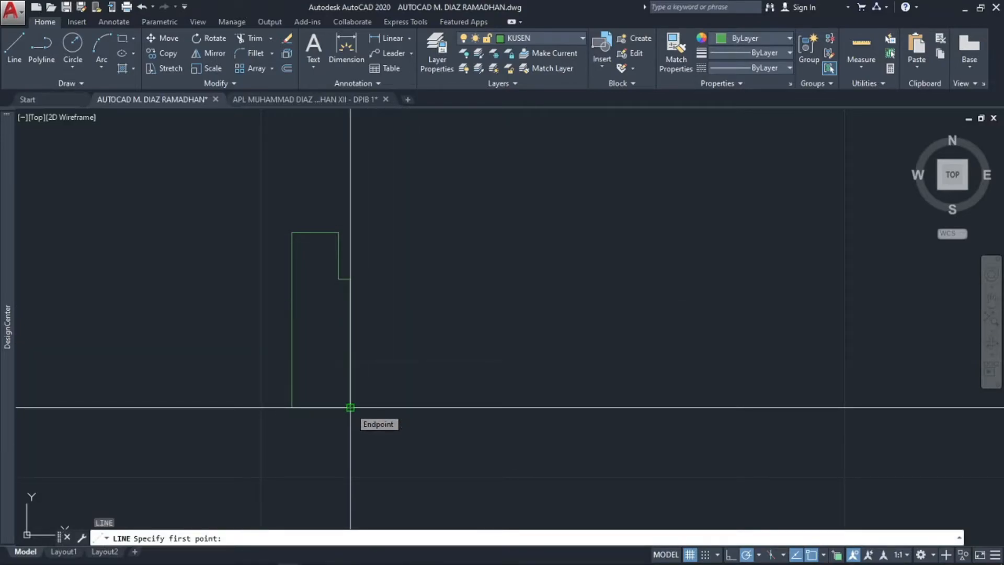
left_click(351, 408)
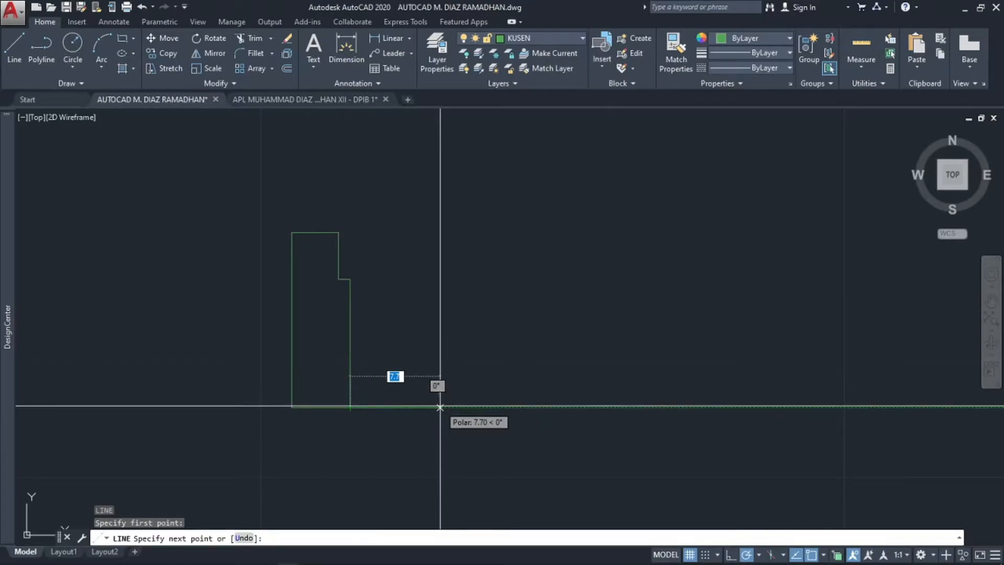
type("80")
key("Return")
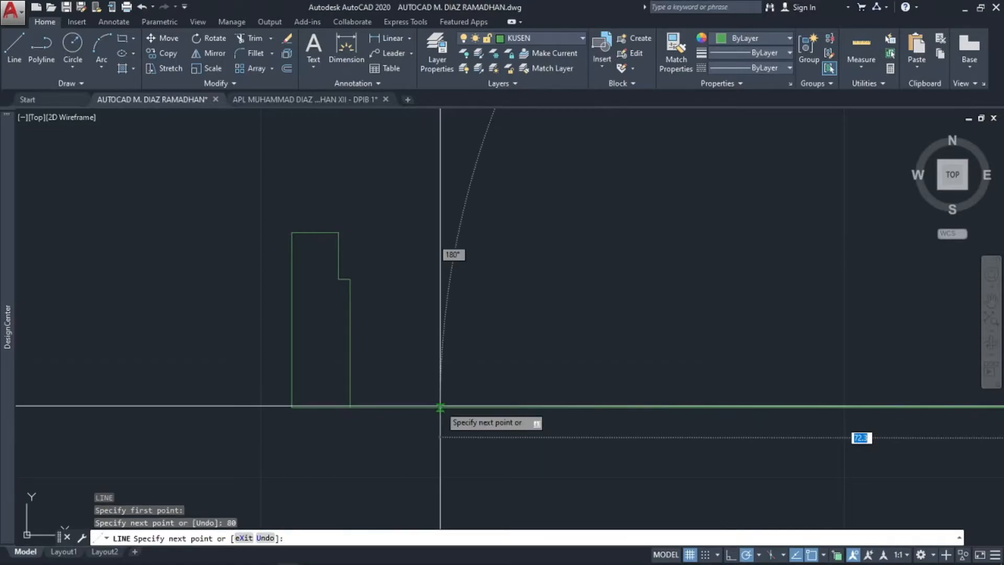
key("Escape")
- Mirror the notched frame profile about a vertical axis through the 80-unit line's midpoint, keeping the source objects
scroll(465, 332, "down", 5)
middle_click_drag(465, 332, 401, 332)
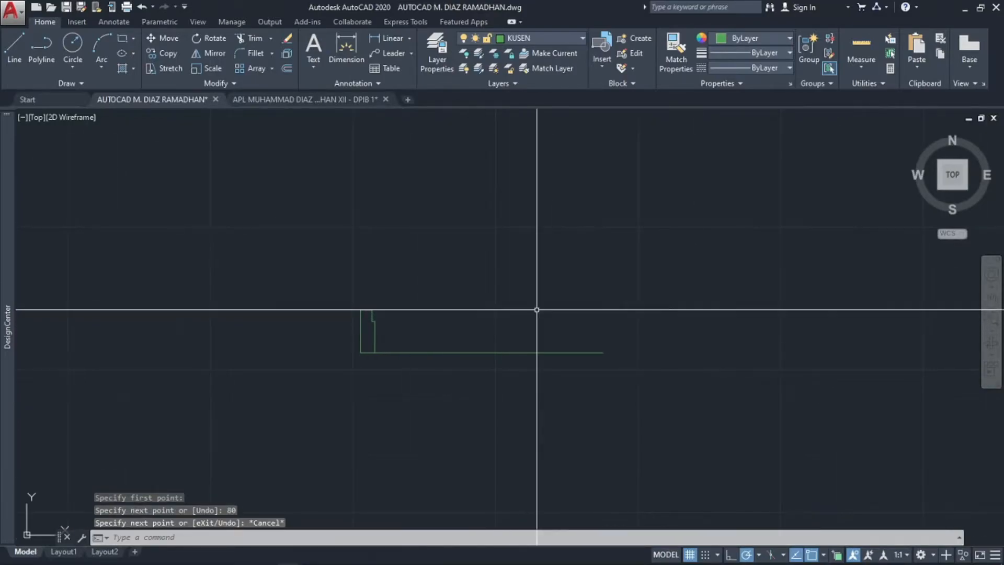
left_click(326, 253)
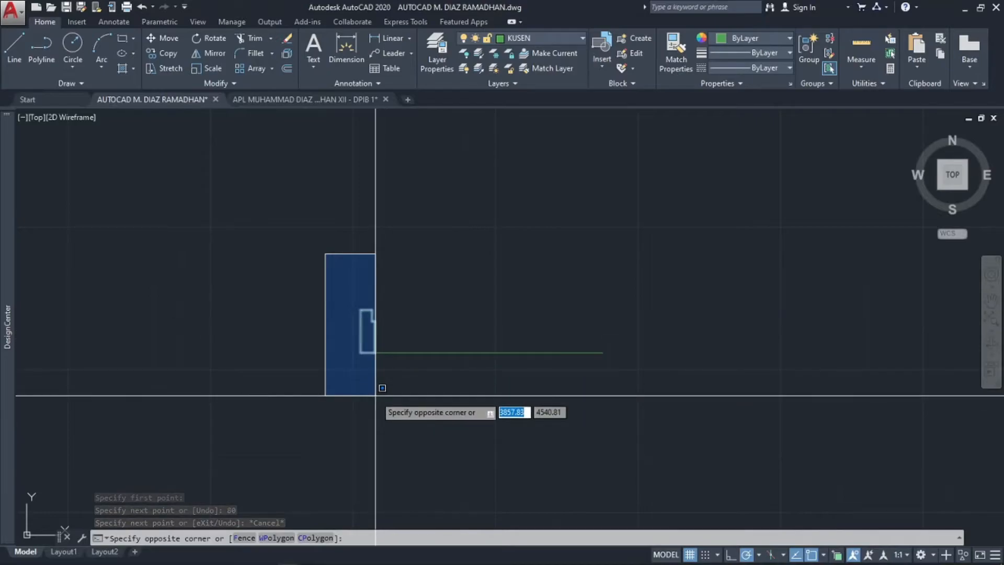
left_click(391, 395)
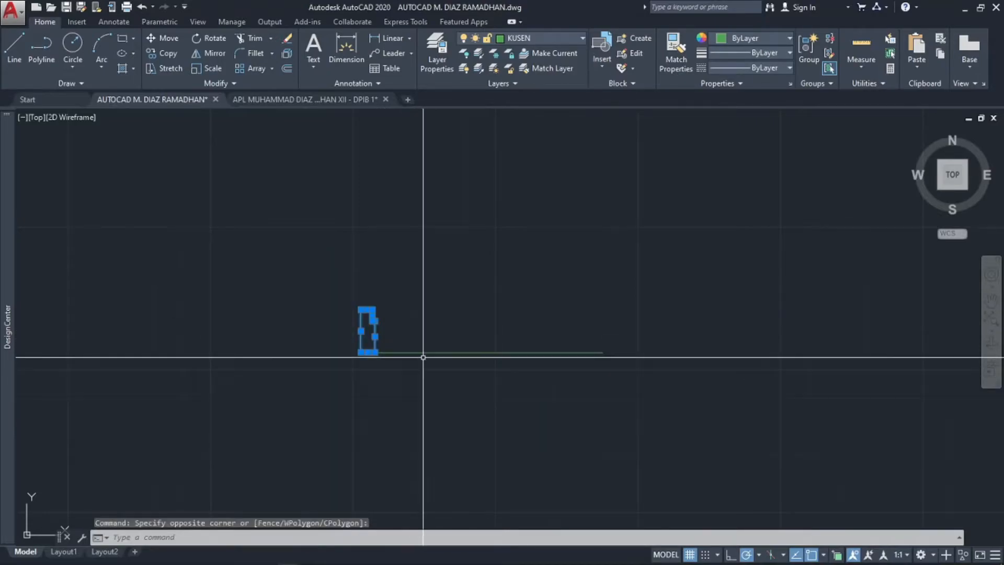
type("MI")
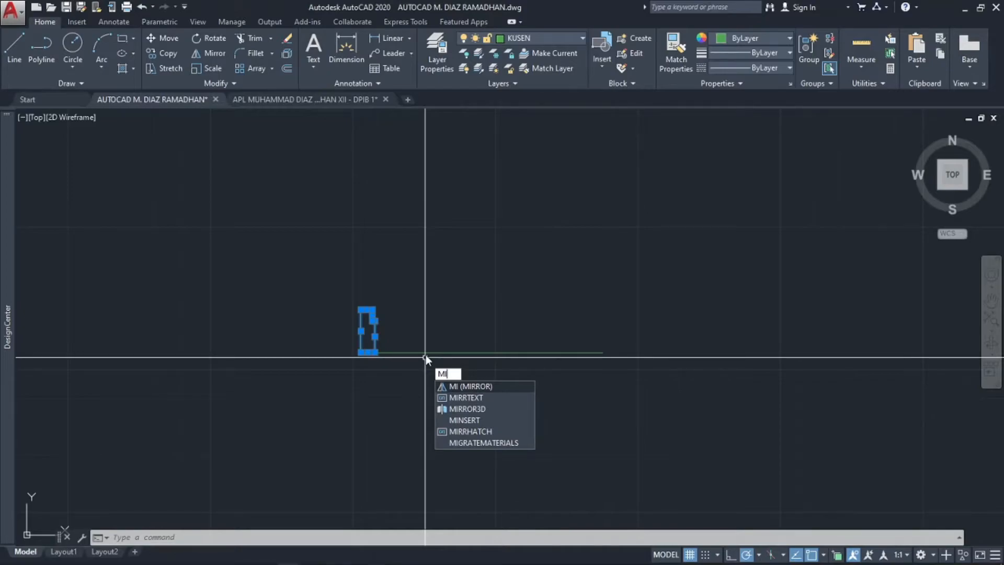
key("Return")
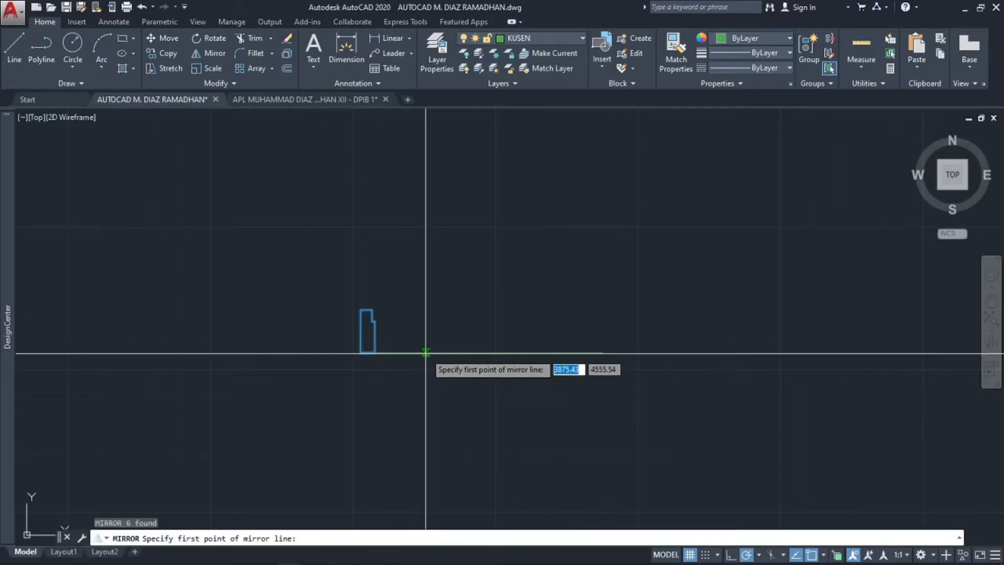
left_click(489, 353)
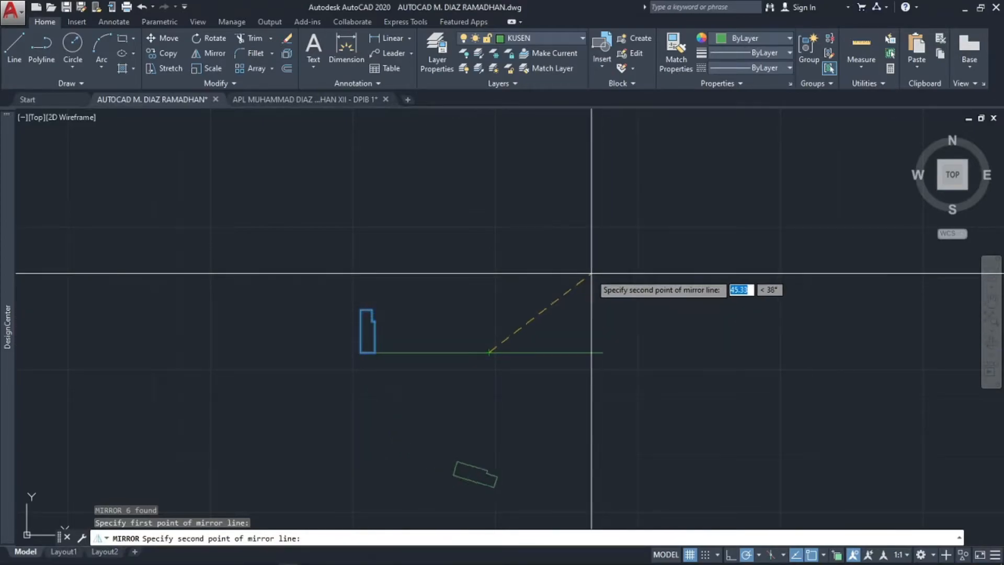
left_click(489, 293)
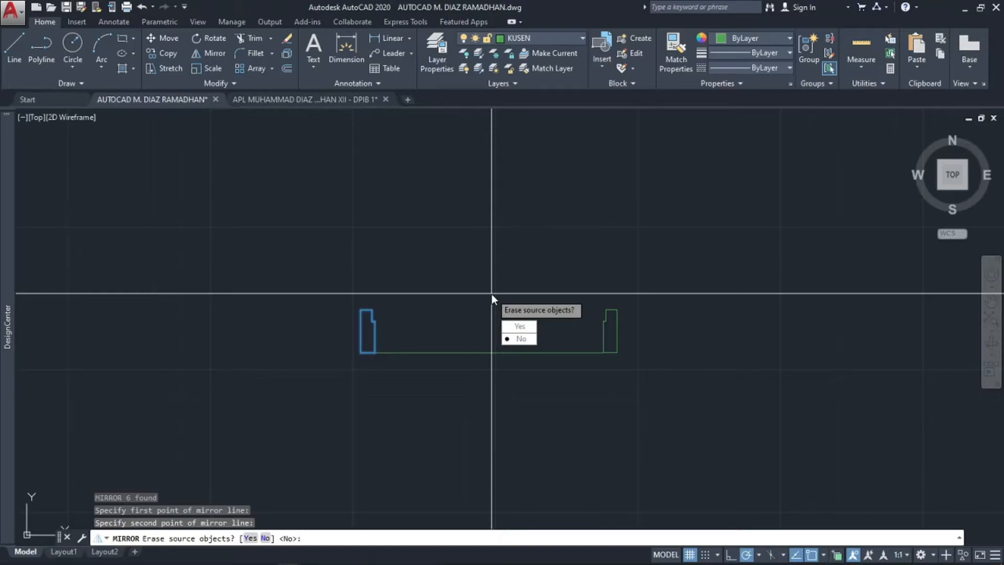
type("N")
key("Return")
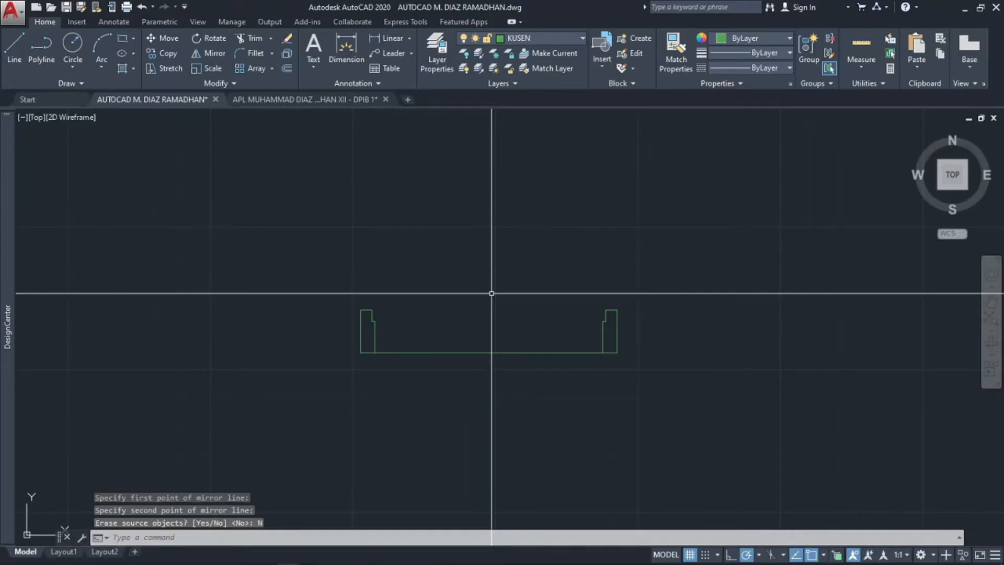
- Draw a door-leaf rectangle from the left profile's upper inner corner to the right profile's inner notch corner
scroll(372, 300, "up", 2)
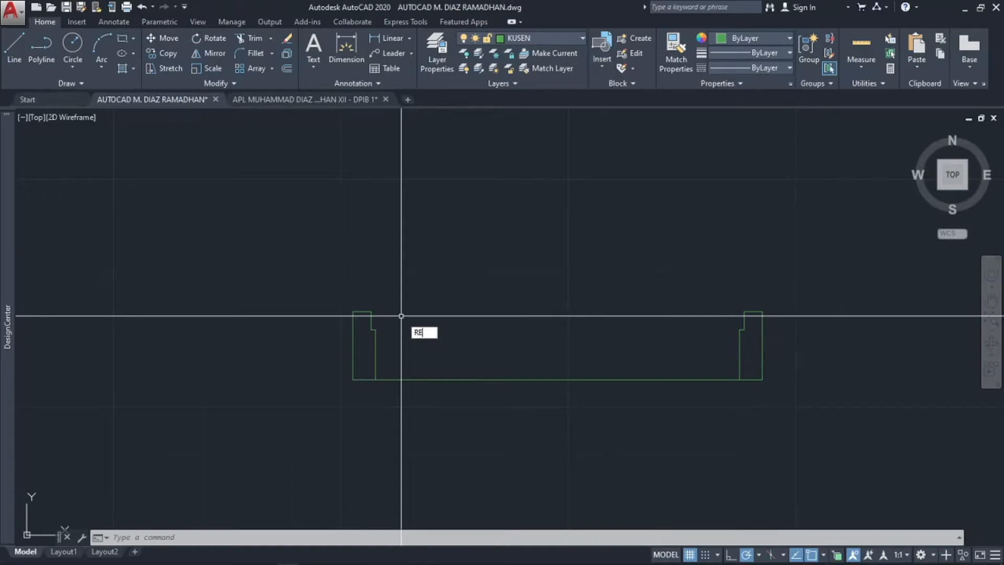
type("rec")
key("Return")
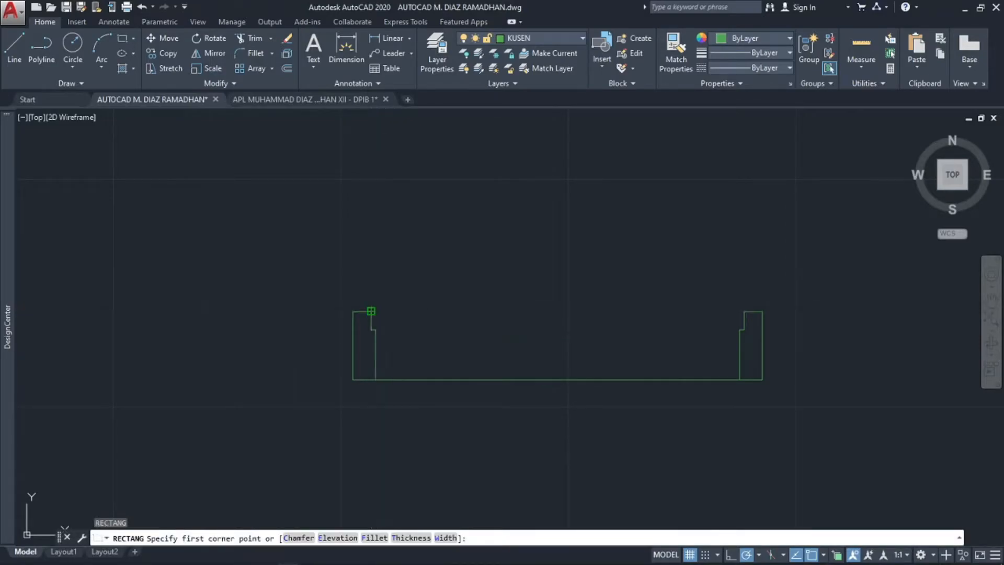
left_click(371, 312)
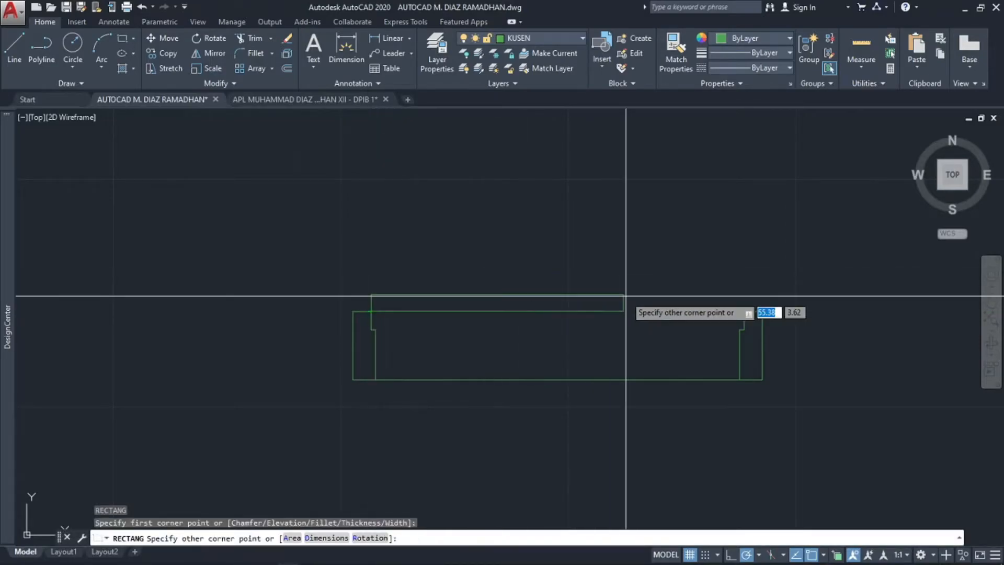
left_click(744, 329)
- Rotate the door-leaf rectangle 90° counterclockwise about its upper-left corner so it stands upright in the open position
left_click(609, 353)
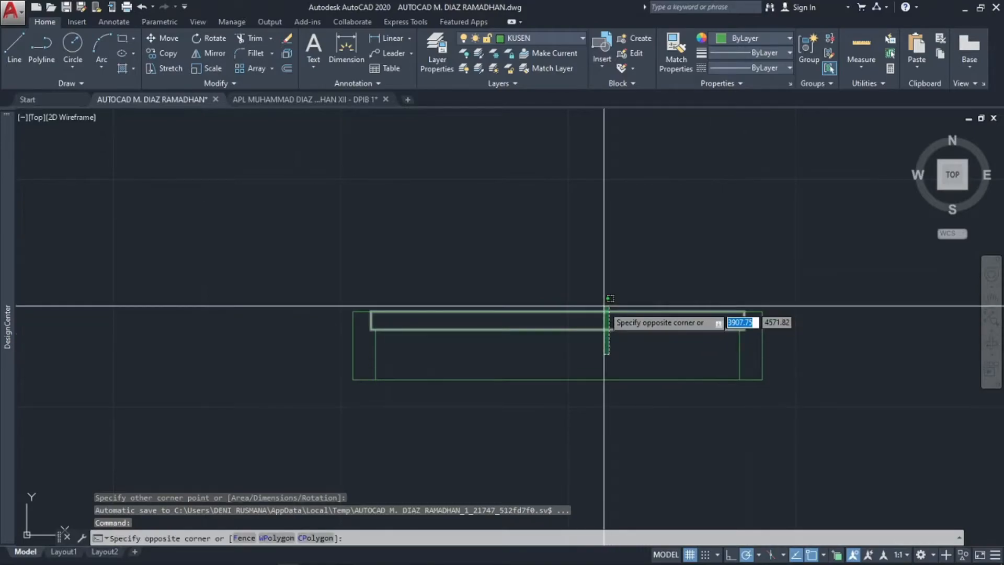
left_click(592, 285)
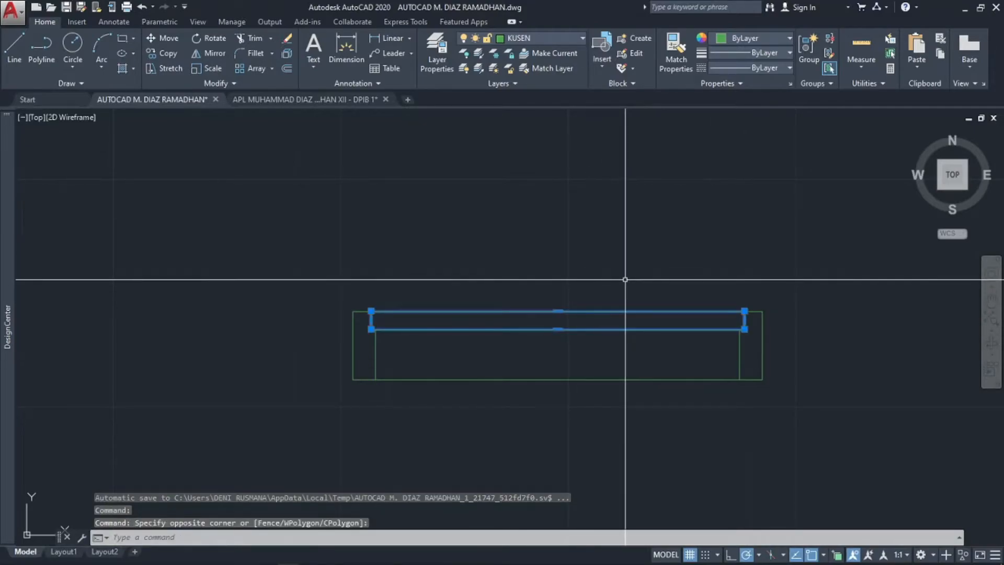
type("RO")
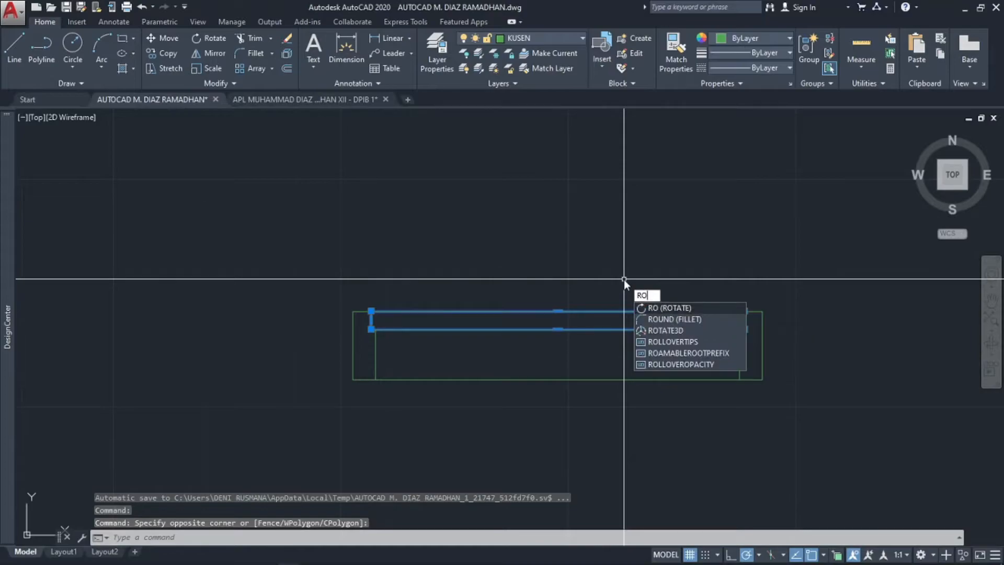
key("Return")
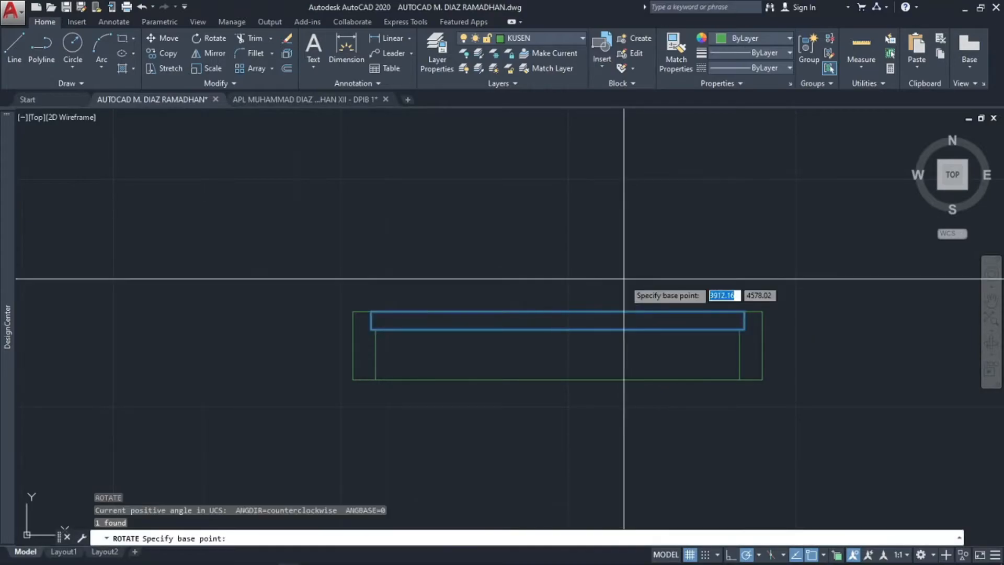
left_click(371, 312)
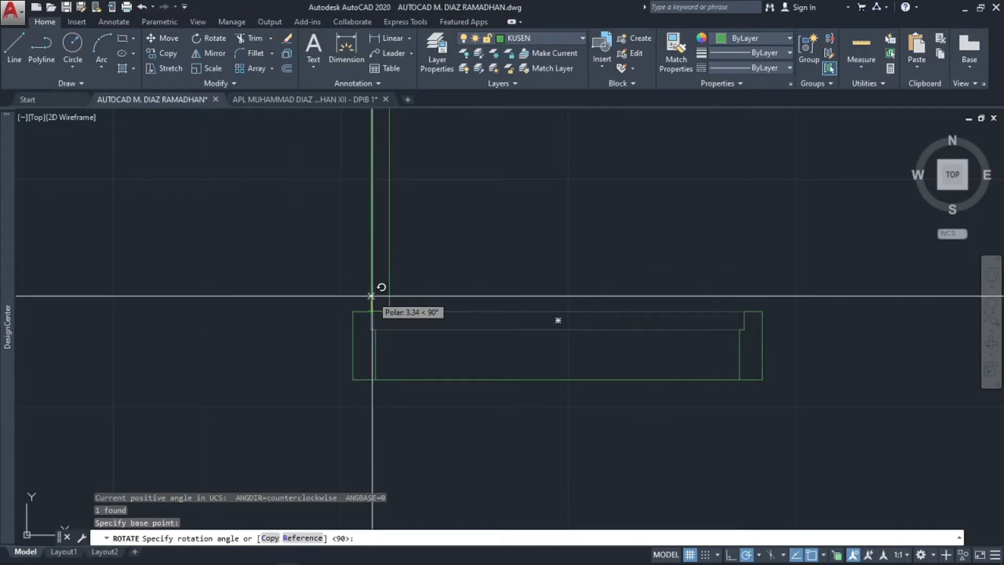
left_click(371, 296)
- Draw a door-swing arc from the open leaf's upper-right corner through the right profile's upper inner corner to its notch corner
scroll(361, 335, "down", 3)
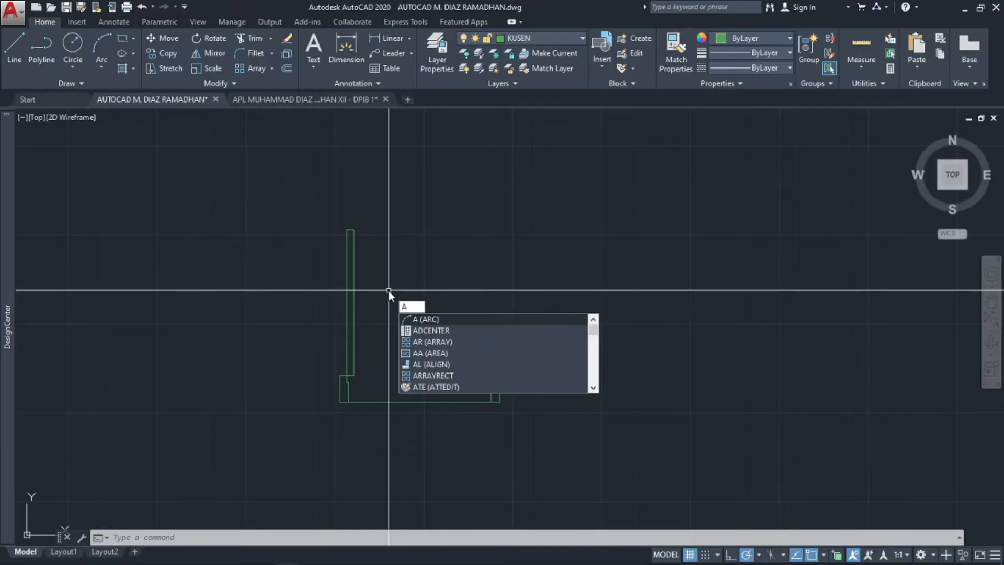
type("R")
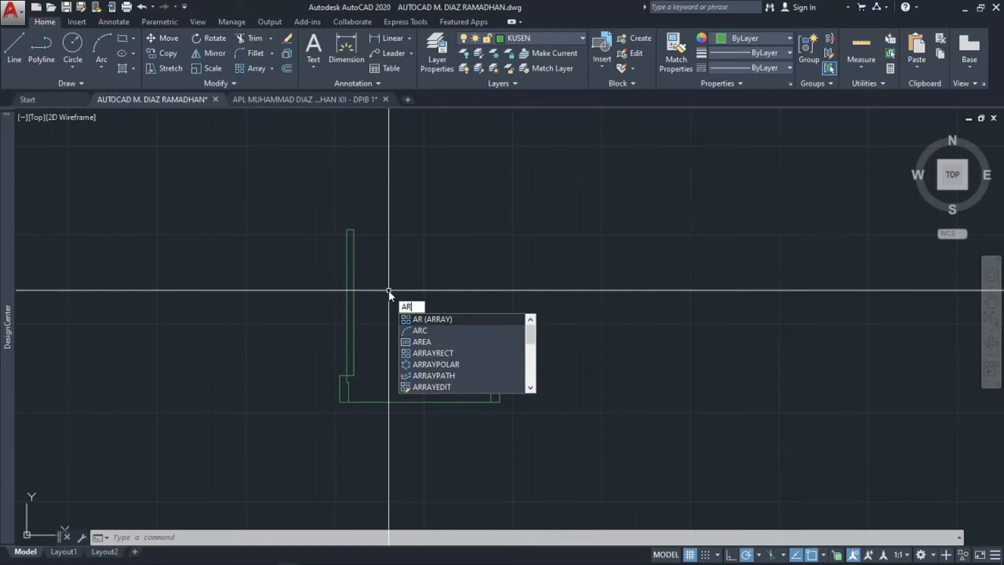
type("C")
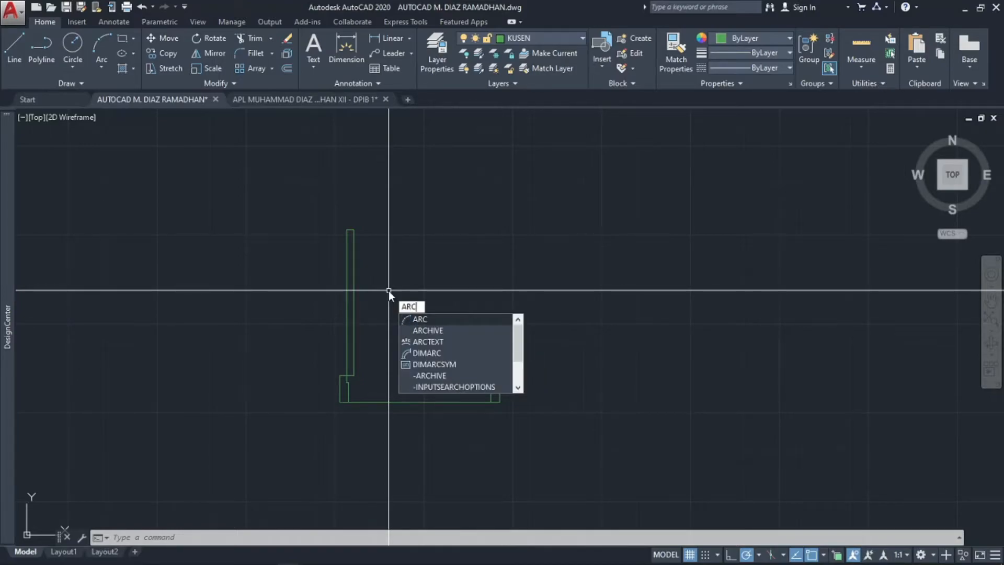
key("Return")
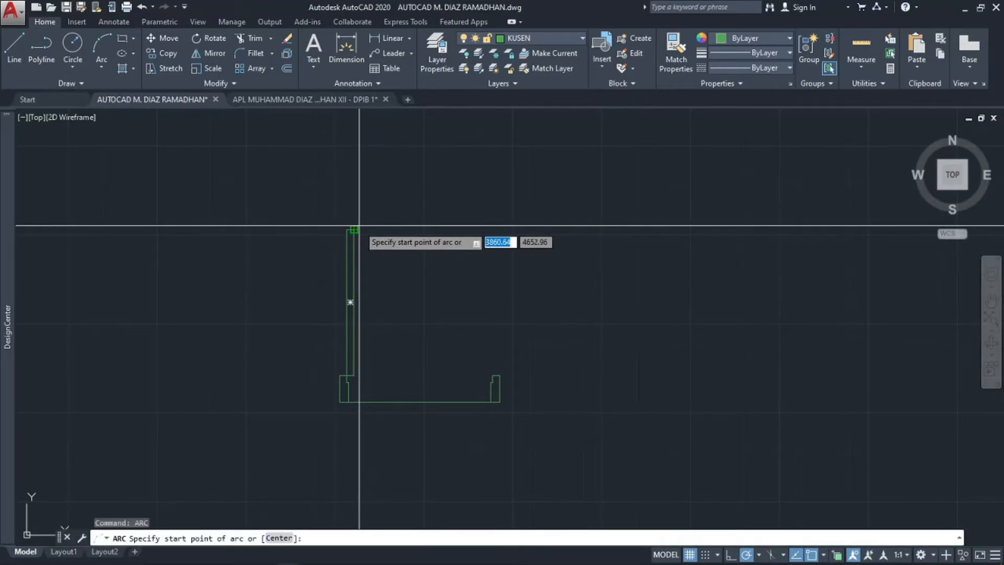
left_click(358, 229)
scroll(498, 383, "up", 4)
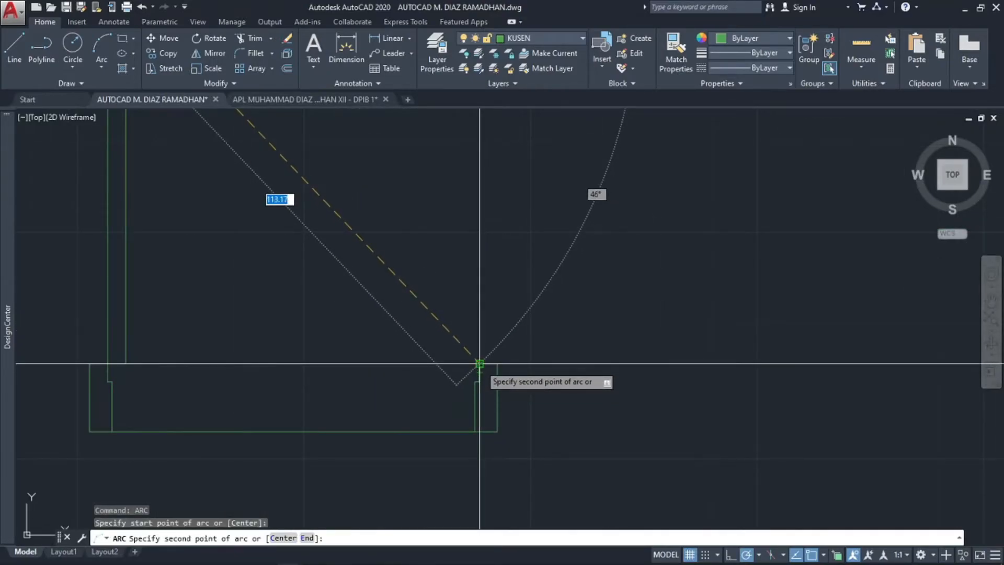
left_click(480, 365)
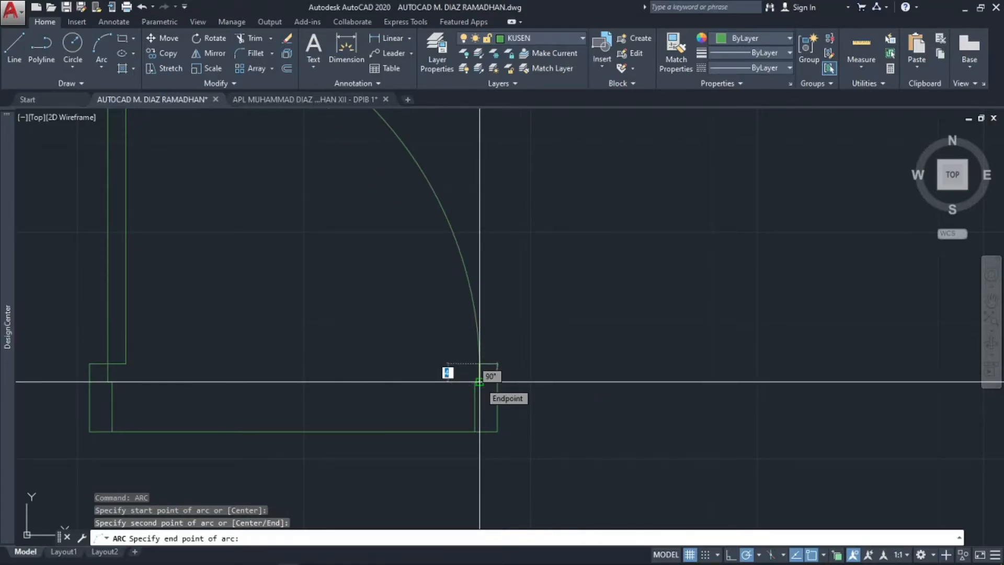
left_click(480, 382)
scroll(472, 354, "down", 3)
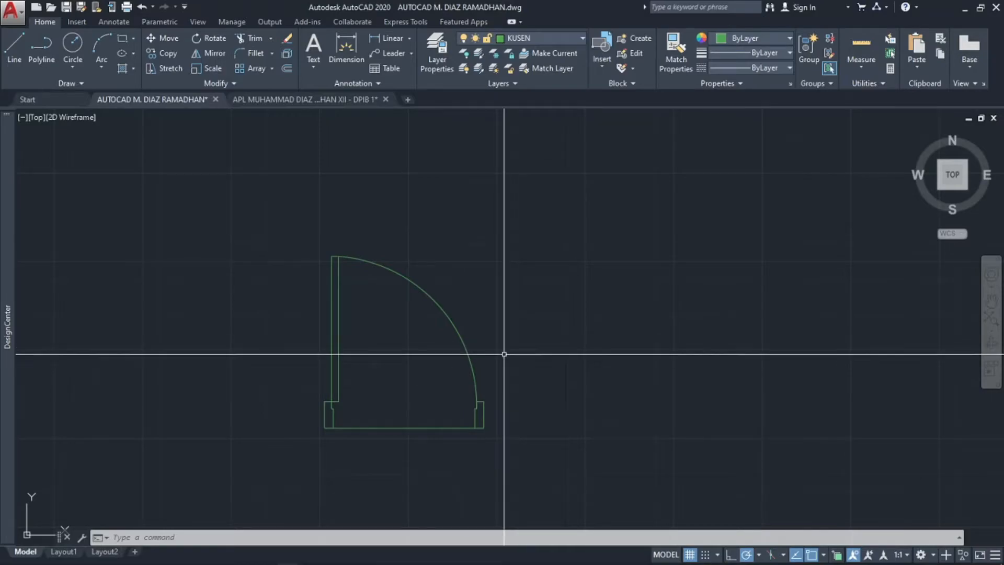
- Set the door-swing arc's linetype to the dashed ACAD_ISO02W100
left_click(503, 344)
left_click(446, 360)
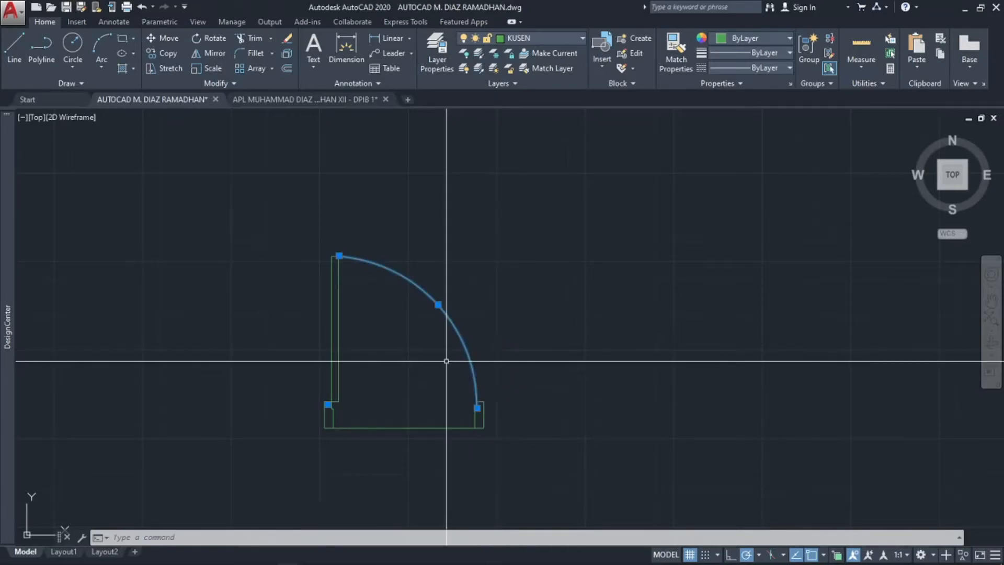
left_click(748, 68)
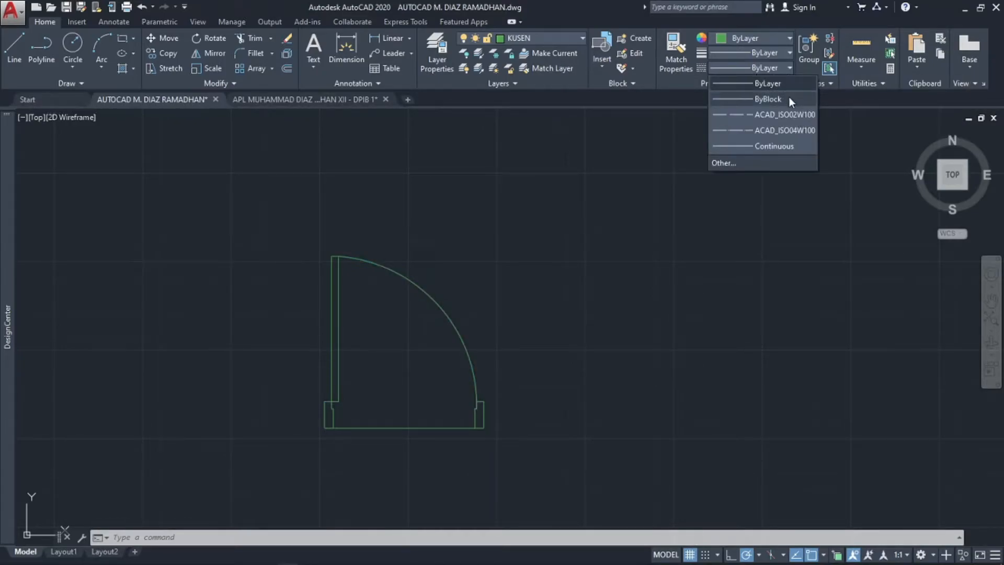
left_click(789, 114)
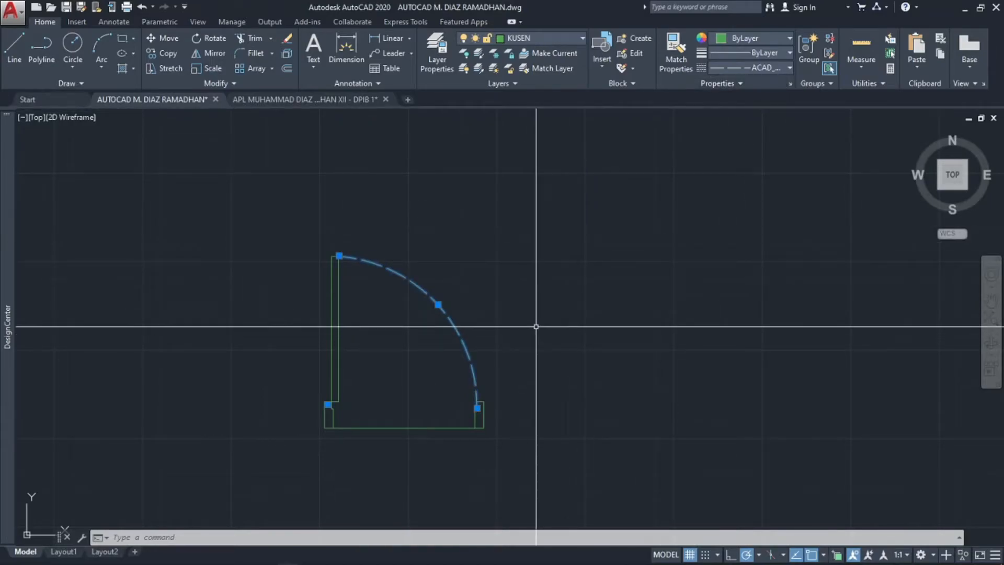
key("Escape")
- Erase the horizontal line joining the lower corners of the two door-frame profiles
left_click(418, 368)
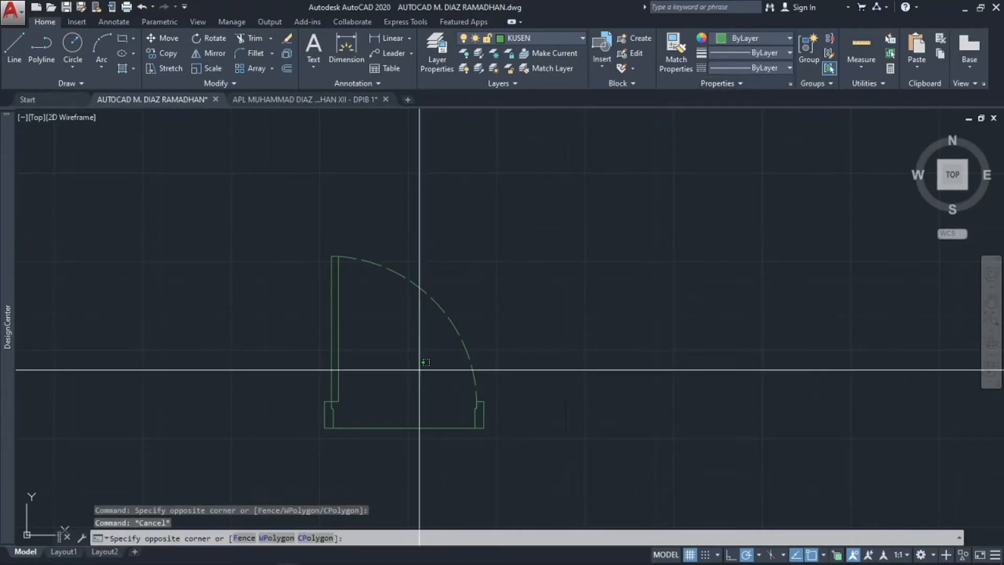
left_click(386, 452)
key("Delete")
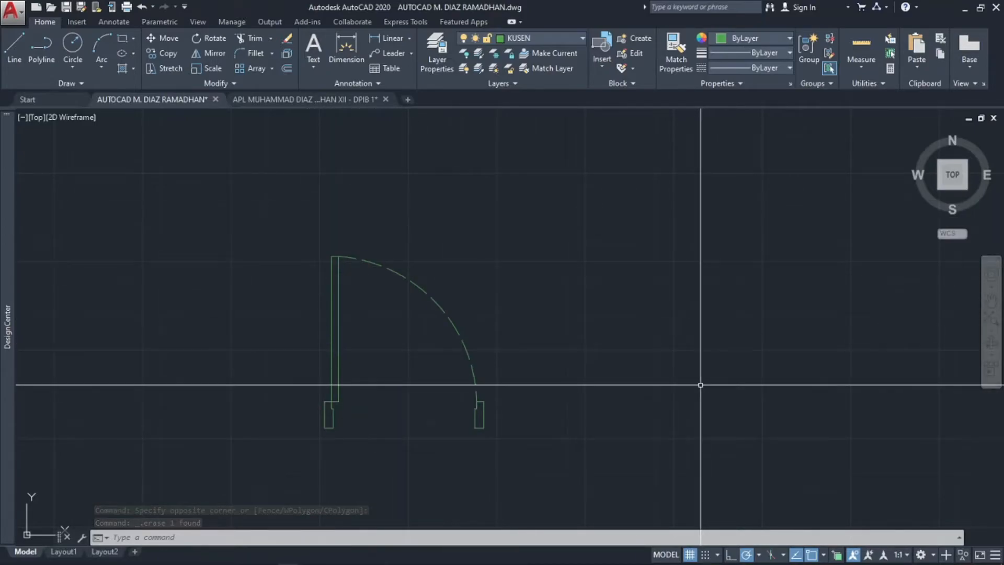
- Measure the distance between the lower inner corners of the left and right frame profiles
type("DI")
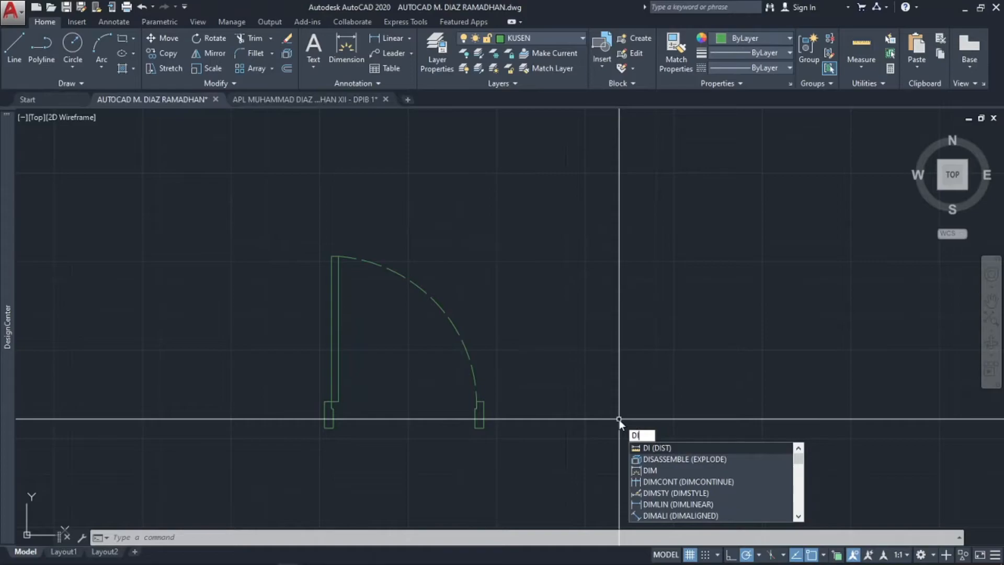
key("Return")
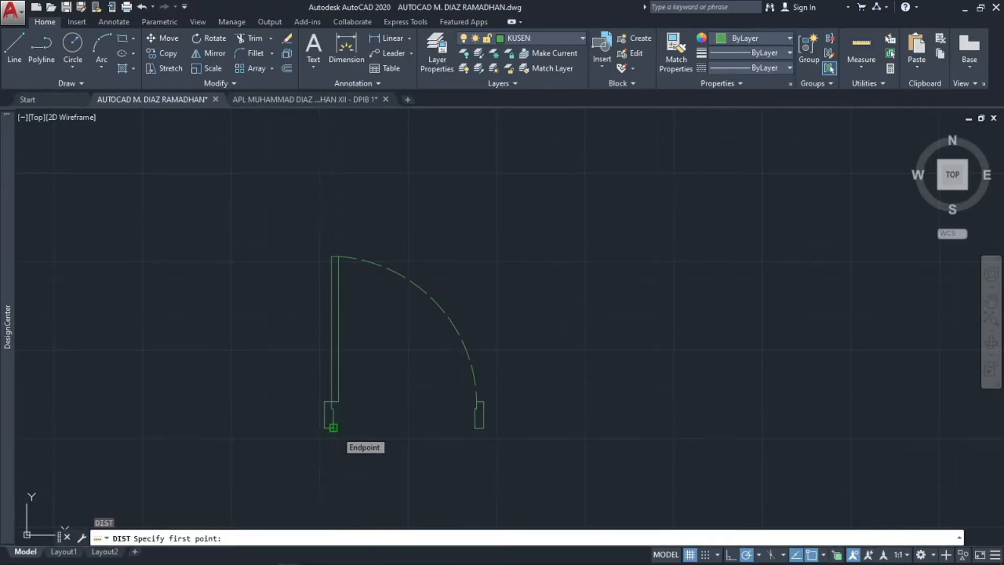
left_click(333, 427)
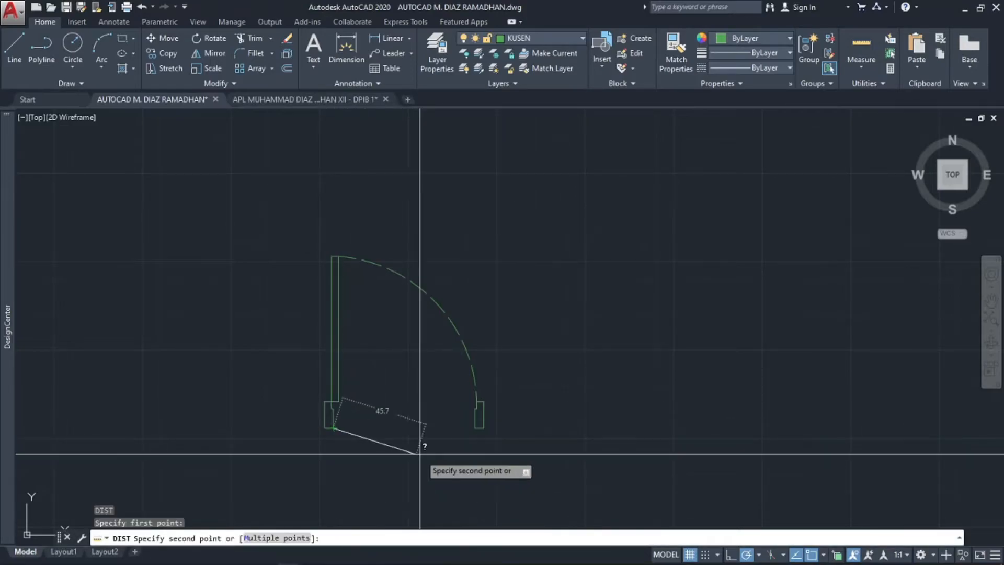
left_click(475, 427)
key("Escape")
key("Escape")
key("Escape")
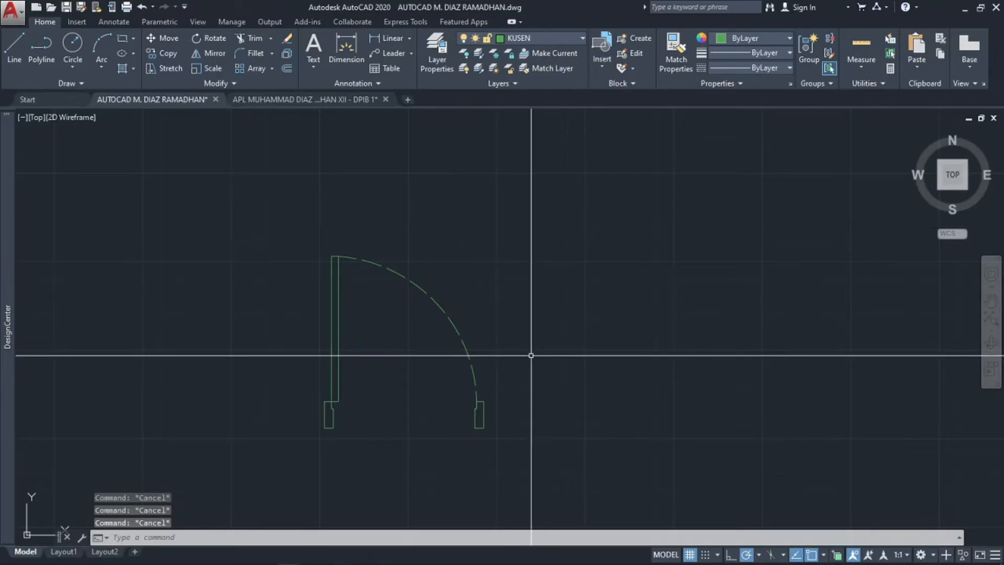
- Copy the left notched frame profile about 153 units horizontally to the right, beyond the door
scroll(336, 426, "up", 4)
middle_click_drag(285, 341, 294, 300)
left_click(294, 281)
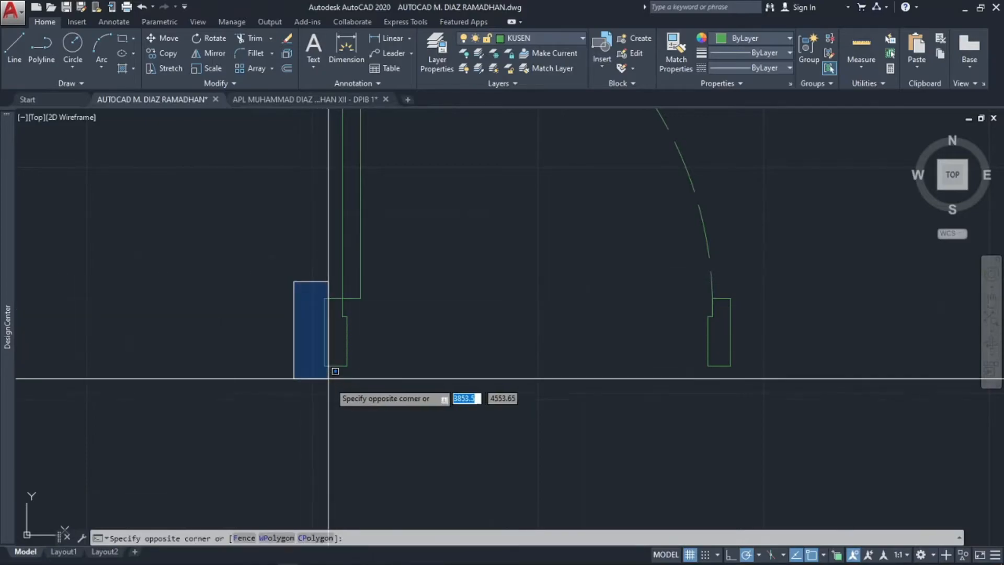
left_click(353, 416)
type("co")
key("Return")
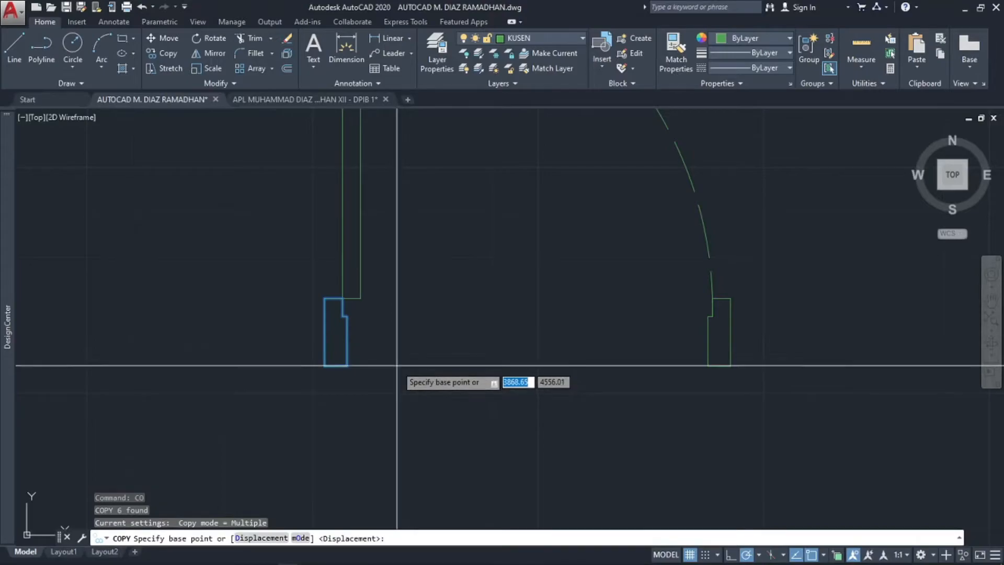
left_click(385, 365)
scroll(513, 376, "down", 2)
middle_click_drag(518, 370, 207, 378)
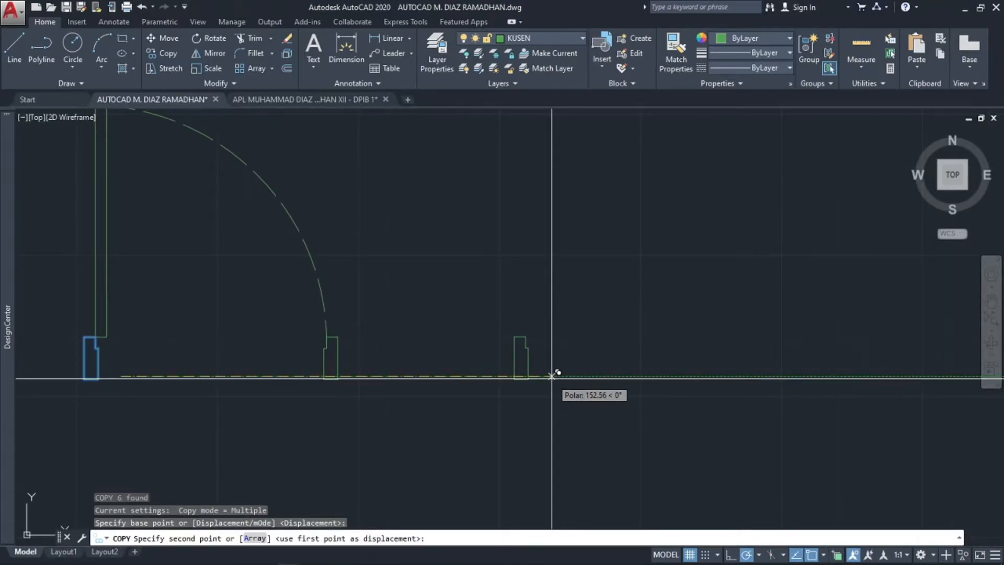
left_click(553, 375)
key("Escape")
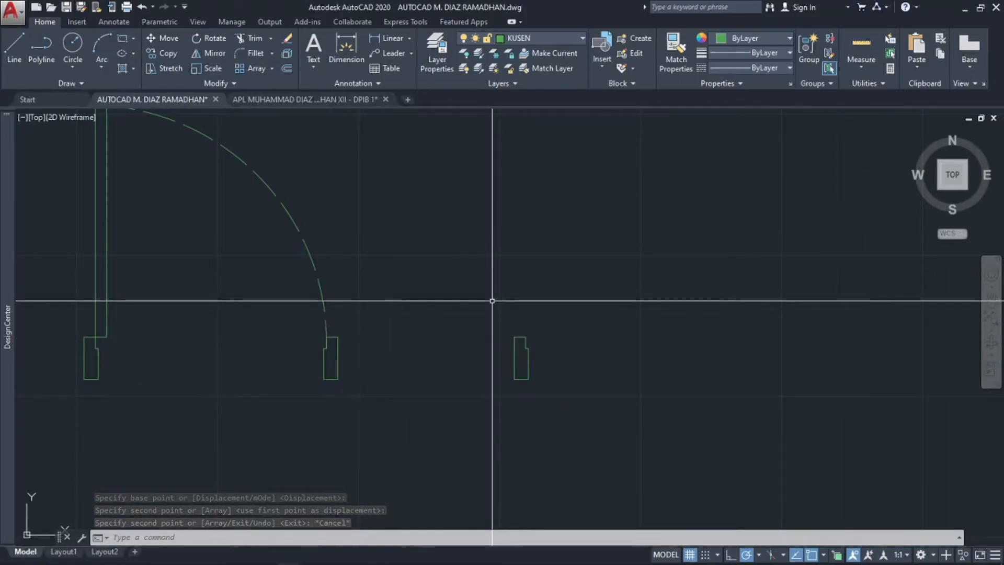
- Erase the notched profile copy standing to the right of the door
middle_click_drag(468, 305, 662, 291)
left_click(682, 320)
left_click(752, 392)
key("Delete")
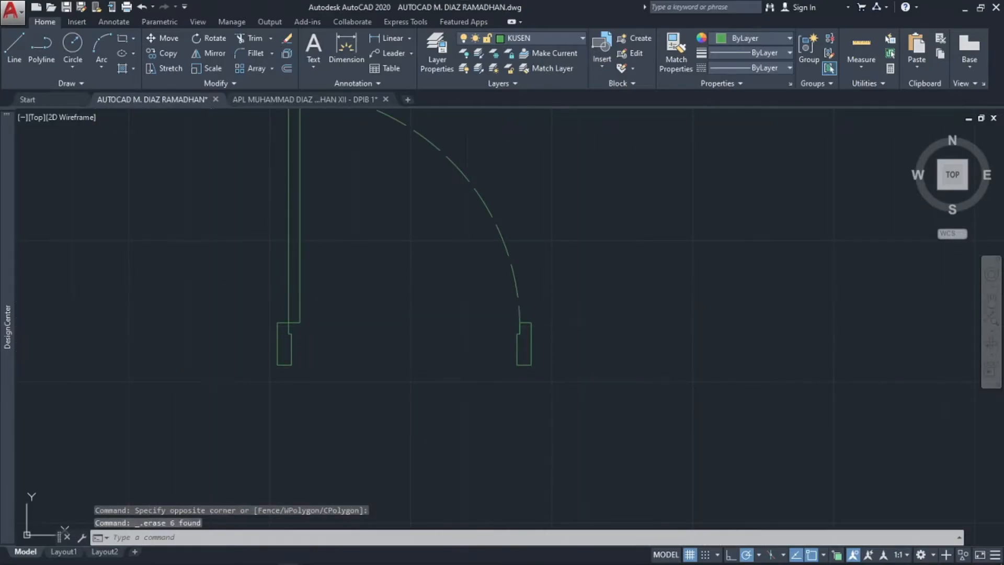
- Copy the left notched profile about 153 units to the right, using the right profile's lower inner corner as base point
left_click(210, 289)
left_click(308, 427)
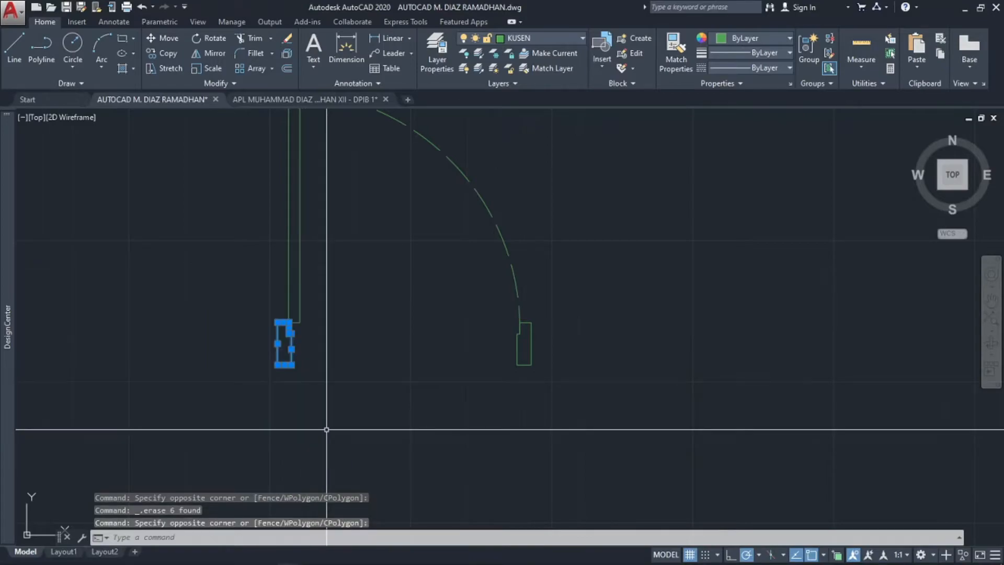
type("CO")
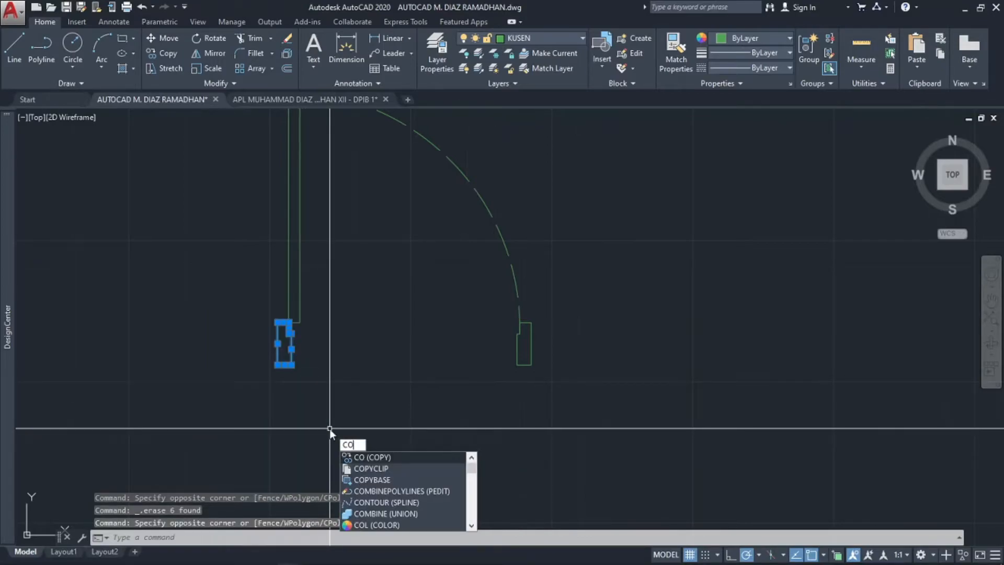
key("Return")
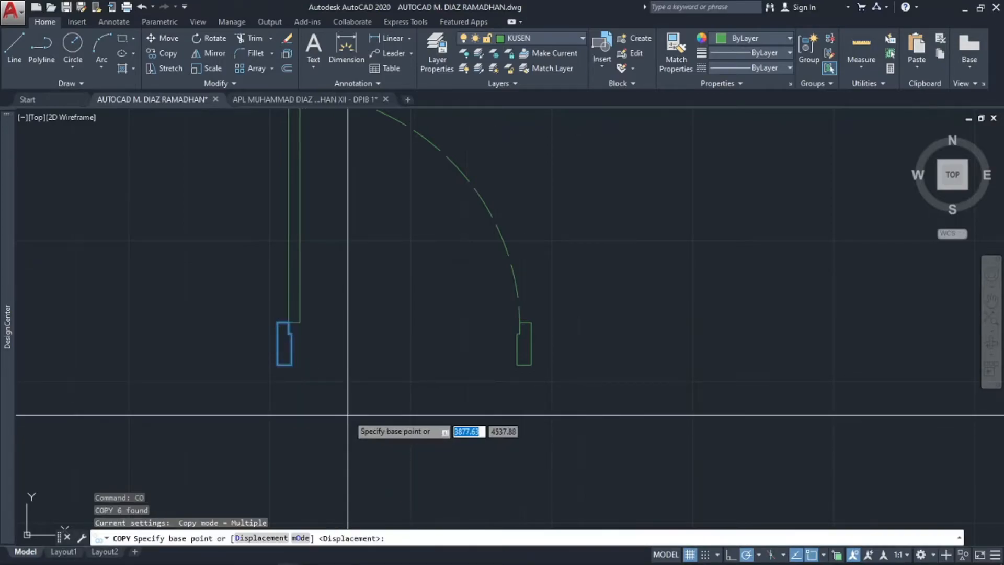
left_click(517, 365)
middle_click_drag(644, 394, 245, 378)
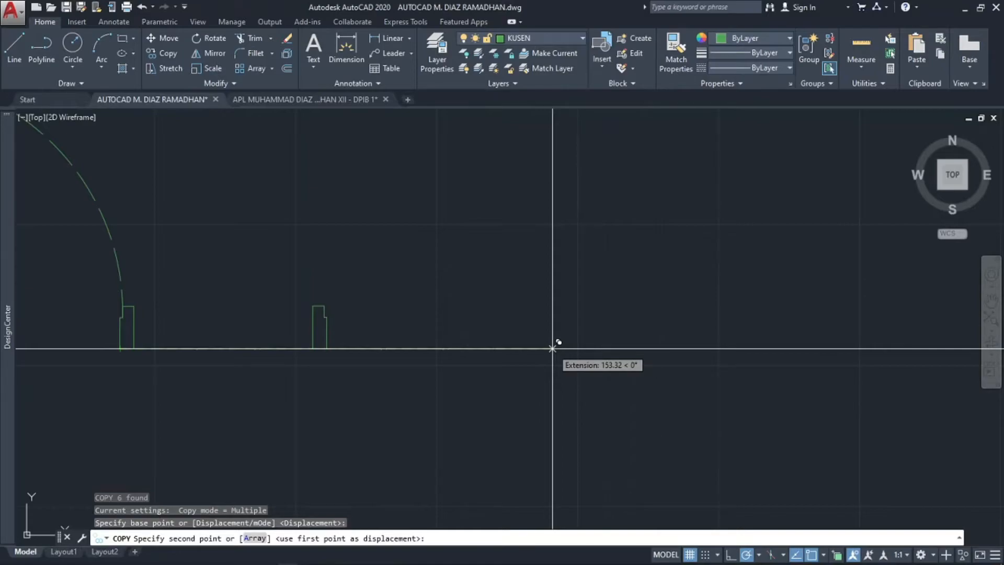
left_click(552, 348)
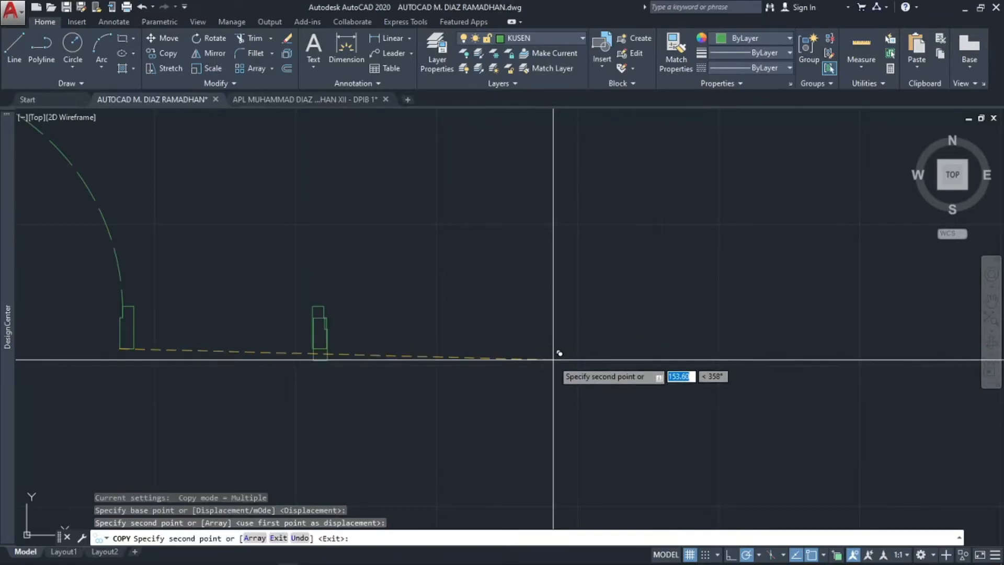
key("Escape")
key("Escape")
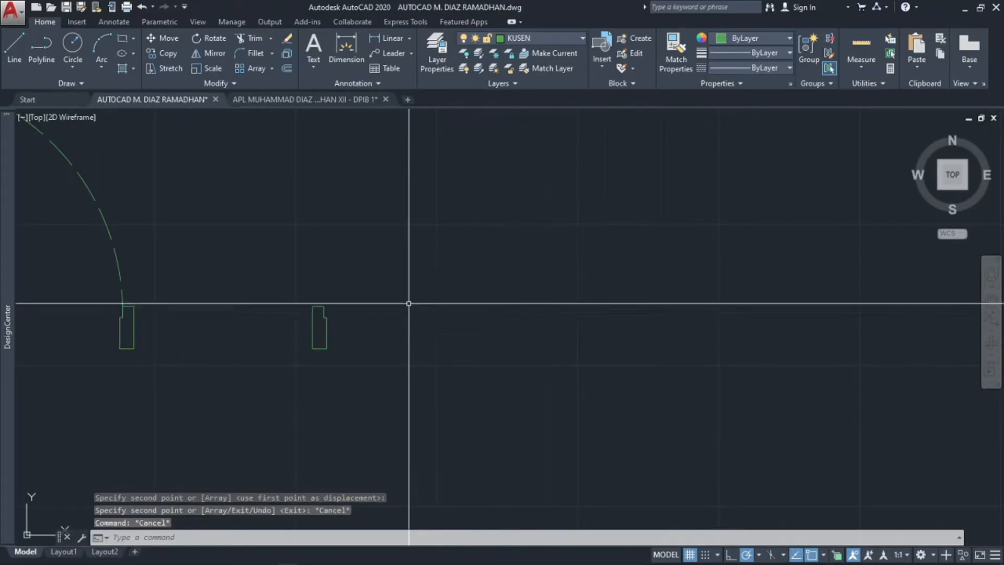
- Erase the second notched profile copy to the right of the door
left_click(369, 292)
left_click(313, 381)
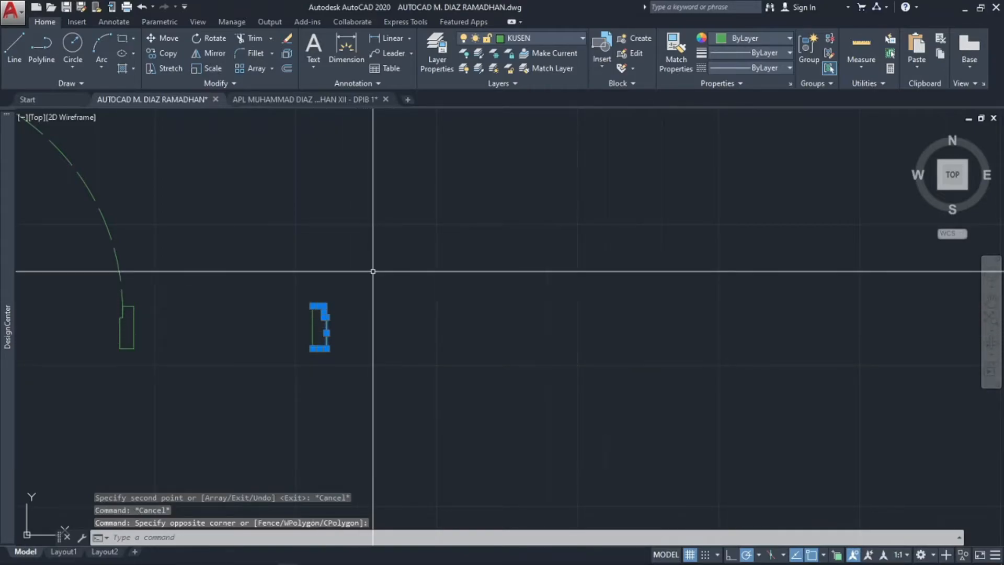
key("Delete")
- Copy both door-frame profiles about 105 units horizontally to the right, using the left profile's lower-left corner as base point
scroll(643, 346, "down", 2)
scroll(301, 345, "up", 2)
left_click(396, 305)
left_click(462, 409)
left_click(633, 308)
left_click(710, 380)
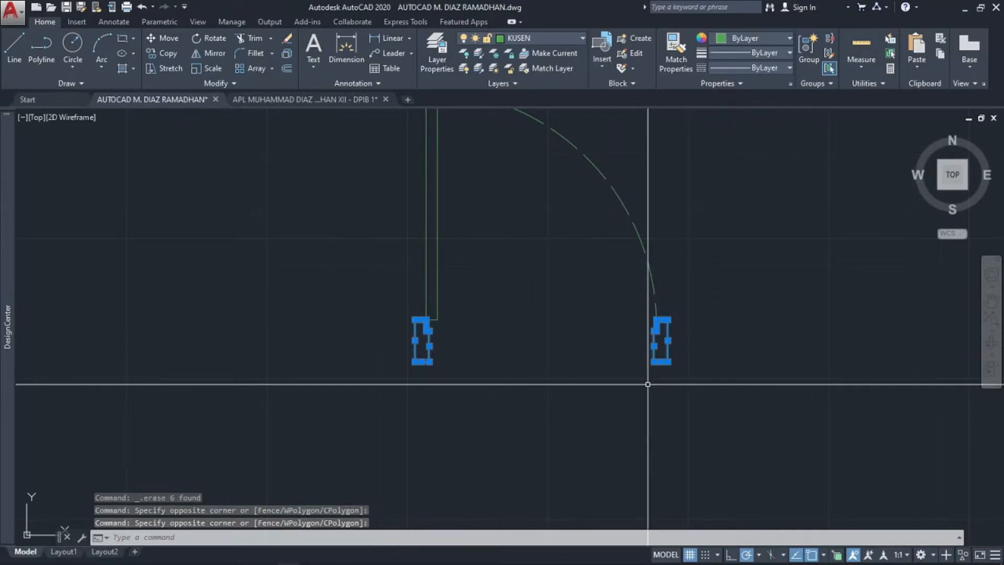
type("CO")
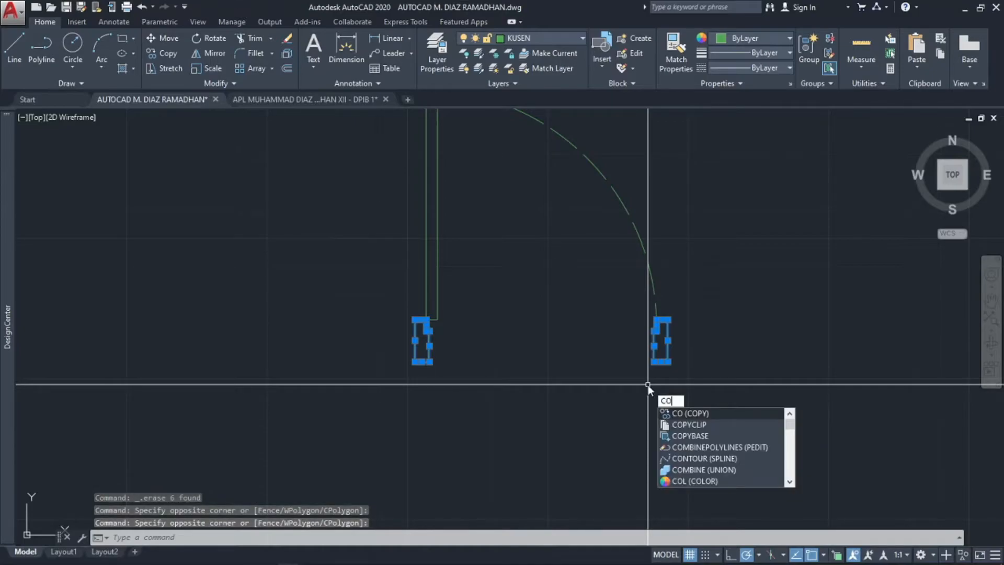
key("Return")
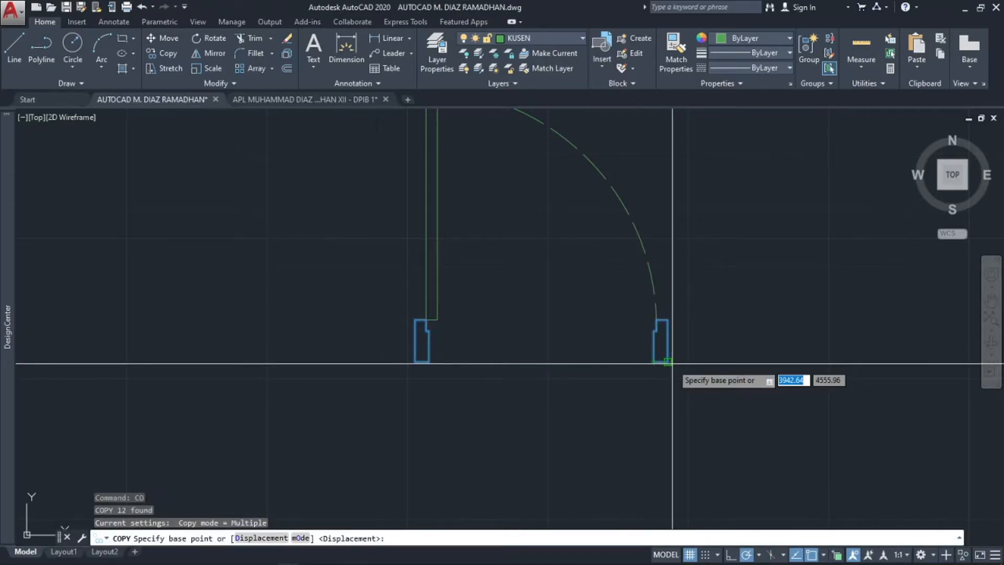
left_click(414, 362)
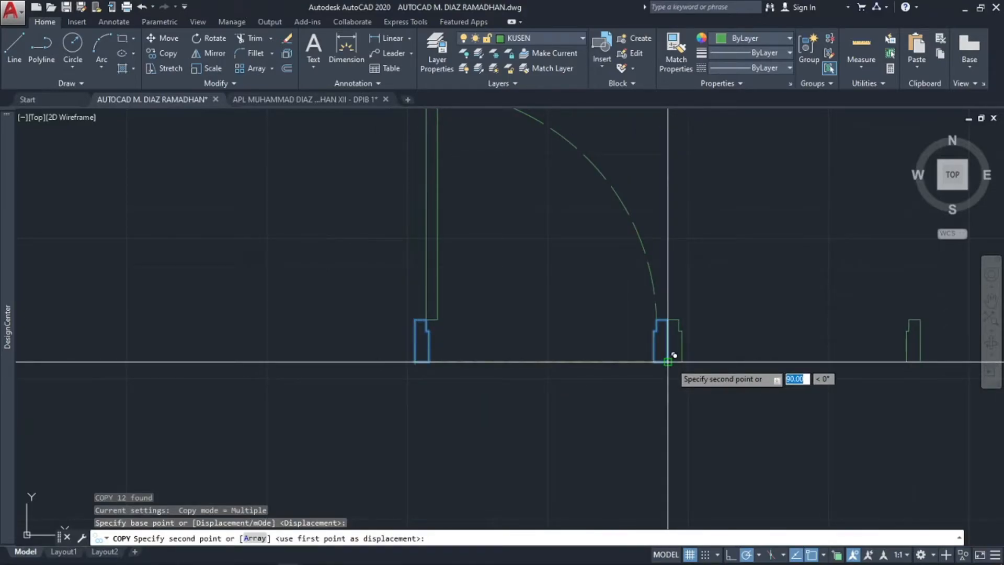
middle_click_drag(705, 361, 471, 361)
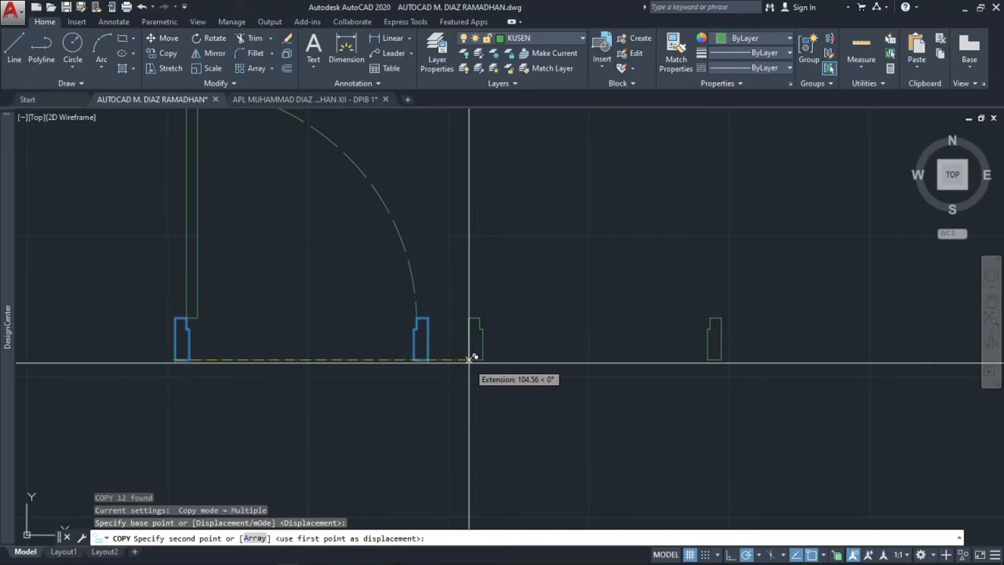
key("Escape")
- Erase the right-hand profile of the copied frame pair, keeping the left one
left_click(803, 249)
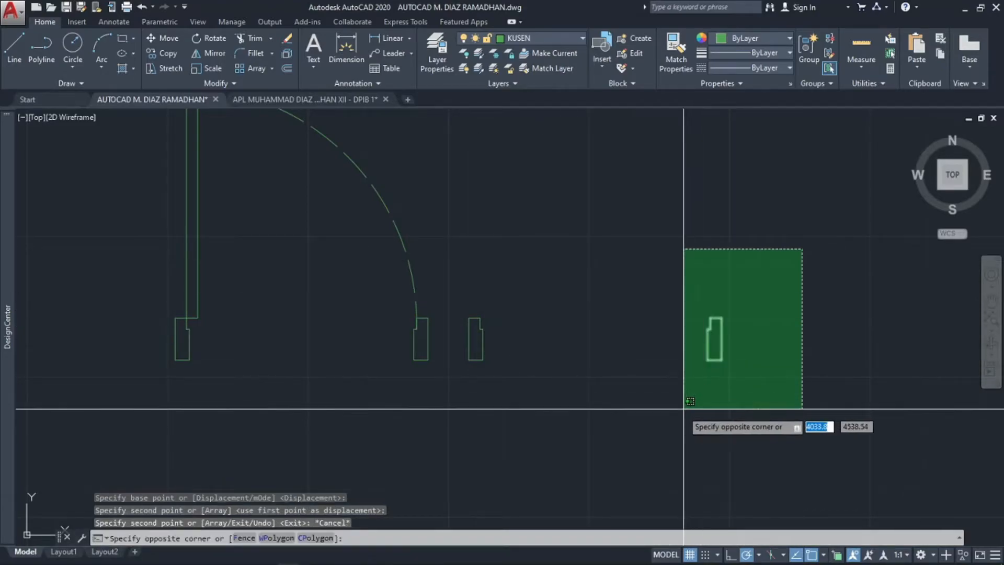
left_click(679, 413)
key("Delete")
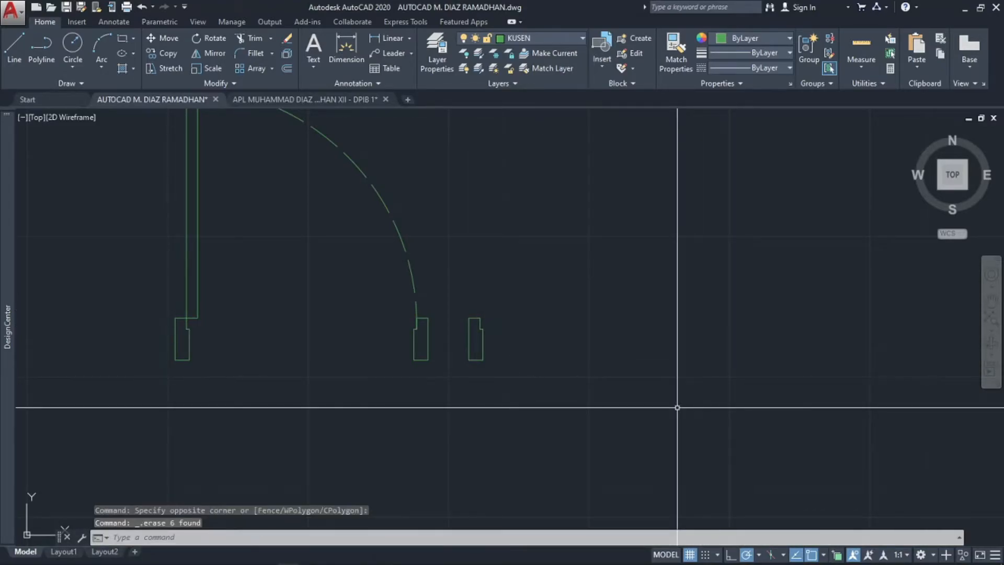
- Rotate the single profile beside the door 180 degrees about a point just to its right
left_click(458, 291)
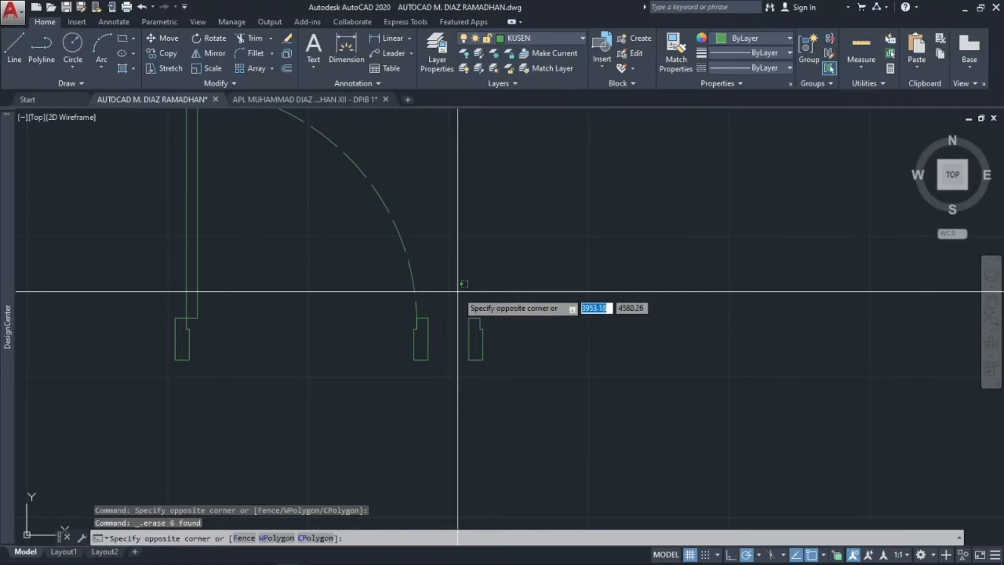
left_click(529, 406)
type("RO")
key("Return")
left_click(526, 350)
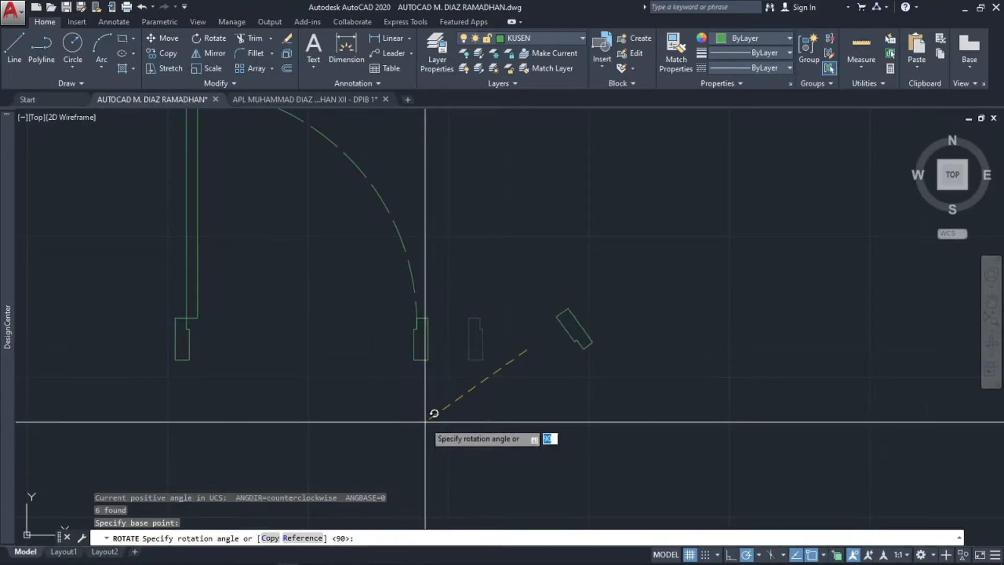
- Mirror the rotated profile across its straight vertical edge and erase the source, so the notch faces right
left_click(605, 318)
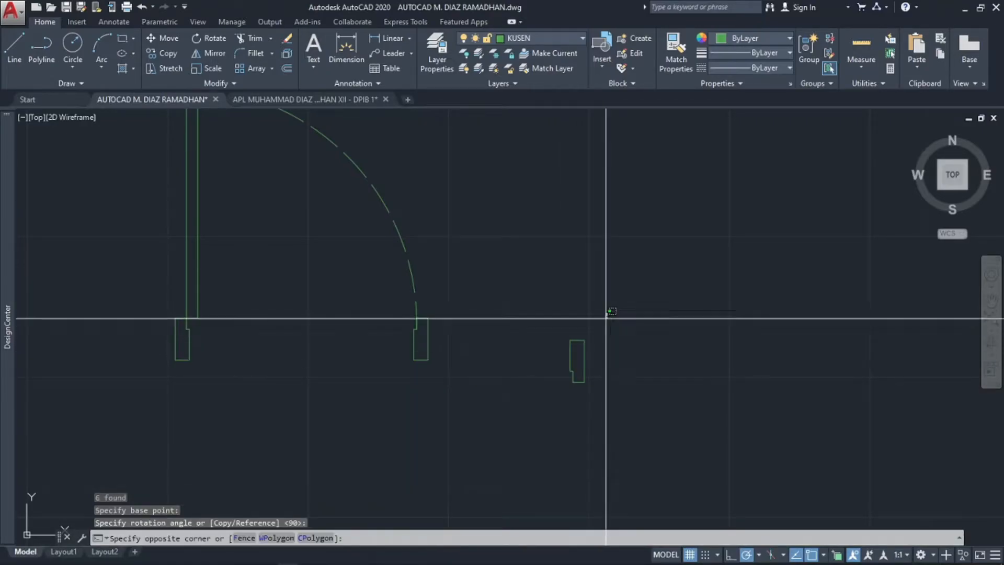
left_click(560, 392)
type("mi")
key("Return")
left_click(585, 340)
left_click(586, 325)
type("y")
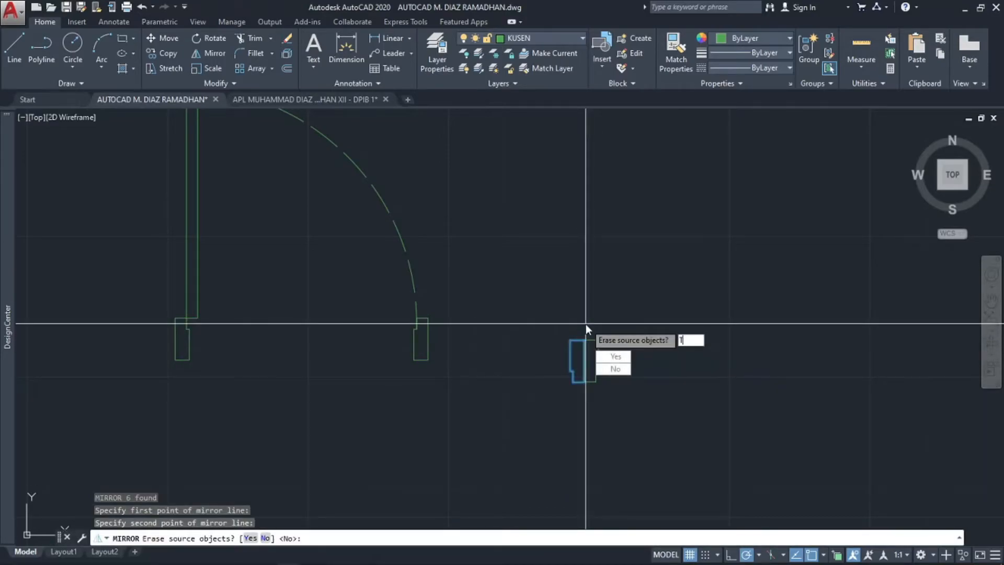
key("Return")
- Draw a 50-unit horizontal line to the right from the profile's upper-right corner
middle_click_drag(585, 324, 352, 325)
scroll(359, 325, "up", 4)
type("L")
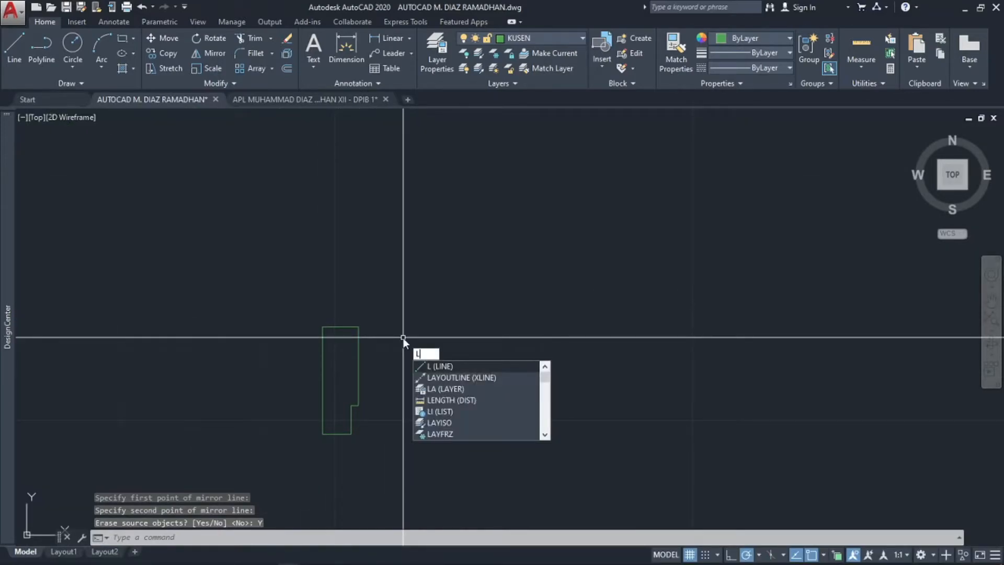
key("Return")
left_click(358, 327)
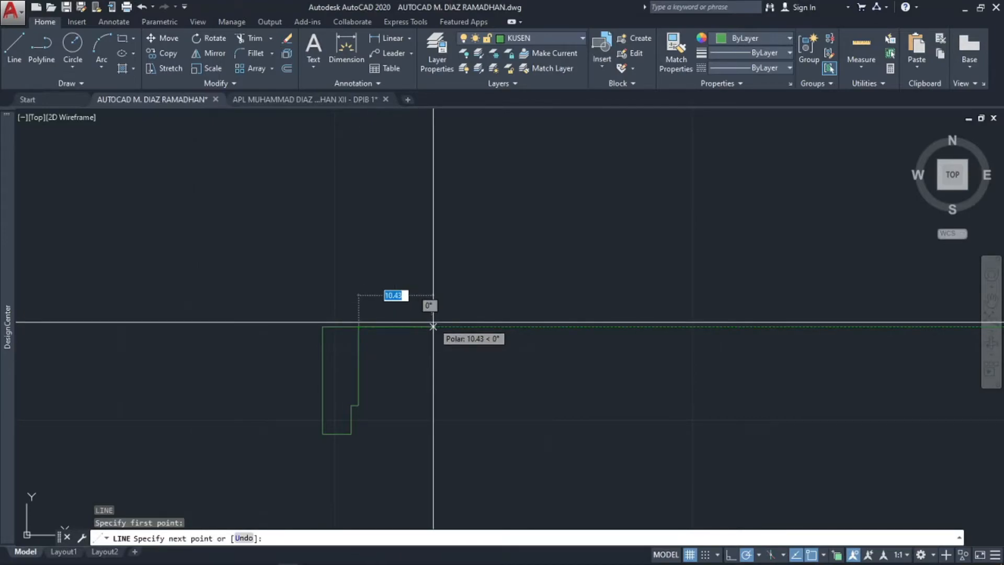
type("50")
key("Return")
key("Escape")
scroll(429, 325, "down", 2)
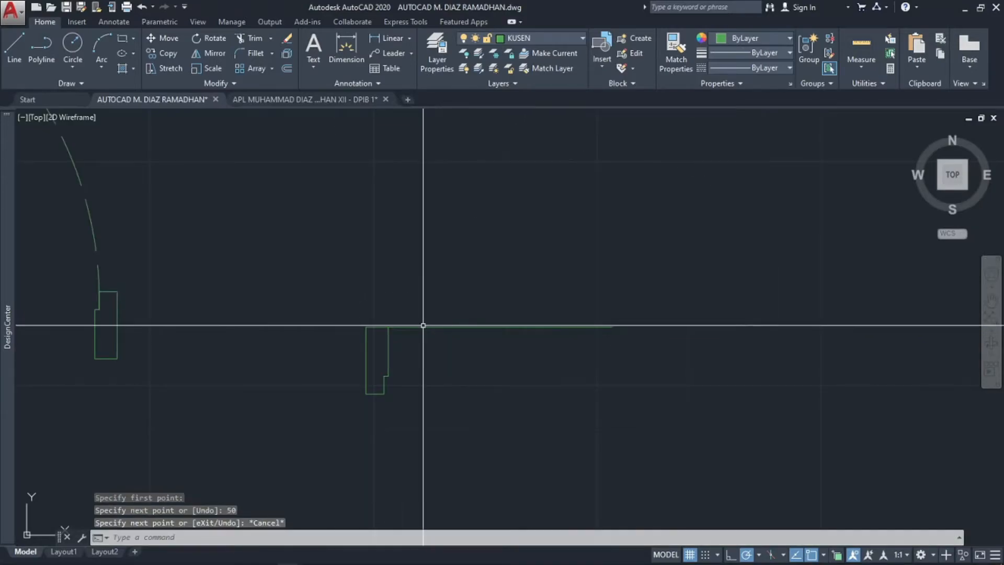
- Mirror the notched profile about a vertical axis through the 50-unit line's midpoint, keeping the source
left_click(332, 303)
left_click(415, 439)
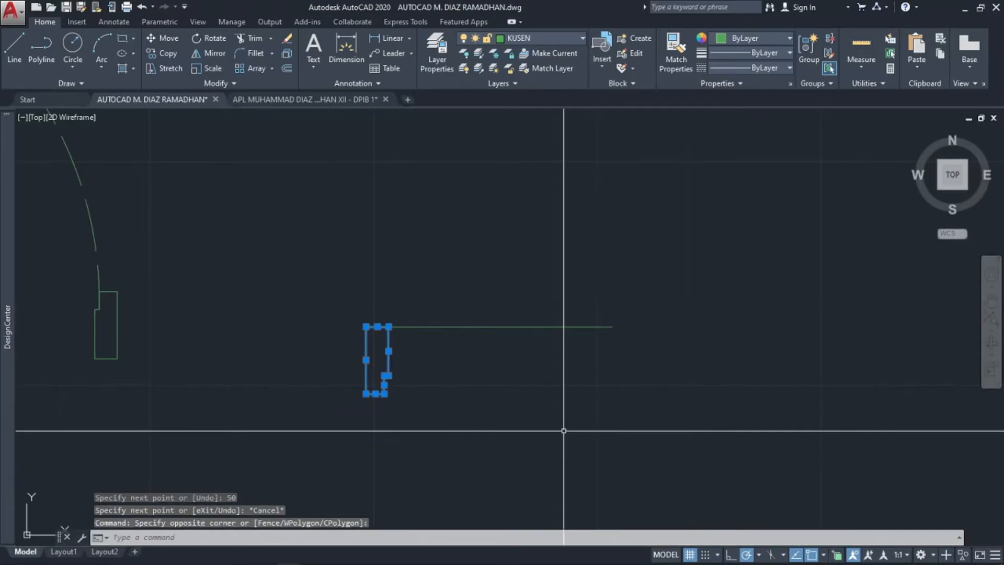
type("mi")
key("Return")
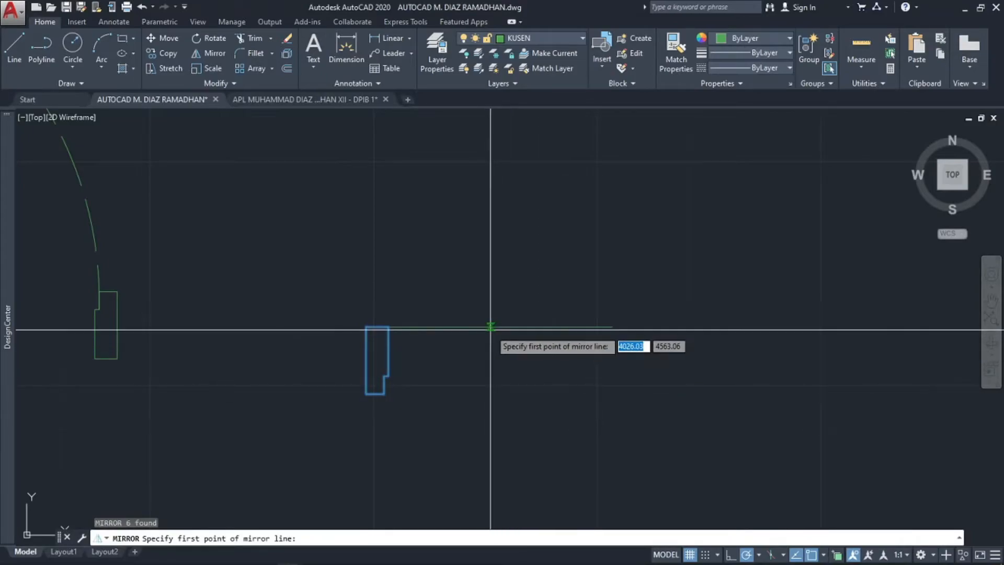
left_click(500, 327)
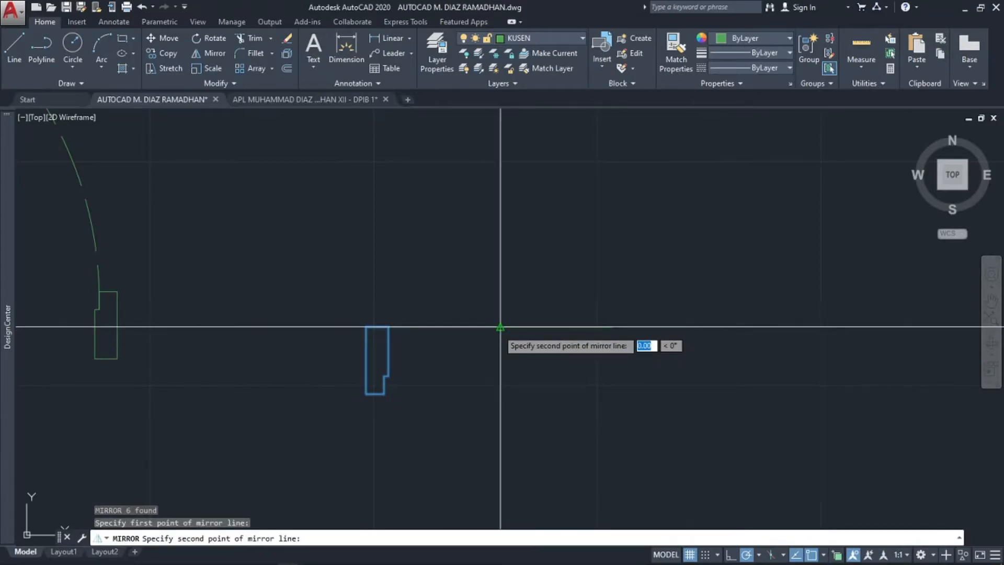
left_click(500, 293)
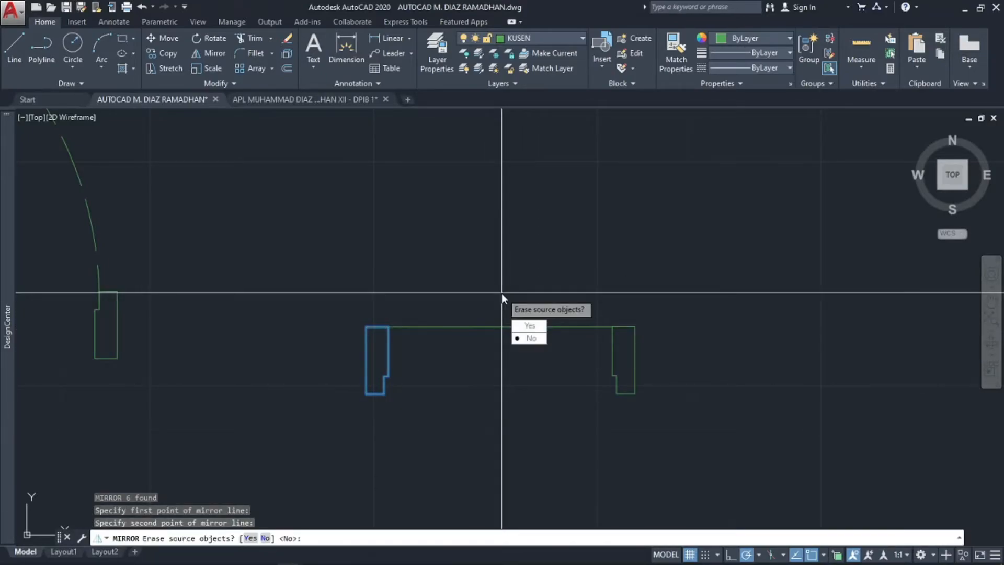
type("N")
key("Return")
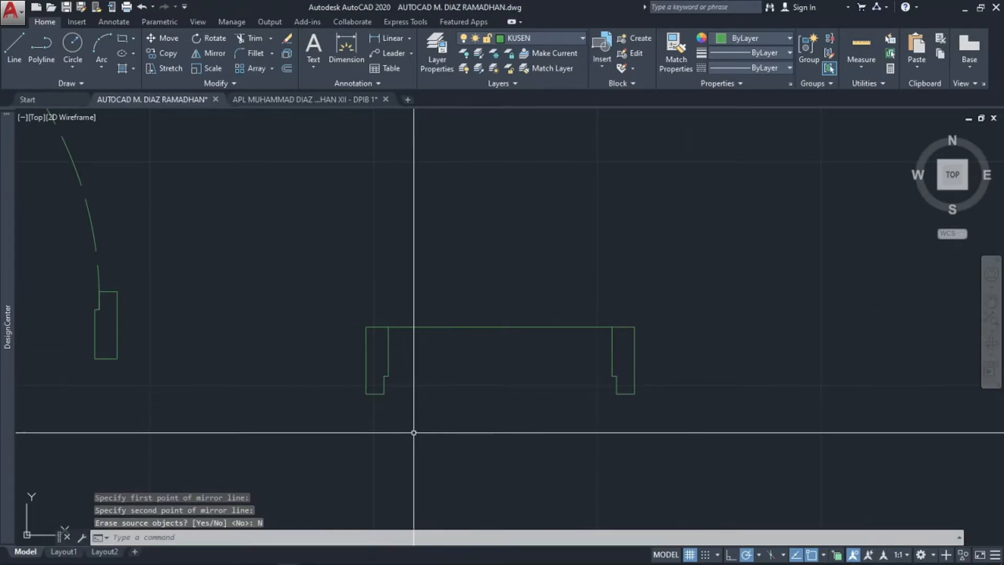
- Draw a rectangle filling the notches between both profiles, from the left profile's lower inner corner to the right profile's notch corner
scroll(398, 361, "up", 6)
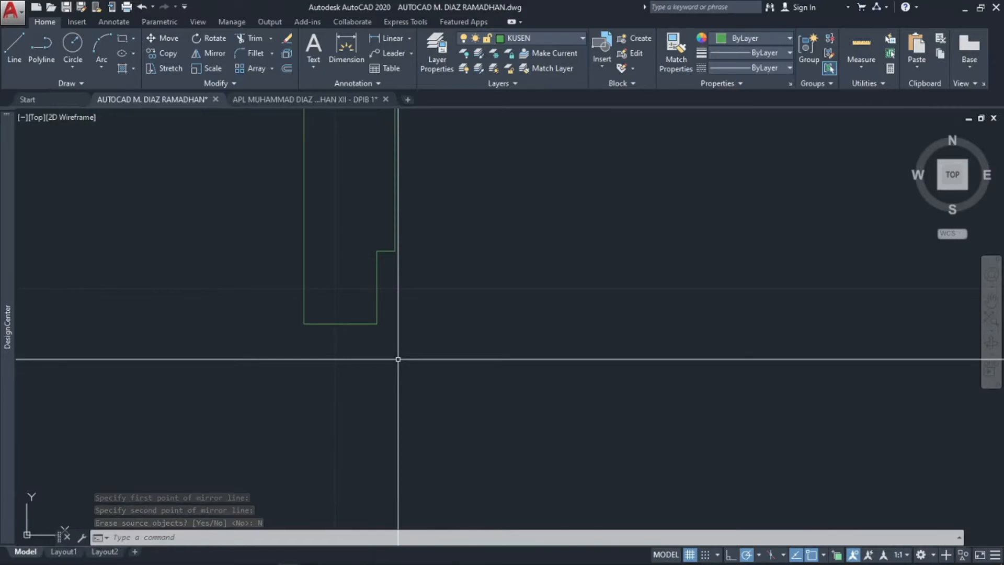
type("rec")
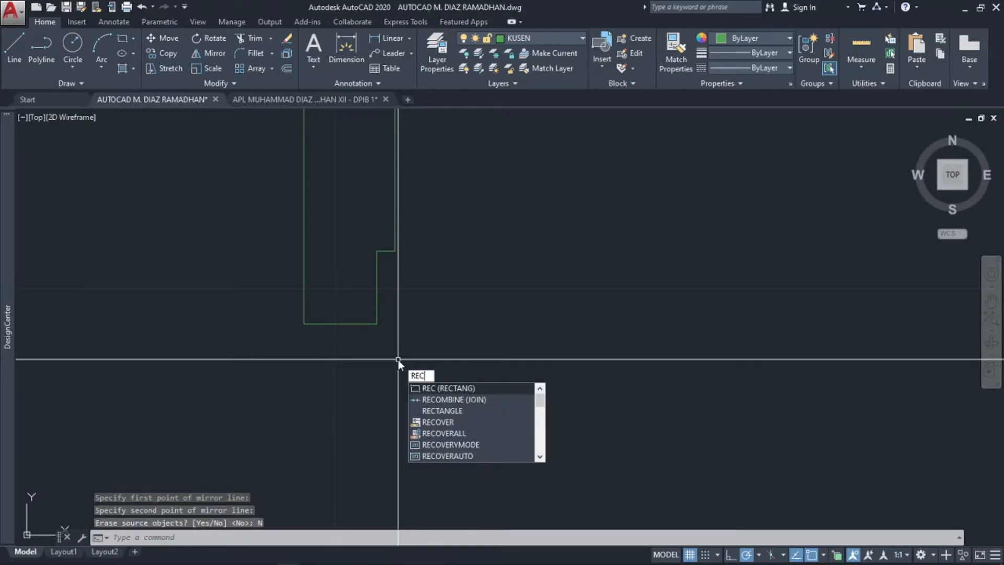
key("Return")
left_click(371, 337)
scroll(408, 329, "down", 4)
middle_click_drag(592, 309, 496, 310)
scroll(688, 301, "up", 2)
key("Escape")
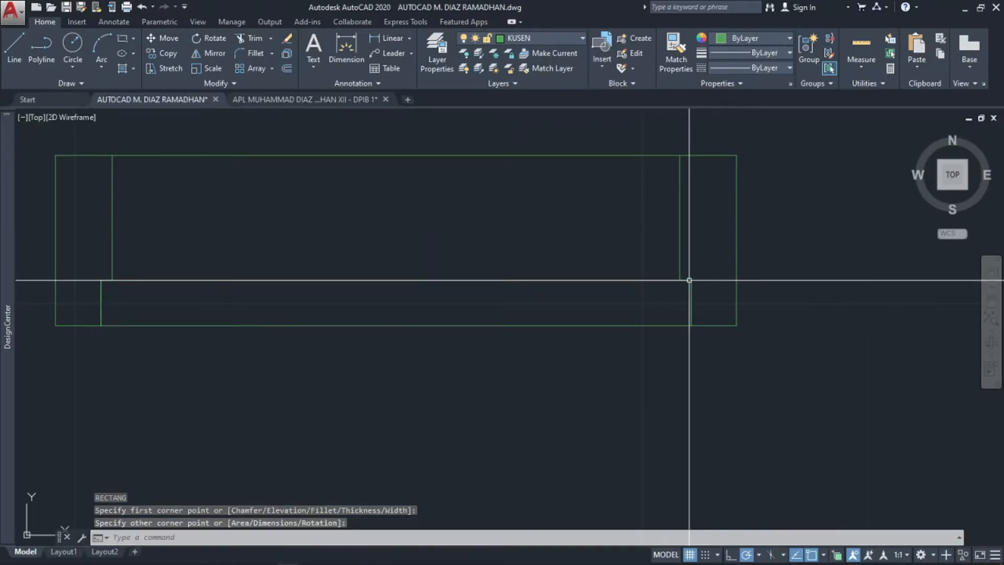
key("Escape")
key("Escape")
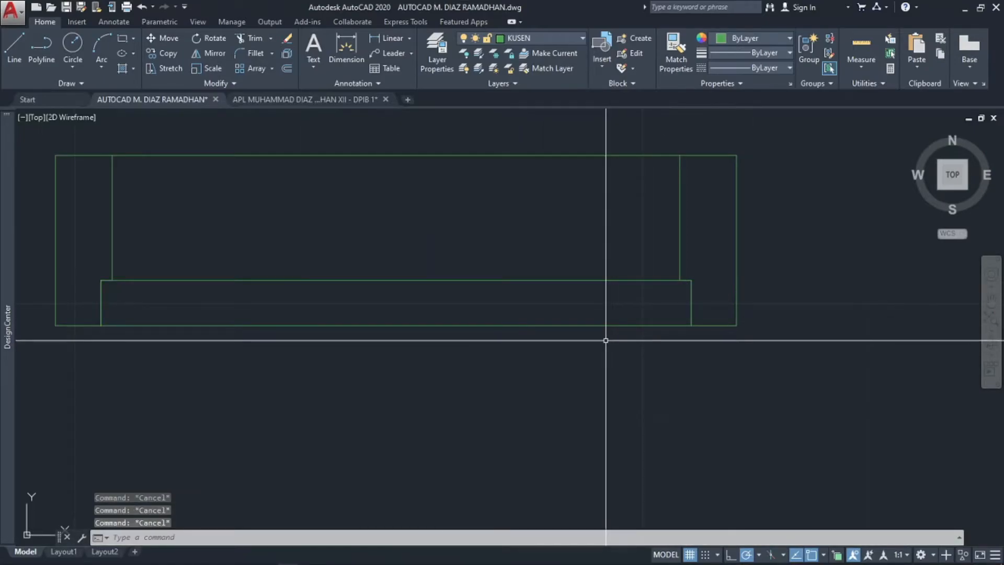
- Draw a vertical line across the notch rectangle, straight below the right profile's inner edge
type("l")
key("Return")
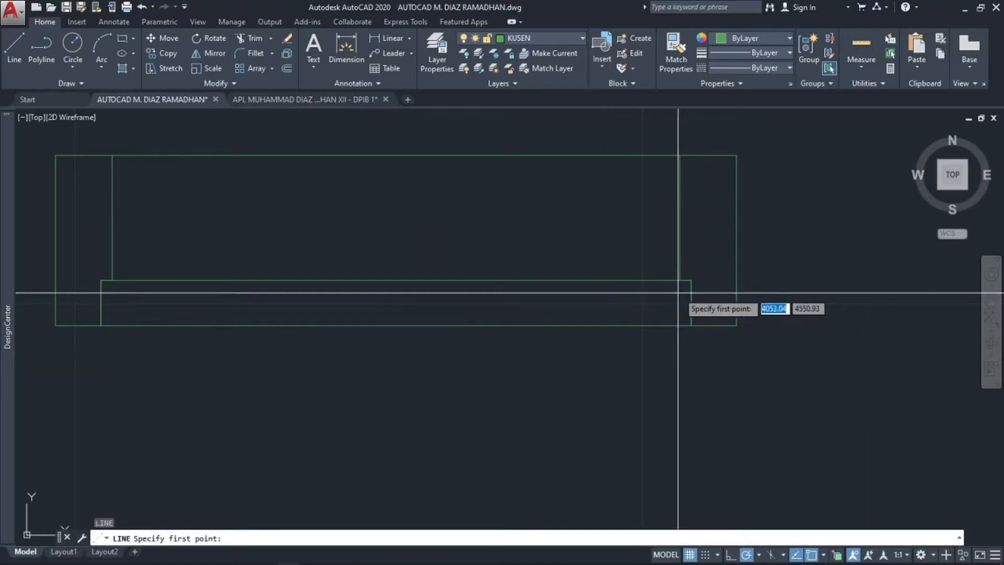
left_click(679, 281)
left_click(679, 325)
key("Escape")
- Move the short vertical line 3 units to the left, using its upper endpoint as base point
left_click(681, 304)
left_click(670, 312)
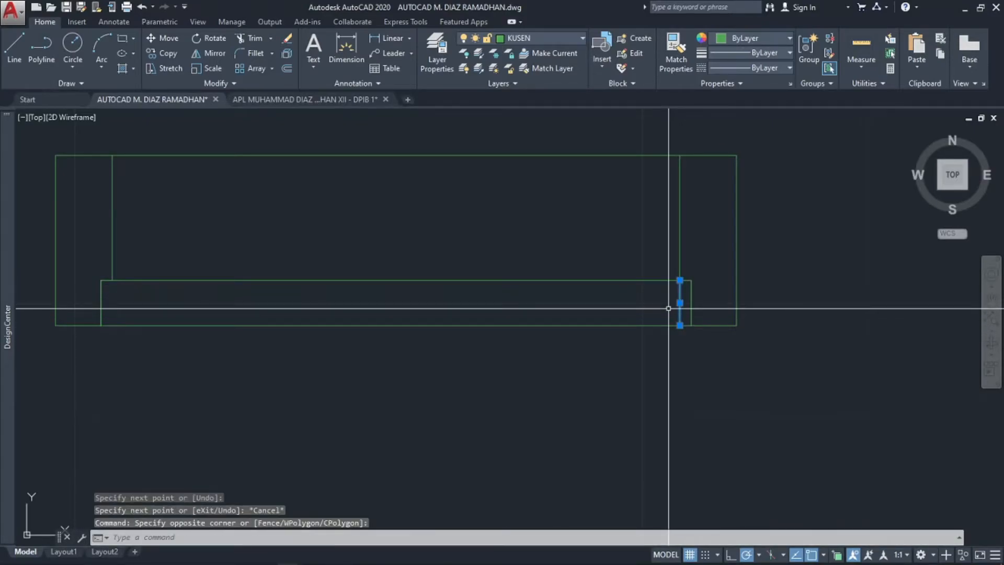
key("Return")
left_click(680, 281)
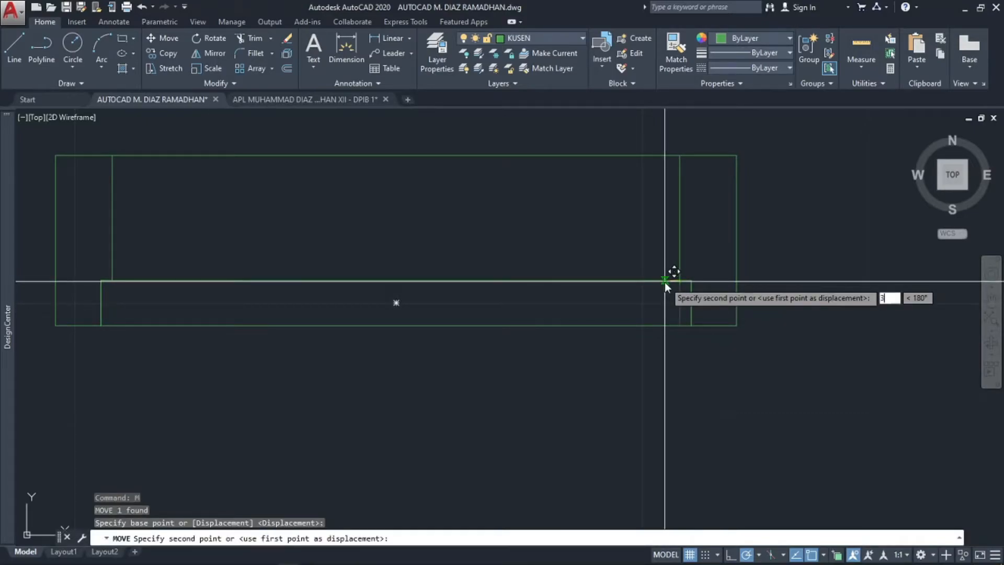
key("Return")
- Mirror the short vertical line about a vertical axis through the rectangle's center, keeping the source
left_click(659, 296)
left_click(617, 309)
type("I")
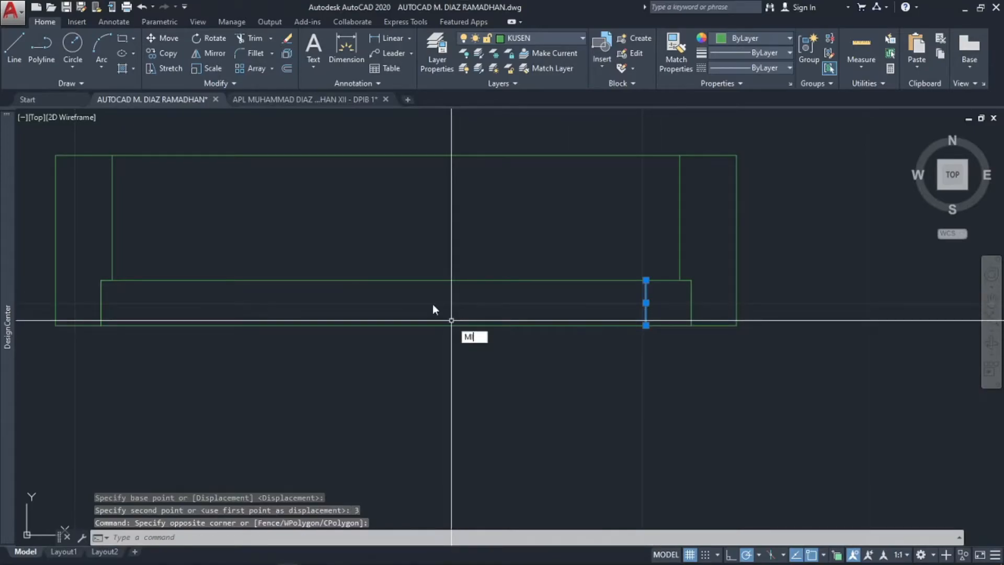
key("Return")
left_click(396, 303)
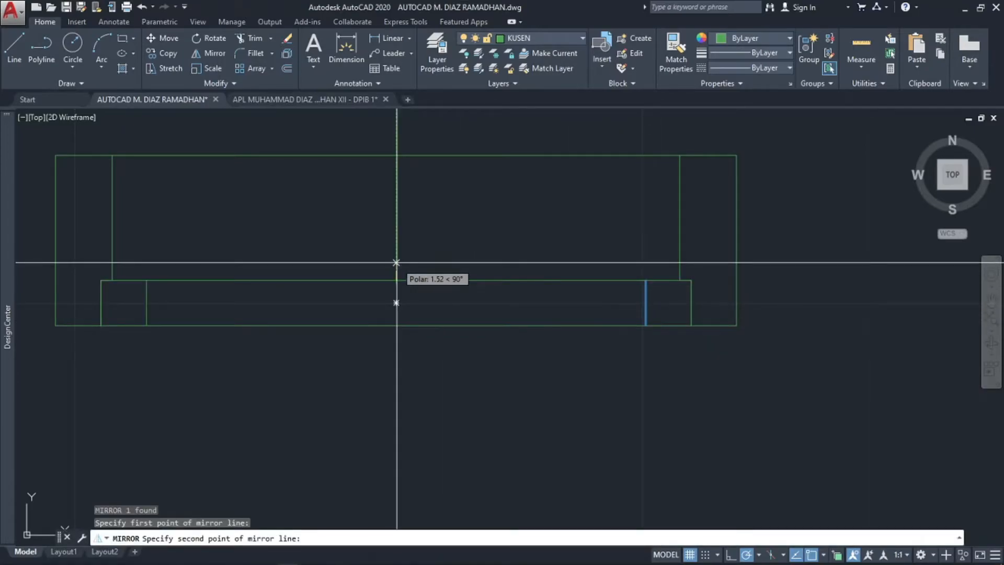
left_click(397, 263)
key("Return")
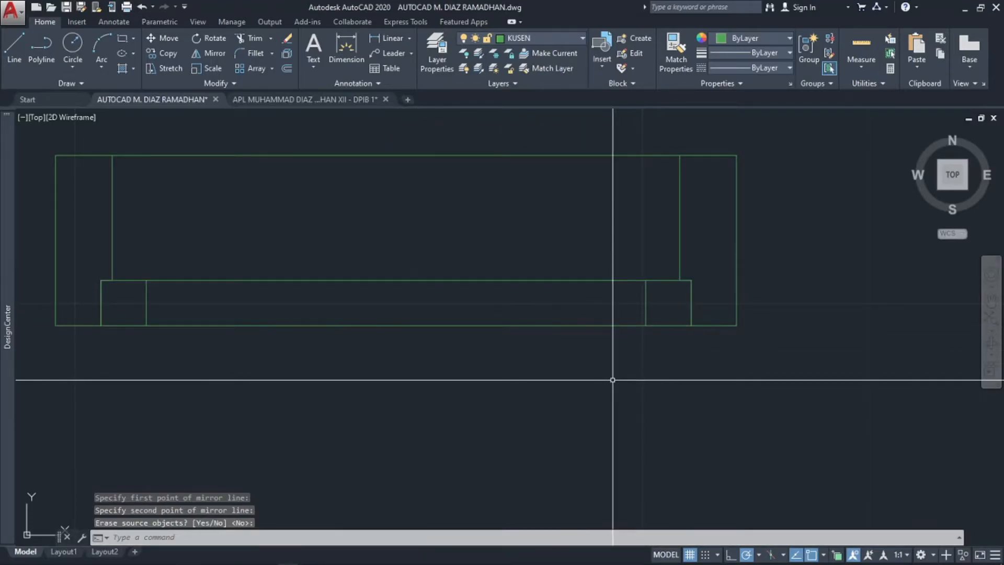
- Draw the horizontal glass line between the midpoints of the two short vertical lines
type("l")
key("Return")
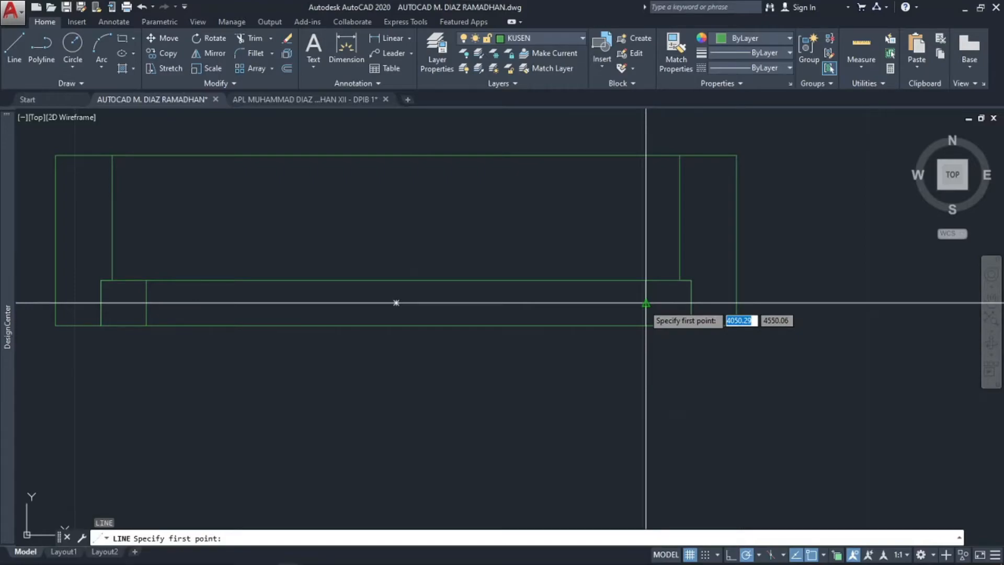
left_click(645, 303)
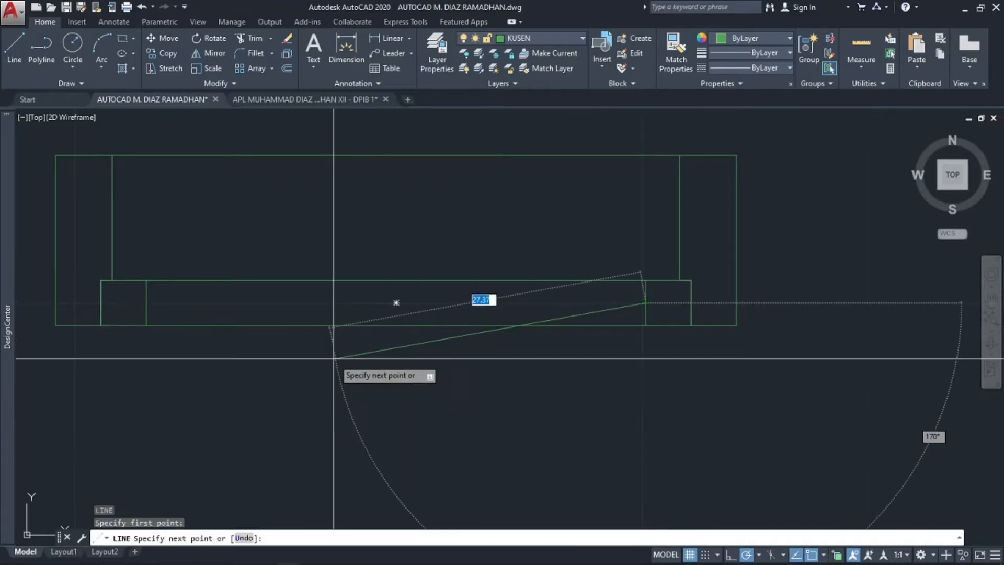
left_click(146, 303)
key("Escape")
- Hatch the window frame's left notched profile with the ANSI34 pattern
scroll(448, 288, "down", 4)
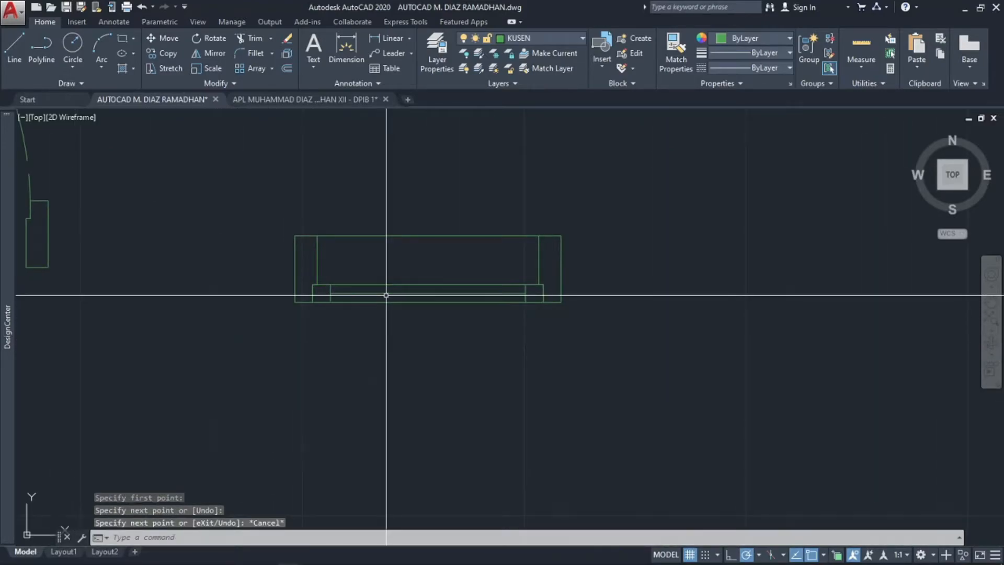
scroll(550, 323, "down", 4)
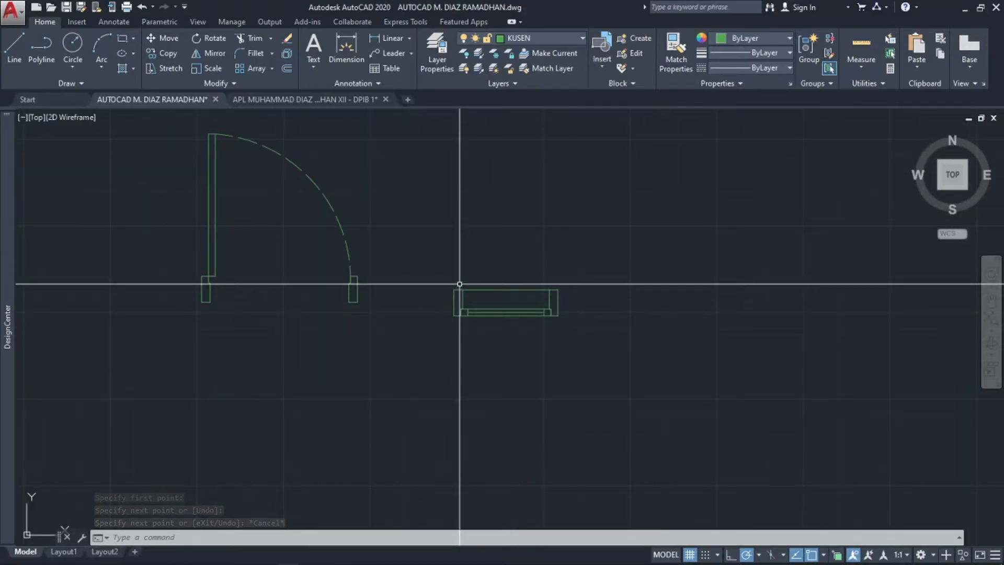
scroll(460, 284, "up", 4)
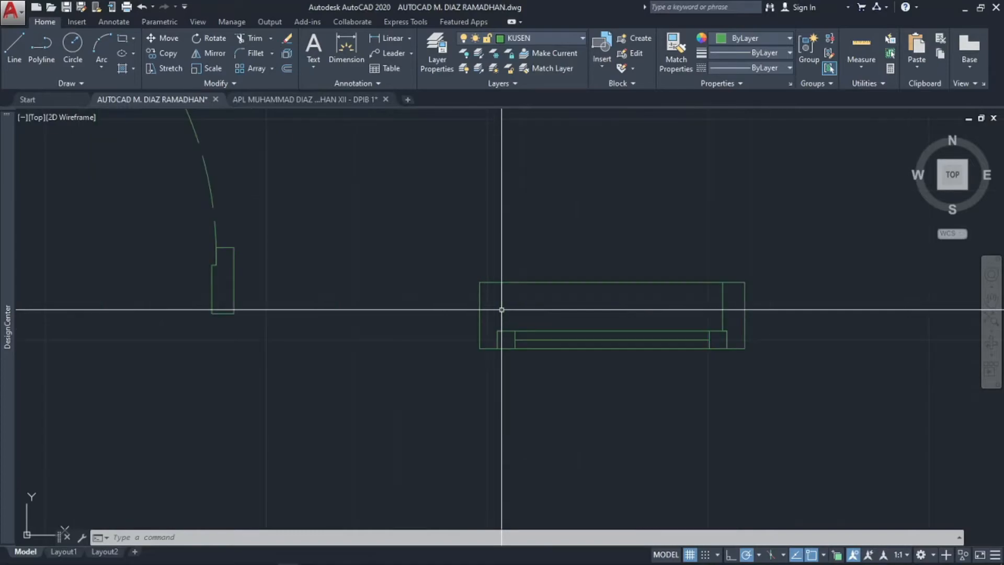
middle_click_drag(487, 314, 496, 308)
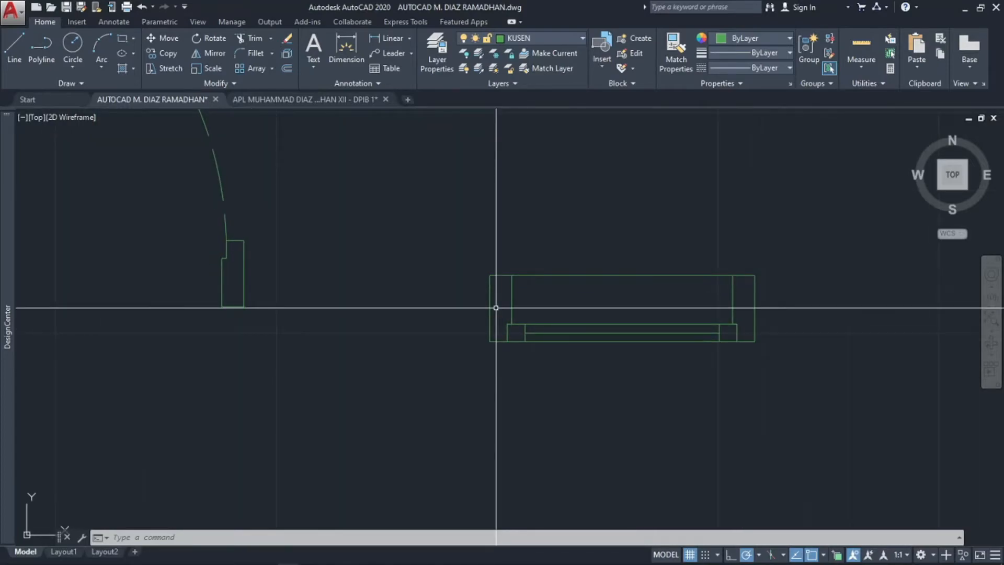
key("Return")
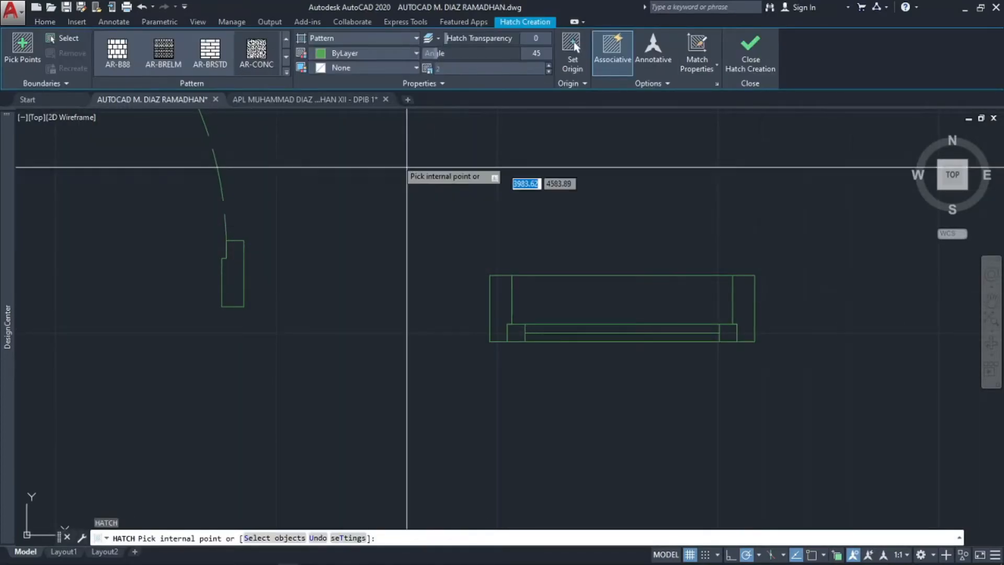
left_click(287, 72)
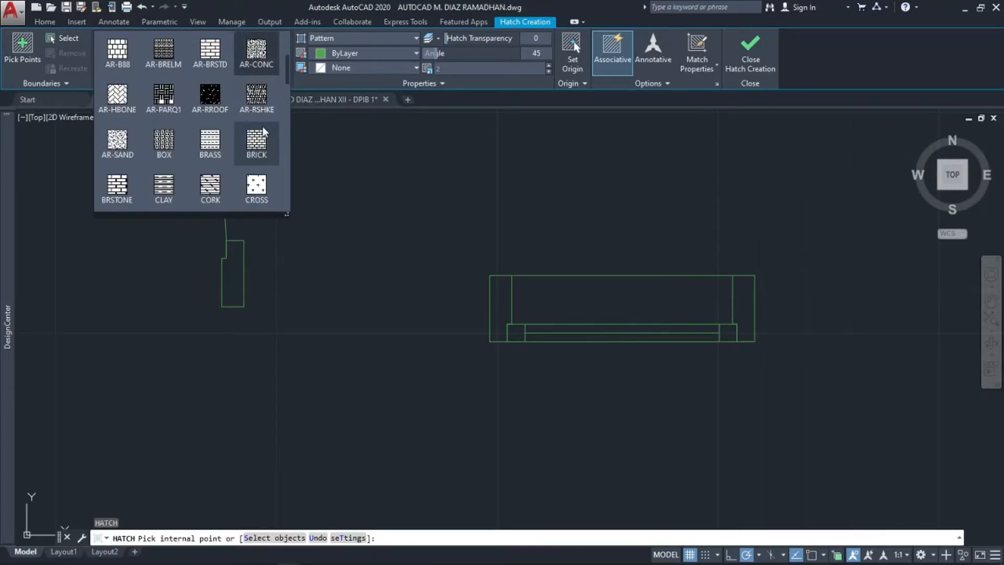
scroll(264, 130, "down", 1)
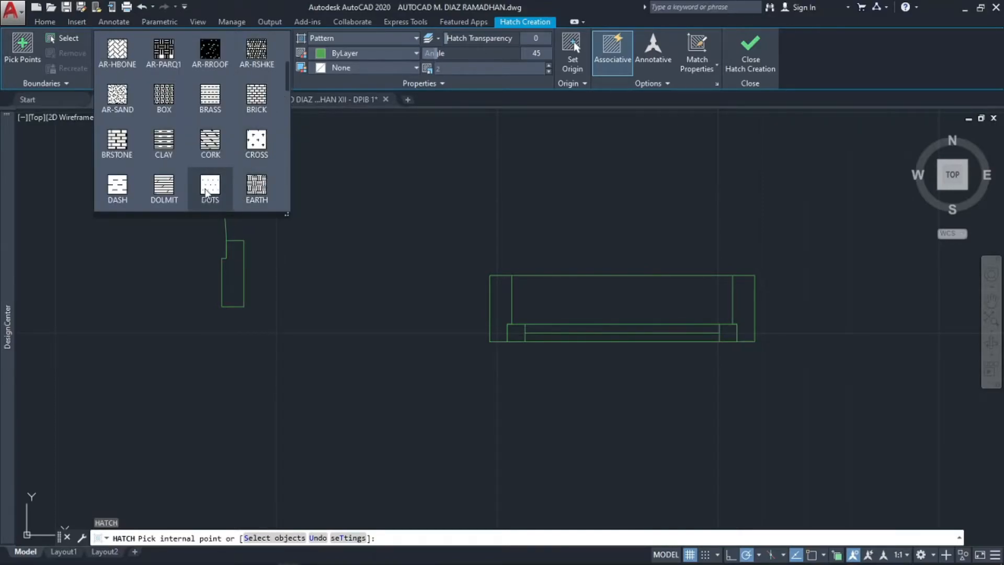
scroll(251, 158, "down", 2)
scroll(251, 159, "down", 4)
scroll(251, 158, "down", 7)
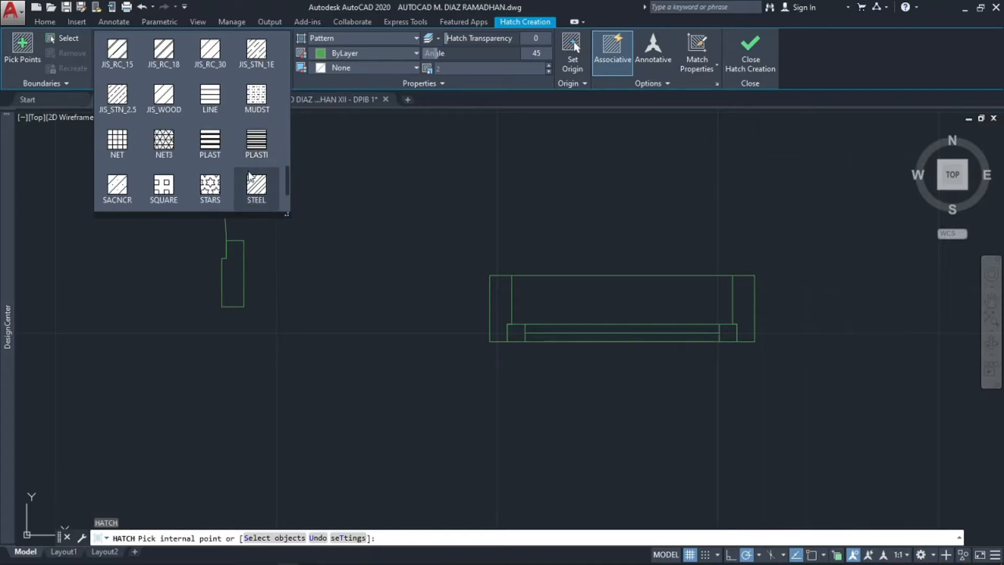
scroll(248, 173, "down", 1)
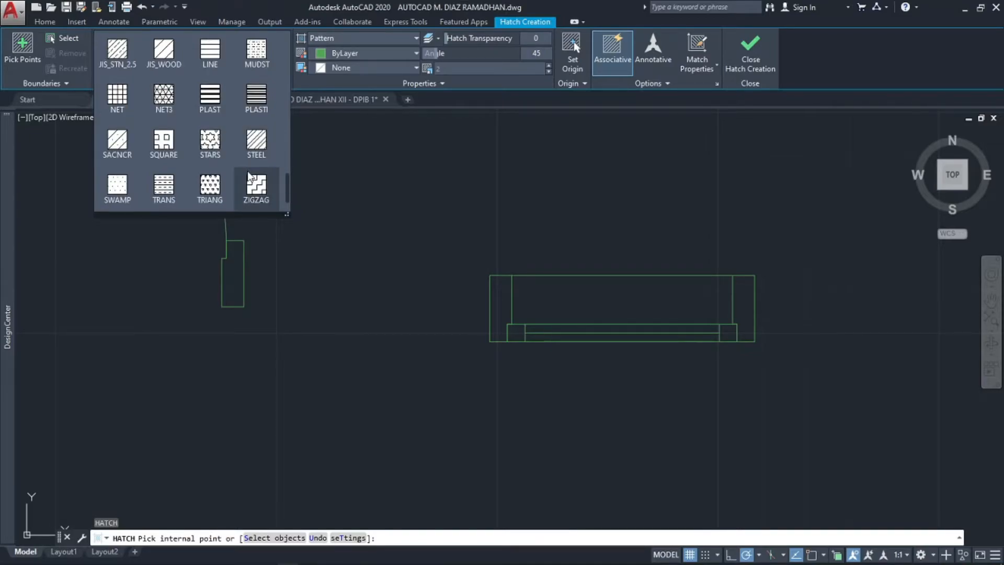
scroll(250, 175, "down", 1)
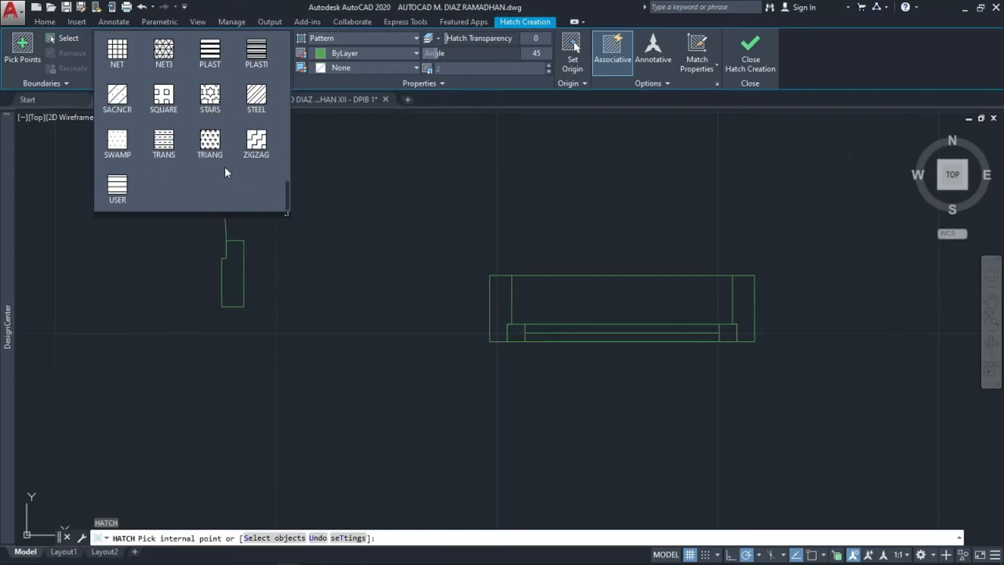
scroll(226, 172, "up", 8)
scroll(226, 172, "up", 3)
scroll(227, 171, "up", 2)
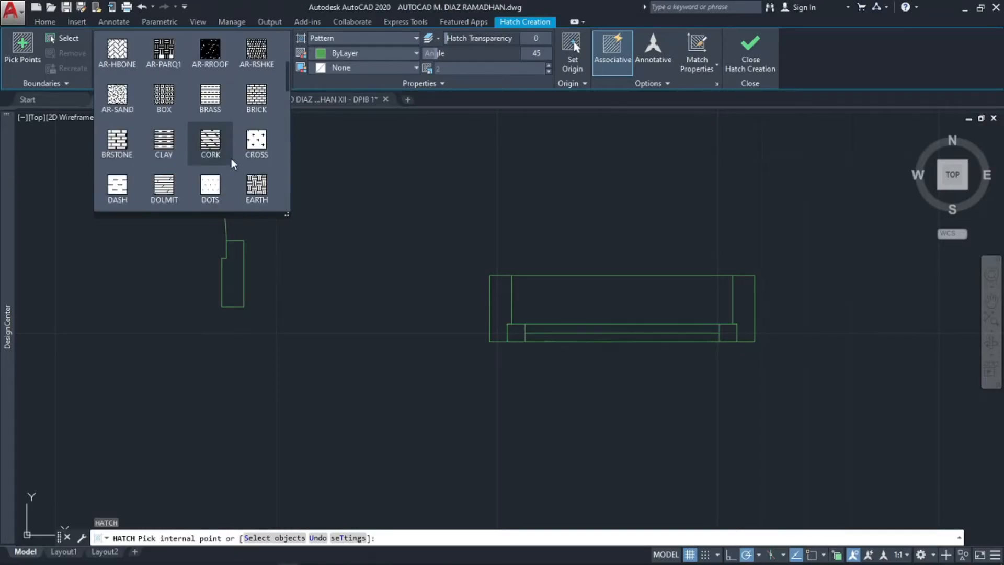
scroll(233, 163, "up", 2)
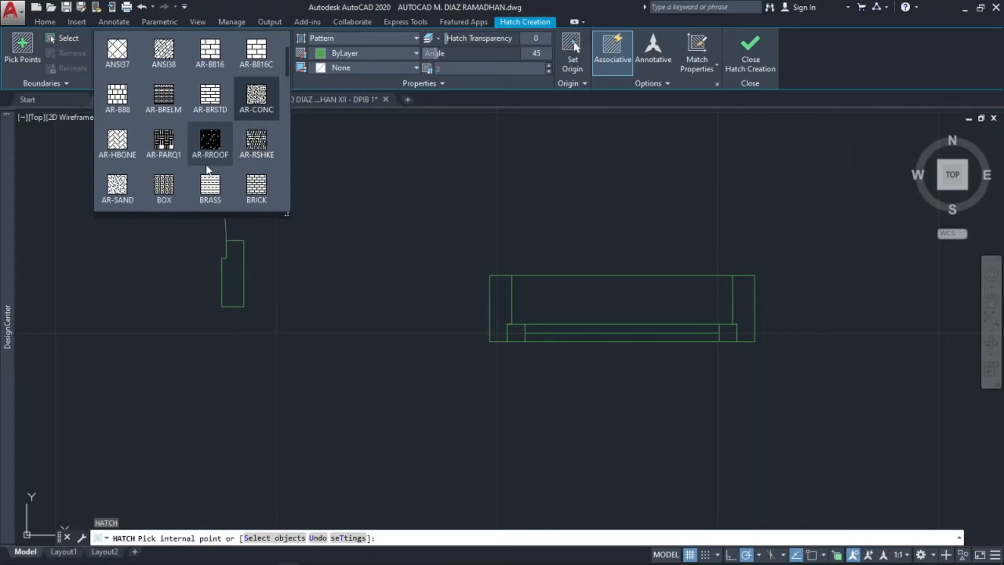
scroll(203, 162, "up", 1)
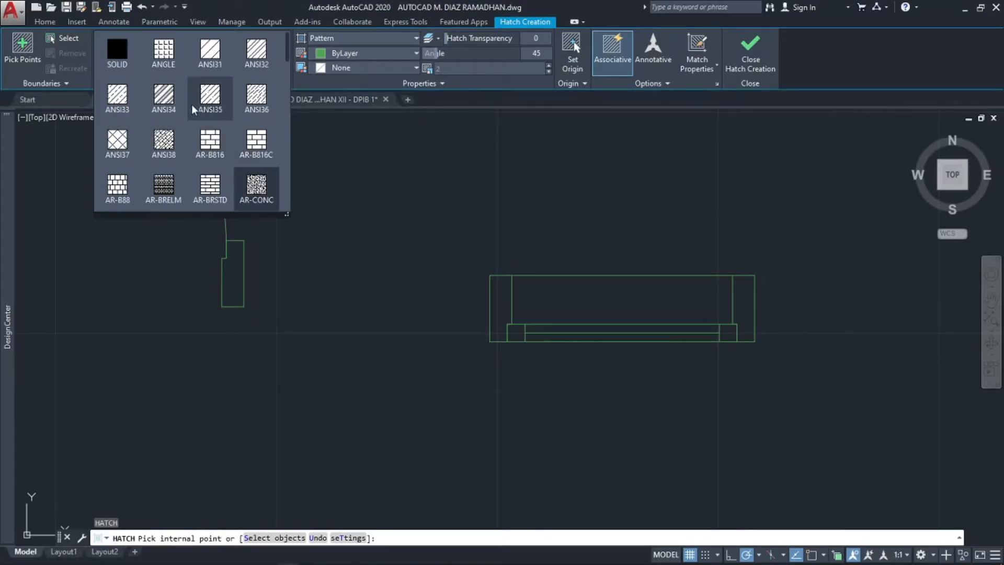
left_click(171, 107)
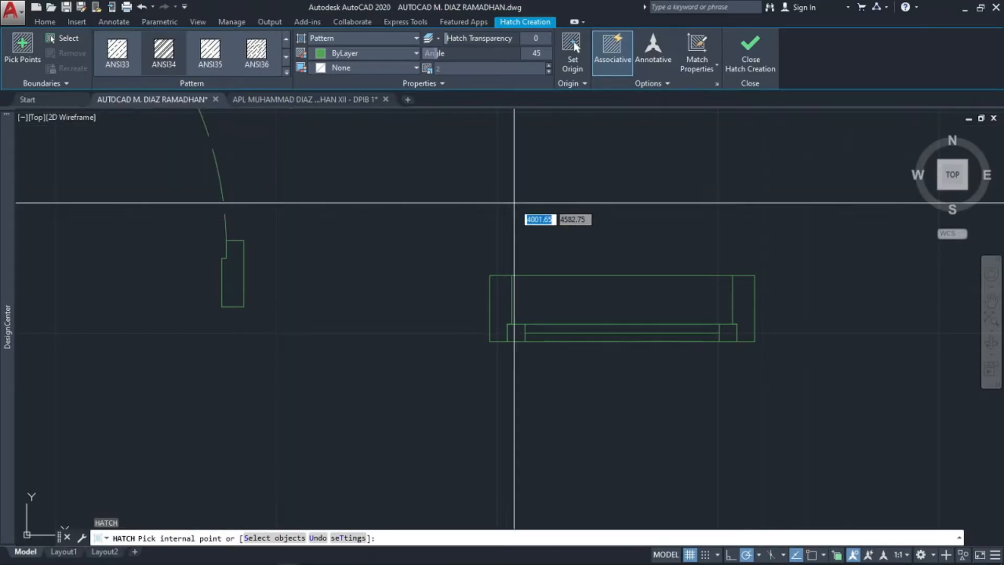
scroll(502, 290, "up", 4)
left_click(510, 288)
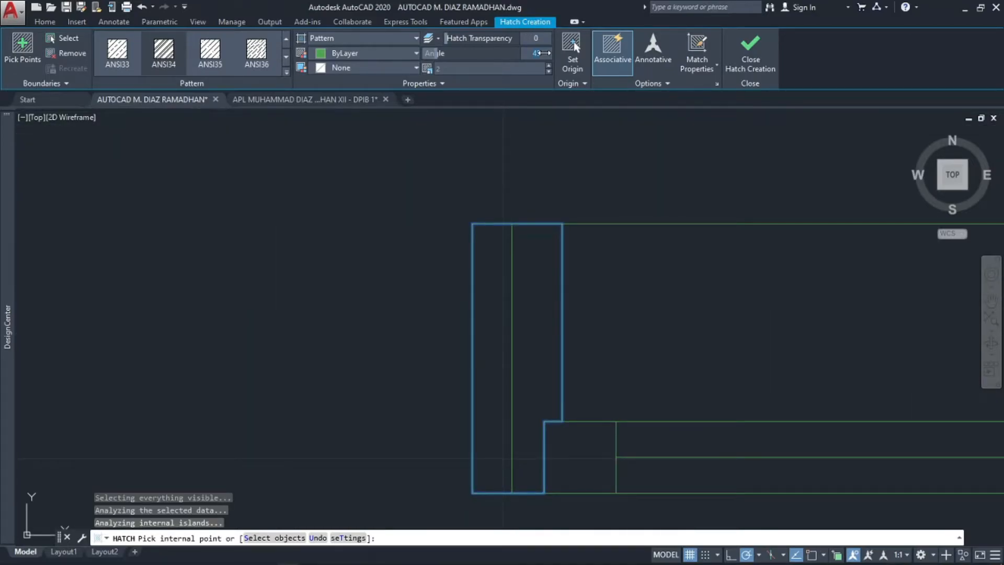
- Set the left profile's hatch to angle 0 and scale 50, with its origin inside the profile
type("0")
key("Return")
type("15")
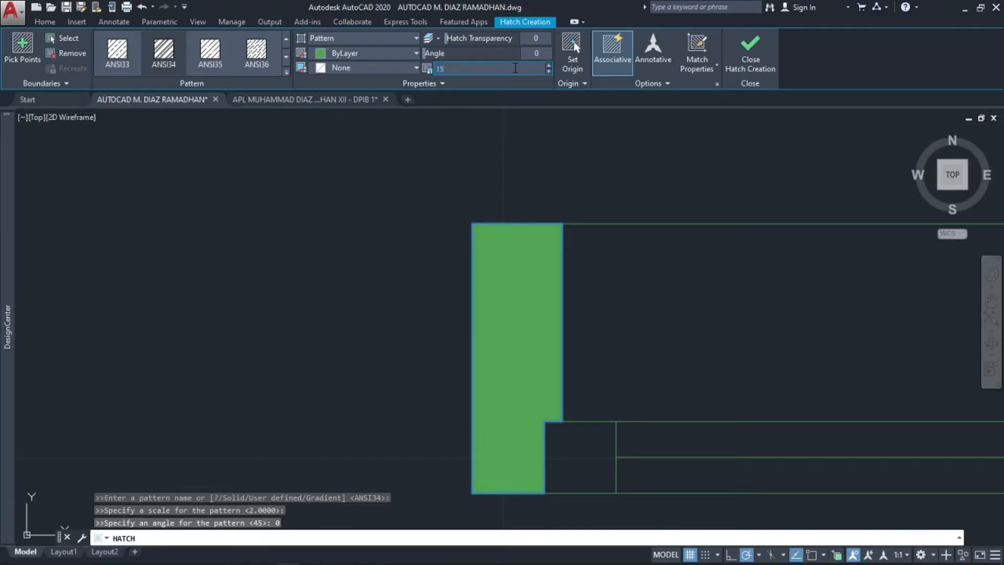
key("BackSpace")
key("BackSpace")
type("30")
key("BackSpace")
key("BackSpace")
type("50")
left_click(576, 68)
left_click(516, 305)
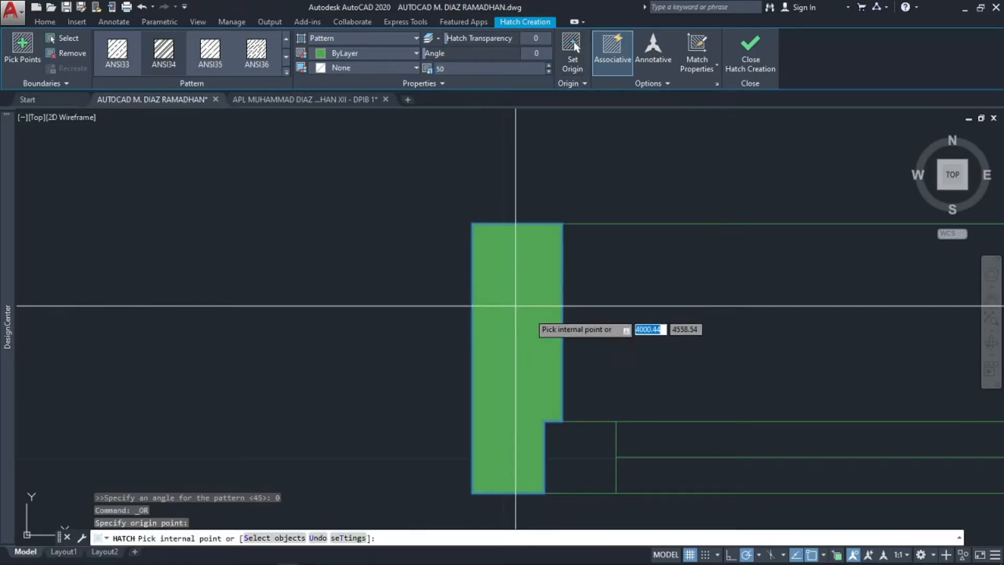
key("Escape")
key("Escape")
- Delete the ANSI34 hatch from the window frame's left profile
scroll(540, 321, "down", 3)
middle_click_drag(539, 321, 509, 257)
scroll(507, 257, "up", 2)
left_click(498, 243)
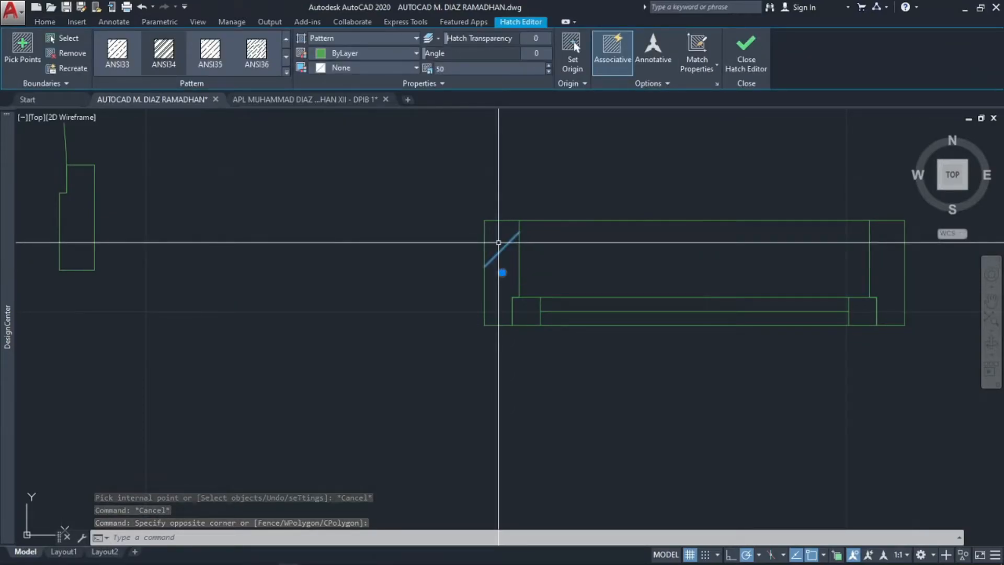
key("Delete")
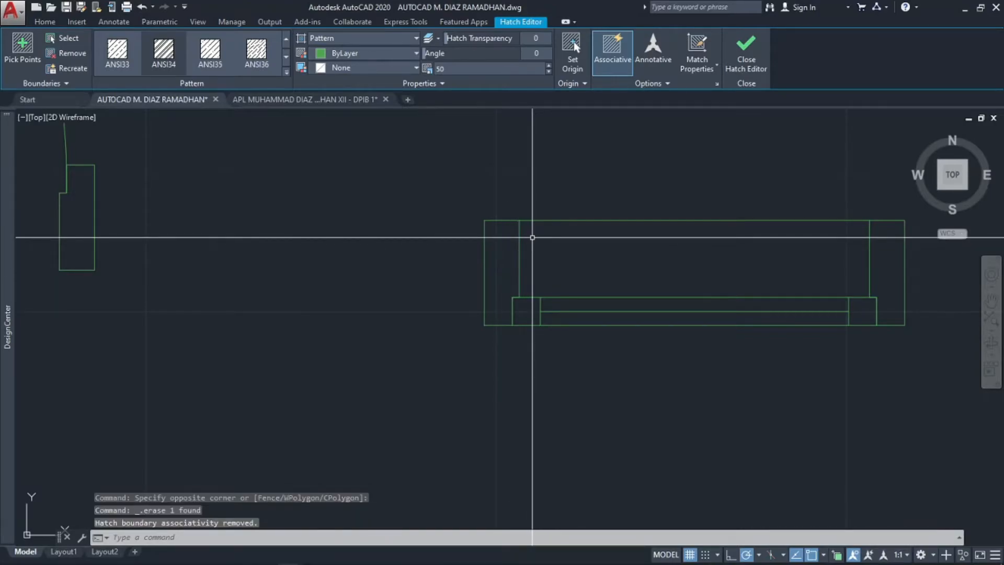
- Examine both floor plans, including the door and window frames placed in their walls
scroll(502, 230, "down", 8)
mouse_move(419, 249)
middle_mouse_down()
mouse_move(446, 330)
mouse_move(472, 295)
middle_mouse_up()
scroll(508, 279, "down", 4)
mouse_move(465, 345)
middle_mouse_down()
mouse_move(513, 315)
mouse_move(517, 287)
mouse_move(492, 208)
middle_mouse_up()
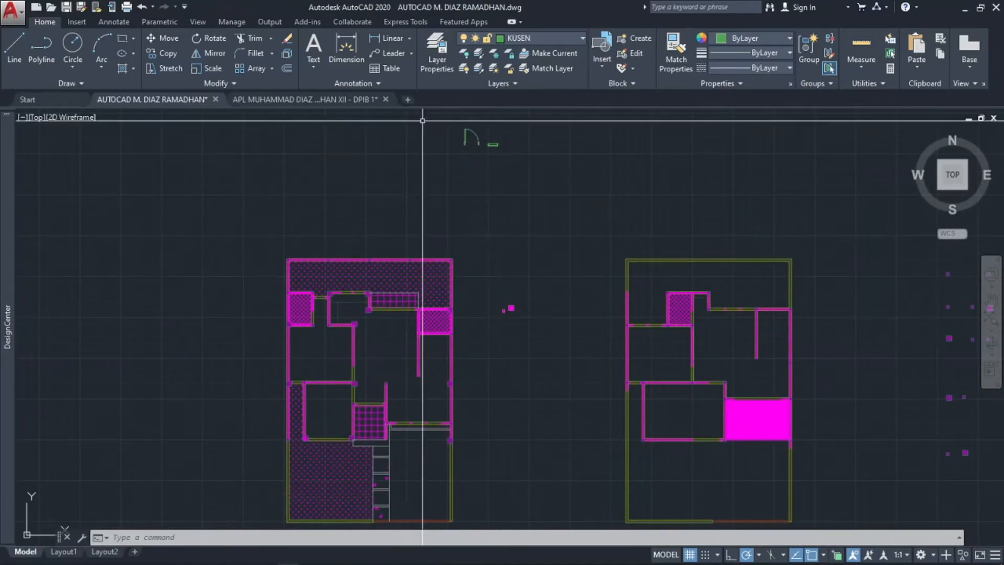
scroll(426, 117, "down", 4)
middle_click_drag(439, 137, 437, 187)
scroll(435, 185, "up", 2)
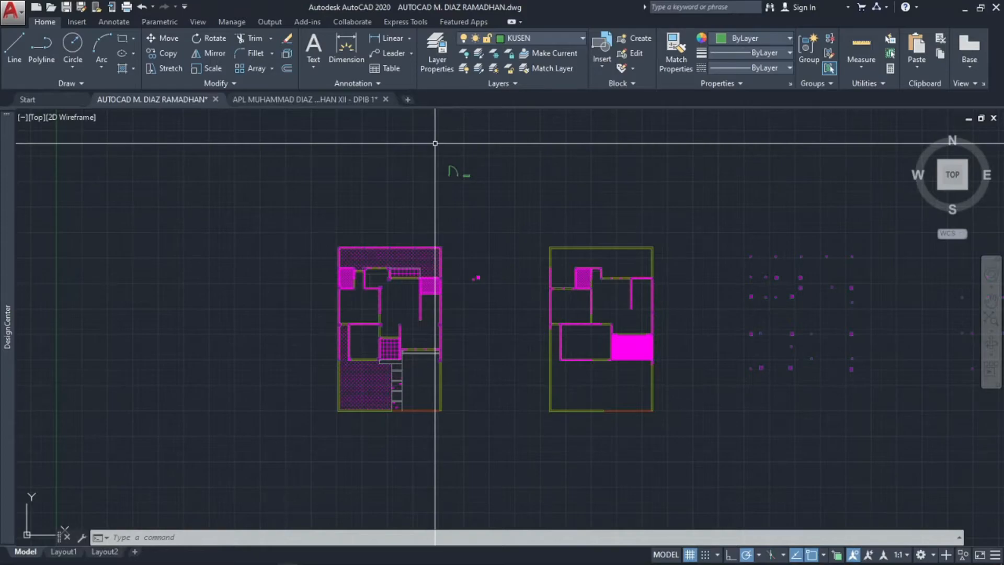
scroll(477, 405, "up", 2)
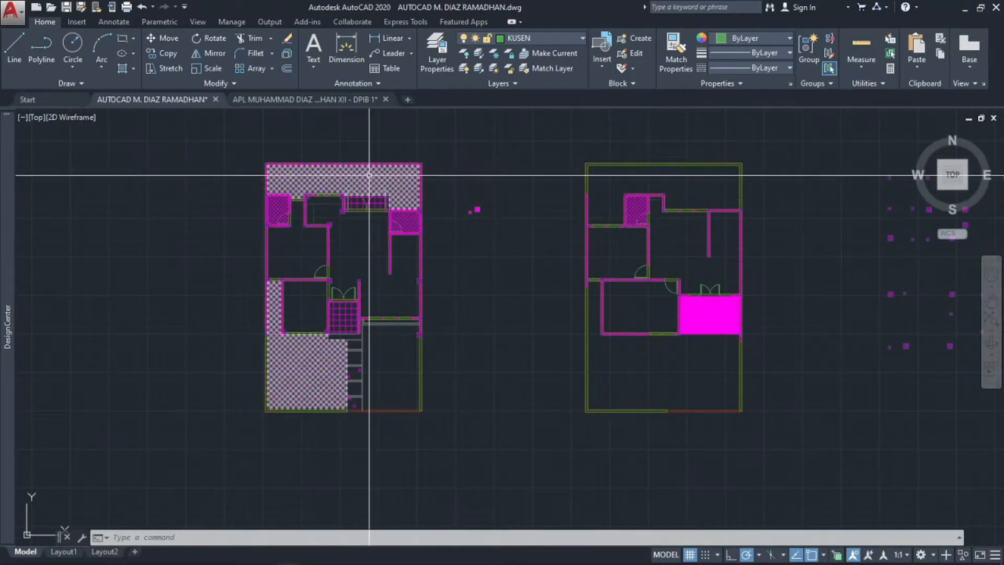
scroll(378, 186, "up", 5)
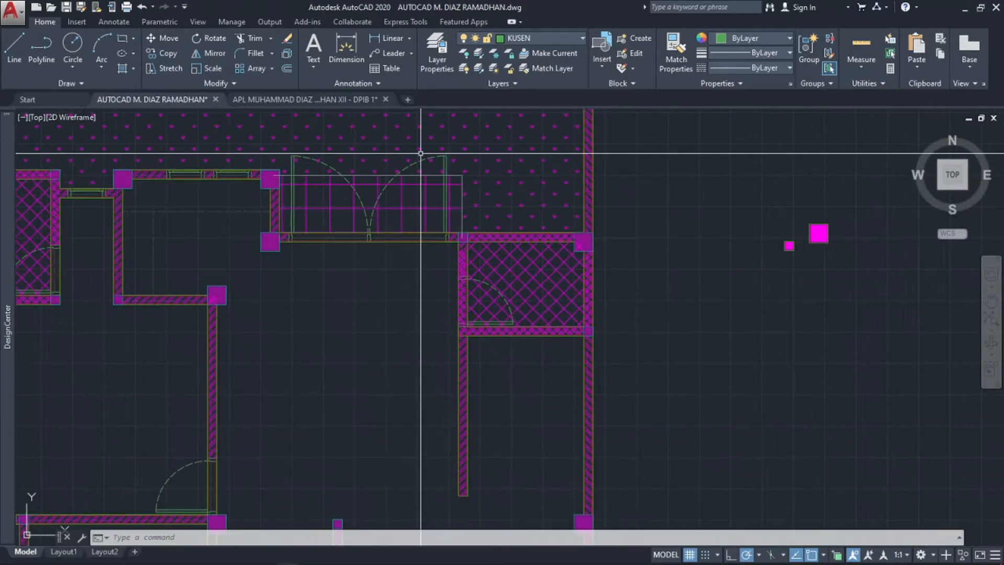
scroll(485, 202, "down", 2)
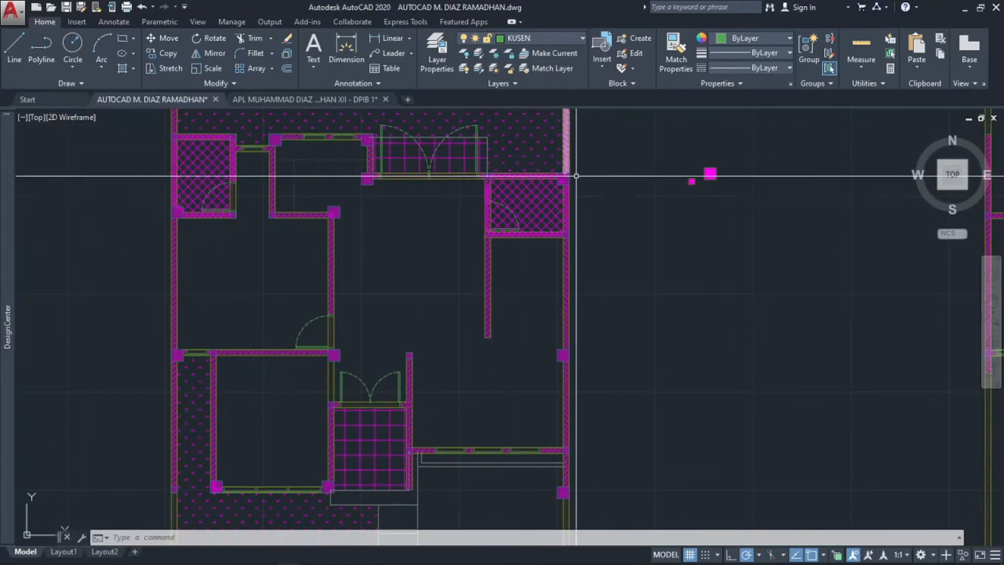
scroll(402, 256, "down", 2)
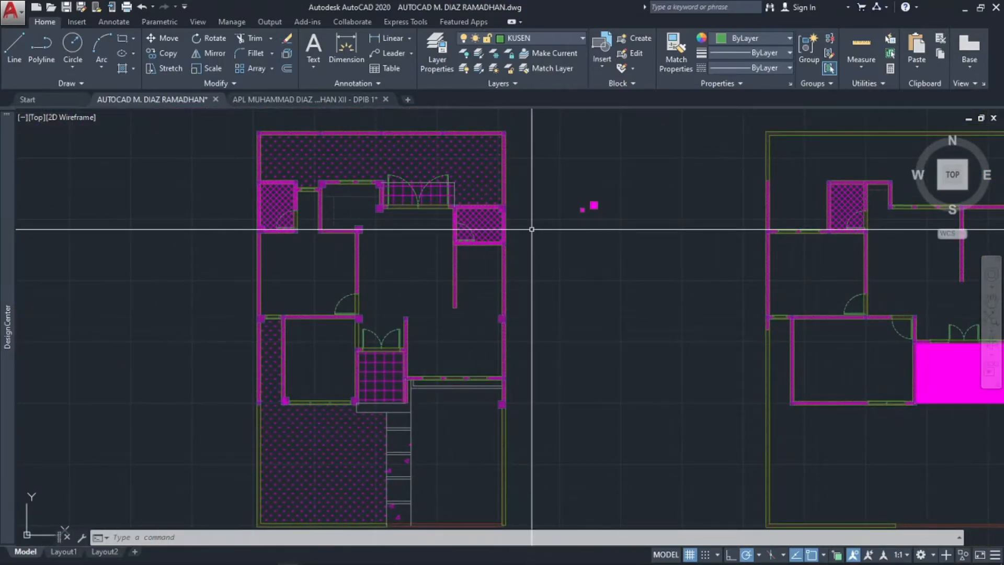
middle_click_drag(578, 263, 565, 250)
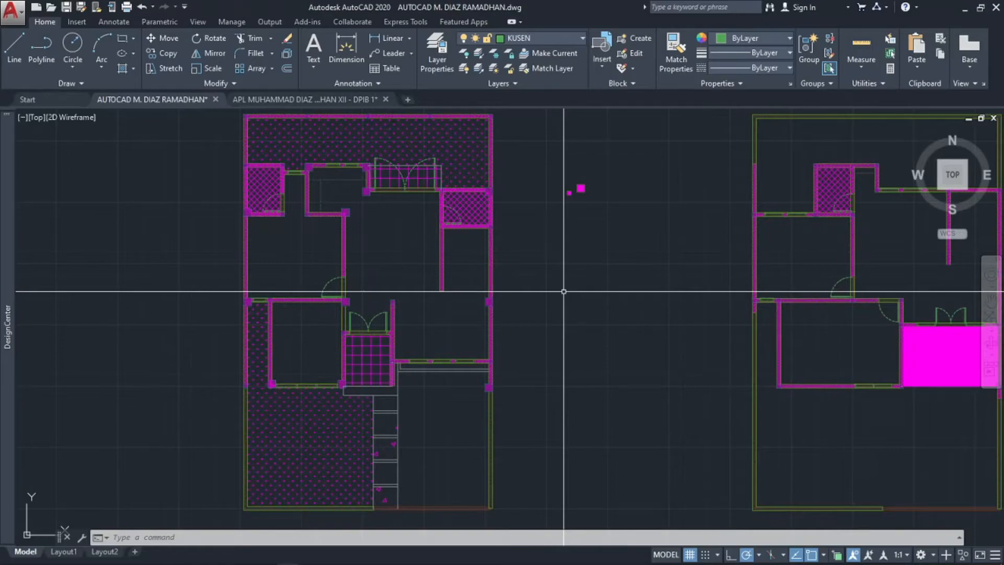
type("T")
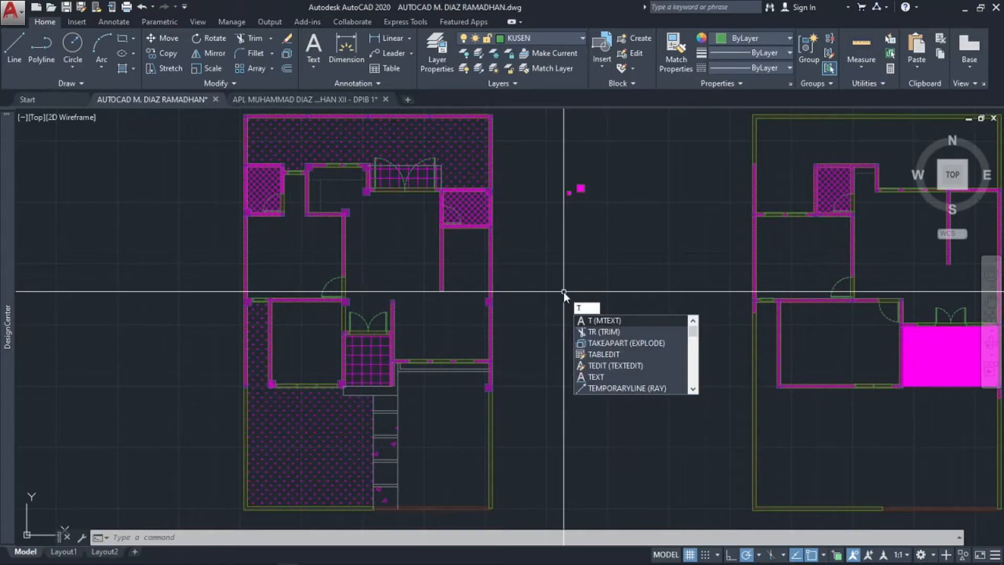
key("Return")
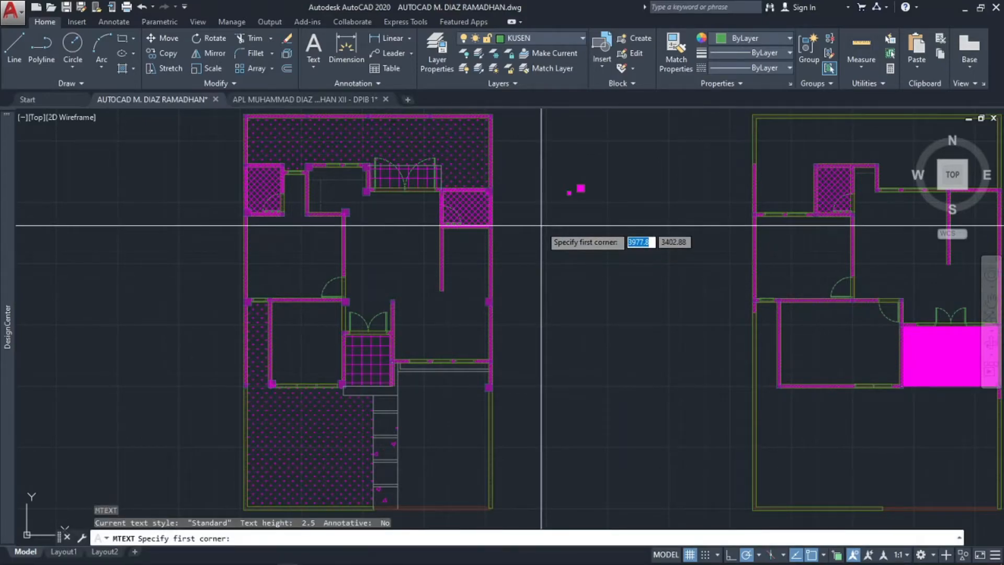
middle_click_drag(541, 217, 473, 363)
left_click(447, 226)
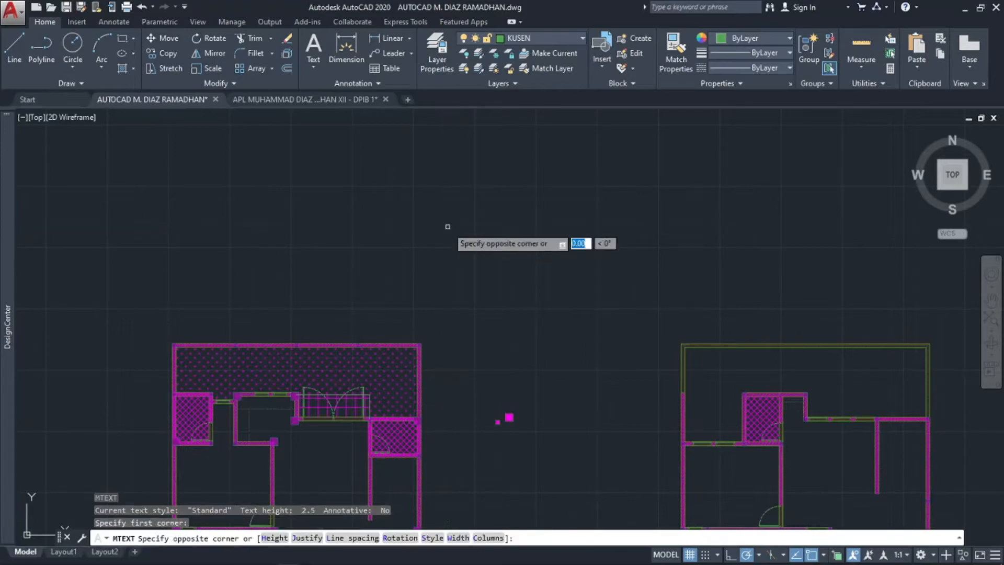
left_click(485, 249)
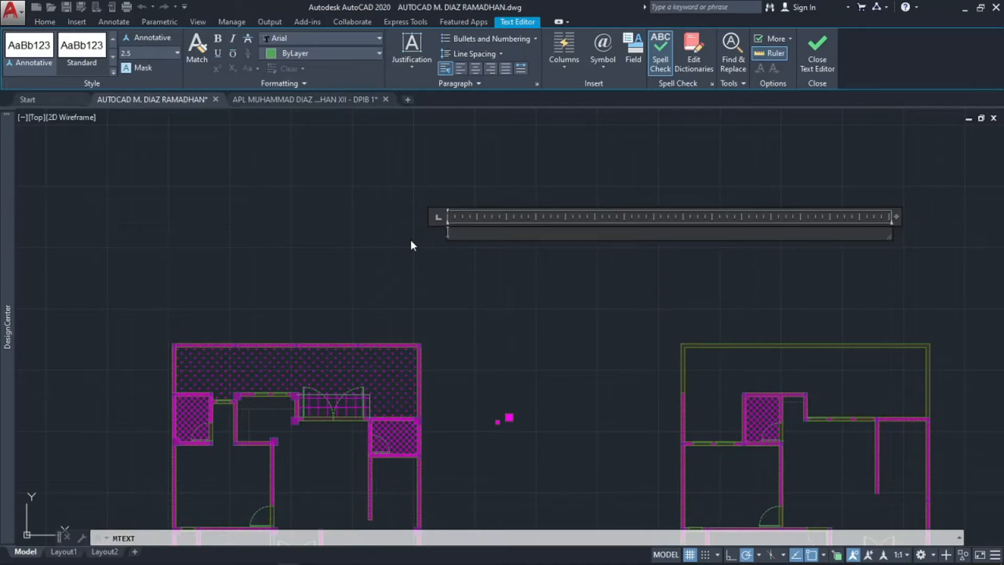
type("RUANG")
key("BackSpace")
key("BackSpace")
key("BackSpace")
key("BackSpace")
key("BackSpace")
key("Escape")
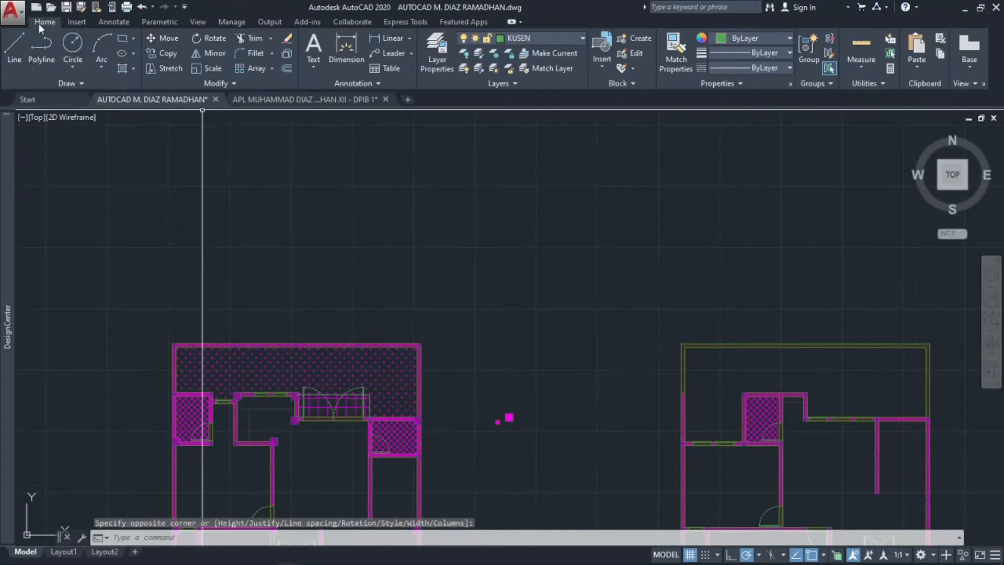
- Make the TEKS layer current and add the multiline text "R. MAKAN" in the empty area above and between the two plans
left_click(548, 37)
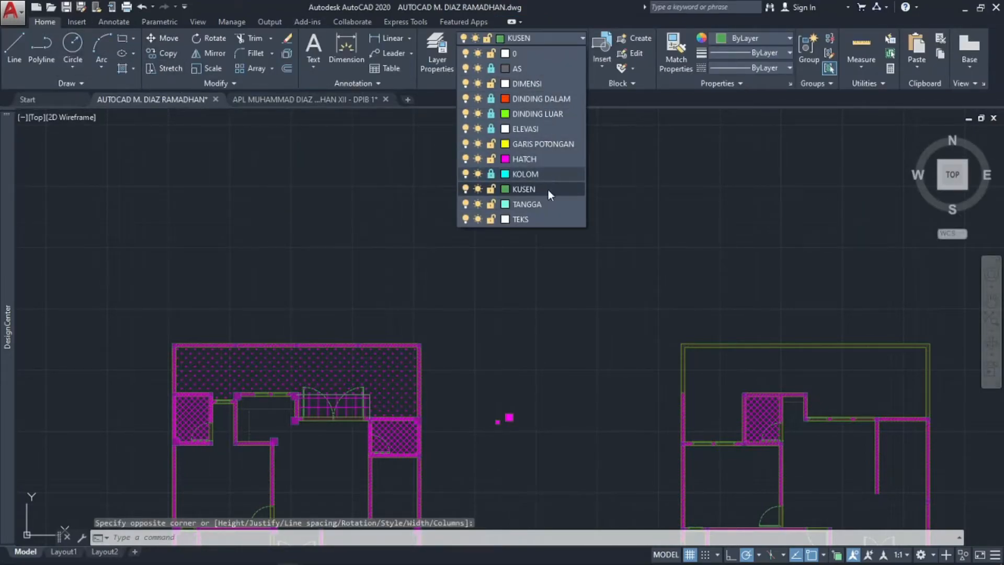
left_click(543, 219)
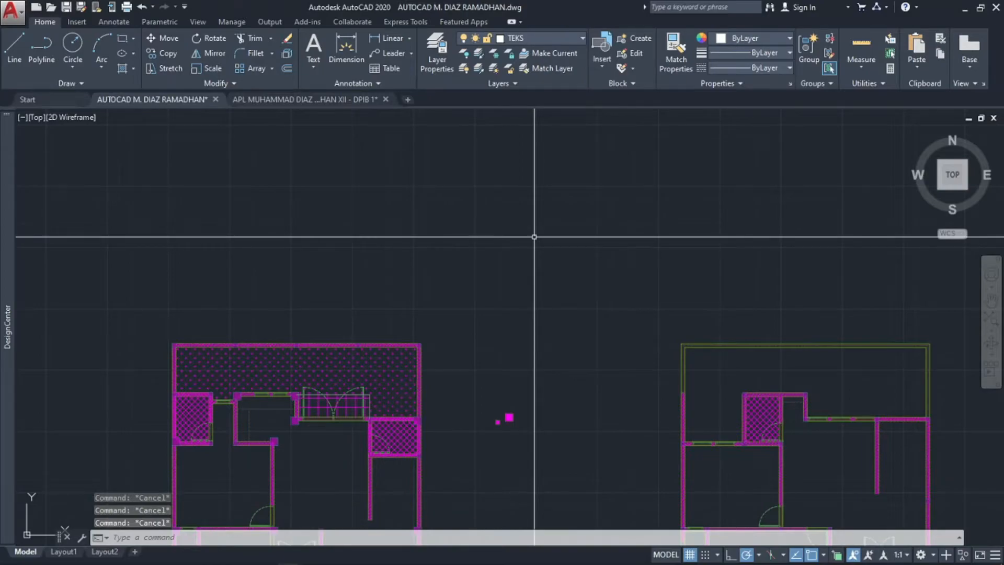
type("t")
key("Return")
left_click(491, 214)
left_click(554, 264)
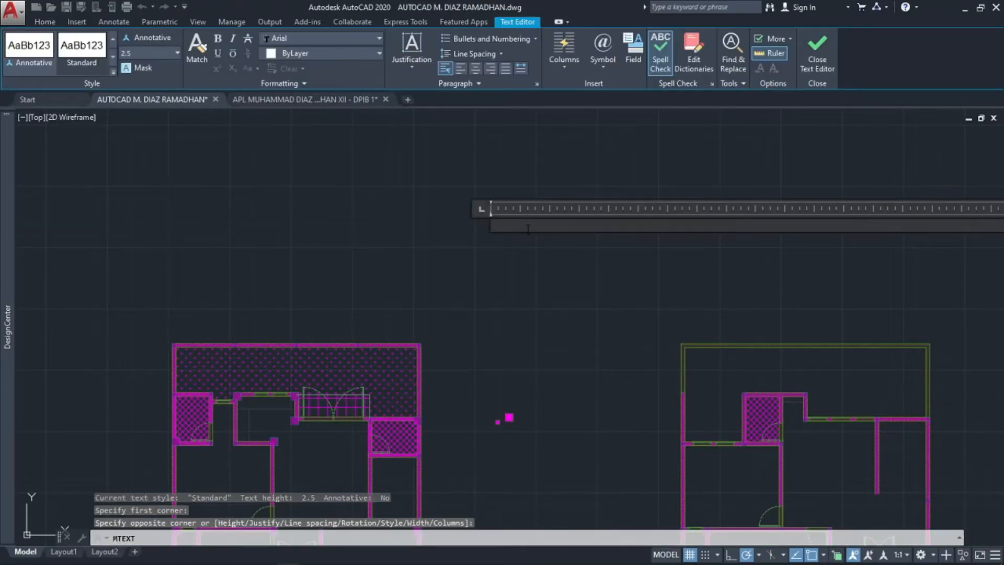
type("R. MAKAN")
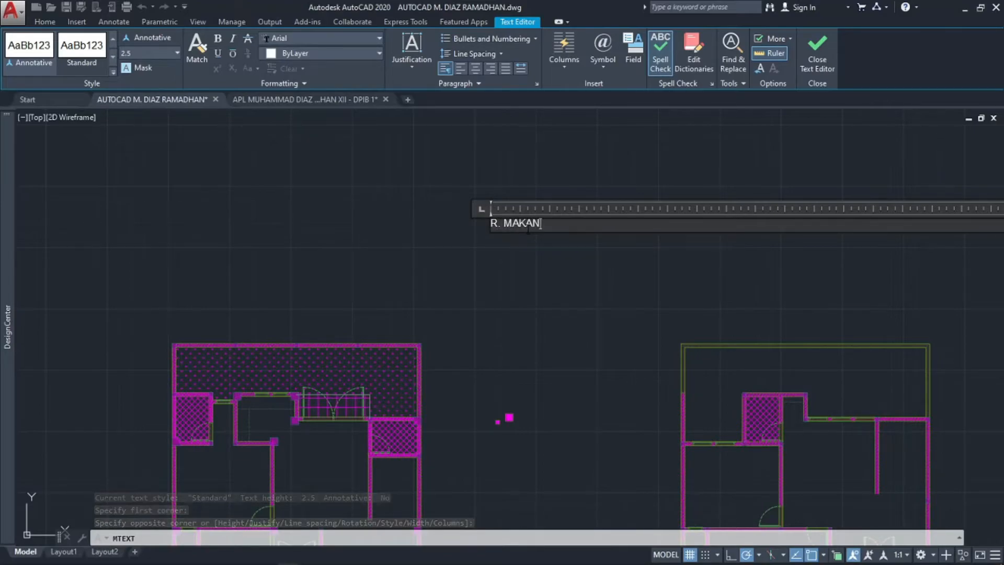
left_click(528, 253)
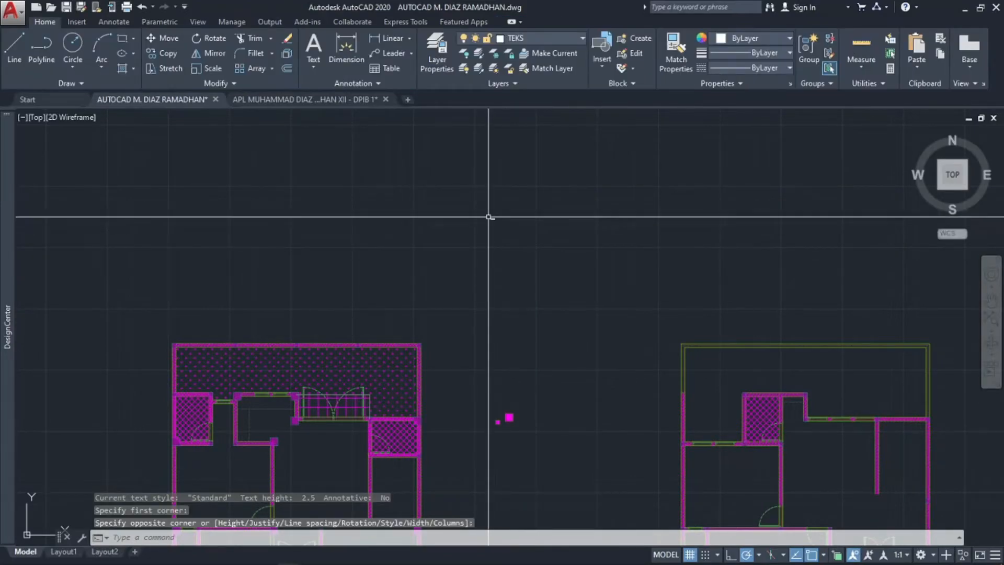
- Scale the R. MAKAN label by a factor of 3 from a base point just below it
left_click(531, 203)
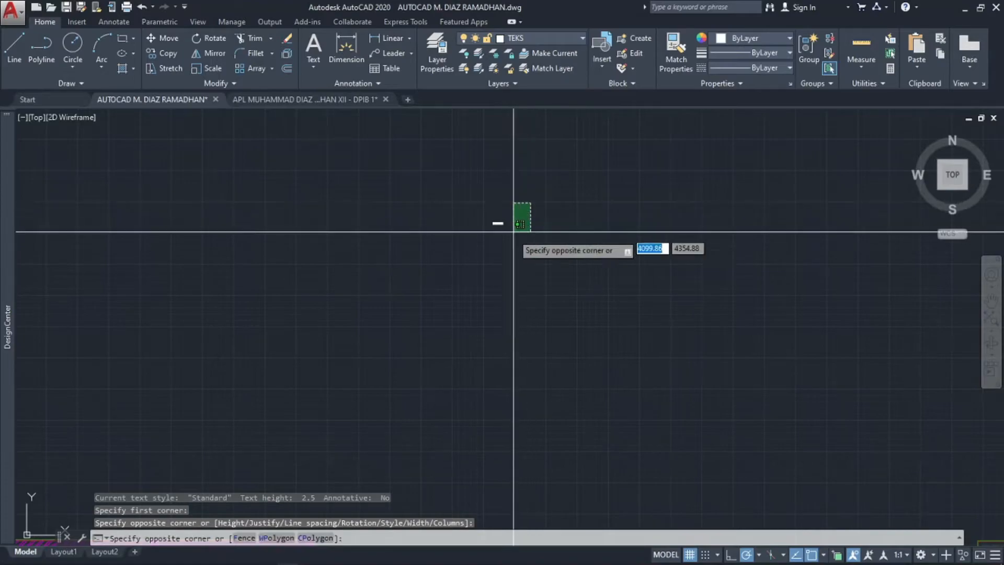
left_click(477, 274)
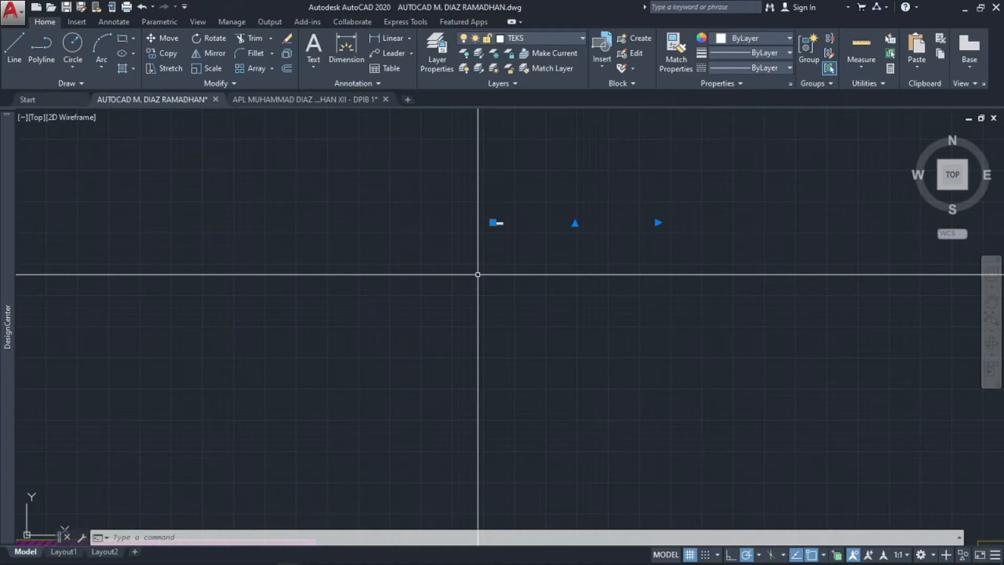
type("SC")
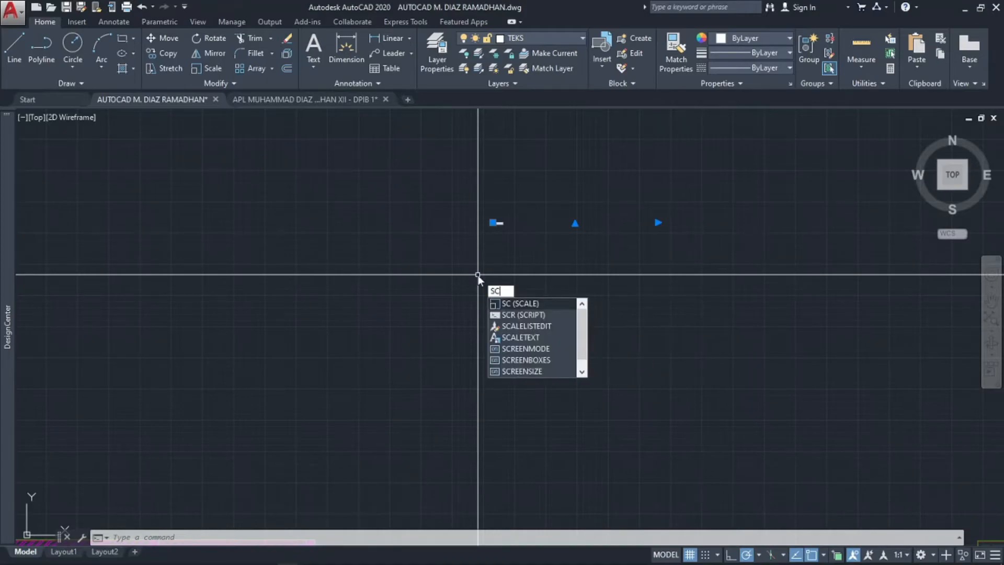
key("Return")
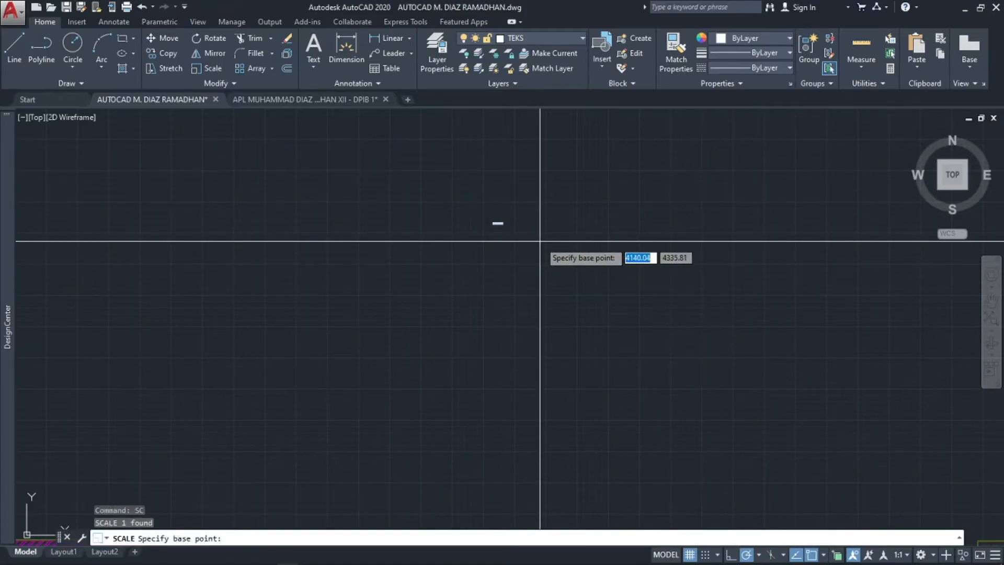
left_click(529, 242)
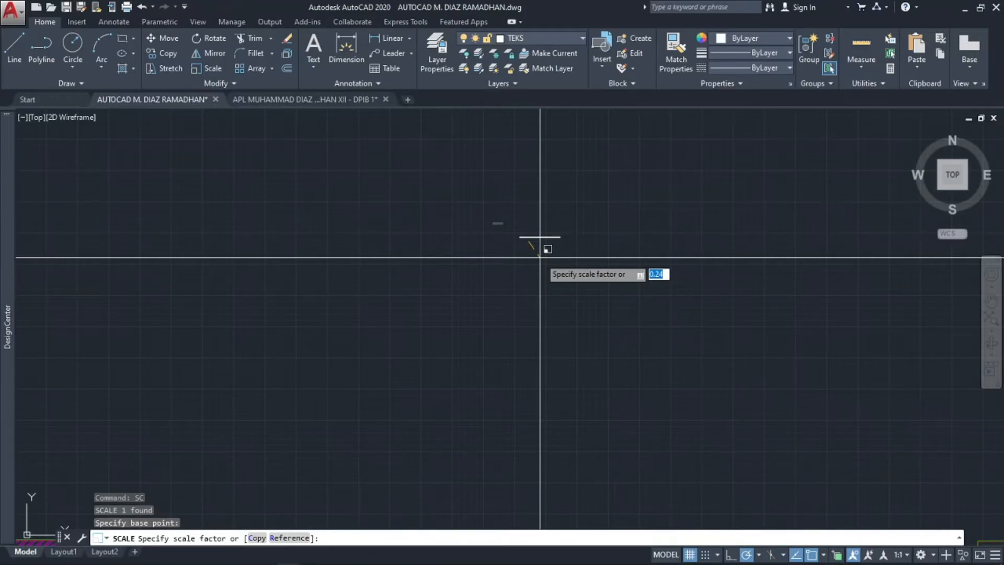
key("Return")
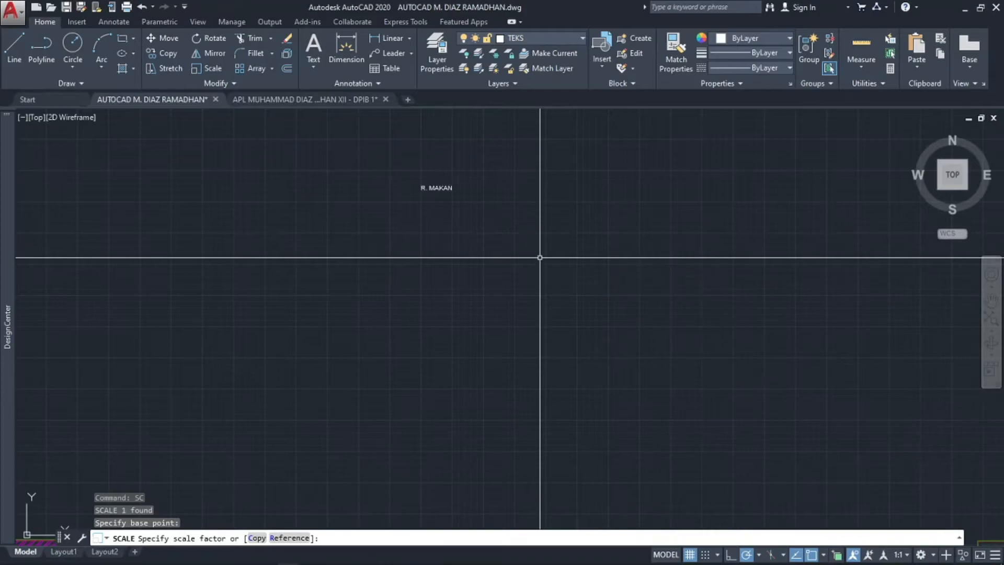
- Select the enlarged R. MAKAN label with a selection window
left_click(482, 161)
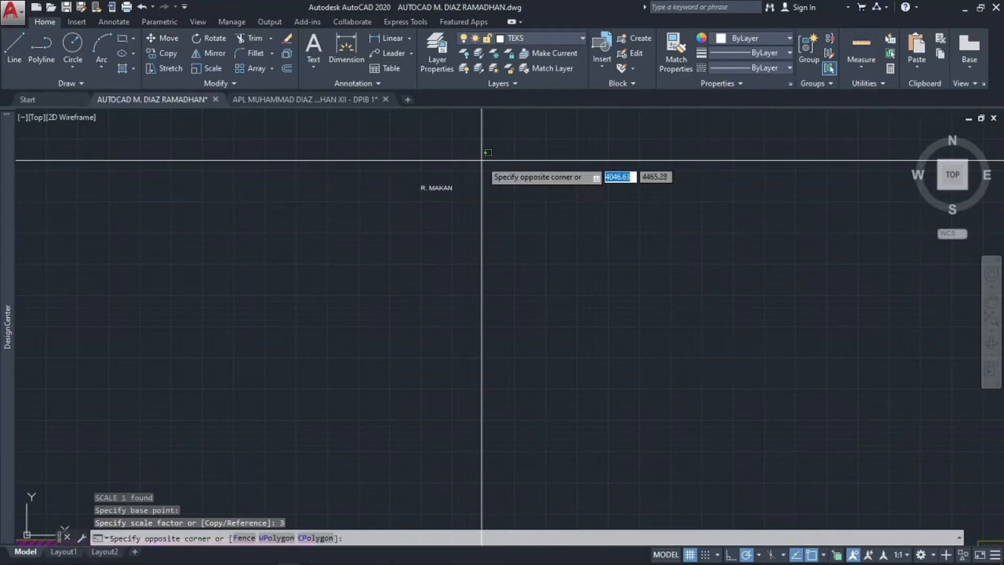
- Scale the R. MAKAN text up by a factor of 2
left_click(408, 271)
type("sc")
key("Return")
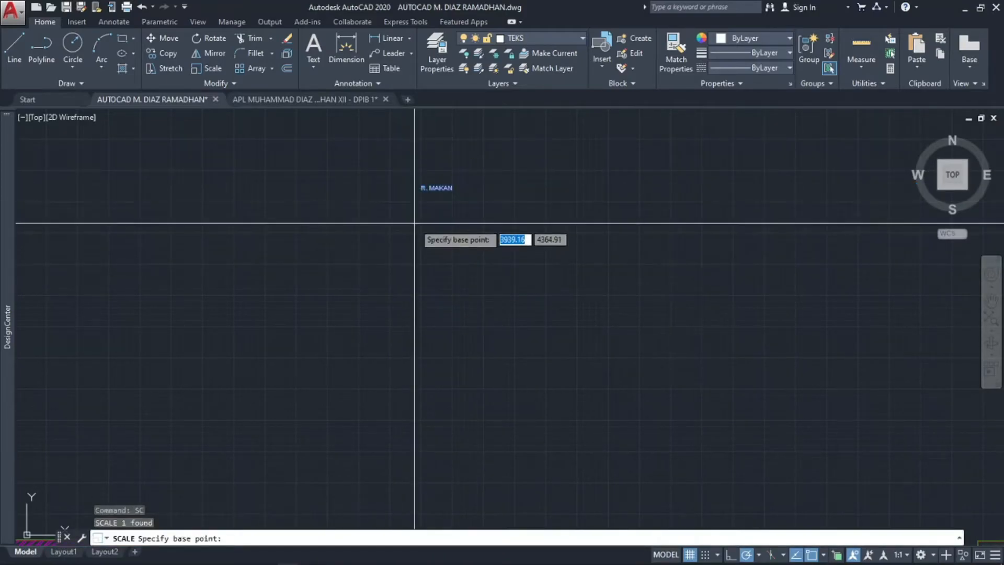
left_click(415, 224)
type("2")
key("Return")
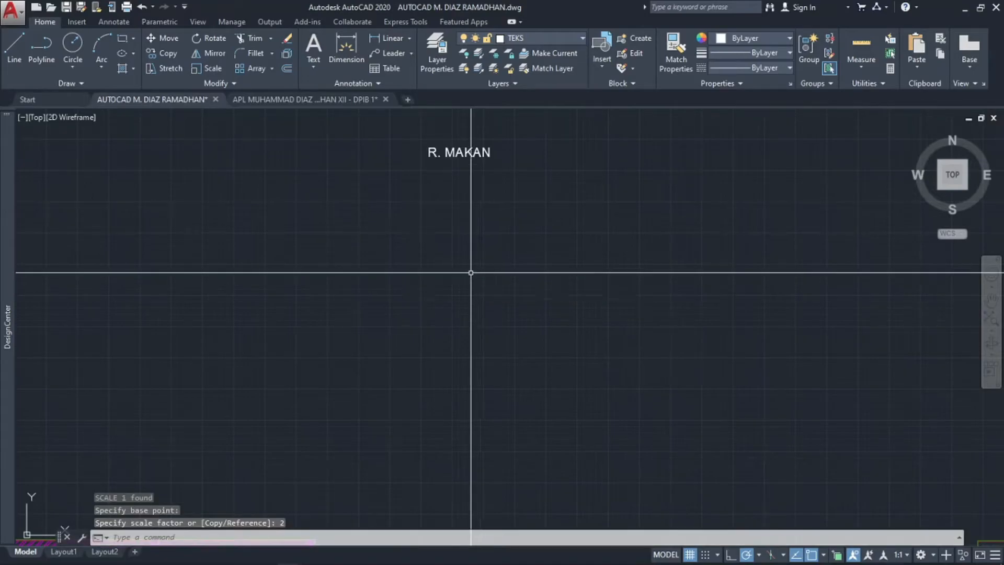
- Enlarge the R. MAKAN text once more, again with a scale factor of 2
left_click(497, 139)
left_click(405, 170)
scroll(510, 323, "down", 6)
middle_click_drag(472, 196, 496, 235)
key("Escape")
scroll(495, 226, "up", 6)
left_click(514, 179)
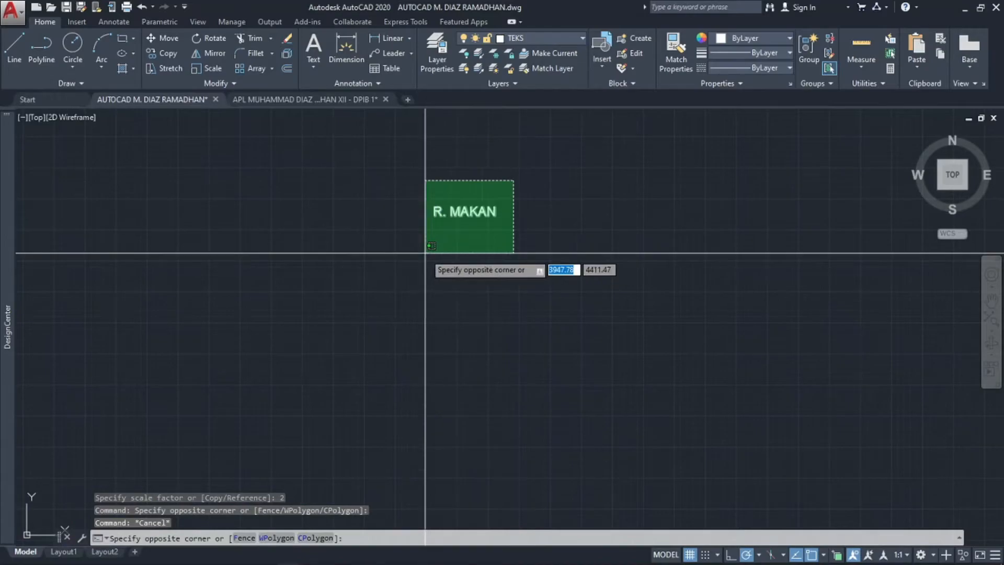
left_click(424, 254)
type("sc")
key("Return")
left_click(428, 243)
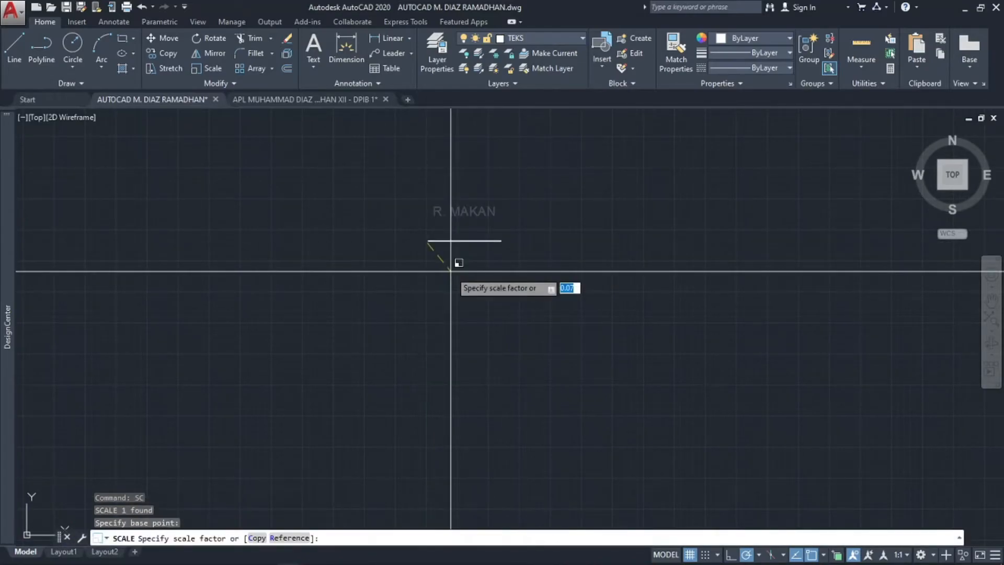
type("2")
key("Return")
- Shorten the wide frame of the R. MAKAN text so it ends just beyond the lettering
left_click(611, 142)
left_click(448, 226)
scroll(448, 227, "down", 5)
middle_click_drag(449, 224, 465, 170)
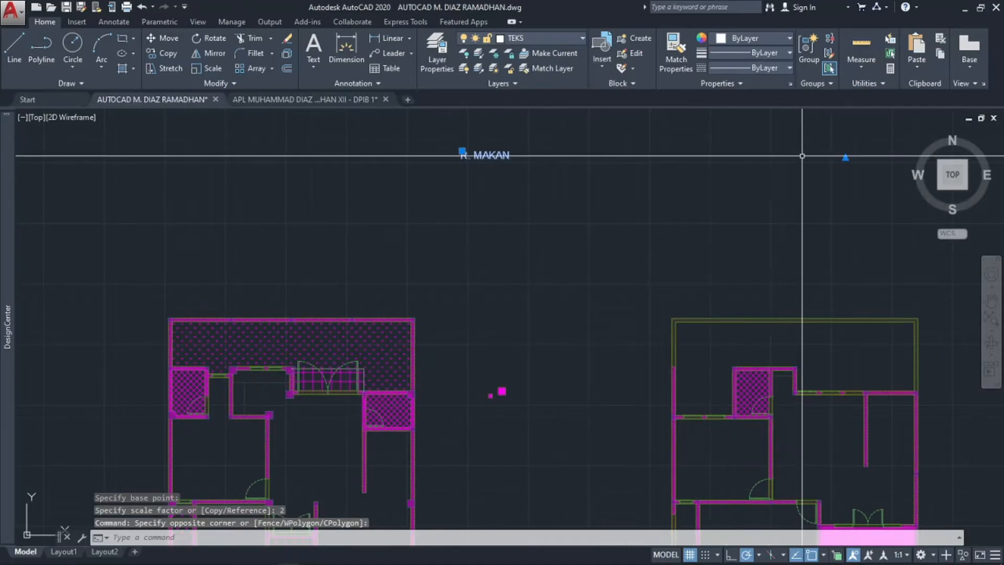
middle_click_drag(785, 188, 395, 294)
scroll(395, 294, "down", 2)
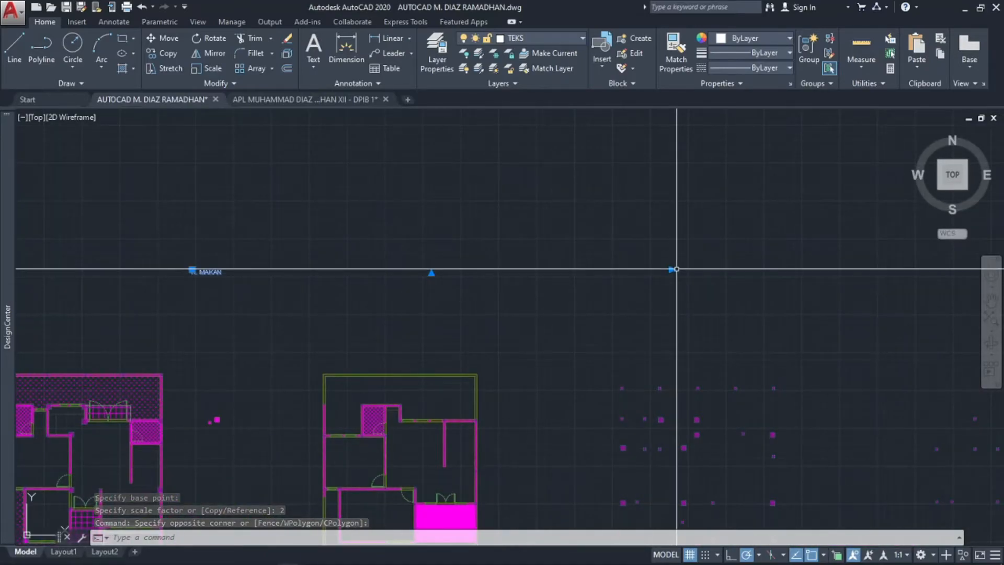
left_click(431, 273)
mouse_move(234, 270)
middle_mouse_down()
mouse_move(294, 253)
mouse_move(325, 224)
middle_mouse_up()
key("Escape")
- Copy the R. MAKAN text about 50 units straight down
scroll(324, 224, "up", 5)
left_click(431, 202)
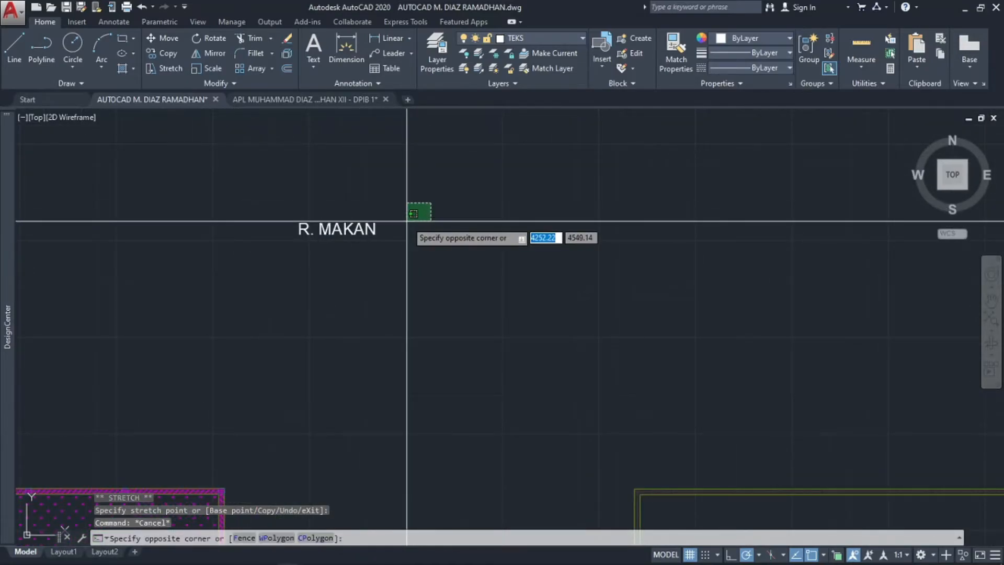
left_click(346, 274)
type("co")
key("Return")
left_click(429, 226)
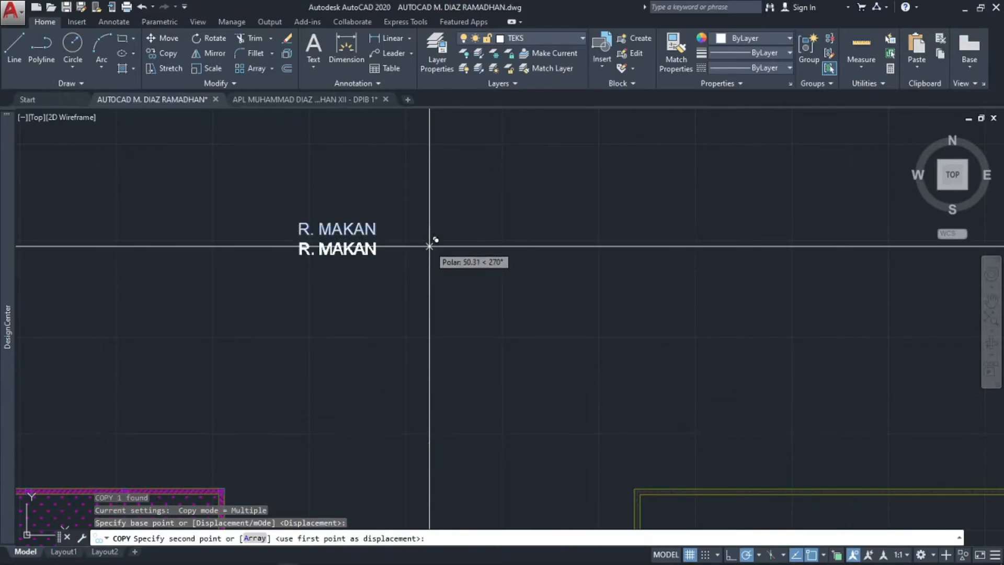
left_click(429, 246)
key("Escape")
- Scale the lower R. MAKAN copy by a factor of 0.5
left_click(387, 262)
left_click(352, 243)
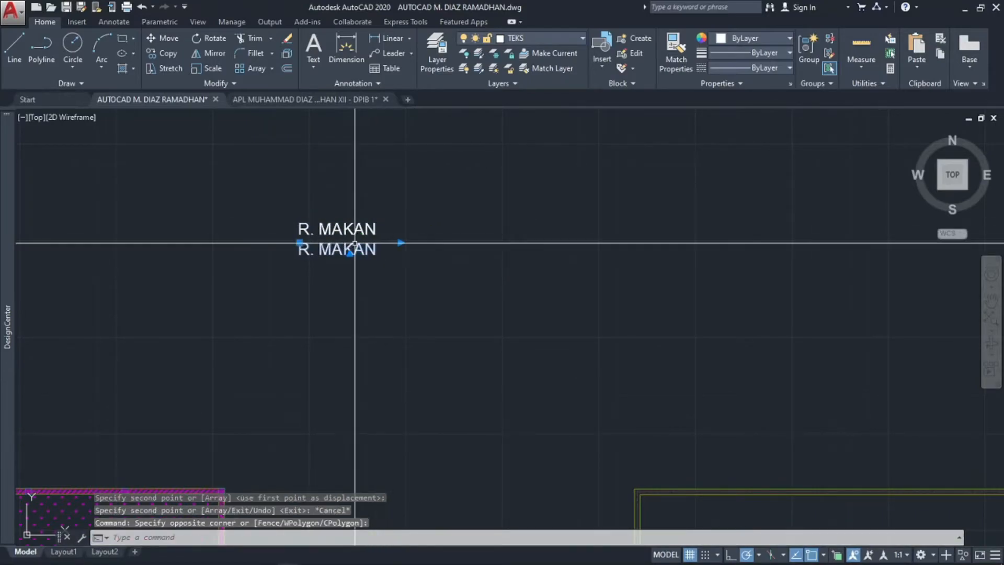
type("sc")
key("Return")
left_click(392, 284)
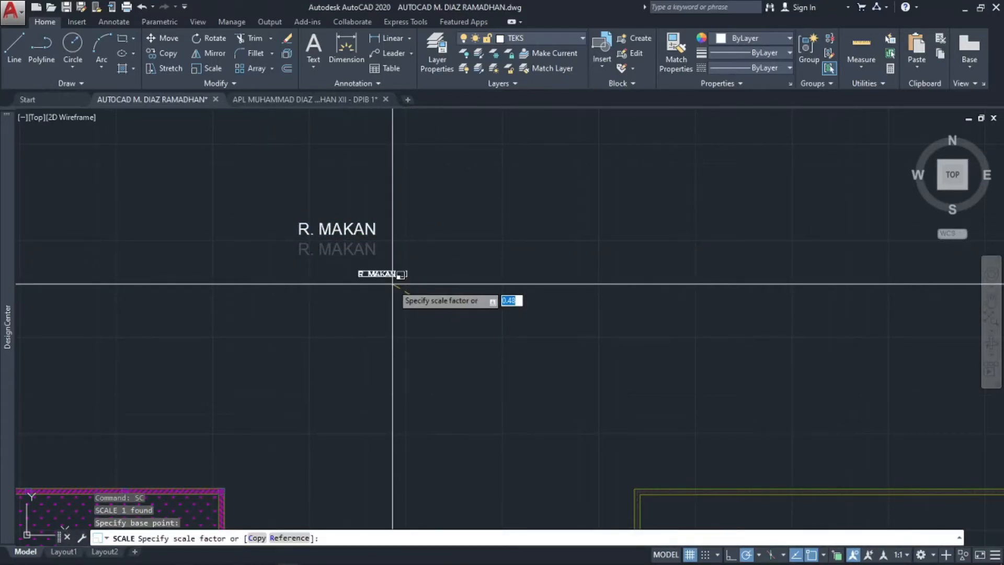
type(".5")
key("Return")
- Move the smaller R. MAKAN copy up to just beneath the large R. MAKAN text
left_click(422, 262)
left_click(385, 287)
type("m")
key("Return")
left_click(409, 288)
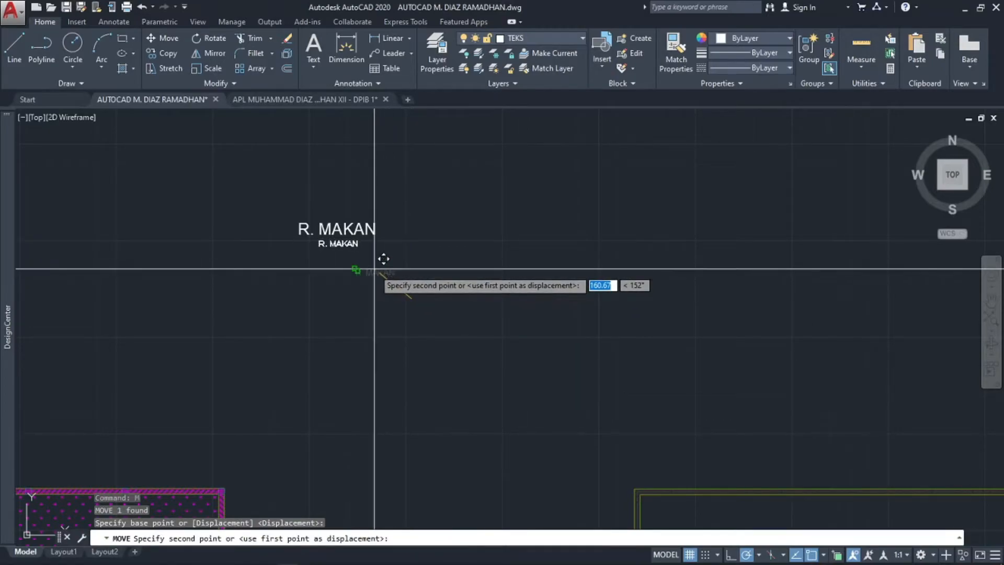
left_click(353, 260)
- Shift the smaller R. MAKAN text horizontally so it sits roughly centred under the large one
scroll(320, 245, "up", 3)
left_click(405, 237)
left_click(325, 267)
type("m")
key("Return")
left_click(327, 303)
left_click(409, 302)
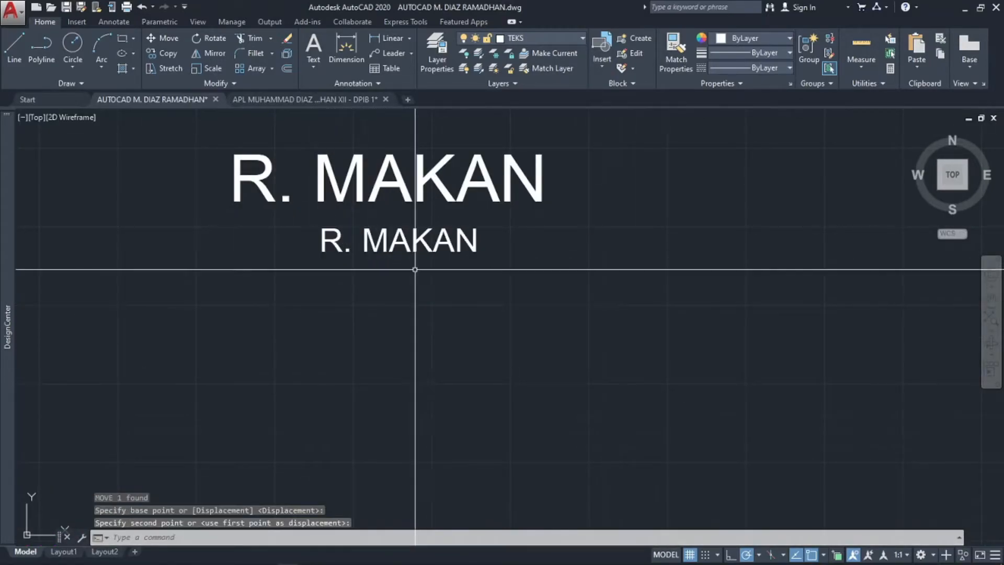
- Replace the smaller R. MAKAN text's content with the Plus/Minus symbol
double_click(412, 243)
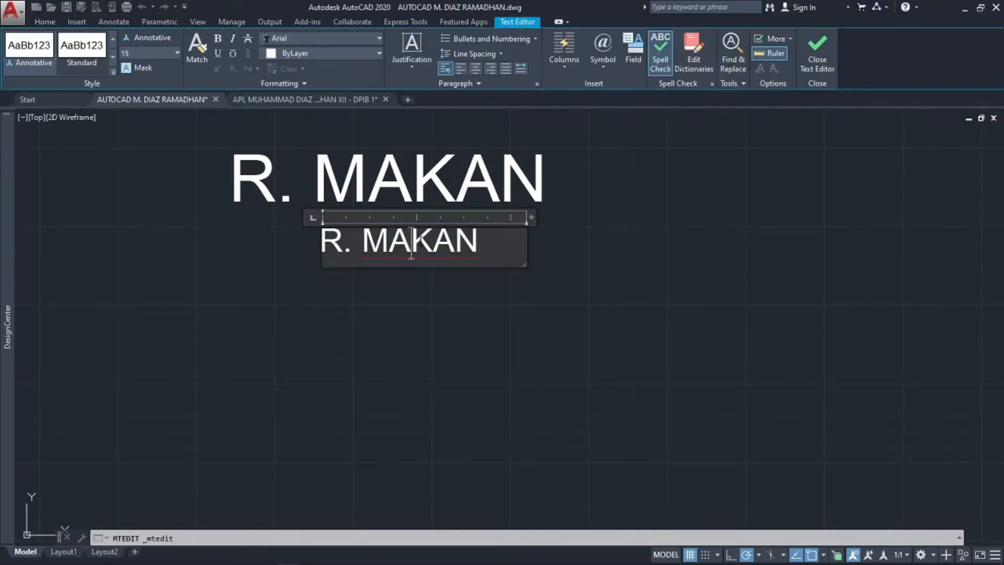
triple_click(497, 241)
key("Delete")
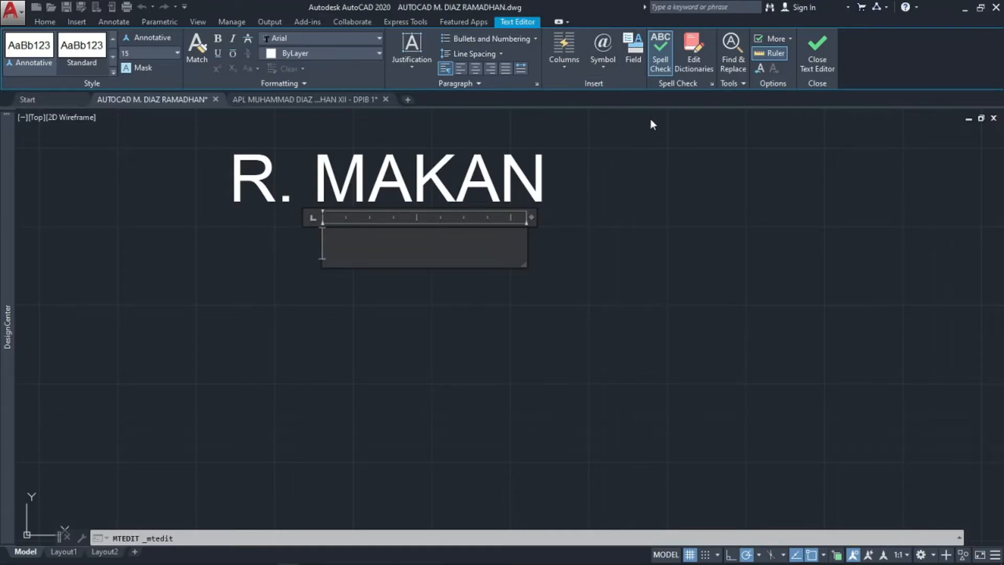
left_click(610, 66)
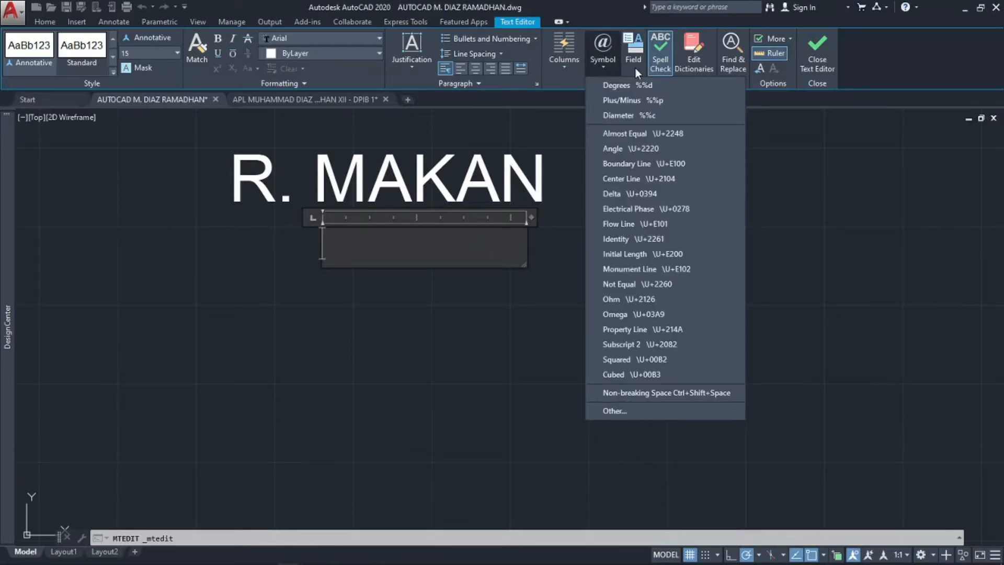
left_click(667, 102)
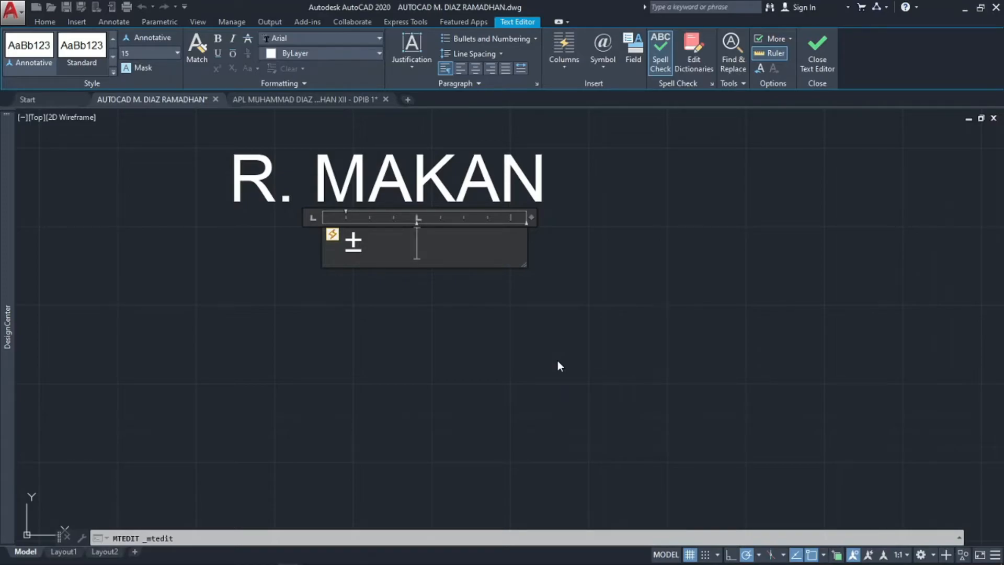
- Add a tab space and 0.00 after the ± sign, and finish editing the level label
key("Tab")
type("O.")
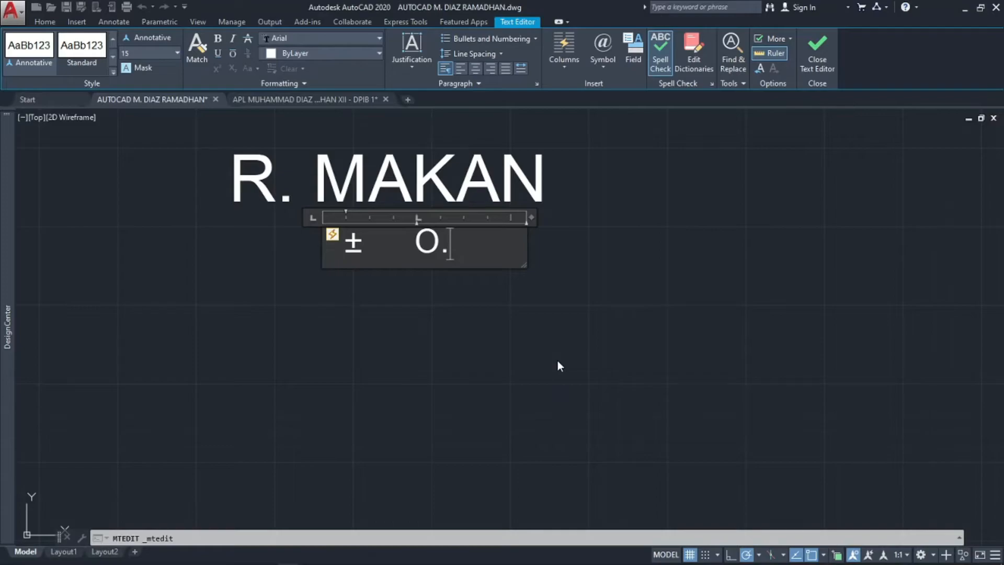
type("00")
key("BackSpace")
key("BackSpace")
key("BackSpace")
key("BackSpace")
type("0.00")
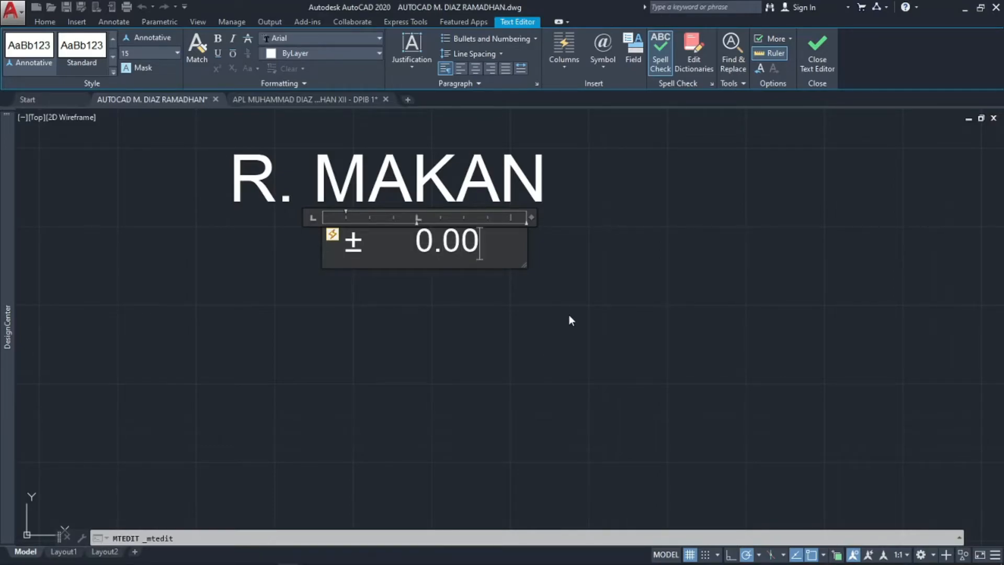
left_click(578, 304)
- Copy the ± 0.00 label straight down into the empty space below it
left_click(521, 292)
left_click(422, 240)
type("qo")
key("Return")
left_click(467, 304)
left_click(471, 421)
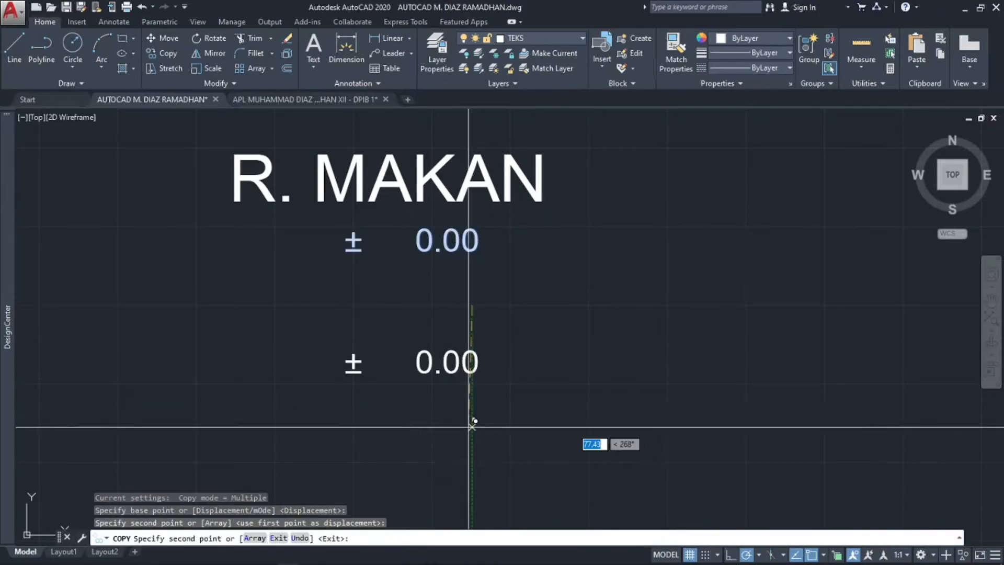
key("Escape")
- Edit the copied level label to read - 1.50, with a tab space between sign and number
double_click(444, 366)
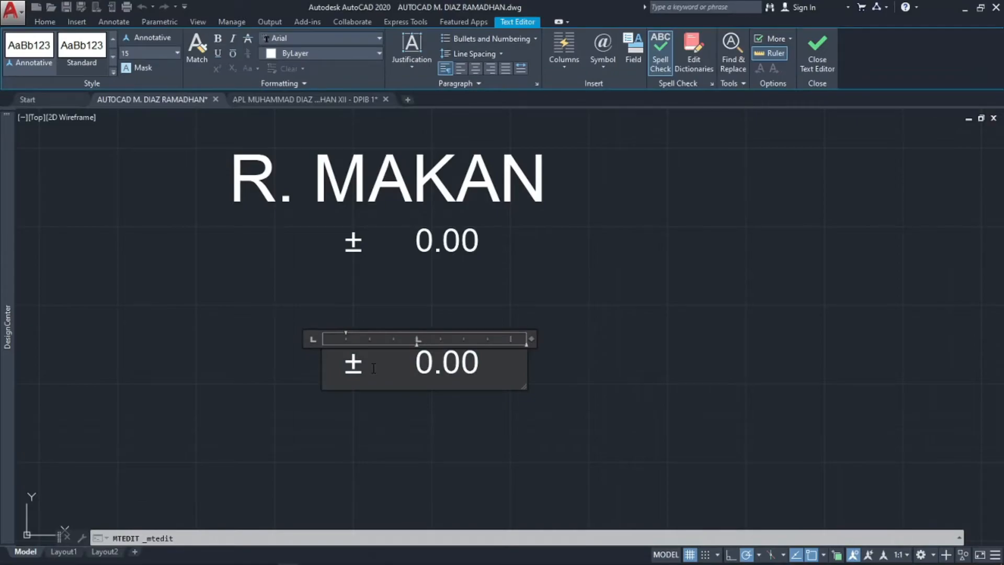
key("BackSpace")
key("BackSpace")
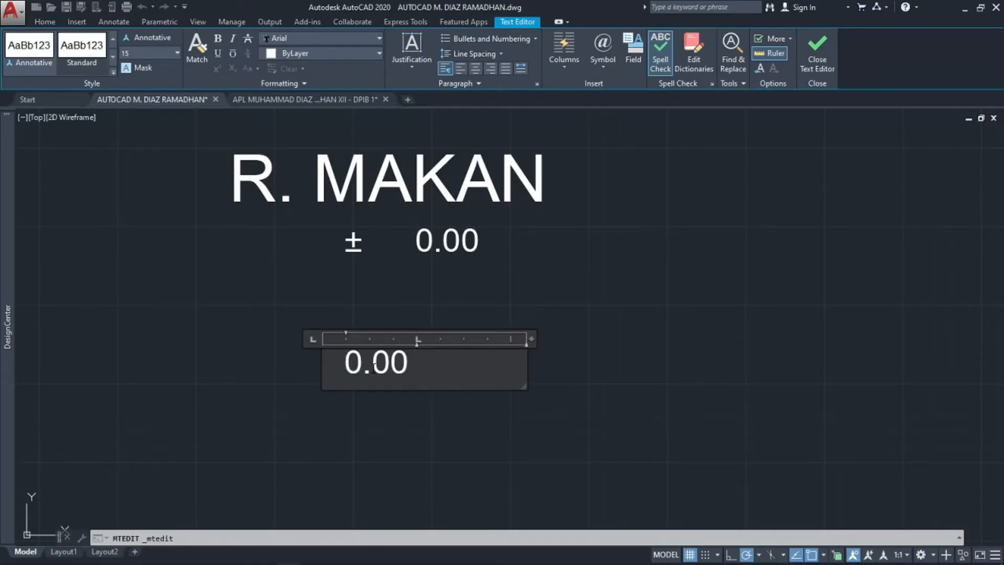
type("-")
key("Tab")
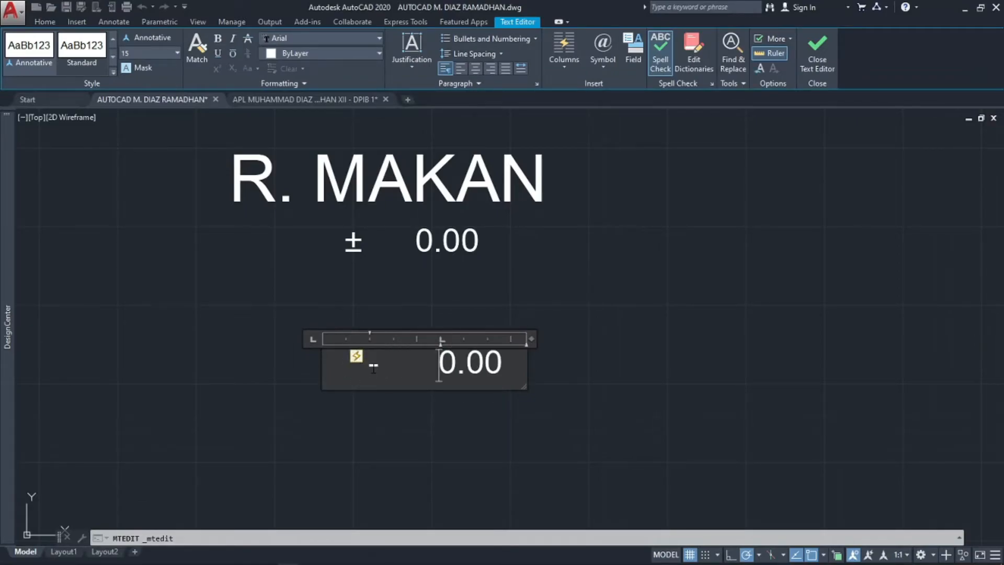
key("Delete")
type("1")
key("Right")
key("BackSpace")
key("BackSpace")
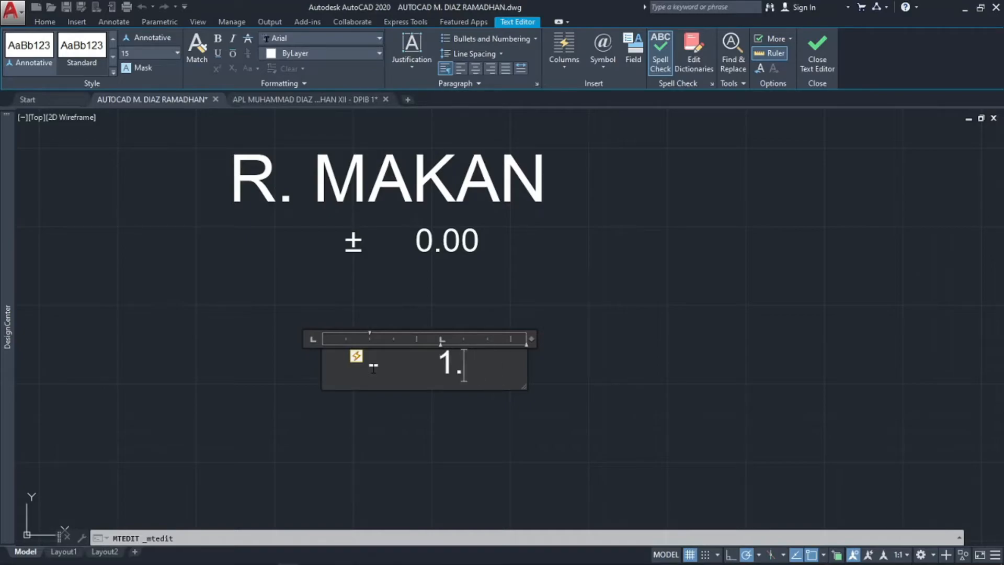
type("50")
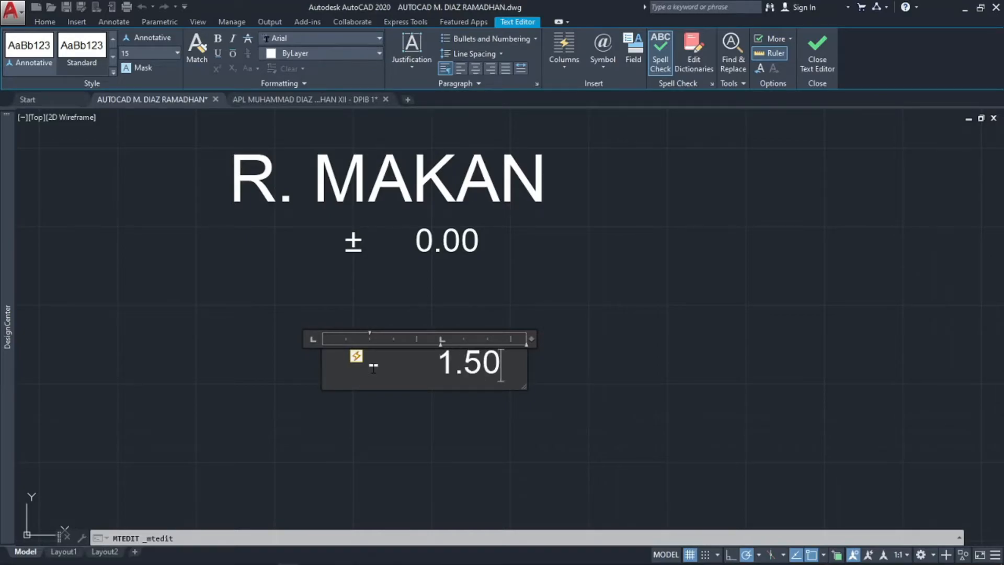
left_click(520, 423)
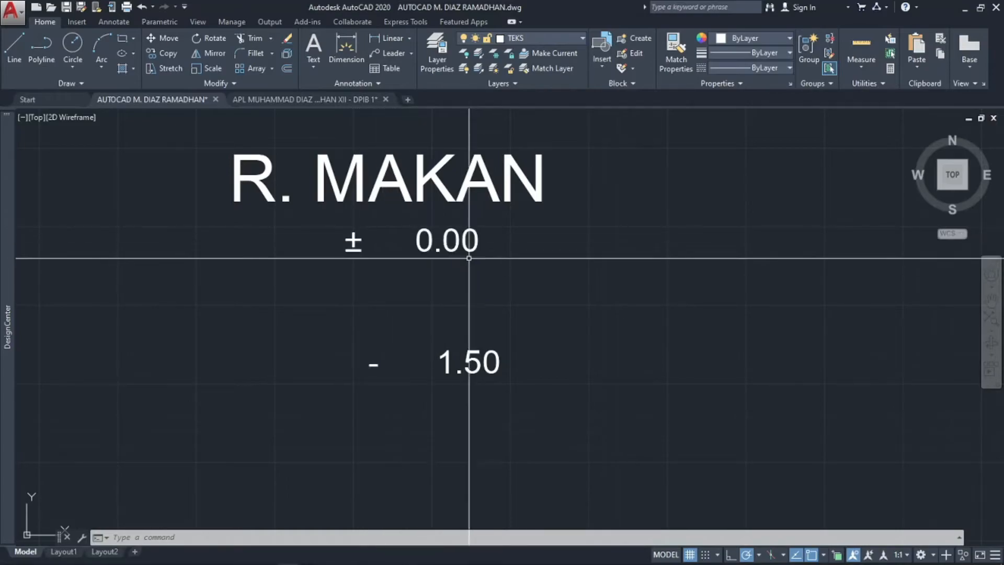
- Change the minus sign of the 1.50 label to a plus sign
double_click(403, 362)
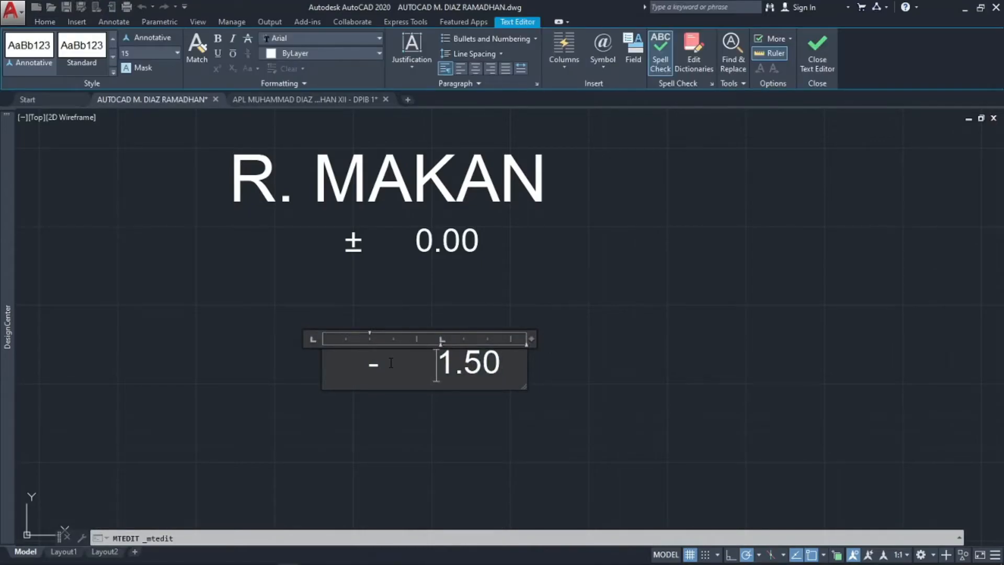
key("BackSpace")
type("+")
key("Tab")
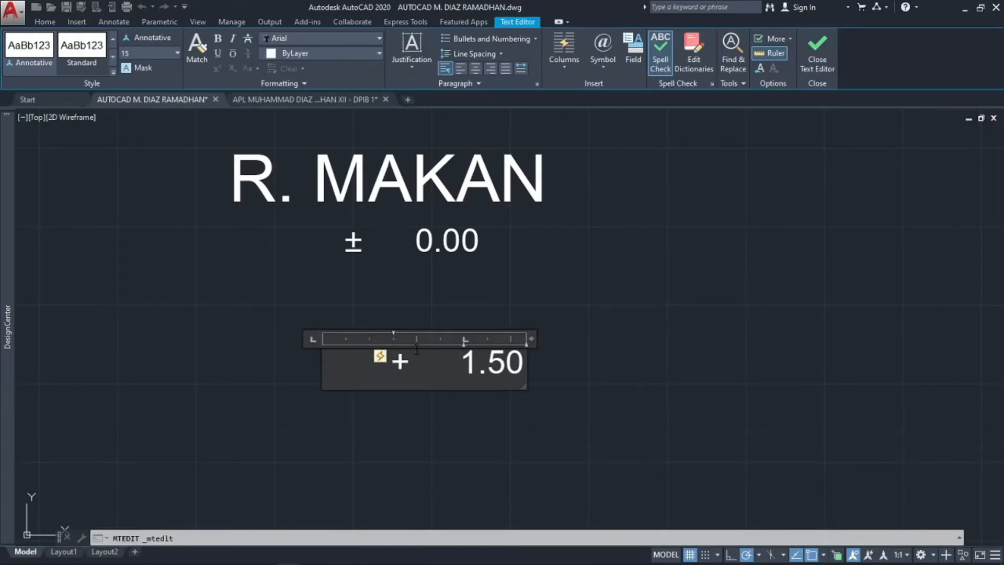
left_click(576, 370)
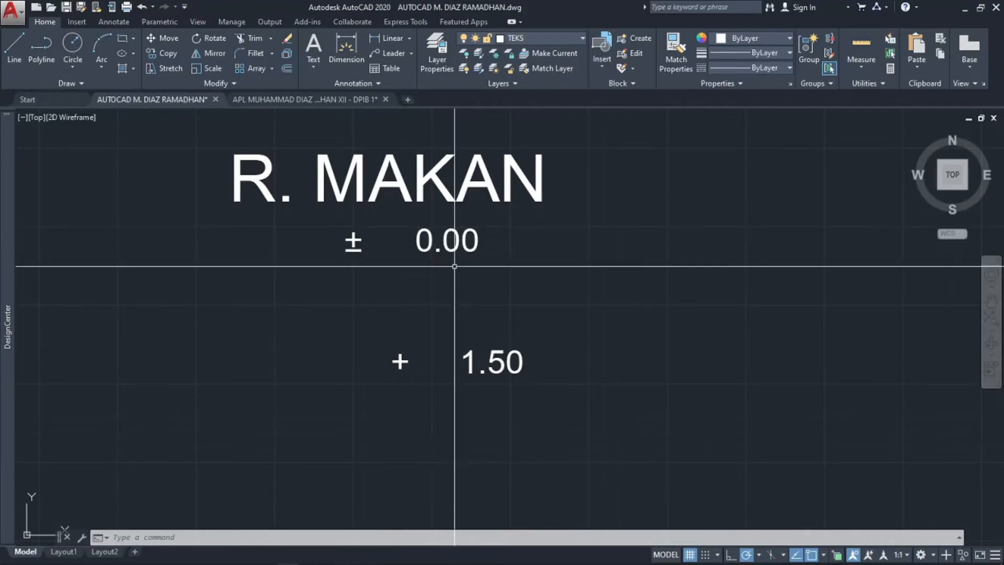
- Delete the + 1.50 example label
left_click(601, 324)
left_click(359, 449)
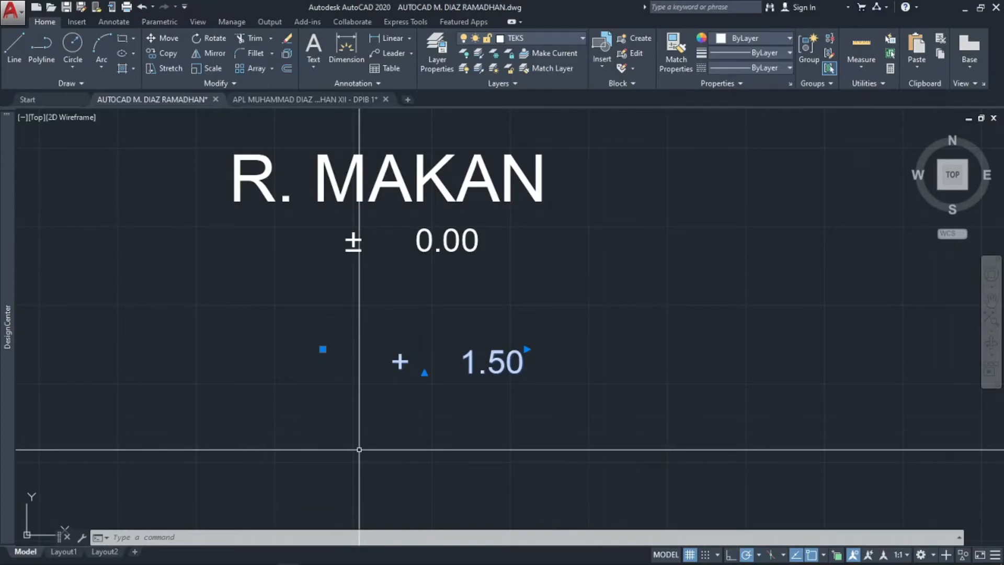
key("Delete")
key("Escape")
- Move the ± 0.00 label slightly up and left, close beneath the R. MAKAN text
scroll(520, 267, "down", 3)
scroll(519, 251, "up", 3)
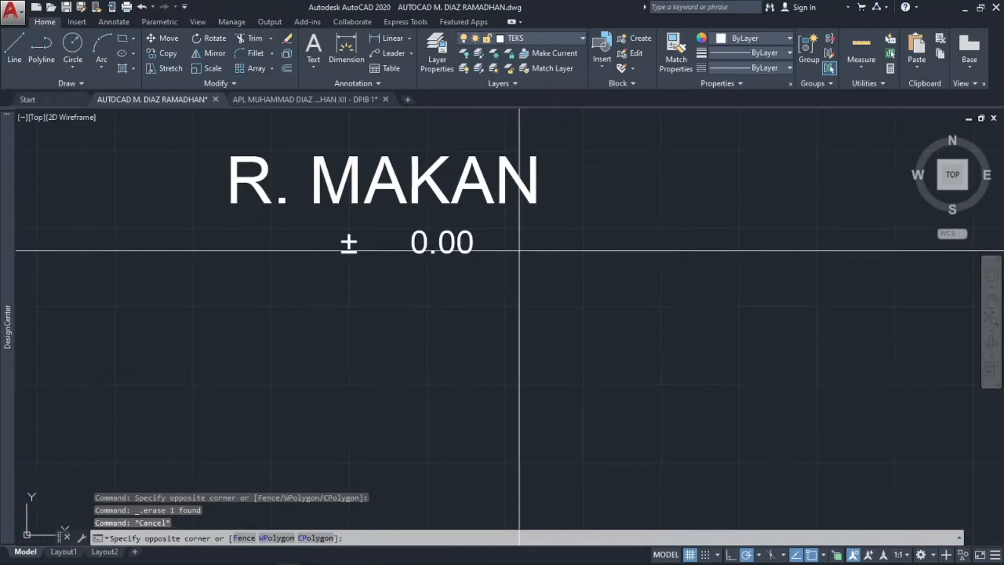
left_click_drag(519, 251, 410, 224)
type("m")
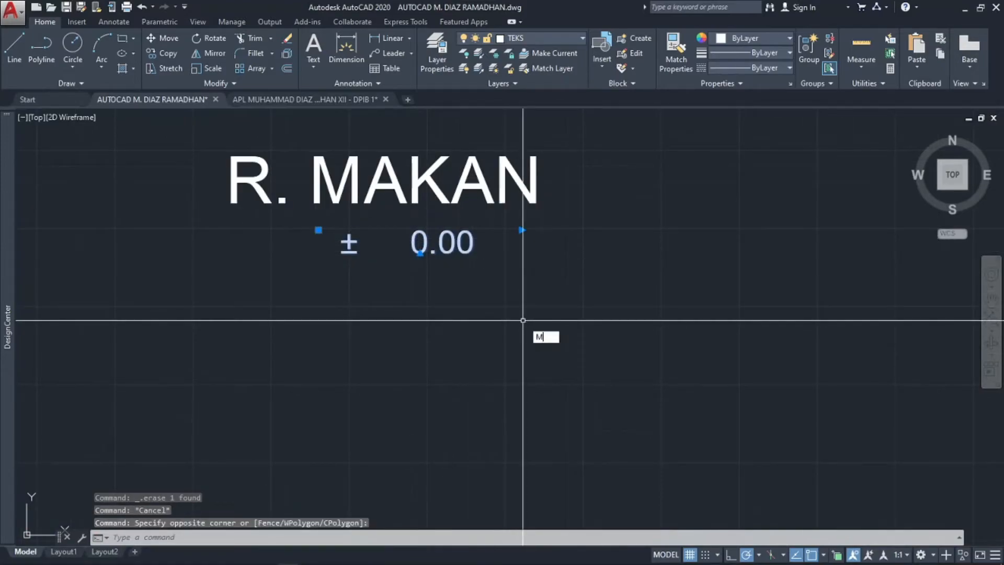
key("Return")
left_click(533, 311)
left_click(516, 295)
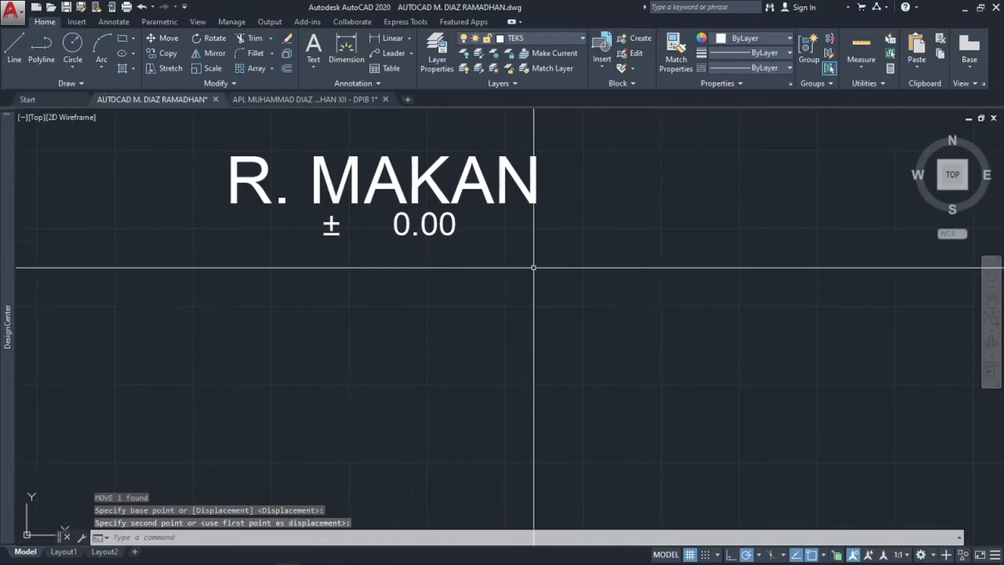
- Move the R. MAKAN name and ± 0.00 level label together into the dining room of the ground floor plan
scroll(519, 251, "down", 2)
left_click(565, 139)
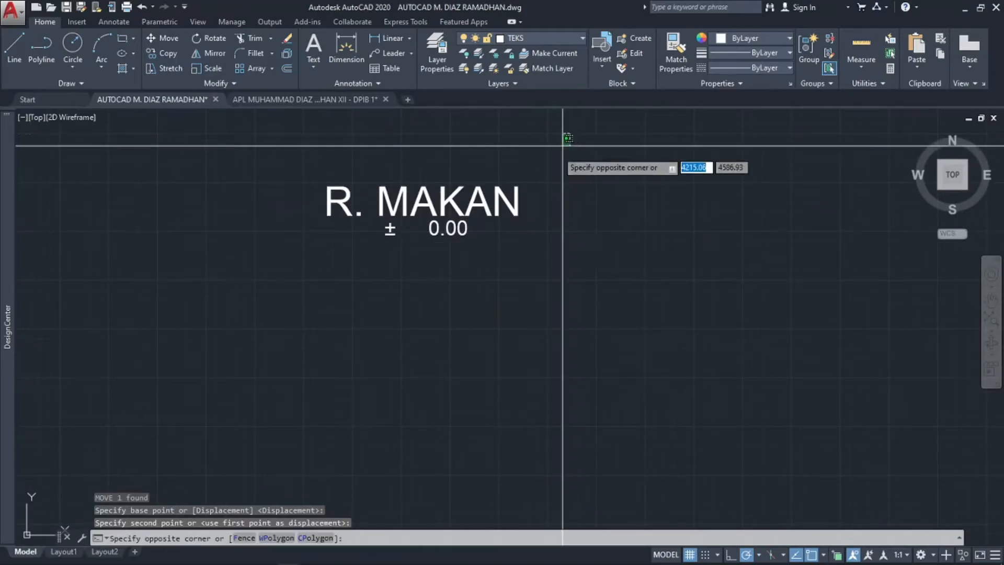
left_click(314, 326)
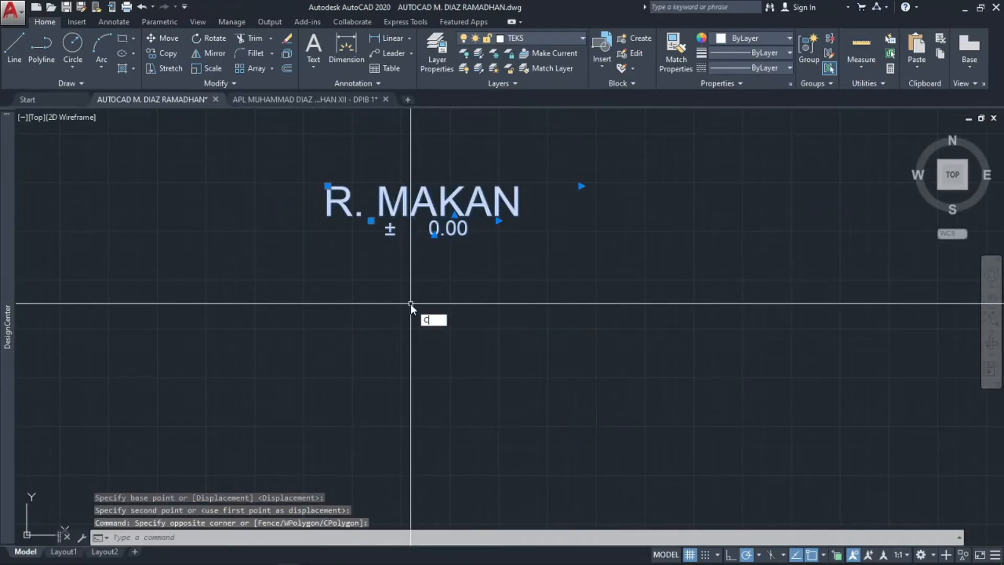
key("BackSpace")
type("m")
key("Return")
left_click(465, 271)
scroll(471, 277, "down", 5)
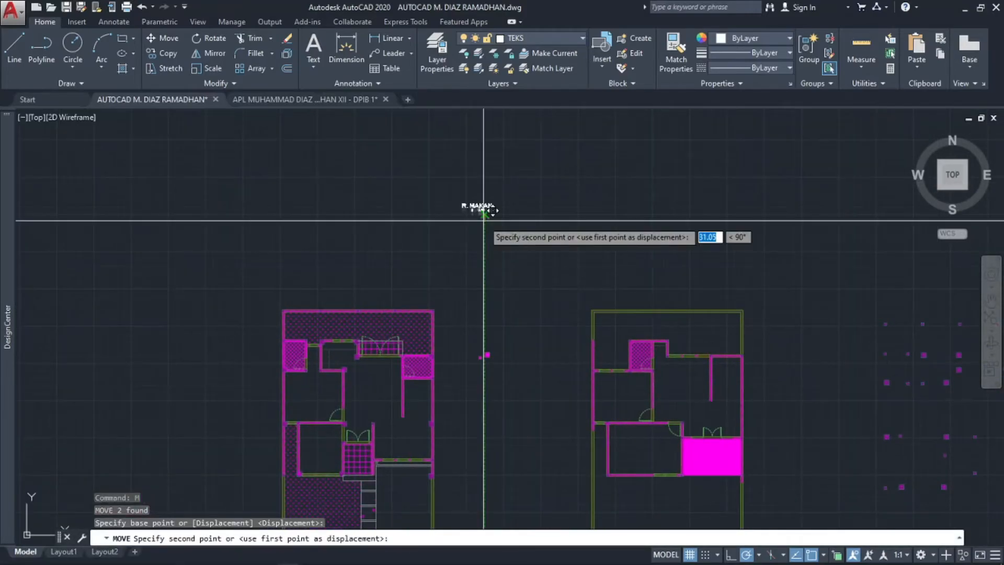
scroll(460, 277, "up", 4)
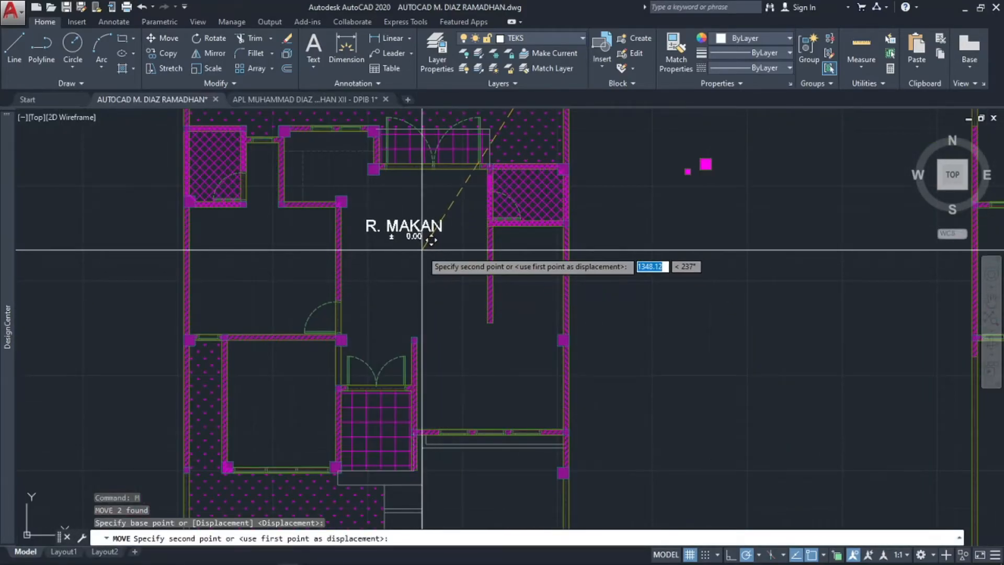
key("Escape")
mouse_move(447, 250)
middle_mouse_down()
mouse_move(470, 285)
mouse_move(378, 293)
middle_mouse_up()
left_click(470, 285)
left_click(471, 274)
scroll(411, 294, "down", 2)
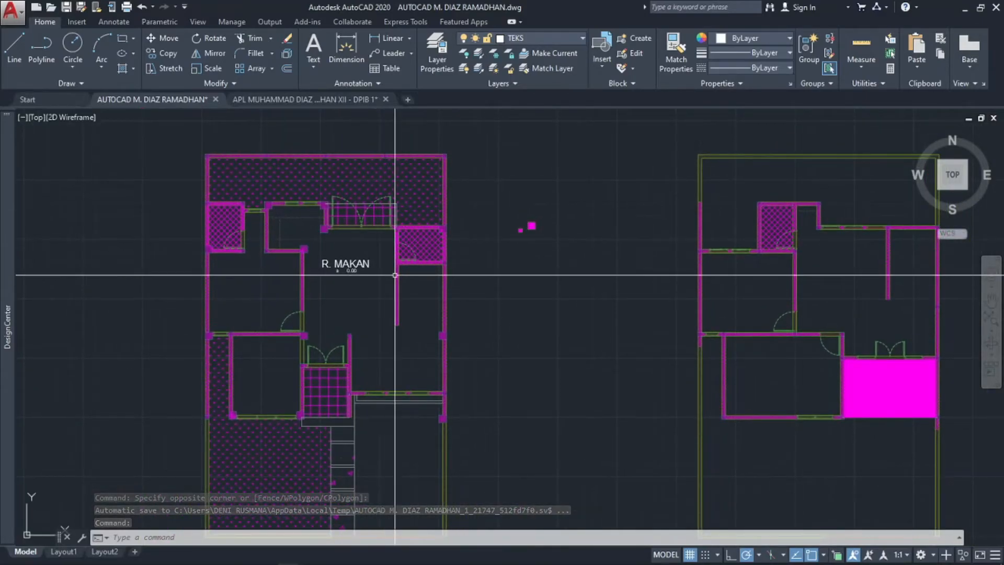
- Examine the room names and floor levels across the two floor plans, including the bedroom, kitchen, bathrooms and terraces
scroll(506, 295, "down", 2)
middle_click_drag(506, 294, 459, 280)
scroll(377, 256, "up", 4)
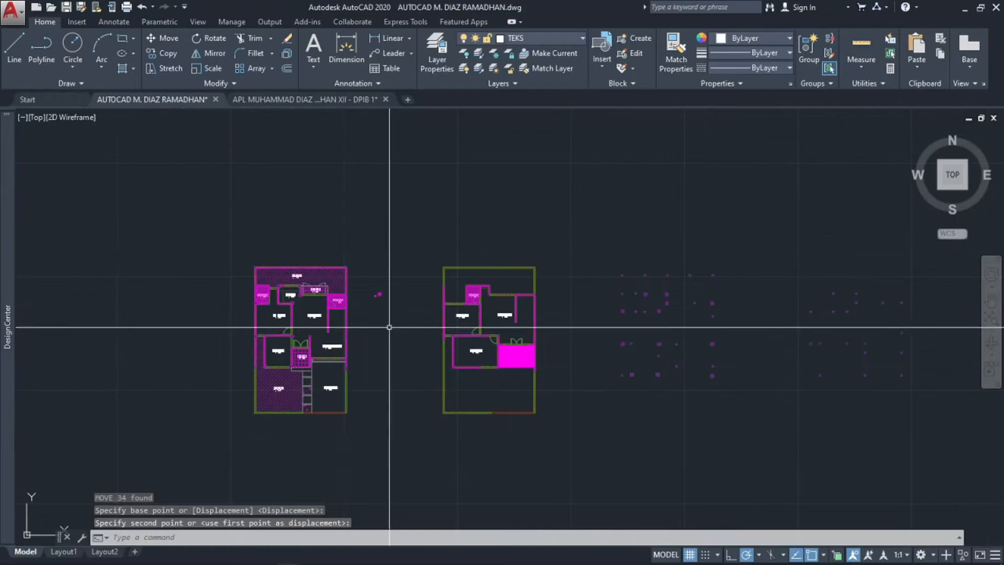
scroll(363, 331, "up", 2)
middle_click_drag(363, 333, 440, 273)
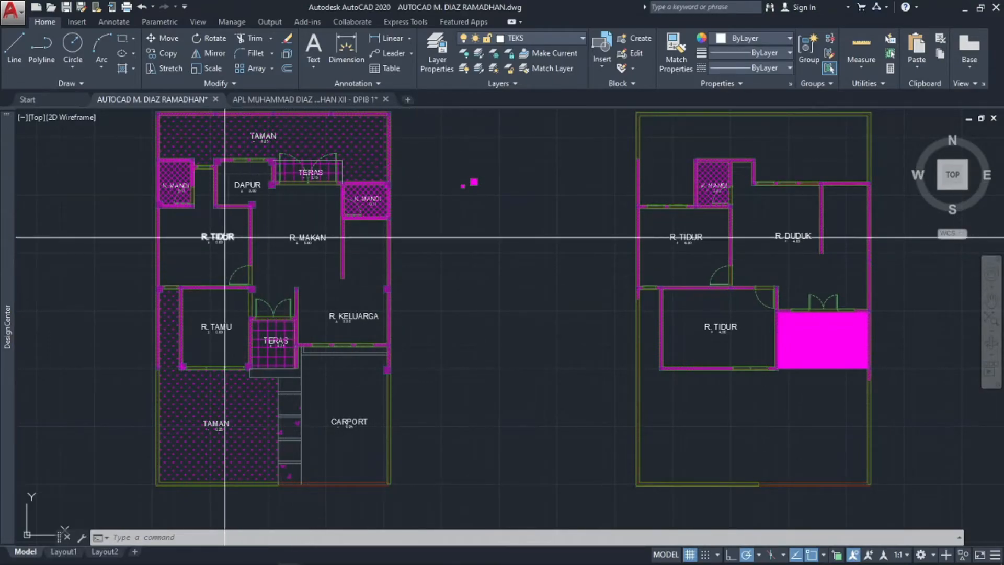
scroll(213, 233, "up", 5)
middle_click_drag(213, 234, 303, 294)
scroll(303, 295, "down", 1)
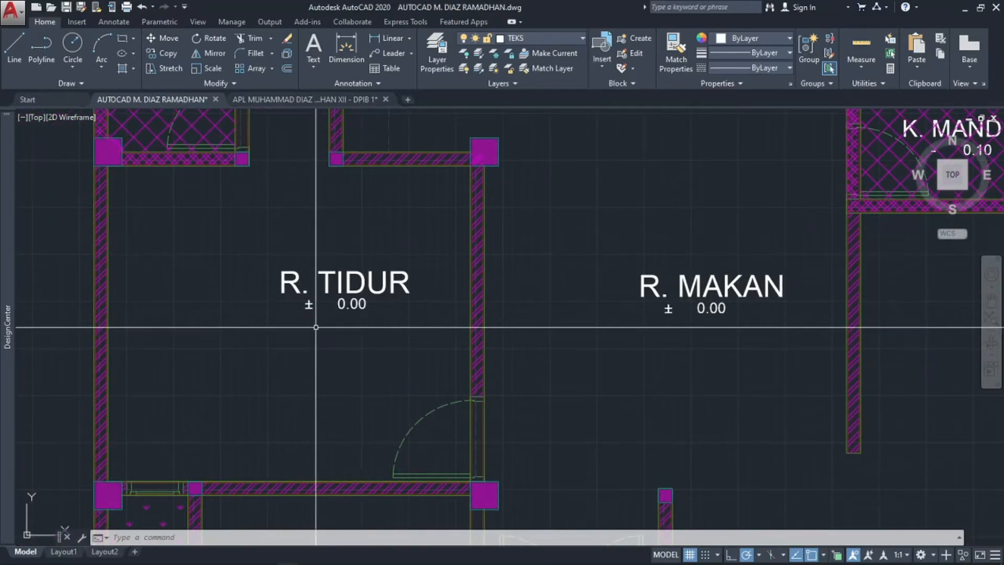
scroll(324, 309, "down", 3)
scroll(421, 254, "up", 4)
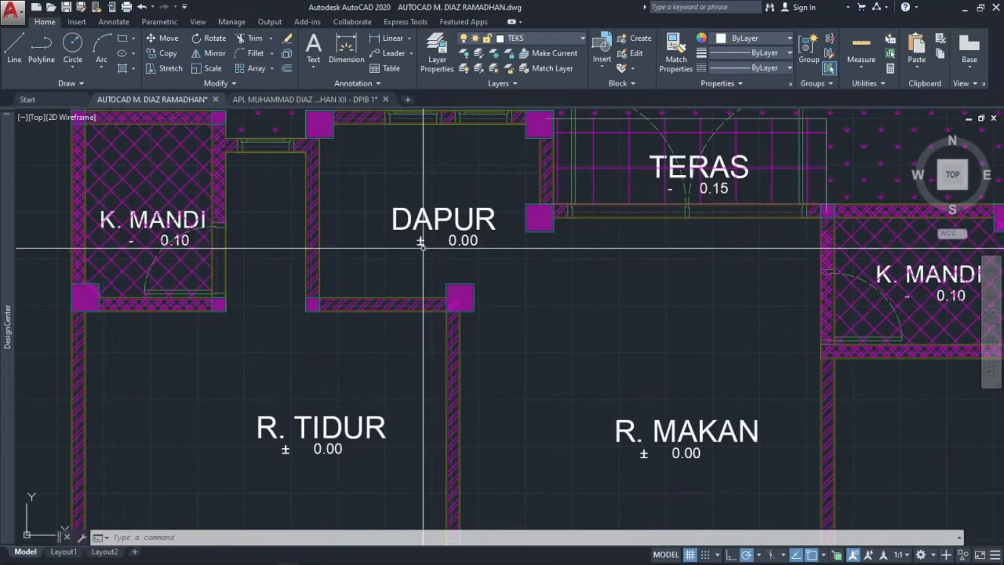
scroll(501, 316, "down", 5)
scroll(588, 240, "down", 2)
mouse_move(695, 251)
middle_mouse_down()
mouse_move(586, 268)
mouse_move(484, 307)
mouse_move(509, 237)
middle_mouse_up()
scroll(444, 222, "up", 3)
scroll(442, 214, "up", 2)
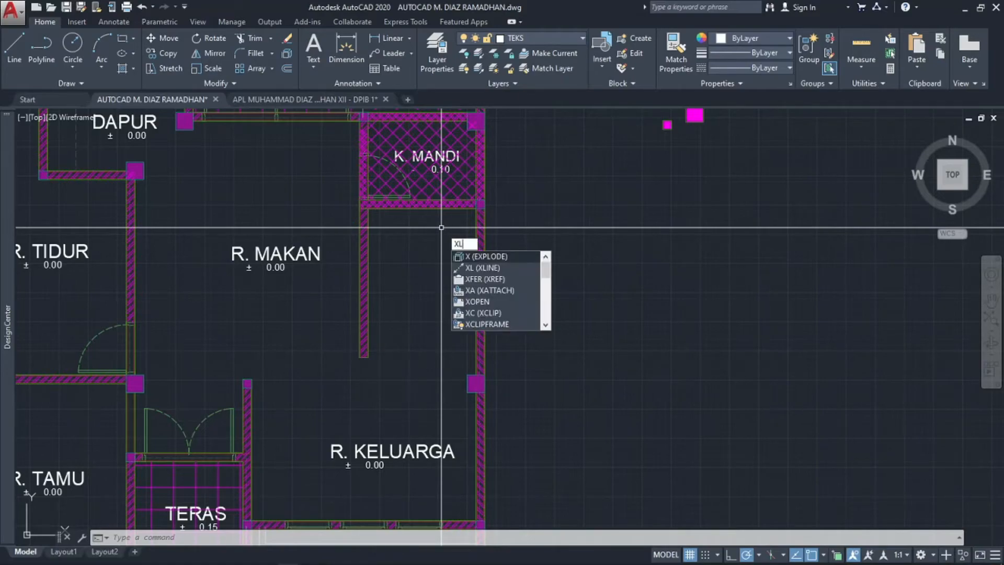
- Draw a horizontal construction line through the lower end of the partition wall between R. MAKAN and the stairwell
type("L")
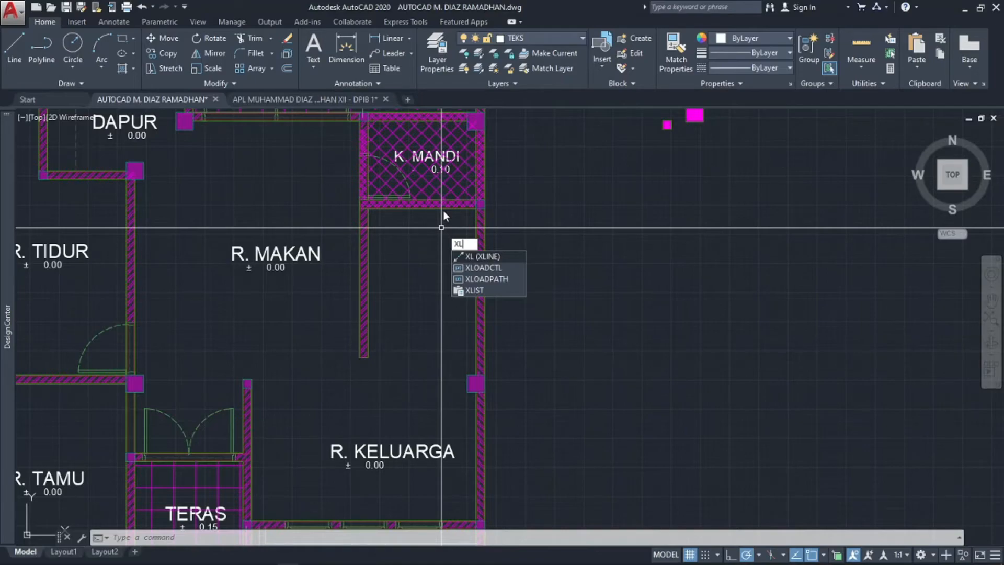
key("Return")
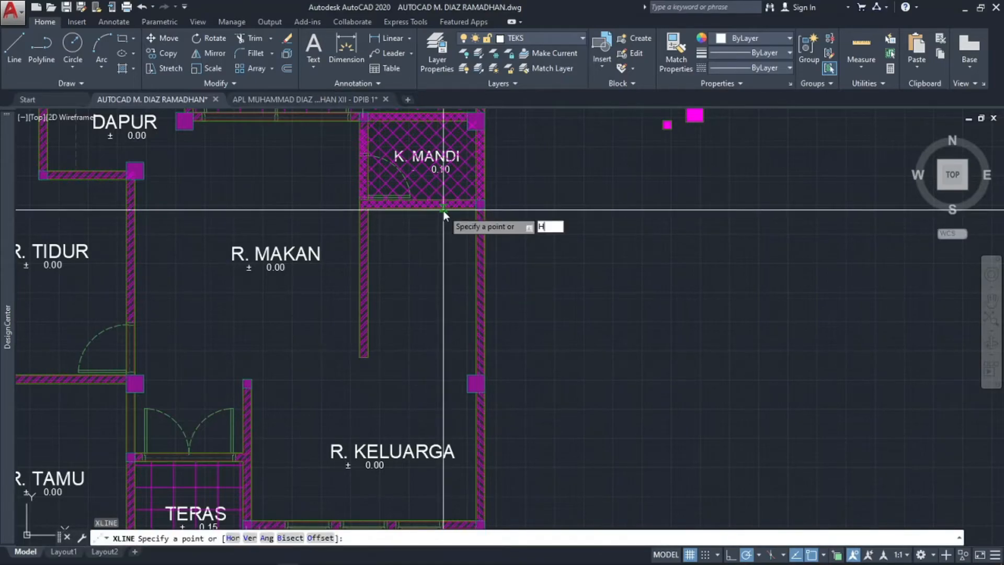
type("V")
key("Return")
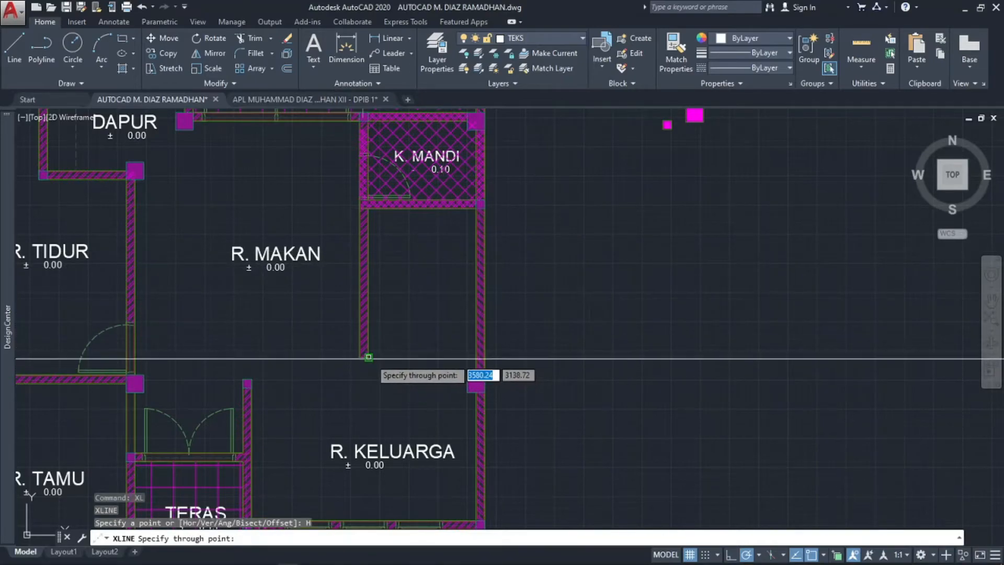
left_click(368, 357)
key("Escape")
key("Escape")
key("Escape")
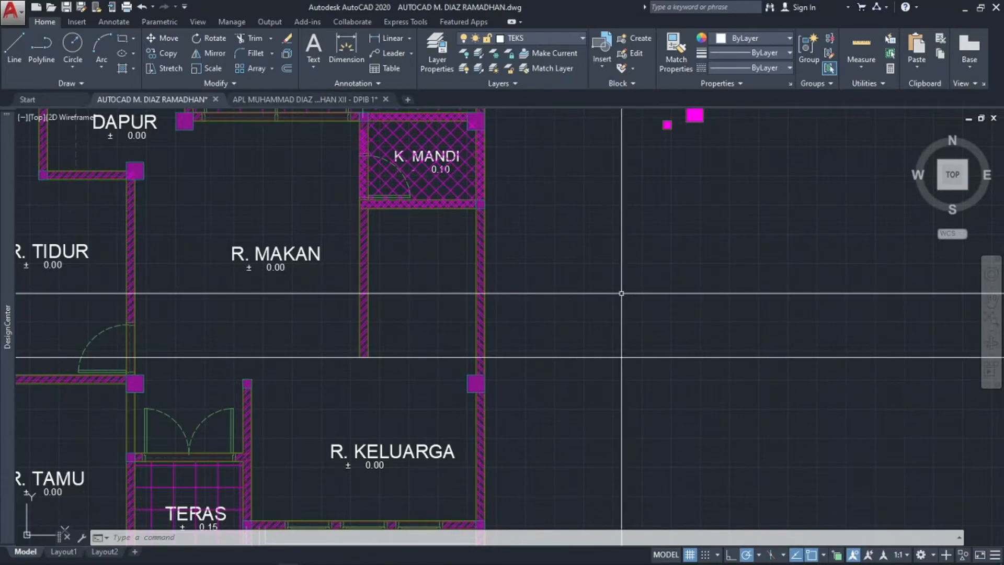
type("o")
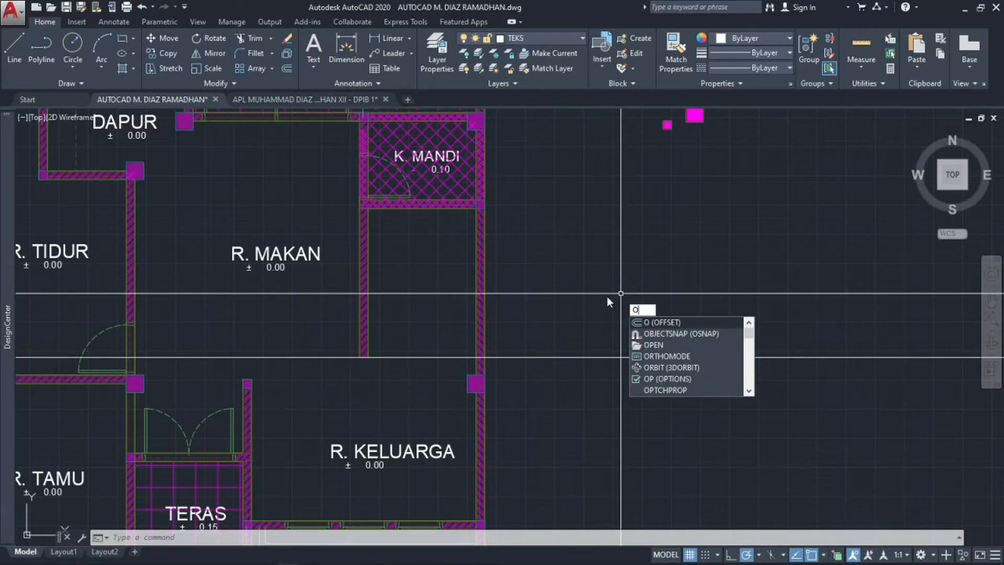
key("Return")
key("Escape")
key("Escape")
- Assign the horizontal construction line to the TANGGA layer
left_click(650, 287)
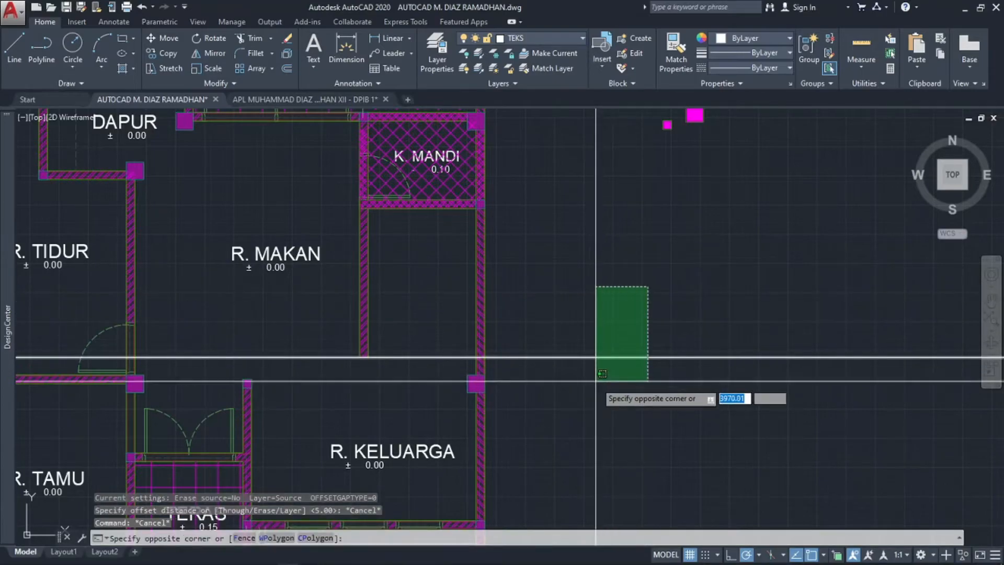
left_click(597, 382)
left_click(561, 39)
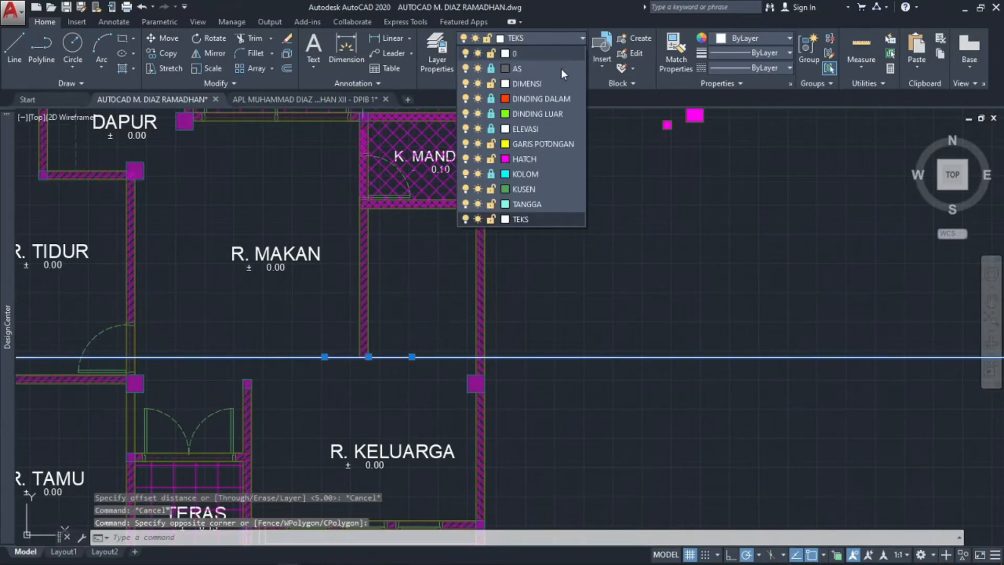
left_click(552, 206)
key("Escape")
key("Escape")
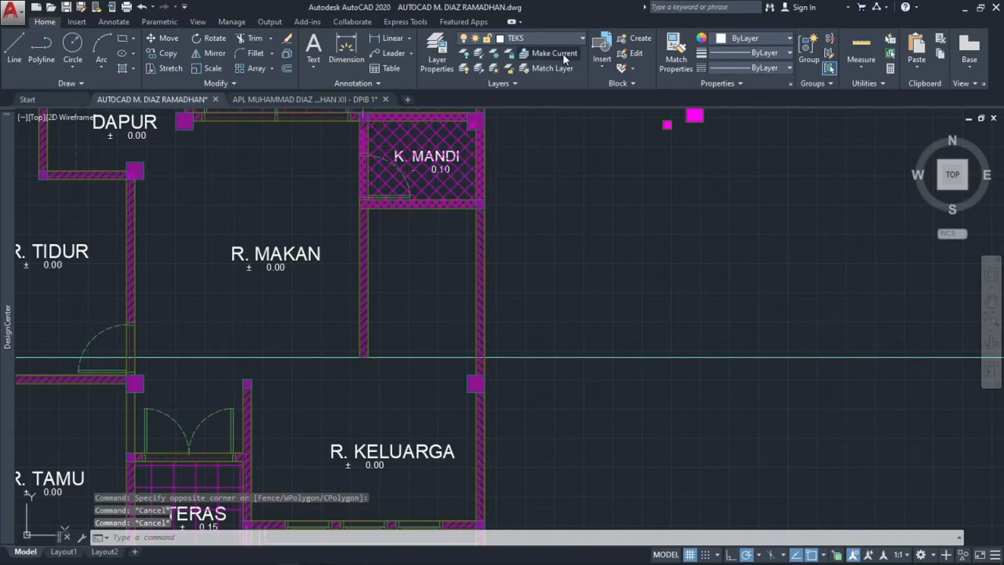
- Make TANGGA the current layer
left_click(563, 55)
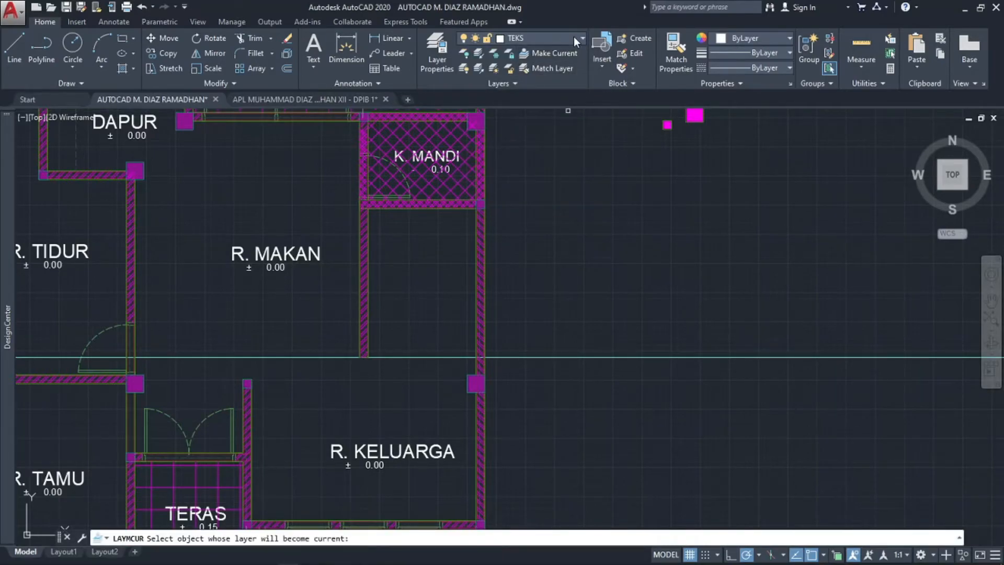
left_click(573, 38)
left_click(544, 204)
key("Escape")
key("Escape")
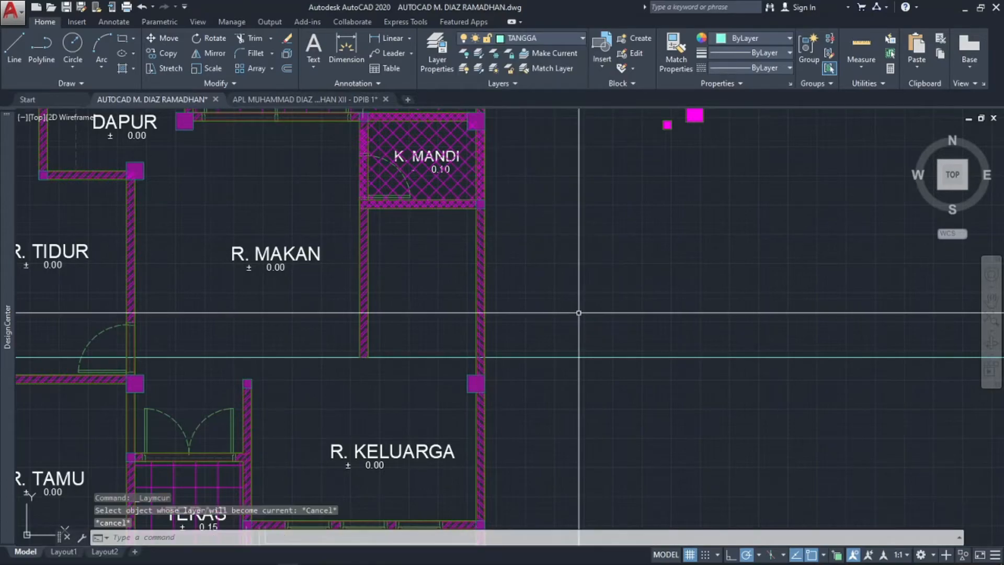
- Offset the horizontal construction line upward eight times in succession at equal spacing to lay out the stair treads below K. MANDI
type("o")
key("Return")
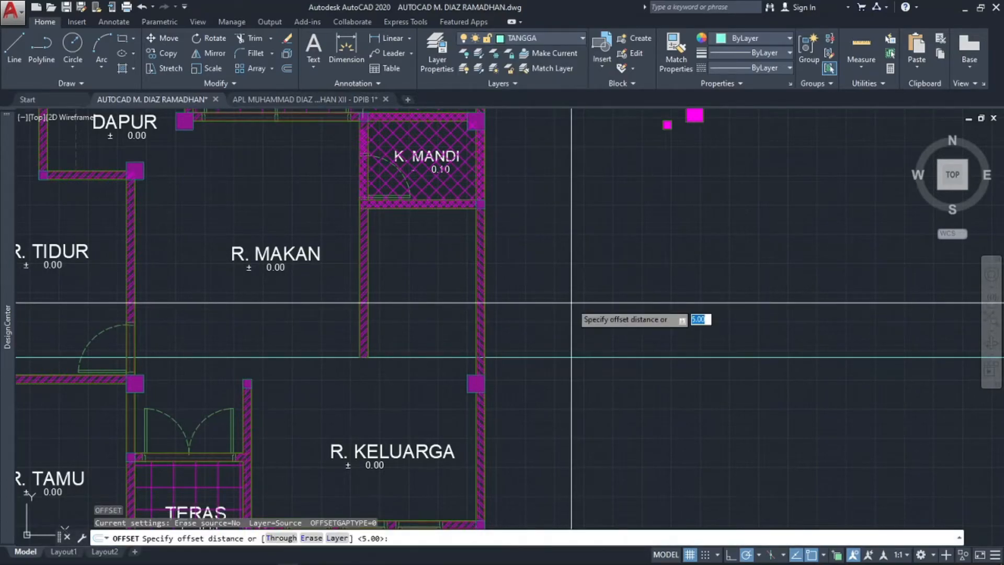
key("Return")
left_click(572, 358)
left_click(574, 346)
left_click(576, 340)
left_click(577, 327)
left_click(577, 322)
left_click(577, 305)
left_click(577, 305)
left_click(578, 291)
left_click(578, 287)
left_click(575, 275)
left_click(571, 270)
left_click(570, 260)
left_click(568, 252)
left_click(569, 239)
left_click(568, 236)
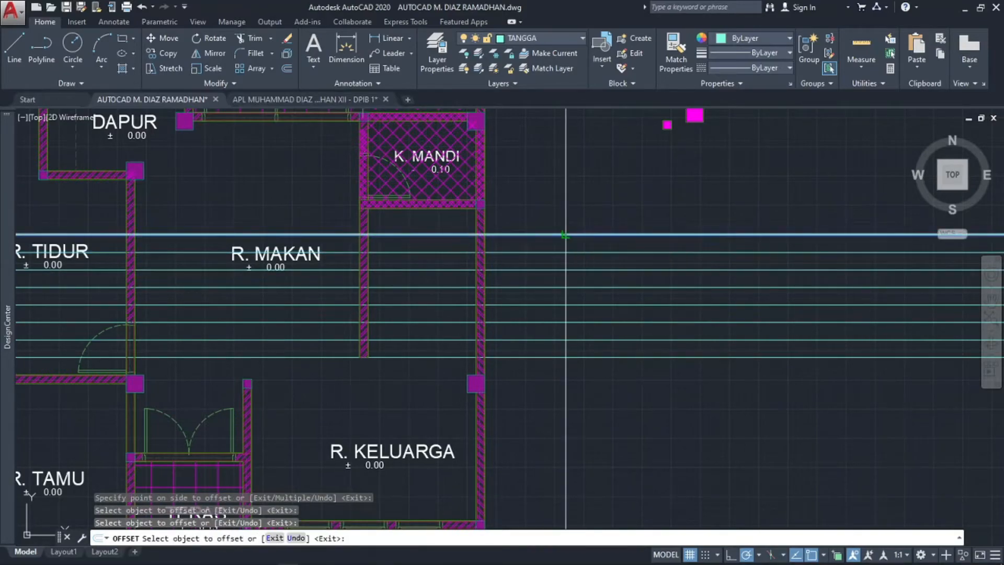
left_click(568, 220)
- Compare the offset tread lines with the stairwell on the ground floor and upper floor plans
middle_click_drag(568, 218, 495, 329)
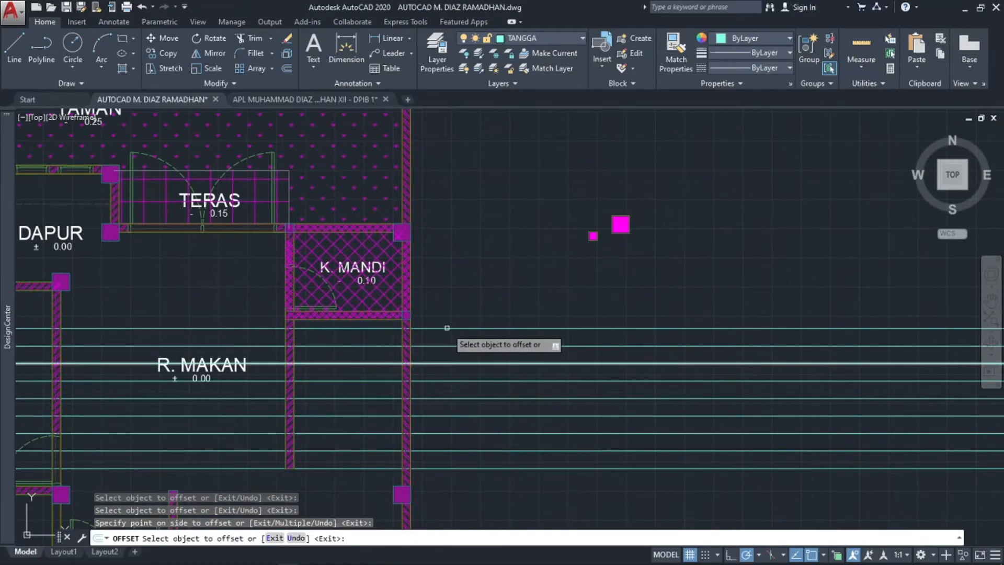
left_click(353, 255)
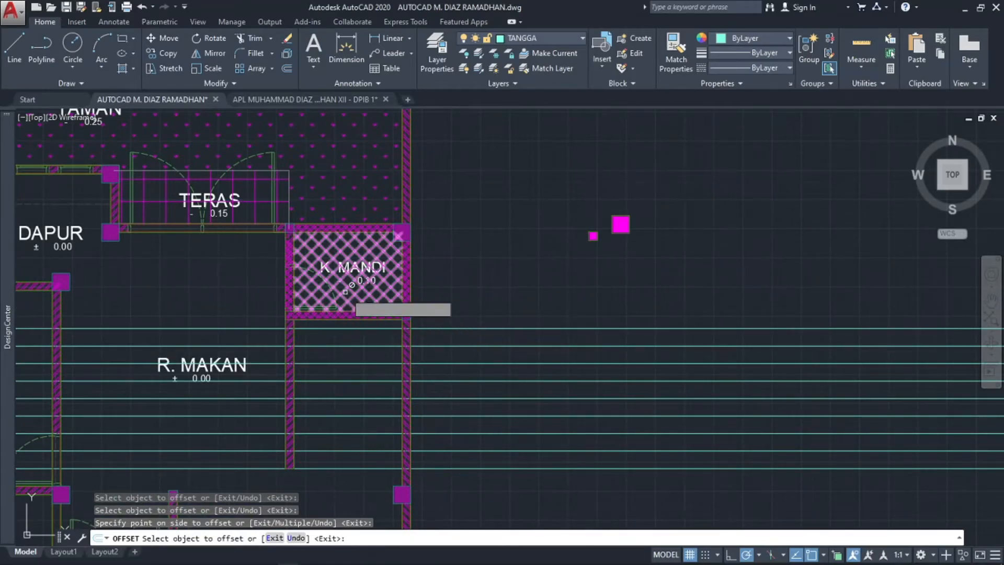
scroll(511, 309, "down", 1)
middle_click_drag(558, 302, 338, 251)
middle_click_drag(562, 264, 162, 259)
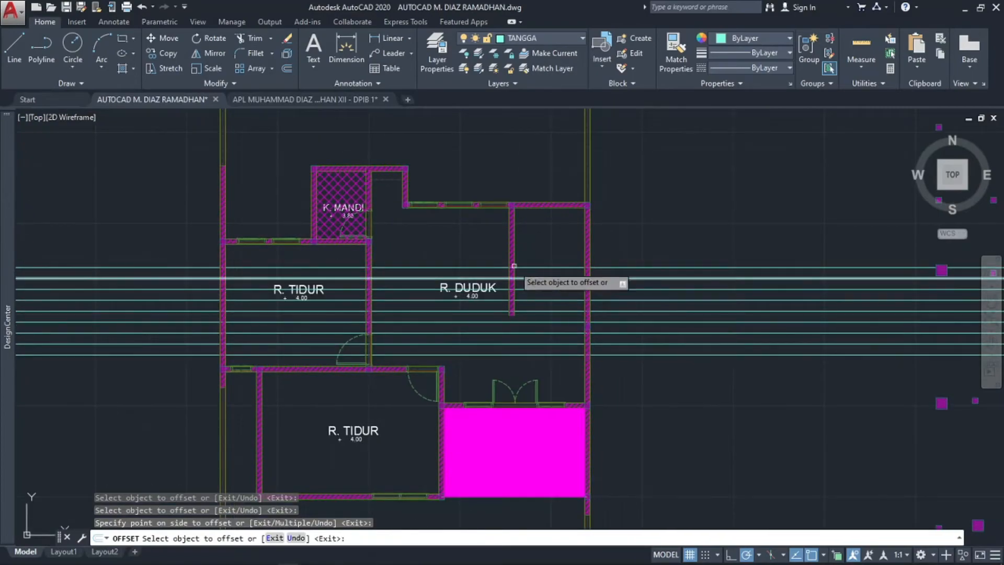
middle_click_drag(147, 292, 560, 287)
middle_click_drag(227, 297, 551, 285)
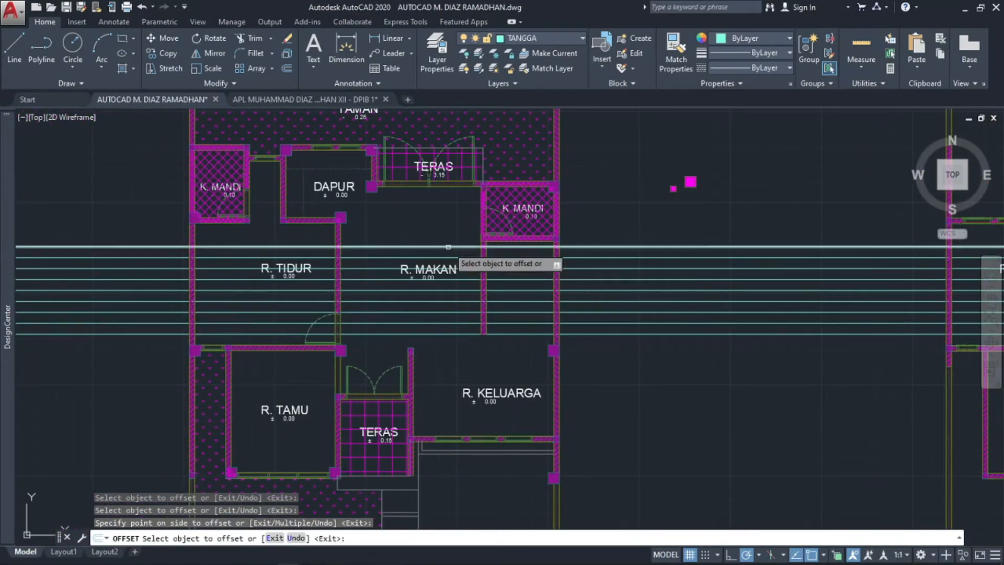
key("Escape")
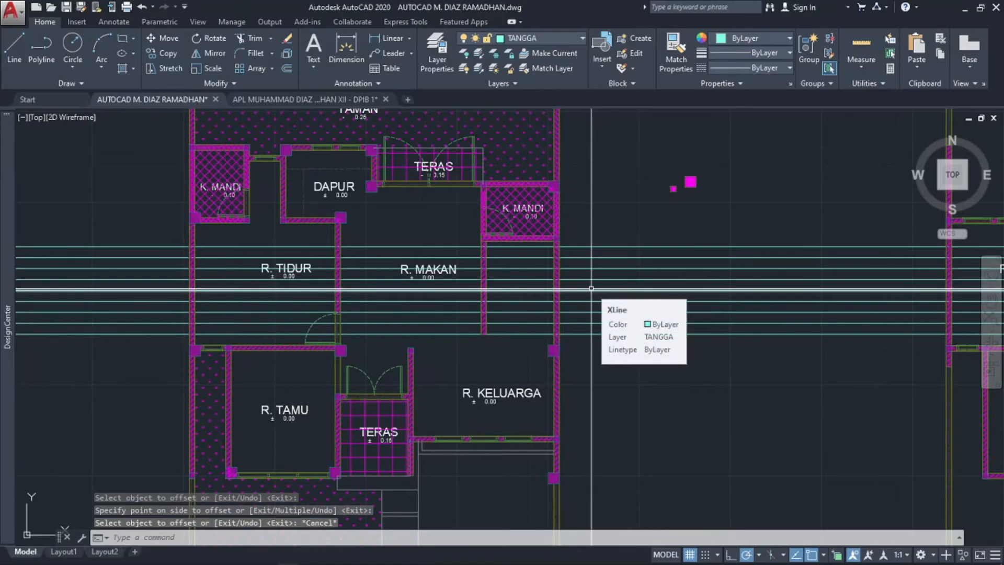
key("Escape")
key("Escape")
- Draw vertical construction lines along the inner faces of the two stairwell walls below K. MANDI
type("X")
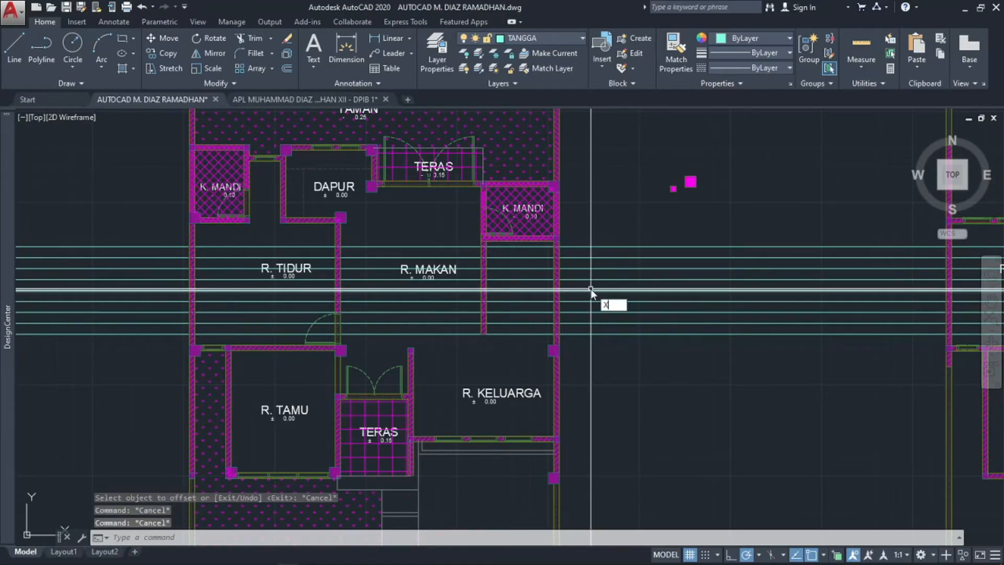
type("L")
key("Return")
type("V")
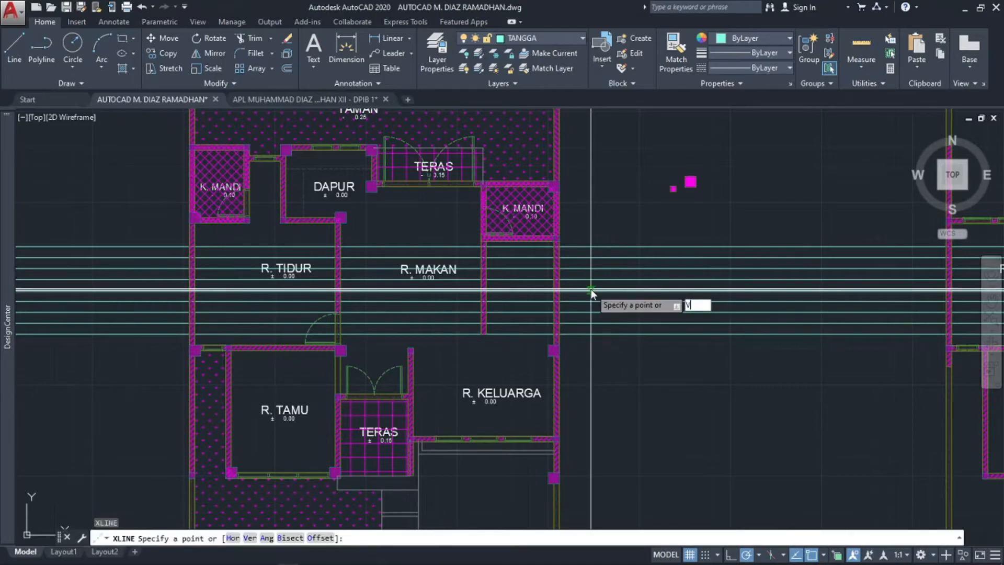
key("Return")
scroll(591, 290, "up", 8)
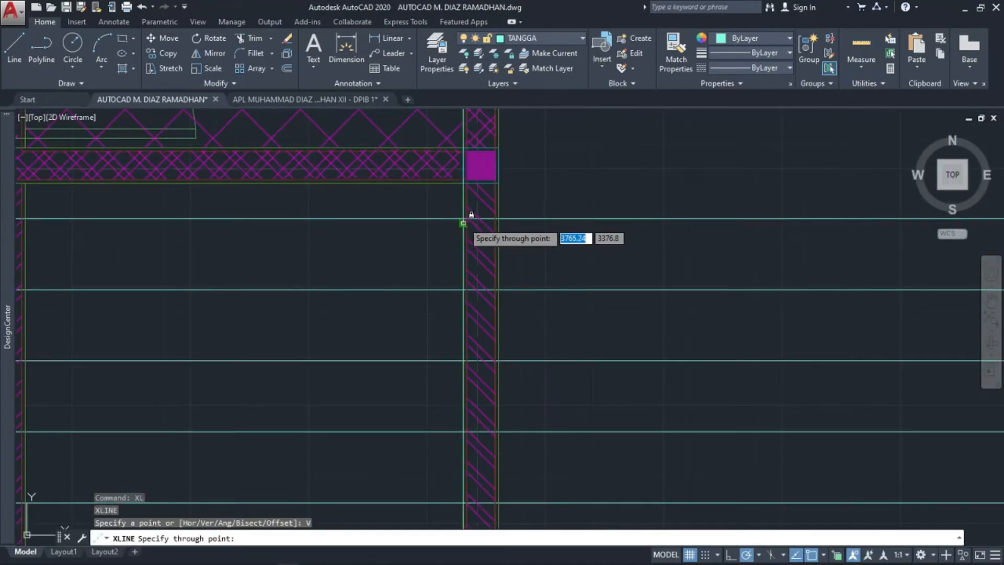
left_click(463, 218)
scroll(325, 238, "down", 2)
scroll(335, 209, "up", 3)
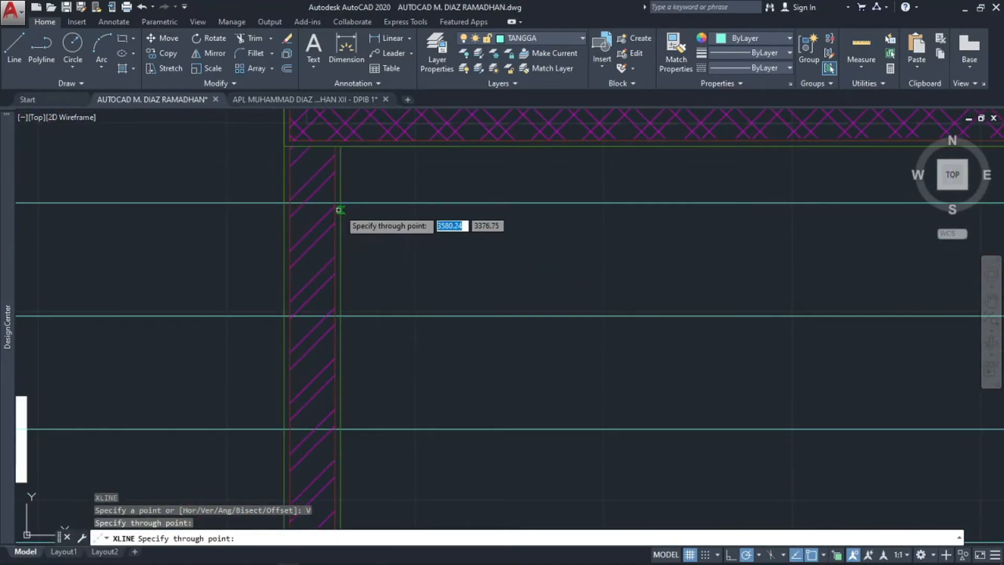
key("Escape")
key("Escape")
key("Escape")
- Trim the horizontal tread construction lines on both sides of the stairwell, using the two vertical construction lines as cutting edges
scroll(392, 215, "down", 3)
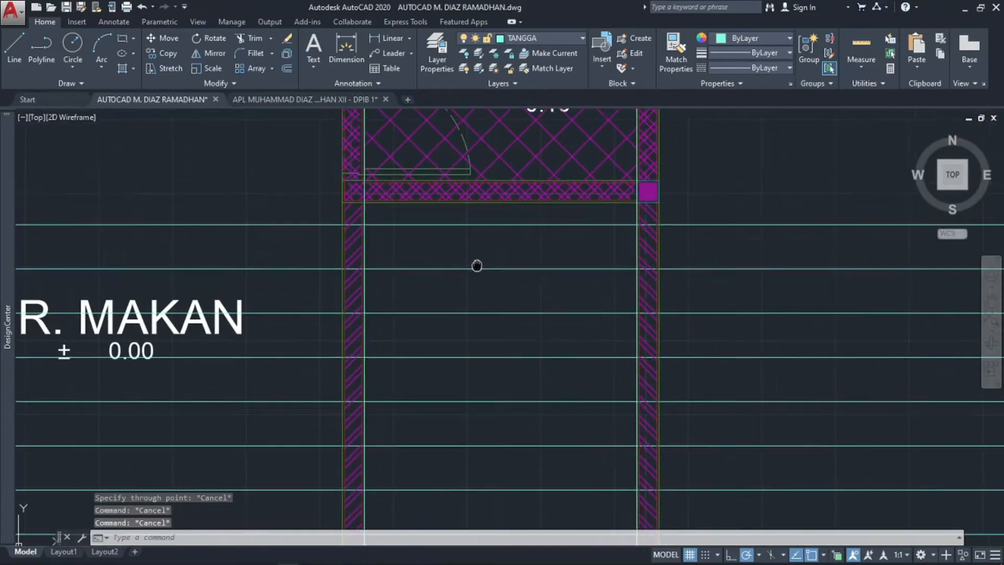
scroll(460, 268, "down", 2)
scroll(406, 399, "down", 4)
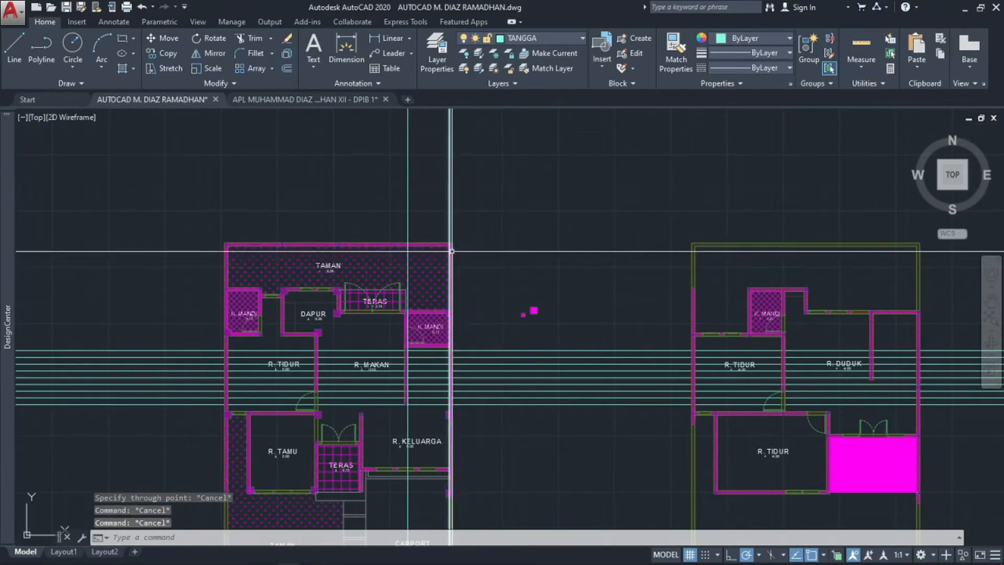
type("tr")
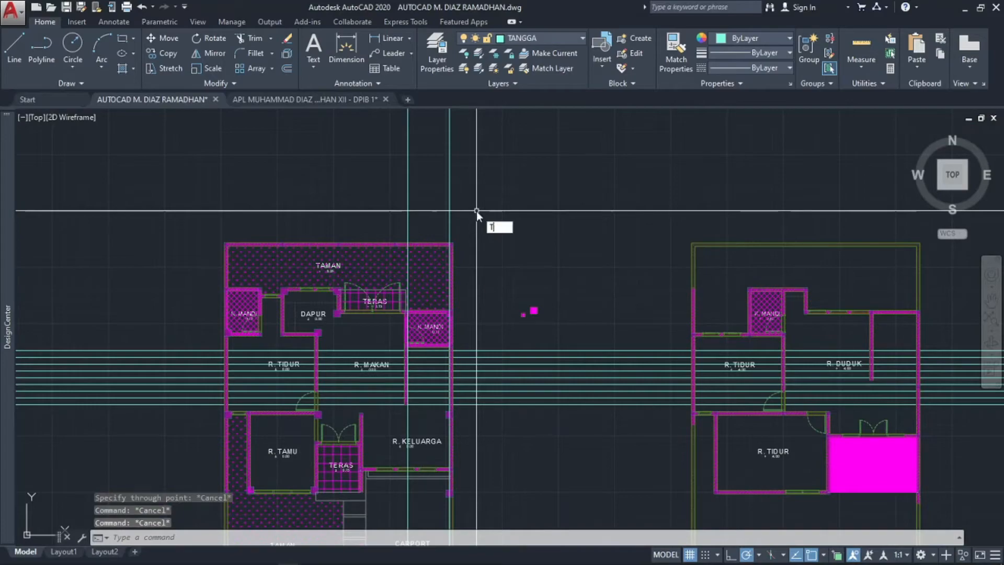
key("Return")
left_click(479, 197)
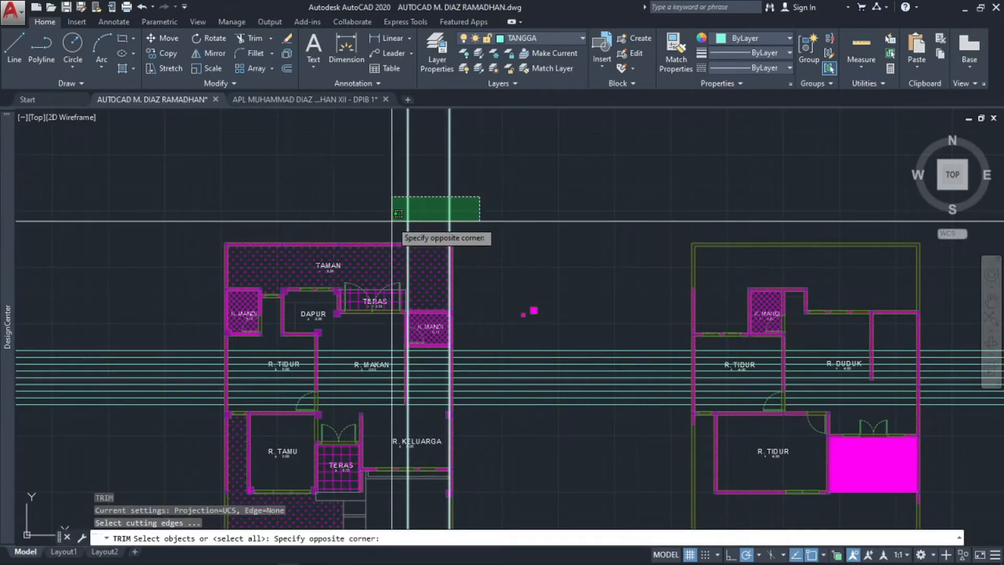
left_click(395, 212)
key("Return")
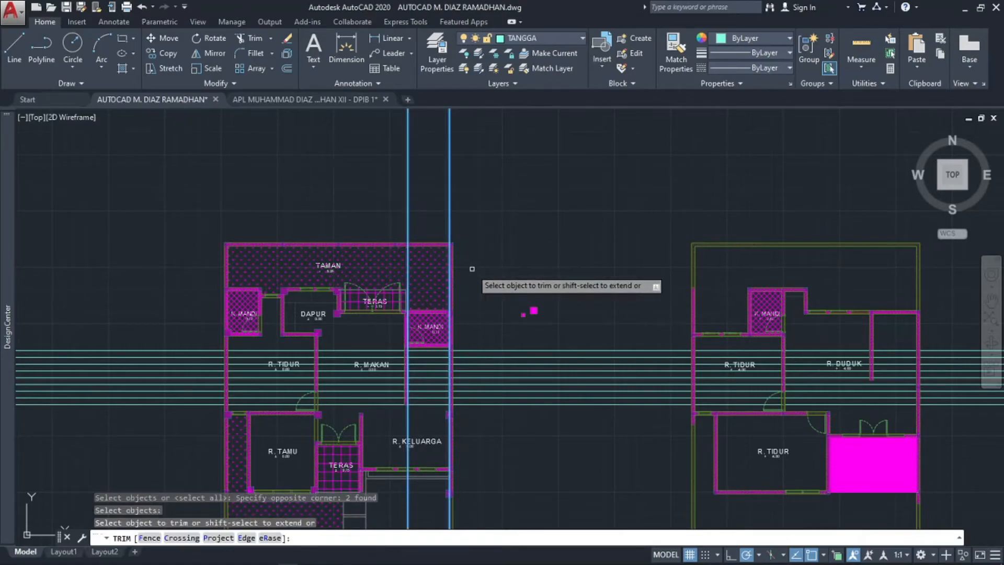
middle_click_drag(477, 282, 464, 164)
left_click(480, 169)
left_click(473, 317)
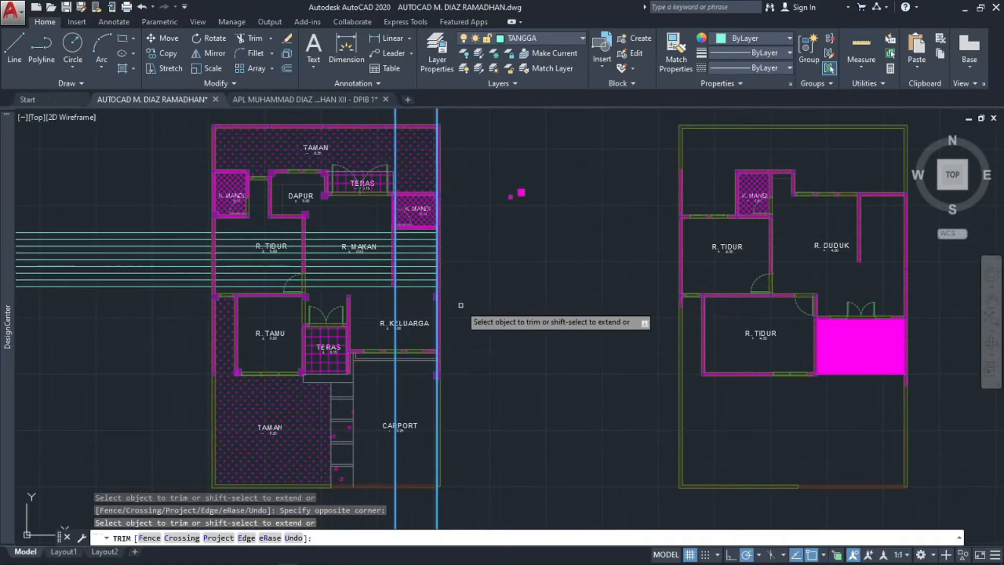
scroll(330, 225, "up", 2)
left_click(333, 216)
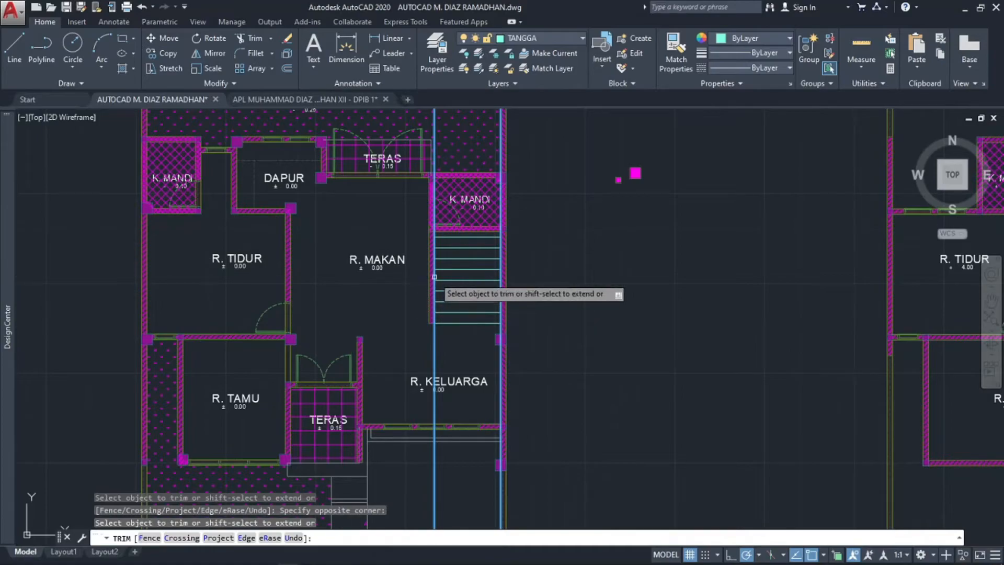
key("Escape")
key("Escape")
- Erase the two vertical construction lines running through the stairwell
scroll(489, 179, "down", 3)
left_click(488, 179)
left_click(368, 197)
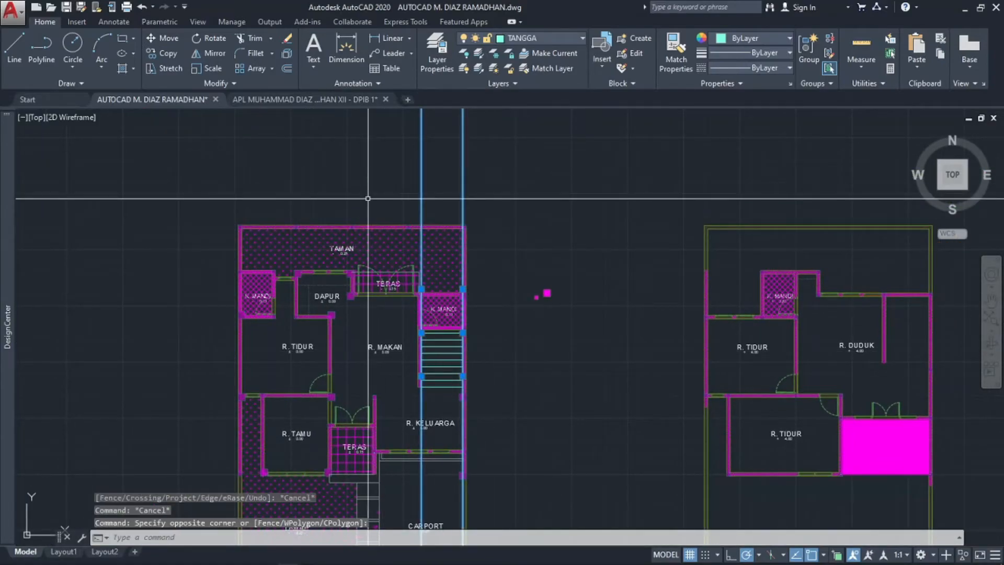
key("Delete")
- Draw a vertical centre line from the midpoint of the lowest tread up to the K. MANDI wall
middle_click_drag(463, 361, 455, 273)
scroll(443, 306, "up", 2)
scroll(442, 305, "up", 4)
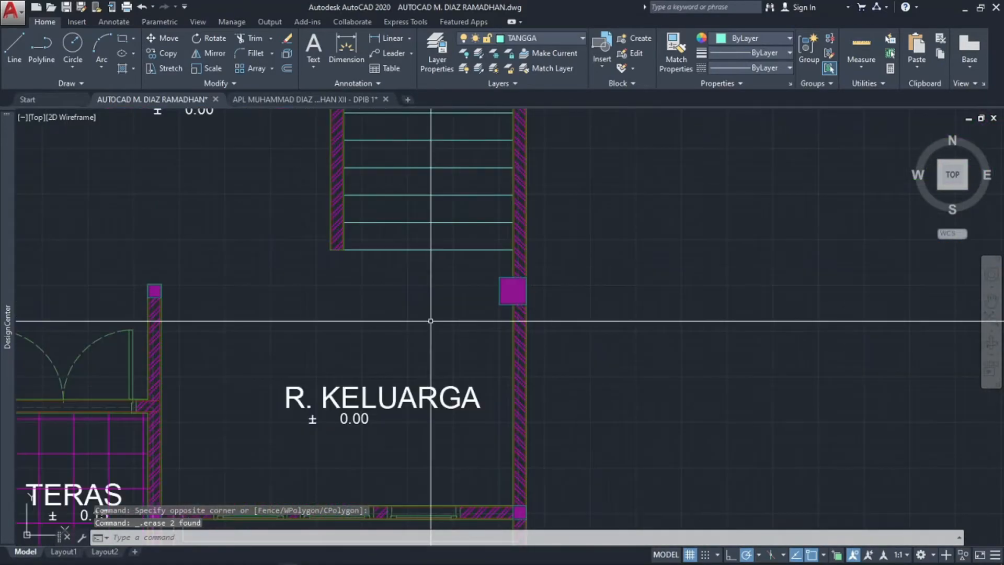
key("Return")
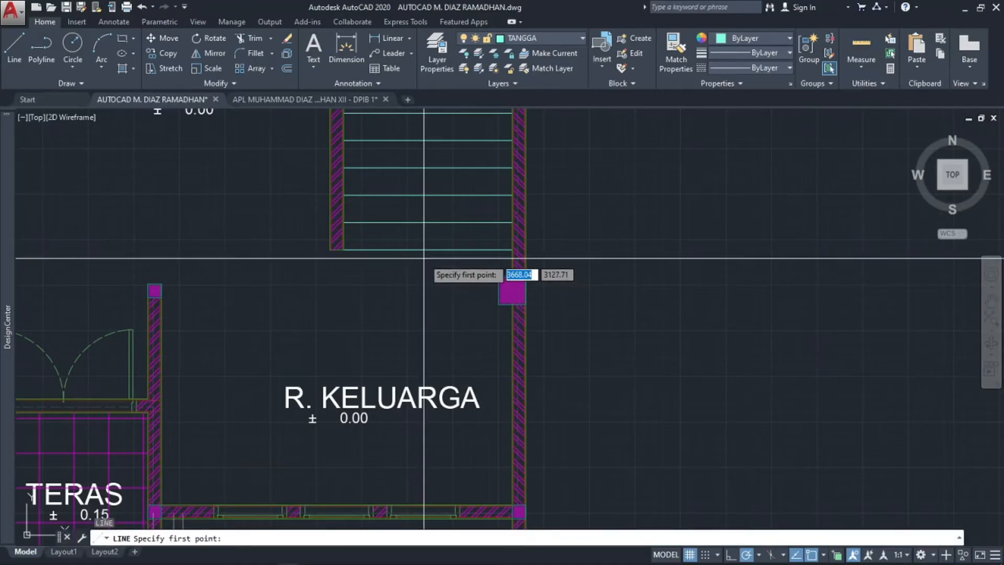
left_click(428, 249)
middle_click_drag(426, 192, 406, 331)
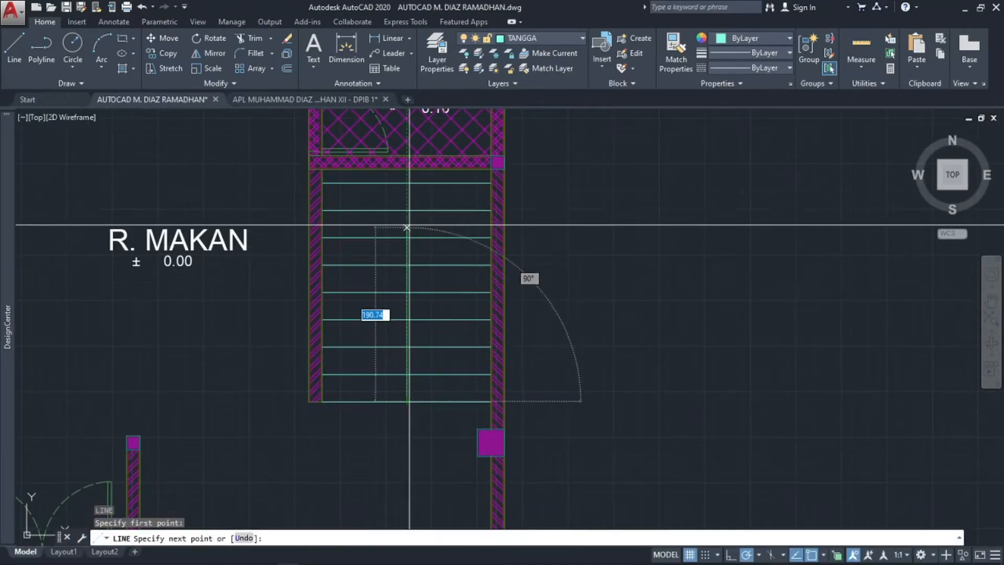
scroll(405, 168, "up", 2)
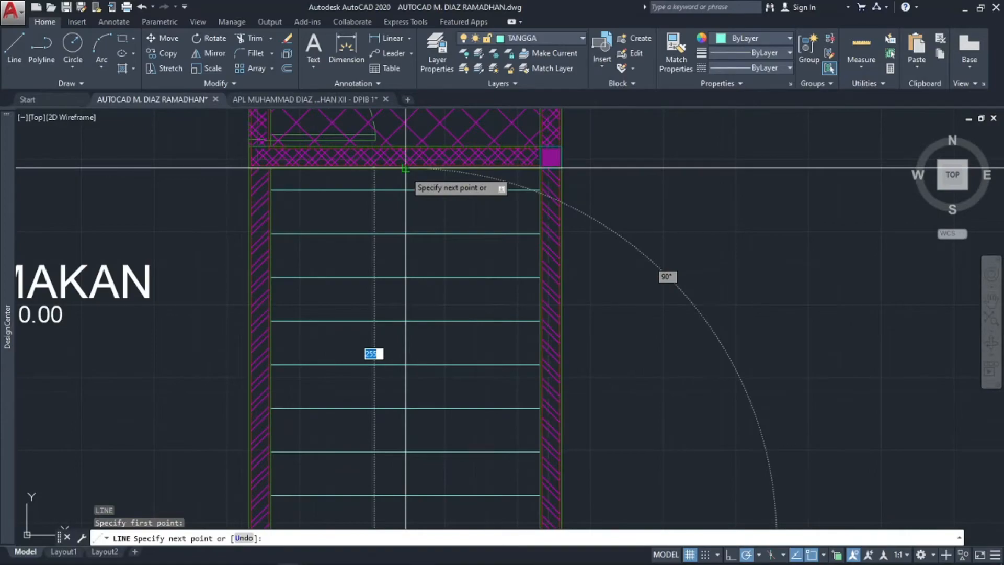
left_click(405, 168)
scroll(442, 306, "down", 2)
key("Escape")
middle_click_drag(442, 333, 403, 359)
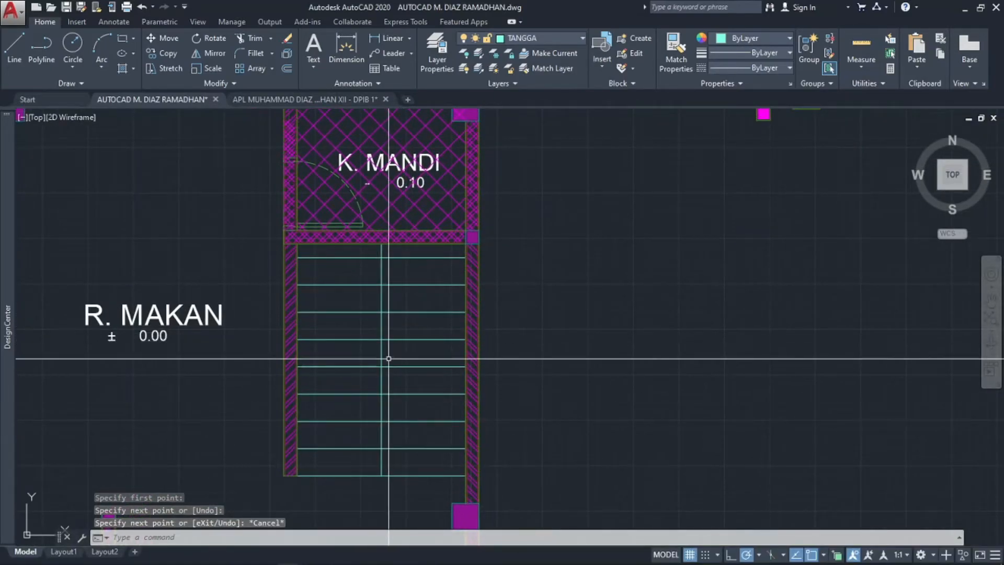
- Make GARIS POTONGAN the current layer
type("l")
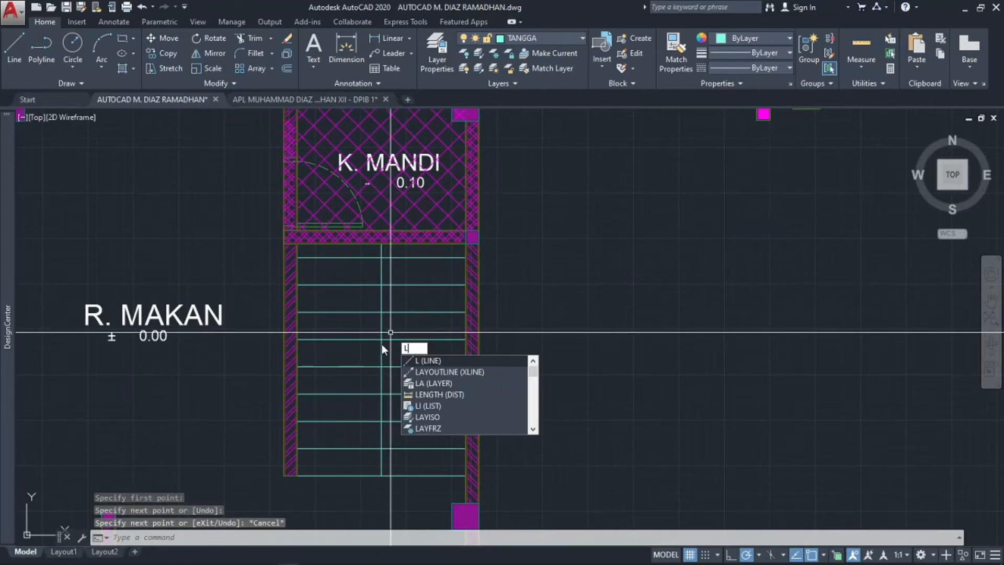
key("Escape")
key("Escape")
left_click(558, 39)
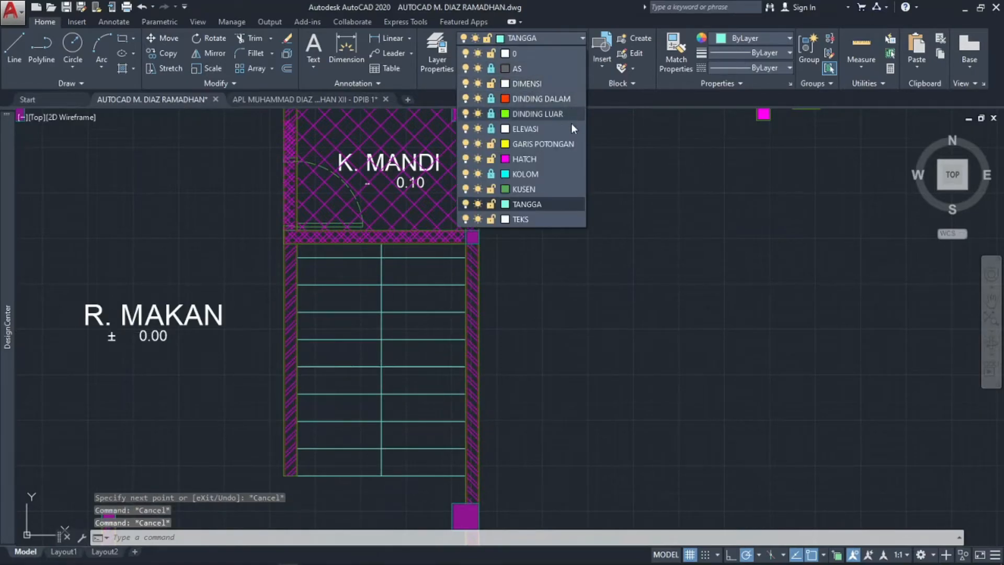
left_click(566, 144)
- Draw a diagonal cut line from the fourth tread's centre-line intersection up to the right end of the top tread
type("l")
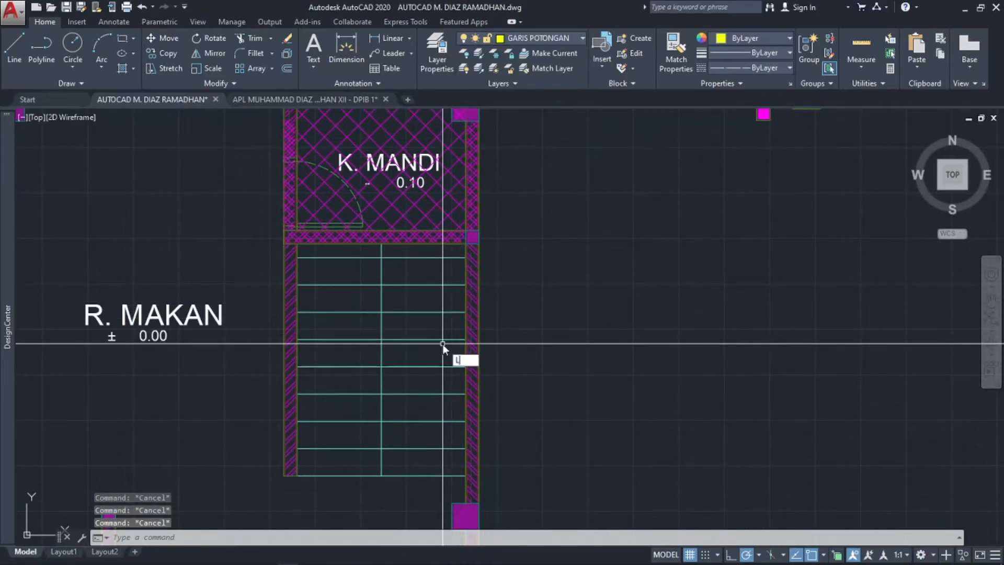
key("Return")
left_click(382, 340)
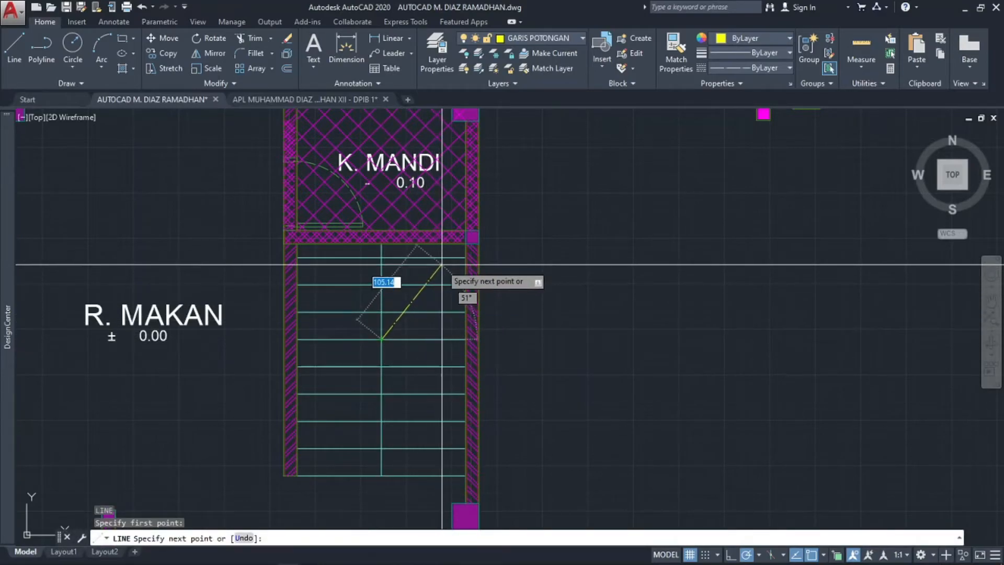
left_click(466, 258)
key("Escape")
- Stretch the diagonal cut line at both ends, slightly past the stair centre line and beyond the right-hand wall
left_click(382, 339)
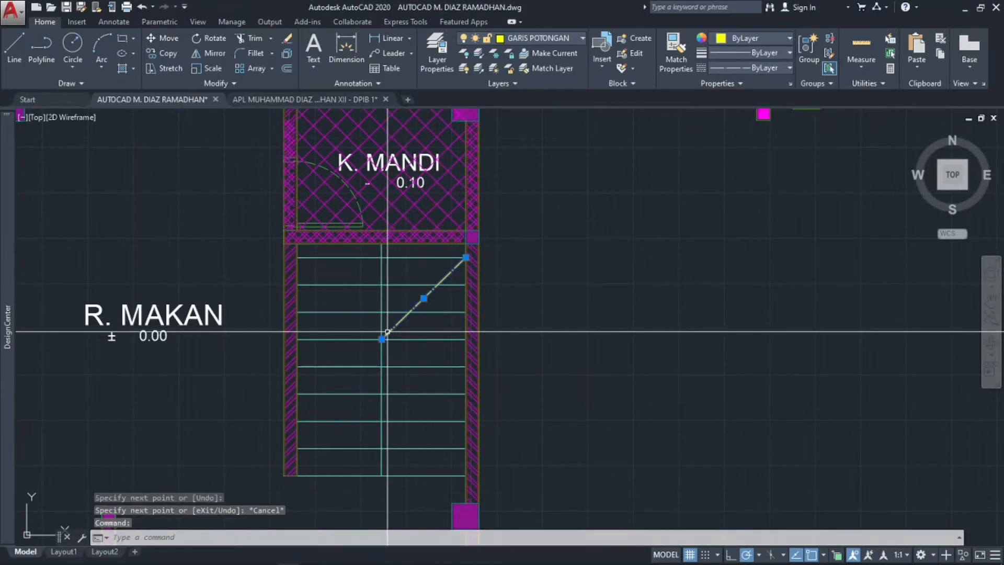
left_click(382, 340)
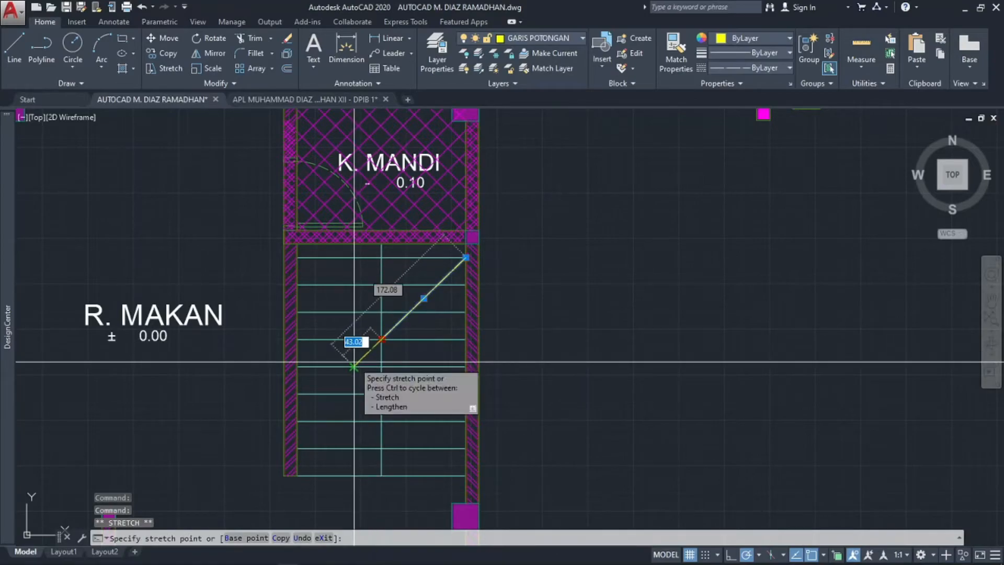
left_click(366, 354)
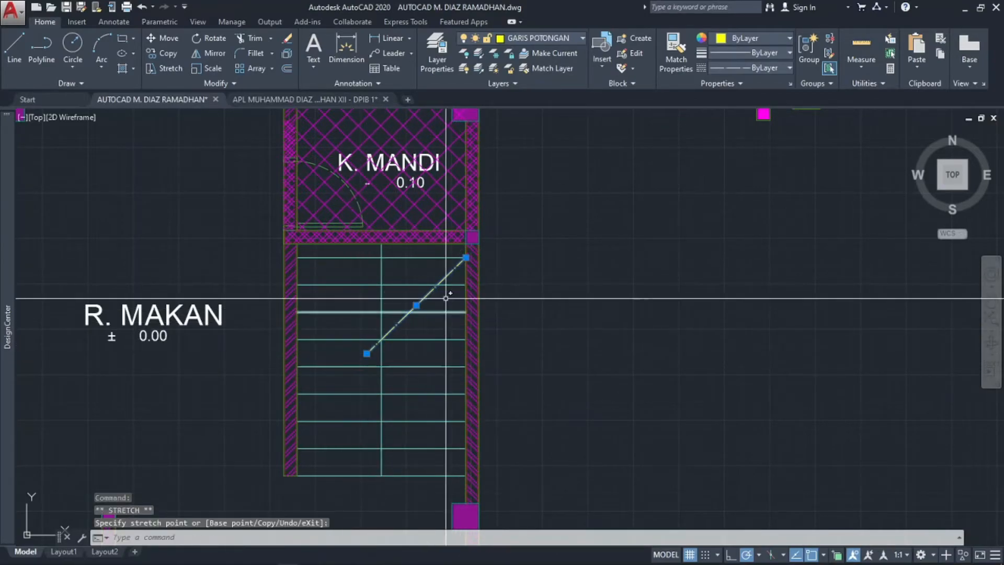
left_click(498, 226)
key("Escape")
key("Escape")
key("Escape")
middle_click_drag(460, 302, 475, 349)
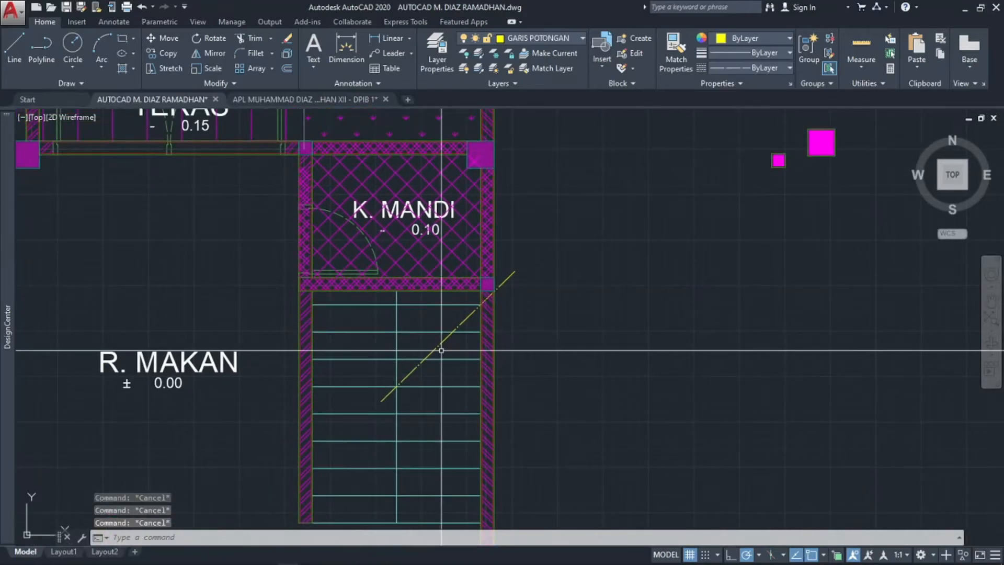
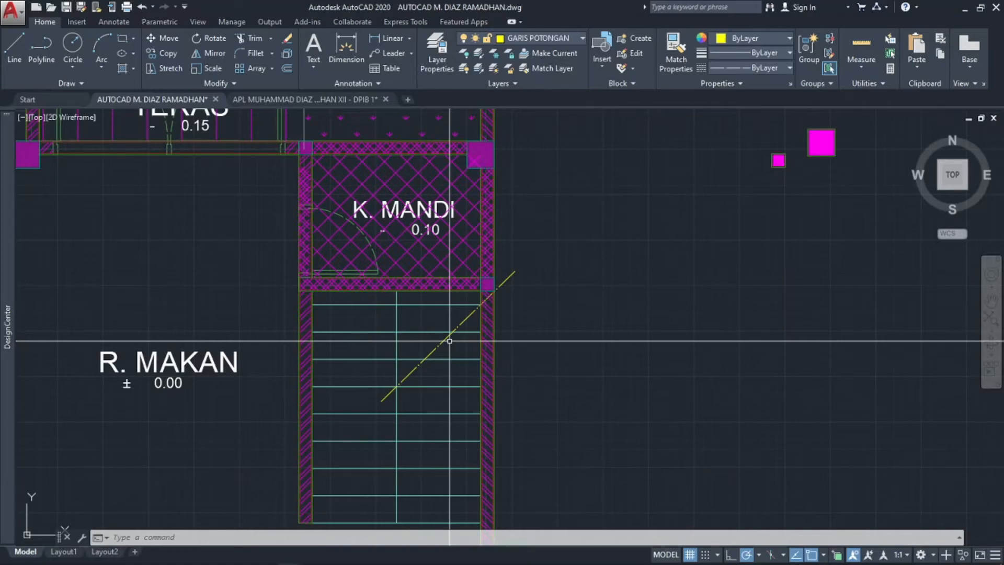
- Trim the upper treads and the centre line on the upper-left side of the diagonal cut line
type("tr")
key("Return")
left_click(457, 354)
left_click(426, 337)
key("Return")
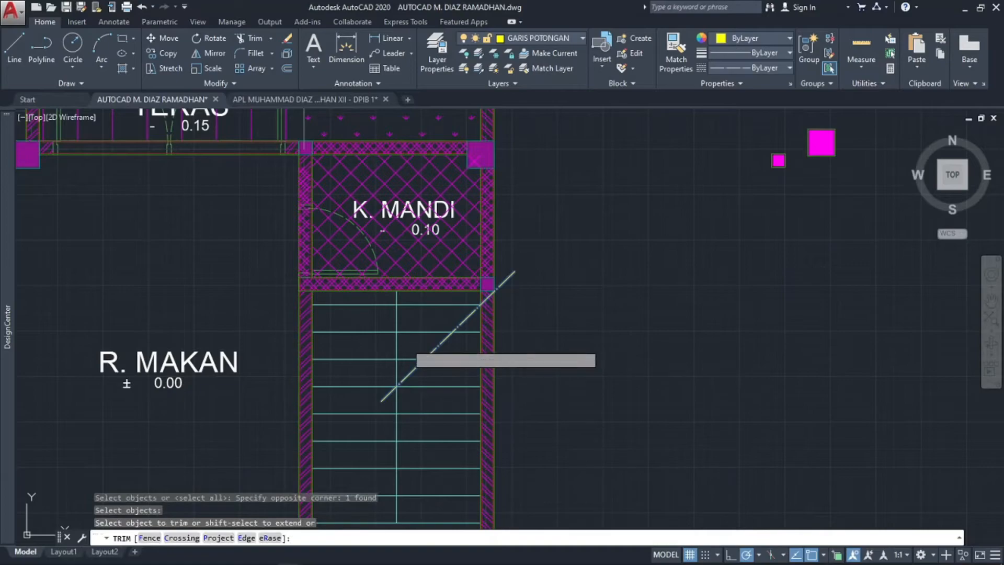
left_click(414, 298)
left_click(386, 368)
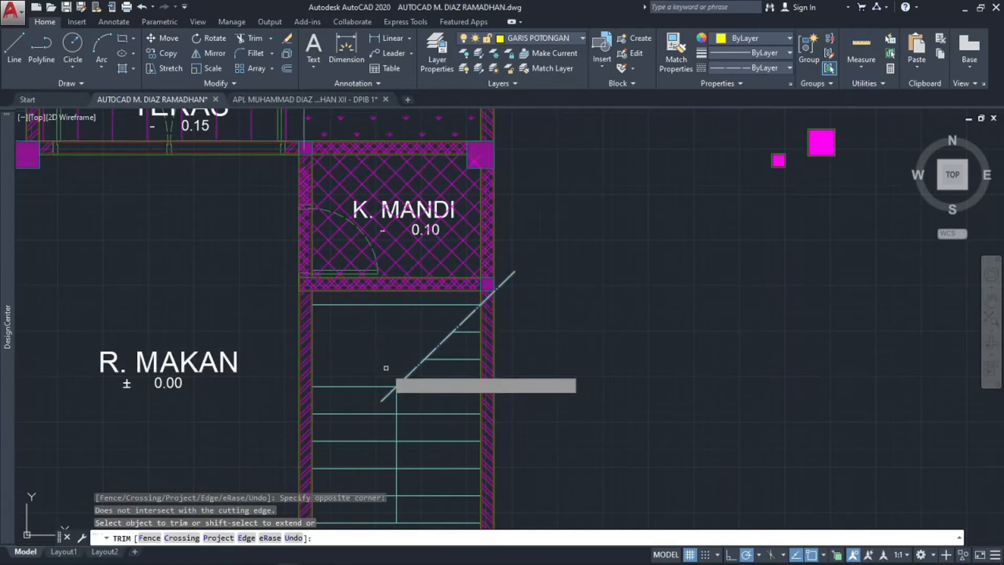
left_click(388, 317)
left_click(387, 299)
key("Escape")
key("Escape")
- Erase the leftover top tread line below the K. MANDI wall
left_click(391, 315)
left_click(382, 302)
key("Delete")
- Trim the left halves of the lower treads back to the vertical centre line
mouse_move(374, 348)
middle_mouse_down()
mouse_move(383, 298)
mouse_move(408, 316)
middle_mouse_up()
type("tr")
key("space")
left_click(435, 317)
left_click(413, 322)
key("space")
left_click(390, 288)
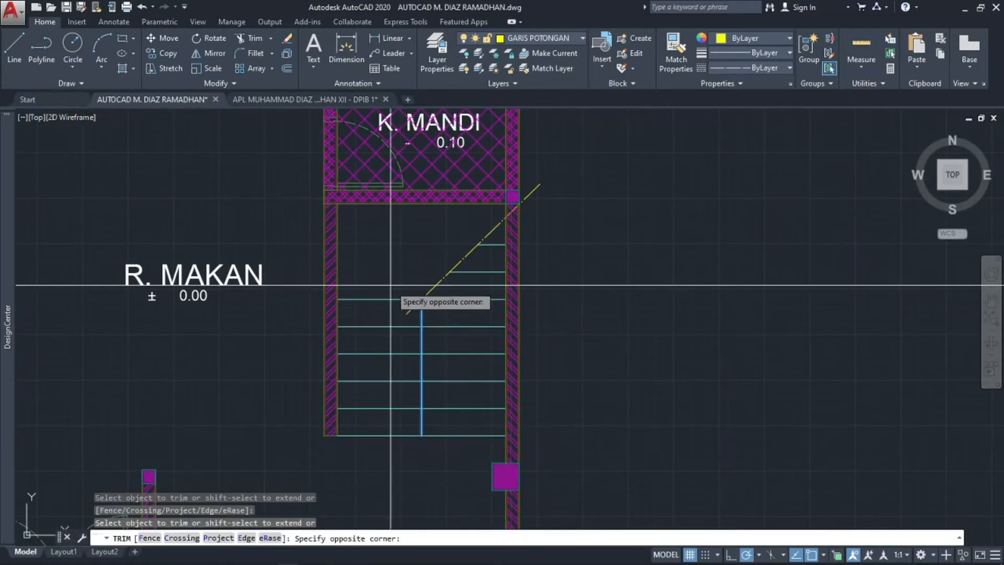
left_click(388, 460)
key("Escape")
key("Escape")
key("Escape")
- Draw a horizontal line from the upper end of the stair centre line to the left stairwell wall
type("l")
key("space")
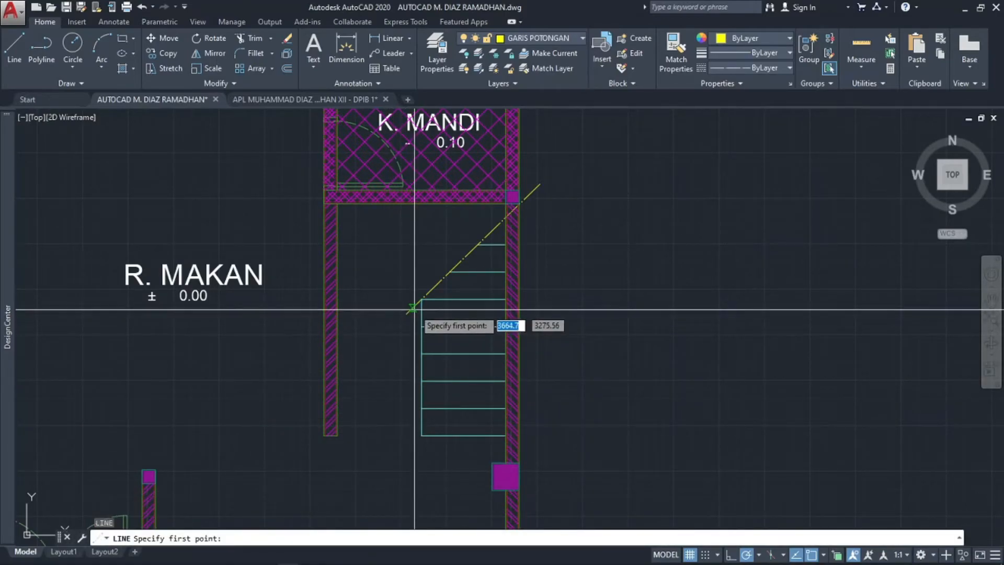
left_click(422, 299)
left_click(337, 299)
key("Escape")
key("space")
key("Escape")
left_click(392, 250)
key("Escape")
key("Escape")
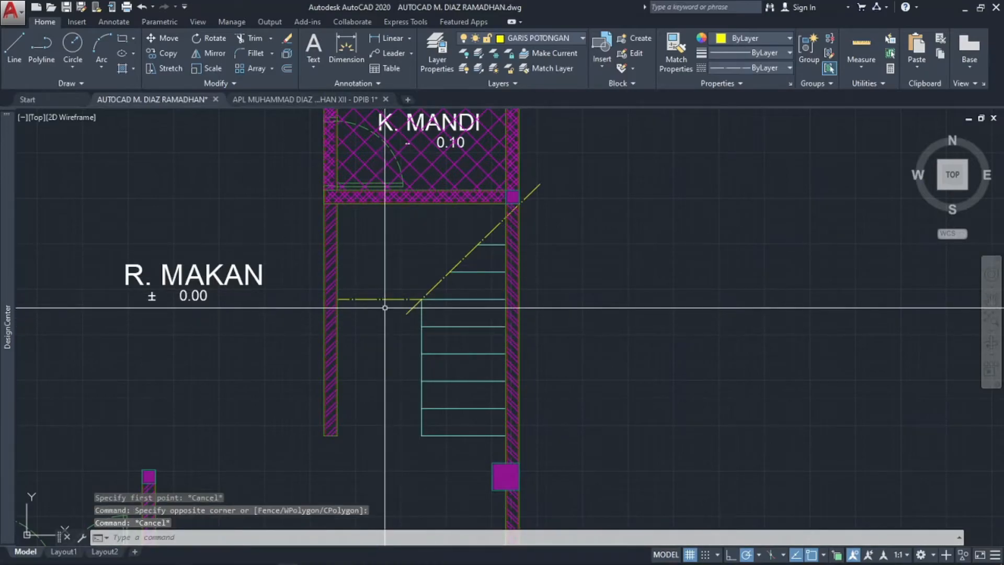
- Match the properties of the adjoining tread onto the new horizontal line left of the centre line
type("MA")
key("space")
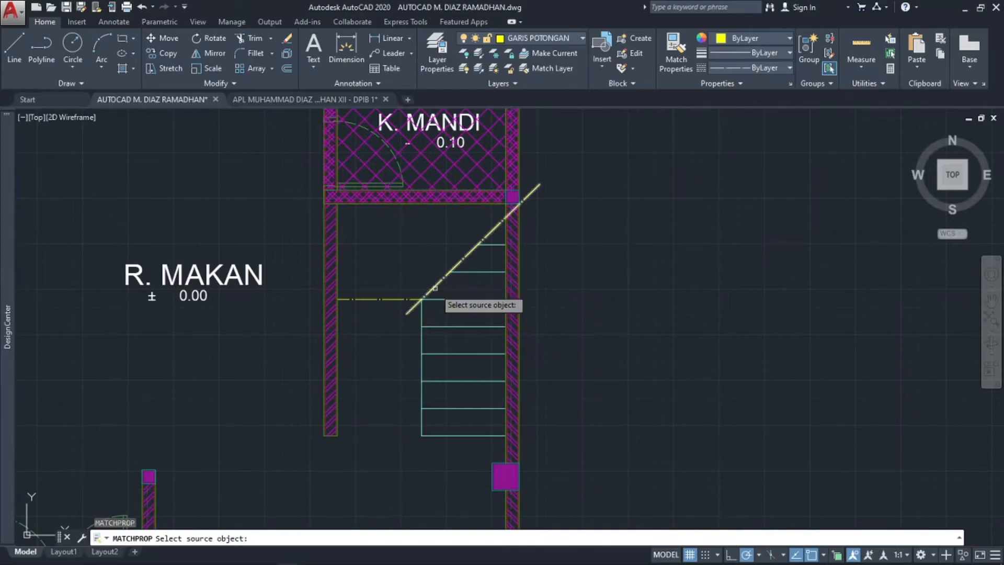
left_click(479, 298)
left_click(391, 311)
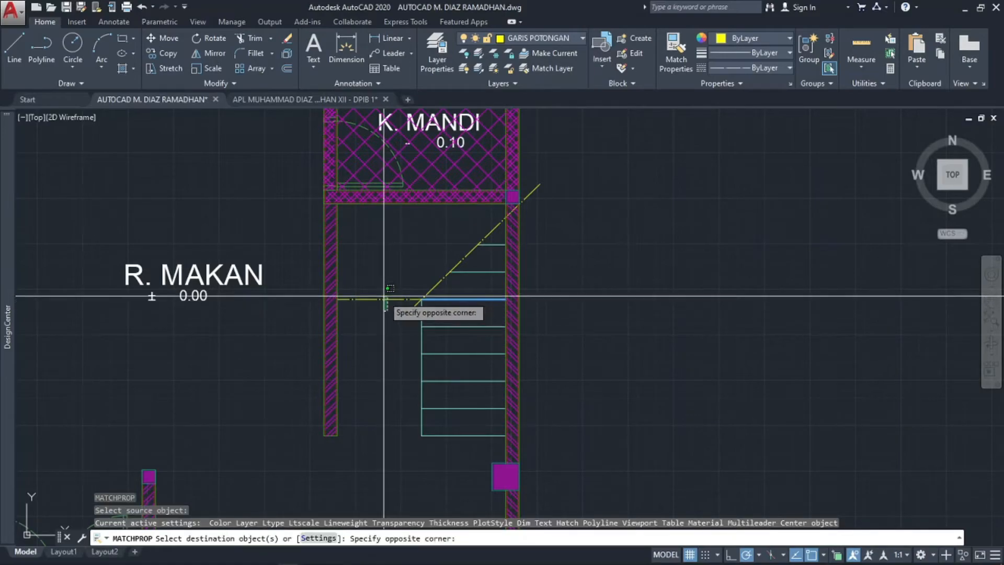
left_click(382, 279)
key("Escape")
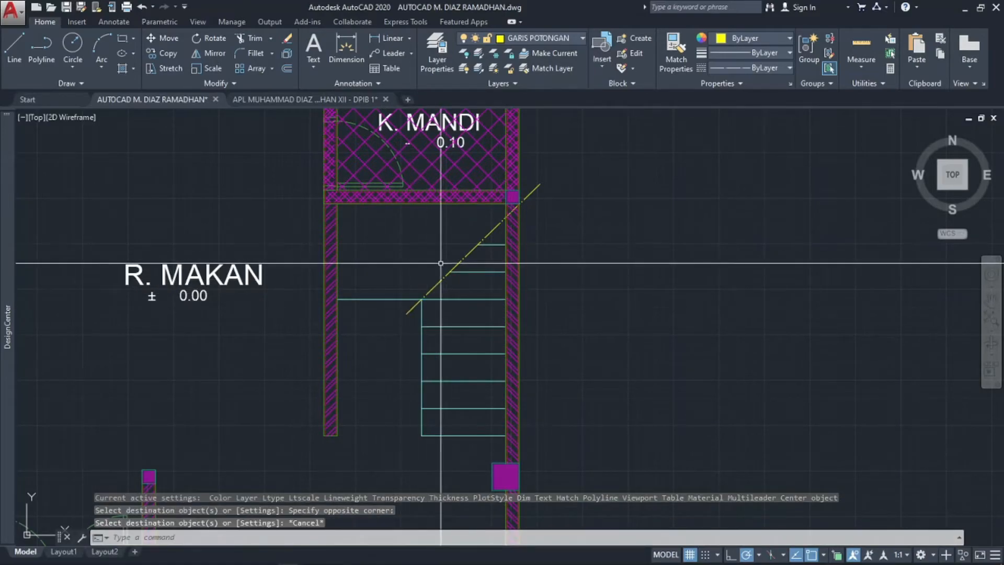
- Try matching the diagonal cut line's properties onto the tread at the upper end of the centre line
key("space")
left_click(442, 279)
left_click(470, 279)
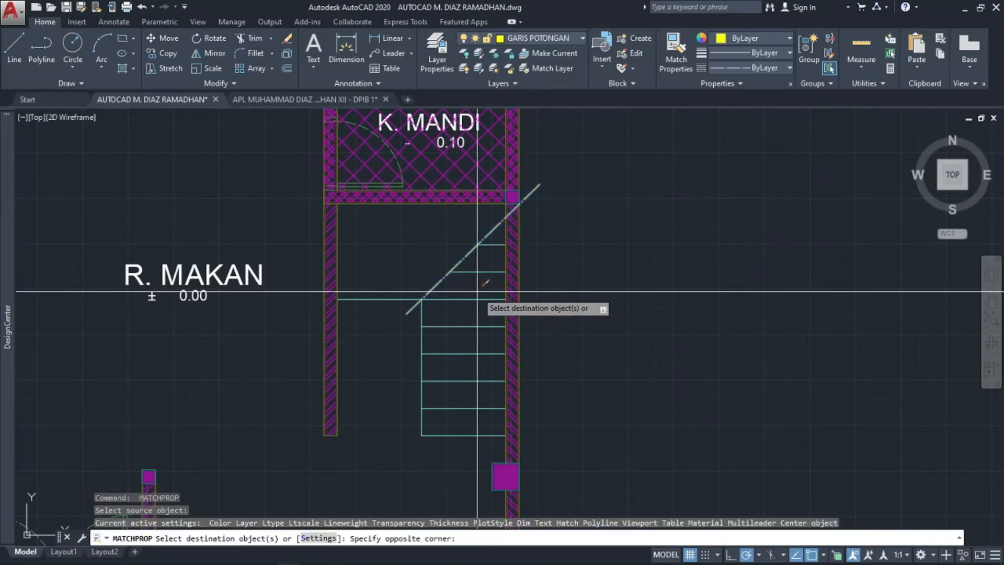
left_click(473, 315)
key("Escape")
- Try matching the K. MANDI wall hatch's properties onto the second shortened tread, and undo the last two property matches
key("space")
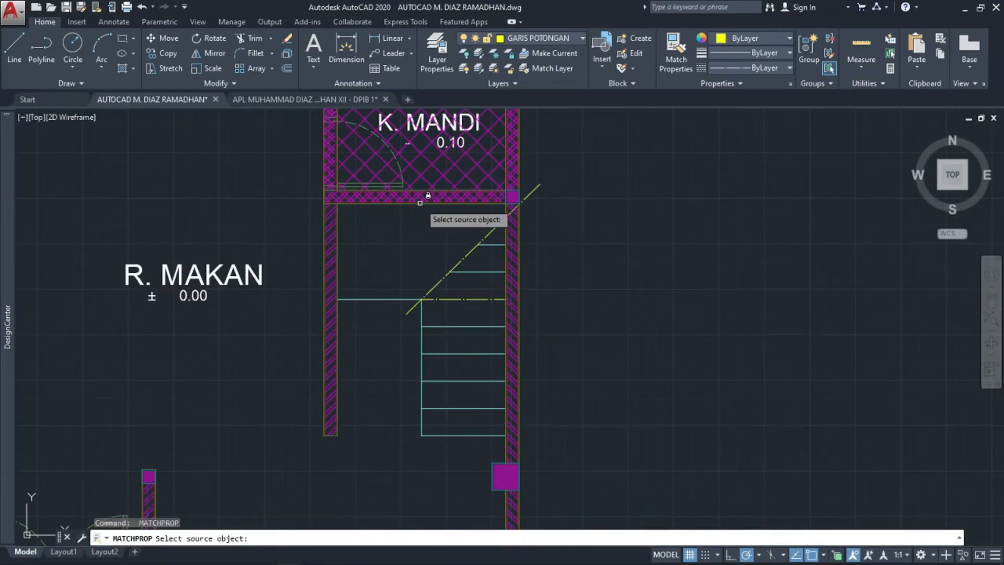
scroll(434, 199, "up", 2)
left_click(442, 197)
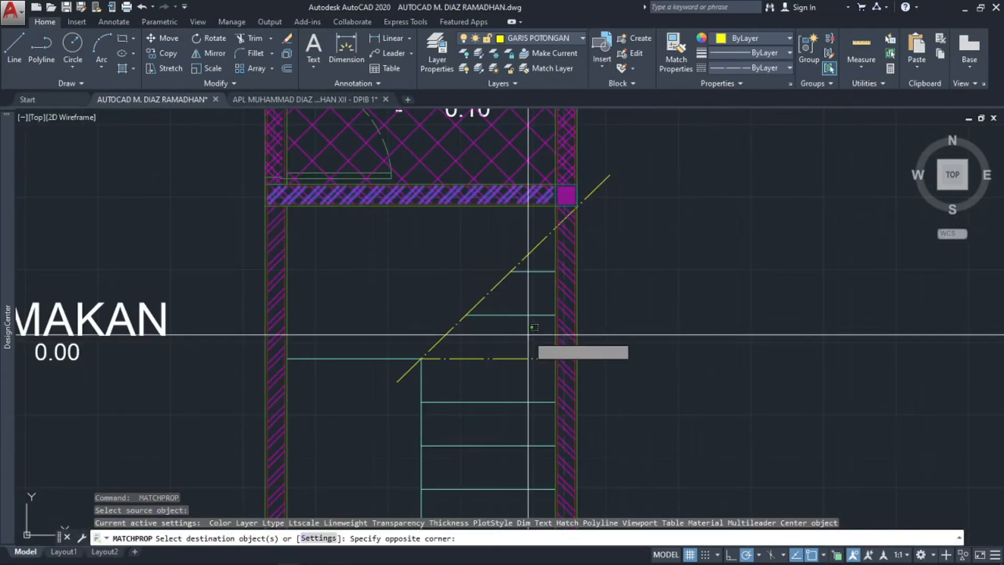
left_click(519, 325)
key("Escape")
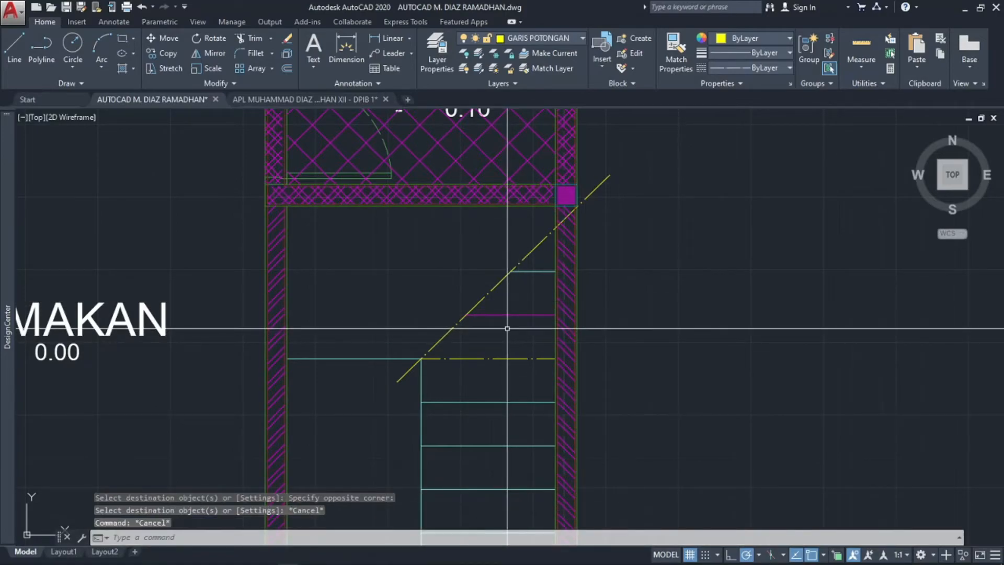
key("ctrl+z")
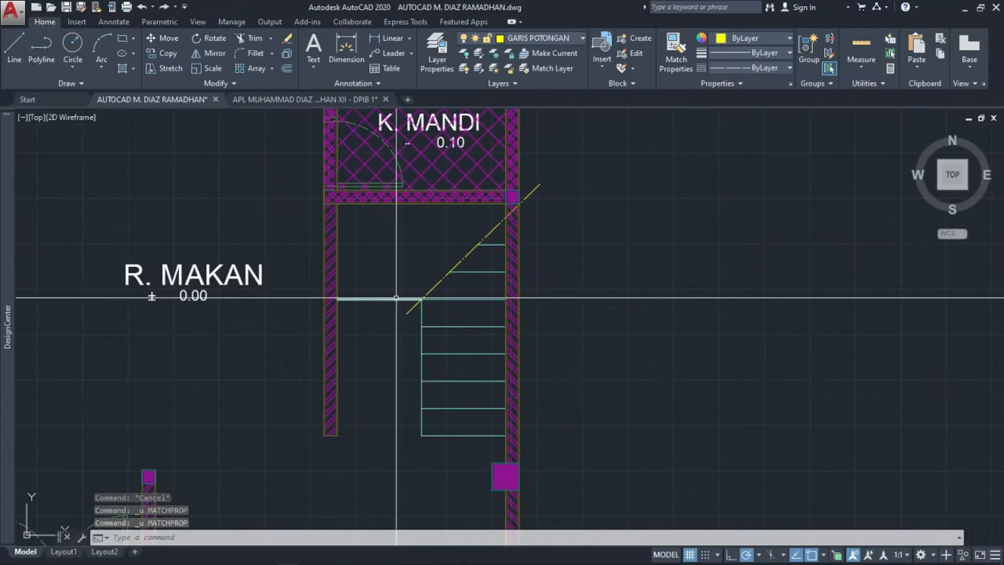
- Draw a horizontal line about 92.5 units long from the second full tread's left end to the left stairwell wall on GARIS POTONGAN
key("Return")
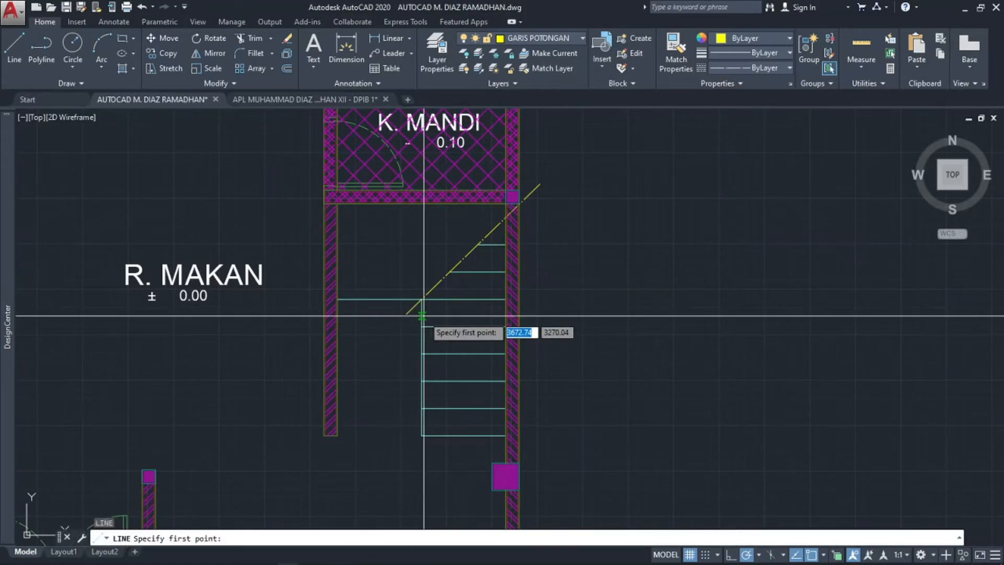
left_click(422, 326)
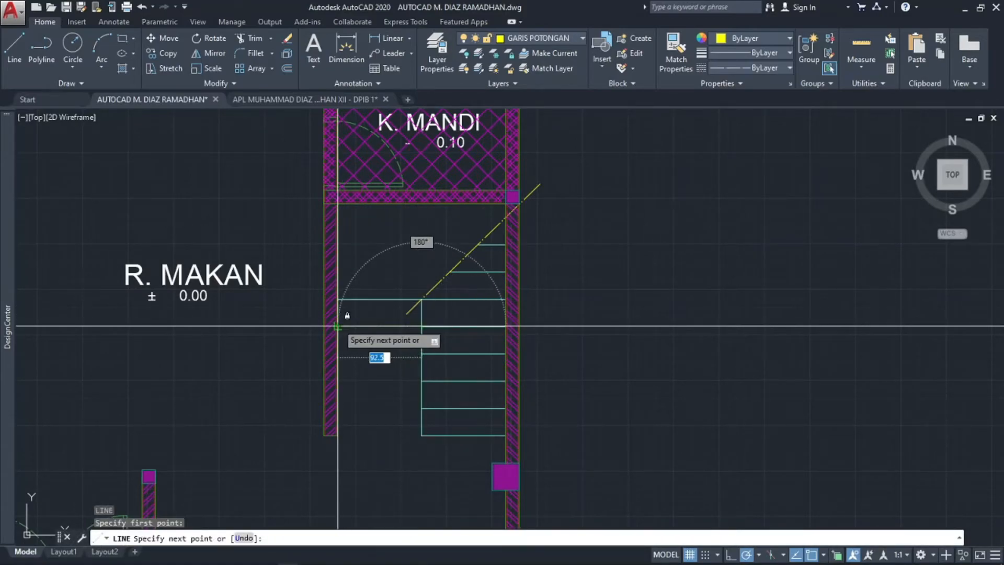
scroll(337, 320, "up", 4)
left_click(337, 326)
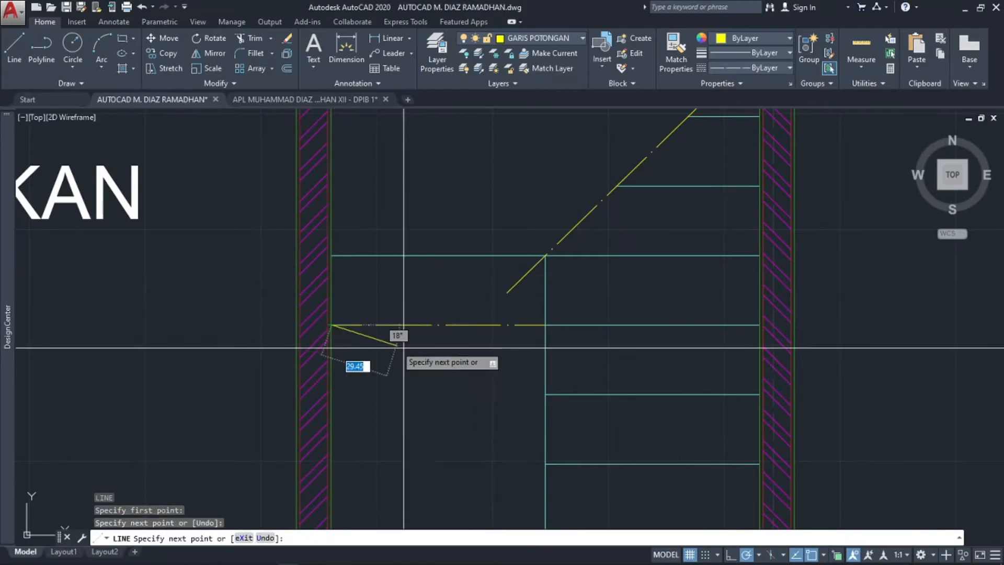
key("Escape")
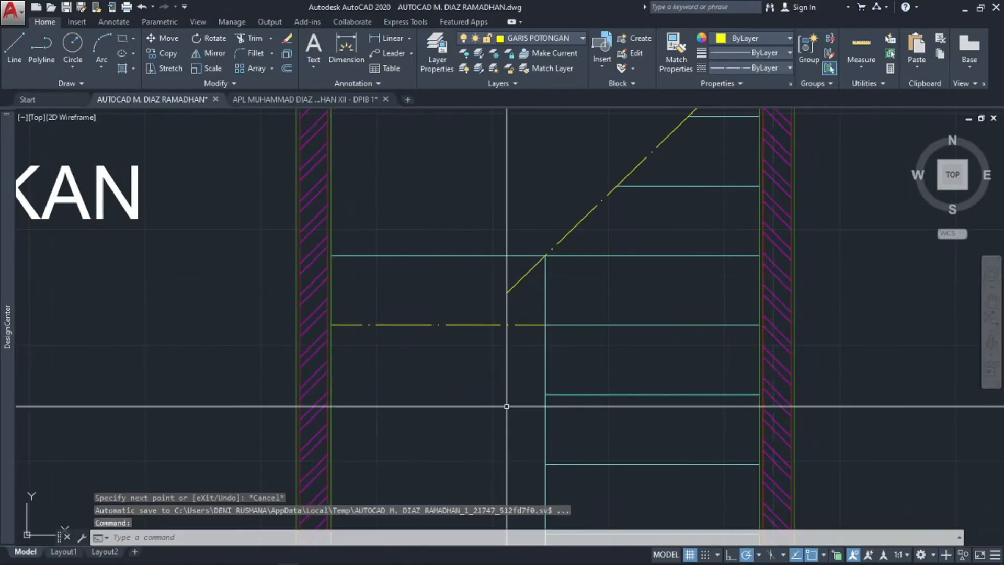
- Make TANGGA the current layer and erase the new dash-dot line left of the stair centre line
left_click(544, 37)
left_click(562, 203)
left_click(469, 311)
left_click(437, 363)
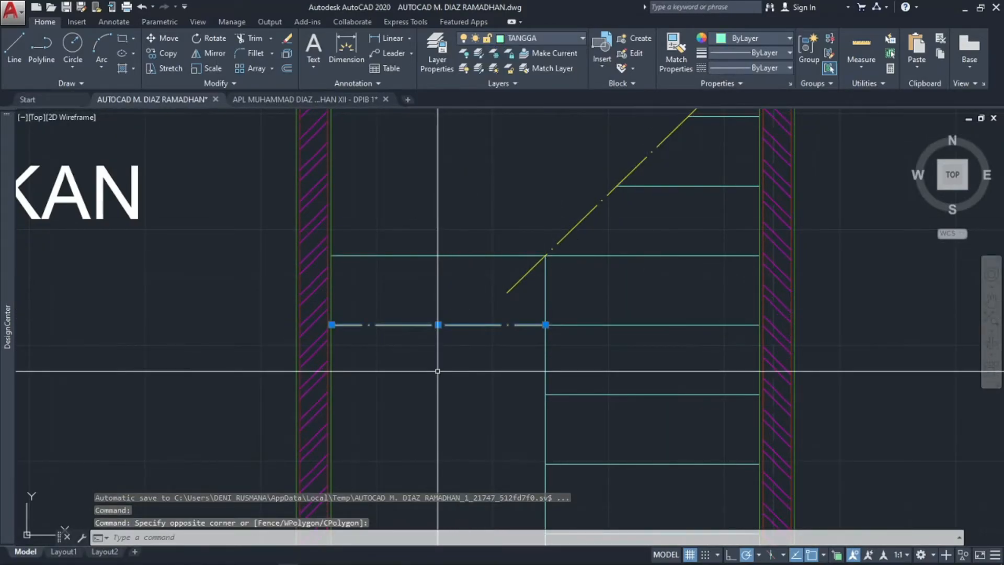
key("Delete")
- Draw a tread line on the TANGGA layer from the second full tread's left end to the left stairwell wall
type("l")
key("Return")
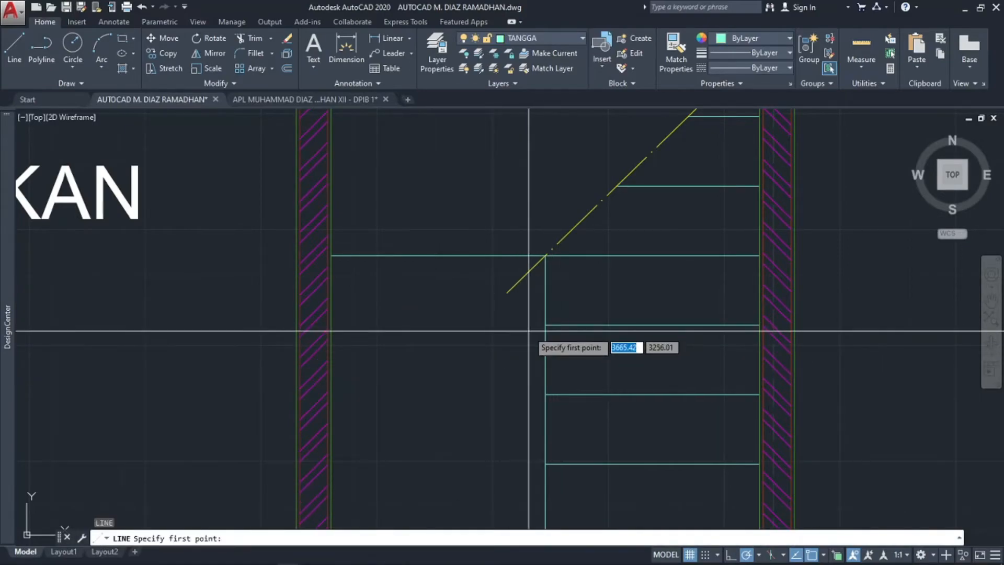
left_click(545, 325)
left_click(332, 325)
key("Return")
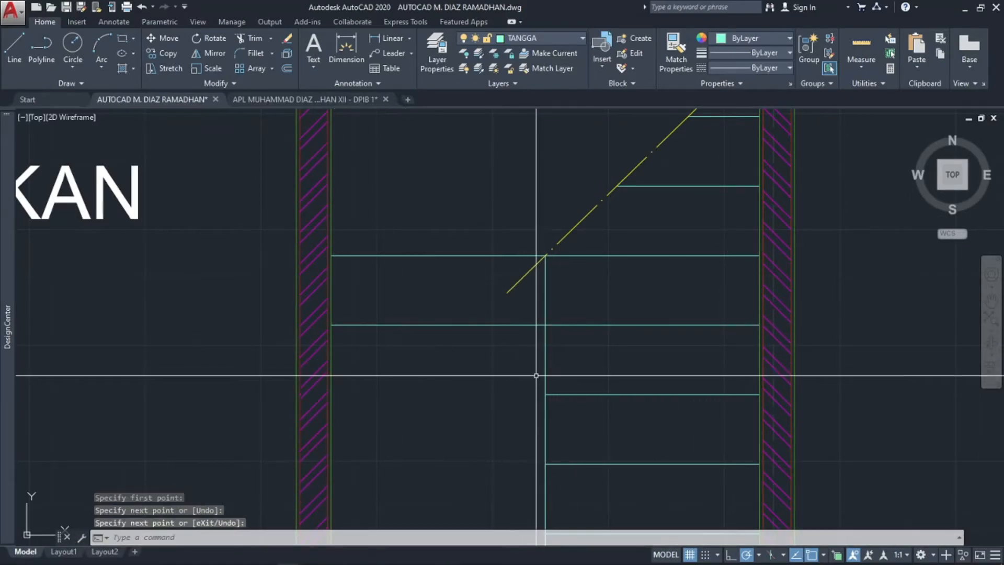
key("Return")
key("Escape")
- Copy the new left-hand tread line downward to align with each of the four lower treads on the right side
left_click(482, 352)
left_click(454, 301)
type("co")
key("Return")
left_click(545, 255)
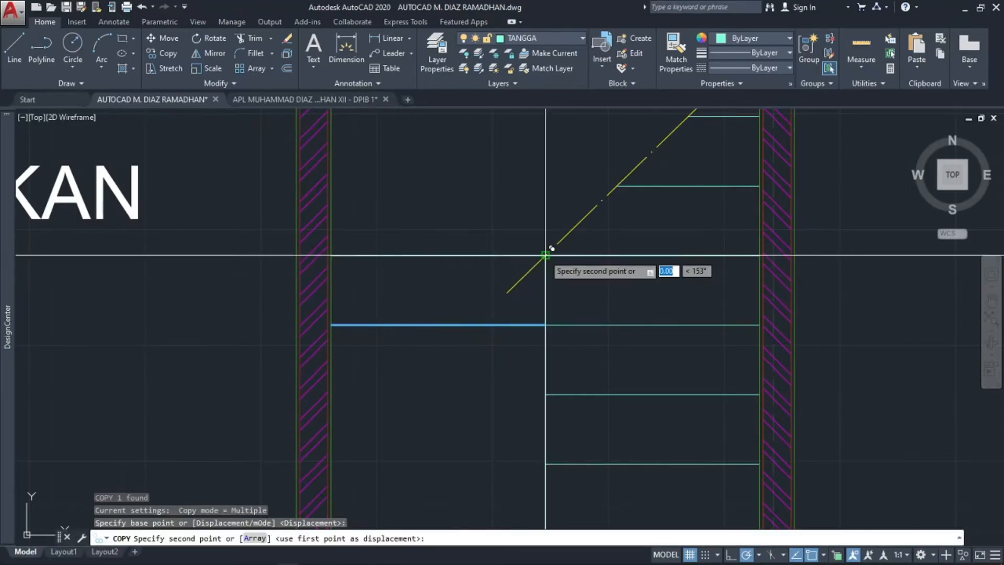
left_click(546, 325)
left_click(545, 394)
middle_click_drag(545, 393, 528, 229)
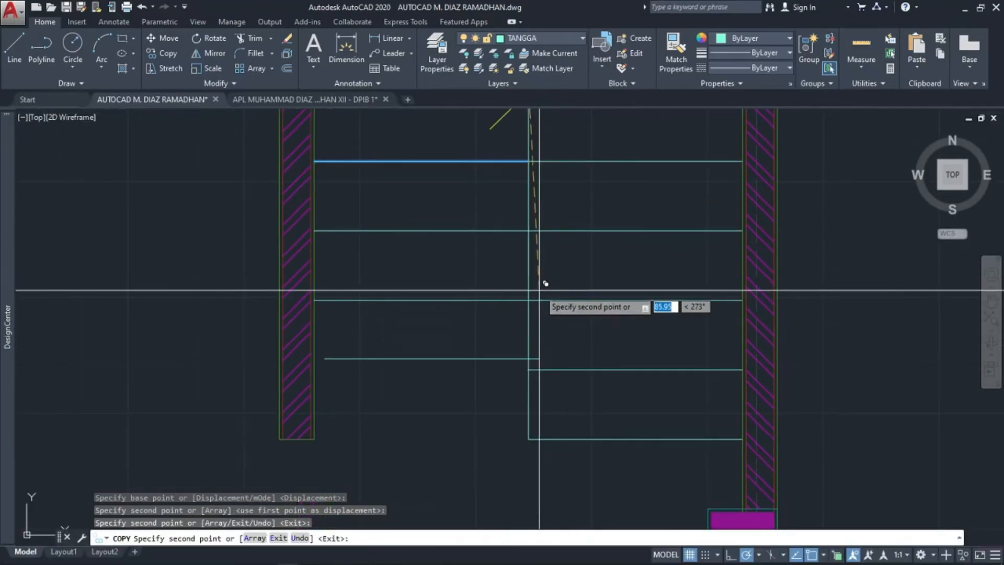
left_click(528, 439)
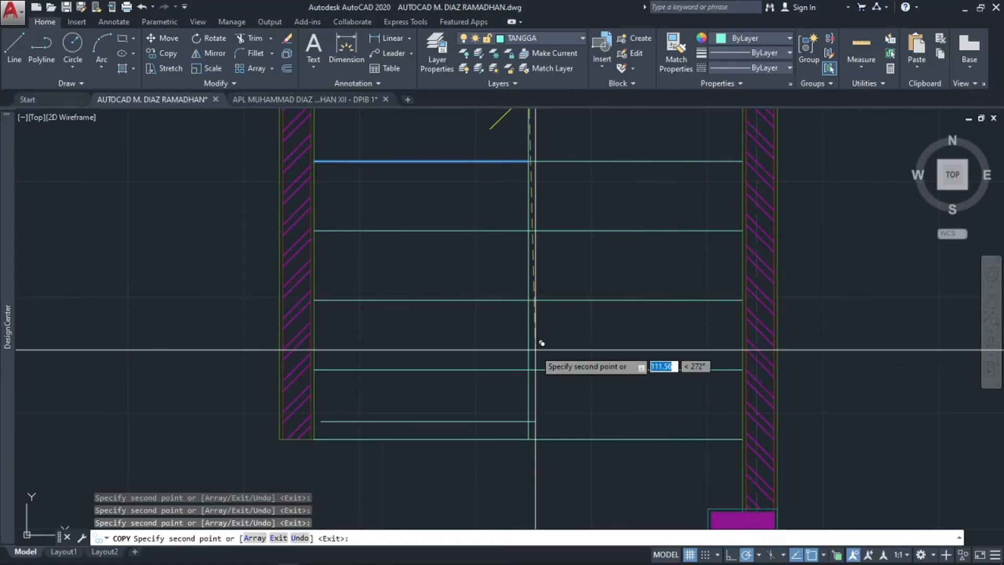
scroll(502, 387, "down", 4)
middle_click_drag(510, 377, 470, 356)
scroll(493, 302, "up", 5)
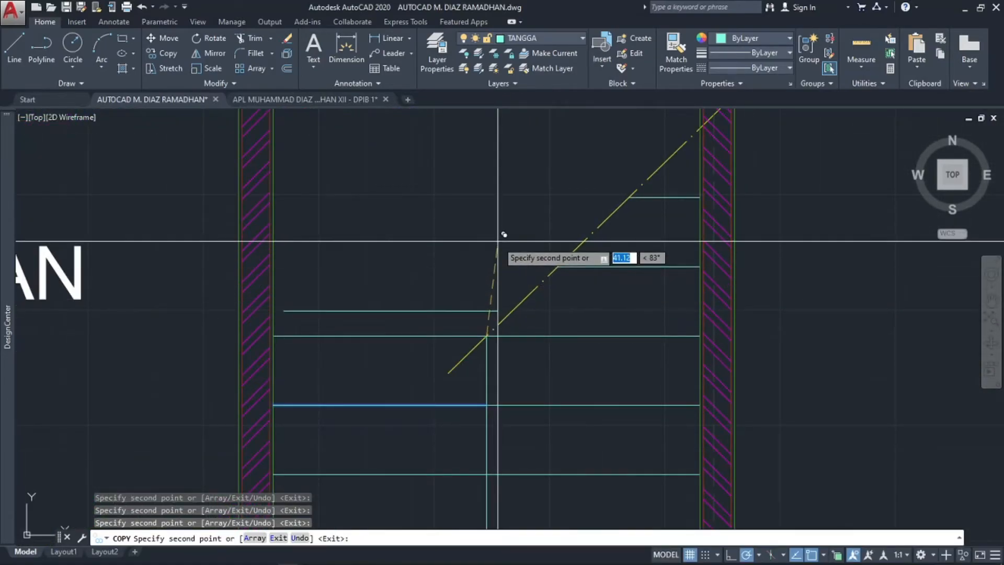
key("Escape")
- Copy the left-hand tread line upward to form three more treads at the same spacing below the K. MANDI wall
left_click(442, 378)
left_click(407, 429)
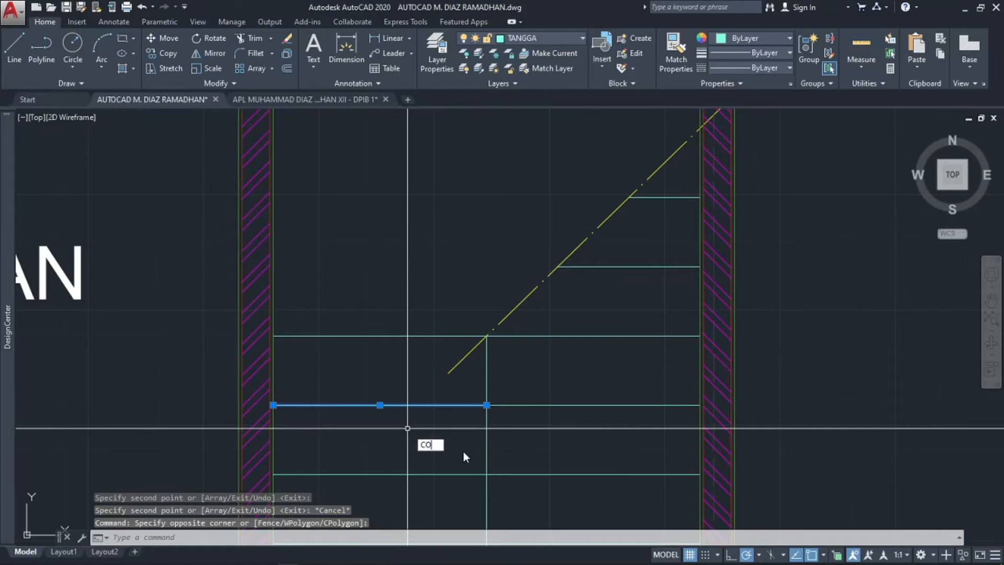
type("co")
key("Return")
scroll(481, 314, "down", 5)
left_click(486, 280)
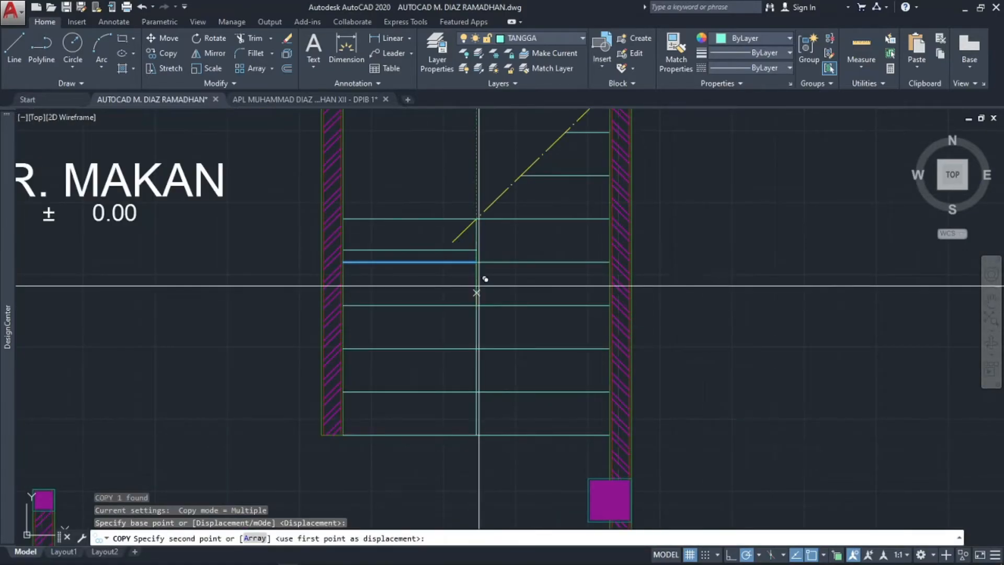
left_click(482, 158)
left_click(481, 154)
middle_click_drag(482, 157, 485, 299)
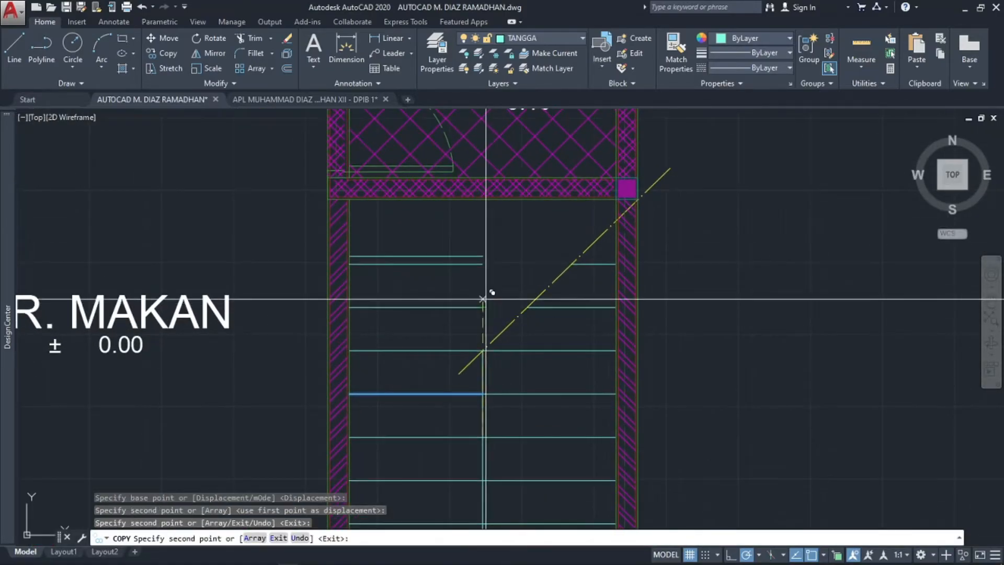
left_click(483, 264)
key("Escape")
key("Escape")
key("Escape")
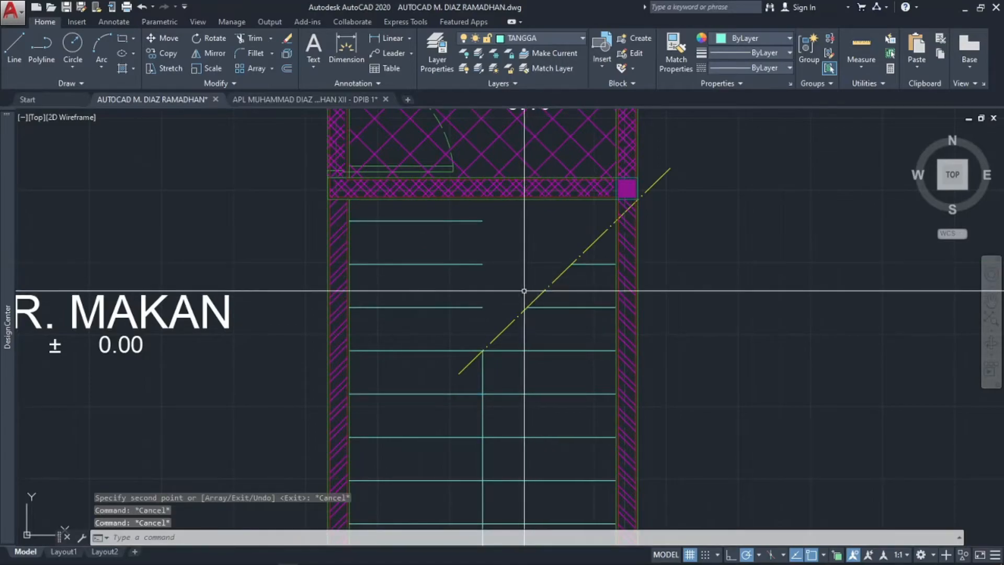
- Draw a vertical line about 105 units long from the centre line's upper end to the wall below K. MANDI
type("l")
key("Return")
left_click(482, 350)
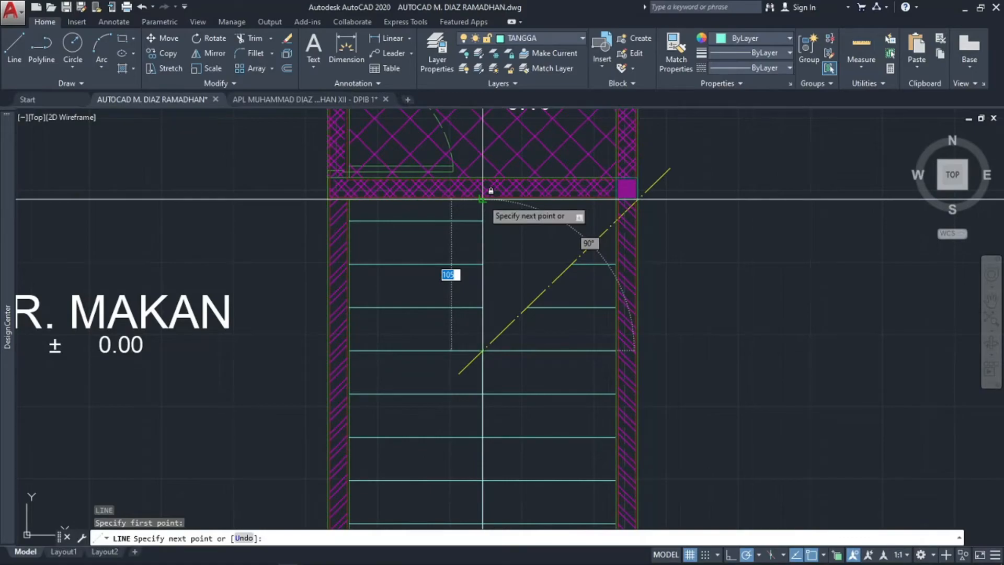
left_click(482, 200)
key("Escape")
key("Return")
left_click(483, 220)
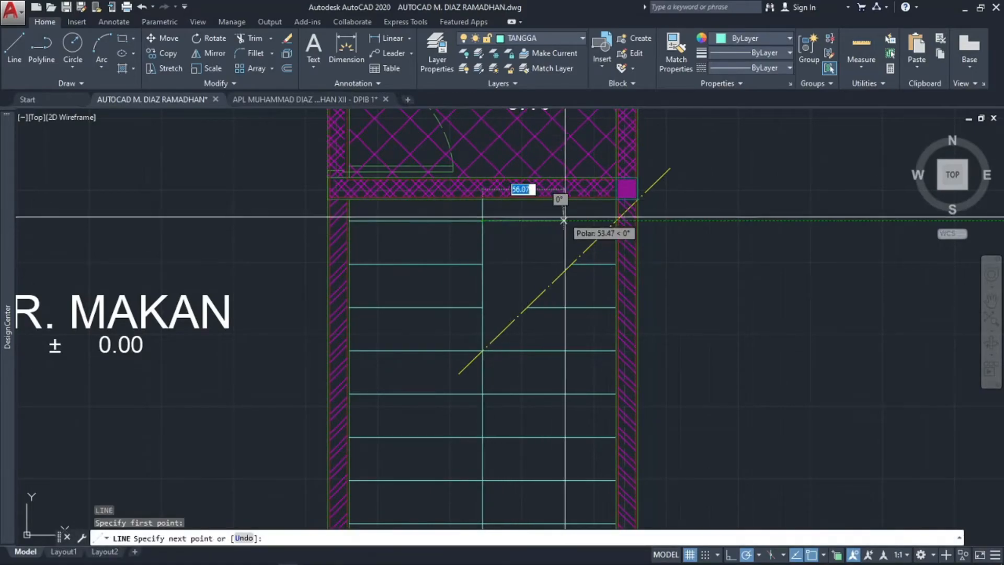
key("Escape")
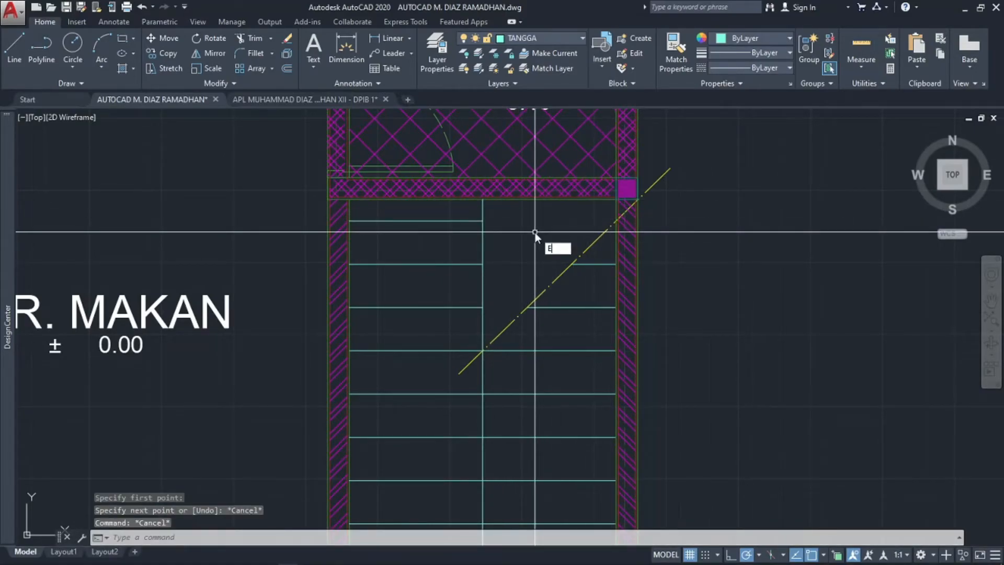
key("Return")
left_click(620, 200)
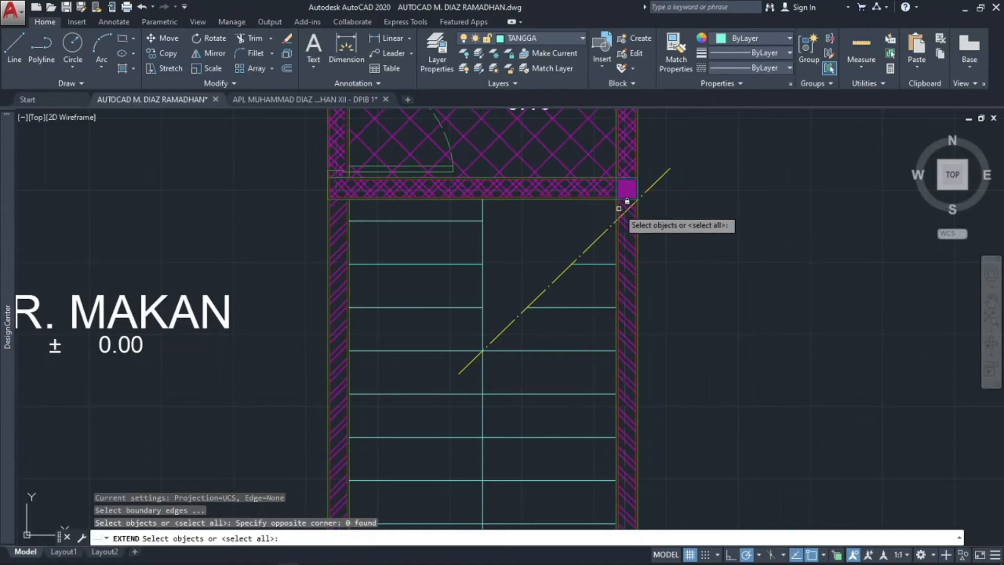
scroll(614, 207, "up", 4)
left_click(580, 224)
key("Return")
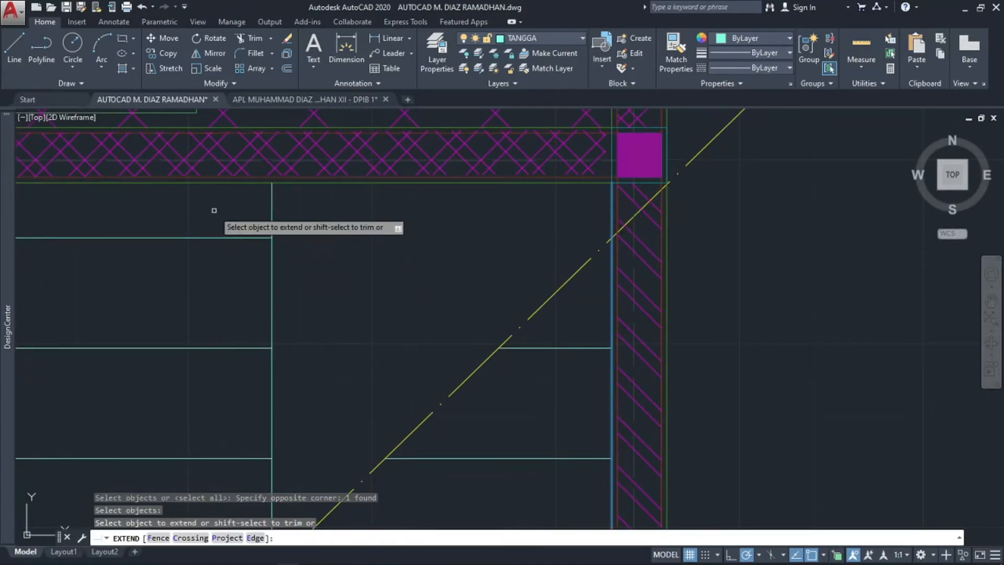
left_click(174, 208)
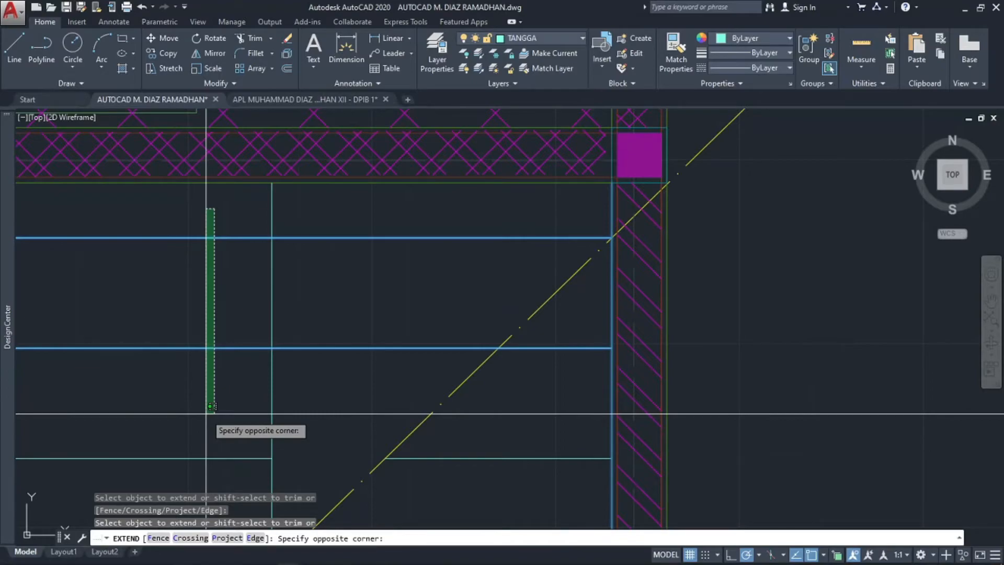
key("Escape")
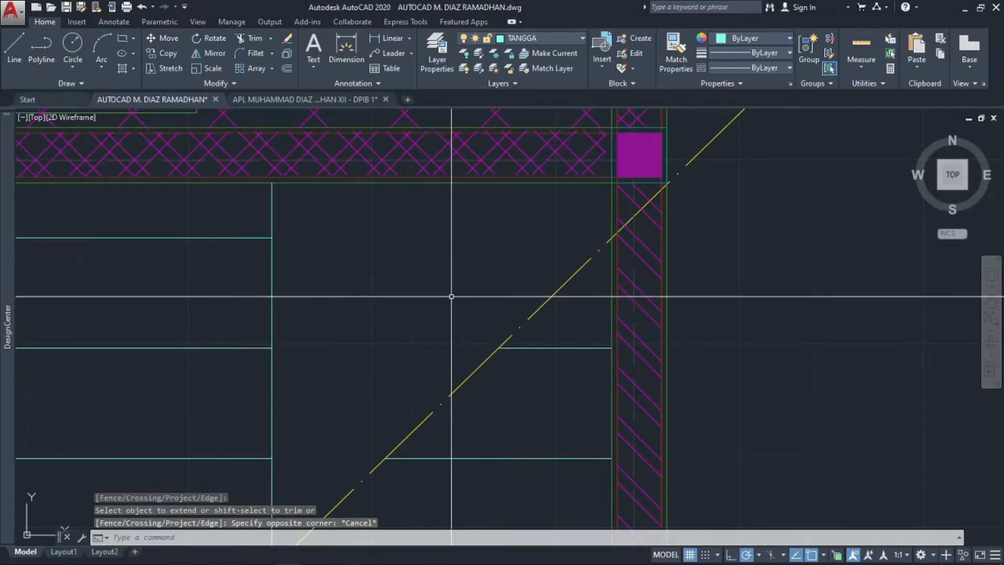
- Extend the three uppermost left-hand treads to the diagonal cut line
key("Return")
left_click(547, 318)
left_click(500, 289)
key("Return")
left_click(242, 223)
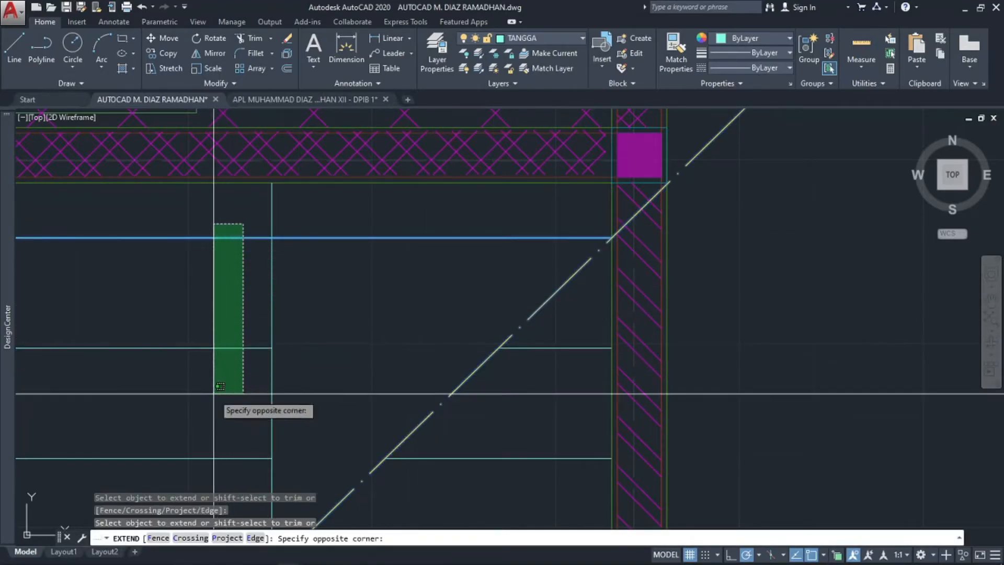
middle_click_drag(211, 437, 216, 358)
left_click(216, 358)
key("Escape")
key("Escape")
scroll(309, 325, "down", 2)
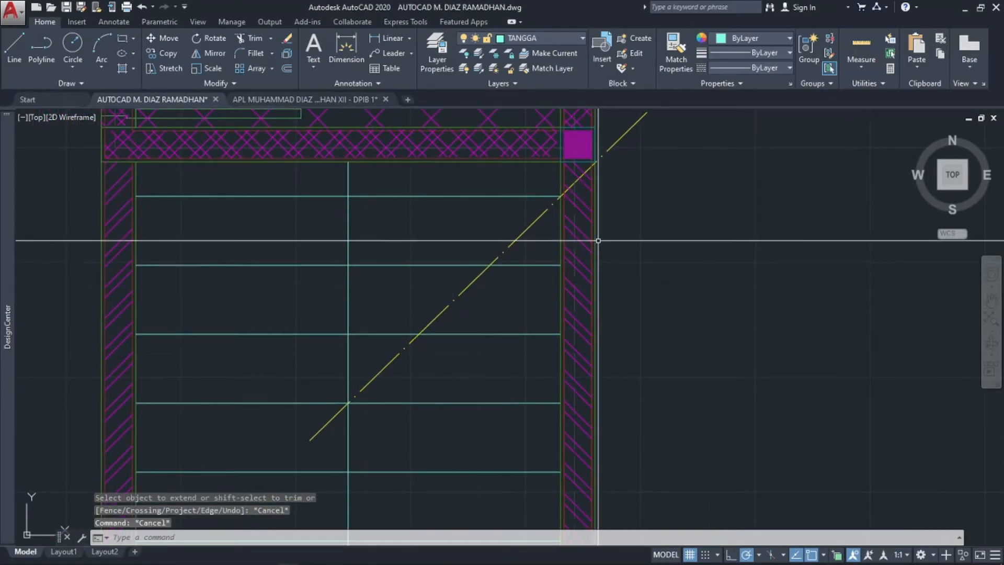
- Place a vertical construction line in the empty area right of the stairwell
mouse_move(635, 242)
middle_mouse_down()
mouse_move(540, 298)
mouse_move(298, 299)
middle_mouse_up()
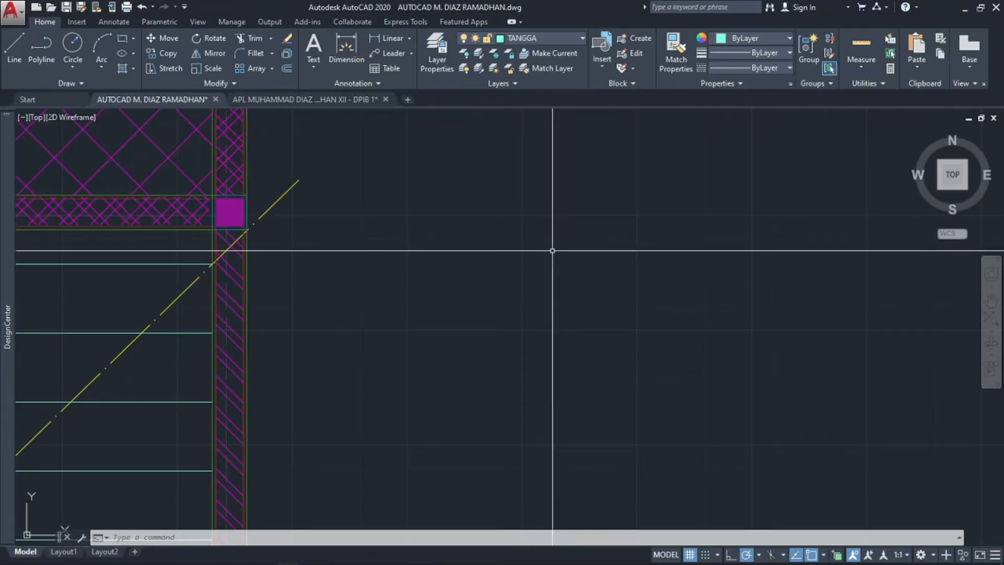
type("xl")
key("Return")
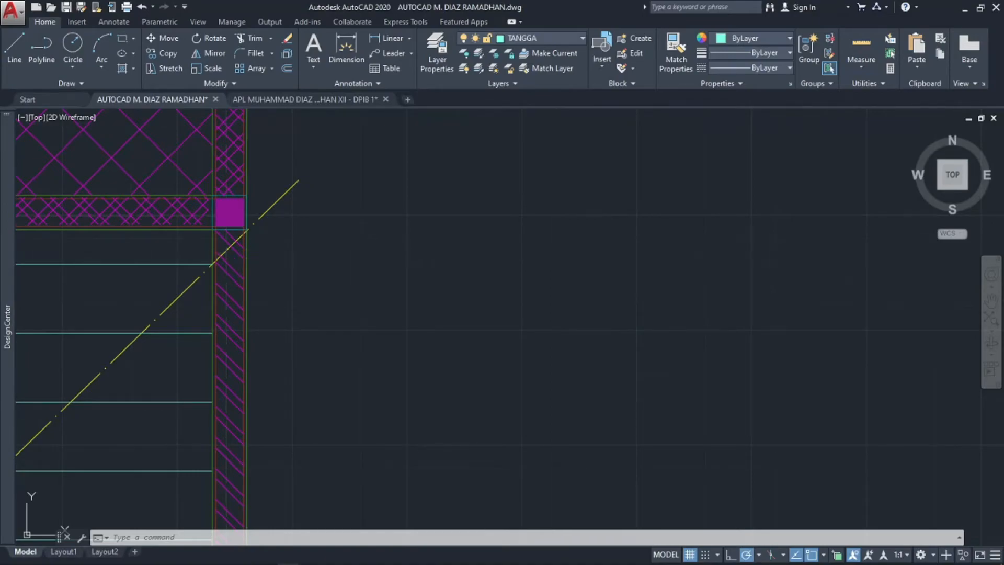
type("v")
key("Return")
left_click(800, 222)
key("Escape")
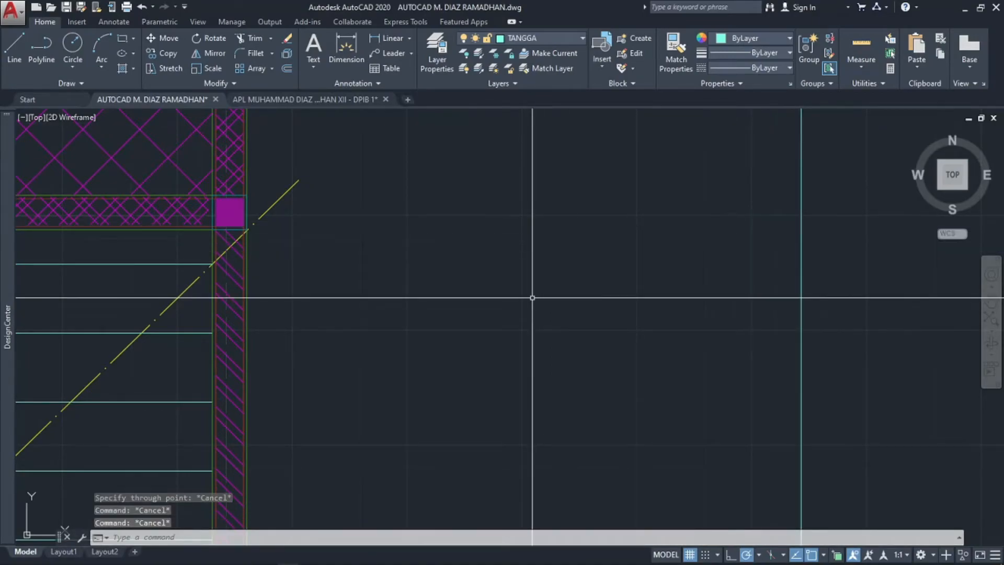
- Draw a short horizontal line between the stairwell's right wall and the vertical construction line
type("l")
key("Return")
left_click(339, 272)
left_click(420, 271)
key("Escape")
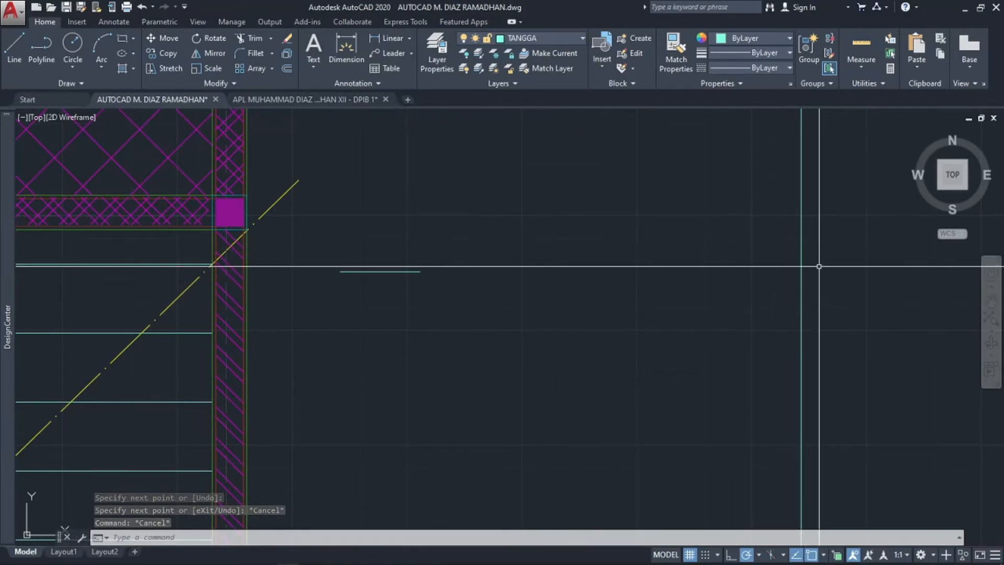
left_click(422, 272)
left_click(420, 272)
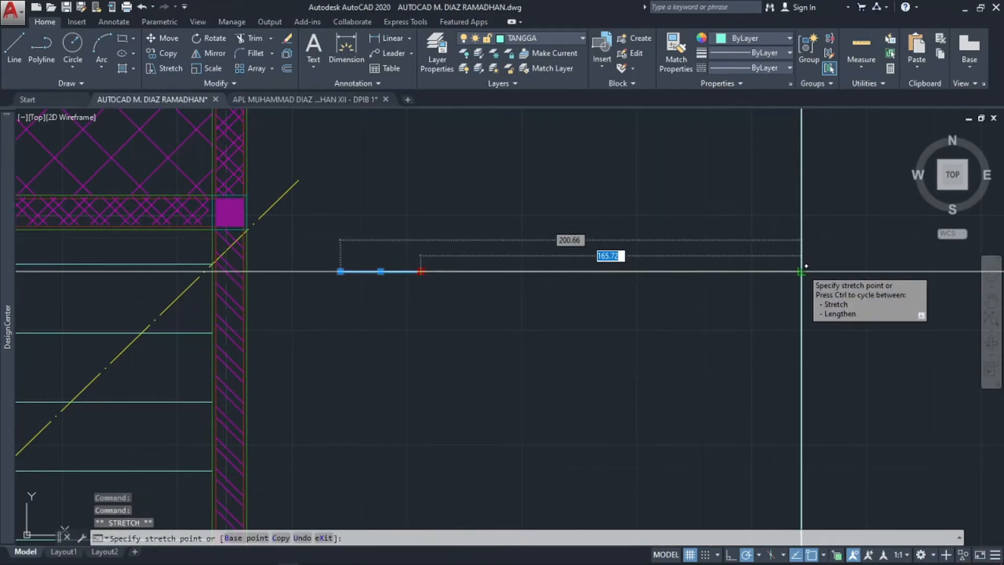
key("Escape")
key("Escape")
key("Escape")
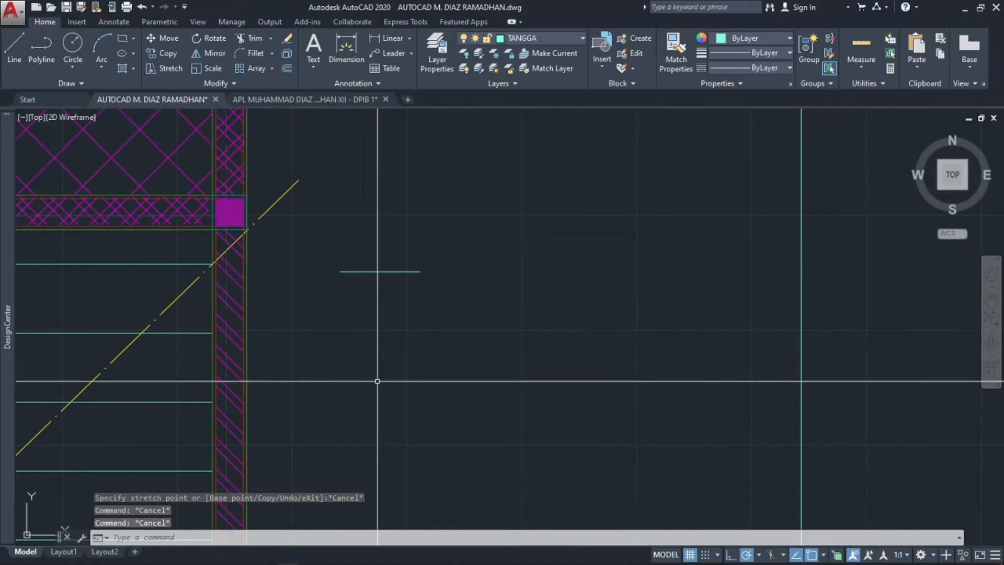
- Extend the short horizontal line to the vertical construction line
key("Return")
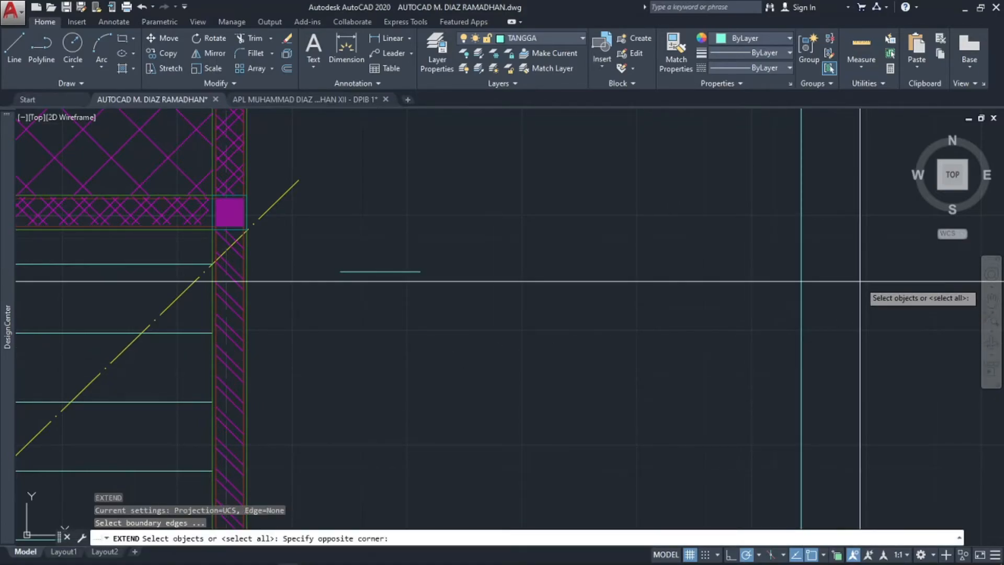
left_click(753, 379)
key("Return")
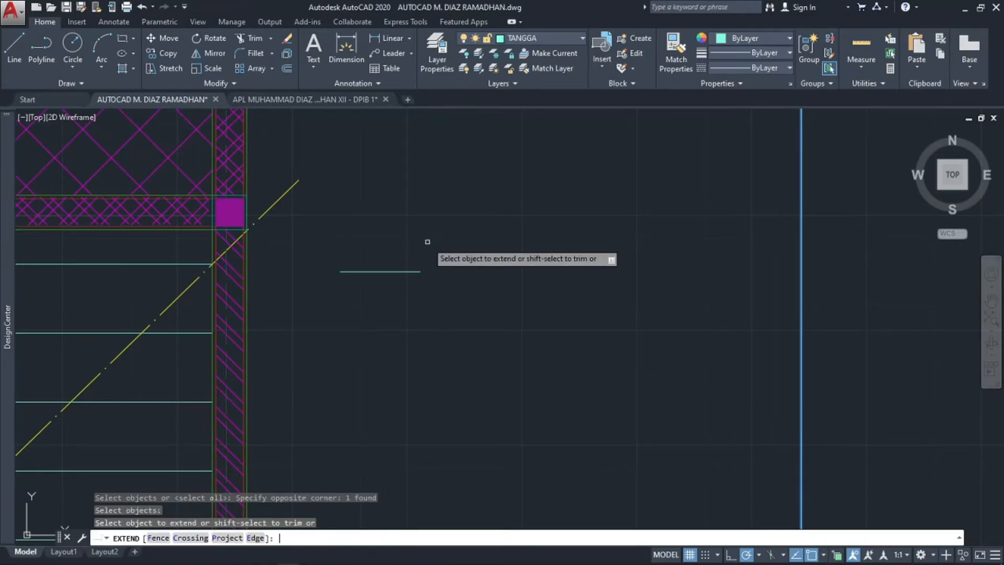
left_click(406, 207)
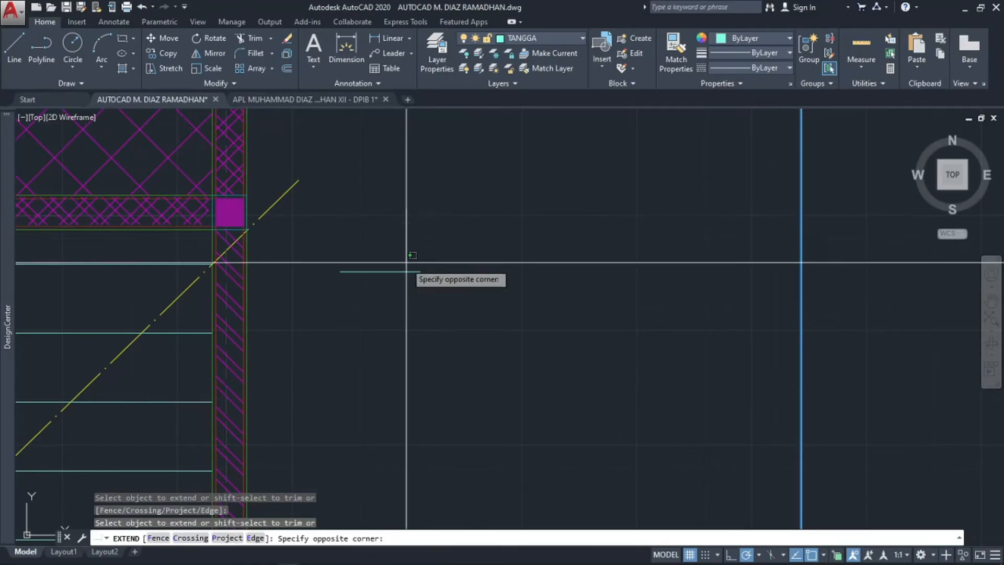
left_click(380, 358)
key("Escape")
key("Escape")
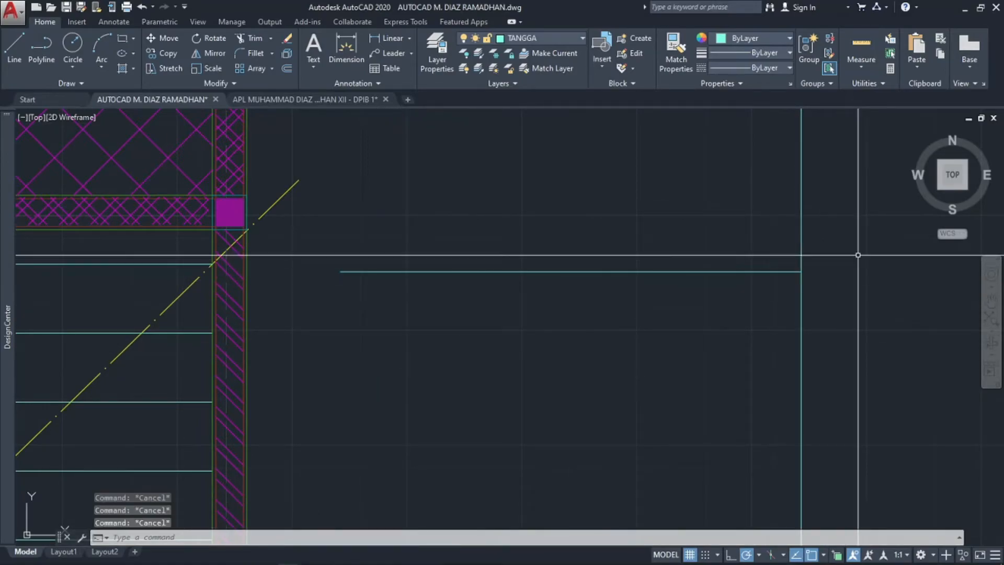
- Erase the vertical construction line and the extended horizontal line
left_click(858, 253)
left_click(673, 351)
key("Delete")
mouse_move(262, 320)
middle_mouse_down()
mouse_move(486, 286)
mouse_move(686, 286)
middle_mouse_up()
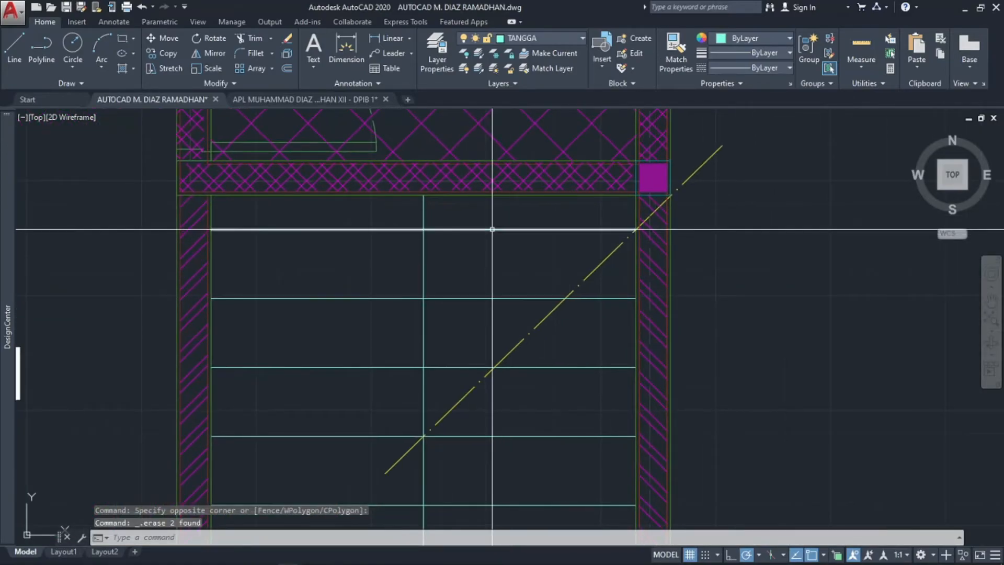
- Set the left flight's treads, the tread parts left of the cut line and the centre line above it to linetype ACAD_ISO02W100
left_click(478, 212)
left_click(359, 310)
left_click(328, 348)
middle_click_drag(313, 450, 345, 298)
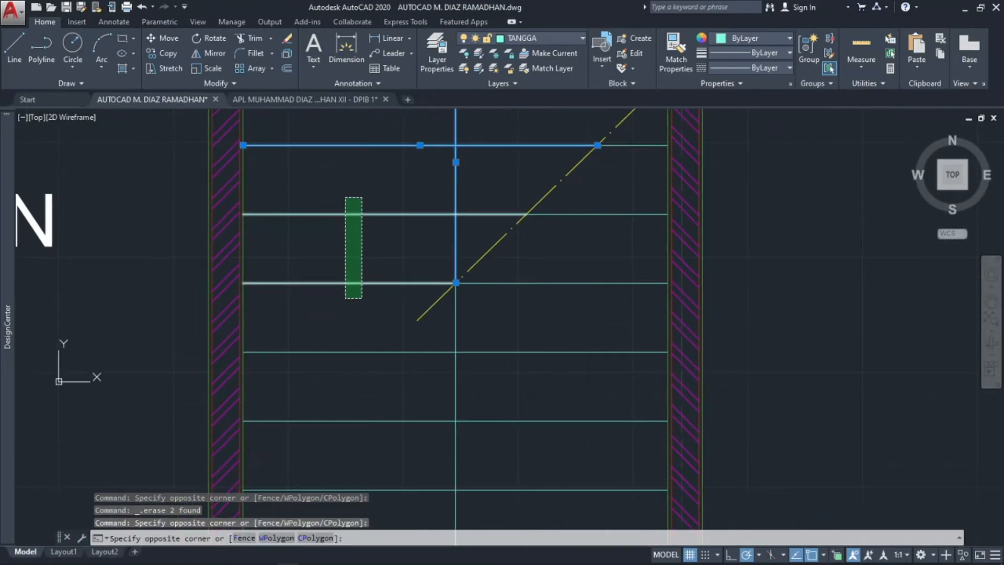
scroll(348, 287, "down", 2)
left_click(338, 423)
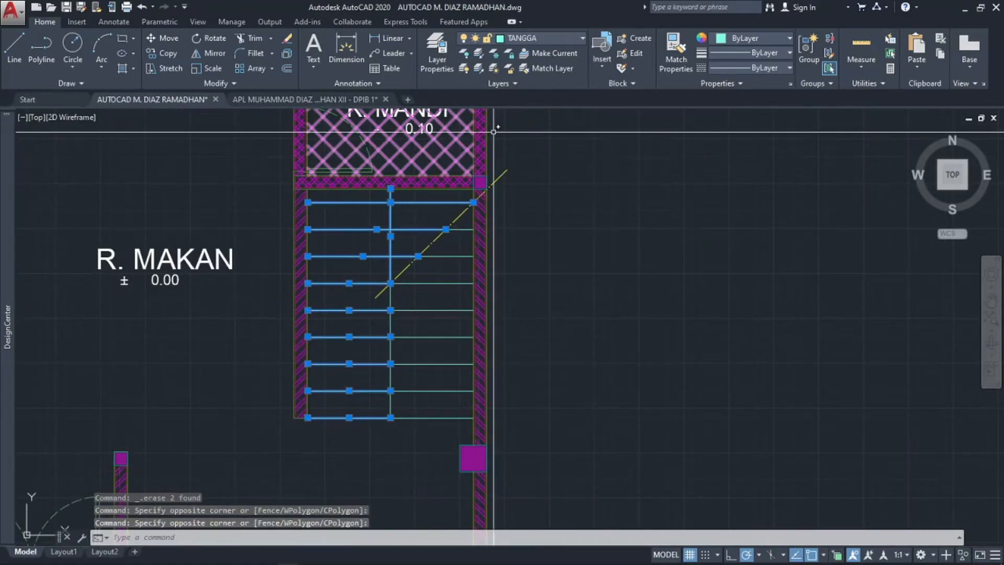
left_click(745, 51)
left_click(682, 92)
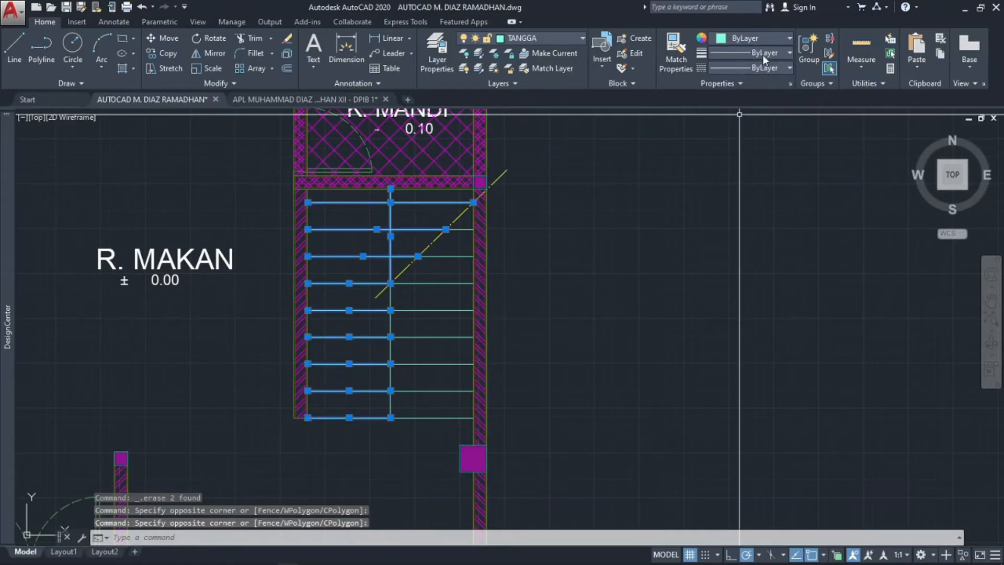
left_click(766, 67)
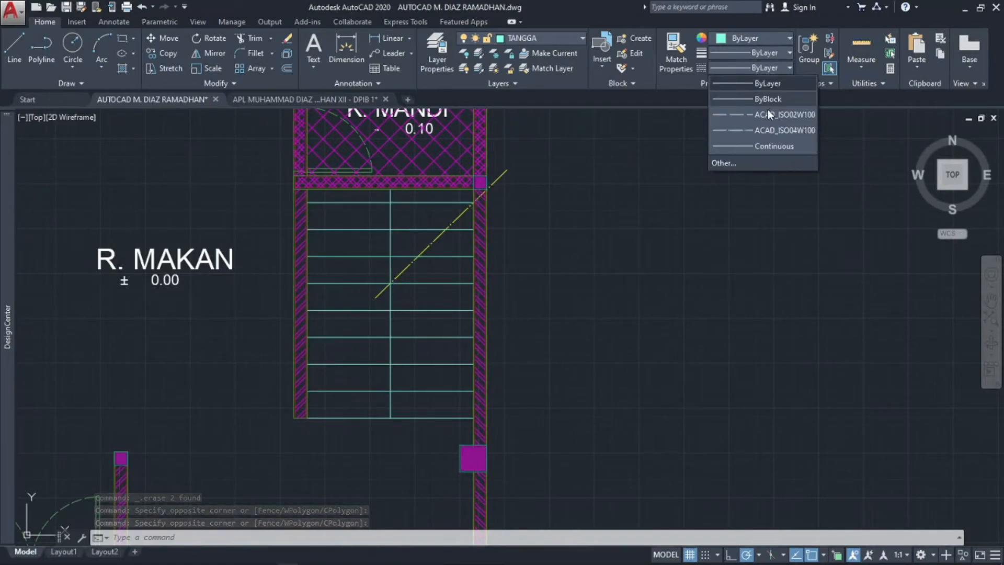
key("Escape")
key("Escape")
key("Escape")
scroll(409, 271, "down", 3)
mouse_move(366, 330)
middle_mouse_down()
mouse_move(412, 309)
mouse_move(358, 312)
middle_mouse_up()
scroll(371, 313, "up", 4)
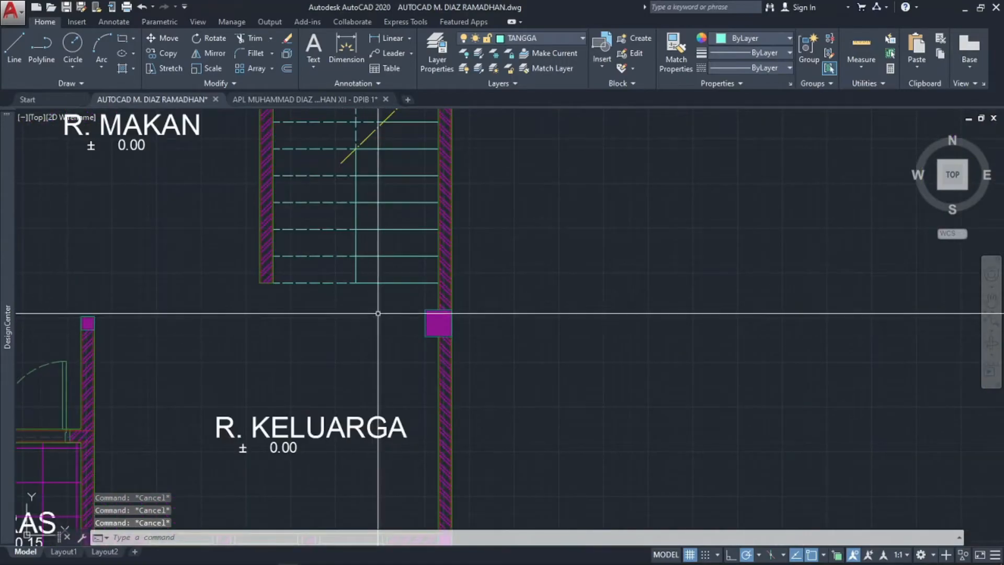
- Copy the solid lower part of the stair's centre line so it runs from the right flight down below the stairs
scroll(351, 238, "up", 5)
left_click(394, 249)
left_click(357, 262)
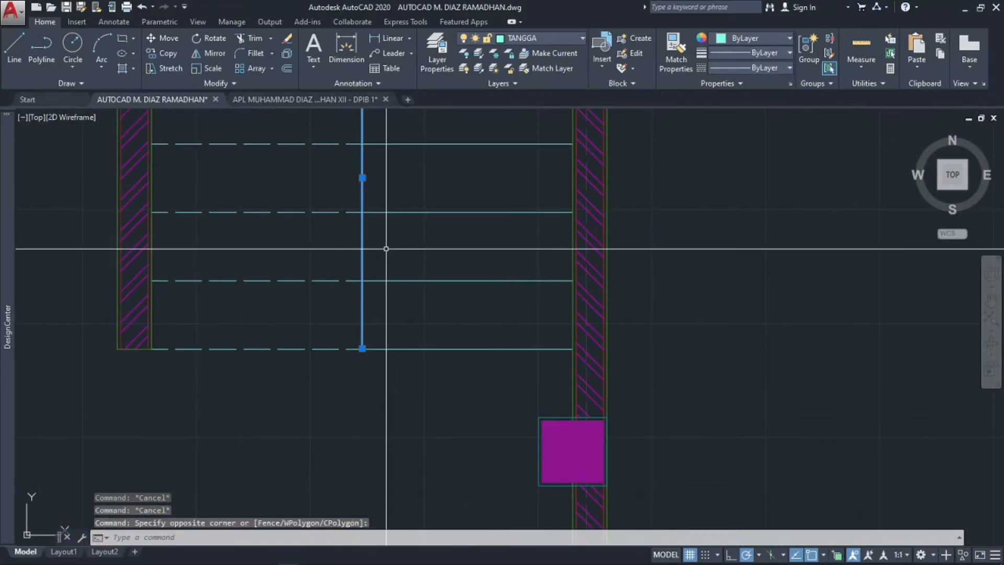
type("co")
key("Return")
left_click(386, 249)
scroll(413, 266, "down", 6)
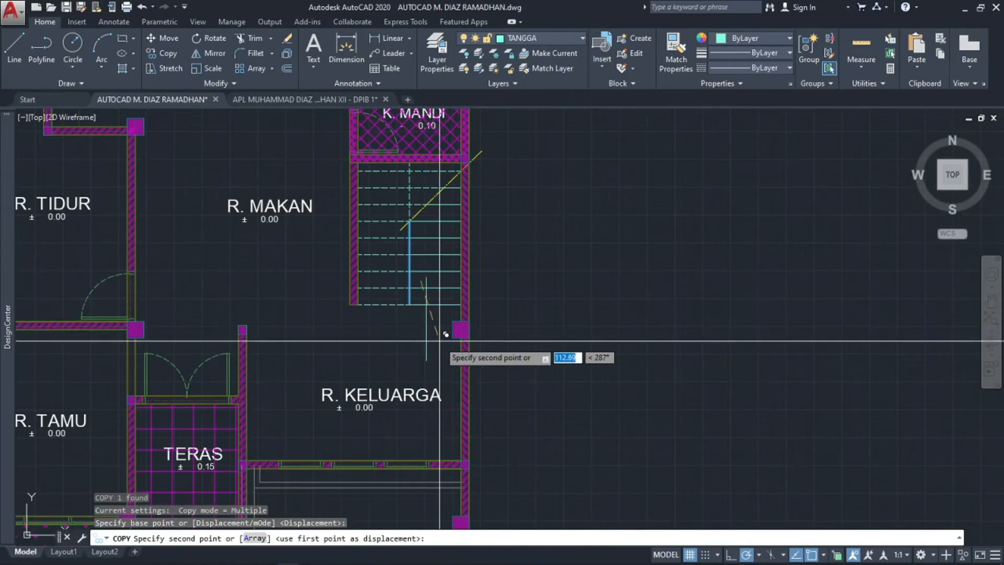
left_click(445, 339)
key("Escape")
- Match the copied vertical line's properties to the R. KELUARGA text
scroll(445, 310, "up", 5)
left_click(437, 341)
left_click(403, 314)
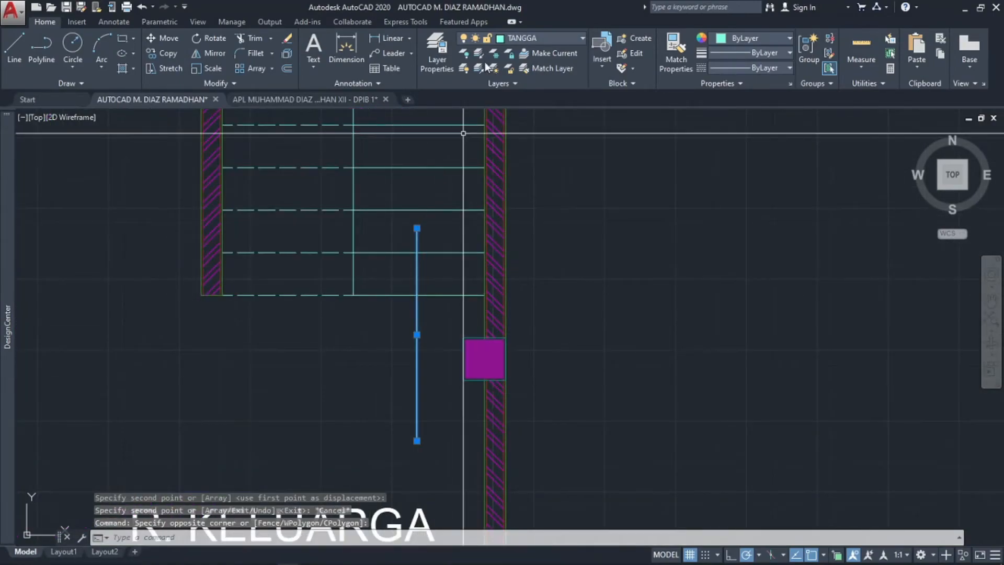
key("Escape")
key("Escape")
key("Return")
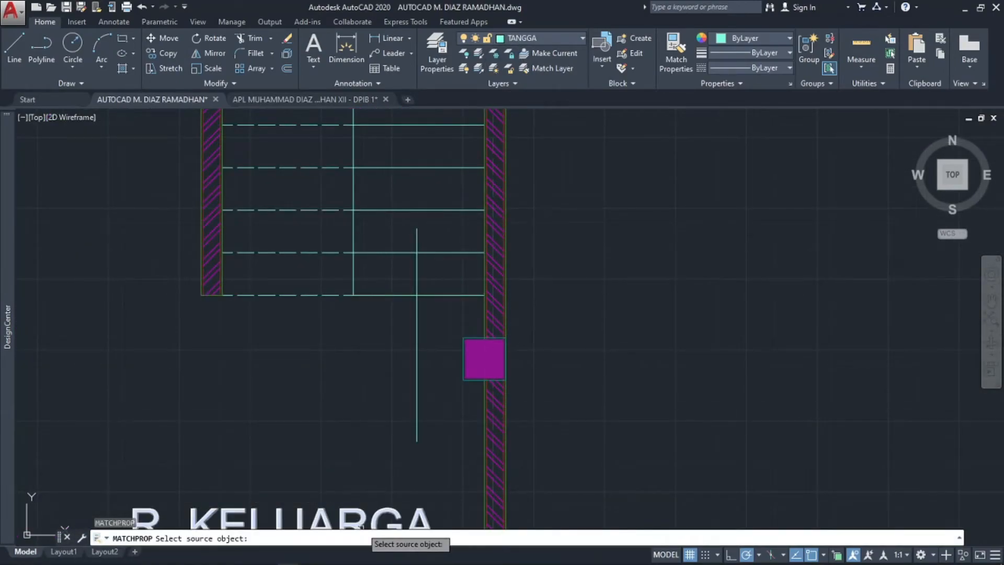
left_click(361, 526)
left_click(442, 378)
left_click(378, 432)
key("Escape")
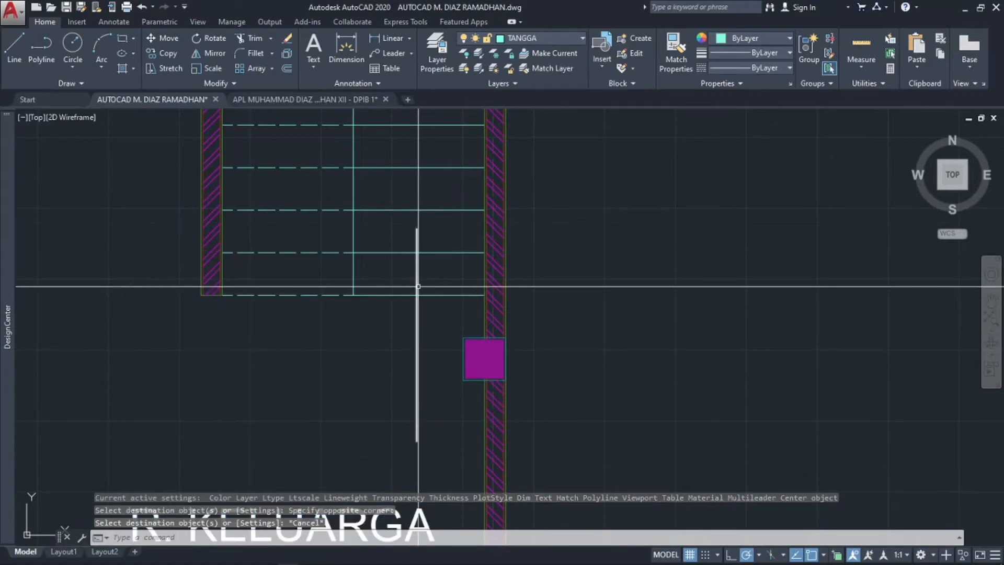
- Draw a 25-unit diagonal line from the upper end of the vertical line as one side of an arrowhead
type("l")
key("Return")
left_click(416, 228)
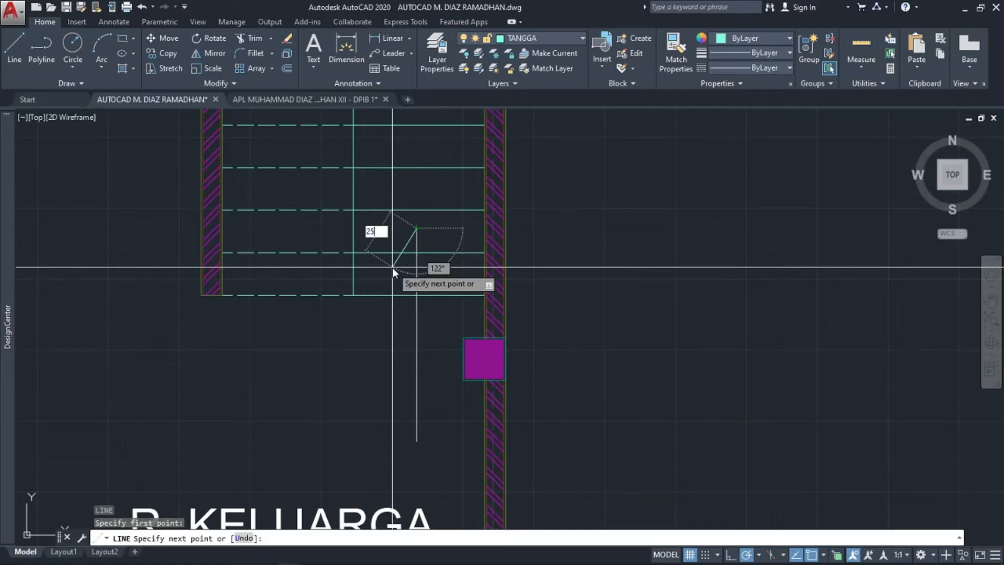
key("Return")
key("Escape")
scroll(418, 247, "up", 2)
left_click(432, 223)
key("Escape")
left_click(401, 240)
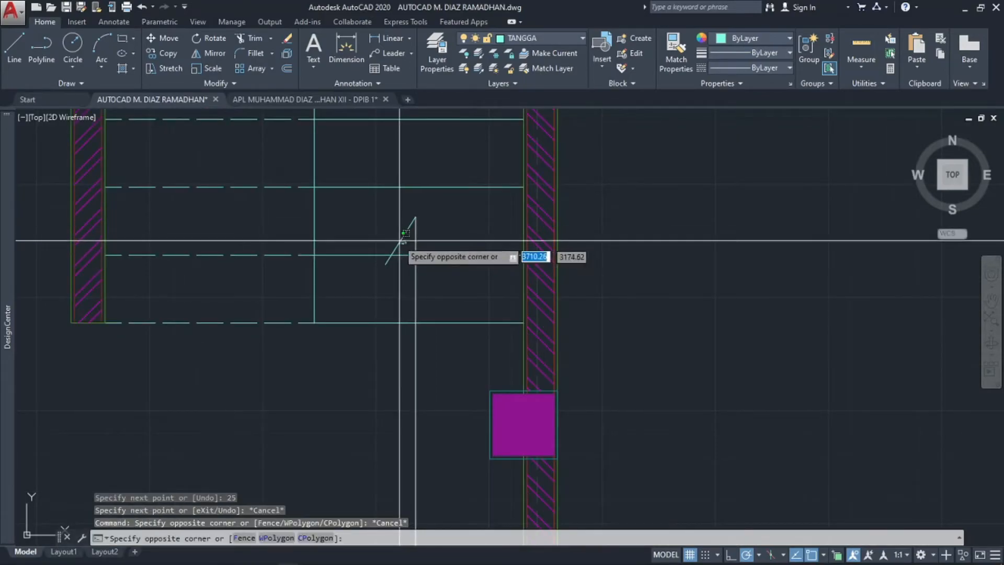
left_click(415, 239)
type("MI")
key("Return")
left_click(416, 217)
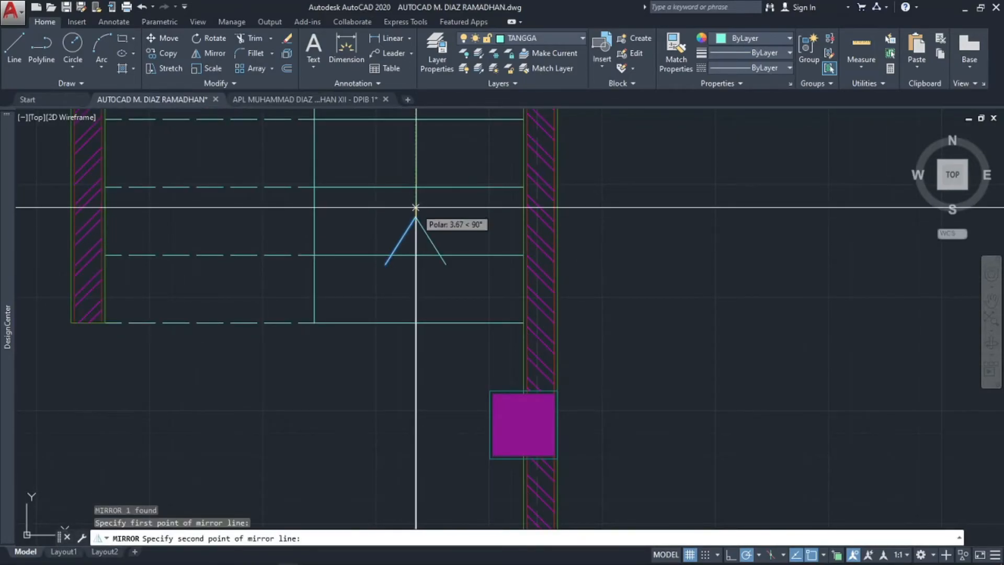
key("Escape")
- Mirror the diagonal arrowhead line about the vertical arrow shaft, keeping the original
left_click(405, 240)
left_click(398, 229)
type("MI")
key("Return")
left_click(416, 217)
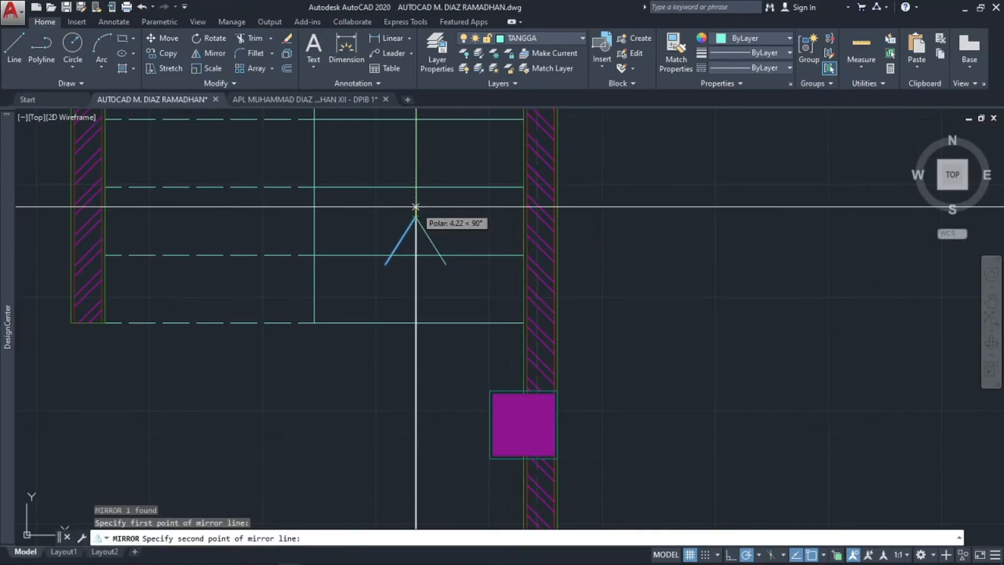
key("Return")
- Assign the arrow's shaft and both arrowhead lines to the TEKS layer
left_click(437, 215)
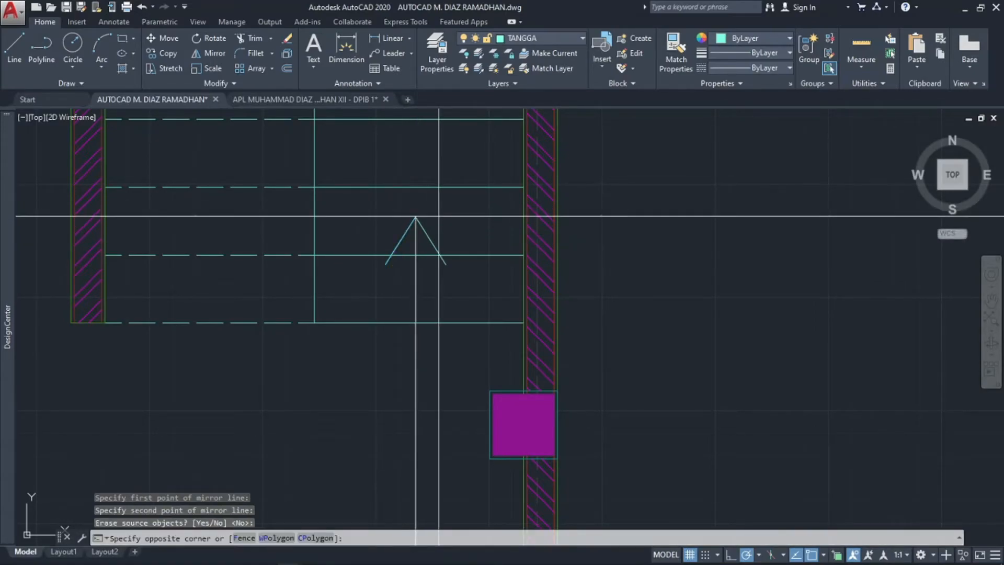
left_click(398, 256)
left_click(528, 39)
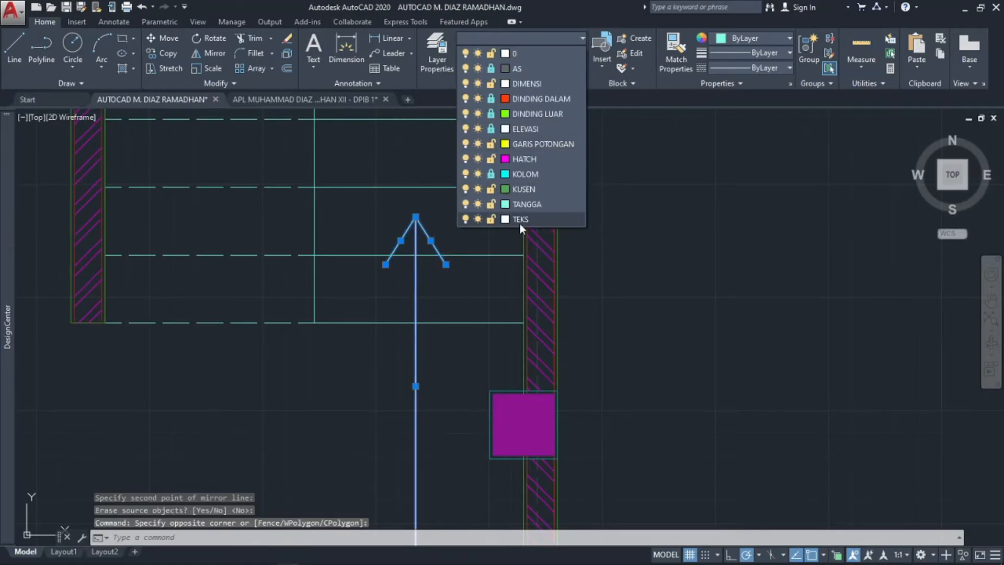
left_click(520, 224)
key("Escape")
key("Escape")
key("Escape")
- Copy the ± 0.00 level text of R. KELUARGA to just below the stair arrow's tail
scroll(461, 331, "down", 1)
middle_click_drag(462, 331, 458, 216)
scroll(458, 216, "down", 1)
left_click(367, 392)
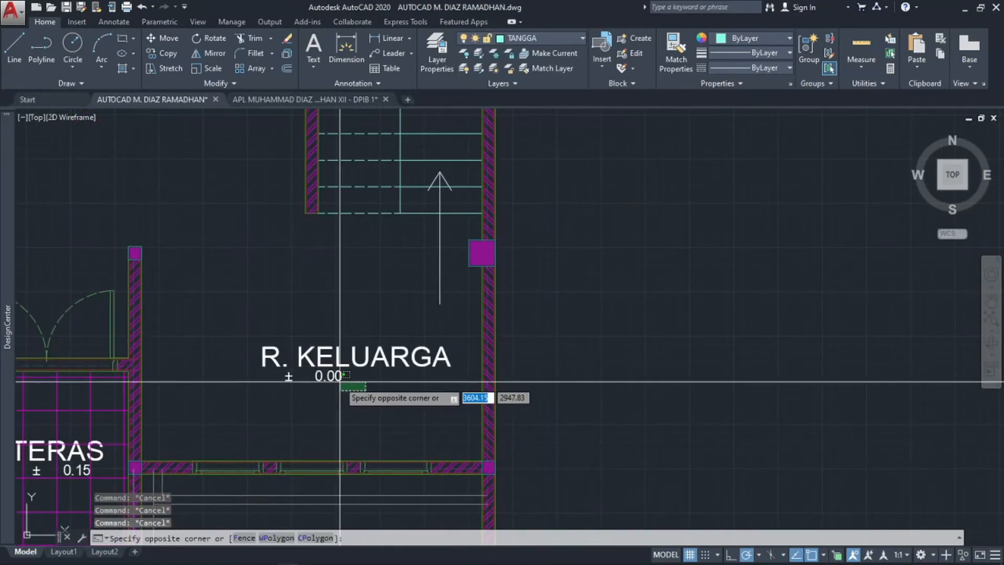
left_click(333, 379)
type("CO")
key("Return")
left_click(399, 402)
left_click(522, 341)
key("Escape")
- Replace the copied level text below the stair arrow with NAIK
scroll(439, 328, "up", 5)
left_click(477, 335)
left_click(437, 290)
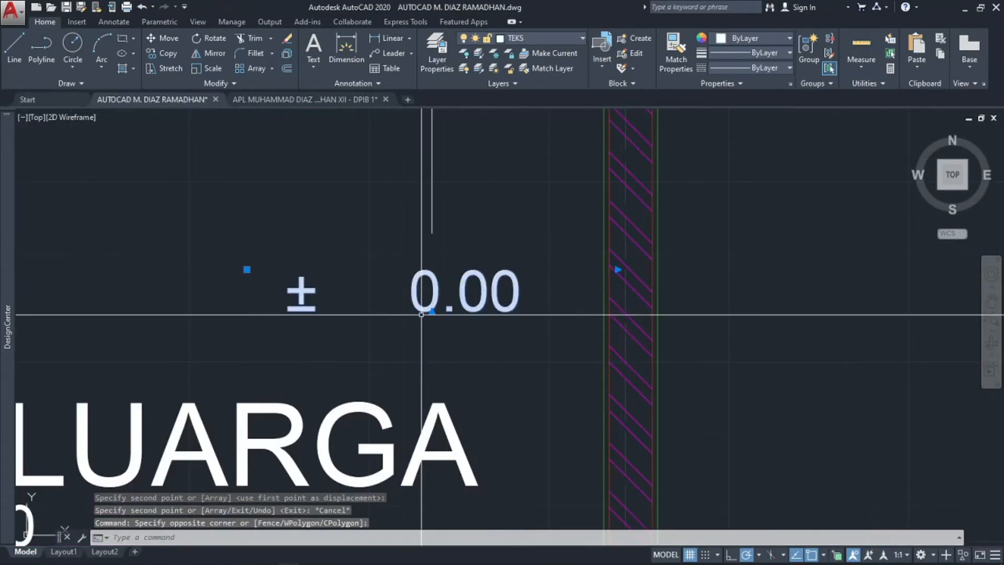
double_click(449, 296)
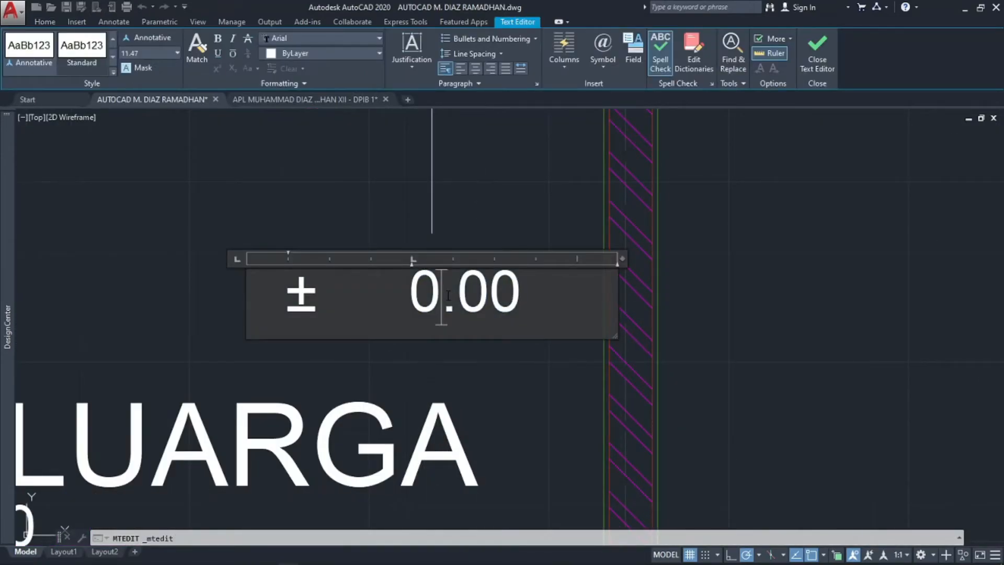
key("ctrl+a")
key("Delete")
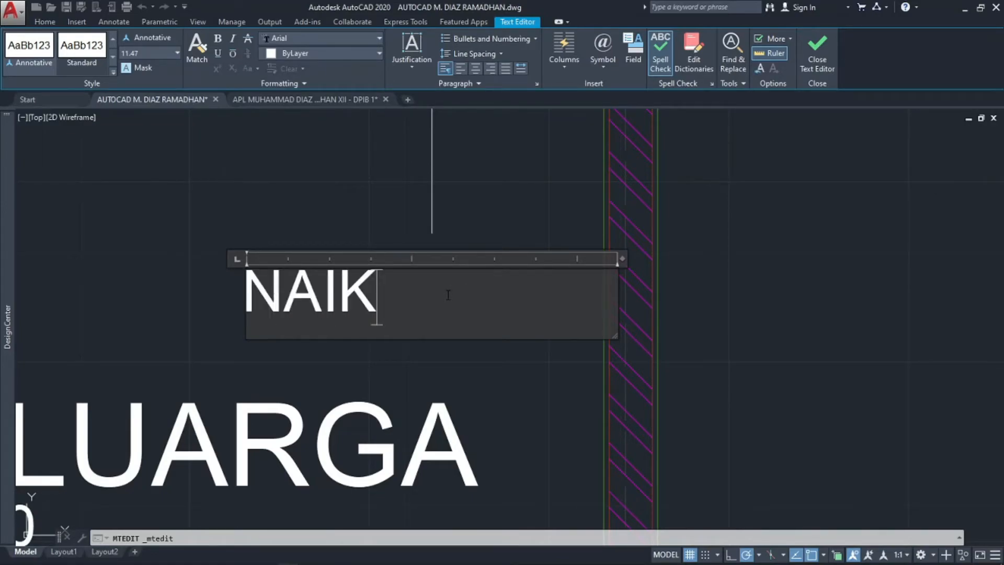
left_click(463, 209)
- Move the NAIK text so it sits centred under the arrow's tail
left_click(455, 289)
left_click(329, 323)
type("M")
key("Return")
left_click(376, 343)
left_click(504, 320)
- Copy the stair arrow together with its NAIK text to the upper-floor plan's staircase
scroll(505, 320, "down", 7)
middle_click_drag(504, 320, 440, 364)
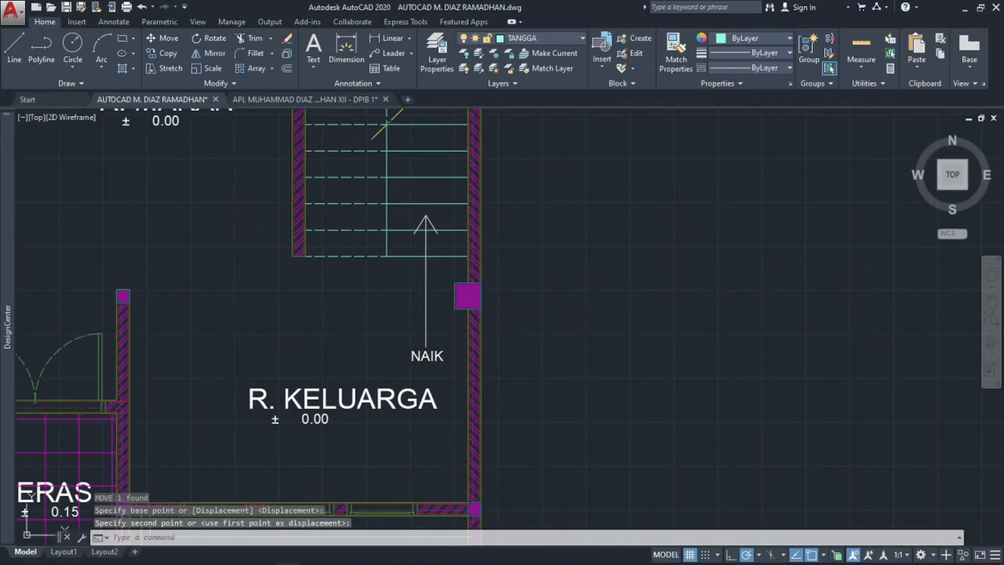
left_click(443, 330)
left_click(403, 365)
left_click(407, 211)
left_click(445, 246)
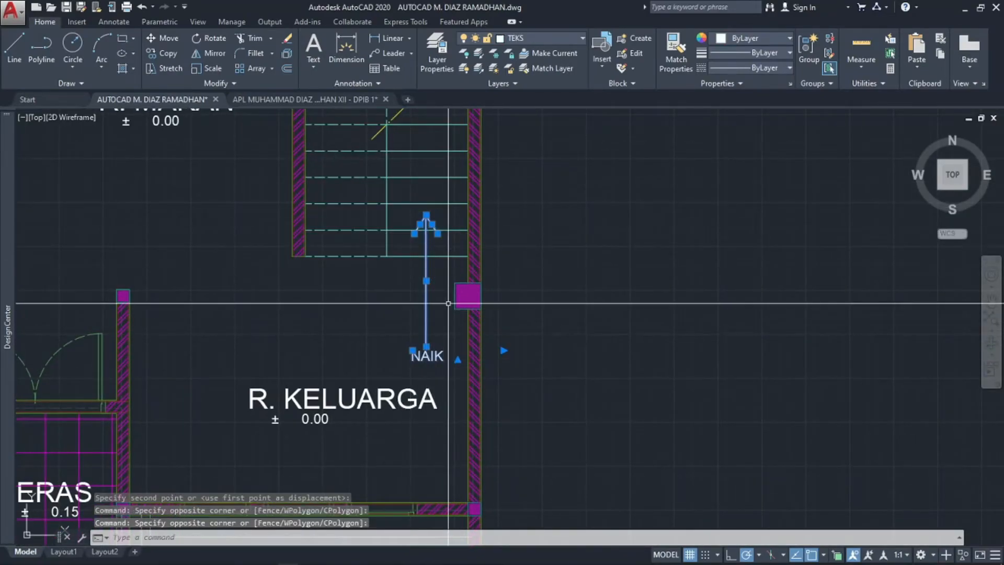
key("Return")
left_click(317, 340)
scroll(488, 378, "down", 6)
middle_click_drag(487, 378, 270, 353)
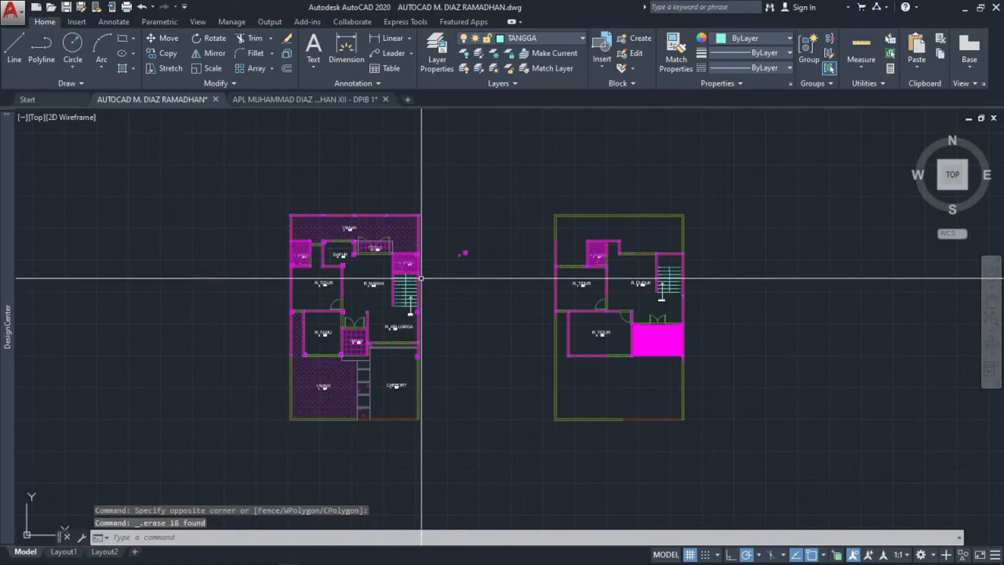
- Place a vertical construction line midway between the ground-floor plan's two upper outer corners, using the Mid Between 2 Points snap
scroll(422, 279, "up", 1)
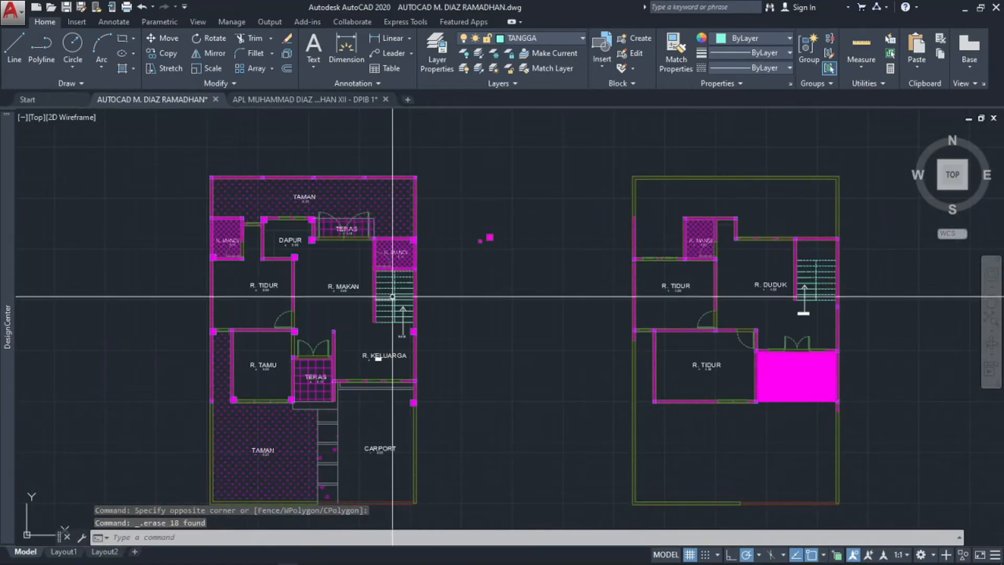
scroll(392, 296, "up", 1)
scroll(411, 374, "down", 1)
middle_click_drag(417, 370, 367, 307)
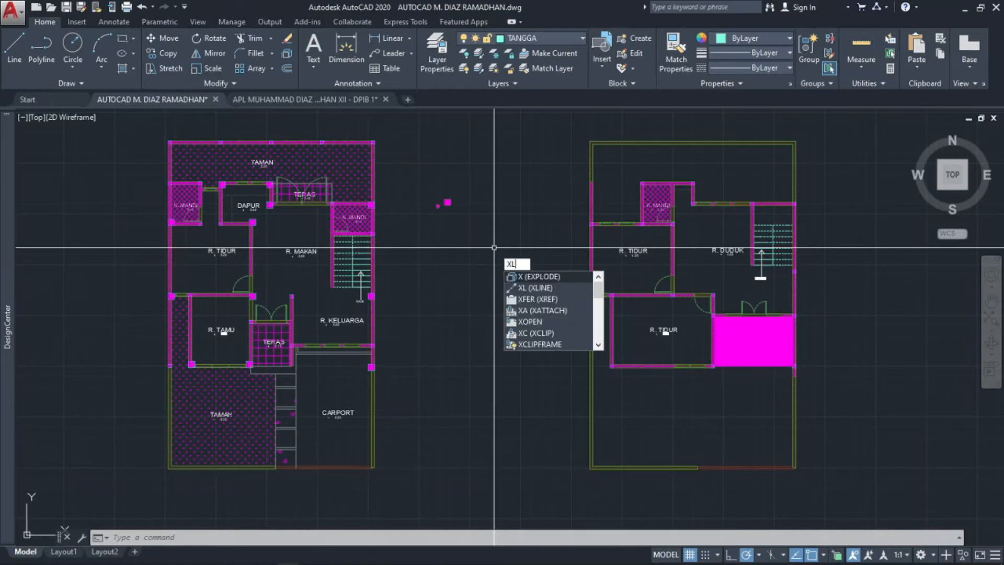
type("L")
key("Return")
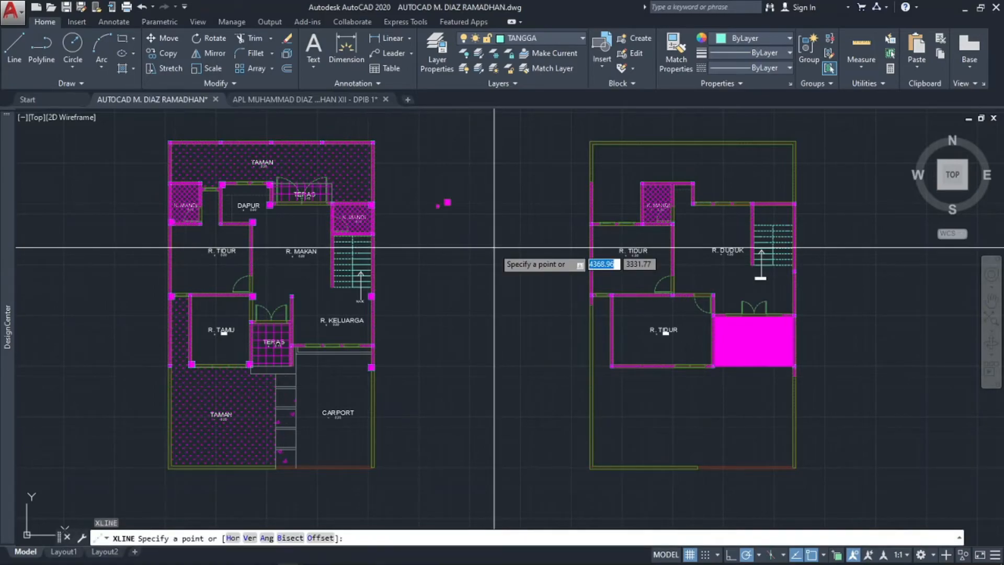
type("V")
key("Return")
middle_click_drag(363, 186, 439, 229)
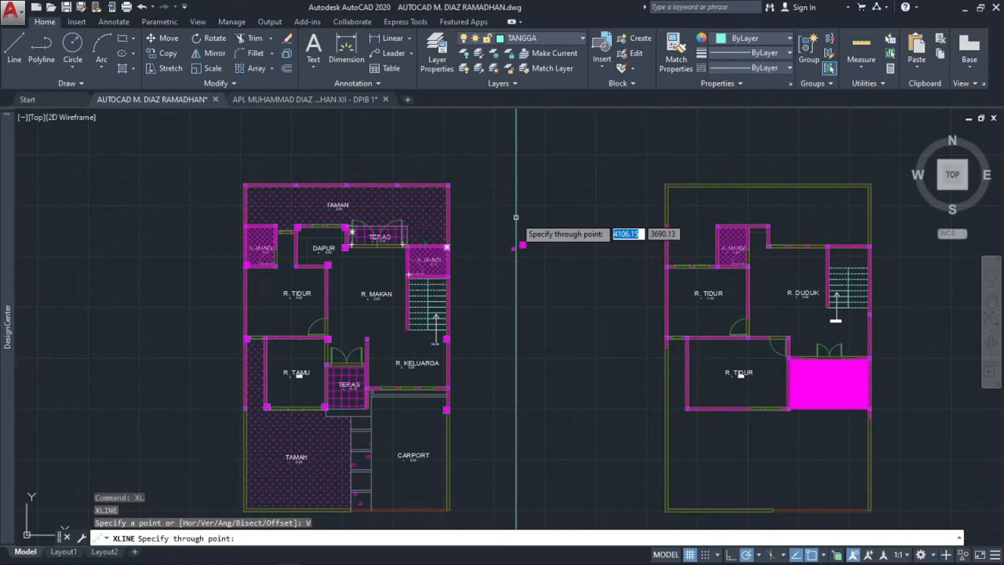
key("F8")
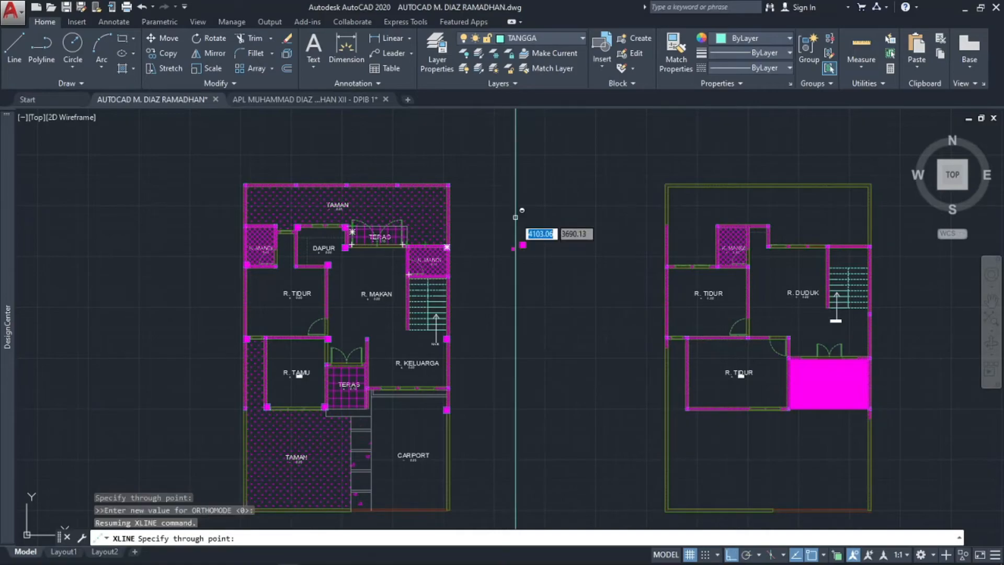
right_click(516, 218, "shift")
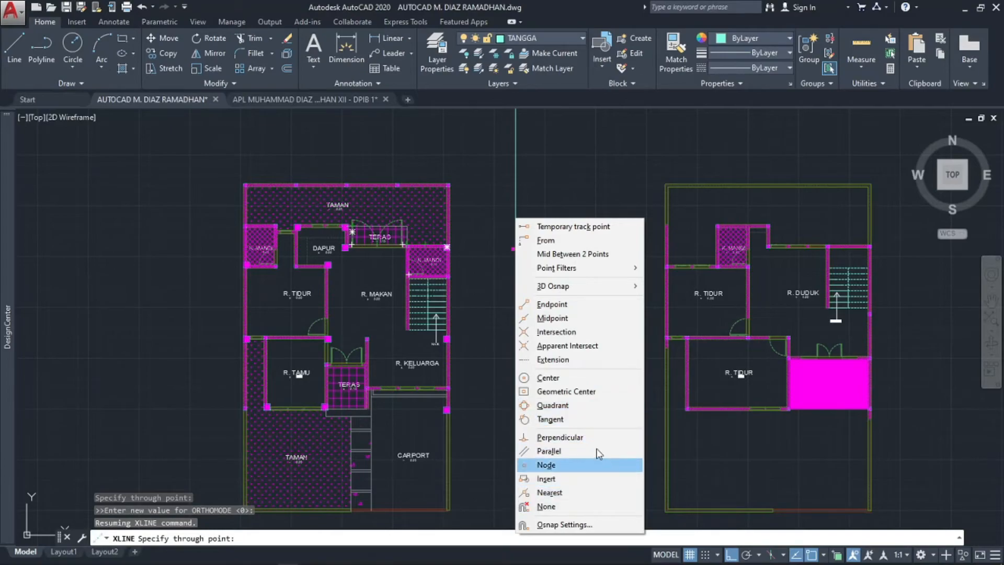
left_click(586, 258)
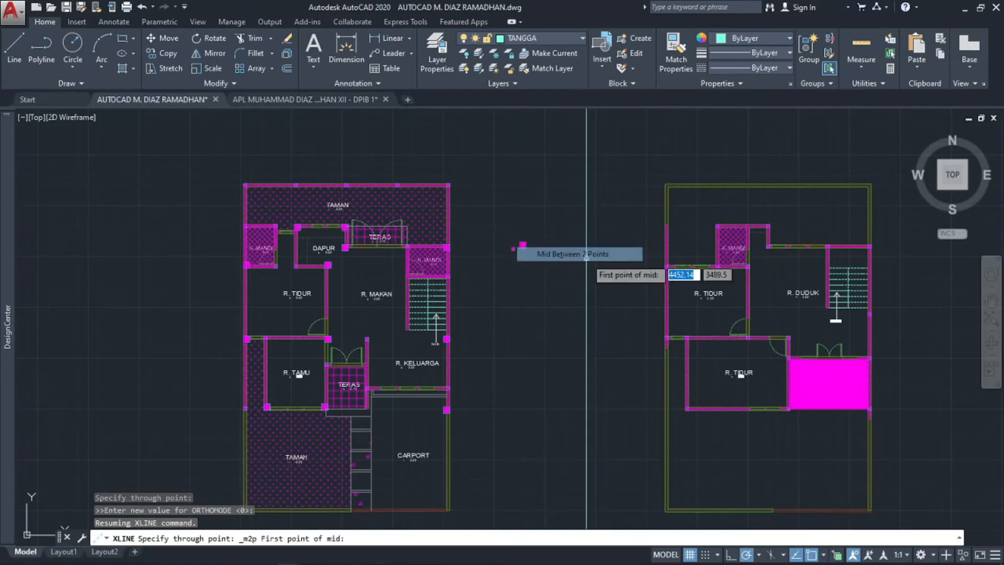
scroll(449, 209, "up", 6)
scroll(450, 210, "up", 8)
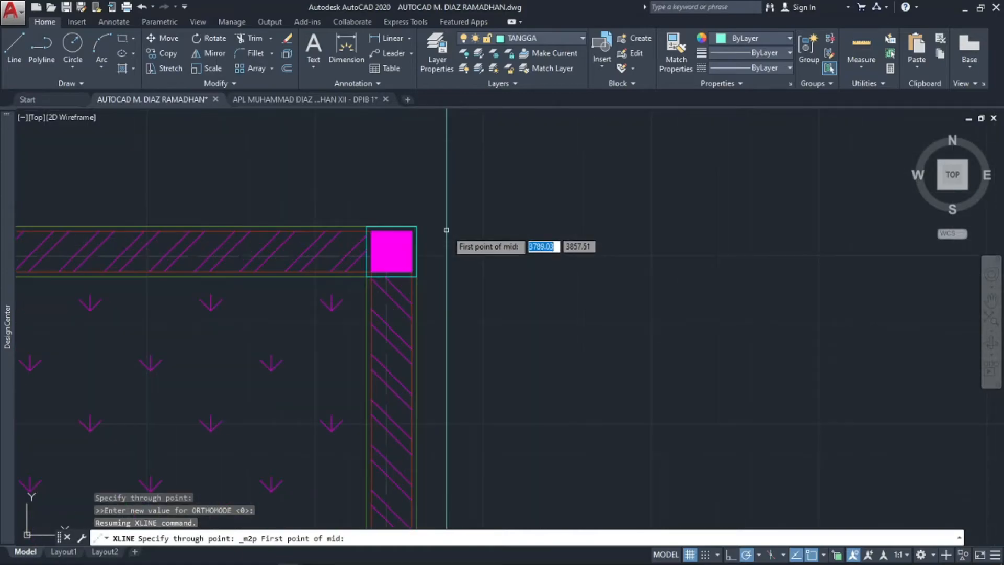
left_click(407, 223)
scroll(407, 223, "down", 10)
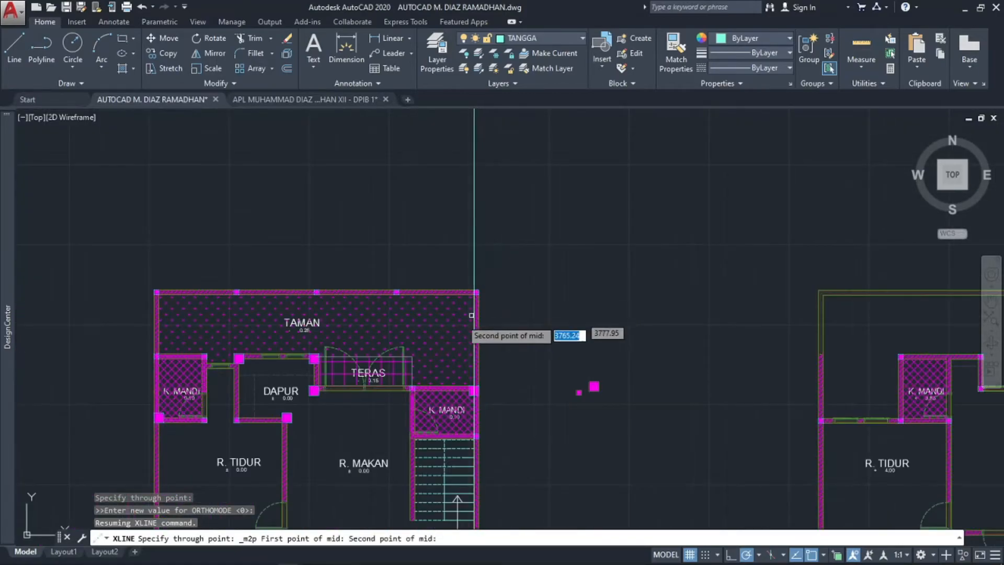
scroll(516, 321, "up", 10)
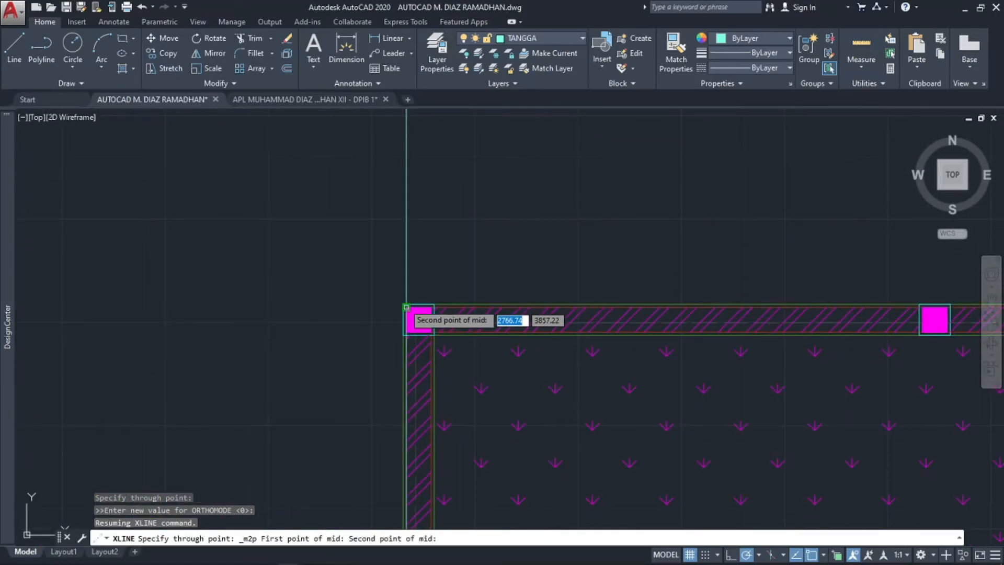
left_click(406, 307)
scroll(564, 309, "down", 8)
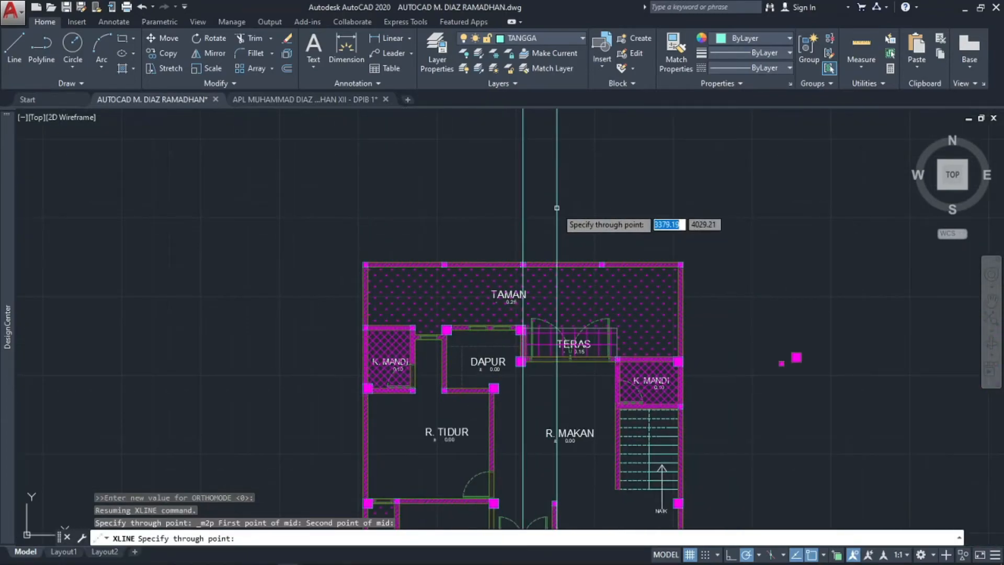
key("Escape")
- Assign the vertical construction line to the GARIS POTONGAN layer and make that layer current
scroll(501, 209, "down", 6)
left_click(507, 165)
left_click(454, 187)
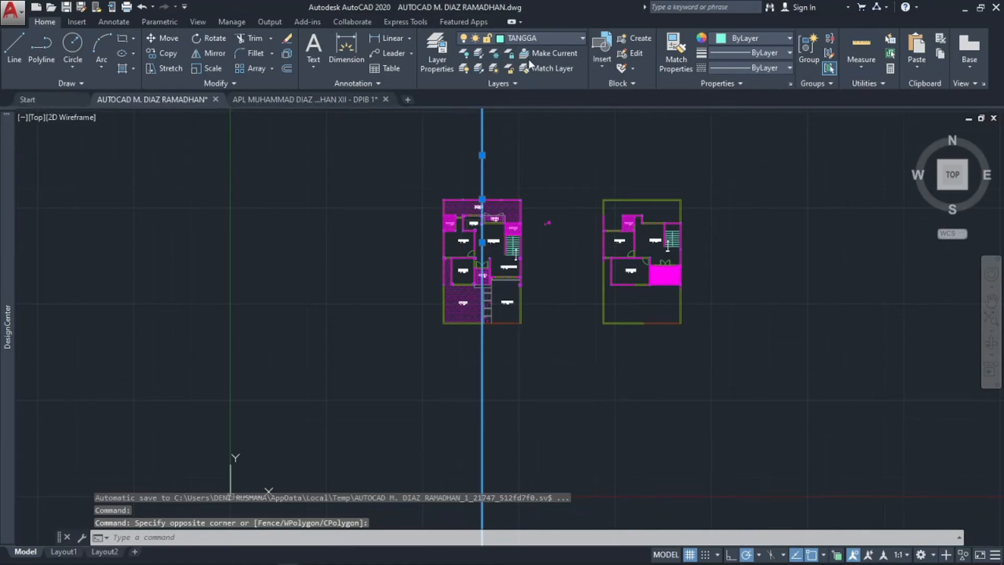
left_click(582, 39)
left_click(561, 143)
key("Escape")
key("Escape")
key("Escape")
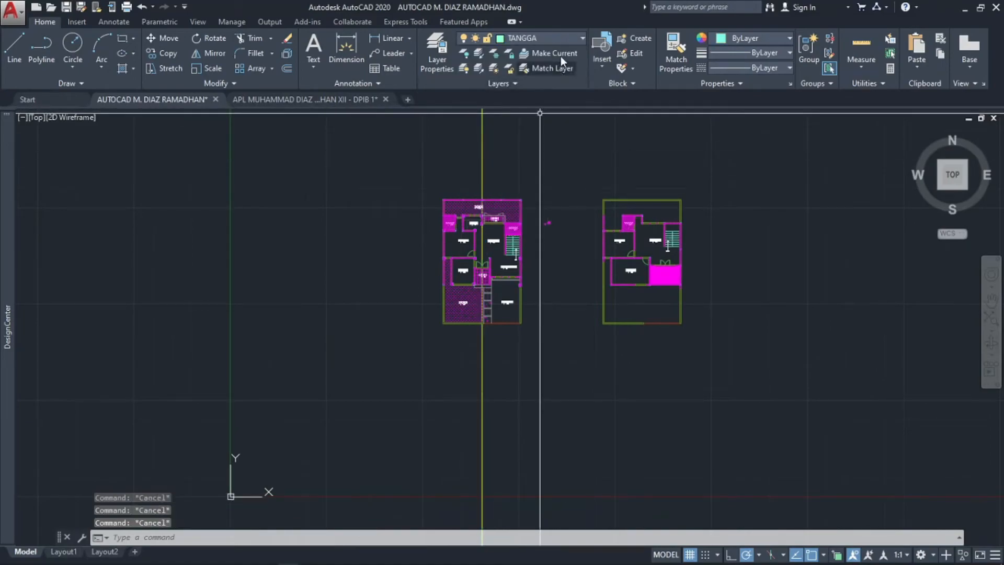
left_click(562, 39)
left_click(545, 146)
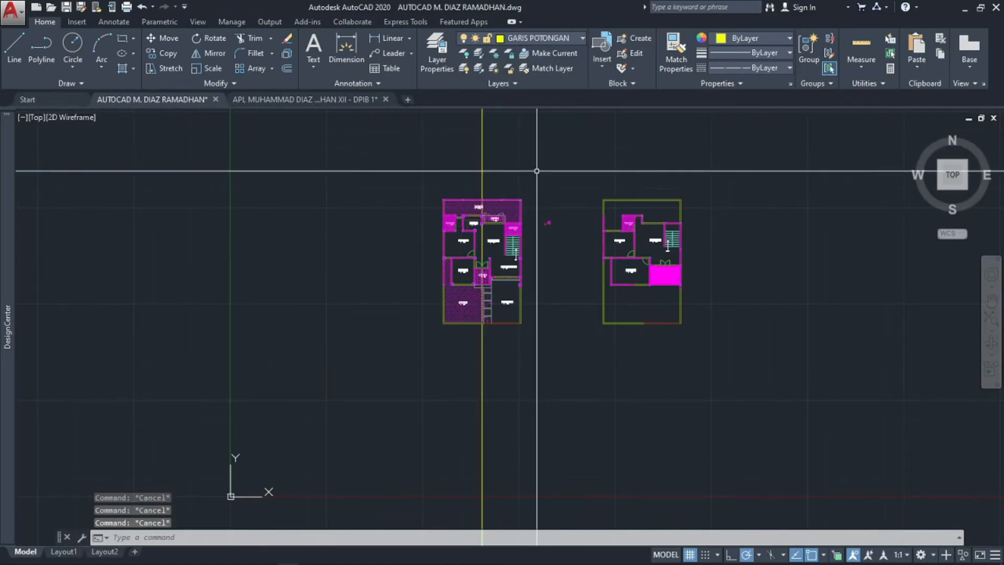
- Copy the vertical construction line to the same position on the upper-floor plan, using the plans' matching upper outer corners as reference points
middle_click_drag(535, 170, 527, 179)
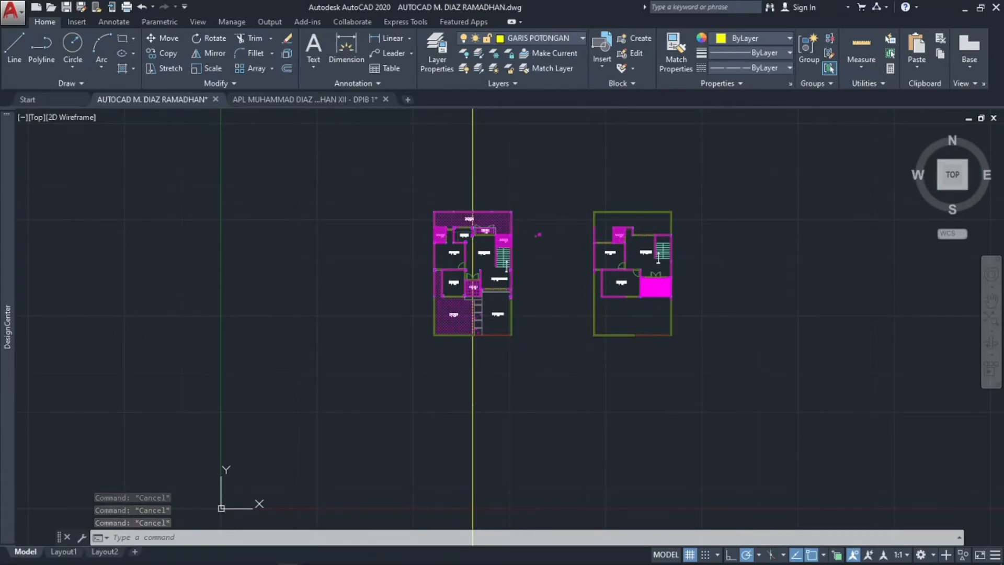
left_click(506, 173)
scroll(477, 170, "up", 10)
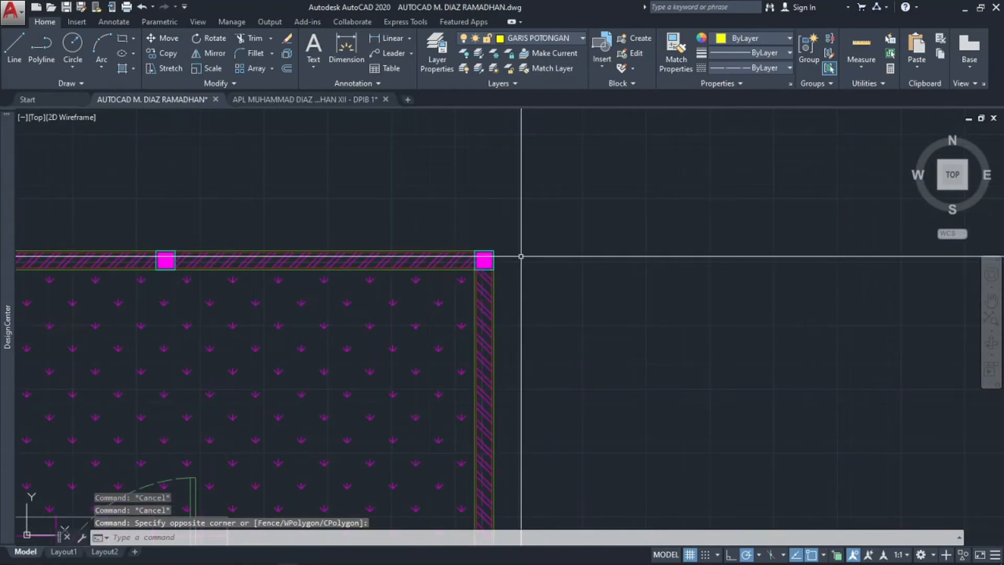
type("o")
key("Return")
scroll(511, 262, "up", 5)
left_click(449, 242)
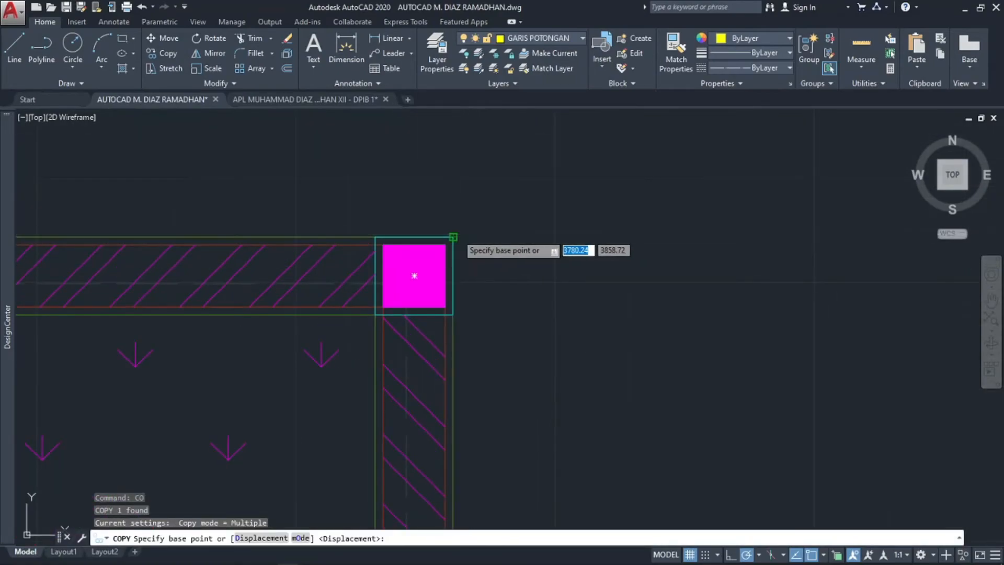
scroll(575, 271, "down", 5)
scroll(626, 303, "down", 5)
scroll(657, 258, "up", 8)
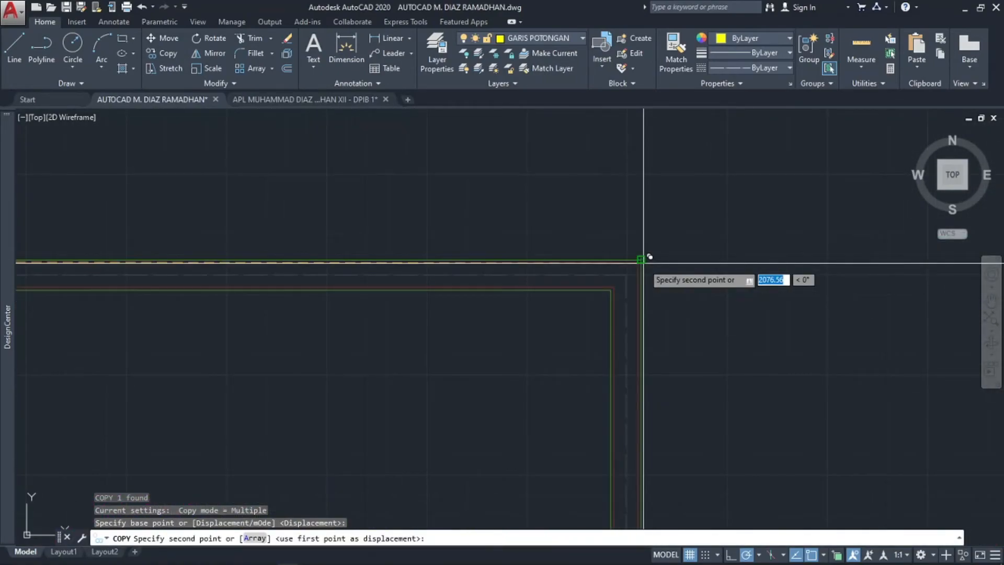
left_click(638, 295)
scroll(636, 295, "down", 10)
key("Escape")
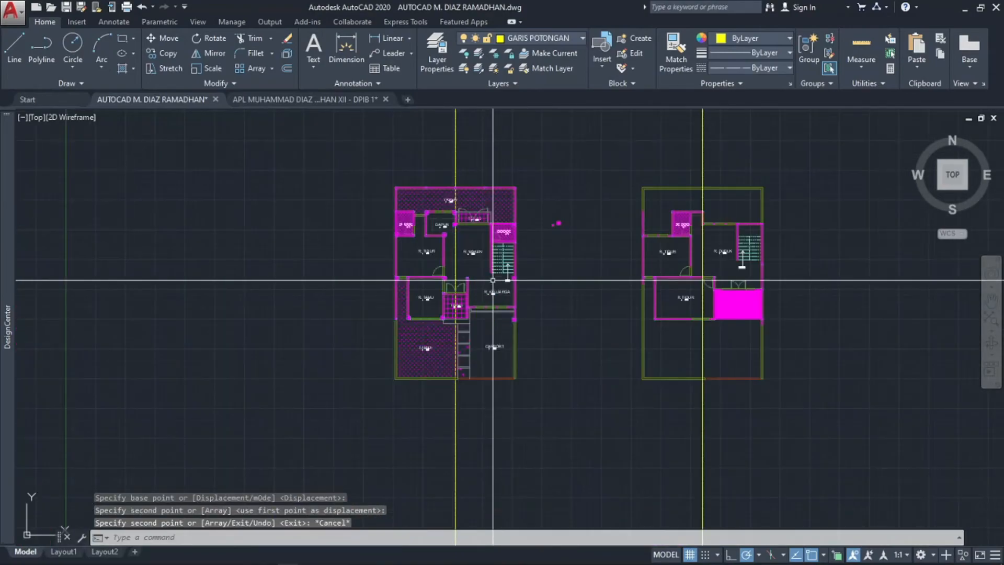
- Place a horizontal construction line midway between the ground-floor plan's upper and lower outer corners, using the Mid Between 2 Points snap
type("XL")
key("Return")
type("H")
key("Return")
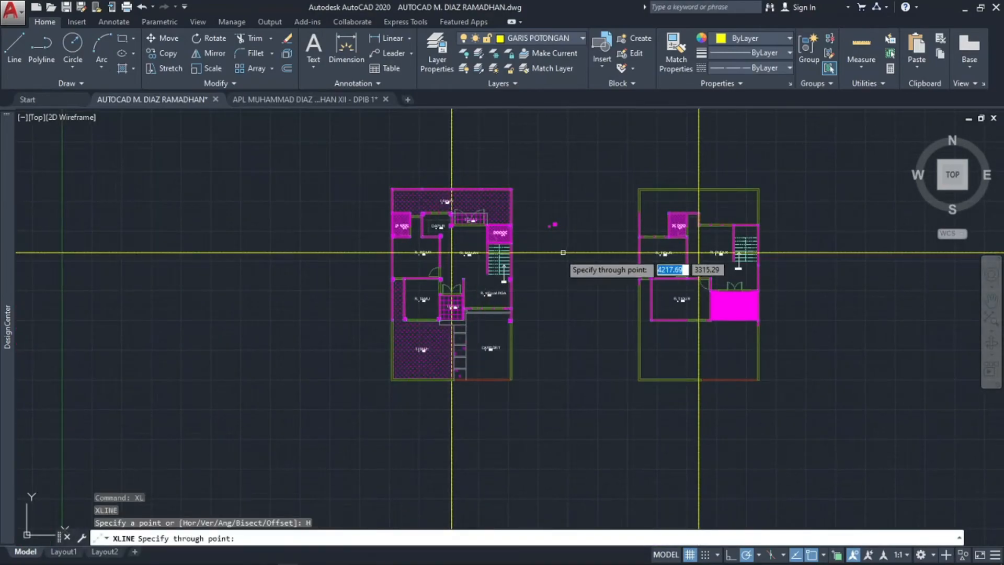
right_click(536, 253, "shift")
left_click(578, 285)
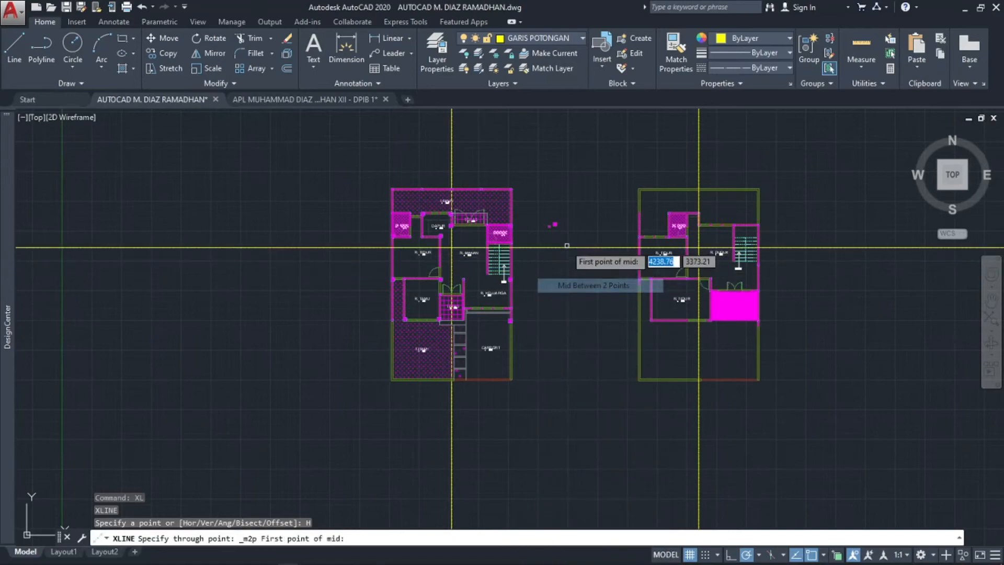
scroll(517, 191, "up", 2)
scroll(508, 186, "up", 5)
left_click(507, 187)
scroll(530, 204, "down", 4)
scroll(556, 292, "up", 5)
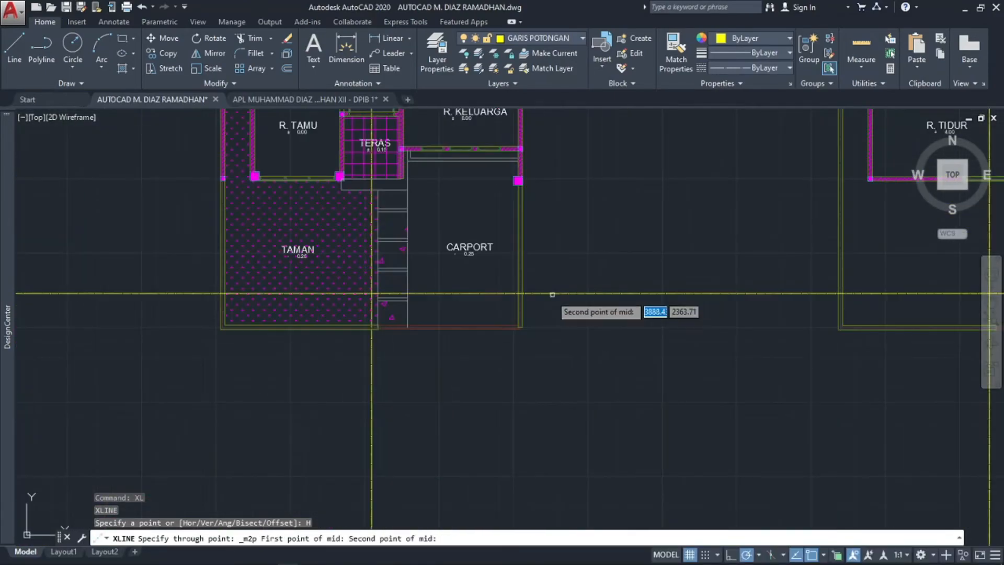
left_click(456, 382)
scroll(516, 315, "down", 5)
middle_click_drag(517, 315, 480, 368)
key("Escape")
key("Escape")
key("Escape")
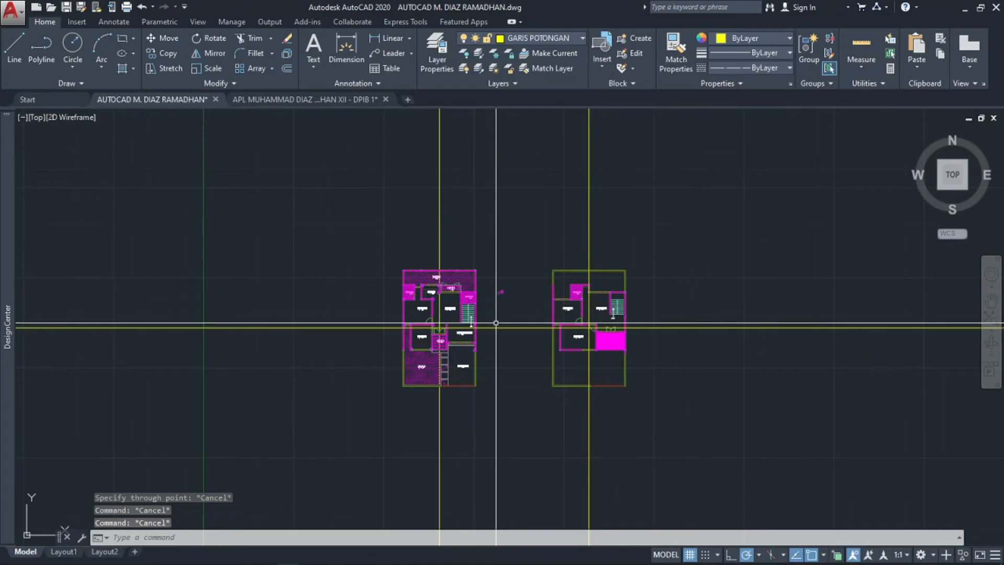
key("Escape")
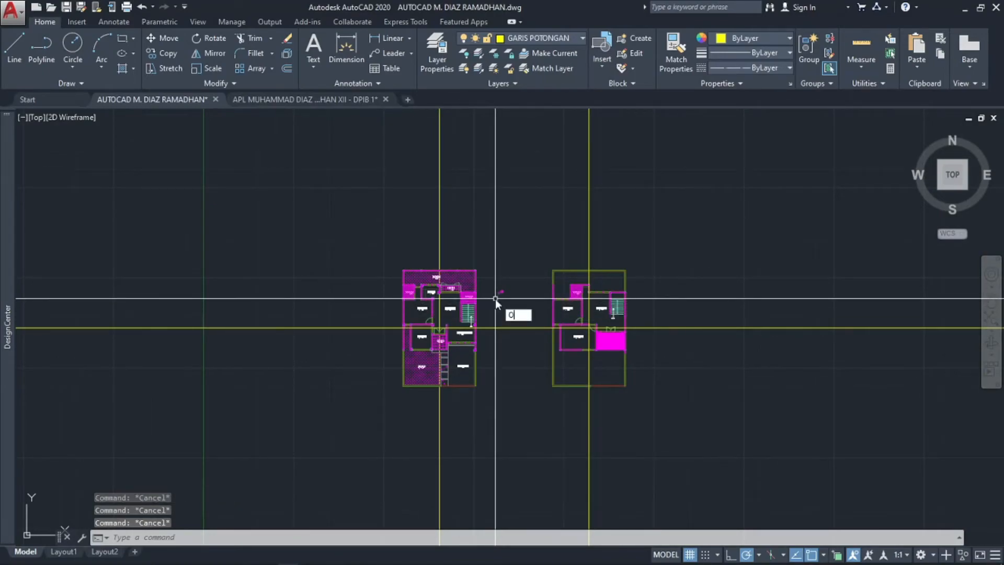
- Offset the ground-floor plan's vertical centre line 100 to the right and the horizontal centre line 100 upward
key("Return")
type("100")
key("Return")
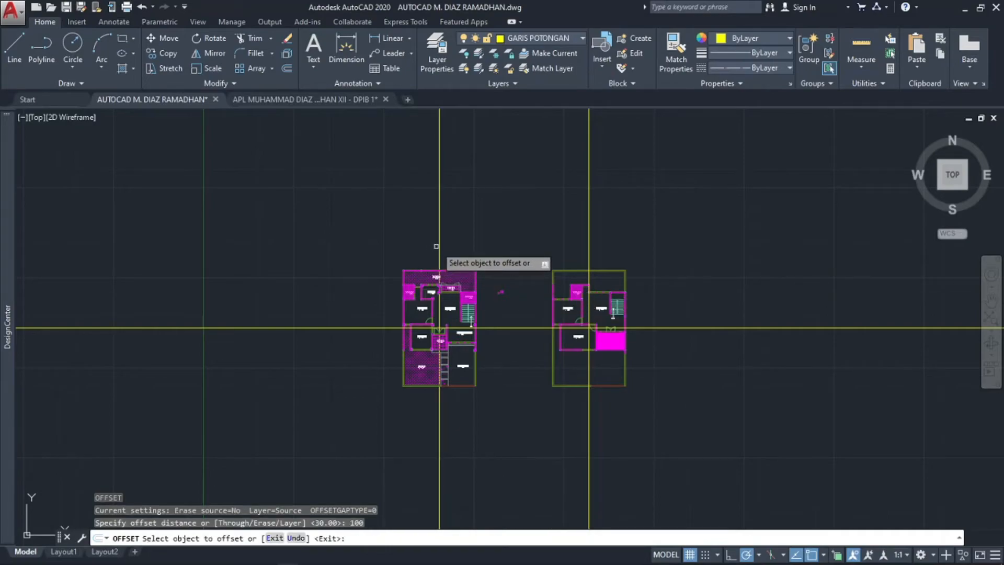
left_click(440, 245)
left_click(466, 233)
left_click(504, 328)
left_click(503, 312)
key("Escape")
key("Escape")
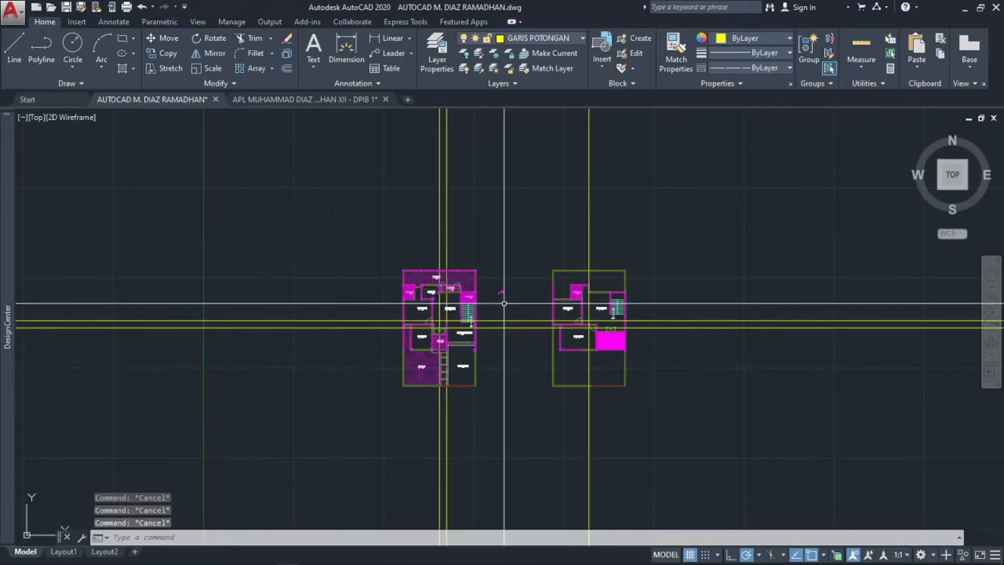
- Place a vertical construction line through the inner corner of the ground-floor plan's upper-left column
scroll(504, 303, "up", 5)
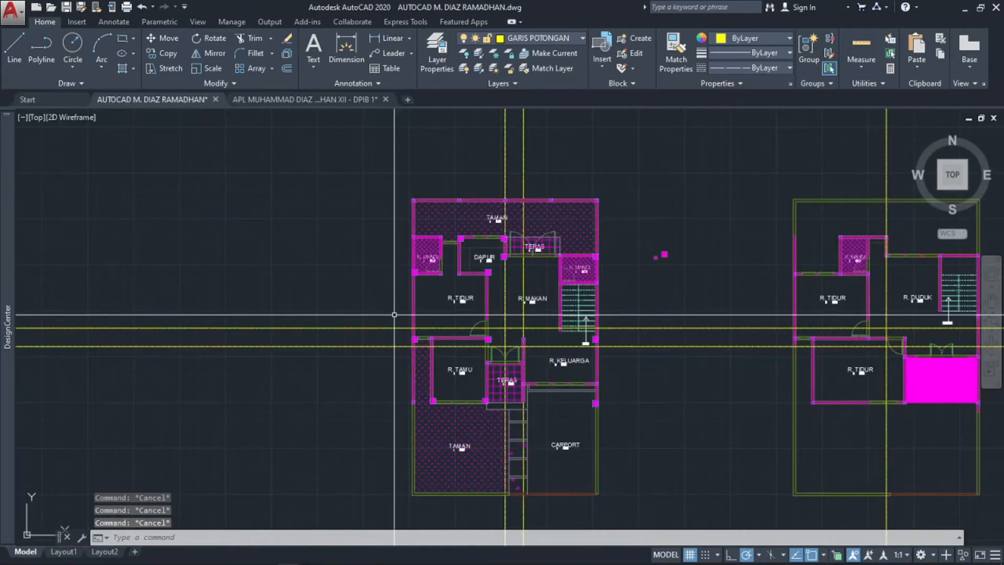
key("Return")
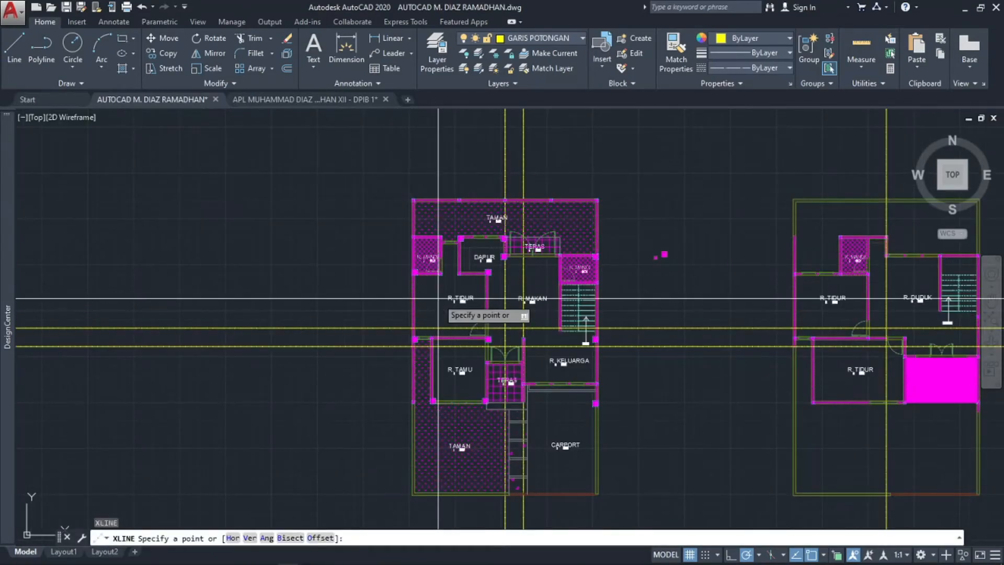
type("V")
key("Return")
scroll(367, 232, "up", 8)
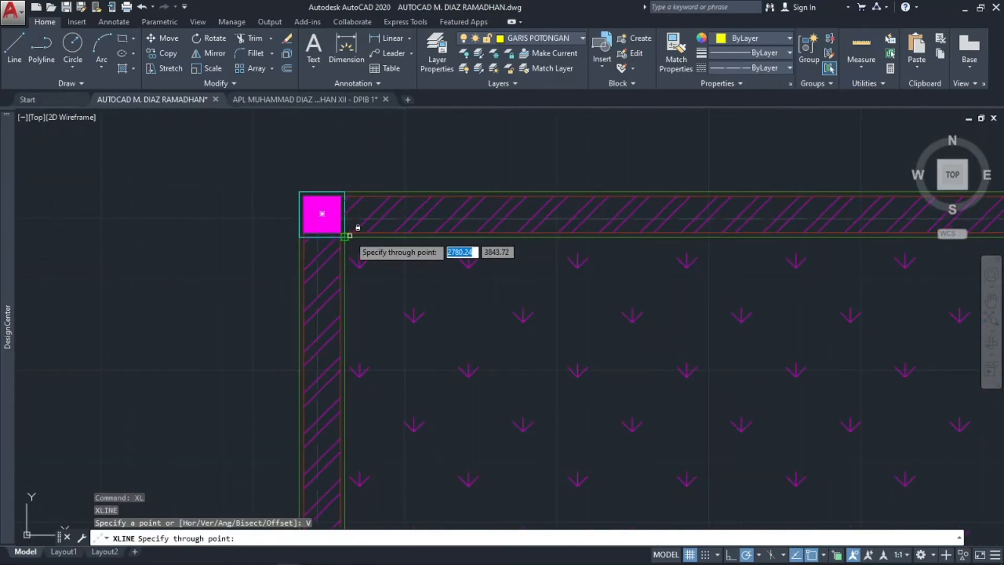
left_click(345, 236)
scroll(517, 256, "down", 8)
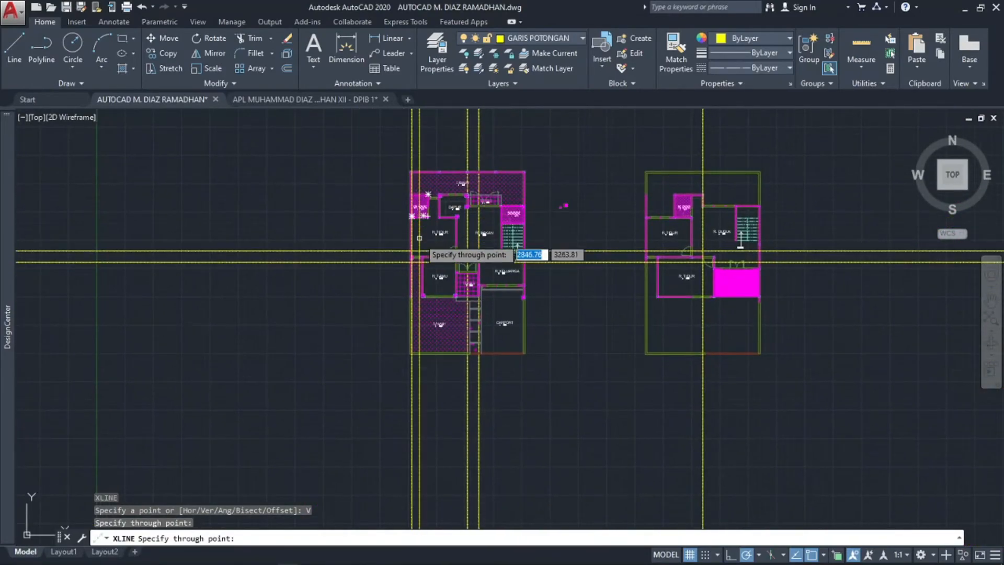
scroll(419, 235, "up", 6)
key("Escape")
- Offset the vertical line along the ground-floor plan's left wall by 300 to the outside of the plan
type("o")
key("Return")
type("300")
key("Return")
scroll(392, 324, "down", 5)
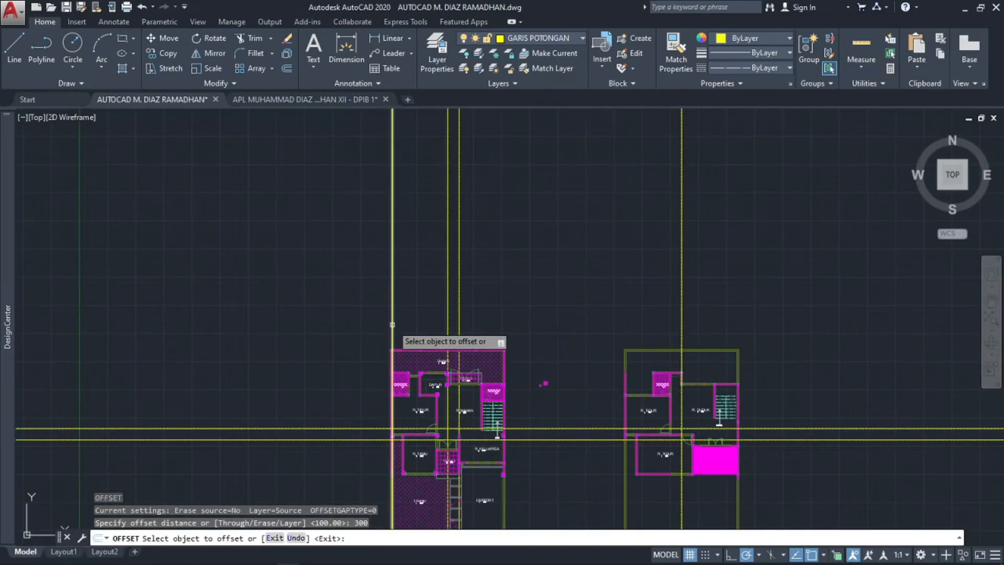
left_click(392, 324)
left_click(347, 324)
key("Escape")
key("Escape")
key("Escape")
- Mirror the outermost left construction line about the ground-floor plan's vertical centre axis, keeping the original
middle_click_drag(392, 396, 390, 270)
left_click(365, 270)
left_click(346, 299)
type("m")
key("Return")
scroll(437, 214, "up", 10)
left_click(420, 253)
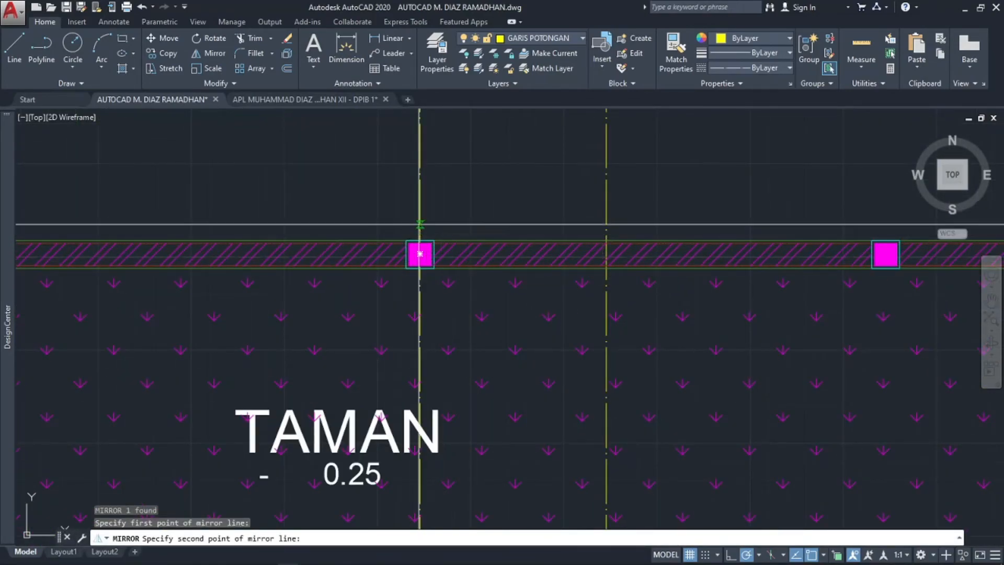
left_click(420, 229)
scroll(420, 226, "down", 10)
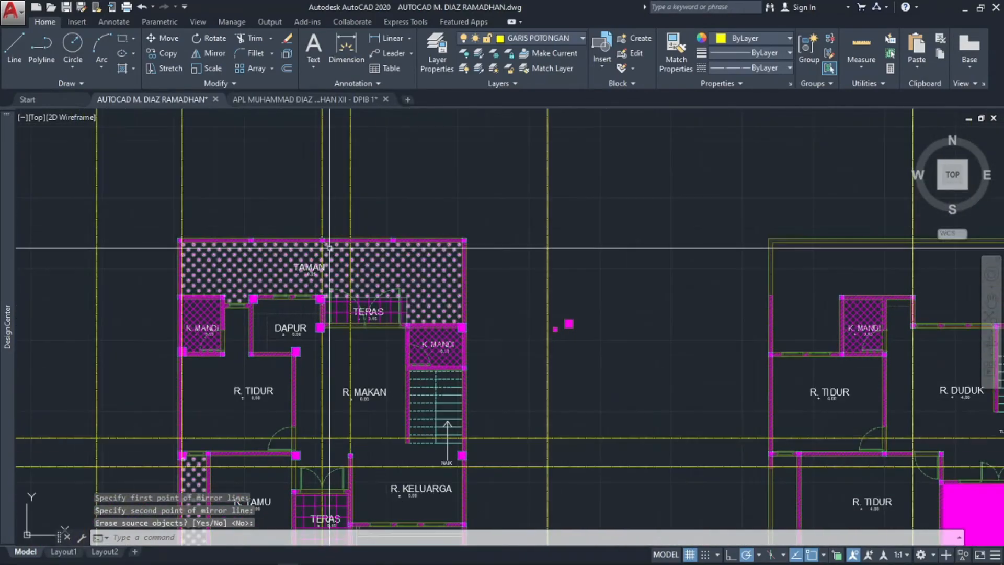
key("Escape")
left_click(521, 209)
left_click(480, 229)
key("Escape")
- Mirror the construction line along the ground-floor plan's left wall about the vertical centre axis, keeping the original
left_click(372, 226)
left_click(354, 229)
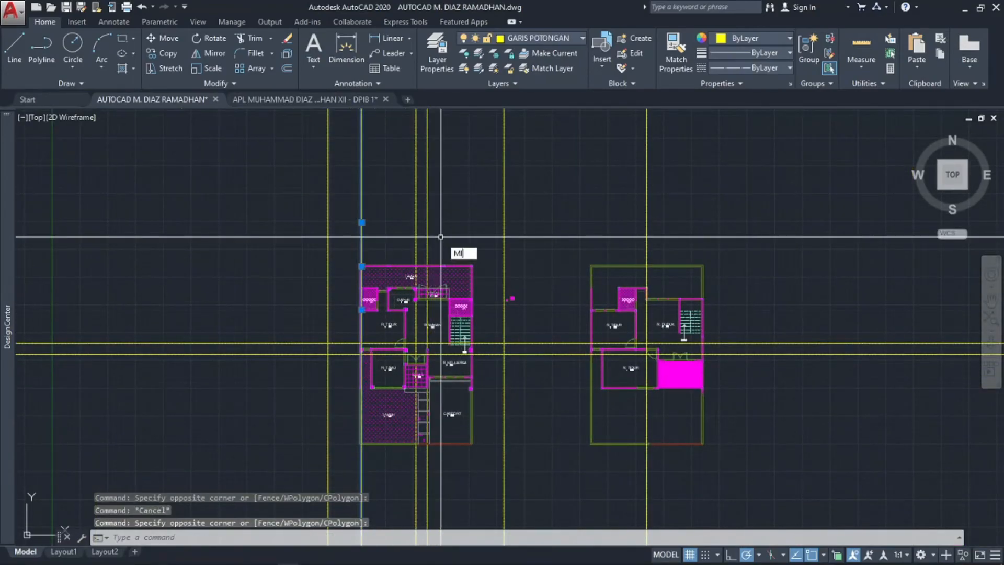
key("Return")
scroll(441, 237, "up", 10)
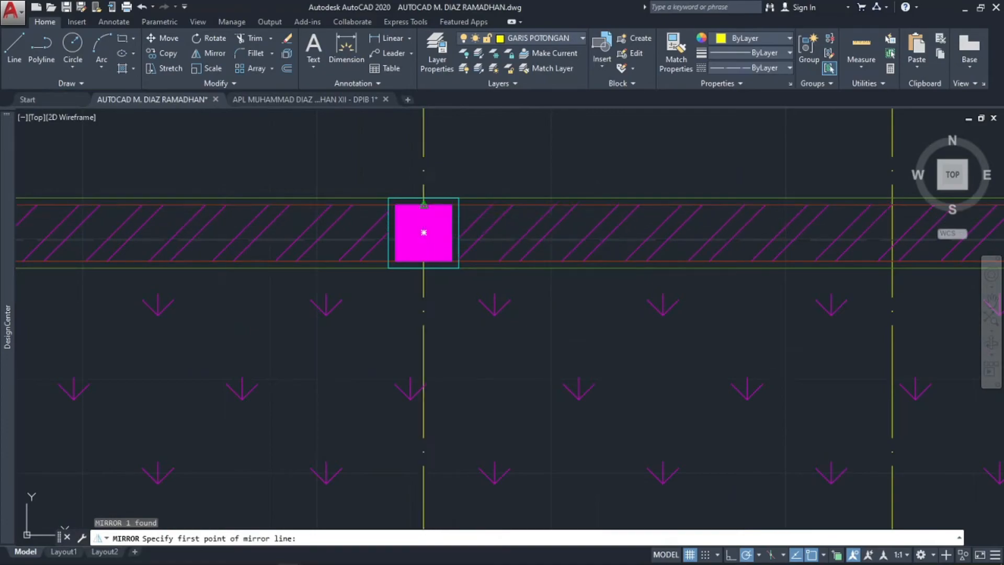
left_click(424, 204)
left_click(424, 198)
key("Return")
scroll(425, 200, "down", 8)
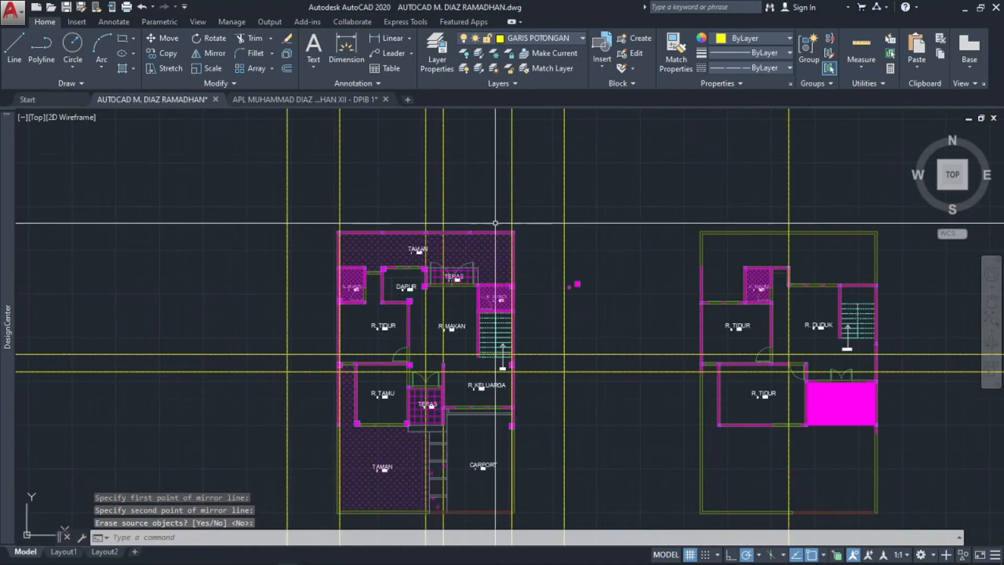
left_click(588, 186)
left_click(509, 183)
left_click(363, 187)
left_click(269, 201)
type("CO")
key("Return")
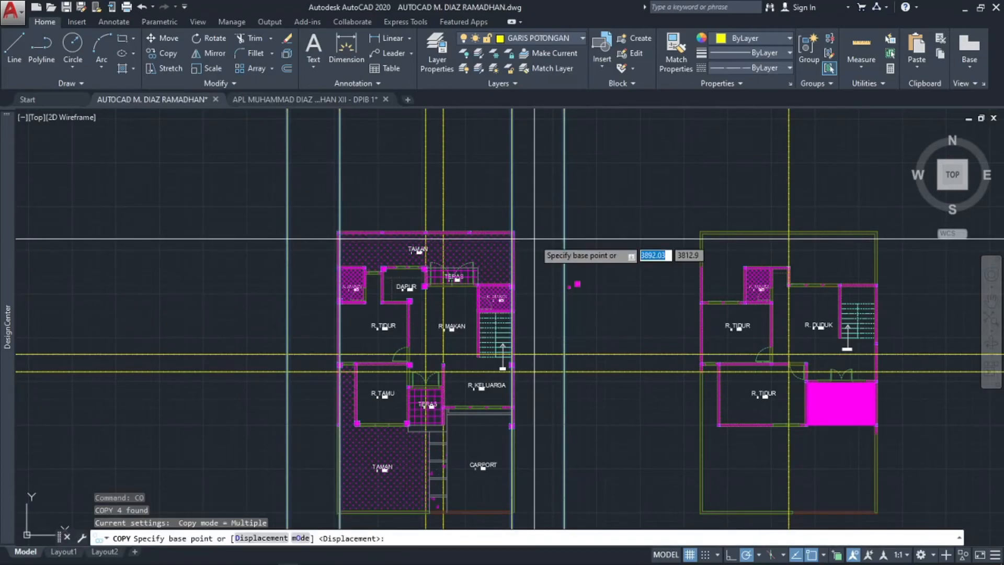
scroll(526, 241, "up", 6)
scroll(528, 245, "down", 5)
scroll(538, 246, "up", 5)
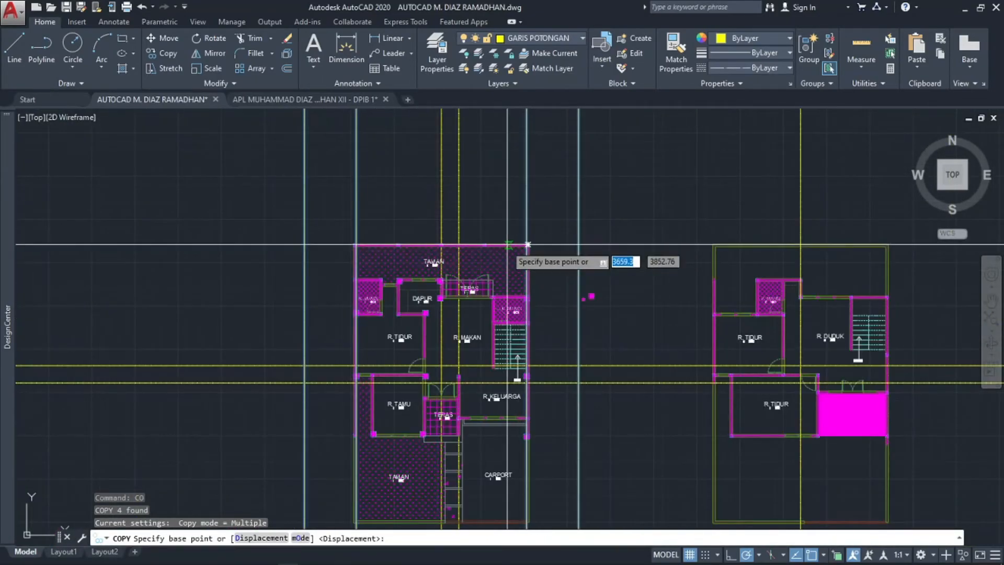
scroll(542, 235, "down", 2)
key("Escape")
key("Escape")
- Copy the ground-floor plan's five vertical construction lines, all except the centre line, to the upper-floor plan, aligned by the upper-right outer corners
left_click(664, 176)
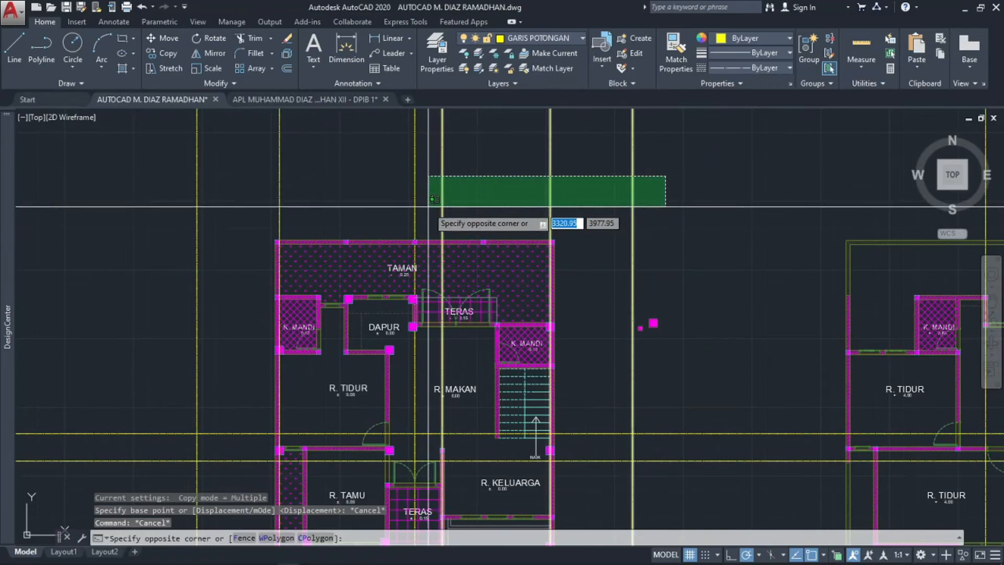
left_click(430, 206)
left_click(328, 195)
left_click(178, 194)
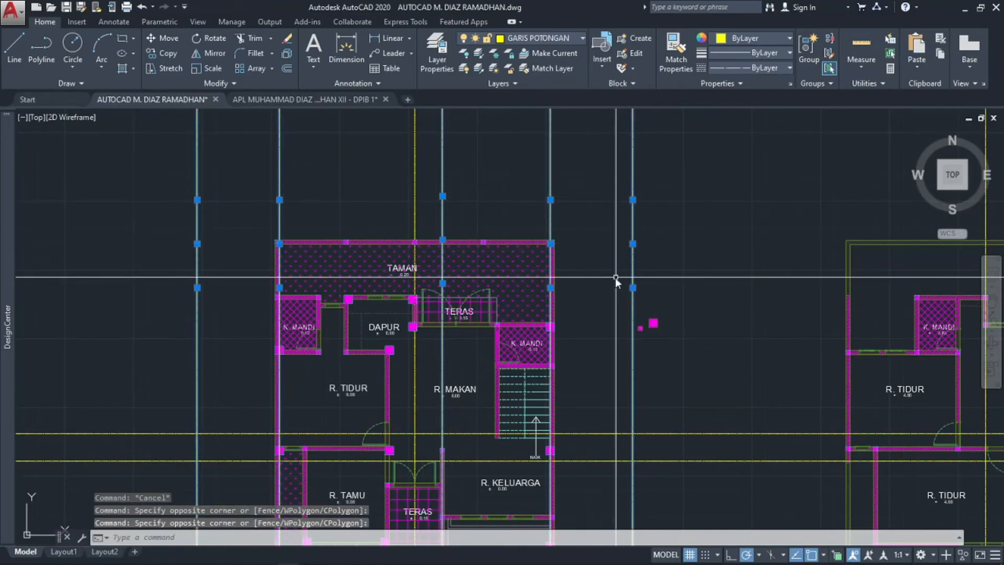
type("CO")
key("Return")
scroll(554, 246, "up", 6)
left_click(551, 244)
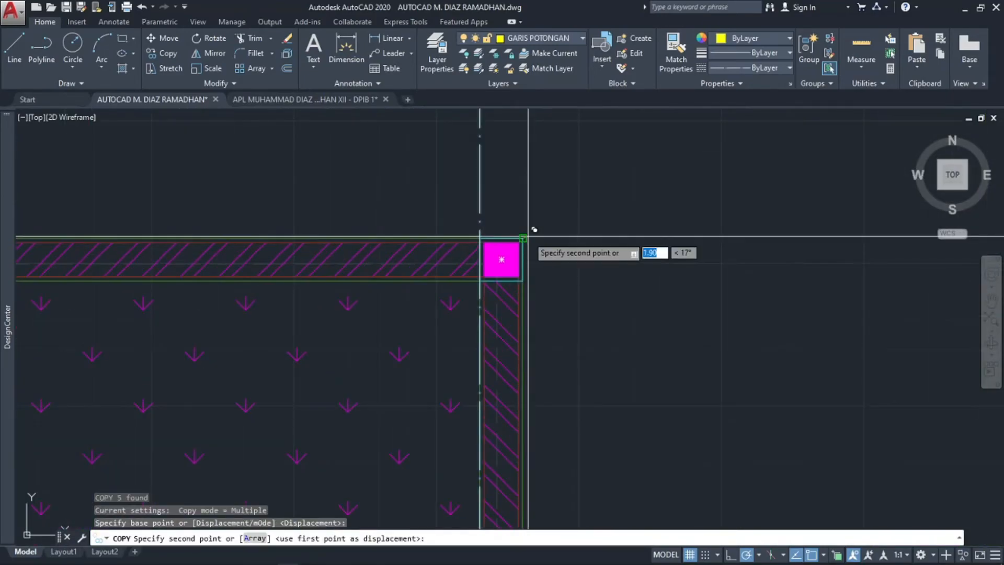
scroll(647, 302, "down", 4)
scroll(649, 302, "down", 5)
scroll(470, 293, "up", 4)
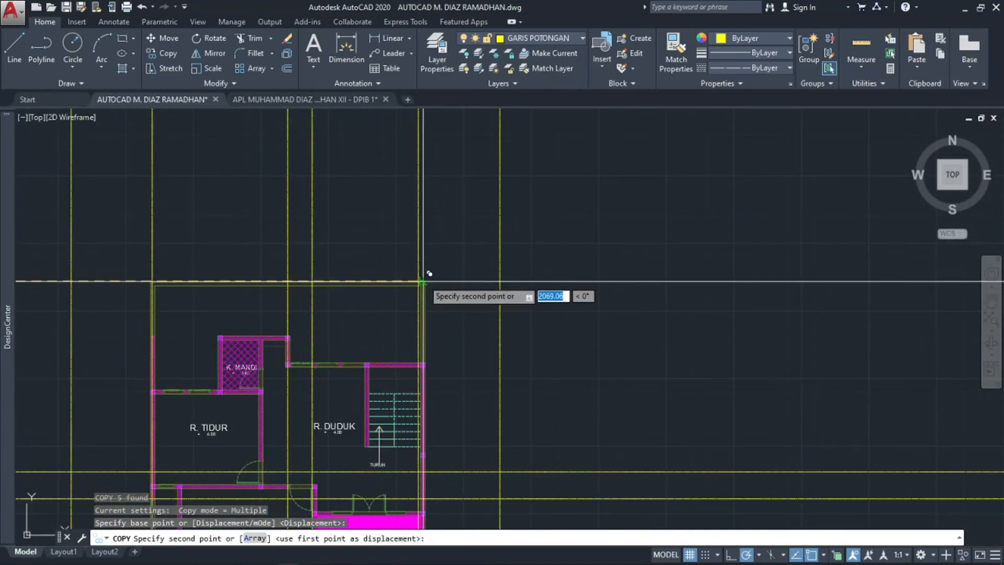
scroll(434, 271, "up", 4)
left_click(433, 281)
scroll(442, 305, "down", 8)
key("Escape")
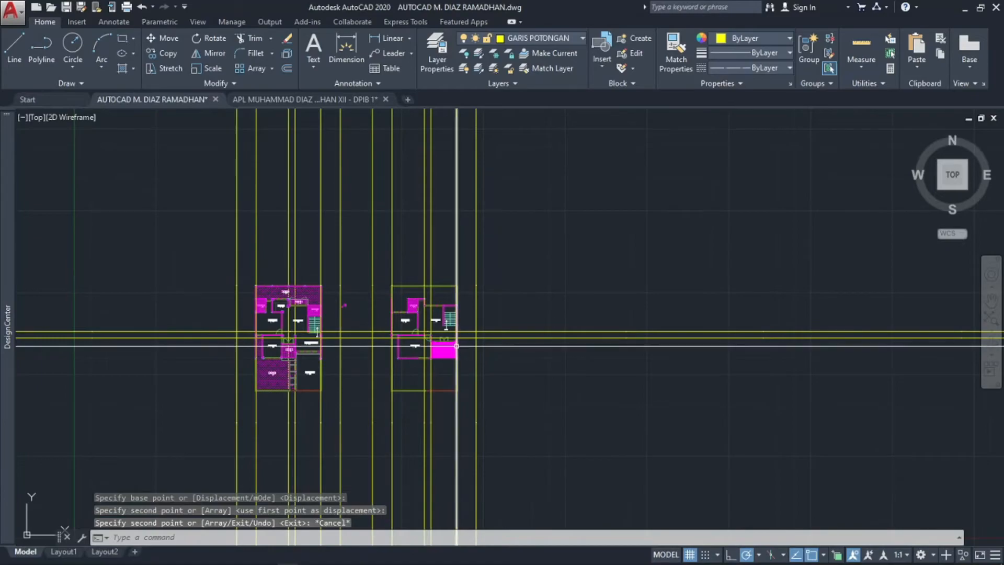
- Trim the vertical construction lines above both plans and the horizontal lines beyond the upper-floor plan's outer side
type("tr")
key("Return")
key("Return")
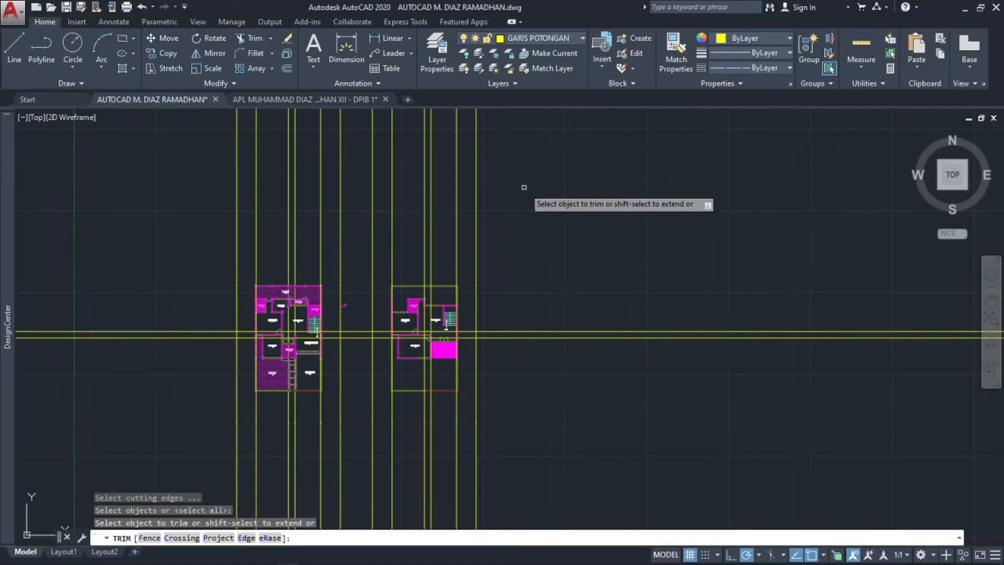
left_click(537, 182)
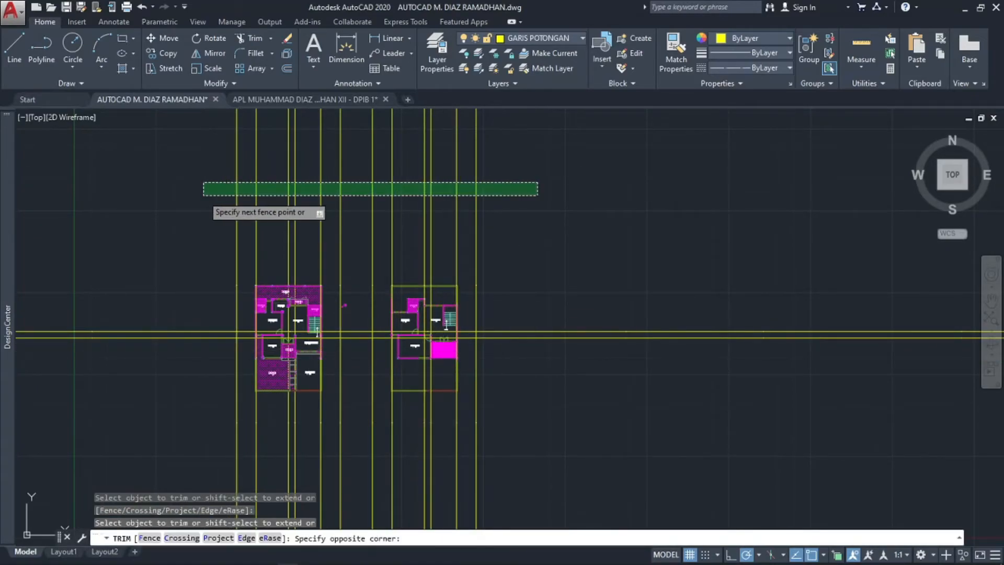
left_click(203, 195)
left_click(617, 263)
left_click(583, 430)
- Trim the vertical construction lines below both plans and the horizontal lines beyond the ground-floor plan's outer side
middle_click_drag(588, 409, 708, 290)
left_click(707, 288)
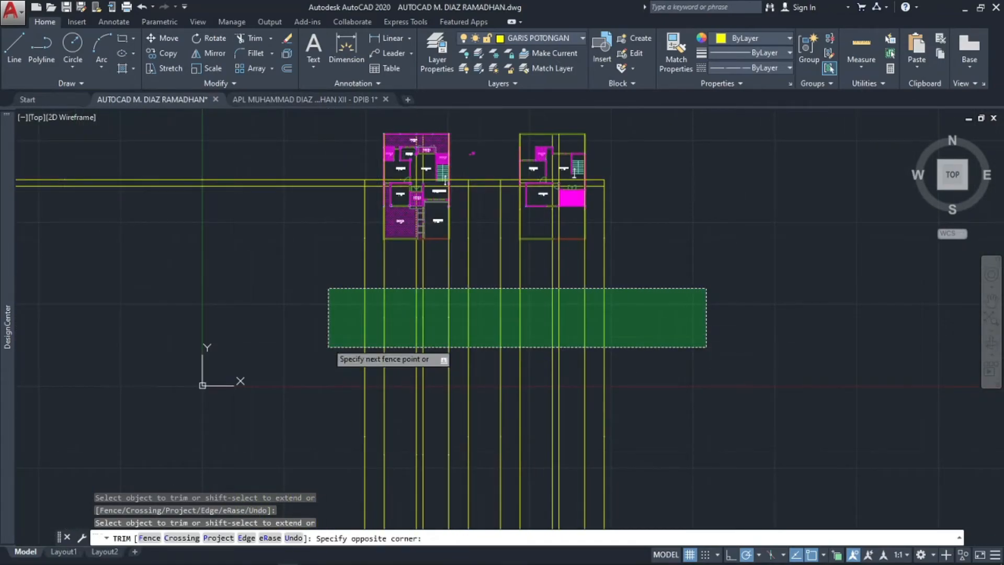
left_click(328, 347)
left_click(314, 225)
left_click(299, 153)
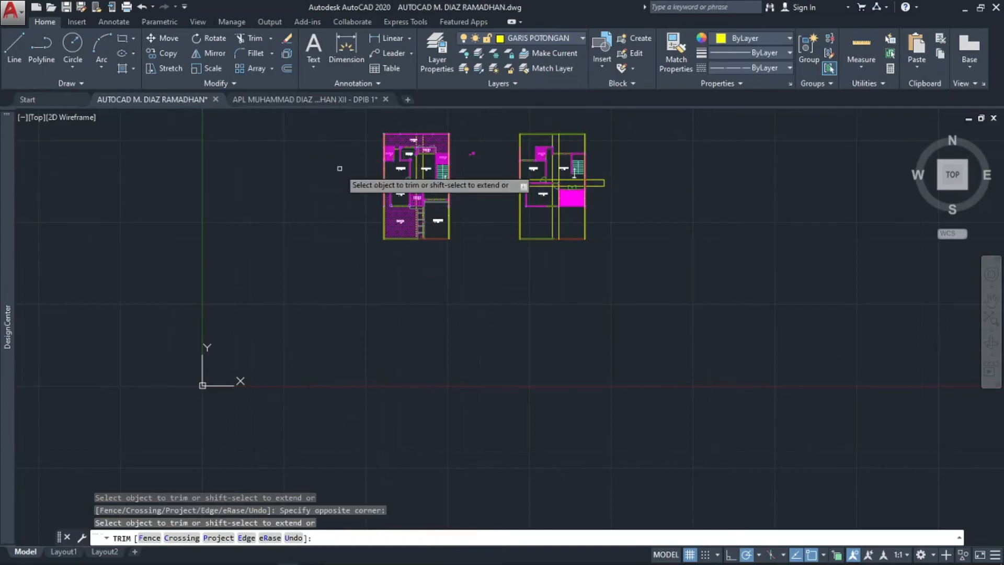
scroll(470, 186, "up", 5)
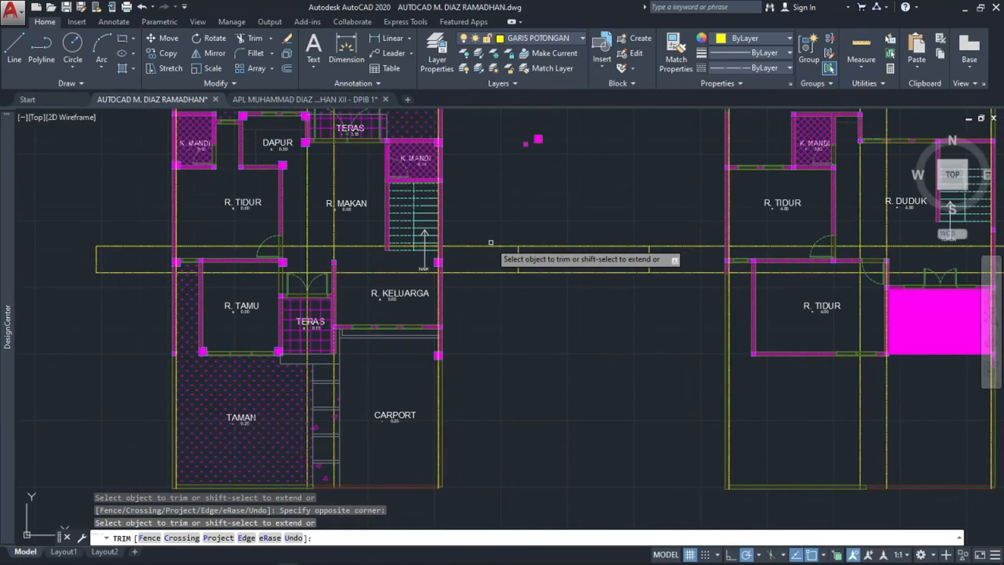
key("Escape")
left_click(500, 233)
left_click(491, 257)
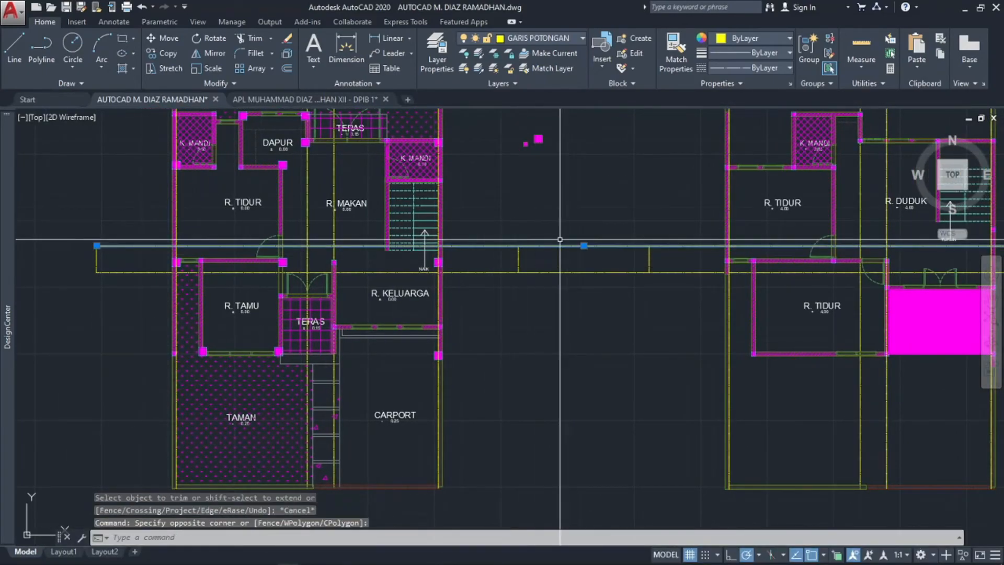
key("Escape")
key("Escape")
key("Escape")
- Trim the two horizontal section lines in the gap between the ground-floor and upper-floor plans
type("tr")
key("Return")
key("Return")
left_click(610, 228)
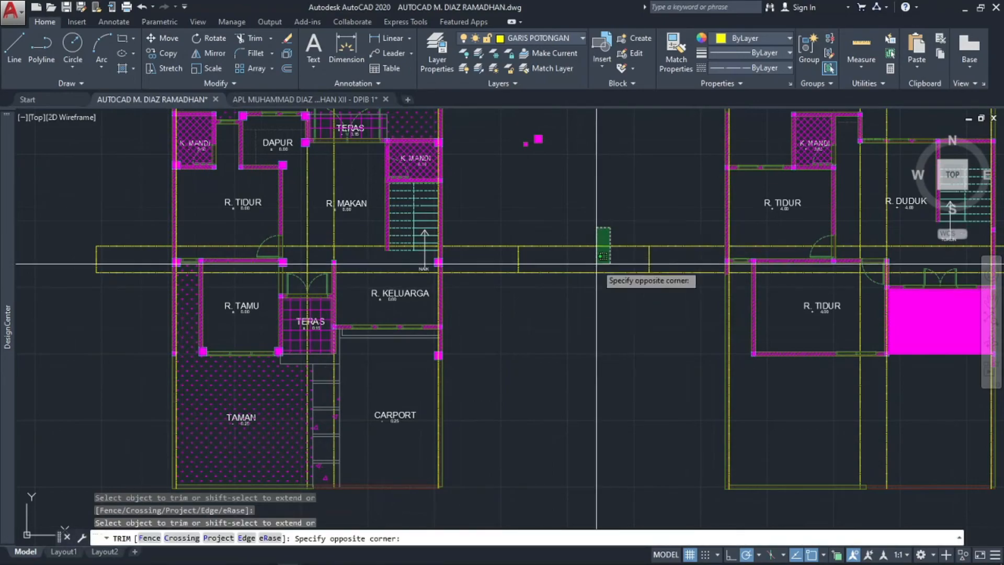
left_click(585, 317)
key("Escape")
key("Escape")
key("Escape")
- Delete the upper of the two parallel horizontal section lines on both plans, keeping the short end ticks
left_click(486, 238)
left_click(486, 254)
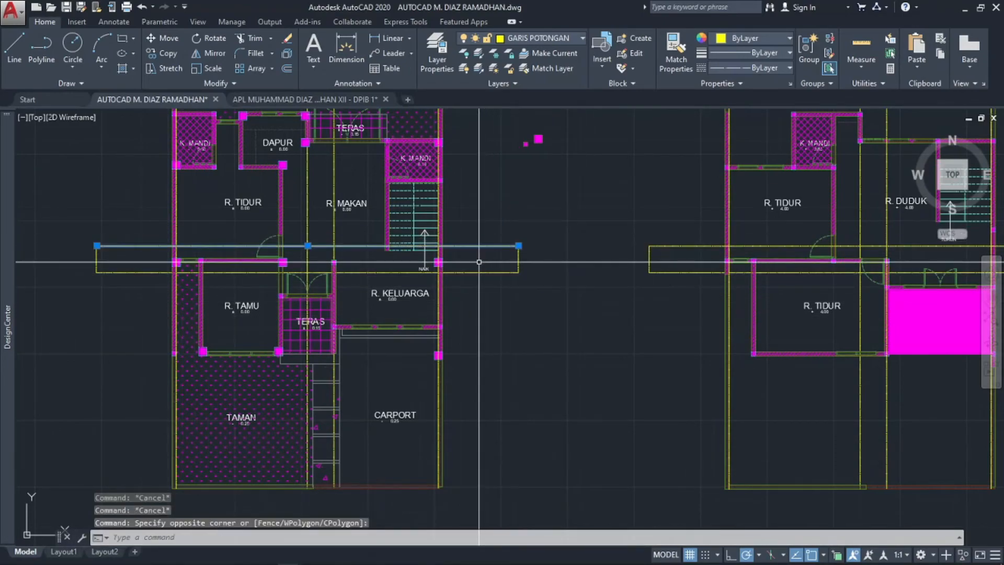
key("Delete")
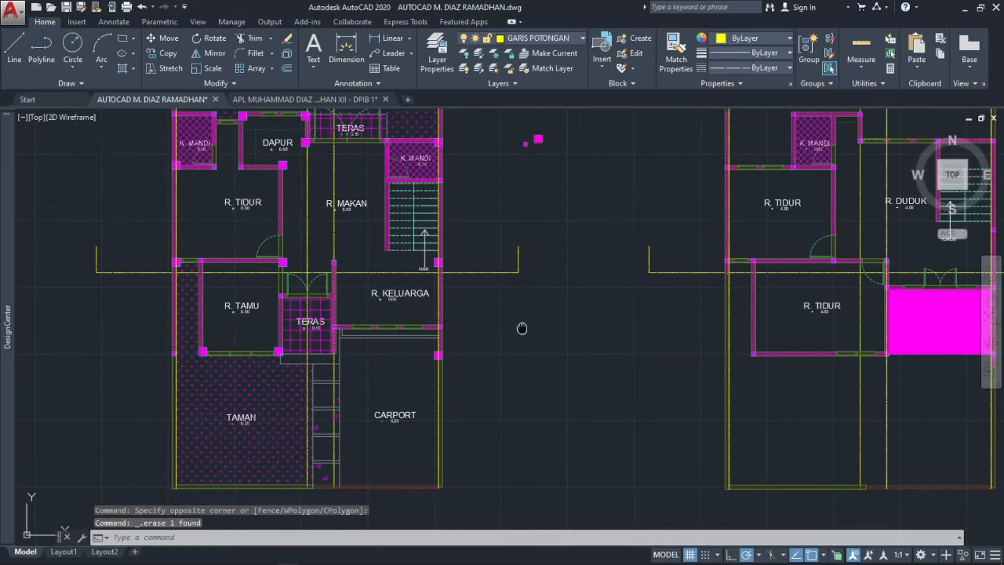
- Draw a horizontal construction line through the ground-floor plan's upper-right corner
middle_click_drag(521, 328, 586, 417)
mouse_move(567, 300)
middle_mouse_down()
mouse_move(594, 350)
mouse_move(608, 346)
middle_mouse_up()
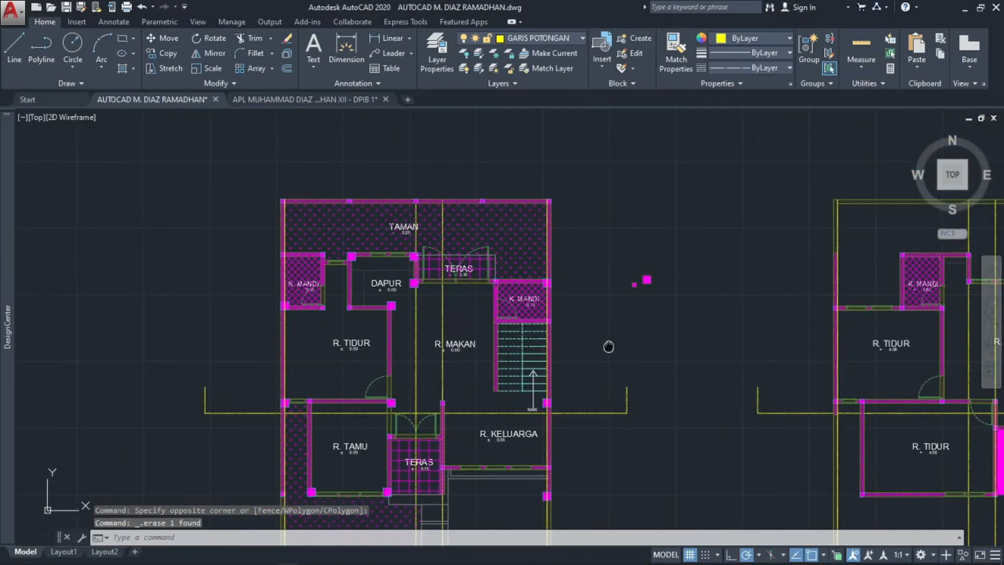
type("XL")
key("Return")
type("H")
key("Return")
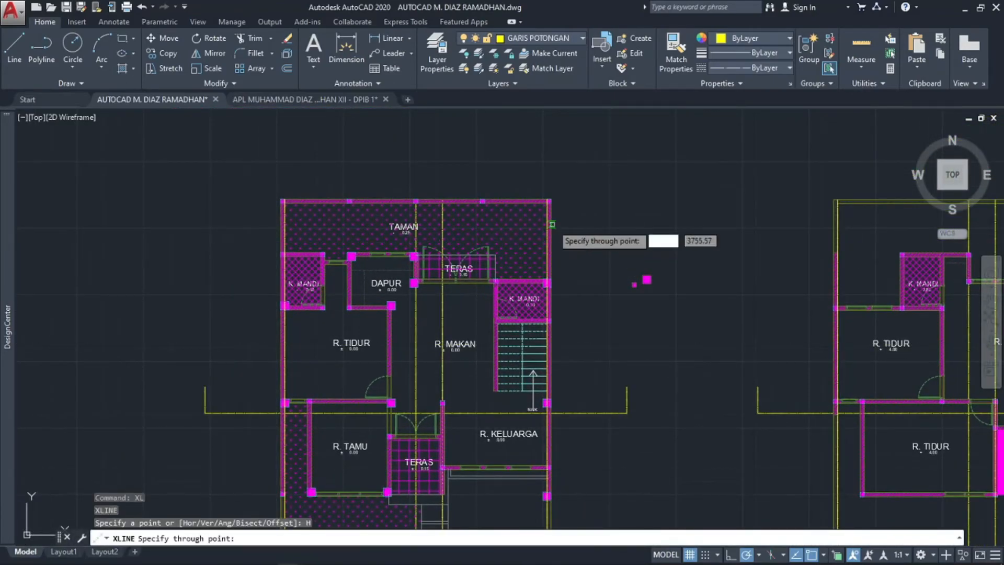
scroll(547, 201, "up", 6)
left_click(580, 212)
- Add a second horizontal construction line through the ground-floor plan's lower-right corner
scroll(566, 302, "down", 4)
middle_click_drag(566, 473, 591, 277)
scroll(596, 340, "up", 3)
scroll(580, 476, "up", 4)
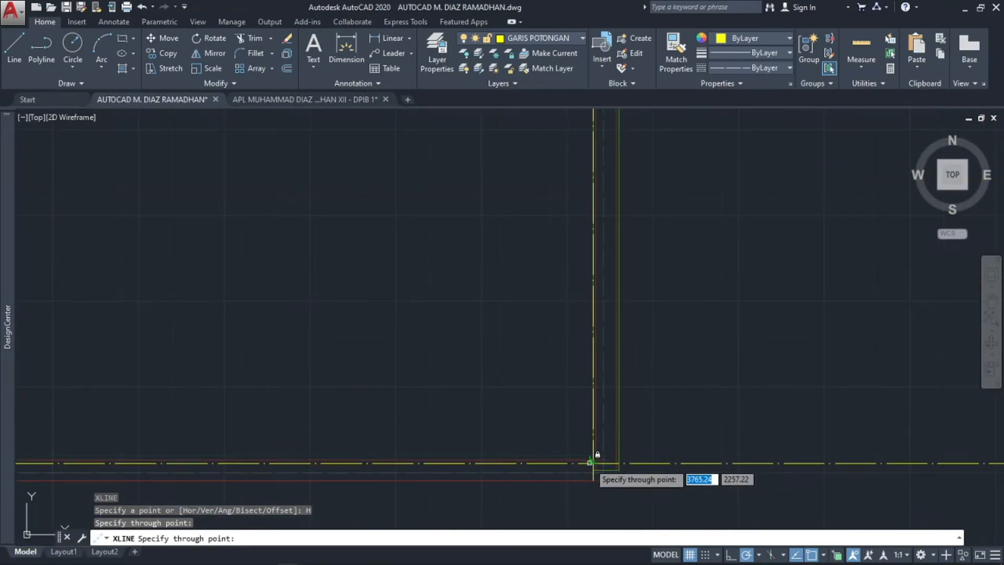
left_click(593, 460)
scroll(605, 437, "down", 4)
key("Escape")
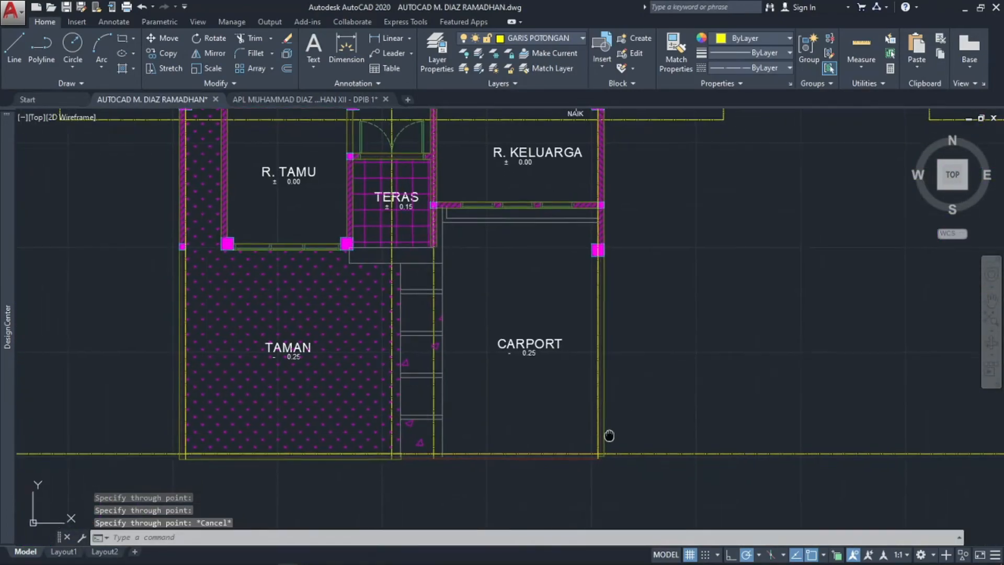
- Offset the horizontal construction line along the ground-floor plan's bottom wall by 300 downward
middle_click_drag(651, 454, 620, 402)
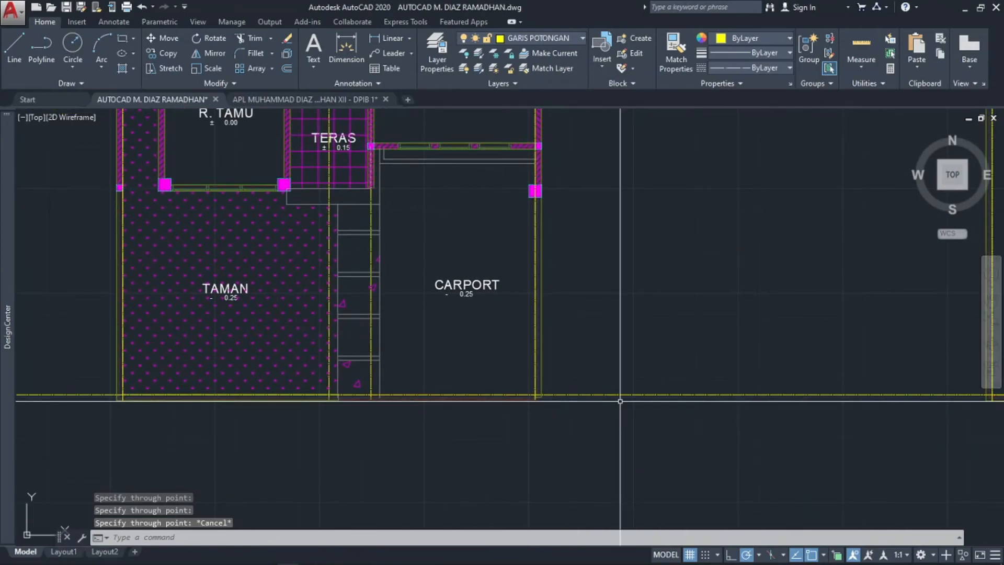
type("o")
key("Return")
type("300")
key("Return")
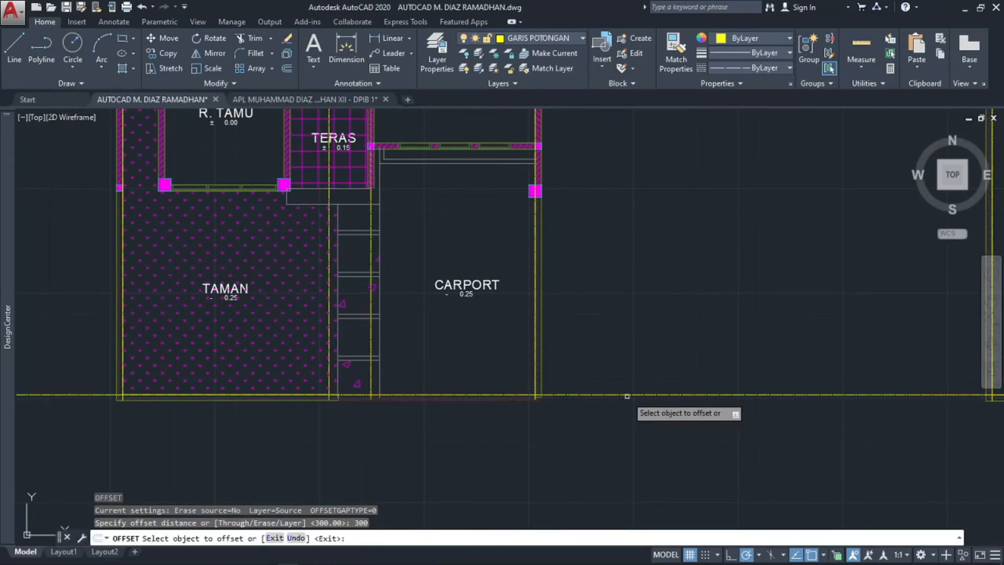
left_click(627, 396)
left_click(612, 454)
- Offset the horizontal construction line along the plans' top wall upward by the same 300 distance
scroll(615, 398, "down", 5)
left_click(640, 317)
left_click(640, 286)
key("Escape")
key("Escape")
key("Escape")
key("Escape")
- Extend the ground-floor plan's two inner vertical lines down to the lowest horizontal line, using both outer horizontal lines as boundaries
middle_click_drag(625, 324, 611, 330)
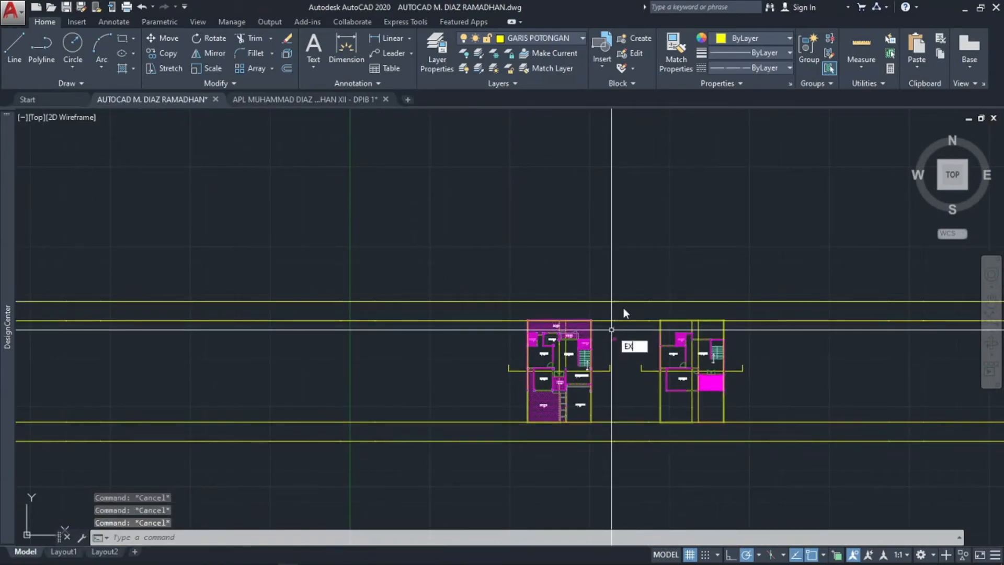
key("Return")
left_click(639, 283)
left_click(628, 312)
left_click(630, 428)
left_click(624, 451)
key("Return")
scroll(575, 428, "up", 2)
scroll(572, 427, "up", 3)
scroll(545, 392, "up", 3)
left_click(521, 380)
left_click(448, 408)
left_click(341, 373)
left_click(307, 362)
- Extend the ground-floor plan's two inner vertical lines up to the topmost horizontal construction line
scroll(365, 349, "down", 7)
scroll(428, 283, "up", 4)
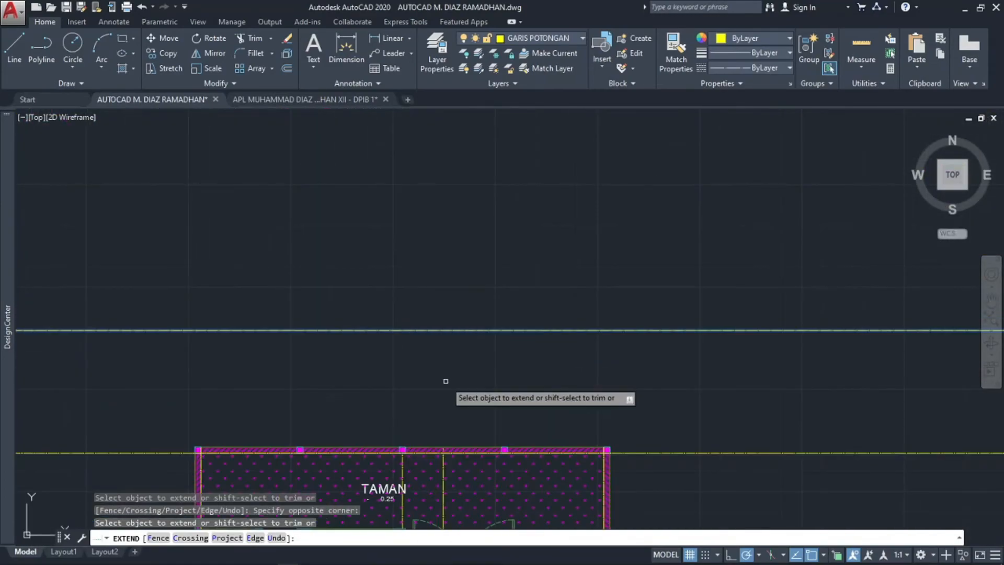
scroll(445, 379, "up", 6)
left_click(482, 416)
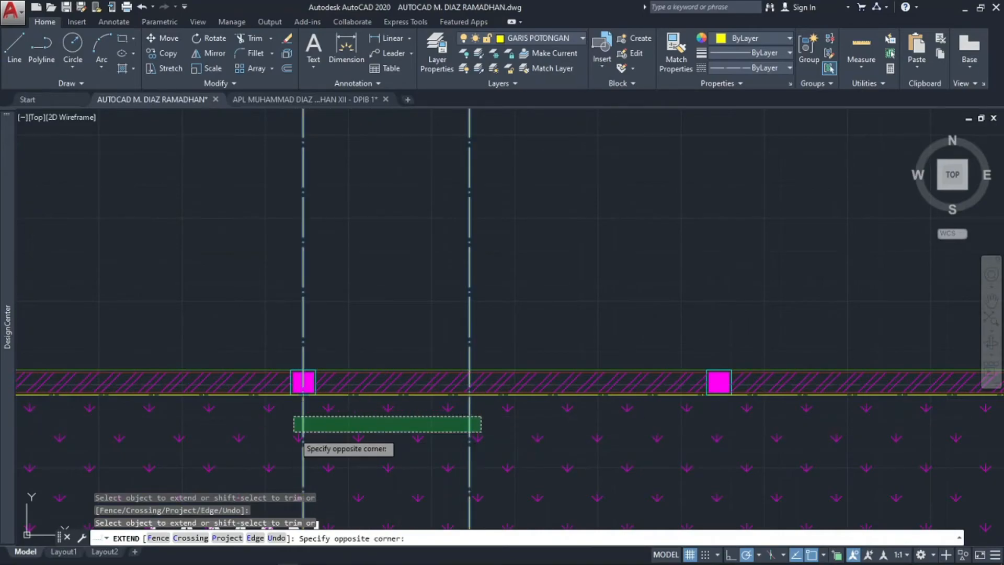
scroll(366, 408, "down", 8)
key("Escape")
scroll(500, 268, "up", 2)
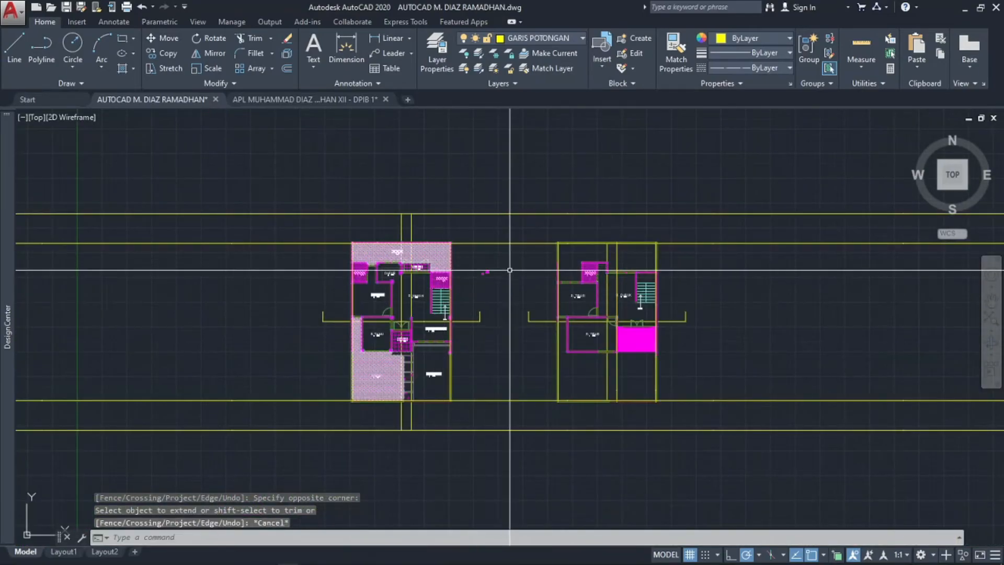
type("EX")
key("Return")
left_click(624, 253)
left_click(601, 255)
key("Escape")
key("Escape")
- Extend the upper-floor plan's two inner vertical lines up and down to the outermost horizontal construction lines
type("EX")
key("Return")
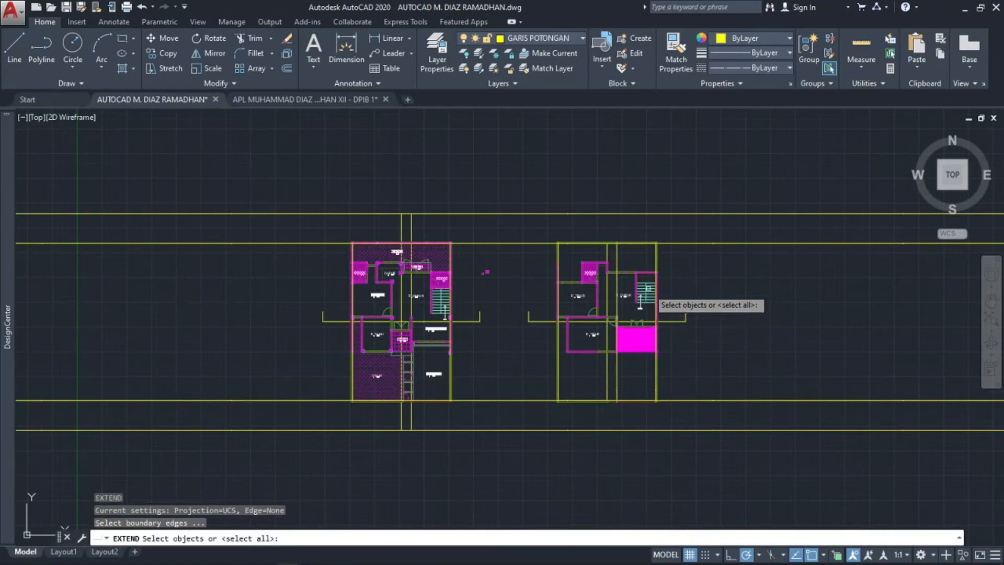
key("Return")
left_click(624, 253)
left_click(601, 255)
left_click(615, 372)
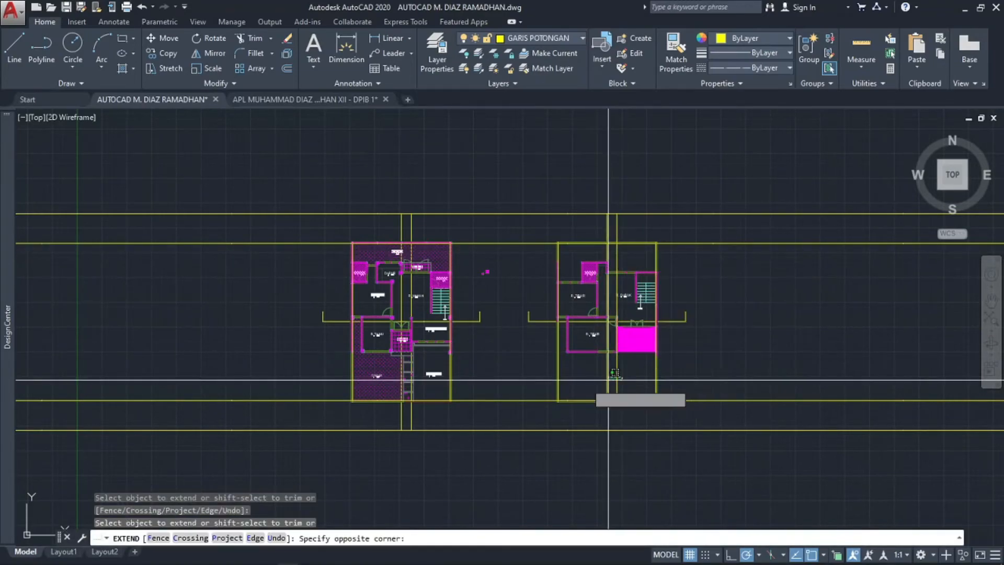
left_click(608, 379)
key("Escape")
key("Escape")
- Trim the horizontal construction lines on the outer sides of both plans and in the gap between them
type("TR")
key("Return")
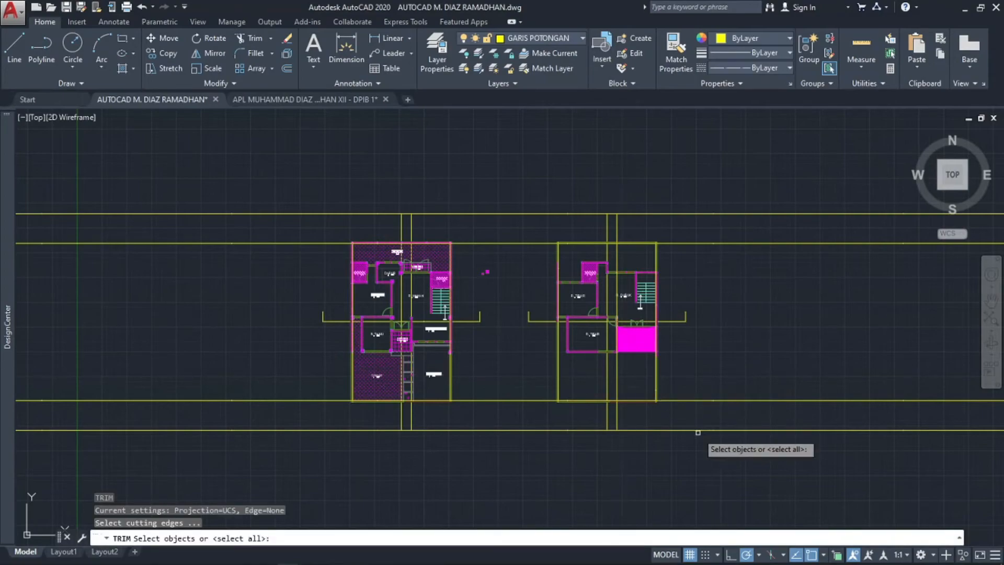
key("Return")
left_click(731, 448)
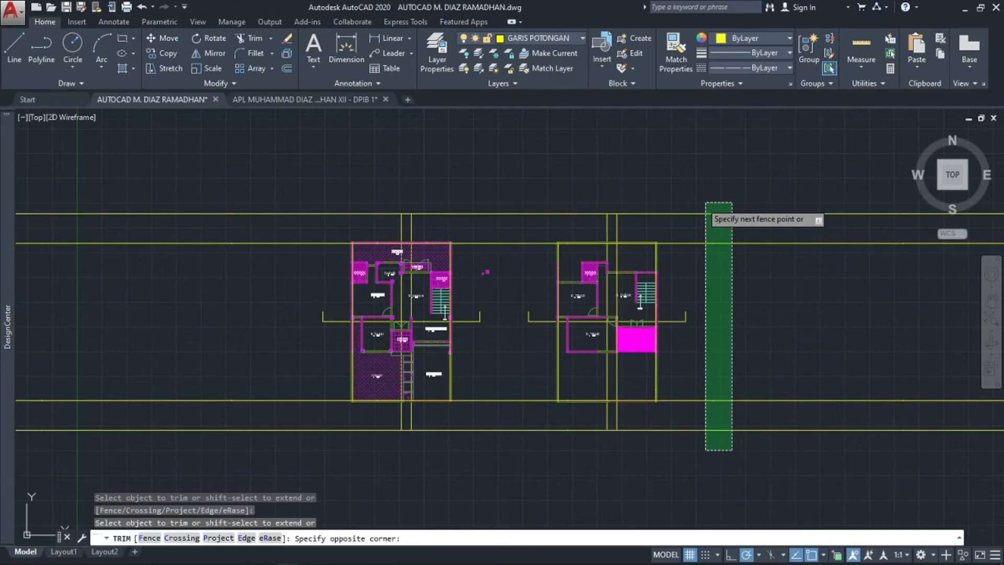
left_click(703, 208)
left_click_drag(287, 201, 285, 444)
left_click_drag(495, 459, 495, 202)
key("Escape")
- Delete the right one of the two inner vertical lines on both plans, leaving the short end ticks
scroll(618, 214, "up", 3)
left_click(633, 201)
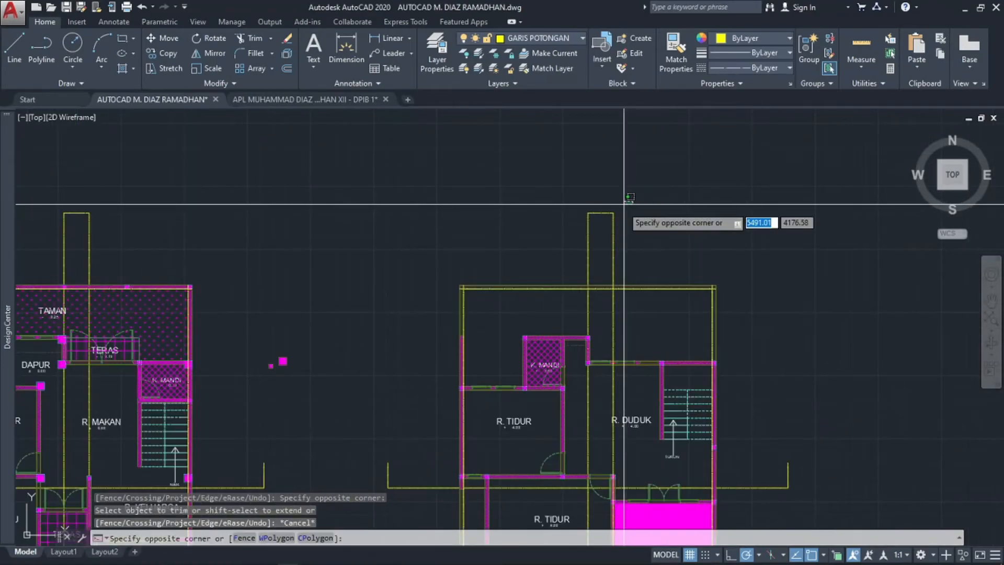
left_click(623, 242)
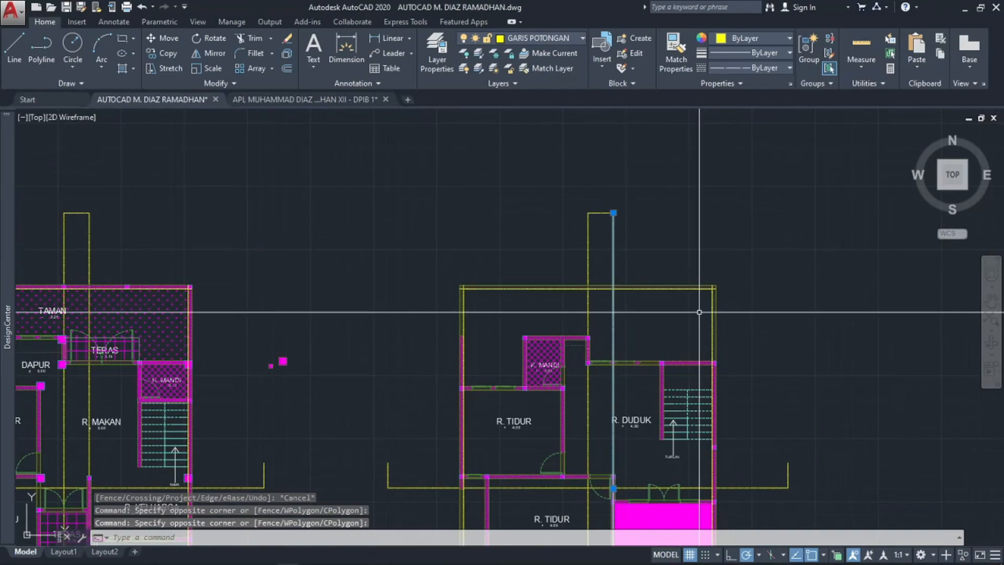
key("Delete")
scroll(687, 203, "down", 4)
scroll(661, 381, "up", 2)
scroll(325, 337, "up", 3)
left_click(325, 336)
scroll(303, 345, "down", 5)
key("Escape")
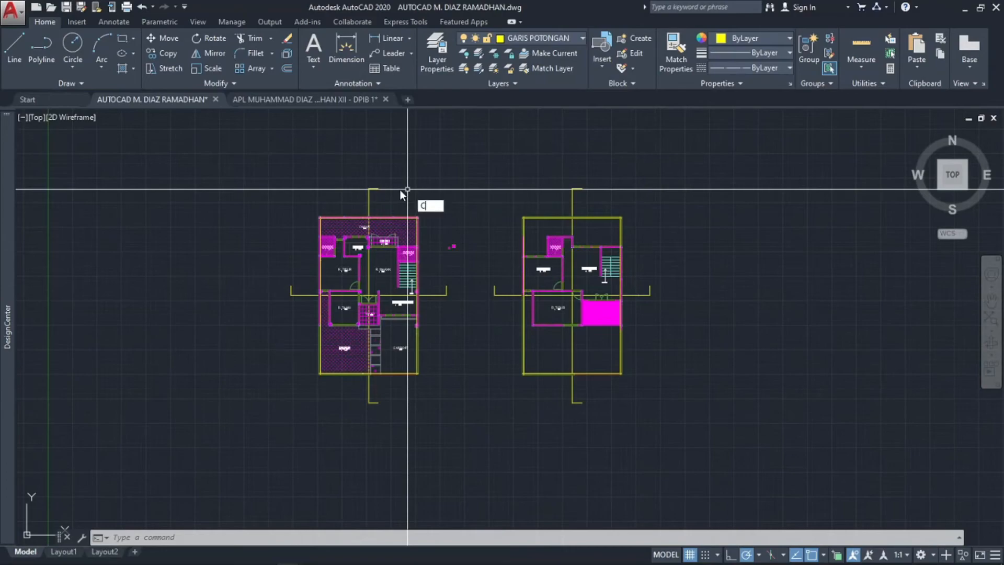
- Draw a circle of radius 50 beside the upper end tick of the ground-floor plan's vertical section line
key("Return")
scroll(407, 189, "up", 6)
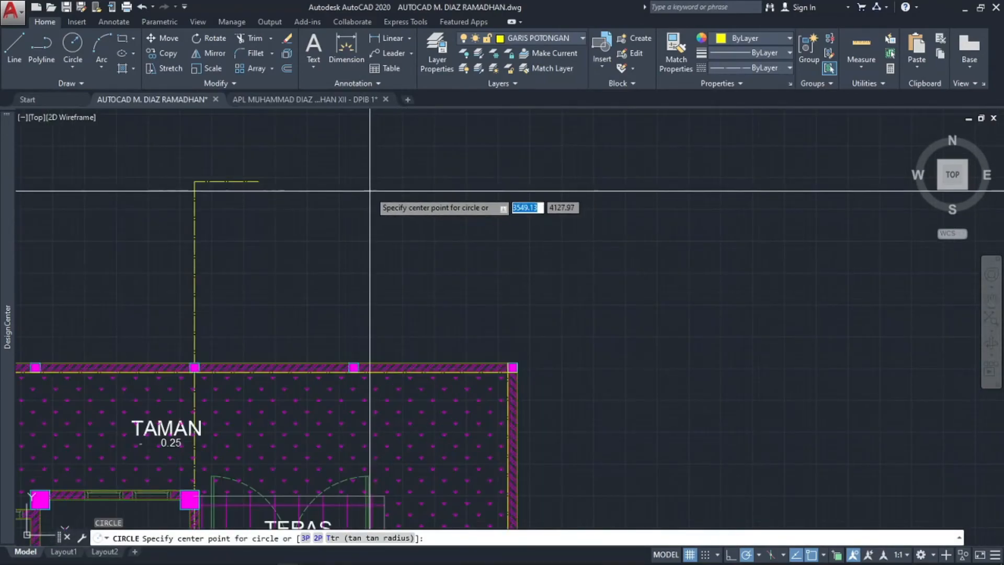
left_click(351, 169)
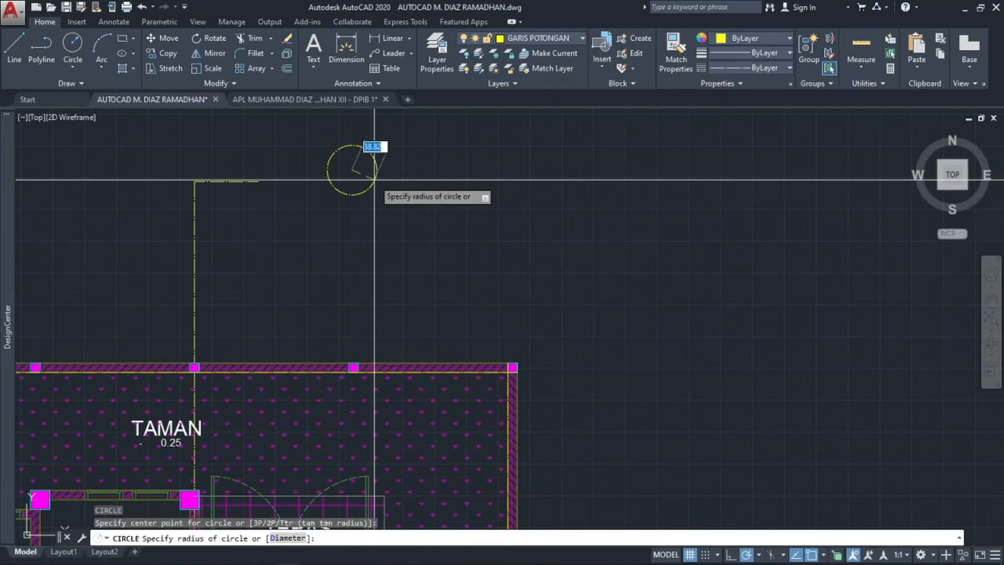
key("Return")
- Move the circle by its left quadrant onto the free end of the section line's upper tick
left_click(404, 163)
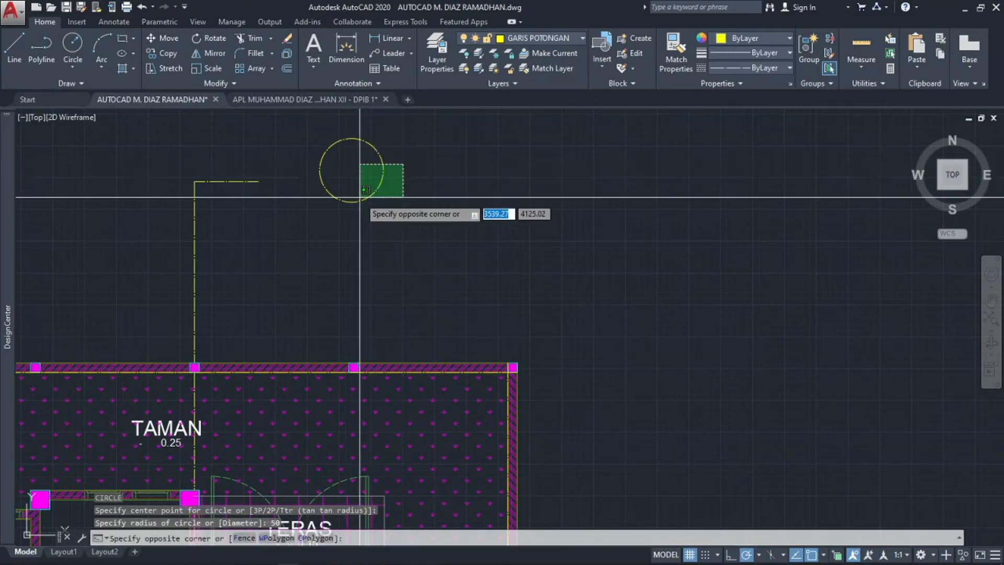
left_click(345, 214)
type("m")
key("Return")
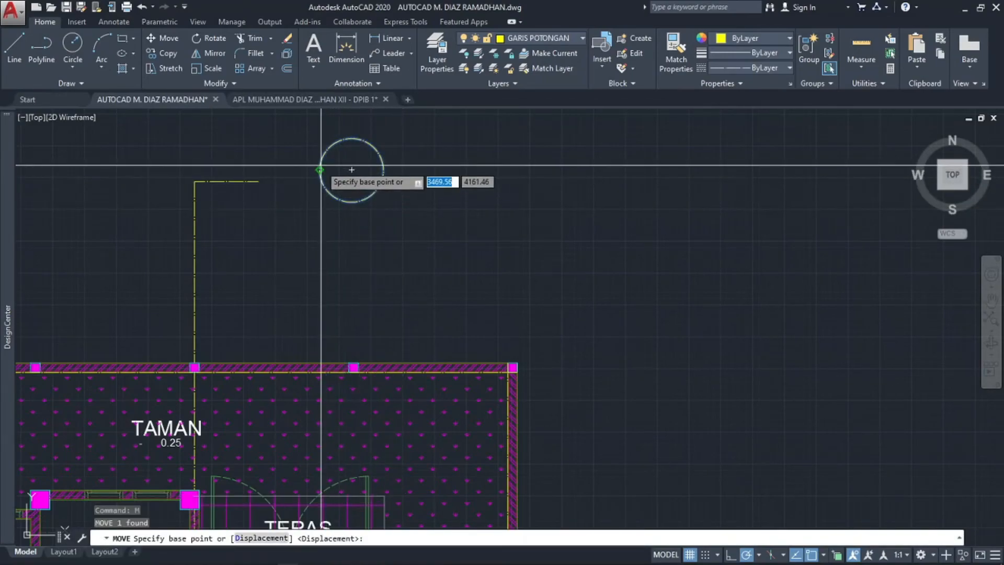
left_click(320, 169)
left_click(259, 182)
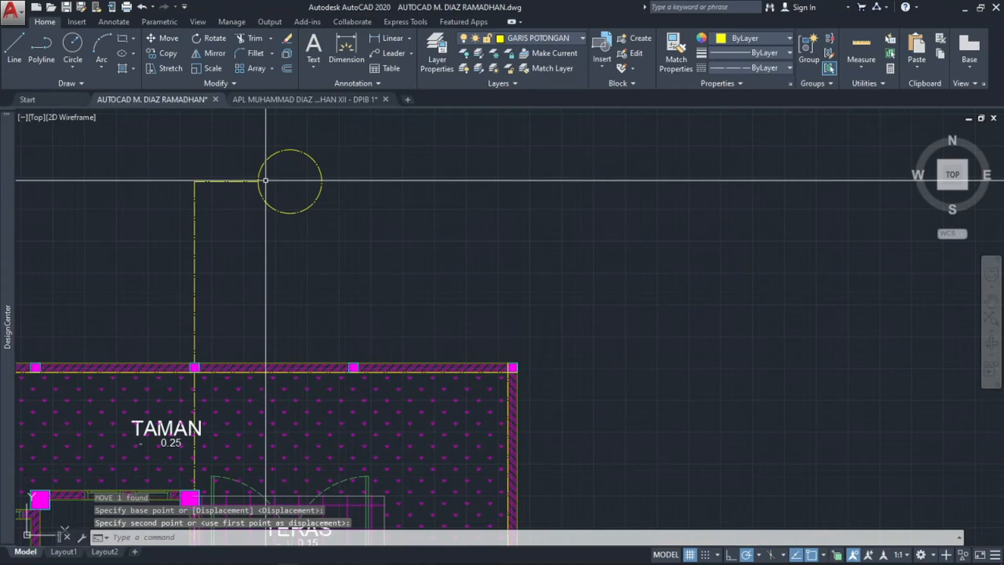
- Draw a vertical diameter line from the circle's top quadrant to its bottom quadrant
type("l")
key("Return")
left_click(289, 150)
left_click(289, 213)
key("Escape")
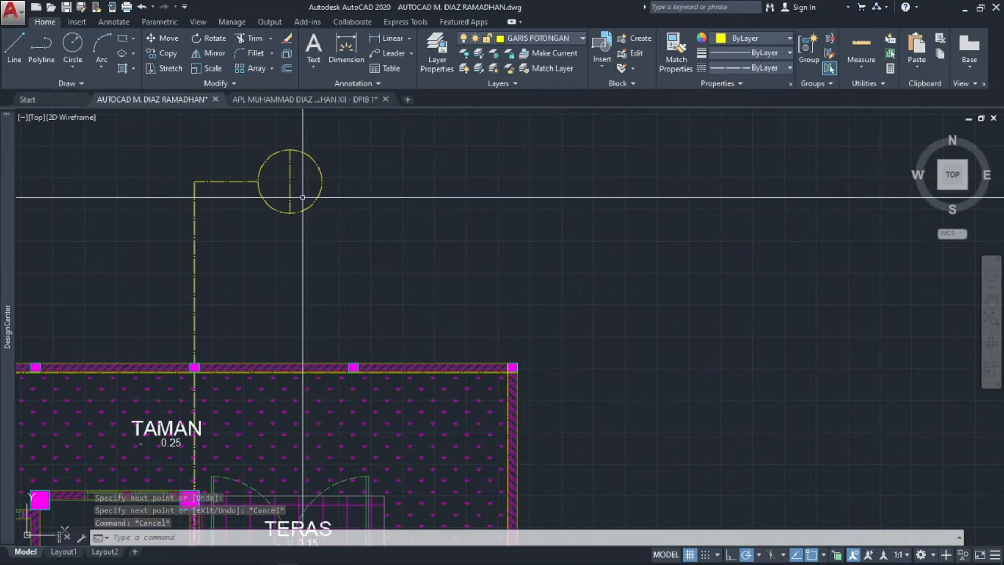
- Stretch the diameter line's lower end 50 downward past the circle and pull it back up by 15
left_click(290, 209)
left_click(291, 211)
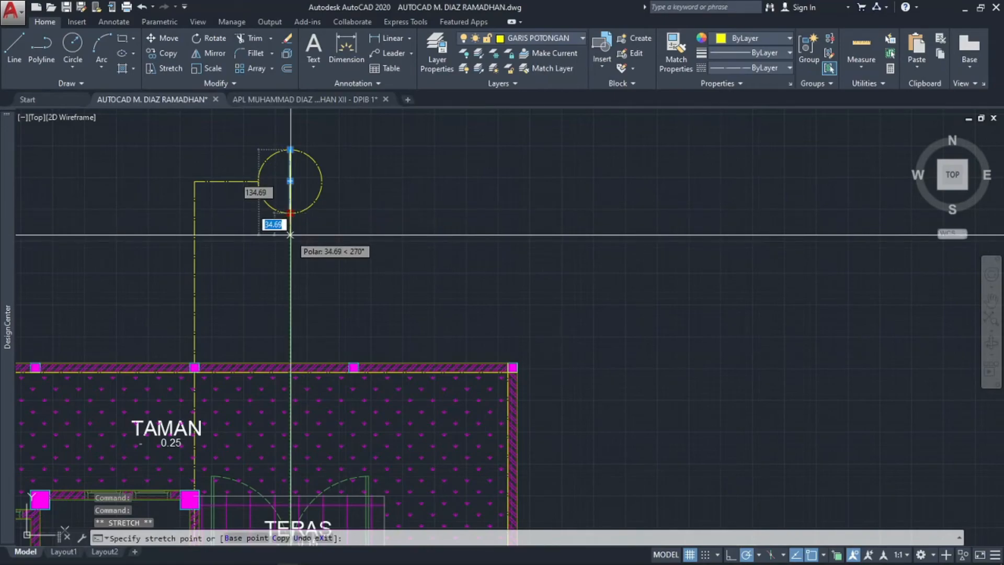
type("50")
key("Return")
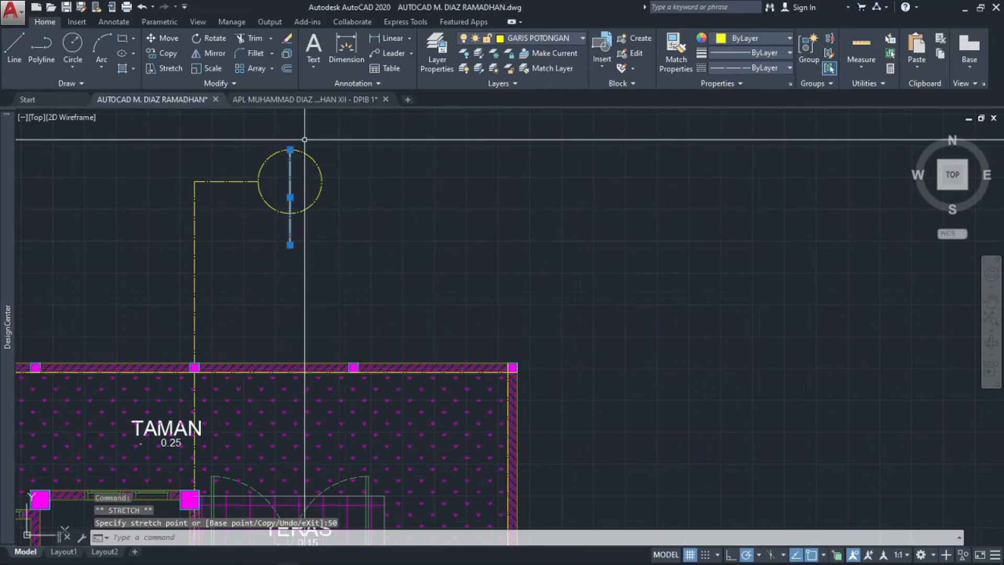
left_click(290, 244)
type("15")
key("Return")
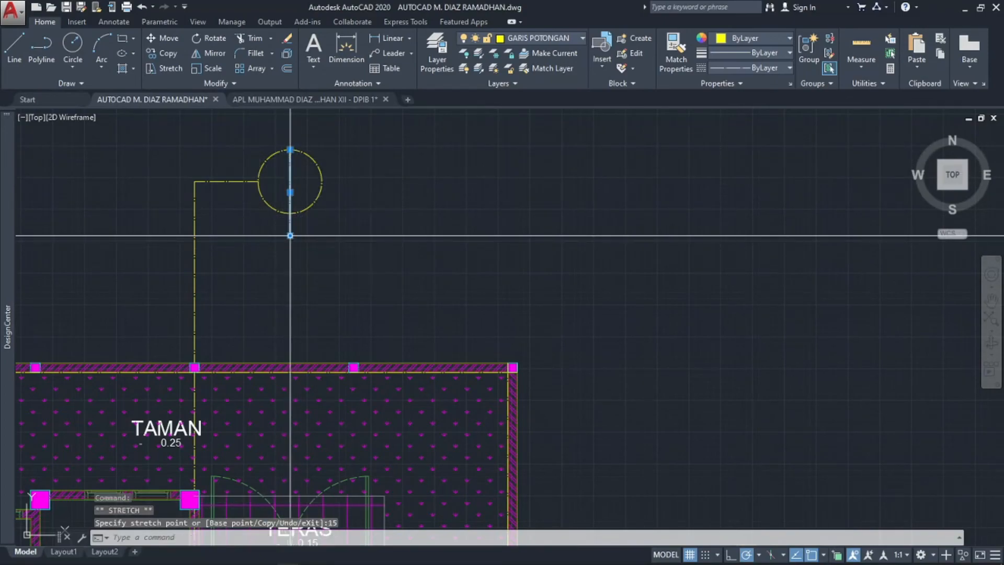
- Stretch the diameter line's upper end 35 above the circle and draw a horizontal line 35 long from the circle's centre towards the right
left_click(290, 150)
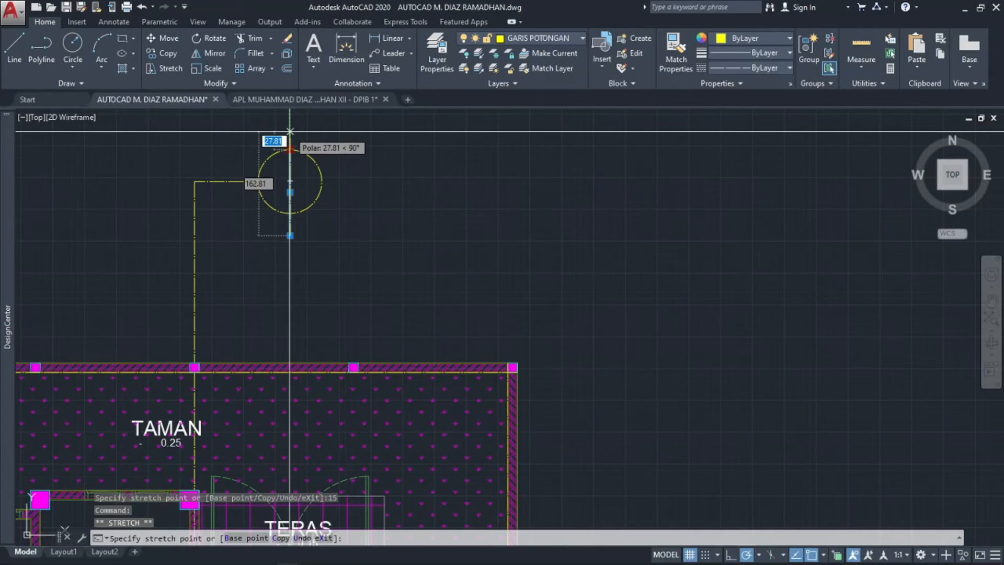
middle_click_drag(301, 173, 298, 188)
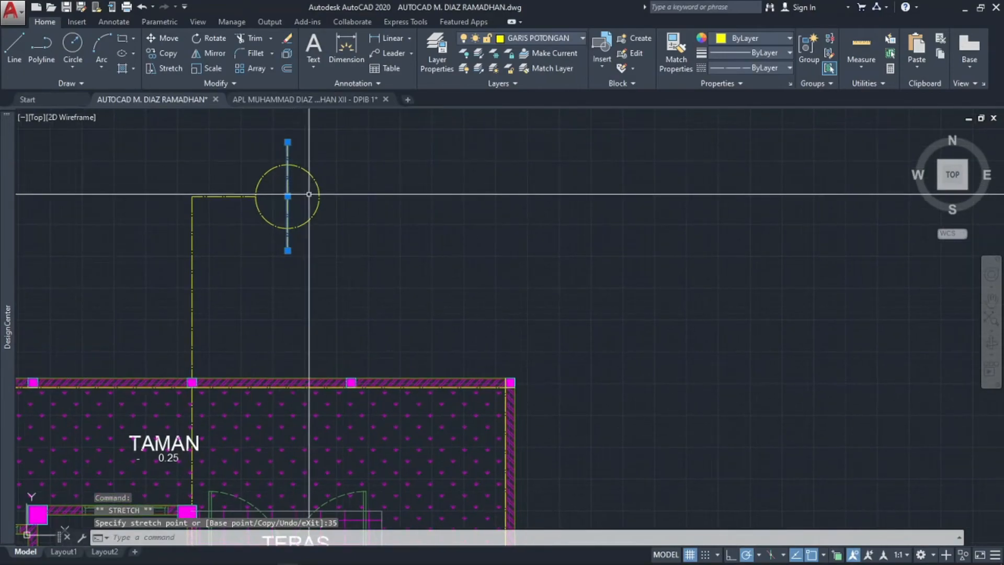
type("l")
key("Return")
left_click(287, 197)
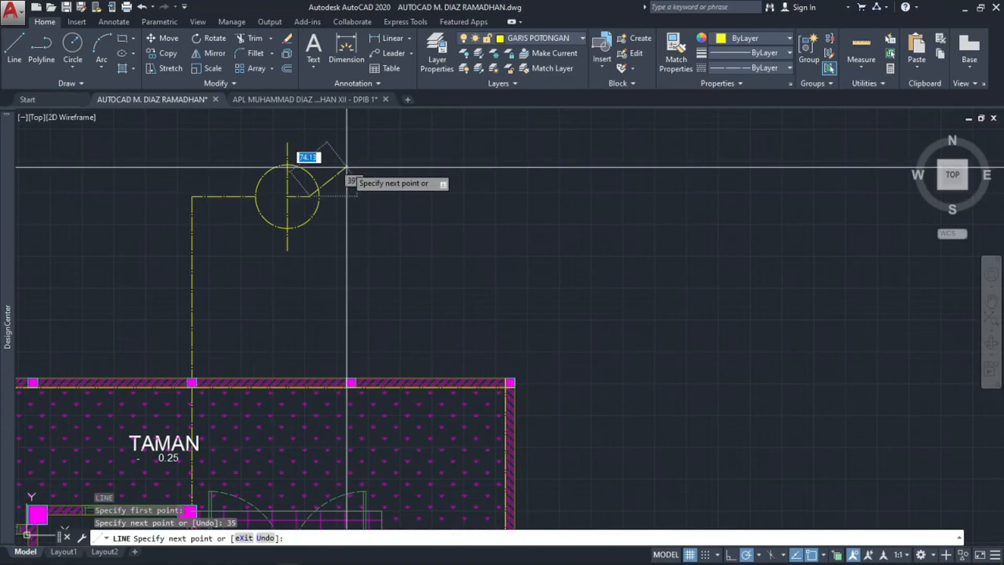
key("Escape")
- Stretch the free end of the horizontal centre line 15 to the right, then another 35 beyond the circle
left_click(309, 195)
left_click(287, 197)
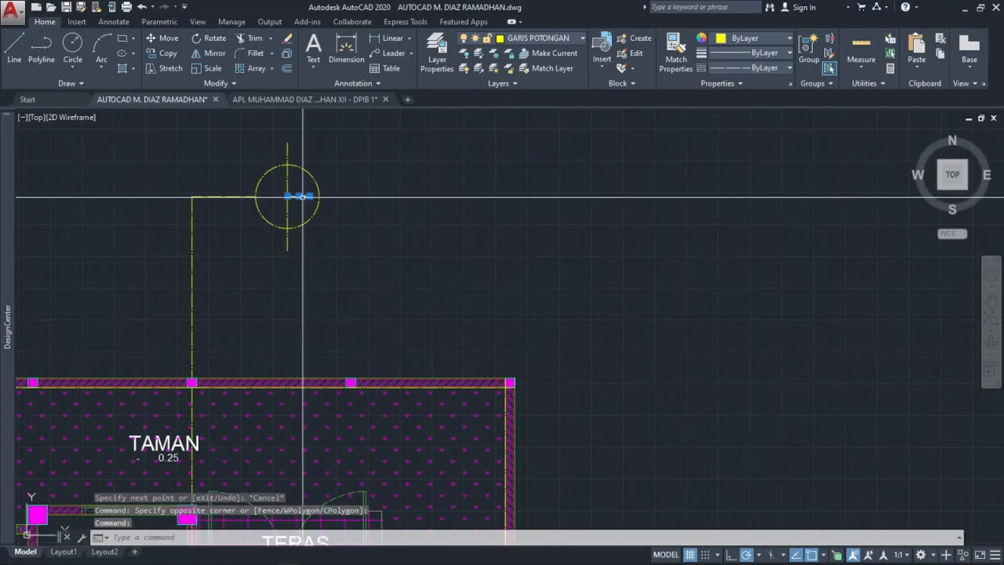
left_click(310, 196)
type("1")
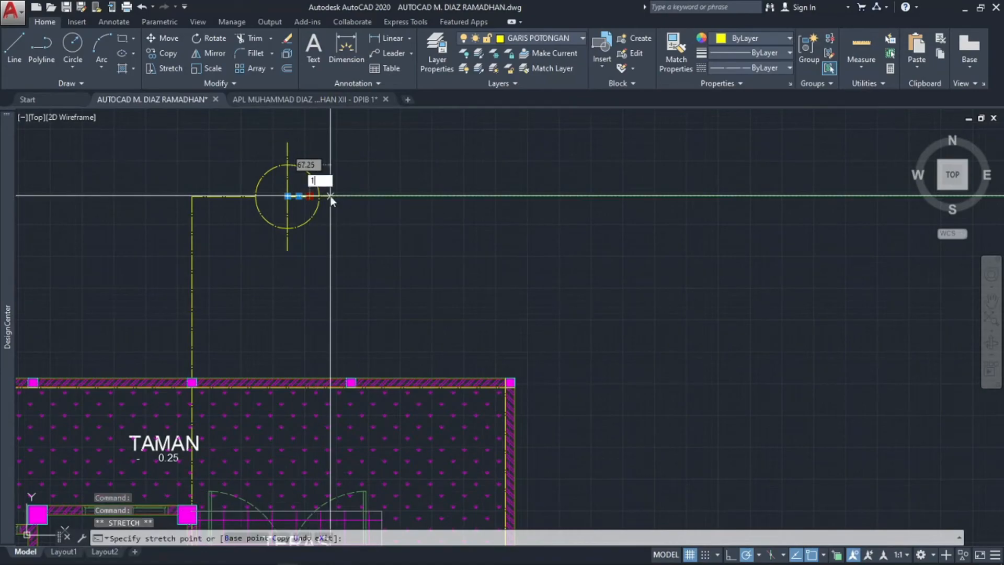
type("5")
key("Return")
left_click(320, 196)
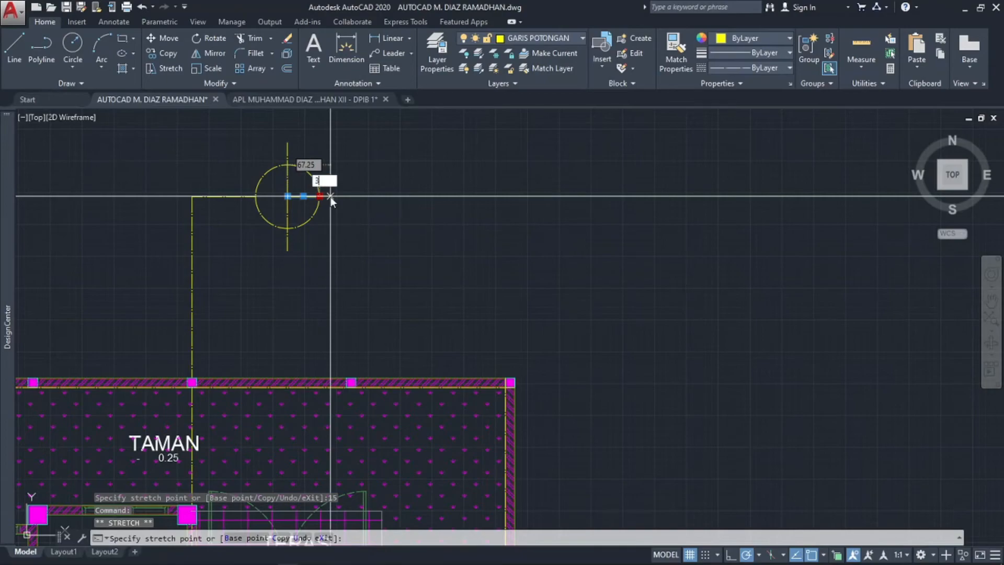
type("35")
key("Return")
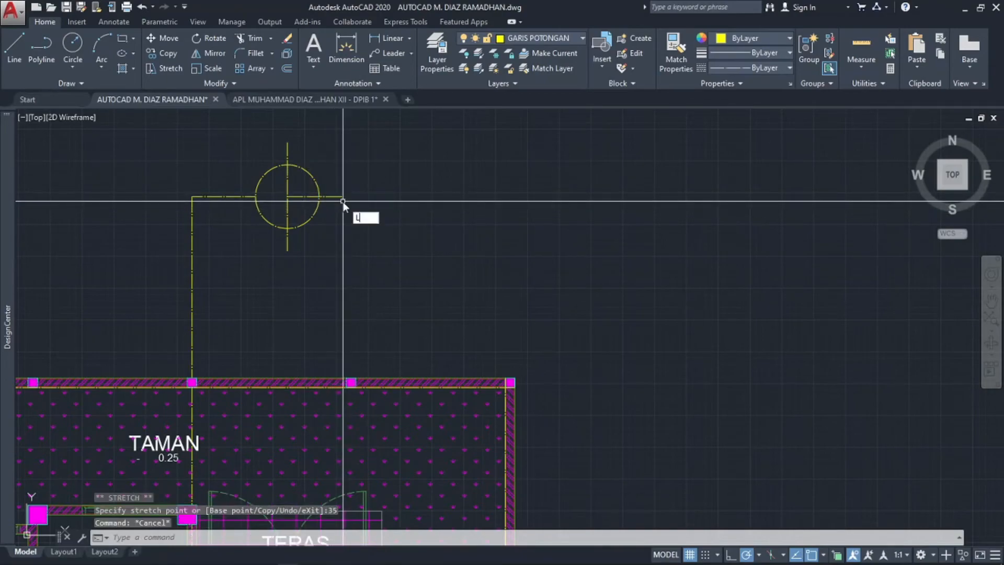
- Draw two slanted lines from the horizontal line's outer end to the upper and lower ends of the vertical line, forming a triangle
type("l")
key("Return")
left_click(342, 197)
left_click(287, 143)
key("Escape")
key("Return")
left_click(342, 197)
left_click(287, 250)
key("Escape")
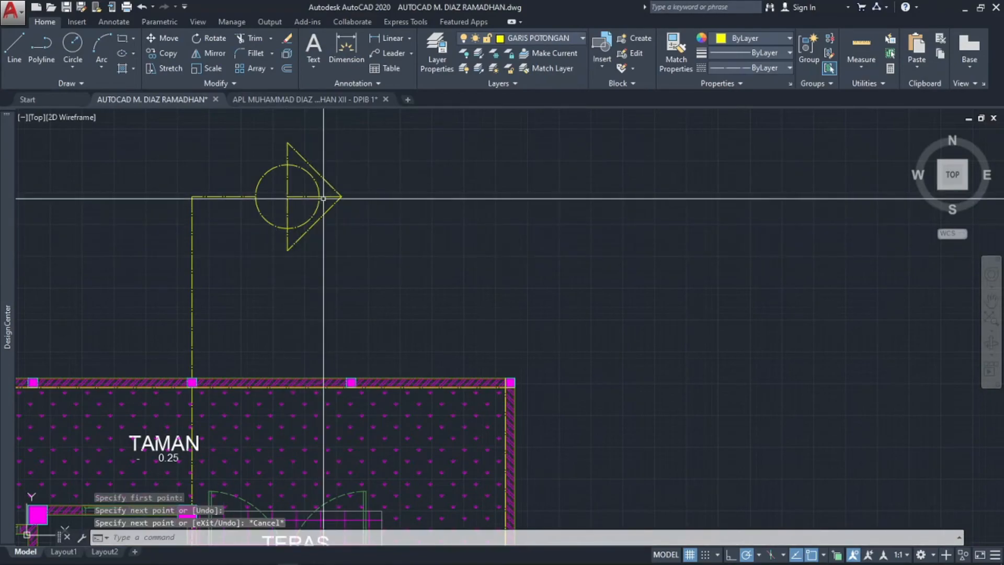
- Delete the horizontal construction line between the circle's centre and the triangle's tip
scroll(323, 202, "up", 4)
left_click(331, 184)
left_click(324, 201)
key("Delete")
middle_click_drag(329, 179, 366, 283)
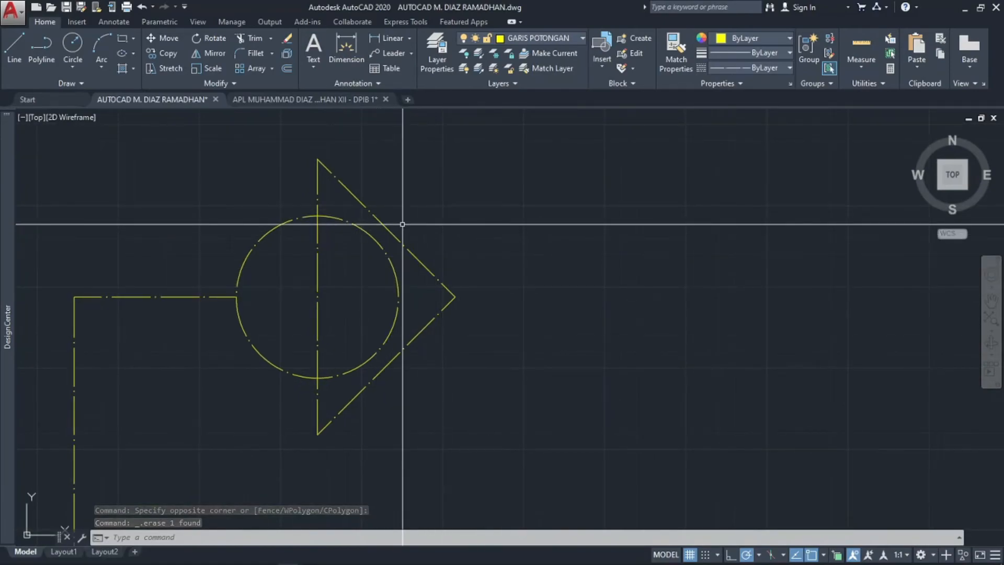
- Fill the area between the circle and the triangle with a SOLID hatch
key("Return")
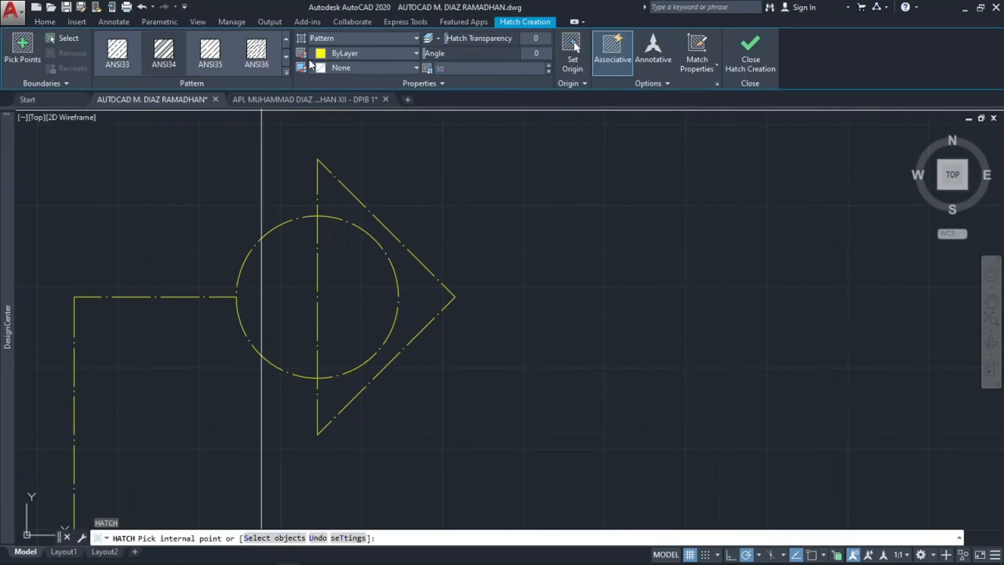
left_click(286, 72)
left_click(120, 60)
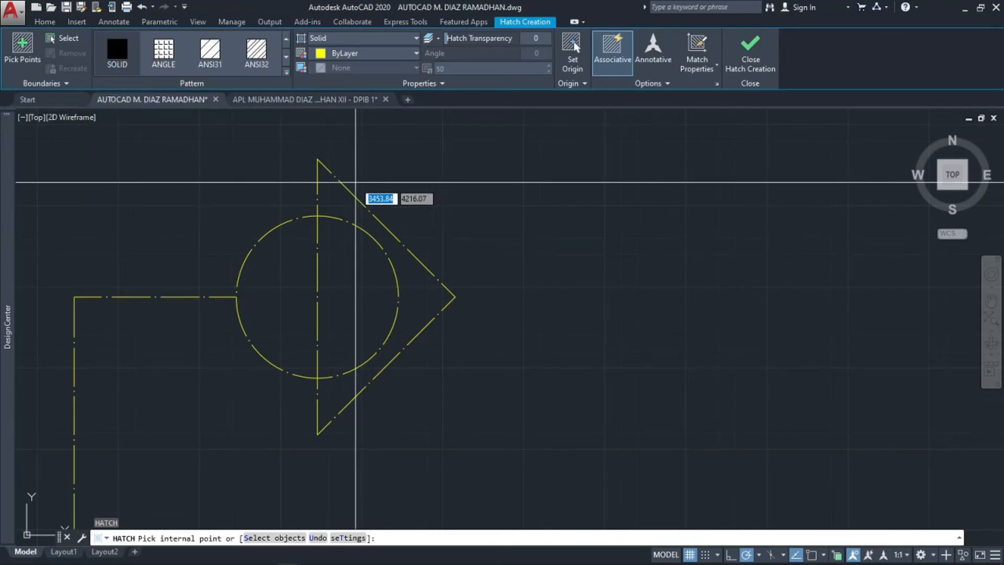
left_click(337, 201)
key("Escape")
scroll(405, 253, "down", 6)
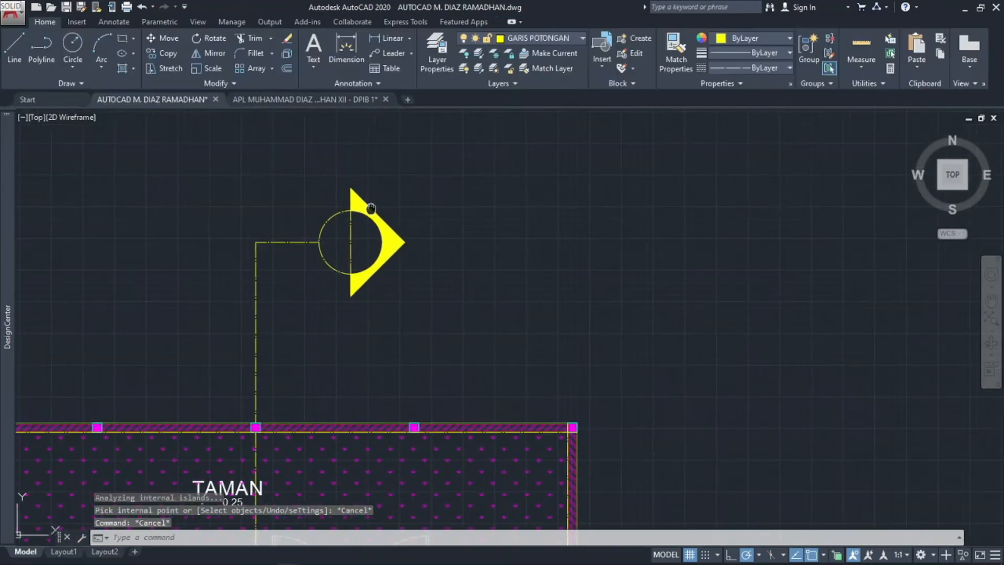
- Copy the R. KELUARGA room label onto the section marker above the ground-floor plan
scroll(405, 253, "up", 6)
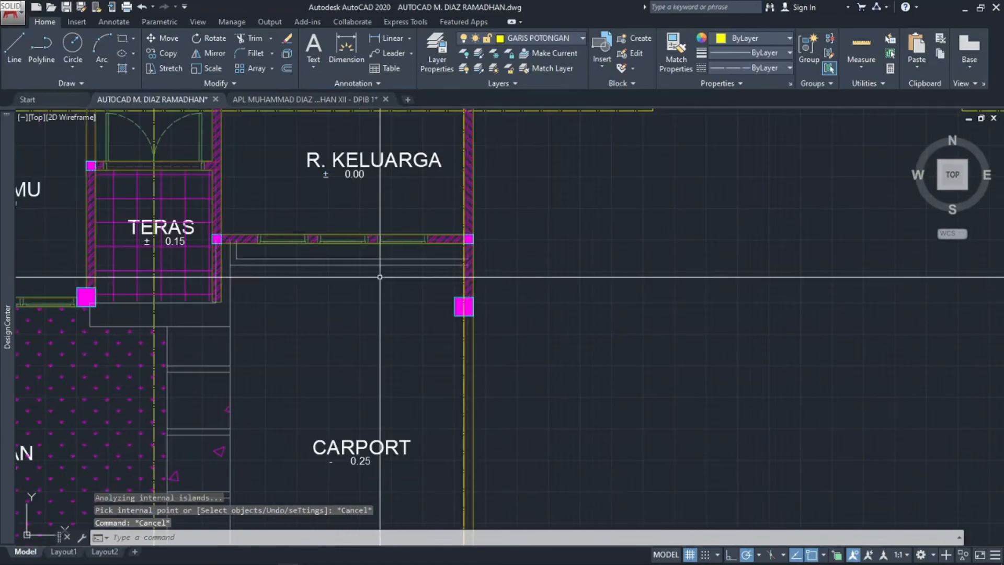
left_click(394, 238)
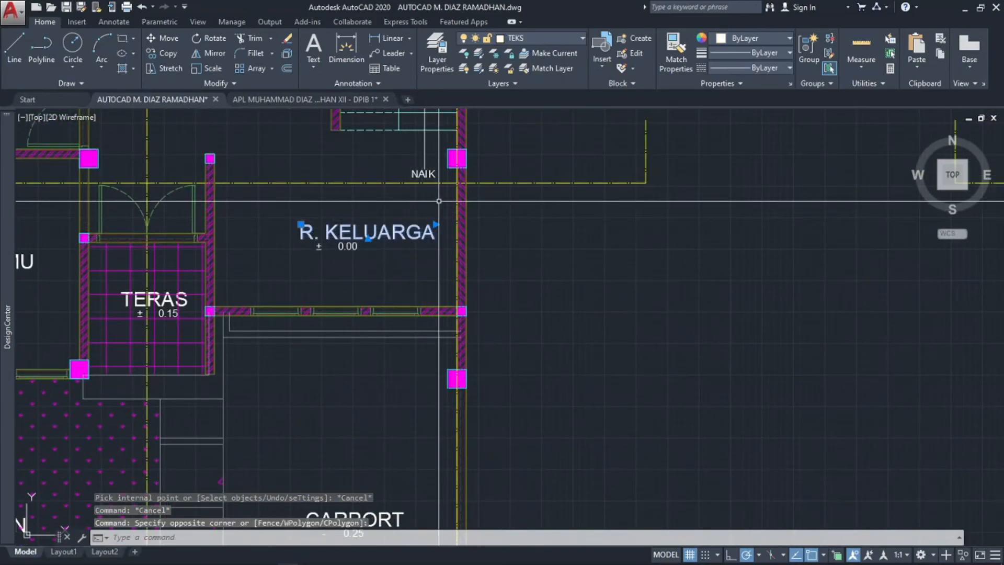
type("co")
key("space")
left_click(391, 265)
scroll(437, 361, "down", 8)
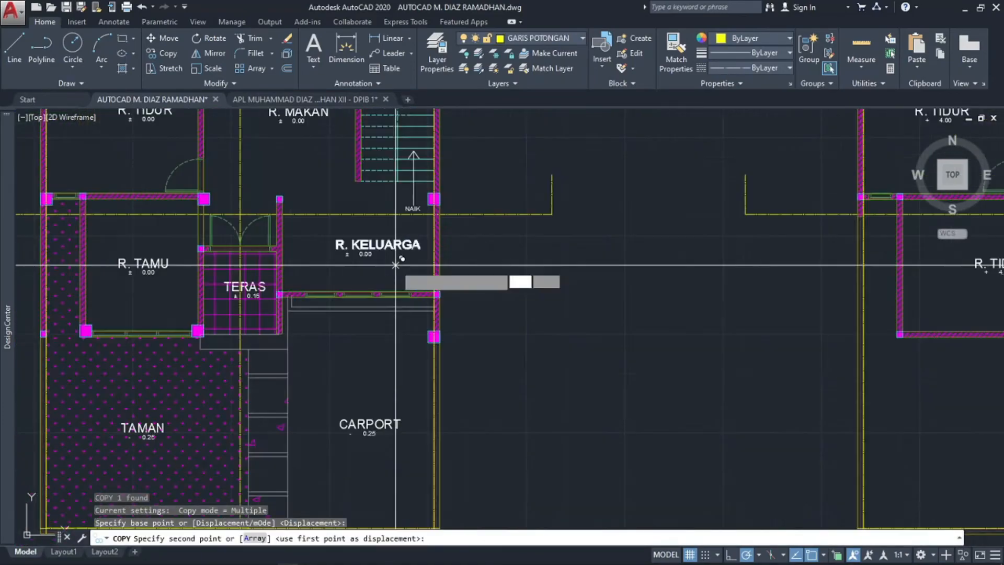
scroll(425, 236, "up", 8)
left_click(401, 241)
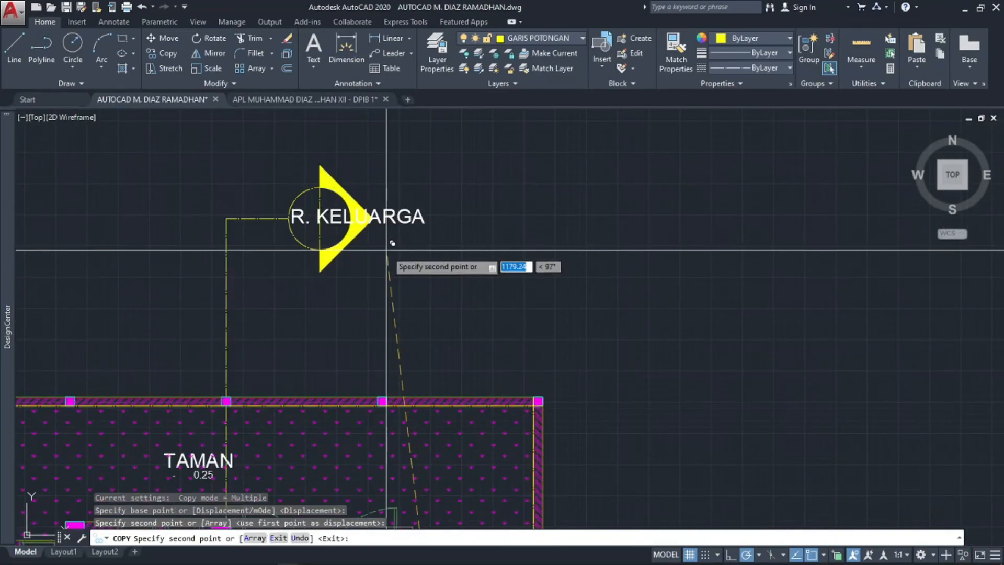
key("Escape")
- Change the copied room label on the section marker to B
scroll(406, 217, "up", 3)
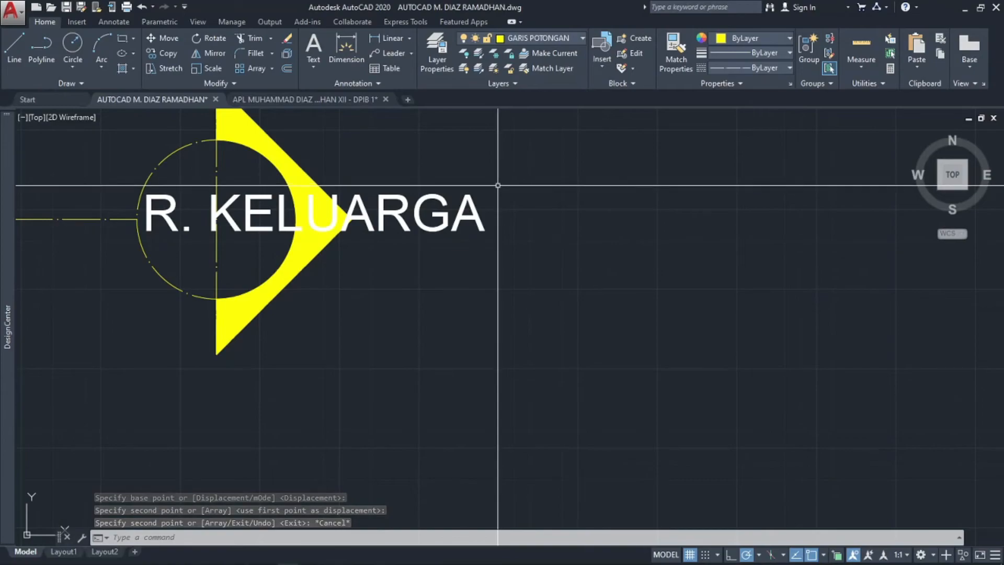
left_click(501, 175)
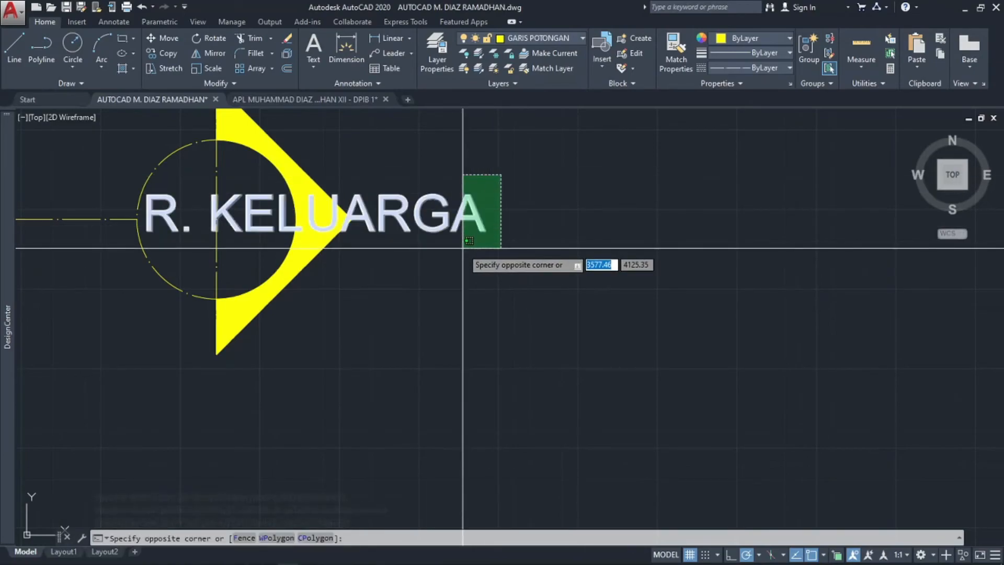
left_click(469, 240)
double_click(483, 224)
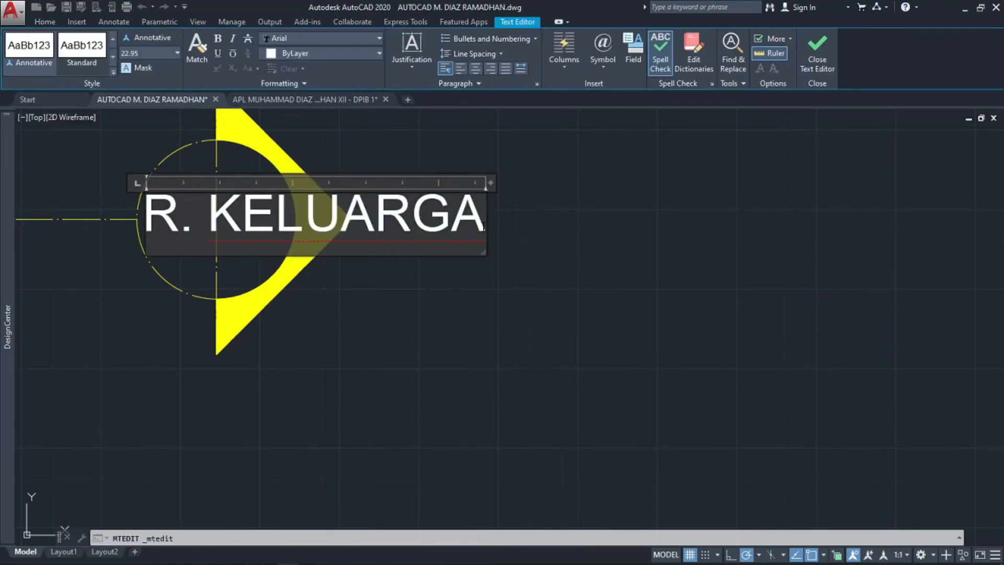
double_click(484, 226)
key("BackSpace")
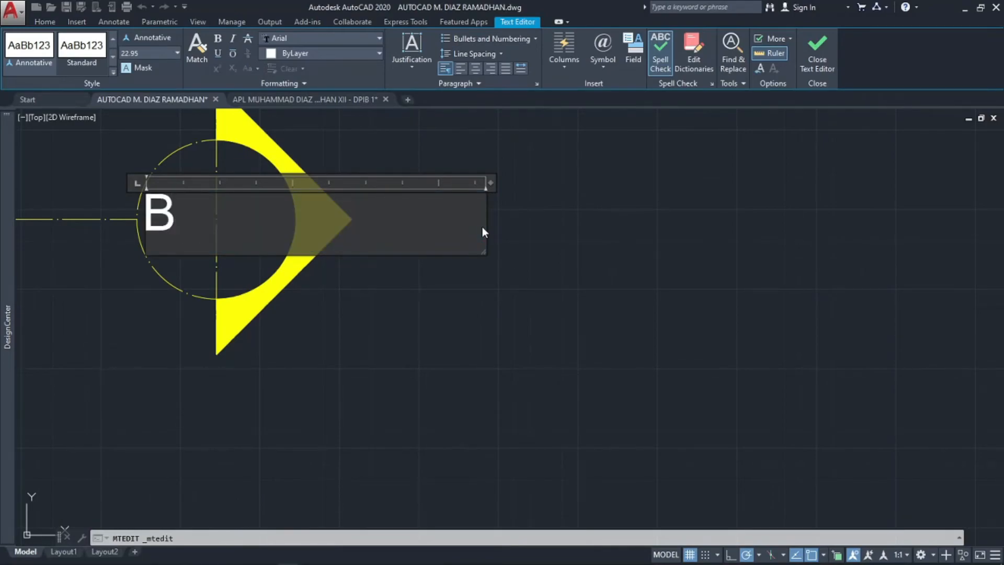
left_click(635, 226)
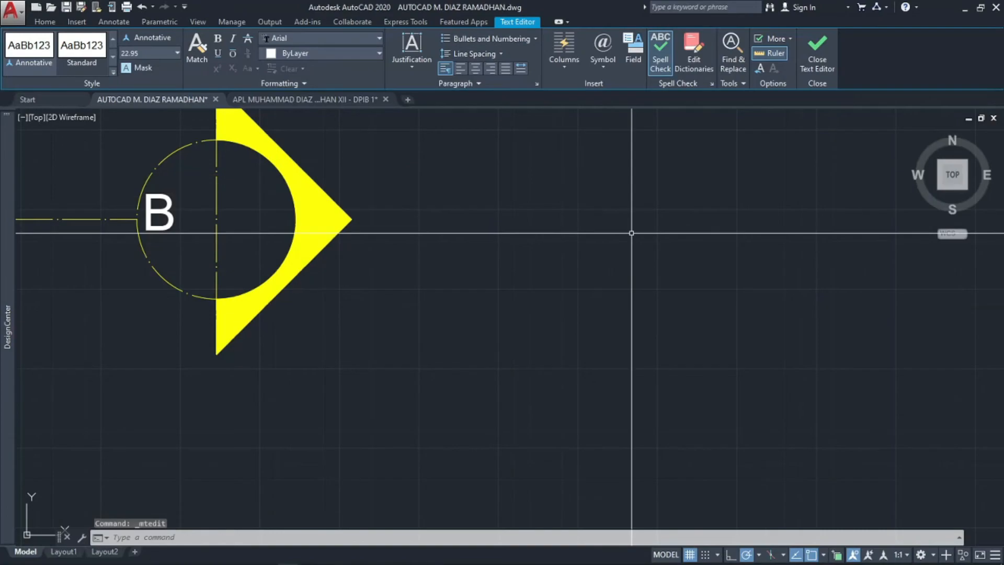
- Move the letter B into the right half of the marker circle
scroll(188, 196, "up", 4)
left_click(173, 183)
left_click(137, 258)
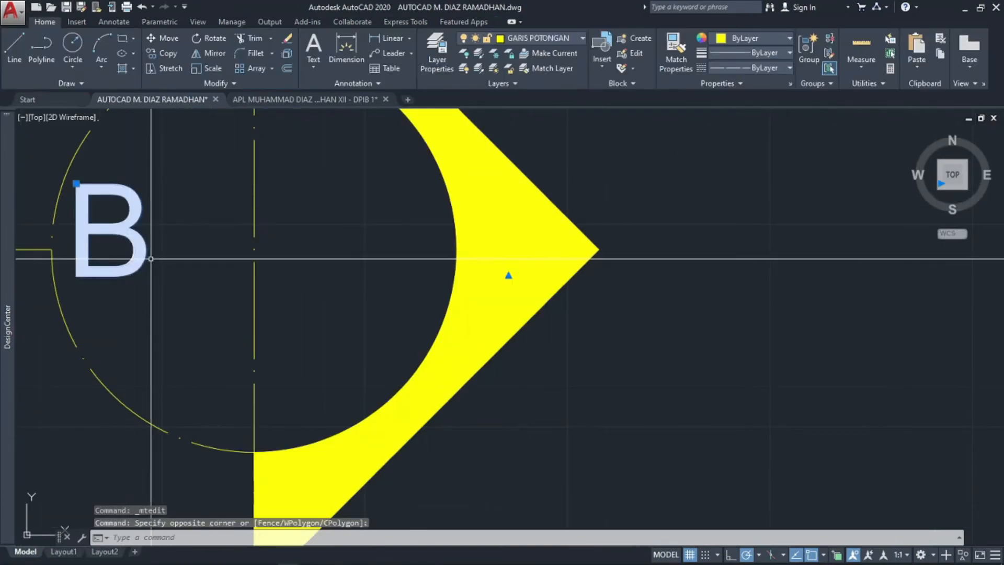
type("m")
key("space")
left_click(189, 237)
left_click(418, 223)
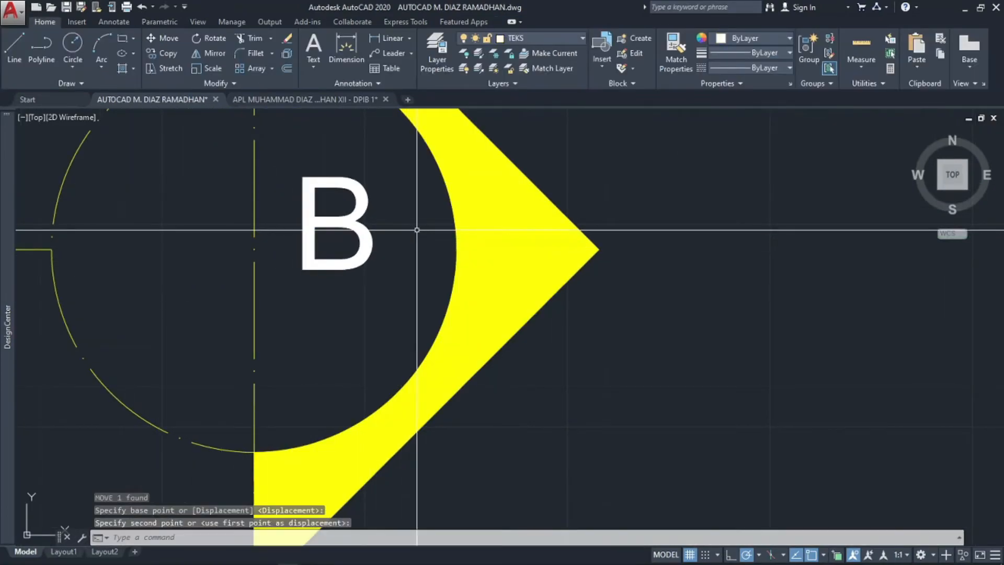
key("Escape")
- Copy the letter B into the left half of the marker circle, centred on the section line's height
scroll(290, 261, "down", 2)
left_click(305, 253)
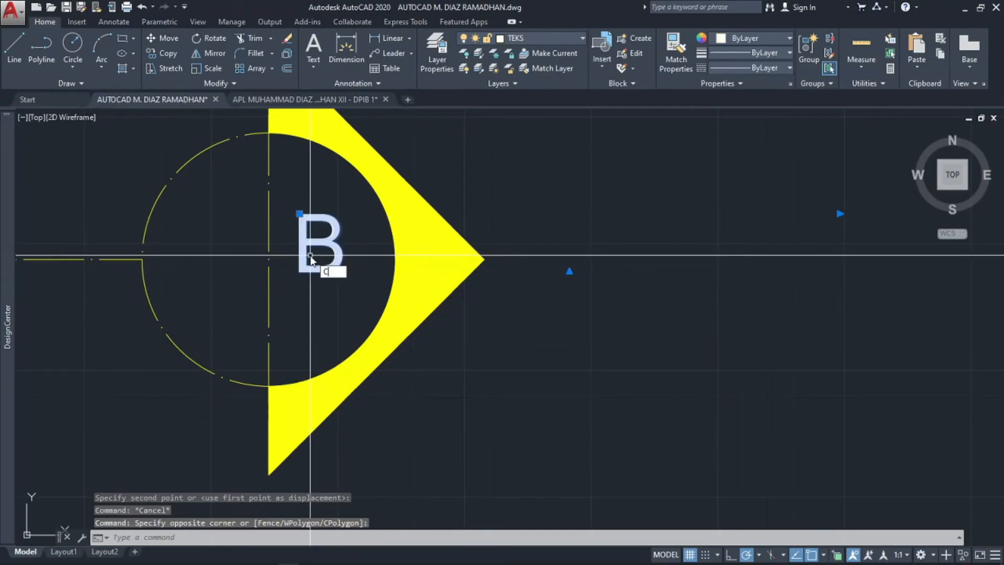
type("co")
key("space")
left_click(353, 245)
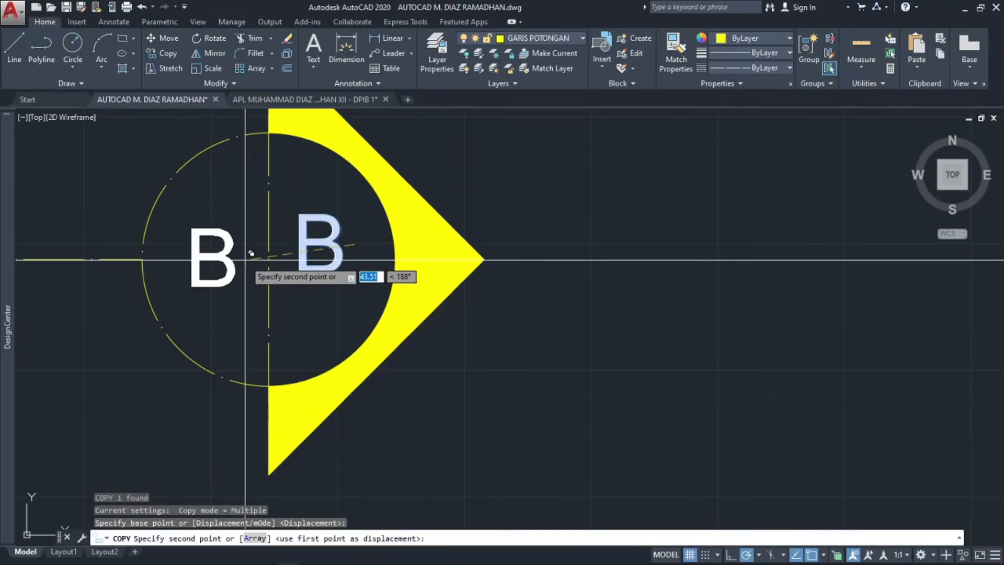
left_click(243, 261)
key("Escape")
- Move the B in the circle's right half down towards the level of the left B
left_click(345, 208)
left_click(324, 260)
type(",")
key("space")
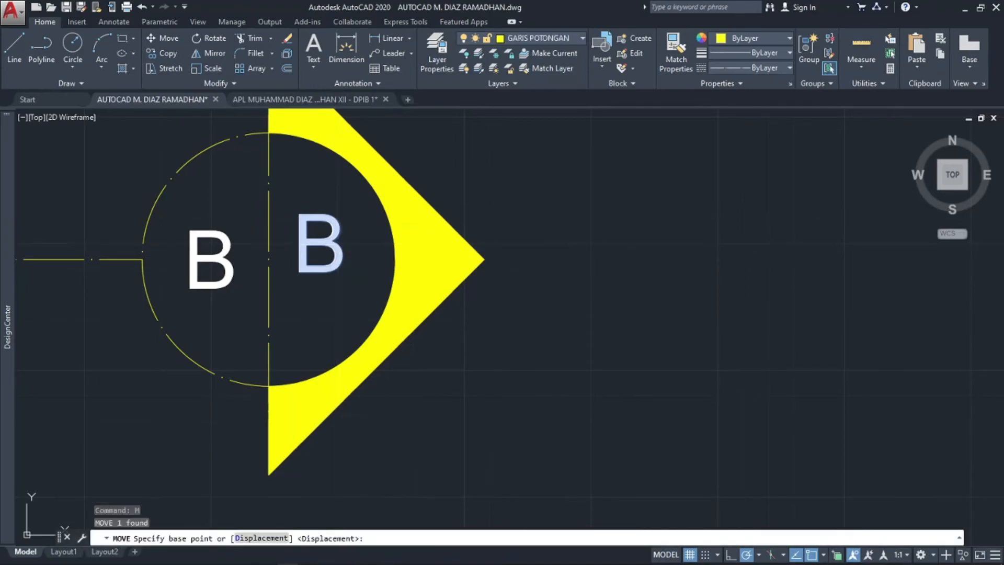
left_click(337, 242)
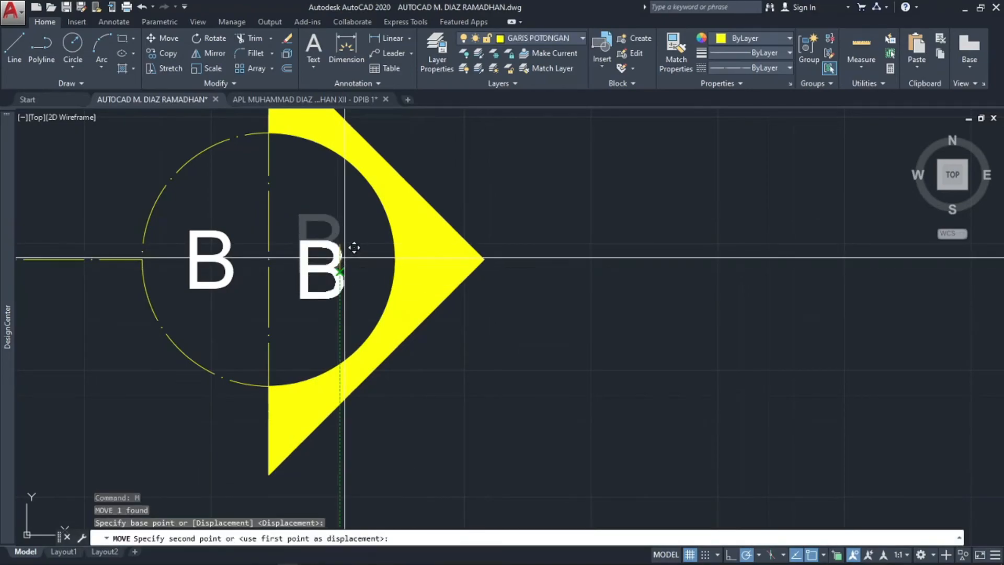
left_click(342, 258)
key("Escape")
- Delete the B in the right half of the marker circle
left_click(349, 230)
left_click(323, 262)
key("Delete")
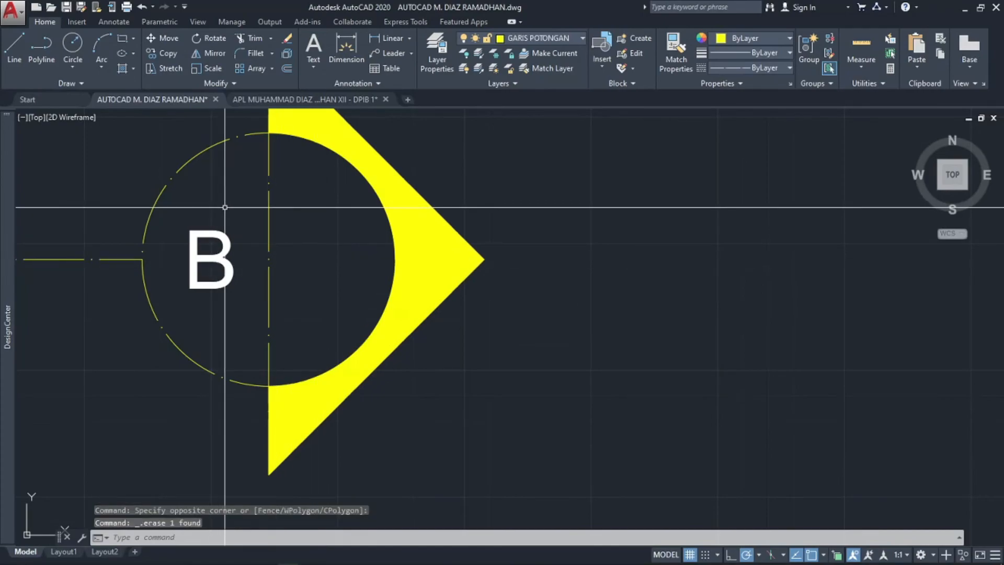
- Copy the left B horizontally into the right half of the marker circle
left_click(224, 210)
left_click(188, 294)
type("CO")
key("space")
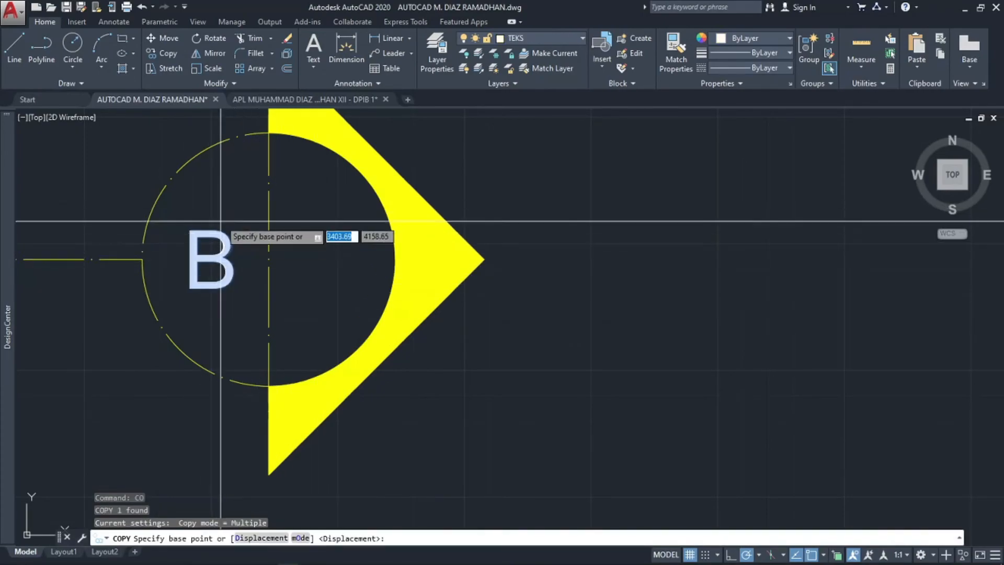
left_click(190, 230)
left_click(304, 230)
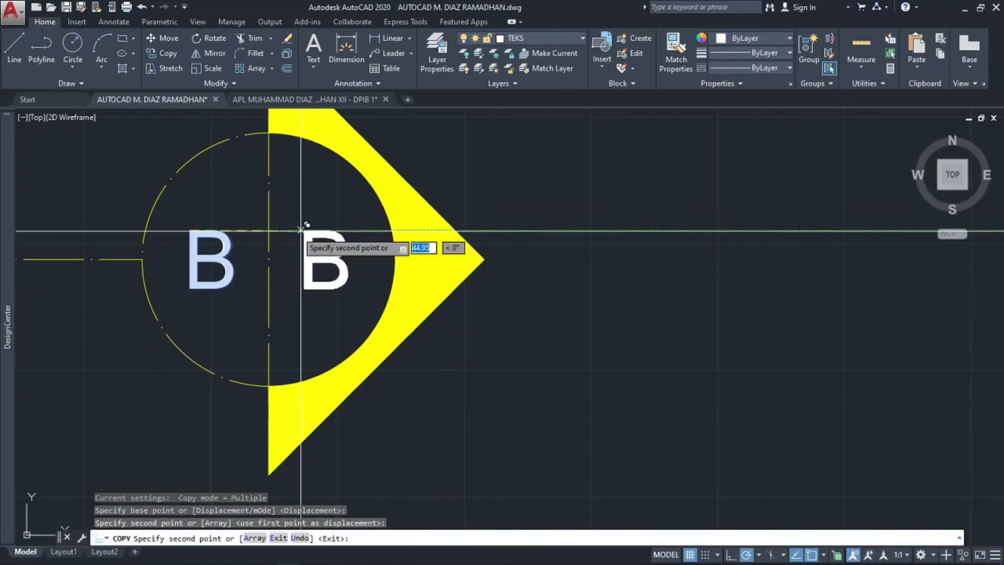
key("Escape")
left_click(247, 229)
key("Escape")
left_click(227, 242)
key("Escape")
left_click(227, 241)
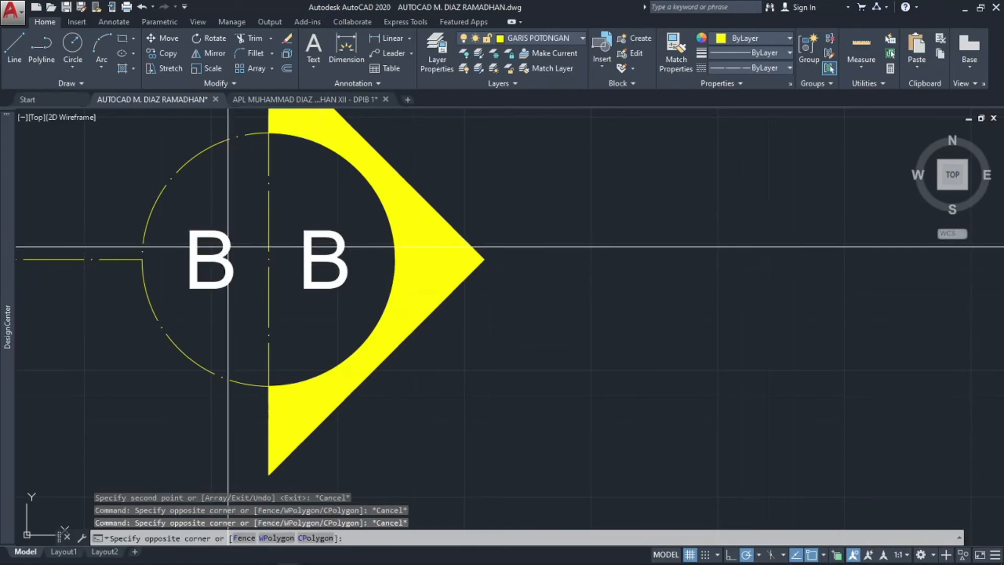
key("Escape")
left_click(228, 242)
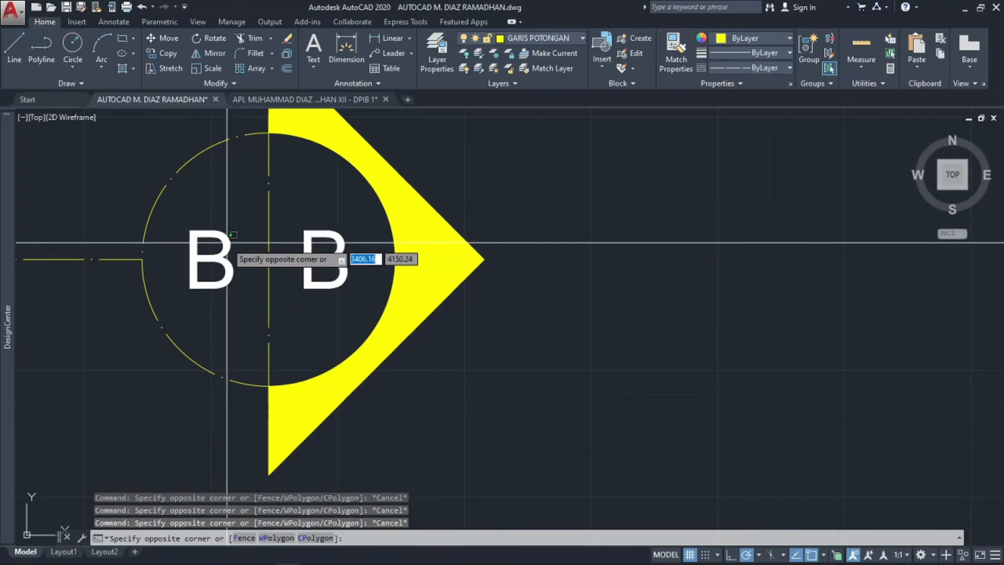
left_click(212, 232)
double_click(250, 236)
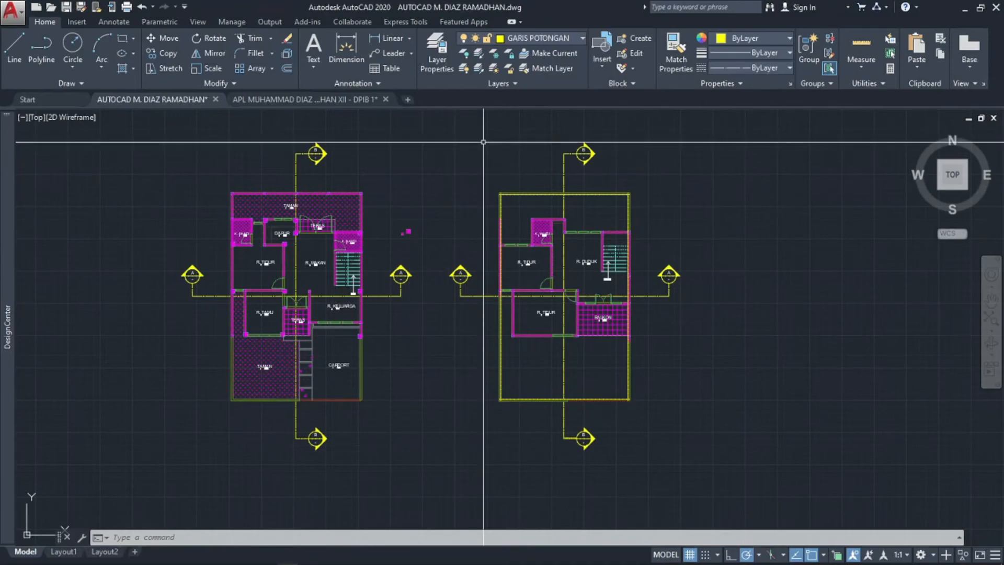
mouse_move(745, 204)
middle_mouse_down()
mouse_move(589, 236)
mouse_move(323, 246)
middle_mouse_up()
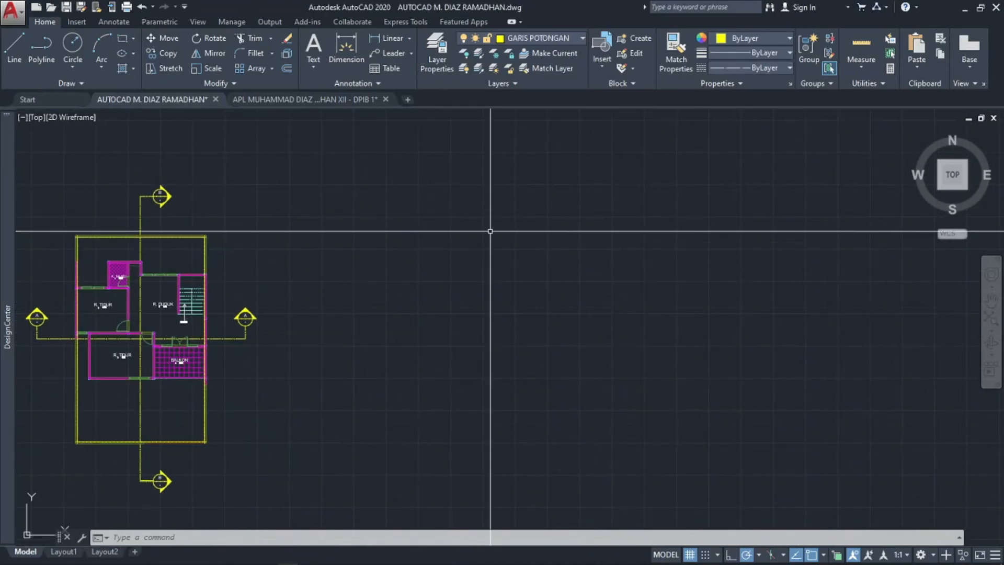
middle_click_drag(616, 256, 477, 239)
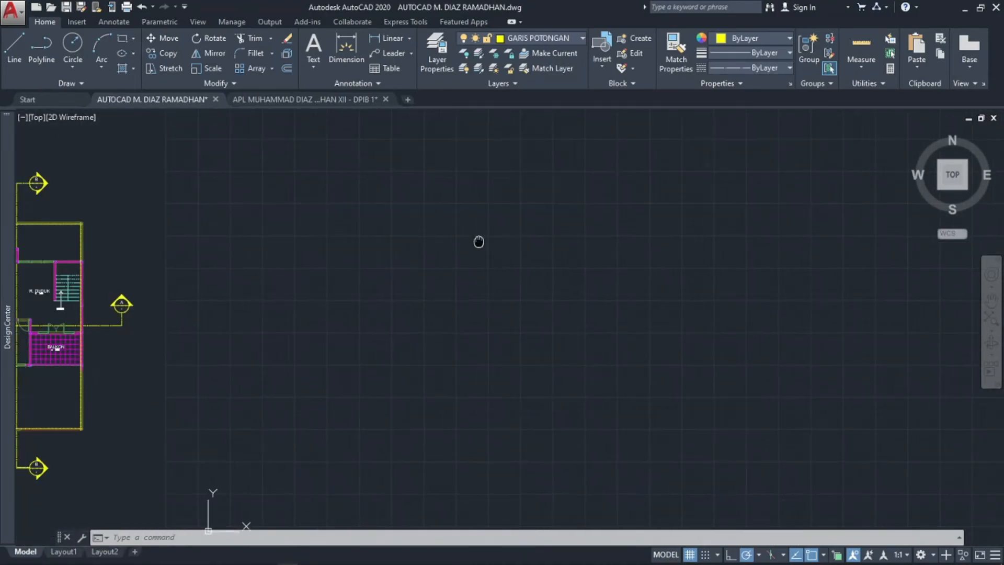
- Create a new dimension style that starts from Standard, for all dimensions, using the suggested name
middle_click_drag(354, 257, 428, 256)
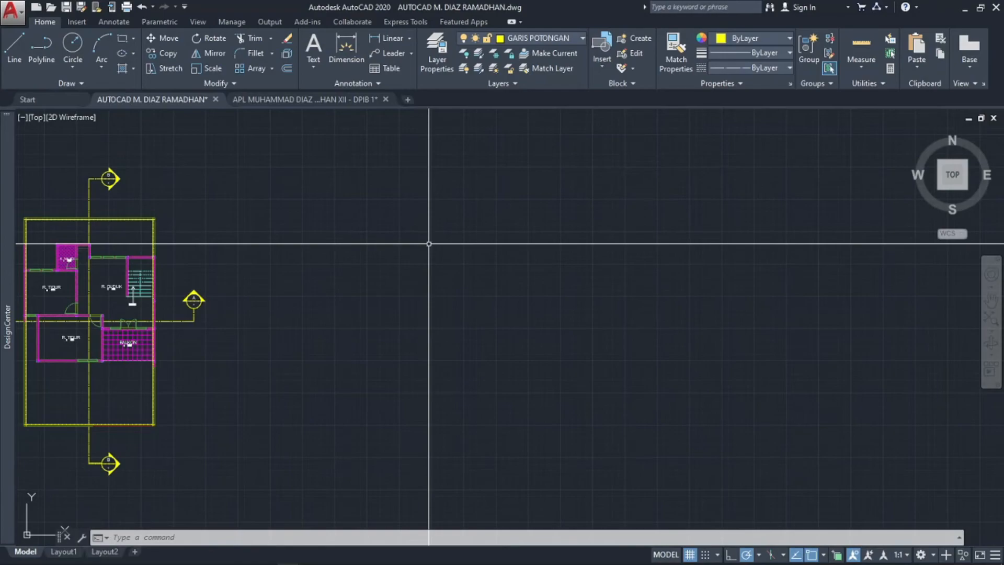
type("DST")
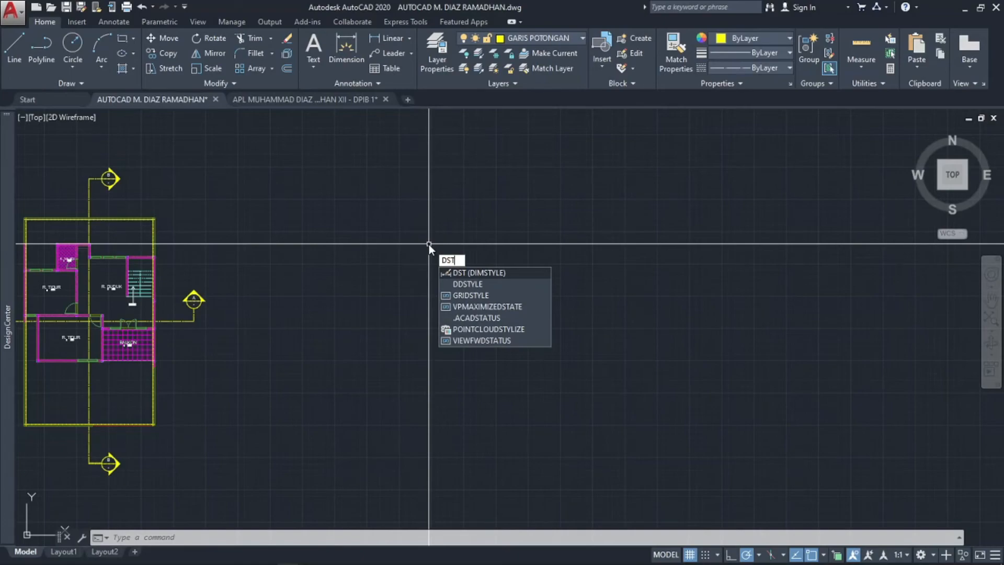
key("Return")
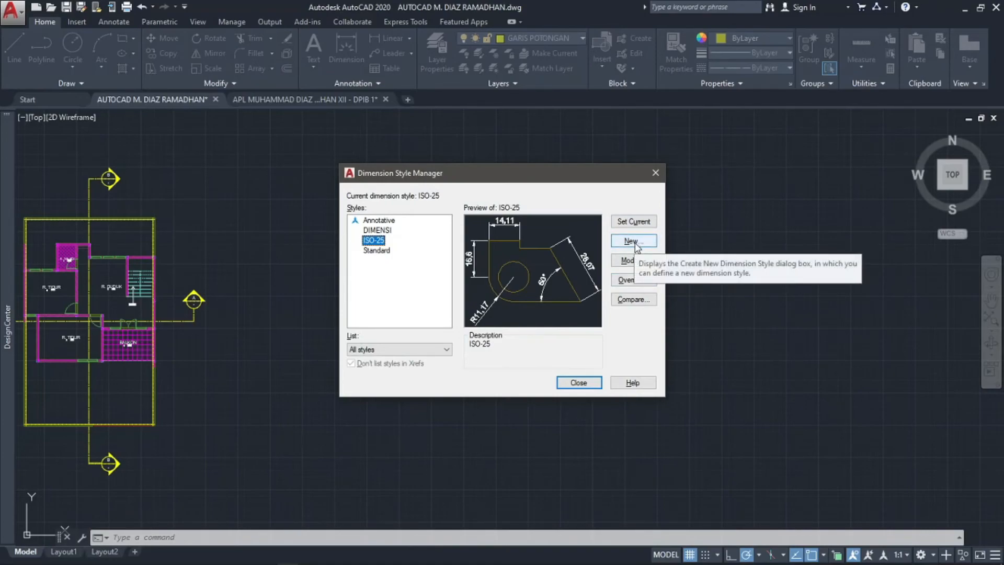
left_click(634, 241)
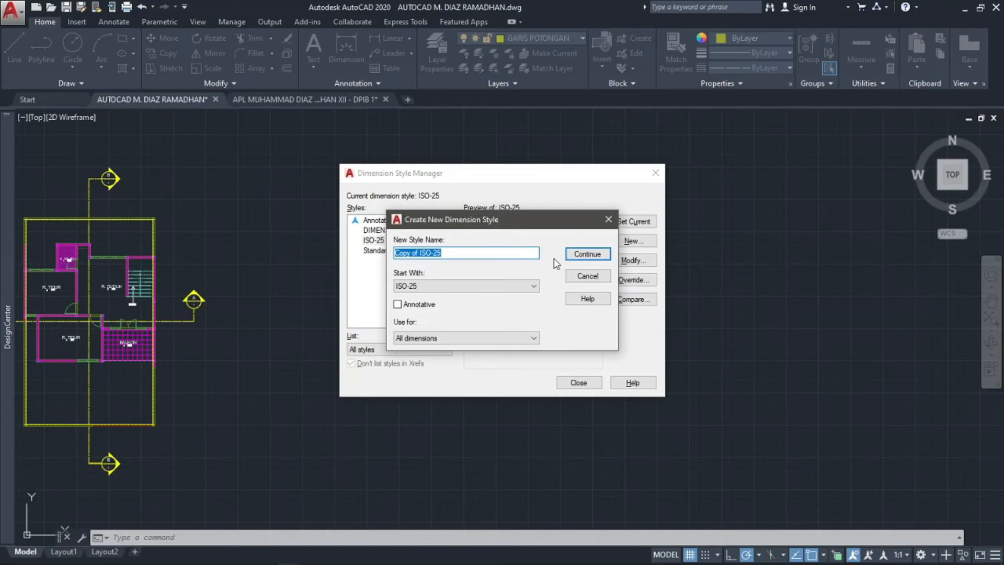
left_click(520, 293)
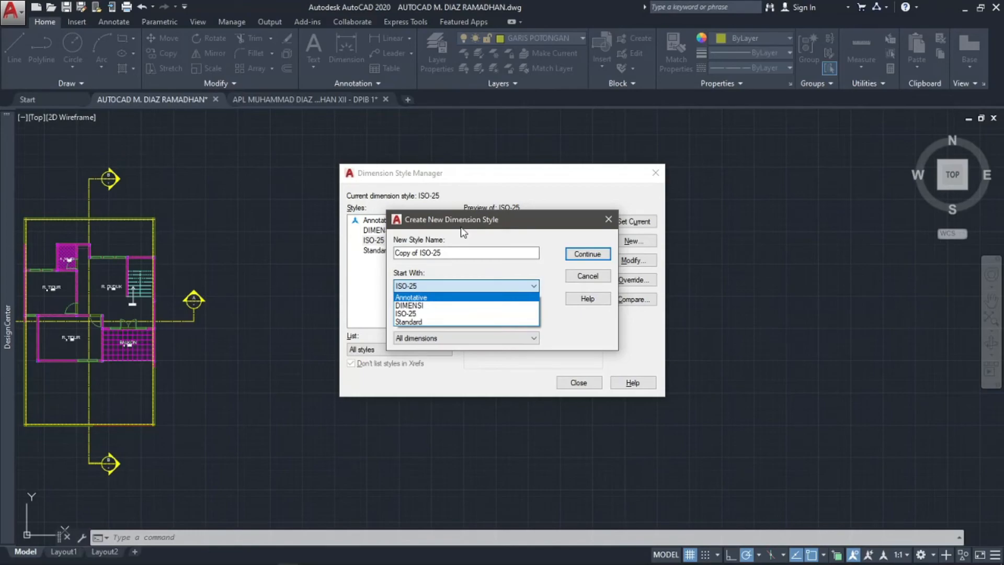
left_click(456, 322)
left_click(580, 260)
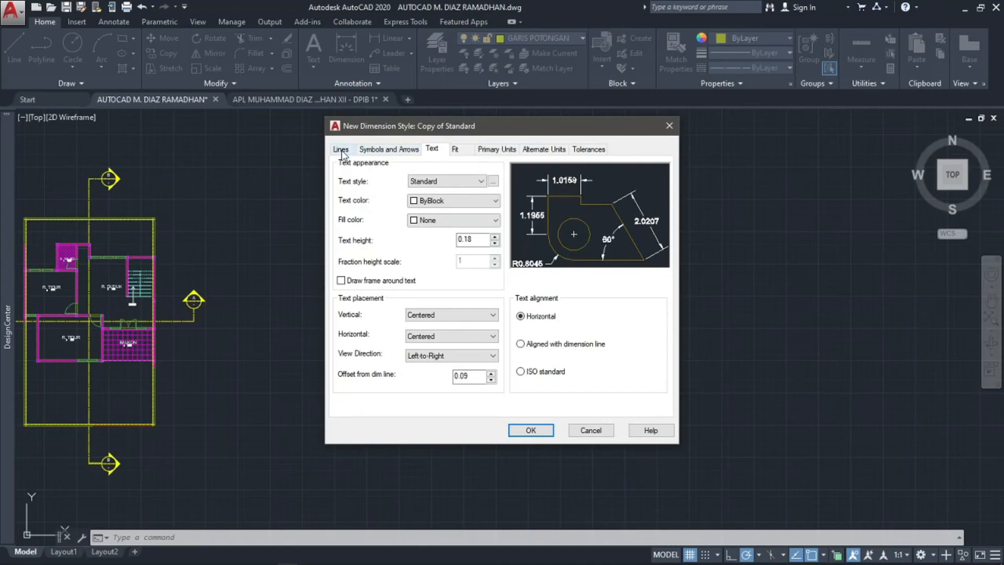
- Set the style's dimension line colour to ByBlock, extension beyond dimension lines to 15 and offset from origin to 25
left_click(342, 150)
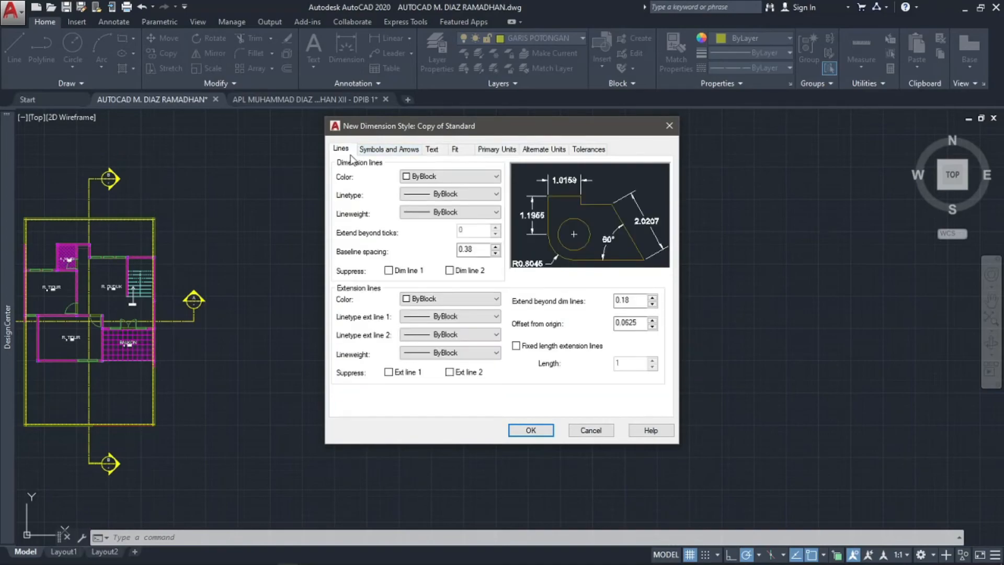
left_click(466, 176)
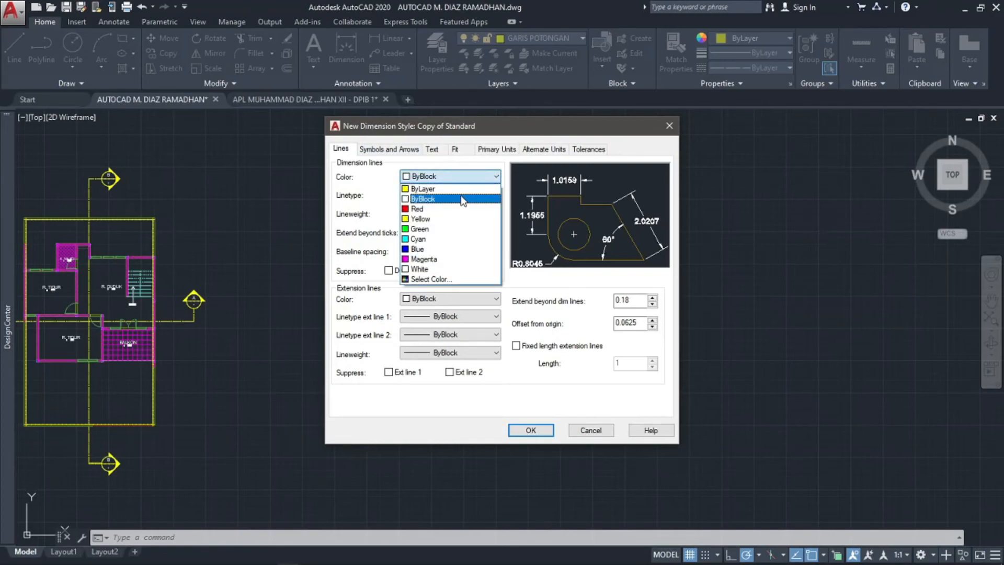
left_click(461, 198)
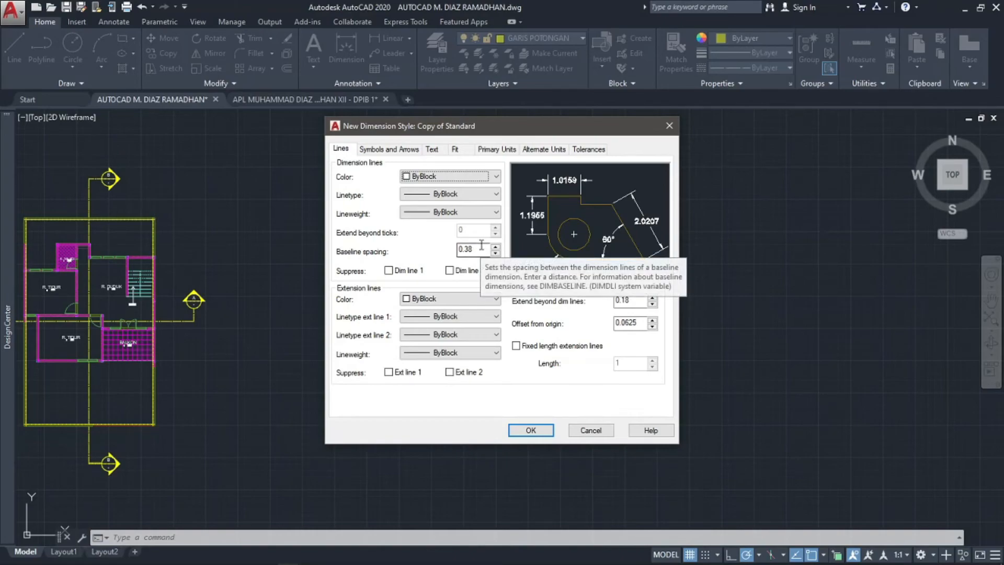
double_click(630, 295)
type("15")
double_click(639, 322)
type("25")
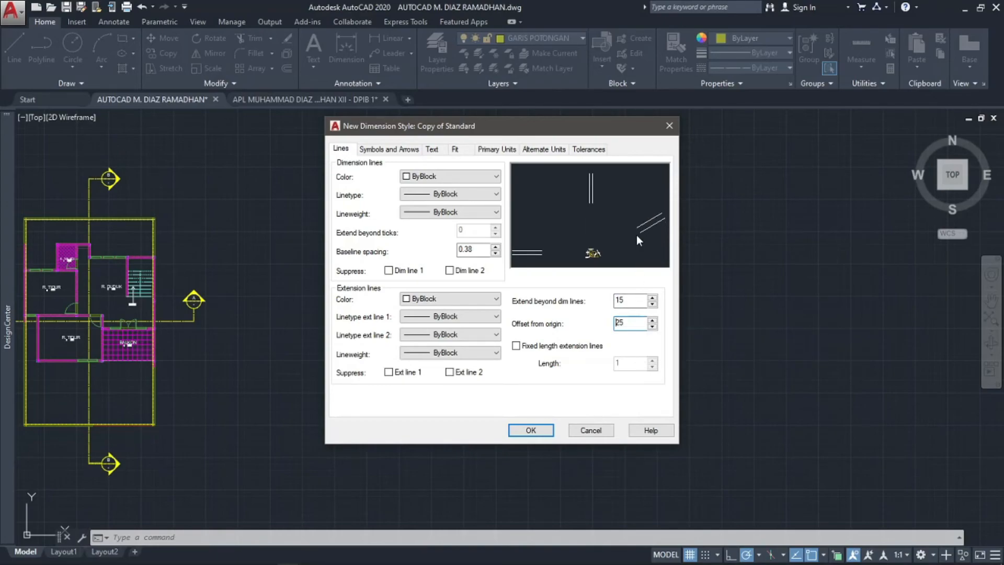
- Set the first, second and leader arrowheads of the dimension style to Architectural tick
left_click(395, 150)
left_click(460, 188)
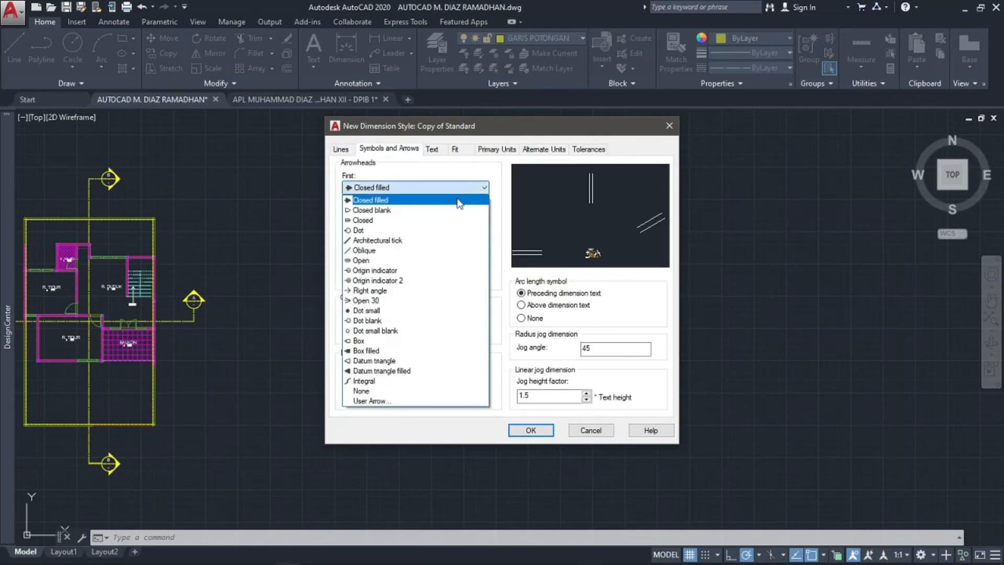
left_click(442, 241)
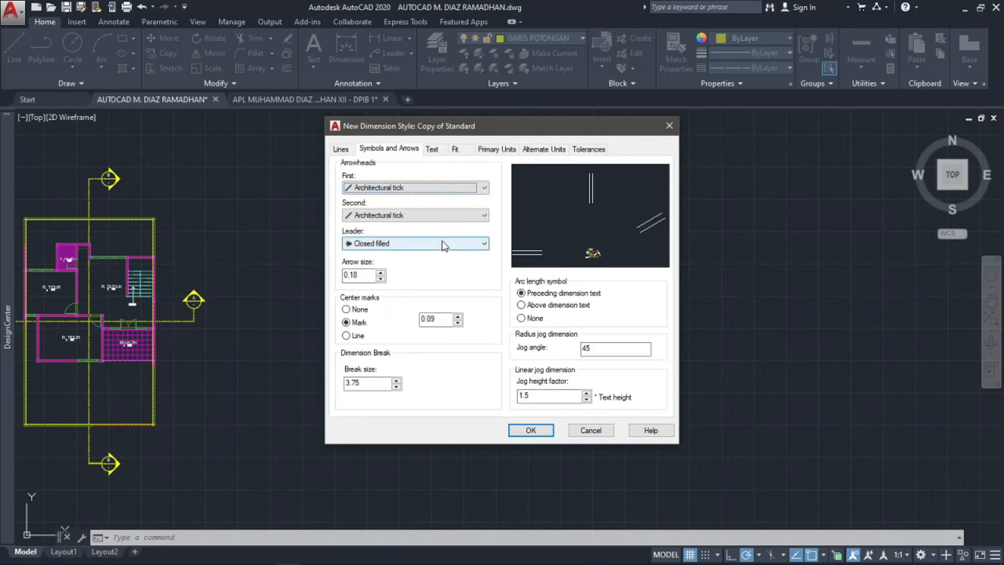
left_click(455, 216)
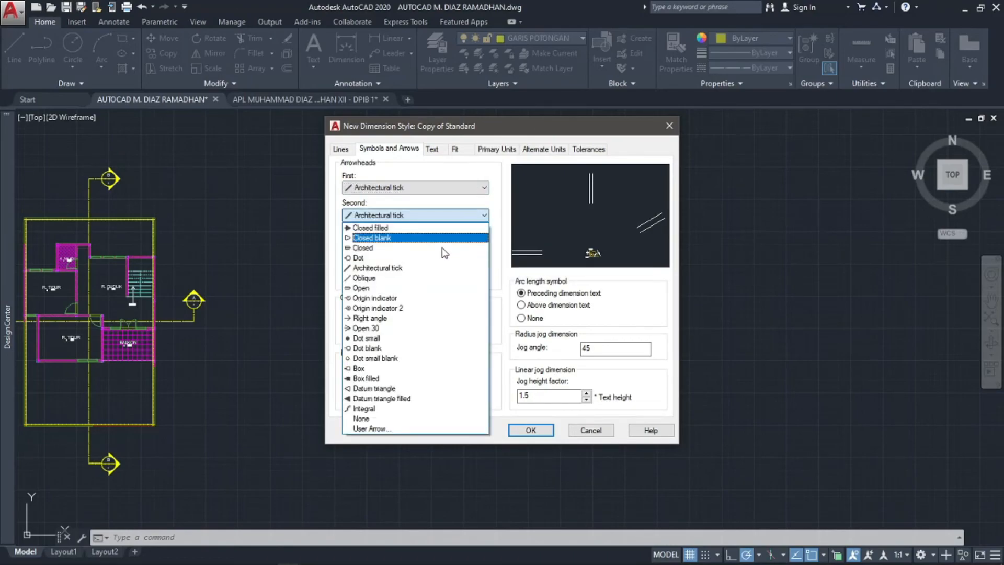
left_click(439, 268)
left_click(439, 243)
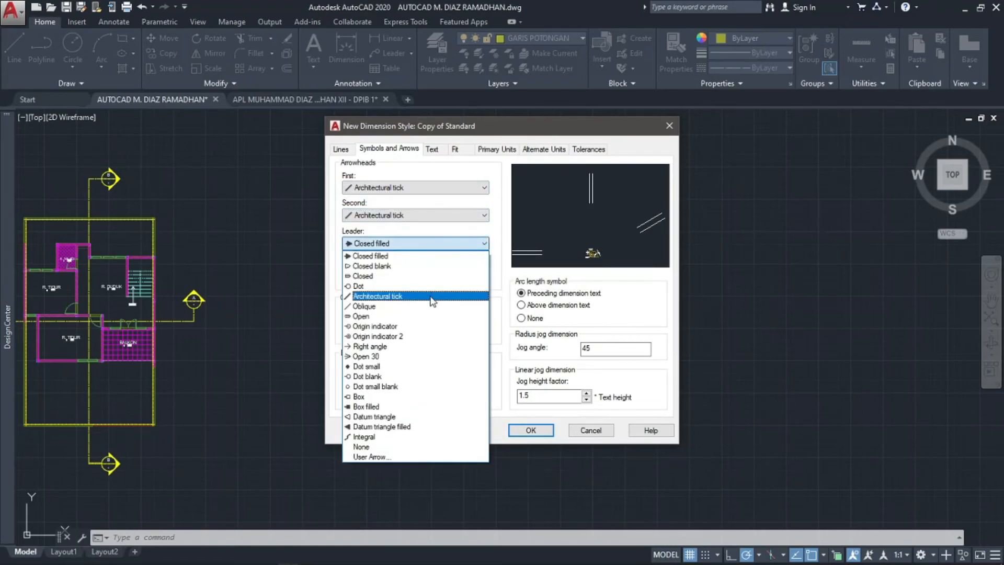
left_click(436, 296)
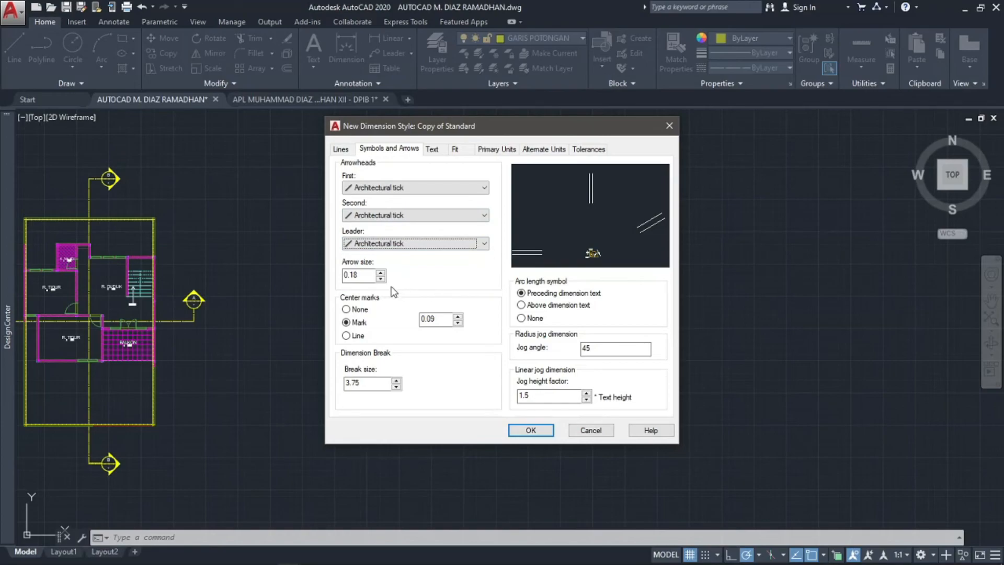
- Set the style's arrow size to 25, centre mark size to 1 and dimension break size to 1.125
double_click(363, 280)
type("25")
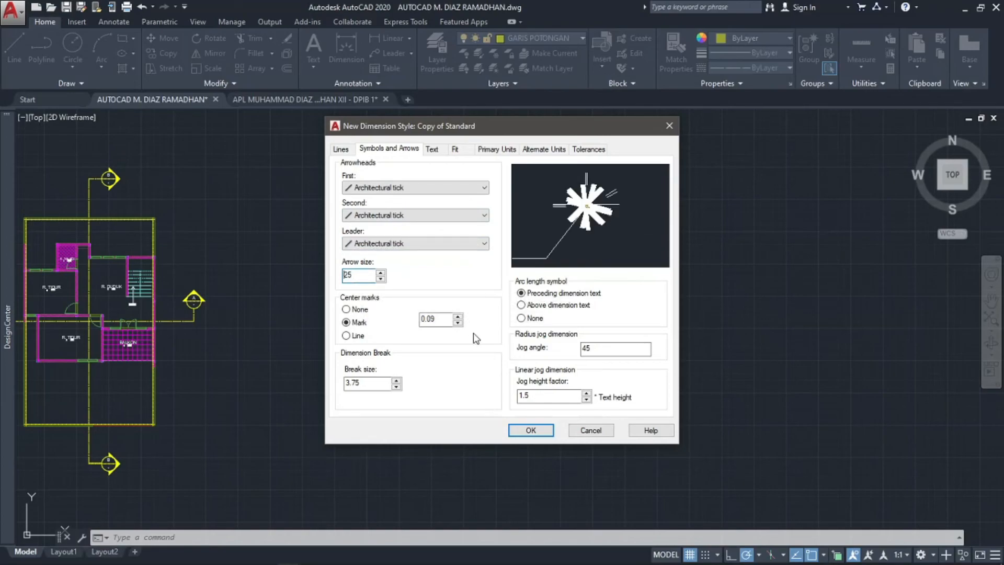
double_click(442, 320)
type("1")
double_click(368, 383)
type("1.12")
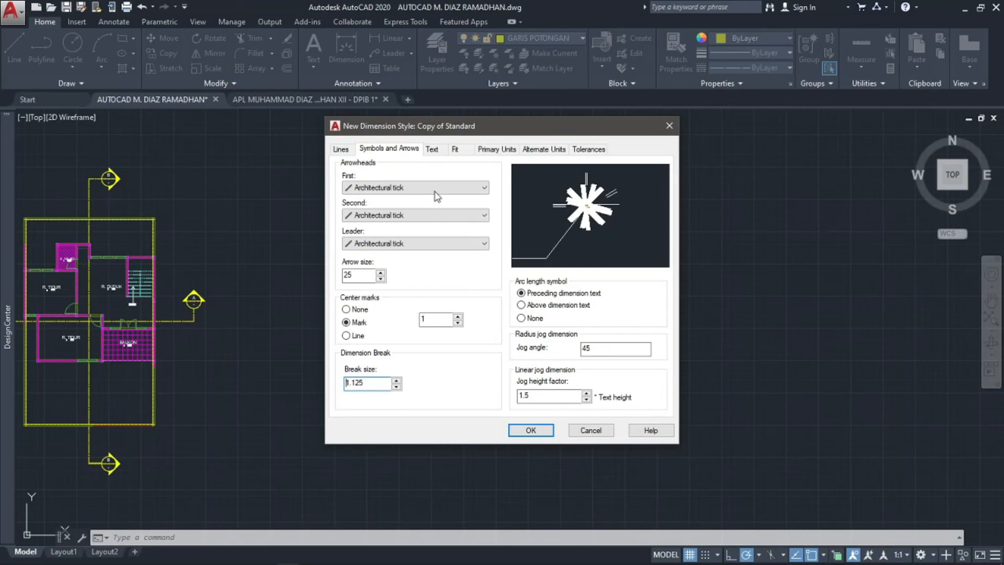
- Set the dimension text height to 25, with Above vertical placement, Centered horizontal placement and Left-to-Right view direction
left_click(437, 153)
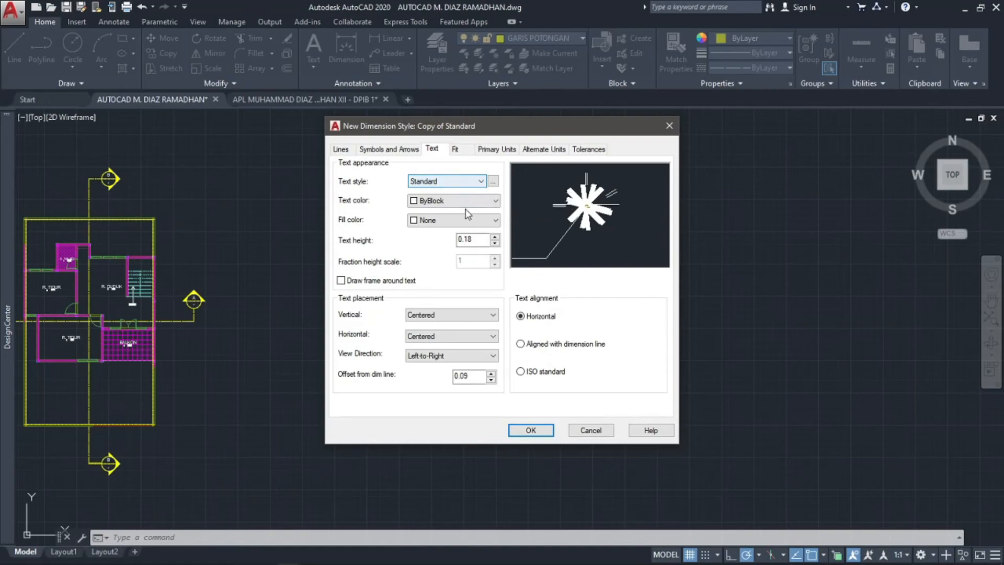
double_click(474, 239)
type("25")
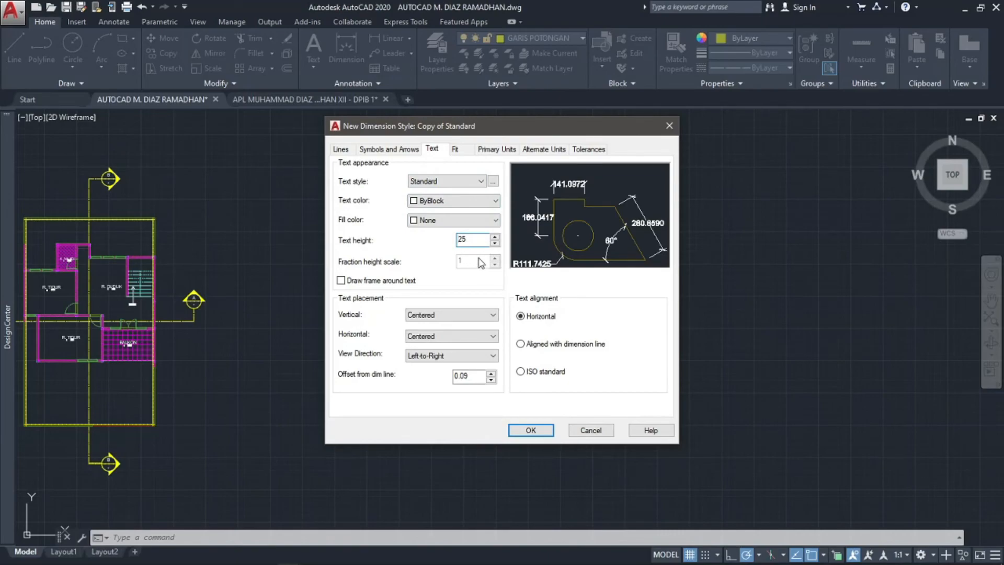
left_click(439, 315)
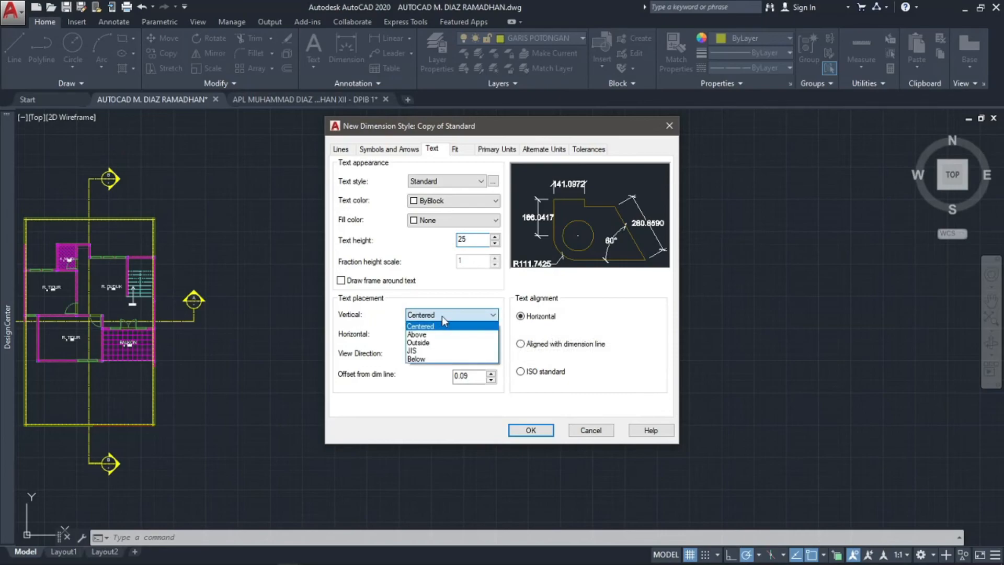
left_click(447, 335)
left_click(446, 335)
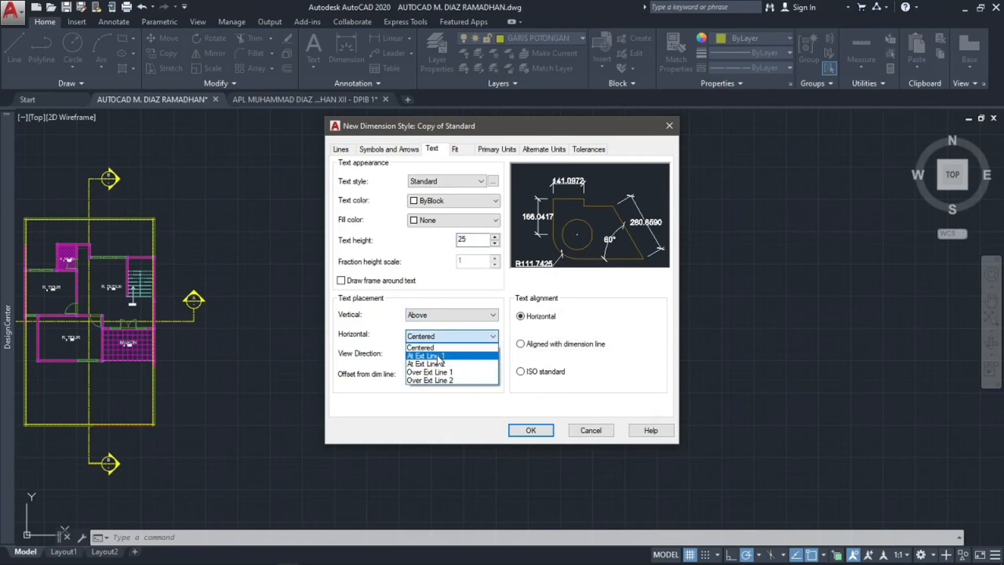
left_click(440, 348)
left_click(444, 357)
left_click(445, 356)
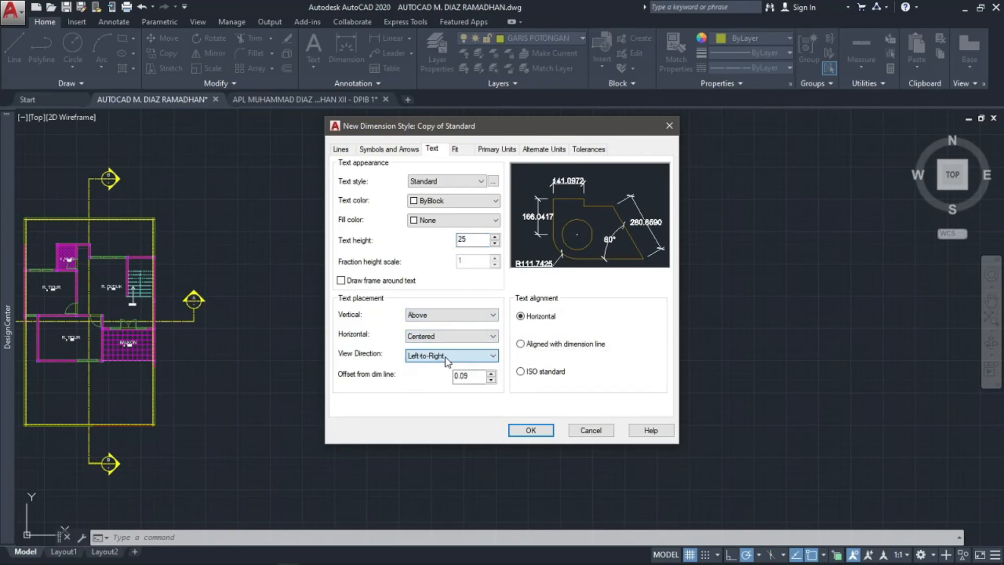
- Align the dimension text with the dimension line and set its offset from the line to 1
left_click(524, 345)
double_click(469, 377)
type("1")
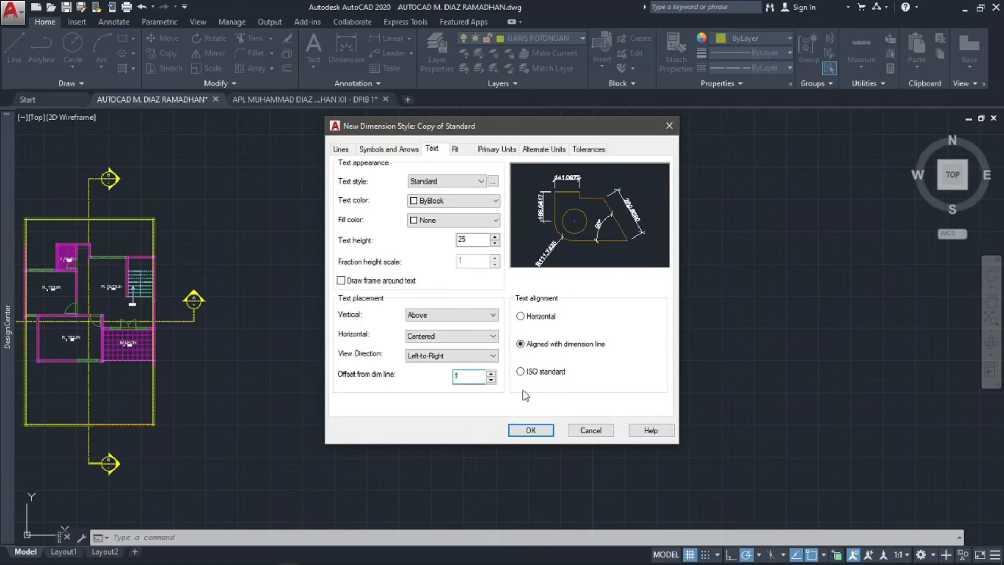
- Reselect Centered as the horizontal text placement and Left-to-Right as the view direction
left_click(456, 150)
left_click(432, 149)
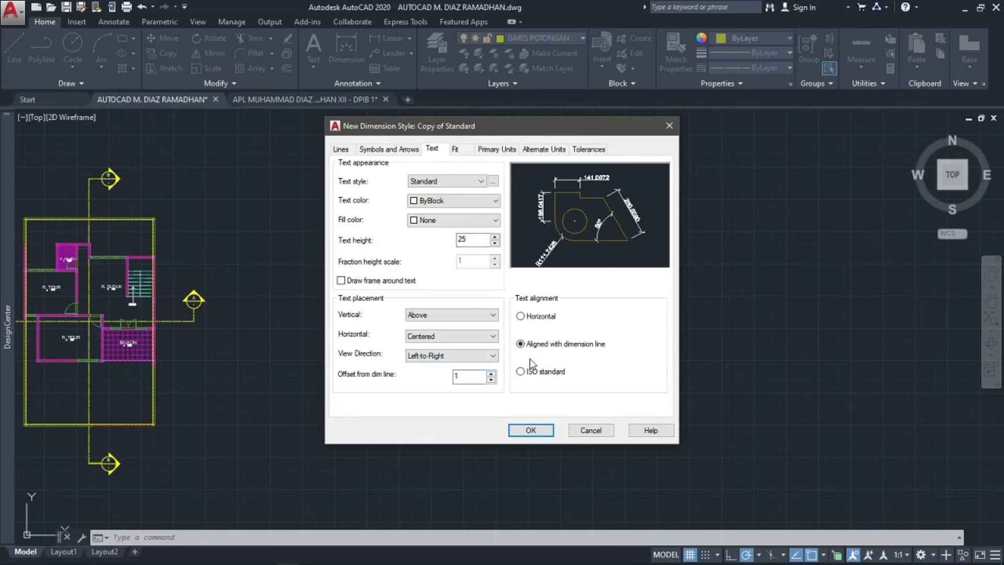
left_click(445, 337)
left_click(456, 345)
left_click(460, 355)
left_click(454, 363)
- Set the precision of the style's linear primary units to 0.00
left_click(455, 149)
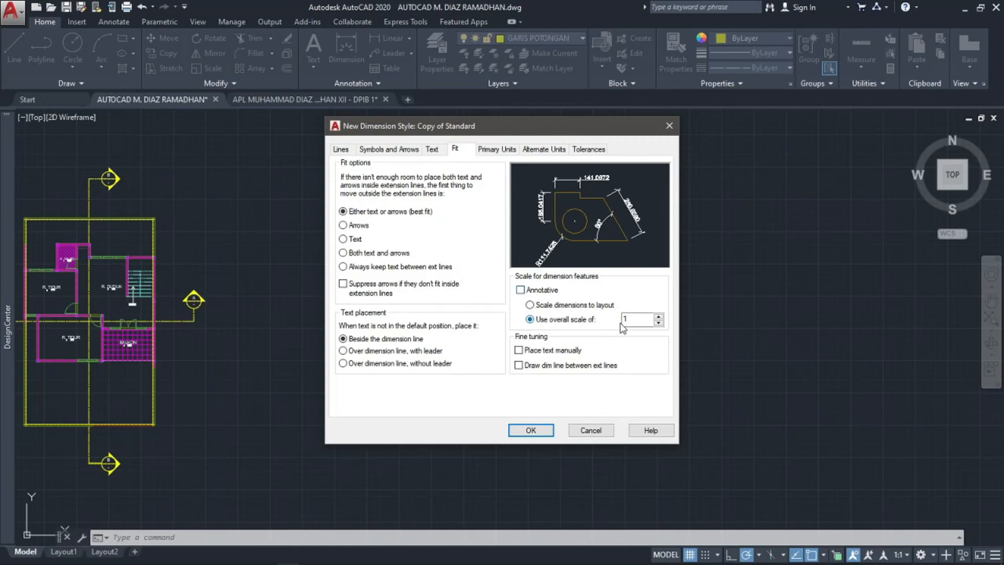
left_click(502, 149)
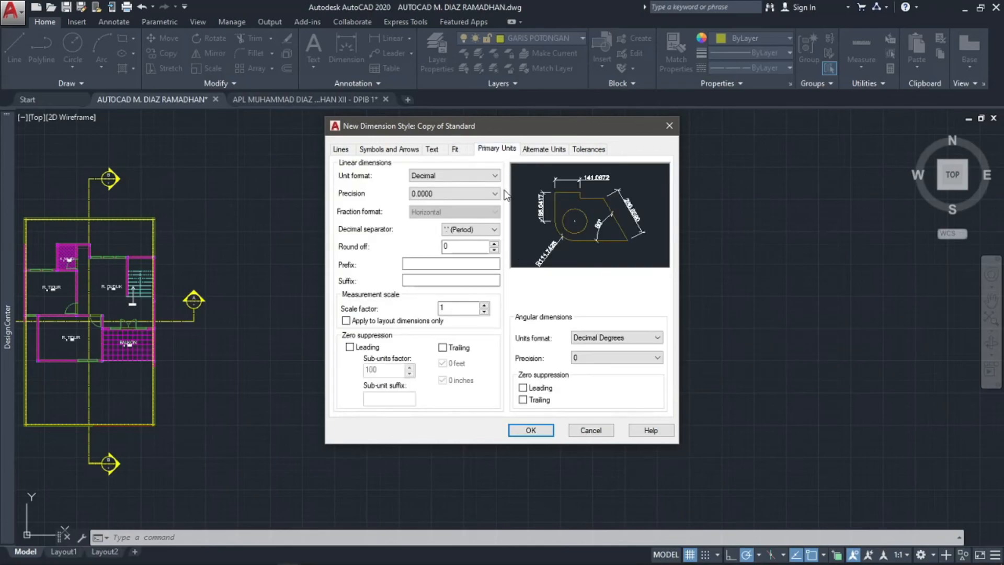
left_click(418, 195)
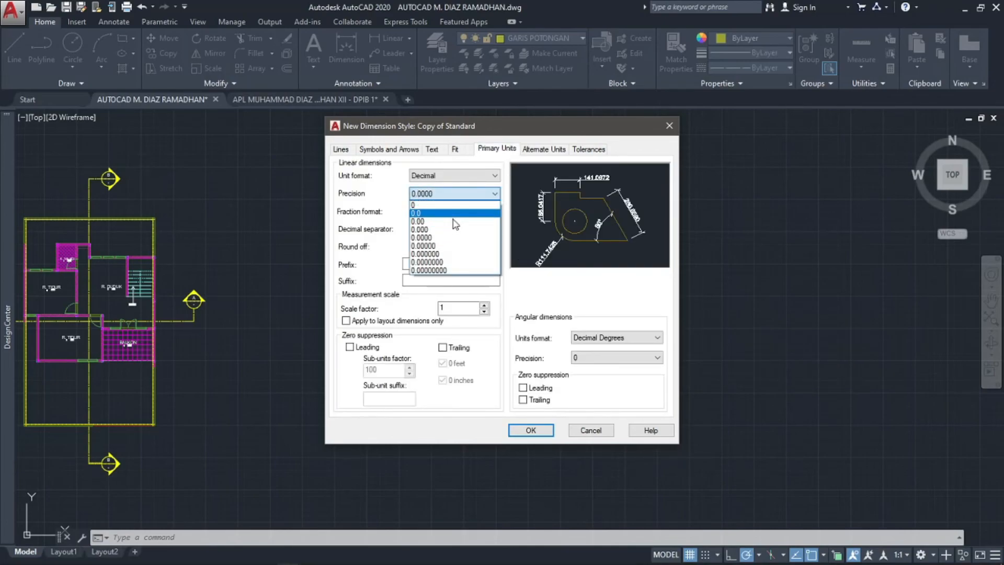
left_click(455, 222)
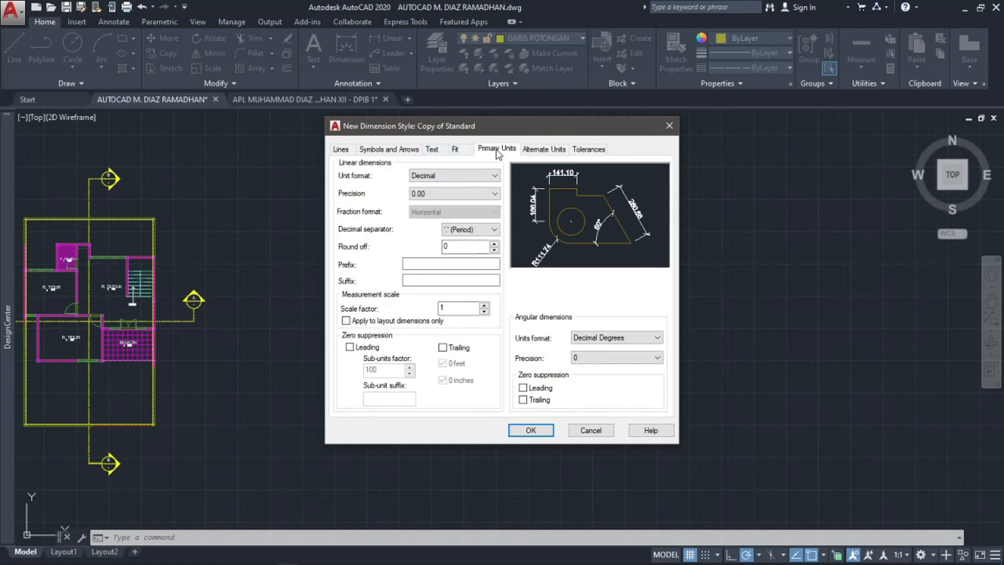
- Review the style's settings, change the text offset from the dimension line to 15 and accept the new style
left_click(540, 151)
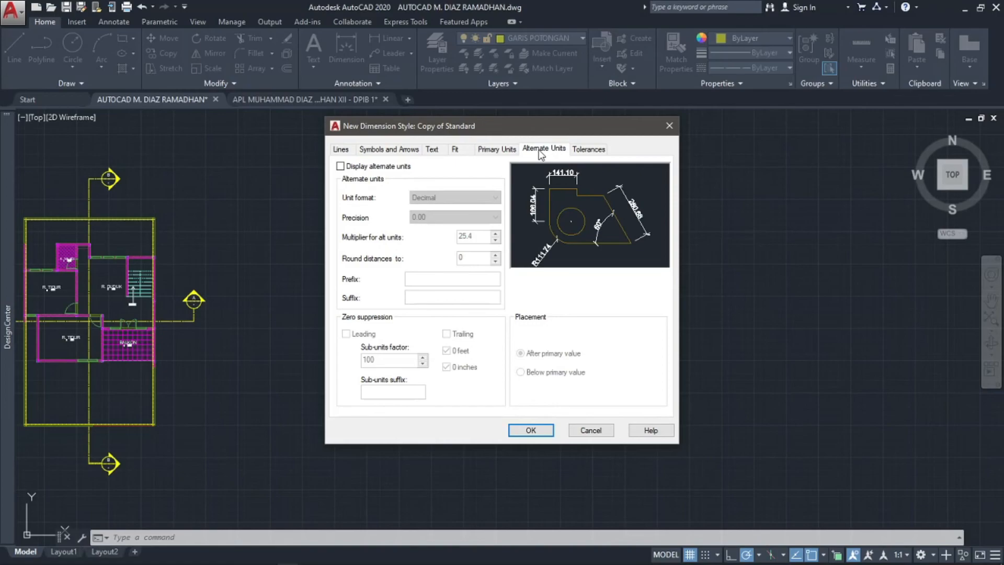
left_click(589, 149)
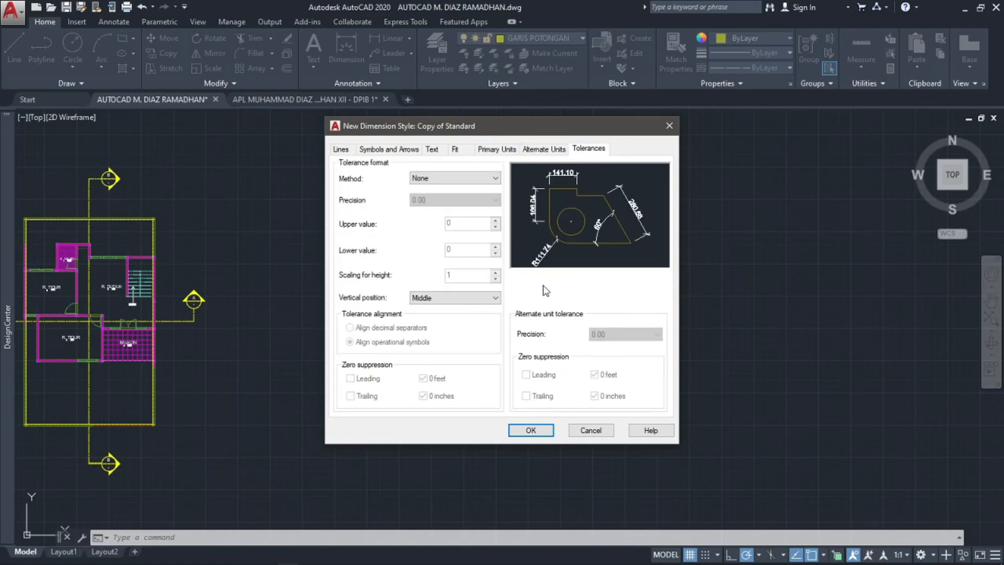
left_click(342, 149)
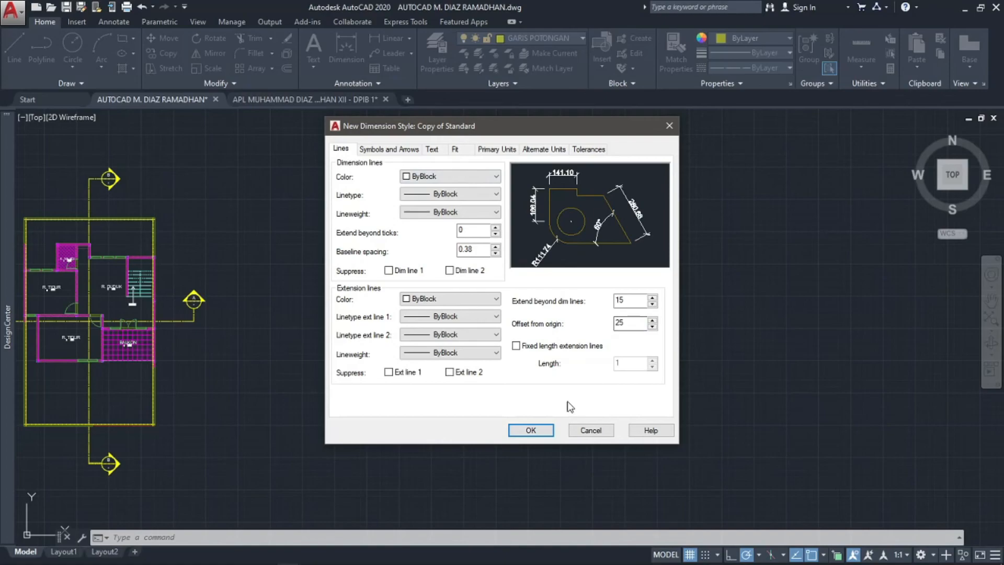
left_click(387, 150)
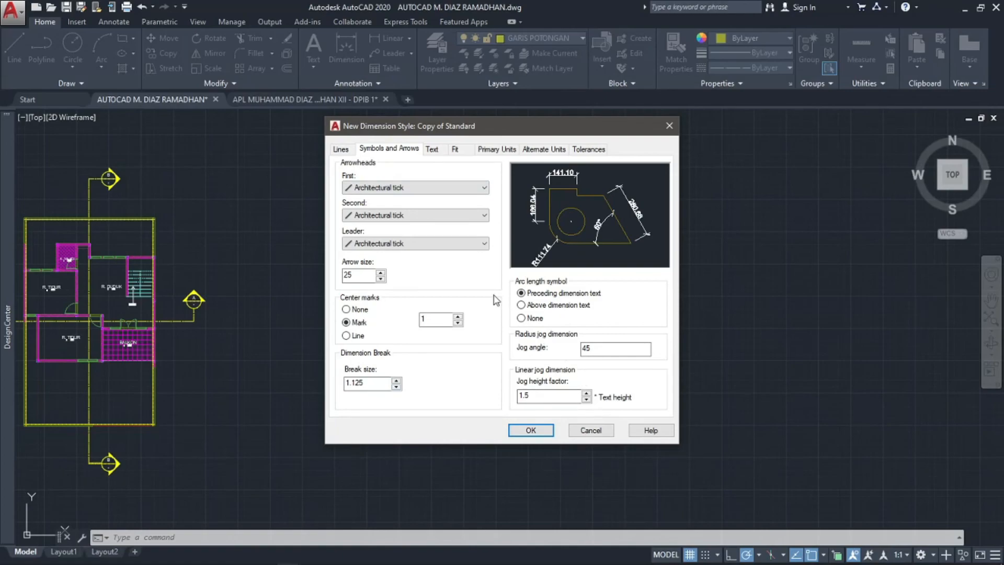
left_click(432, 150)
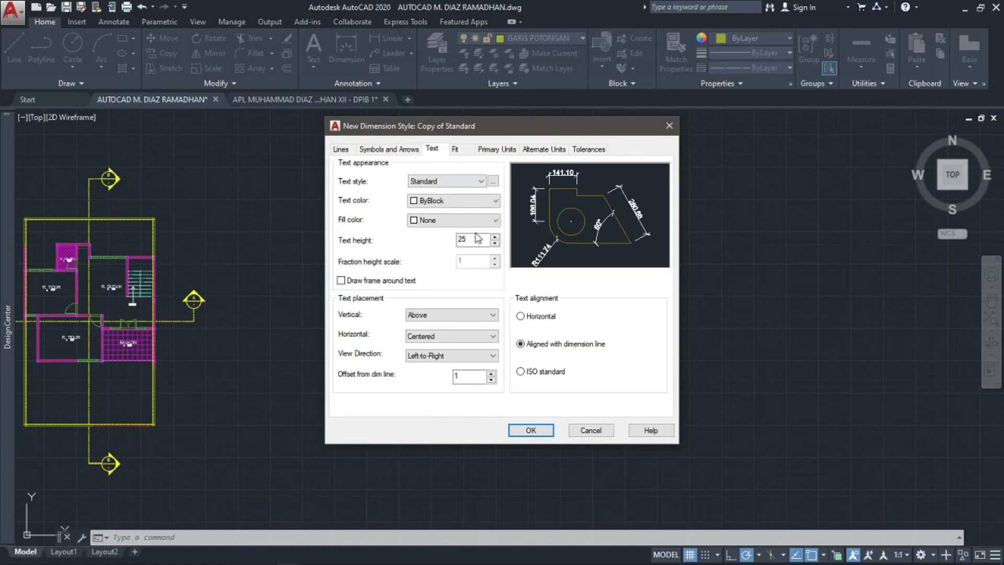
type("15")
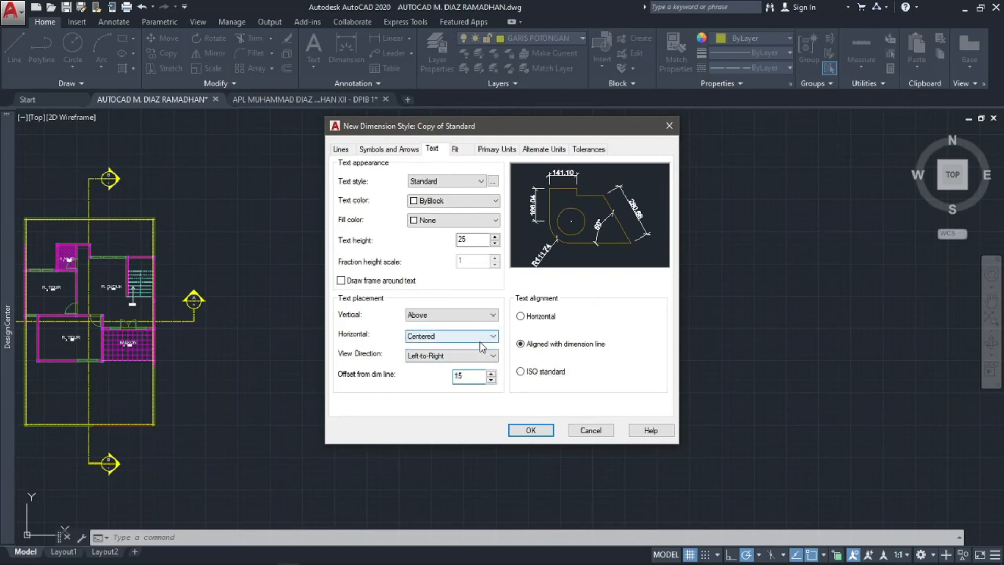
left_click(532, 430)
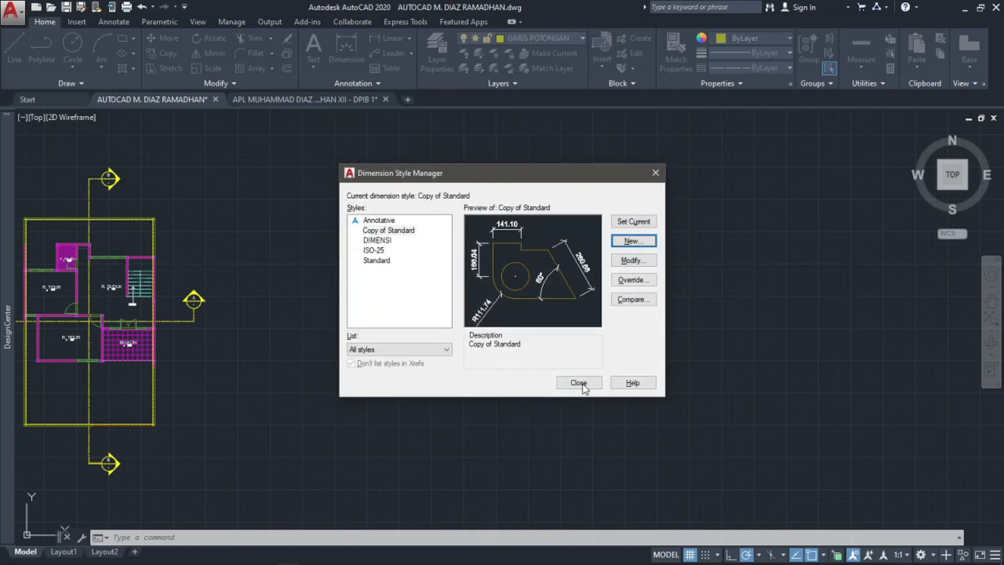
- Make the Copy of Standard dimension style current and close the Dimension Style Manager
left_click(625, 223)
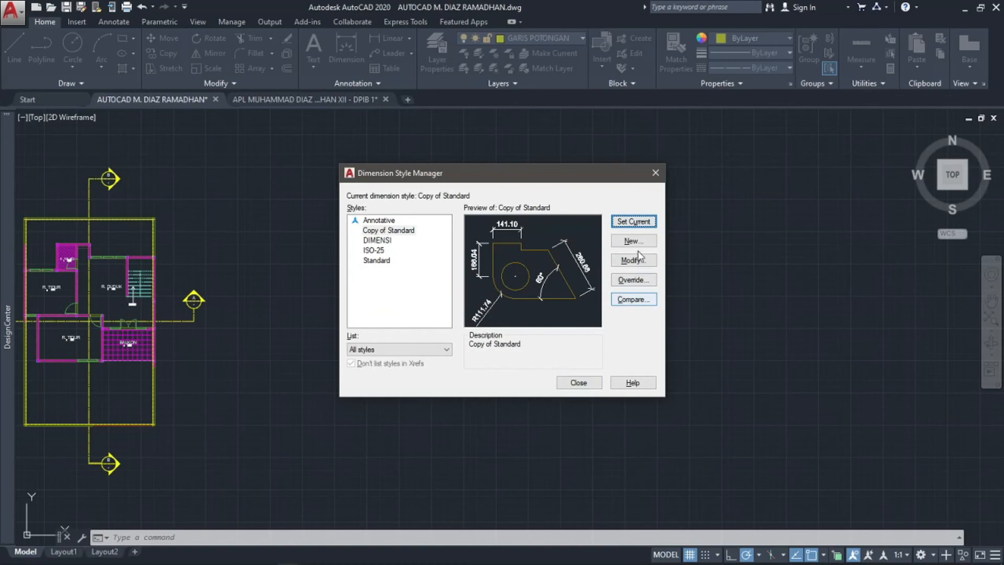
left_click(592, 387)
- Erase the stray yellow lines lying over the rear, left and right boundary walls of the upper-floor plan
middle_click_drag(288, 317, 570, 316)
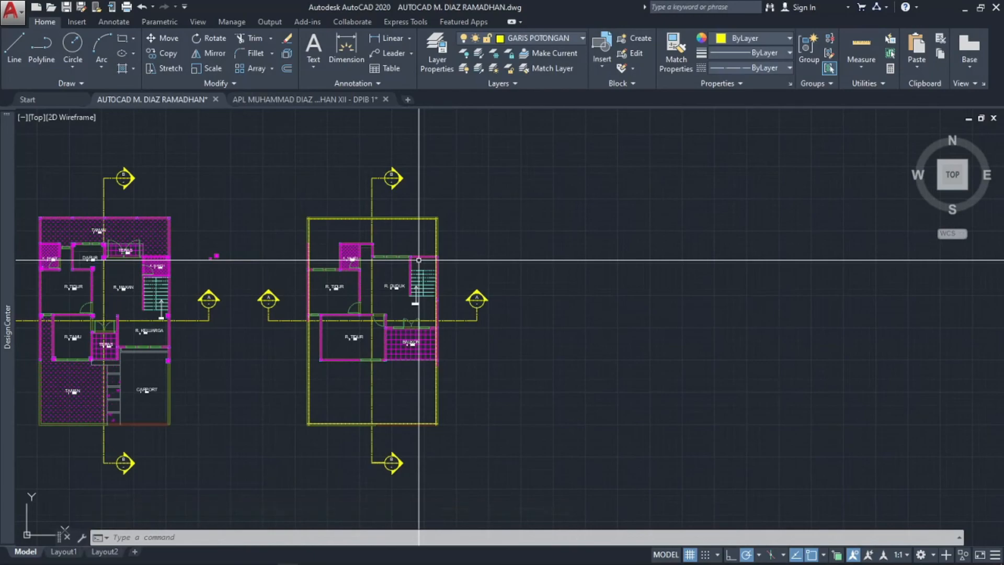
middle_click_drag(209, 240, 485, 260)
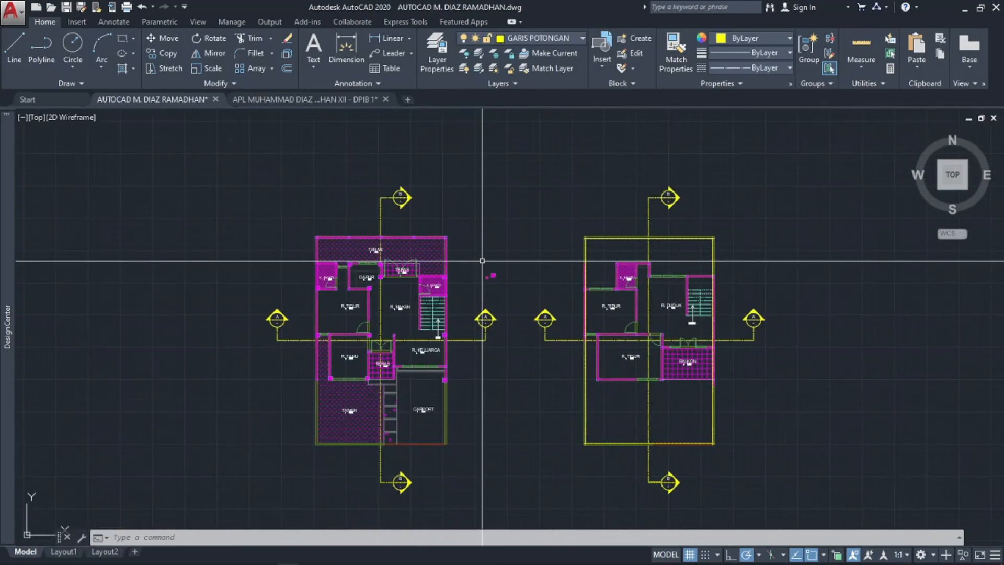
scroll(590, 233, "up", 4)
scroll(587, 231, "up", 3)
left_click(590, 240)
left_click(579, 242)
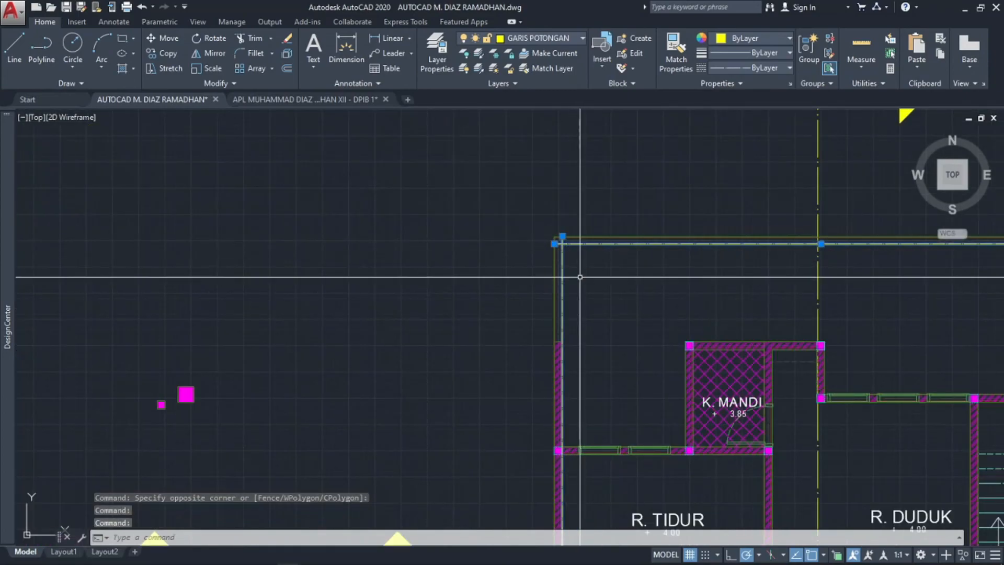
key("Delete")
scroll(588, 272, "down", 6)
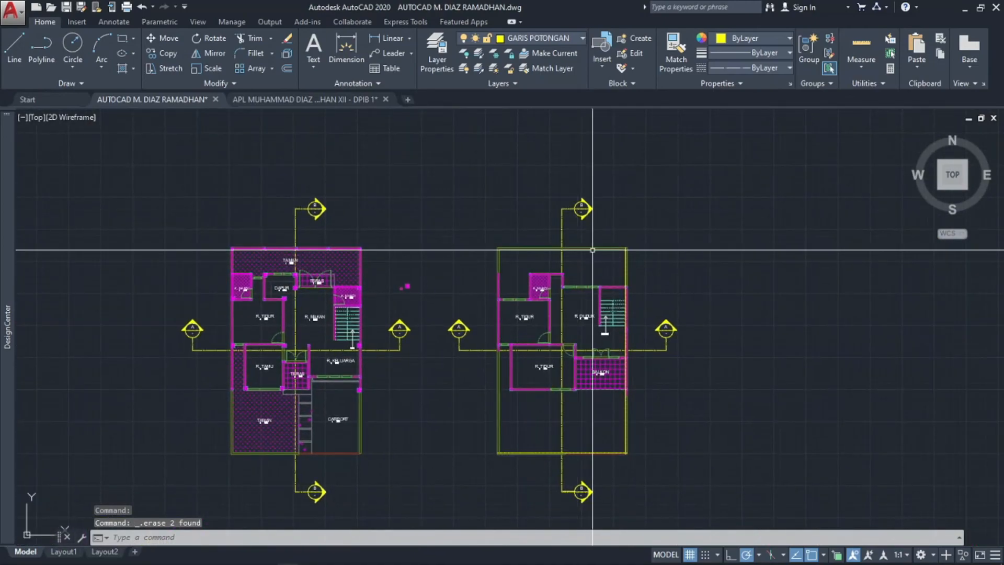
scroll(595, 251, "up", 3)
left_click(714, 259)
key("Delete")
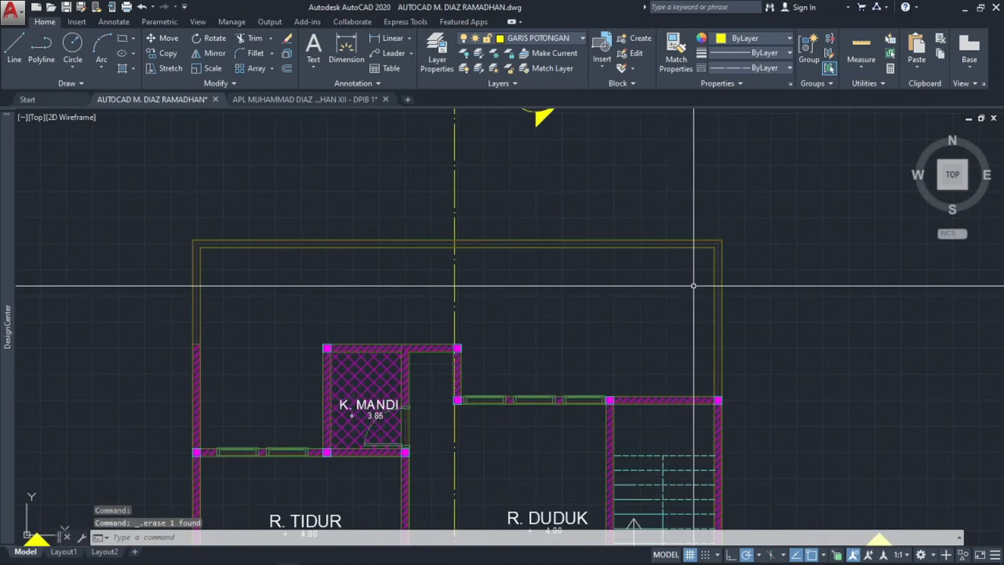
- Erase the stray yellow line lying over the front boundary wall of the upper-floor plan
scroll(694, 285, "down", 5)
scroll(617, 376, "up", 2)
left_click(619, 374)
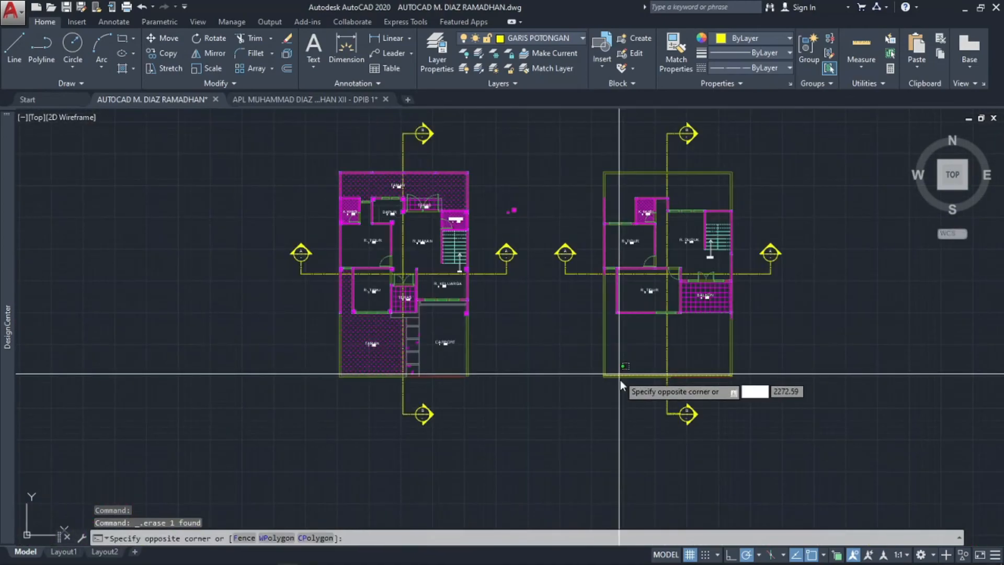
left_click(609, 377)
key("Delete")
middle_click_drag(612, 393, 568, 374)
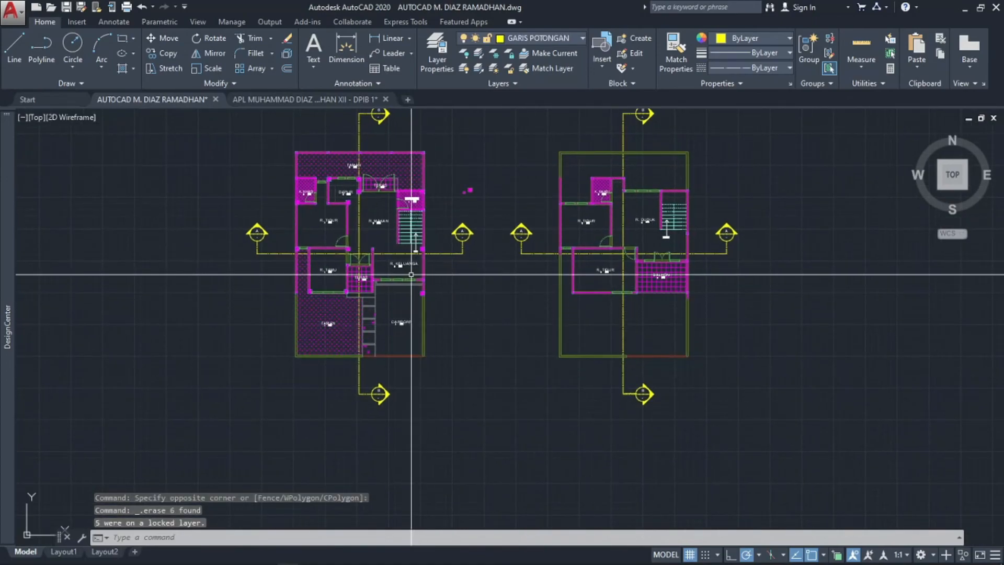
middle_click_drag(409, 274, 390, 388)
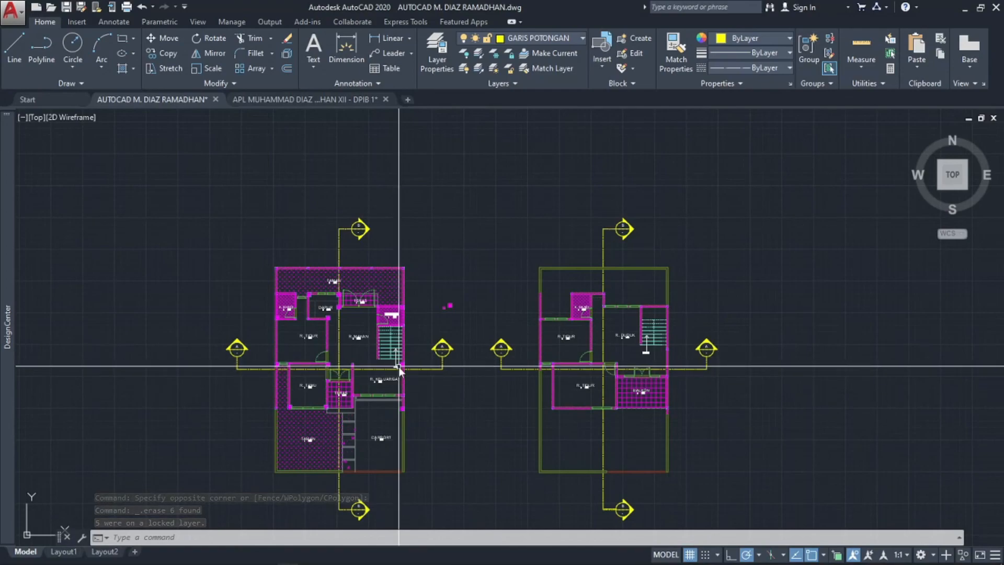
type("d")
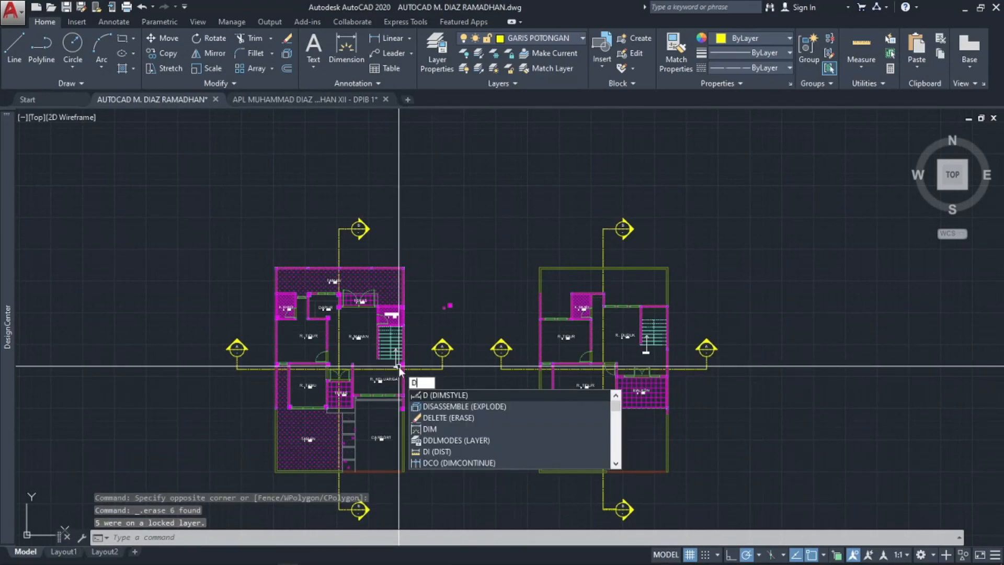
type("im")
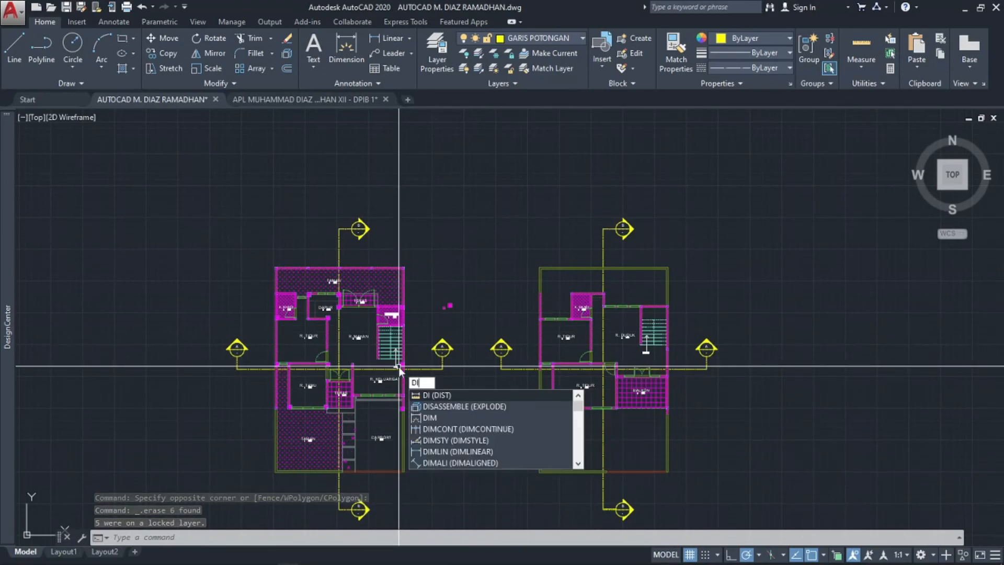
key("Return")
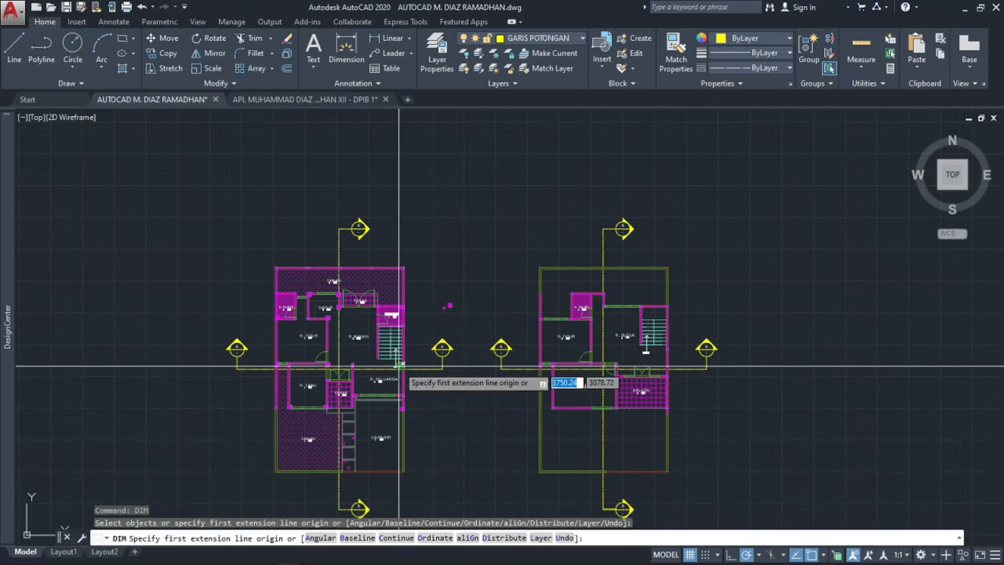
scroll(406, 298, "up", 6)
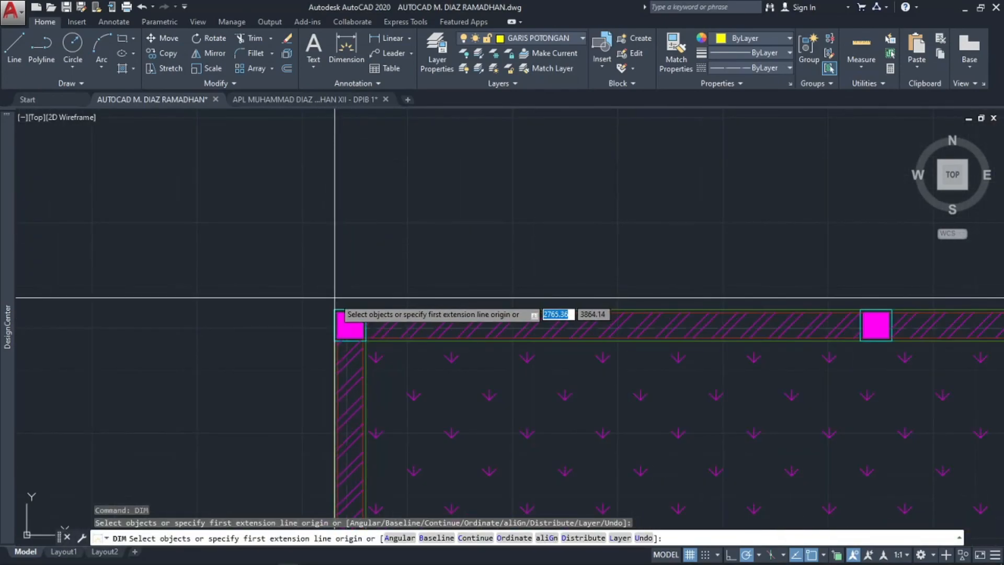
left_click(350, 325)
middle_click_drag(594, 275, 303, 281)
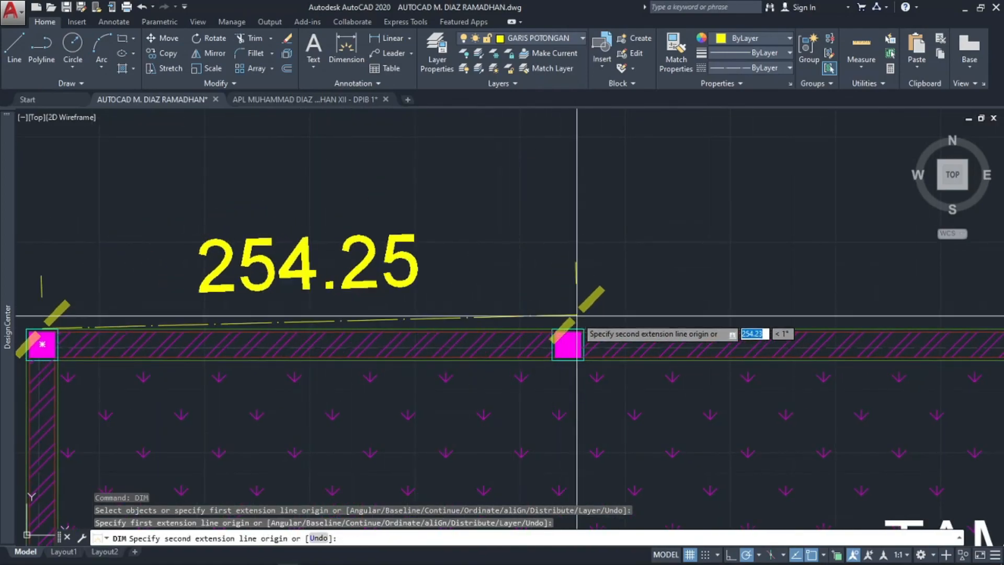
key("Escape")
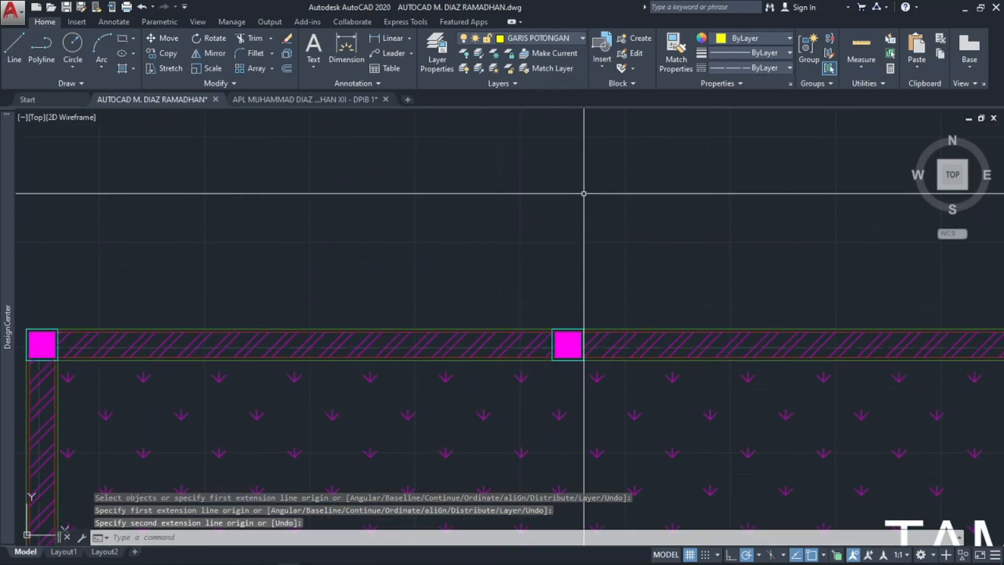
- Make DIMENSI the current layer and dimension the first column bay from the left on the ground-floor plan's rear wall, with a 100 line offset
left_click(570, 38)
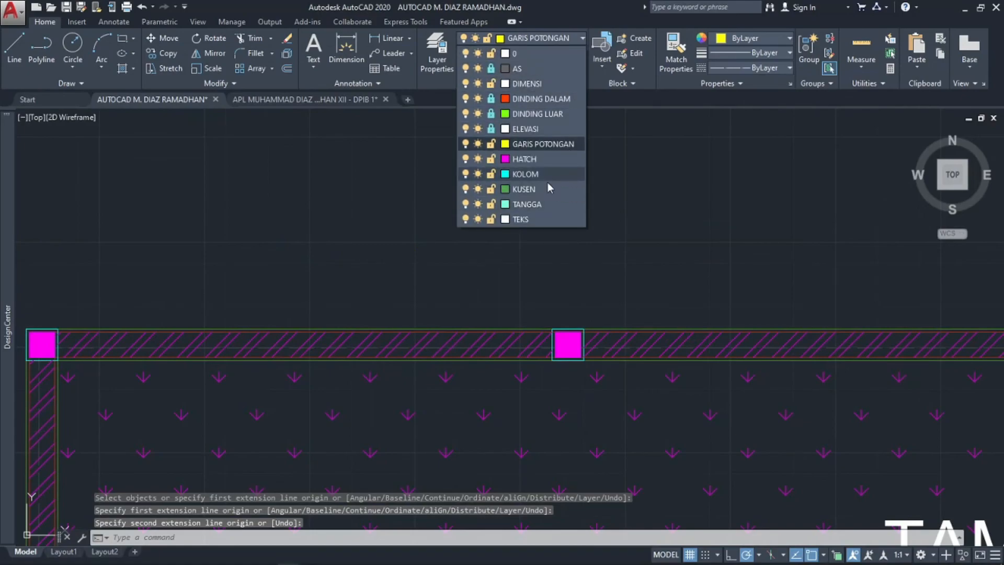
left_click(534, 84)
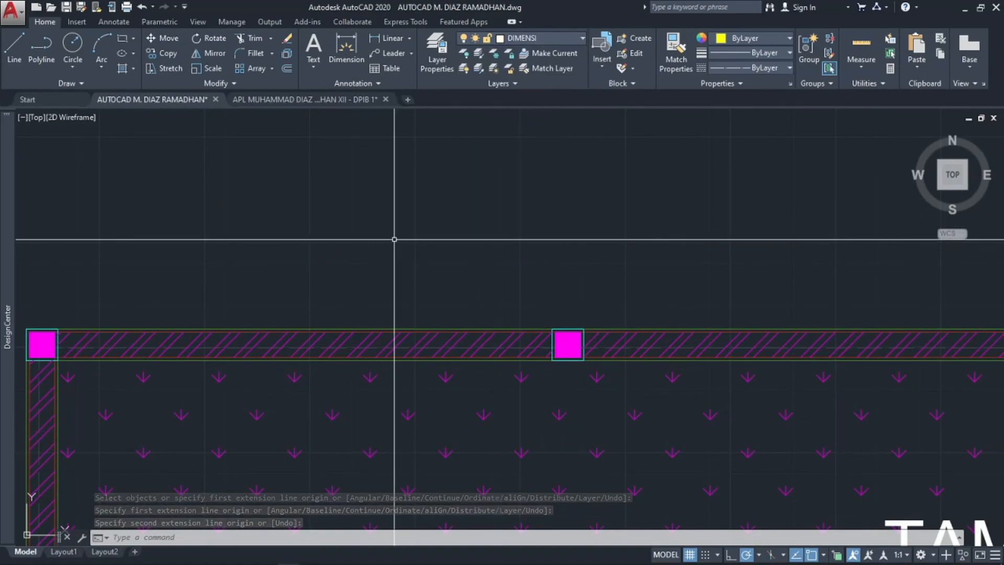
type("dim")
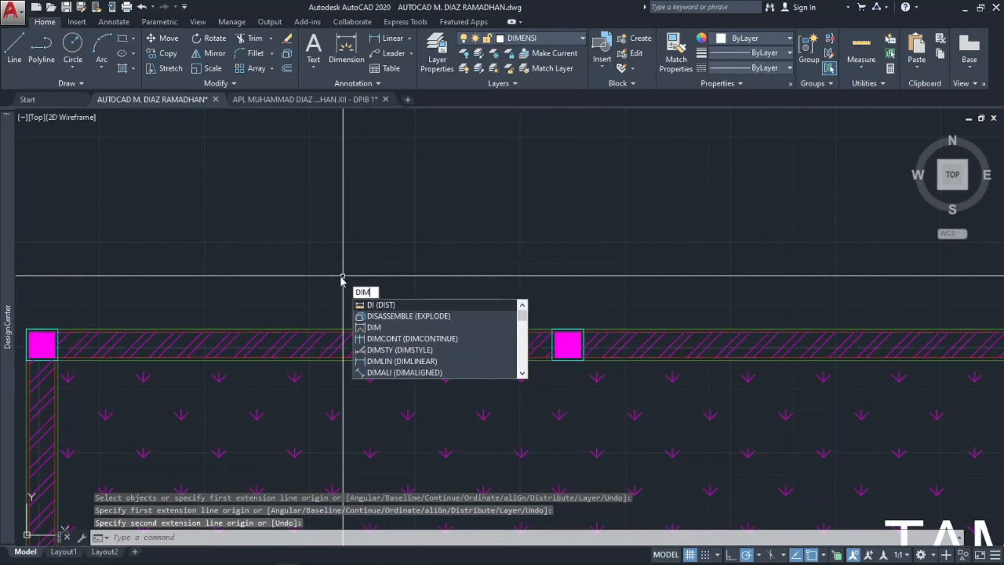
key("Return")
left_click(42, 342)
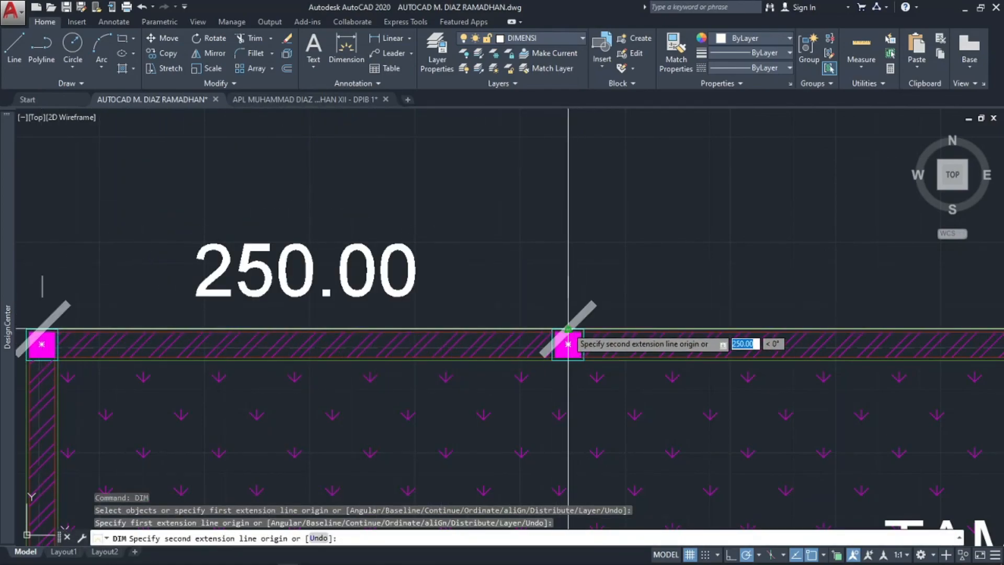
left_click(568, 344)
scroll(570, 219, "down", 6)
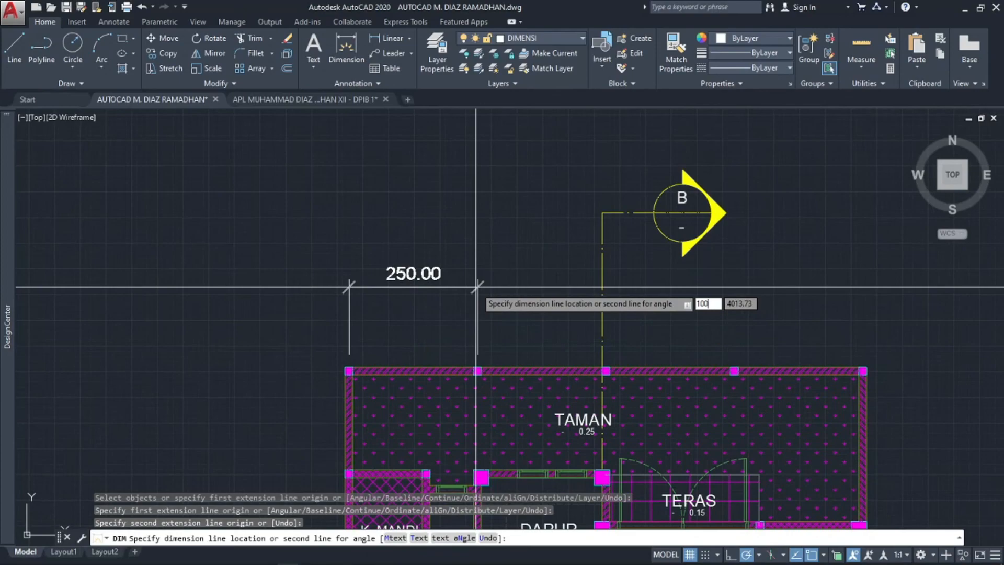
key("Return")
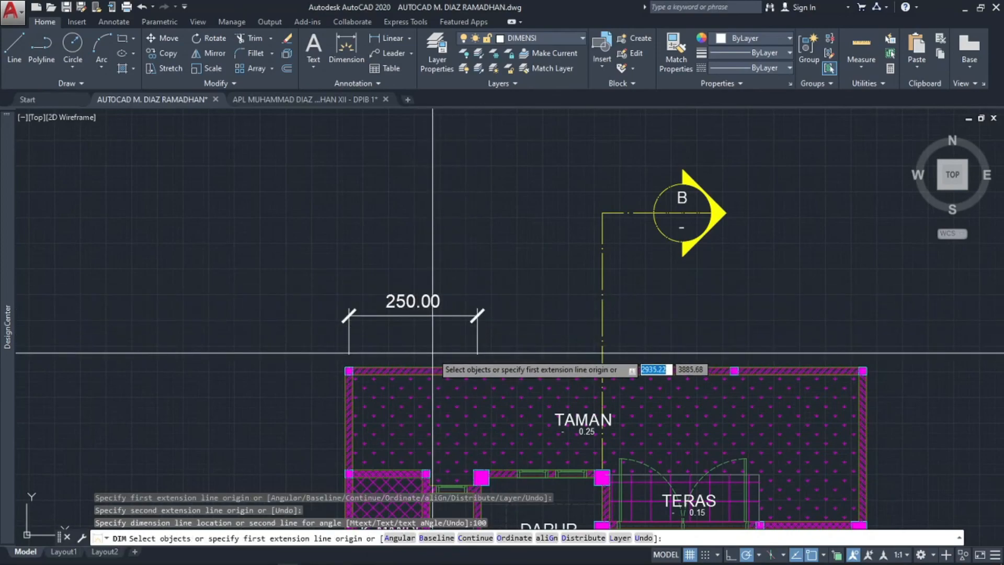
key("Escape")
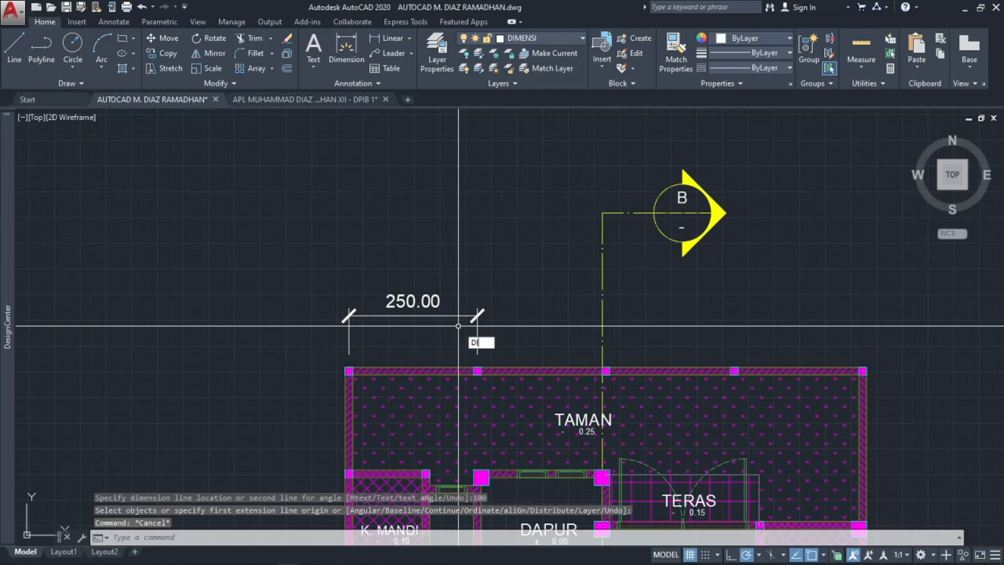
- Continue the dimension chain across the three remaining column bays along the ground-floor plan's rear wall
type("CONT")
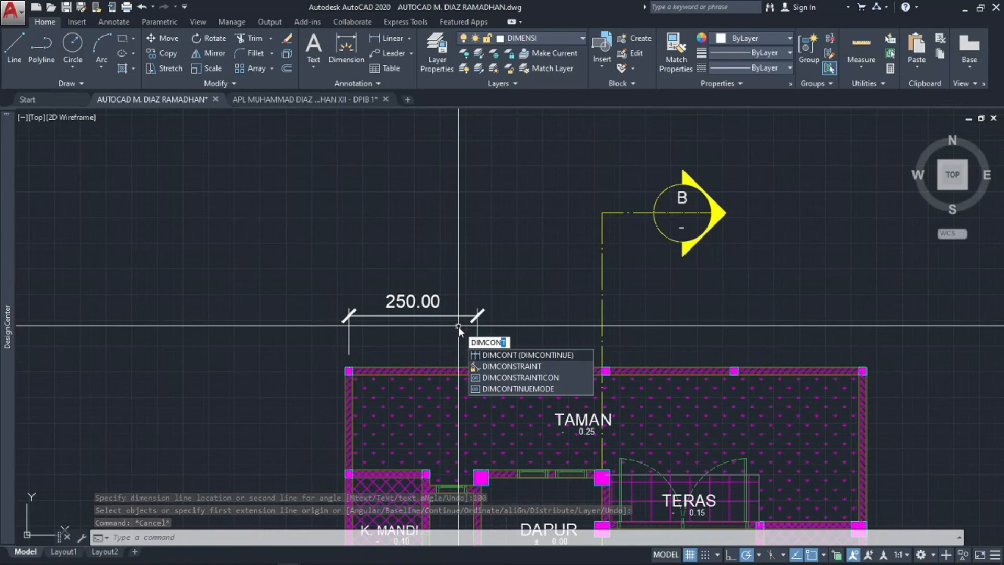
key("Return")
scroll(594, 345, "up", 8)
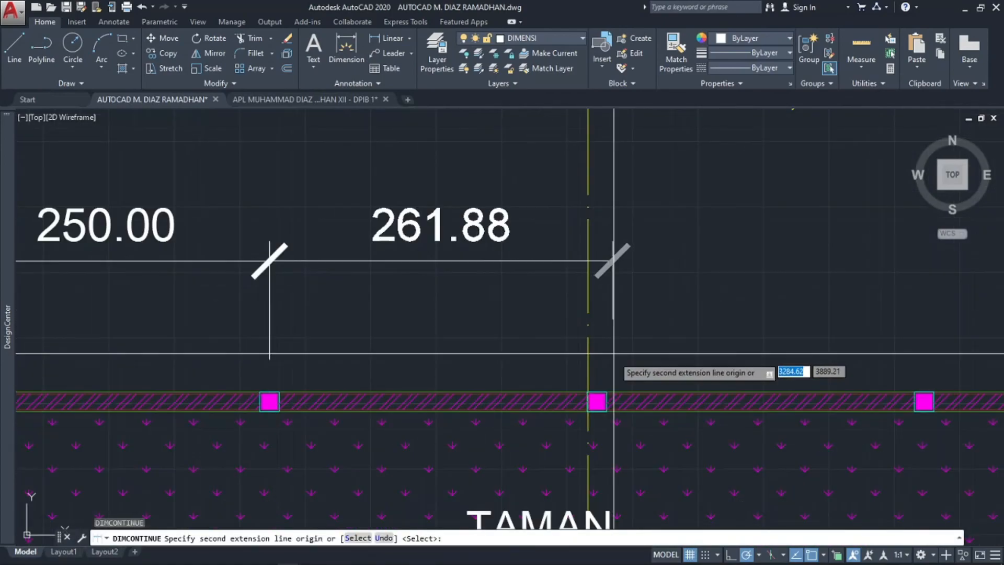
left_click(583, 427)
scroll(583, 428, "down", 6)
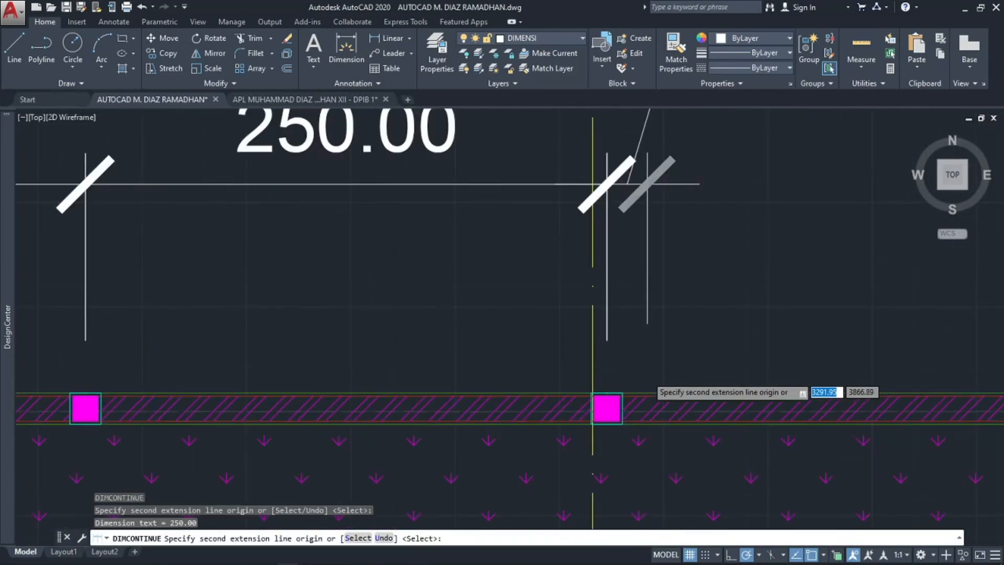
scroll(775, 449, "up", 6)
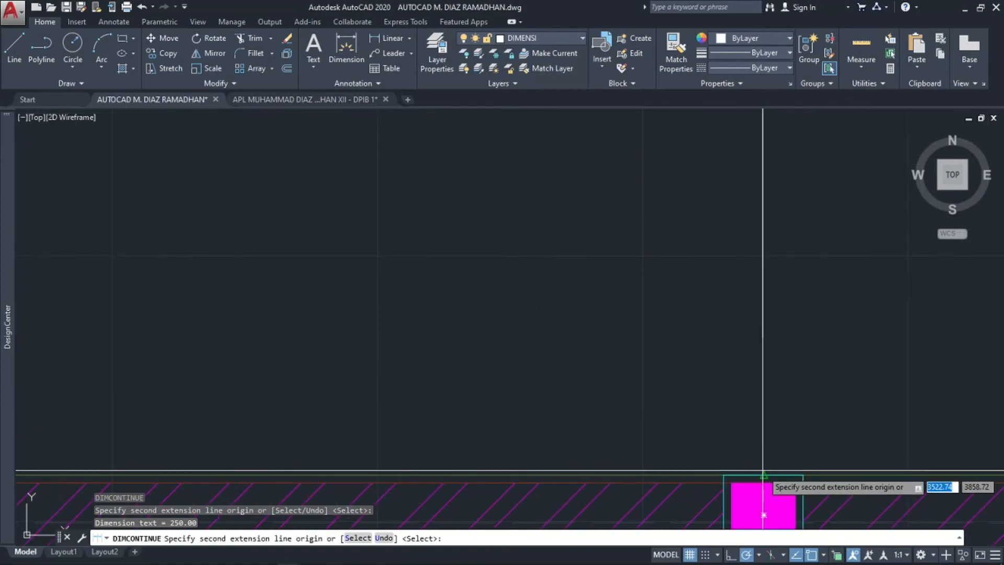
left_click(776, 449)
scroll(588, 434, "down", 6)
scroll(679, 445, "up", 6)
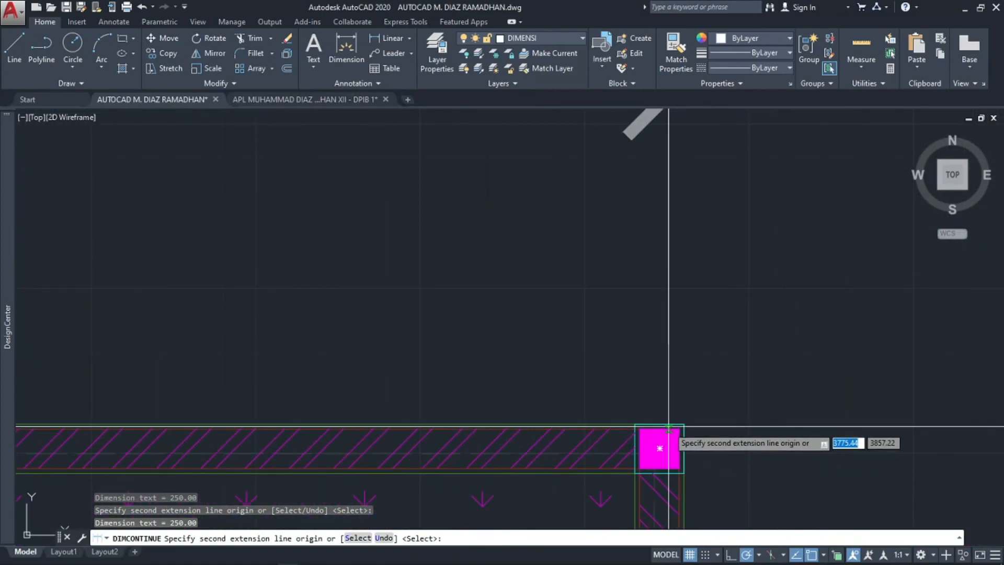
key("Escape")
- Add an overall dimension between the two corner columns of the ground-floor plan's rear wall, with the dimension line offset 150
scroll(680, 440, "down", 4)
middle_click_drag(685, 394, 667, 403)
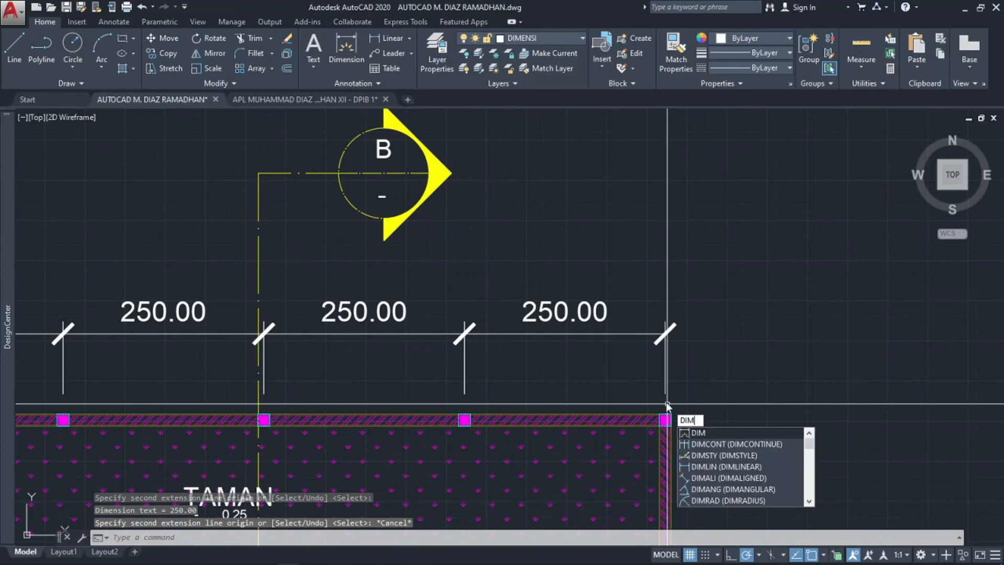
key("Return")
scroll(666, 412, "up", 4)
left_click(664, 417)
scroll(631, 425, "down", 5)
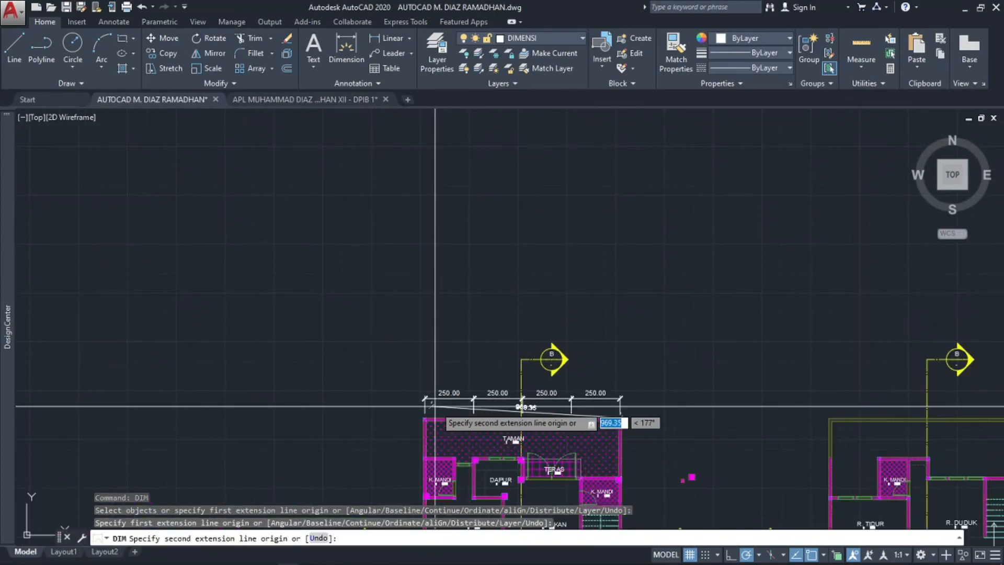
scroll(355, 468, "up", 4)
scroll(328, 497, "up", 2)
scroll(327, 496, "up", 2)
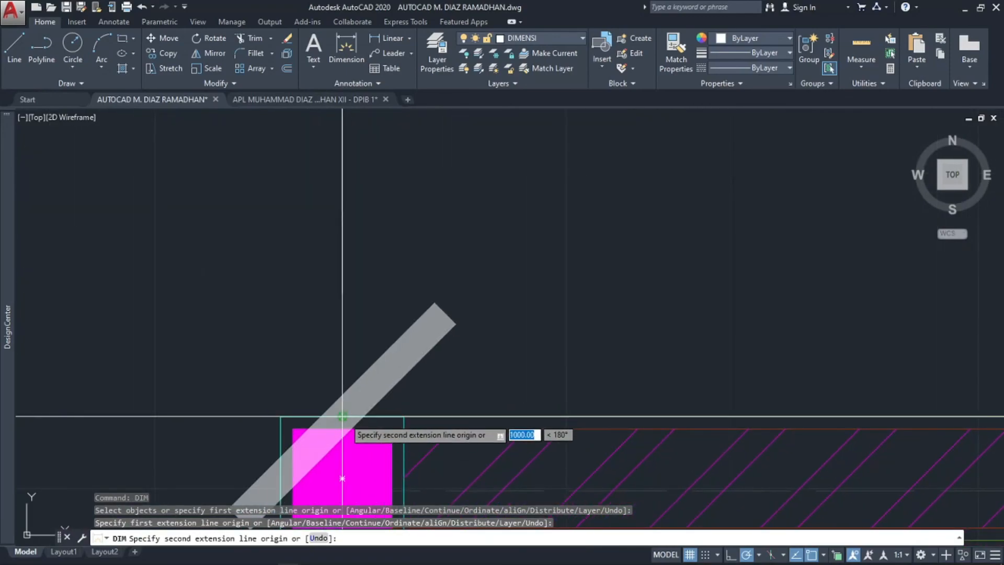
left_click(342, 417)
scroll(342, 417, "down", 5)
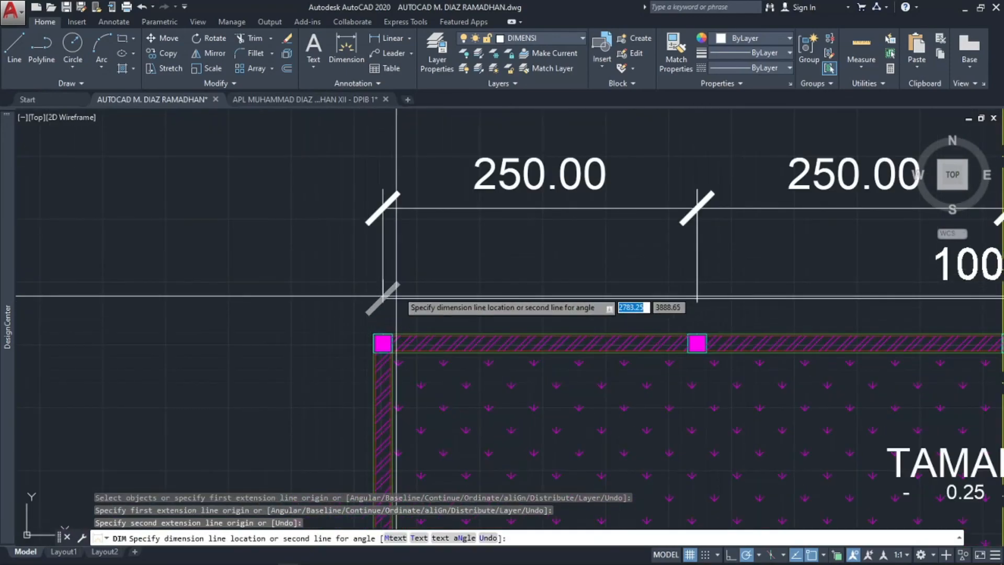
middle_click_drag(397, 336, 282, 414)
type("150")
key("Return")
scroll(351, 207, "down", 2)
middle_click_drag(362, 198, 498, 230)
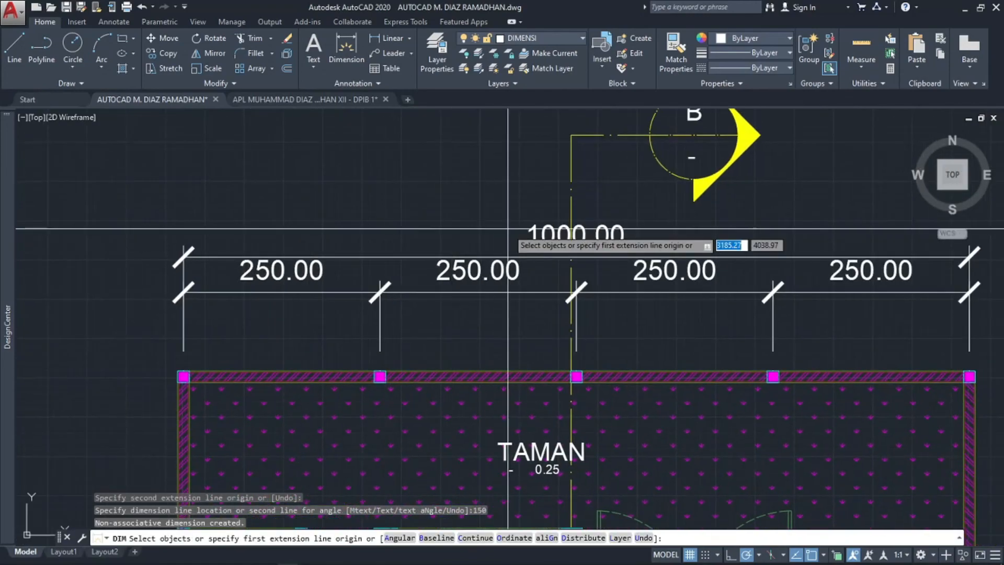
left_click(534, 236)
key("Escape")
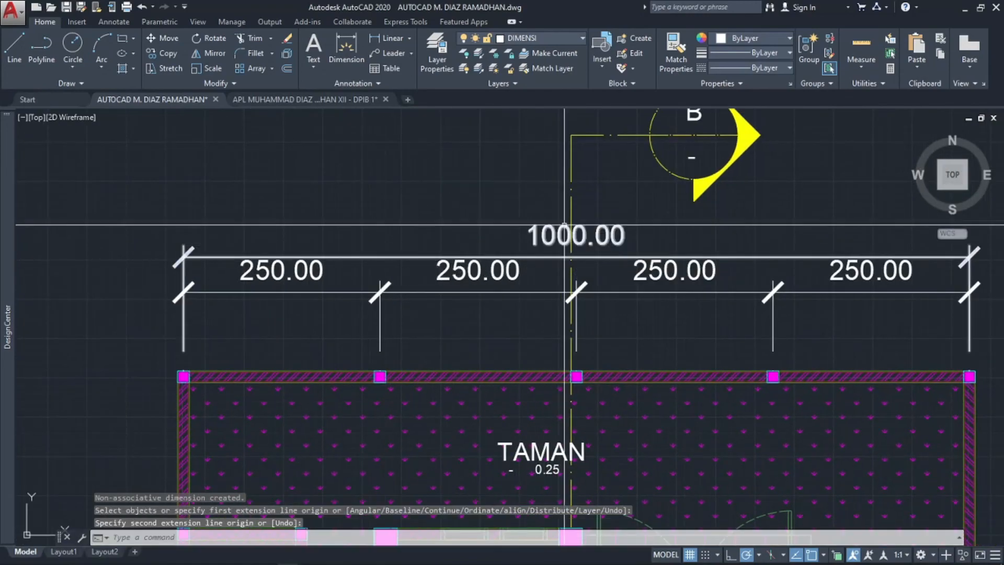
scroll(576, 229, "up", 5)
left_click(714, 206)
left_click(656, 260)
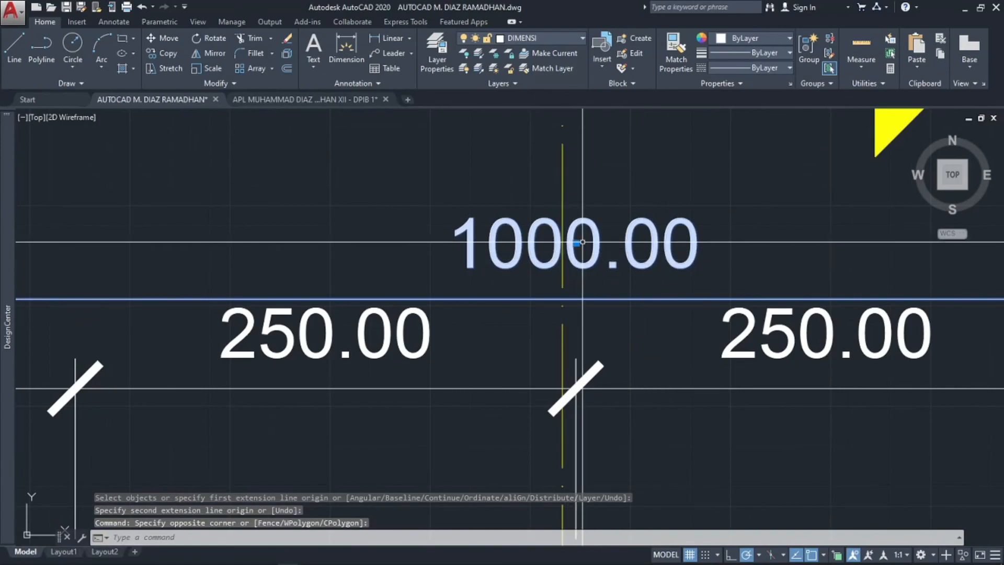
left_click(576, 242)
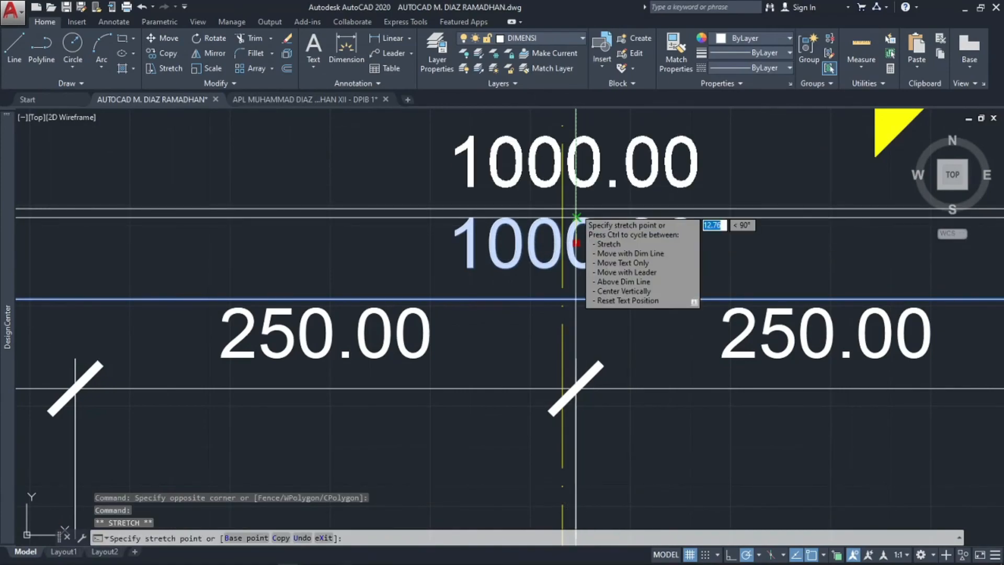
key("Escape")
scroll(586, 236, "down", 5)
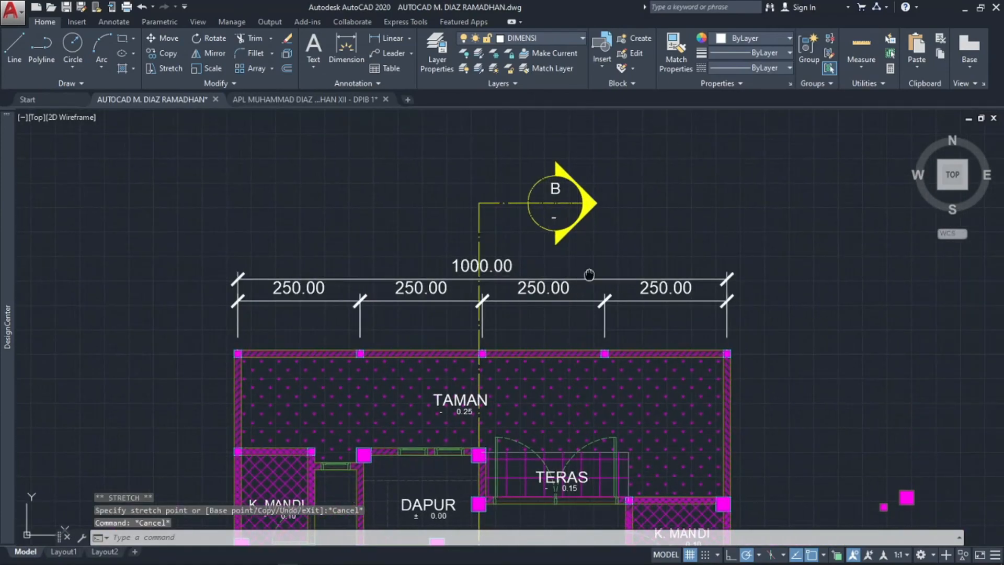
scroll(594, 211, "down", 2)
mouse_move(608, 231)
middle_mouse_down()
mouse_move(556, 226)
mouse_move(595, 216)
mouse_move(497, 220)
mouse_move(497, 191)
mouse_move(543, 189)
mouse_move(519, 160)
middle_mouse_up()
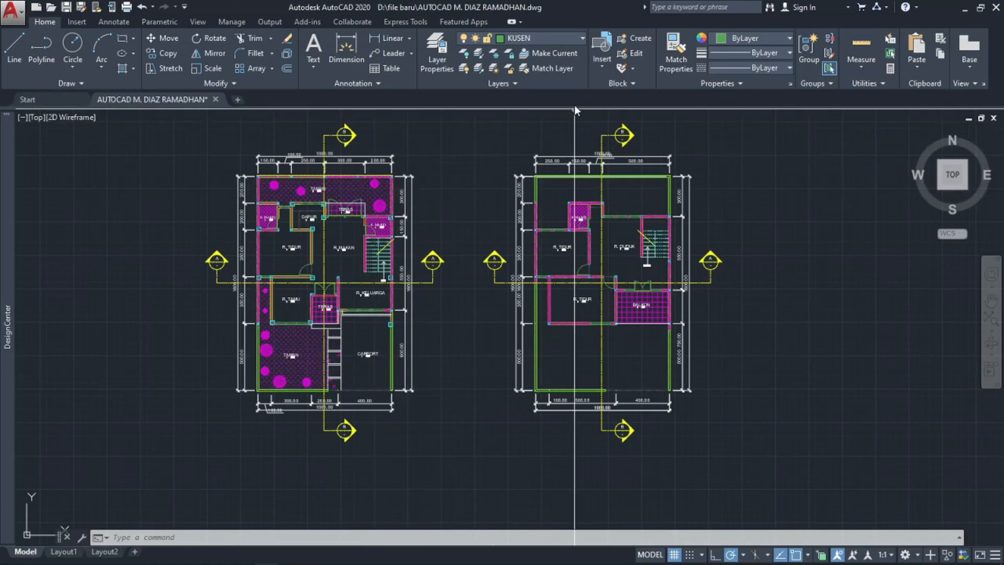
- Turn off the KOLOM layer and the current KUSEN layer
left_click(577, 38)
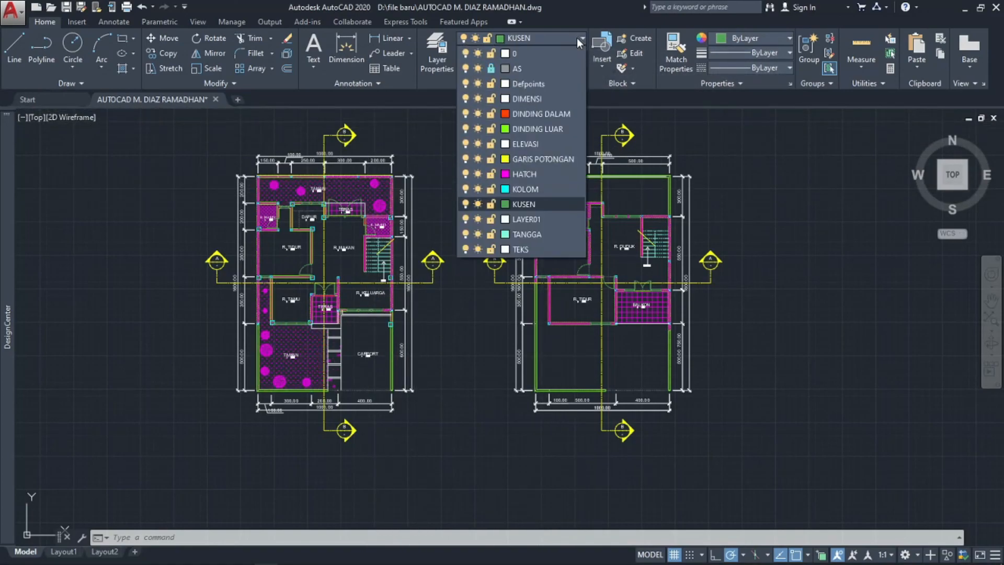
left_click(466, 190)
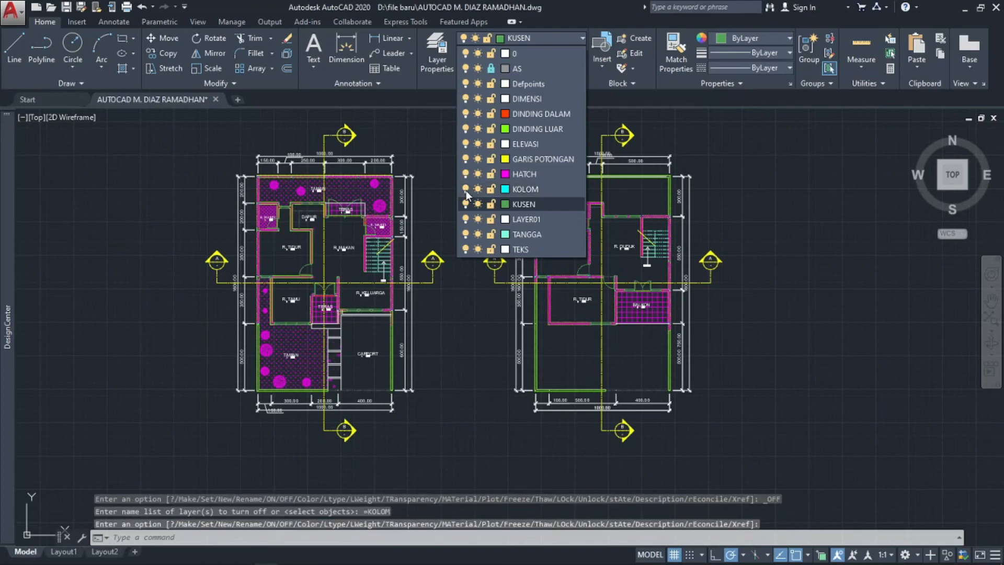
left_click(465, 205)
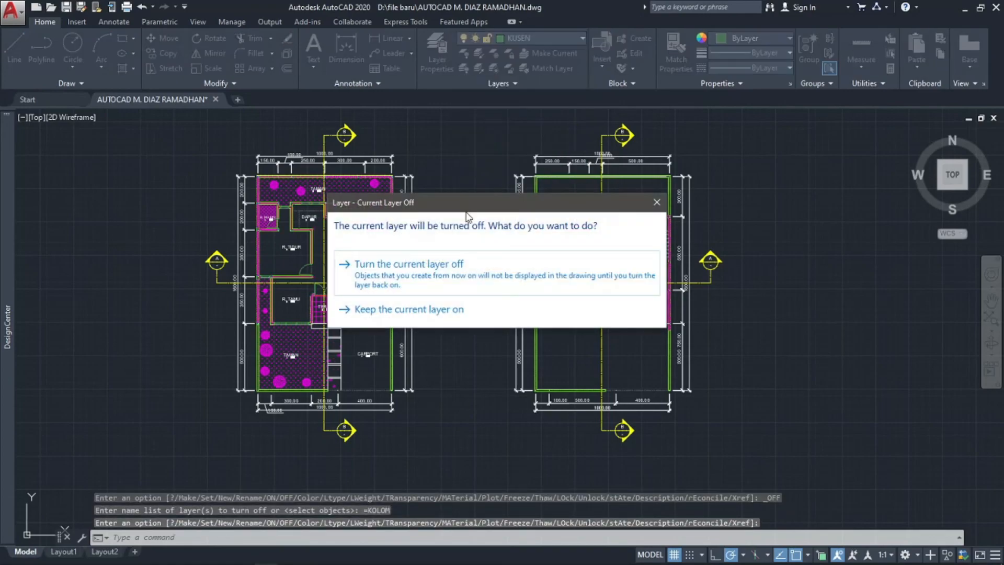
left_click(477, 275)
- Turn off the DINDING DALAM, DINDING LUAR, ELEVASI, GARIS POTONGAN, TANGGA, TEKS, LAYER01 and DIMENSI layers
left_click(558, 39)
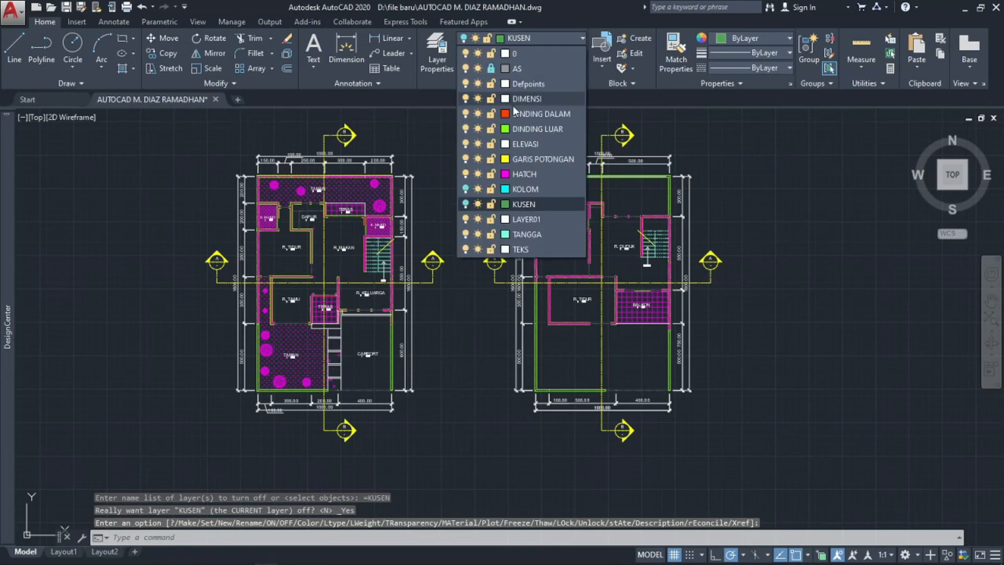
left_click(466, 114)
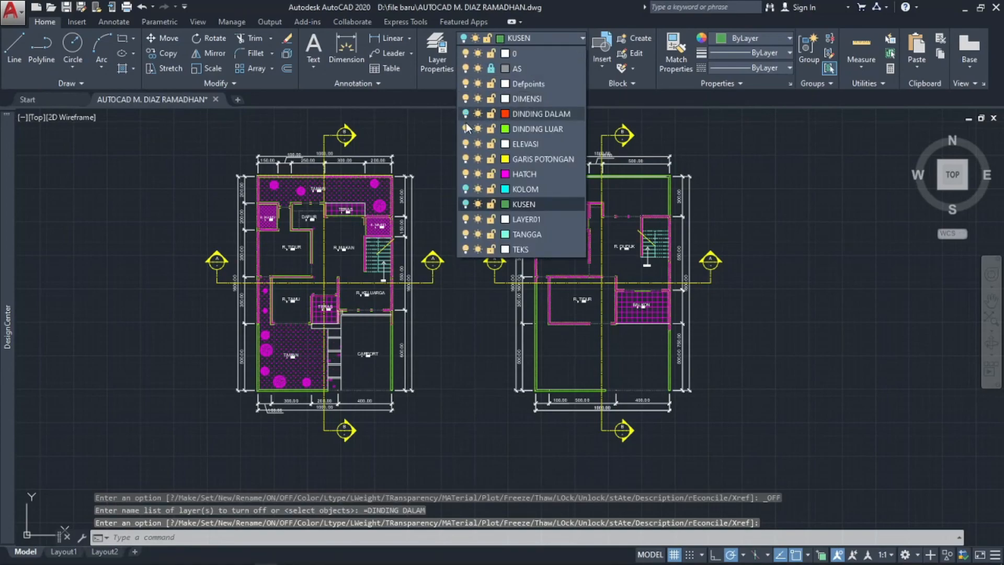
left_click(465, 129)
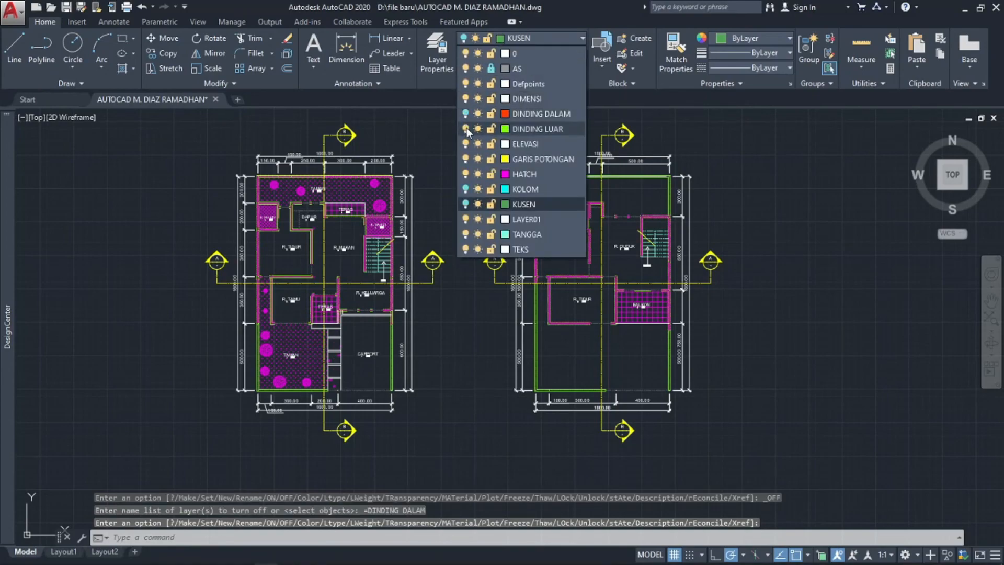
left_click(466, 159)
left_click(466, 236)
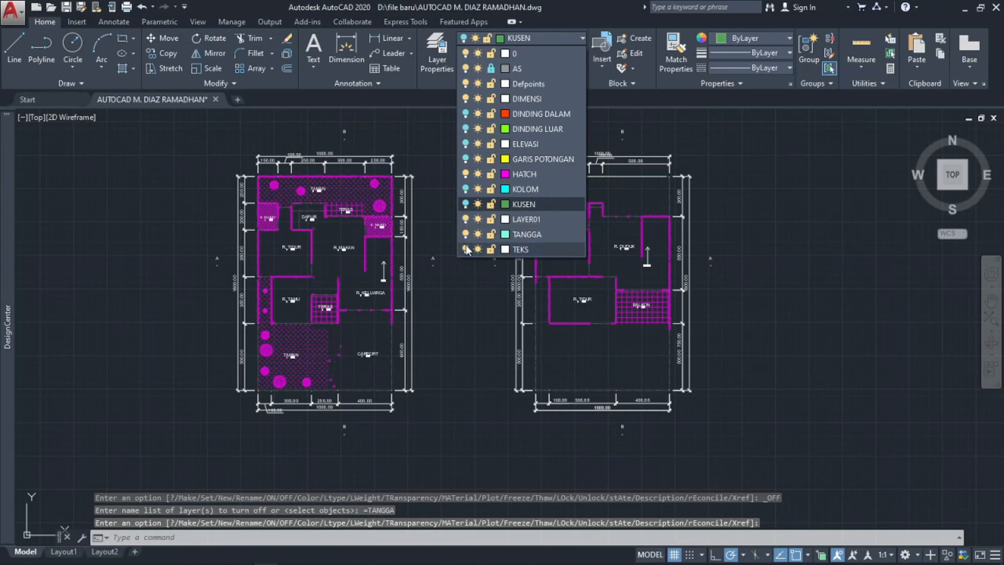
left_click(466, 250)
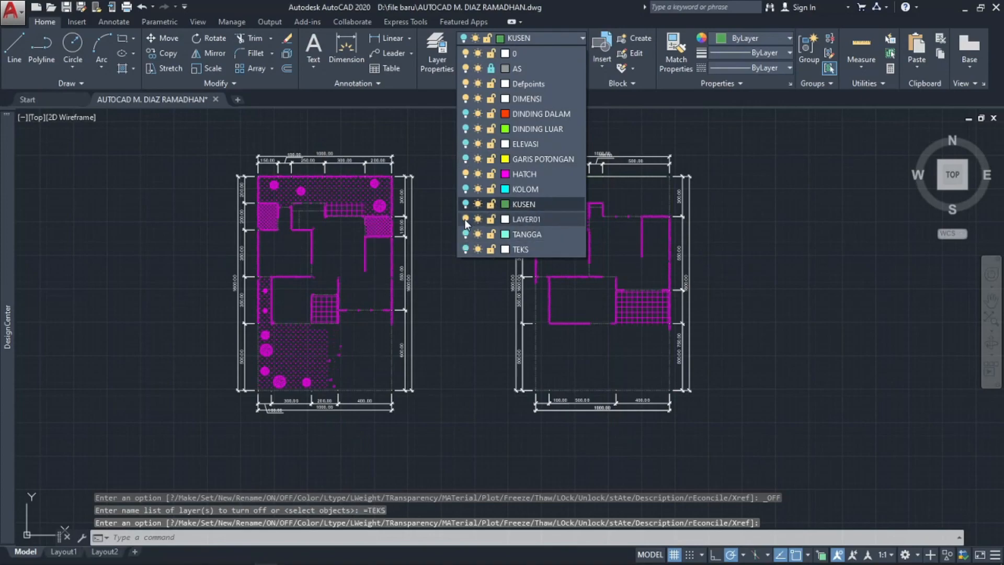
left_click(465, 98)
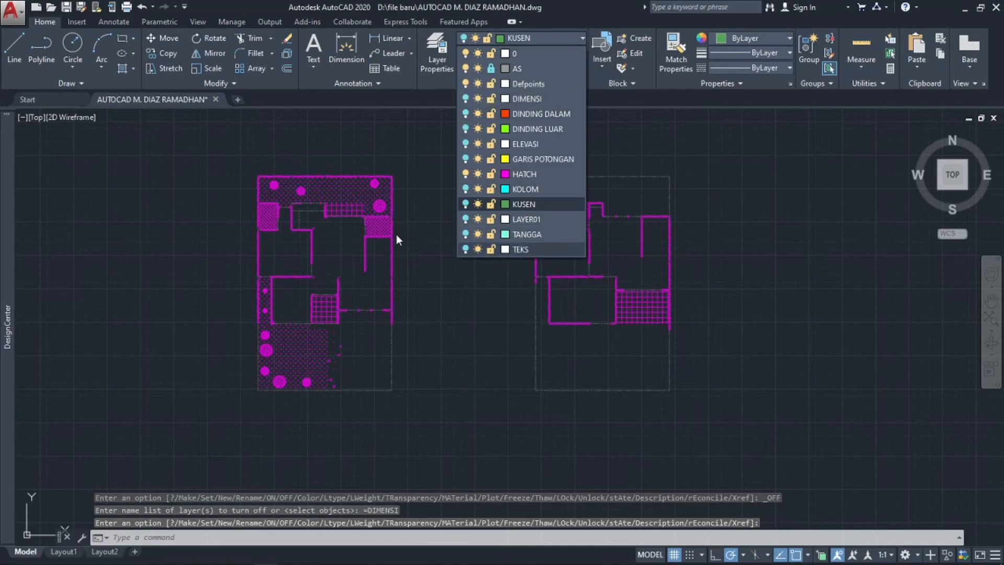
- Turn the KOLOM layer back on and try to move the ground-floor plan's outline on the locked AS layer
left_click(465, 189)
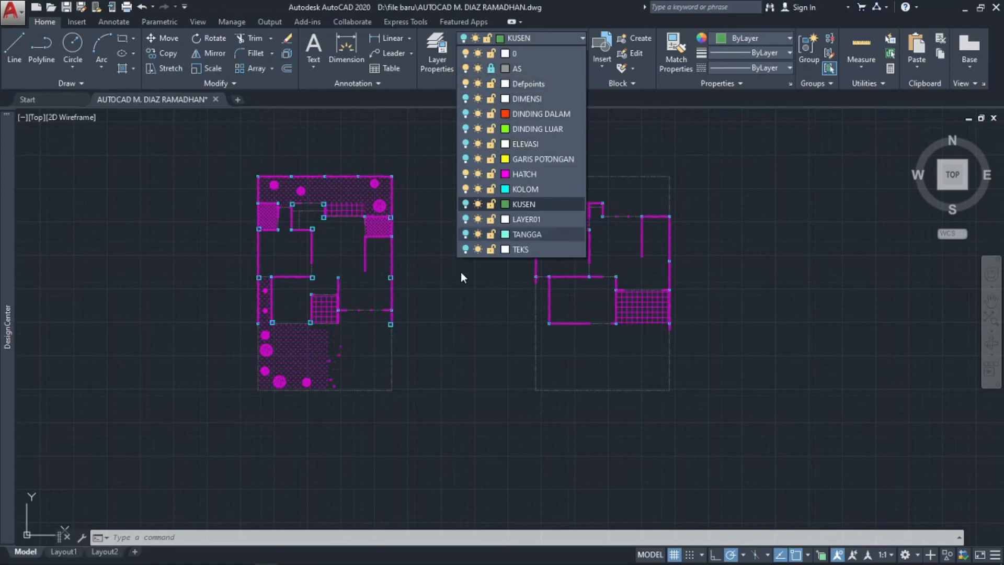
left_click(435, 352)
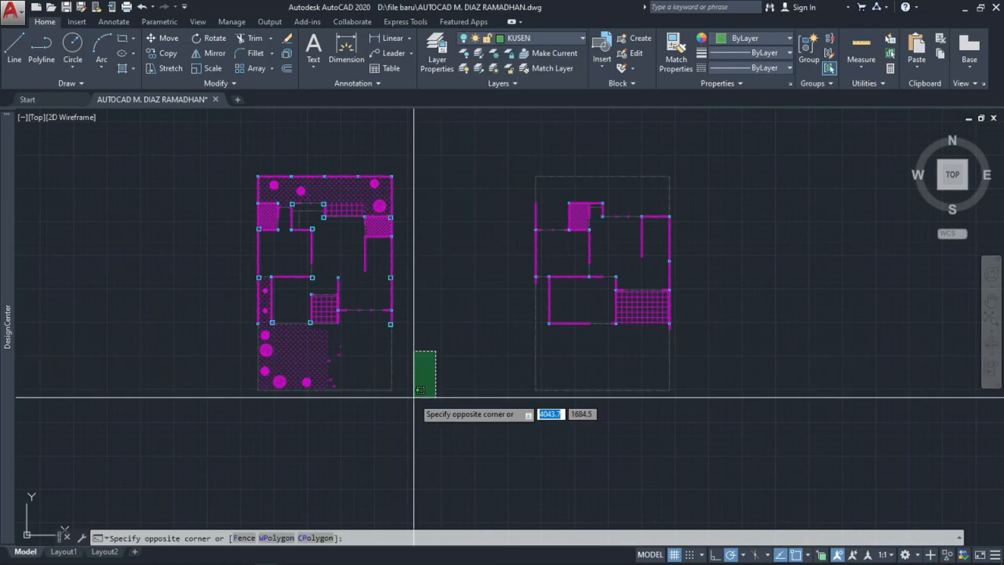
left_click(376, 424)
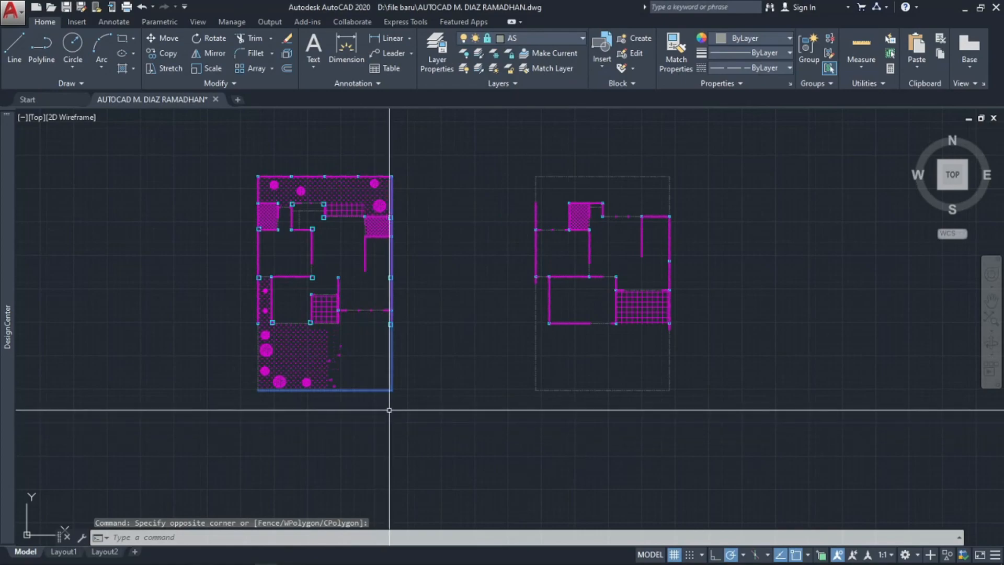
type("m")
key("Return")
left_click(415, 372)
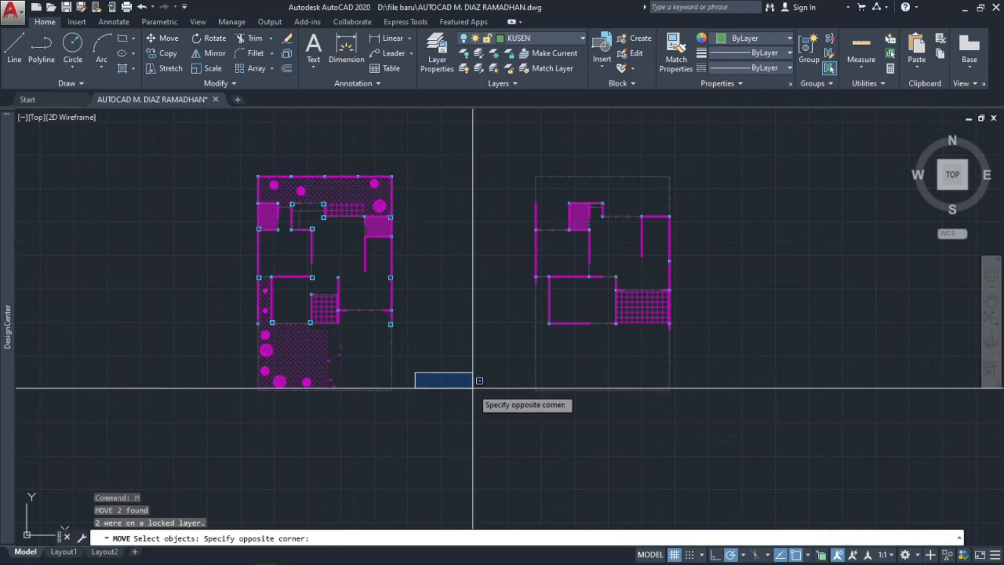
left_click(473, 388)
key("Escape")
key("Escape")
key("Escape")
- Try to explode the outline on the locked AS layer around the ground-floor plan's carport corner
left_click(429, 343)
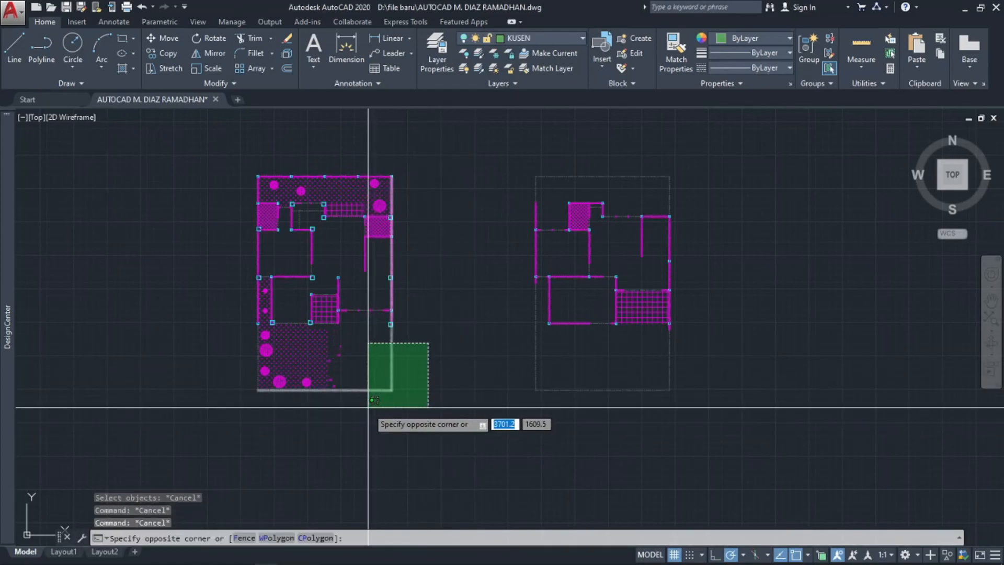
left_click(369, 407)
type("m")
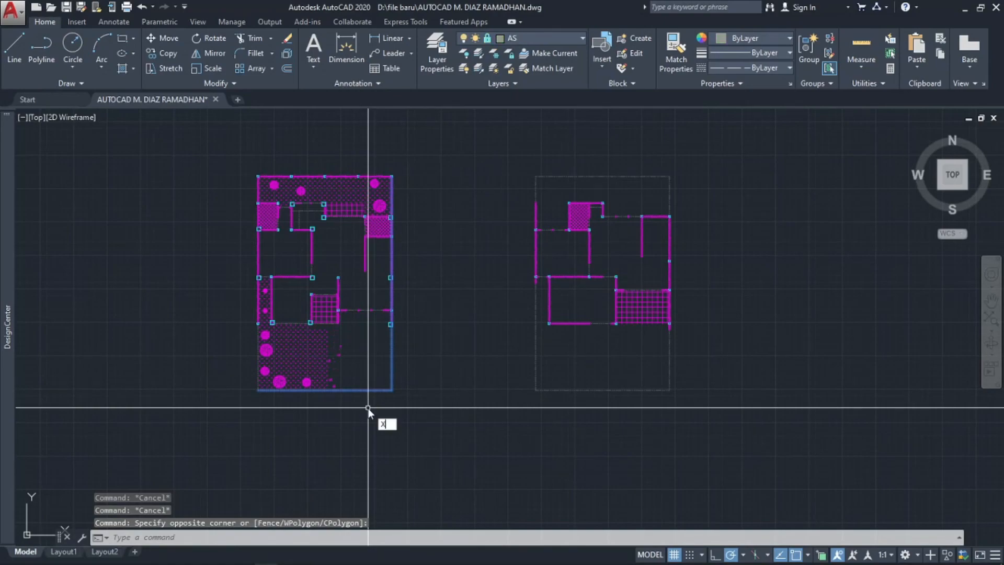
key("Return")
key("Escape")
key("Escape")
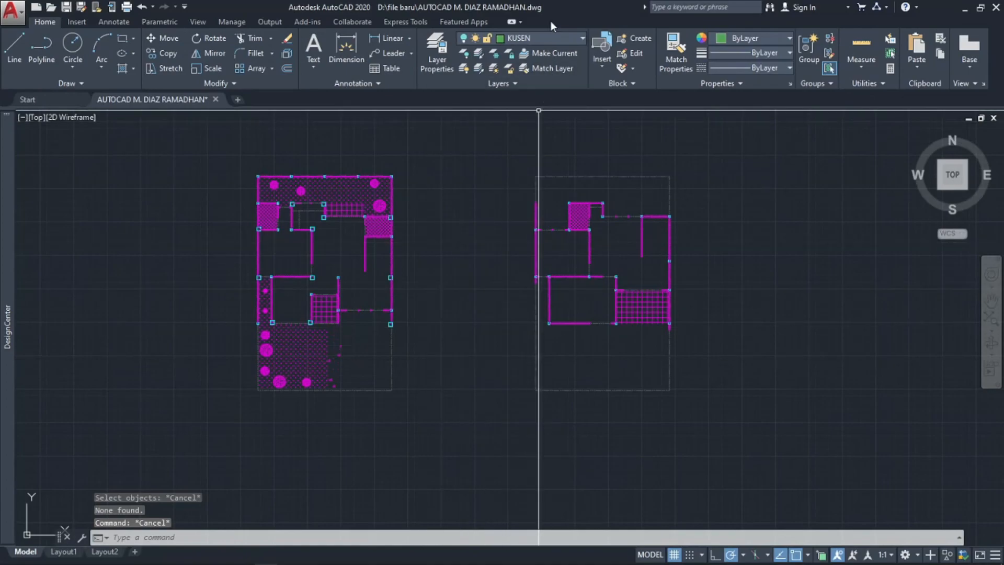
left_click(554, 39)
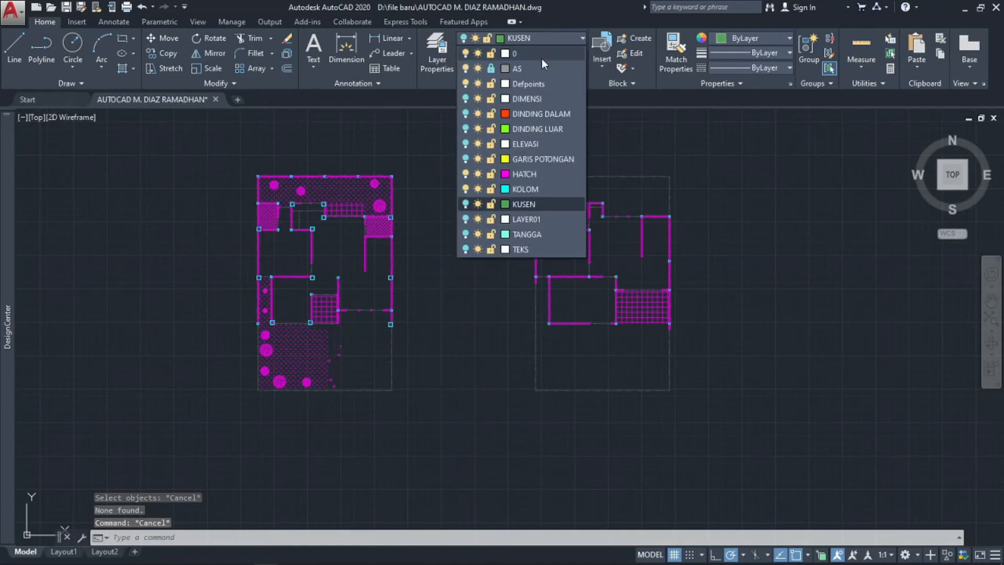
left_click(479, 70)
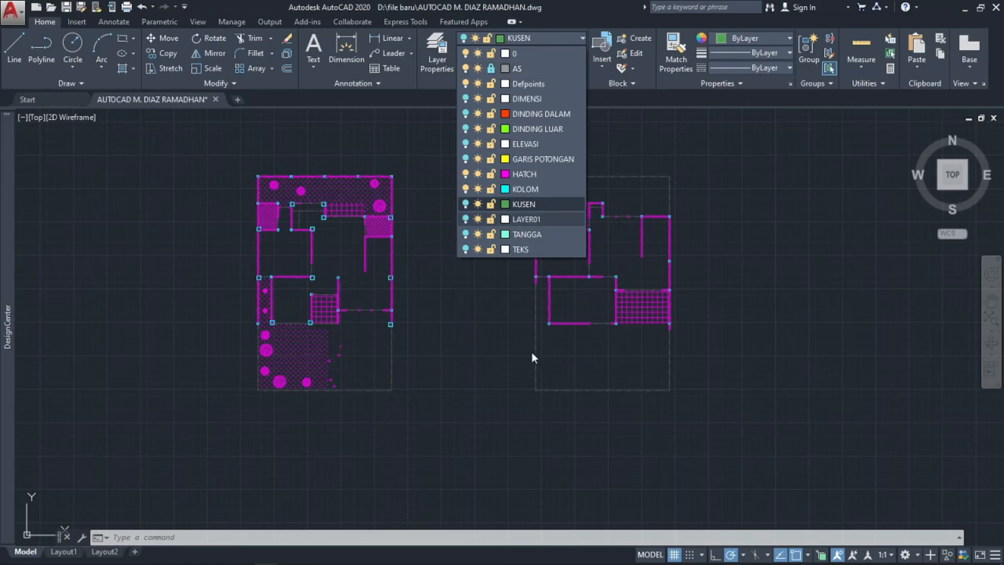
left_click(493, 344)
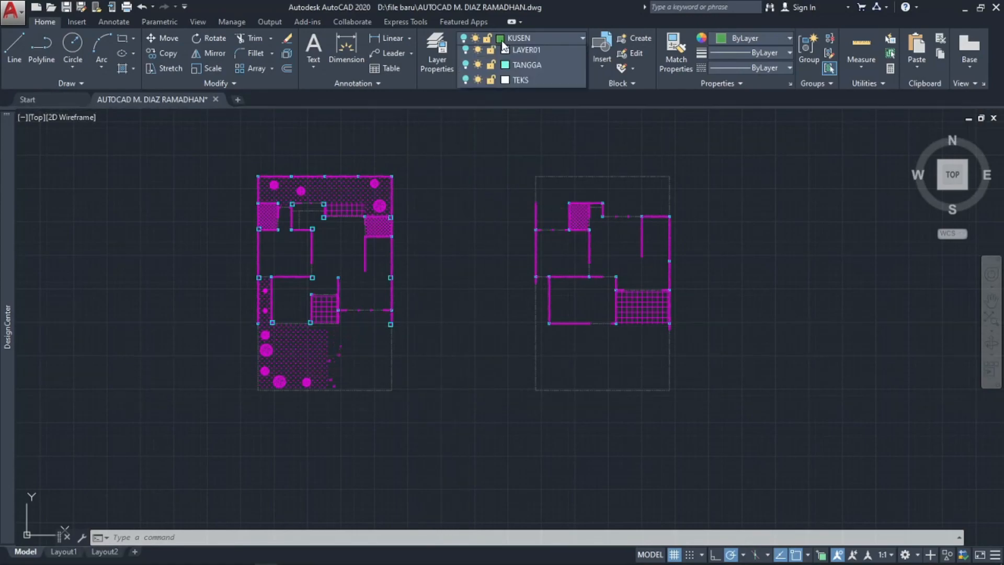
- Turn DIMENSI, both DINDING layers, ELEVASI, GARIS POTONGAN, KUSEN, LAYER01, TANGGA and TEKS back on and save the drawing
left_click(501, 40)
left_click(465, 99)
left_click(466, 114)
left_click(465, 129)
left_click(465, 144)
left_click(465, 159)
left_click(465, 204)
left_click(465, 219)
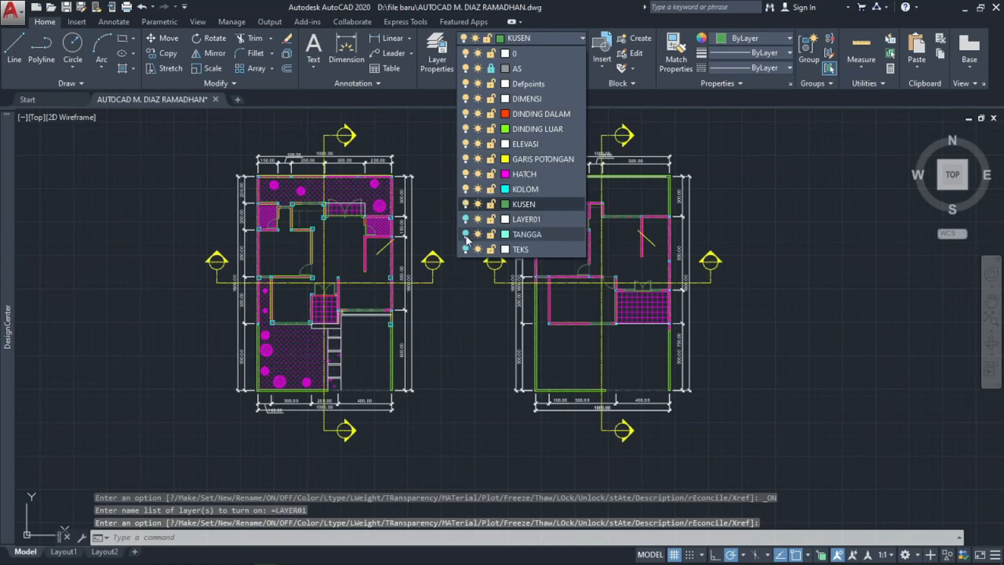
left_click(466, 234)
left_click(465, 249)
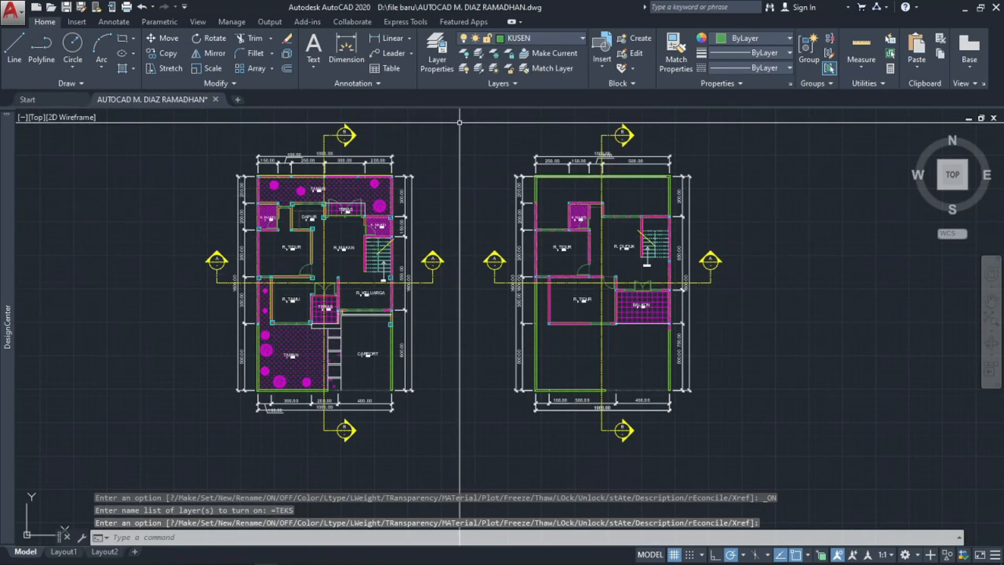
left_click(67, 8)
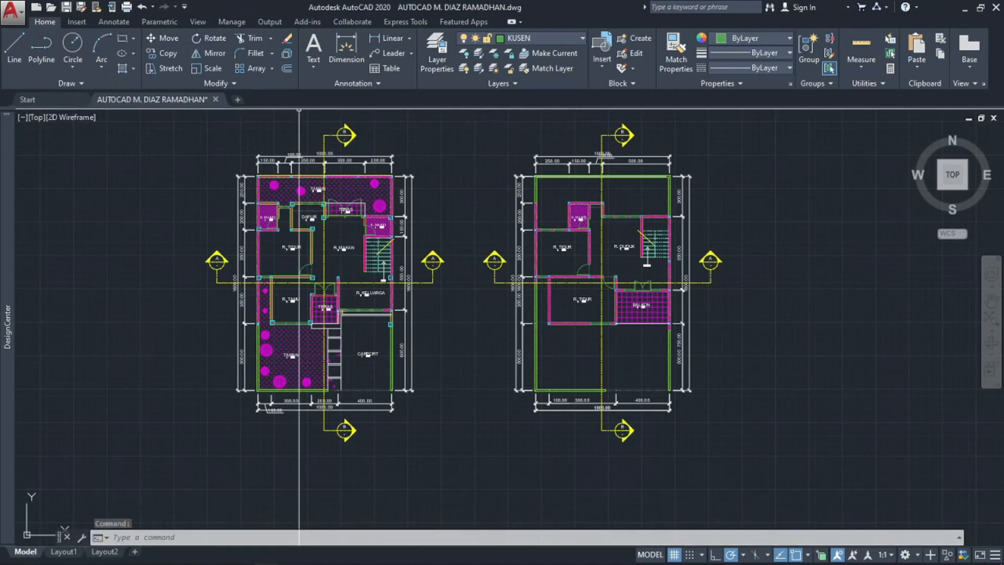